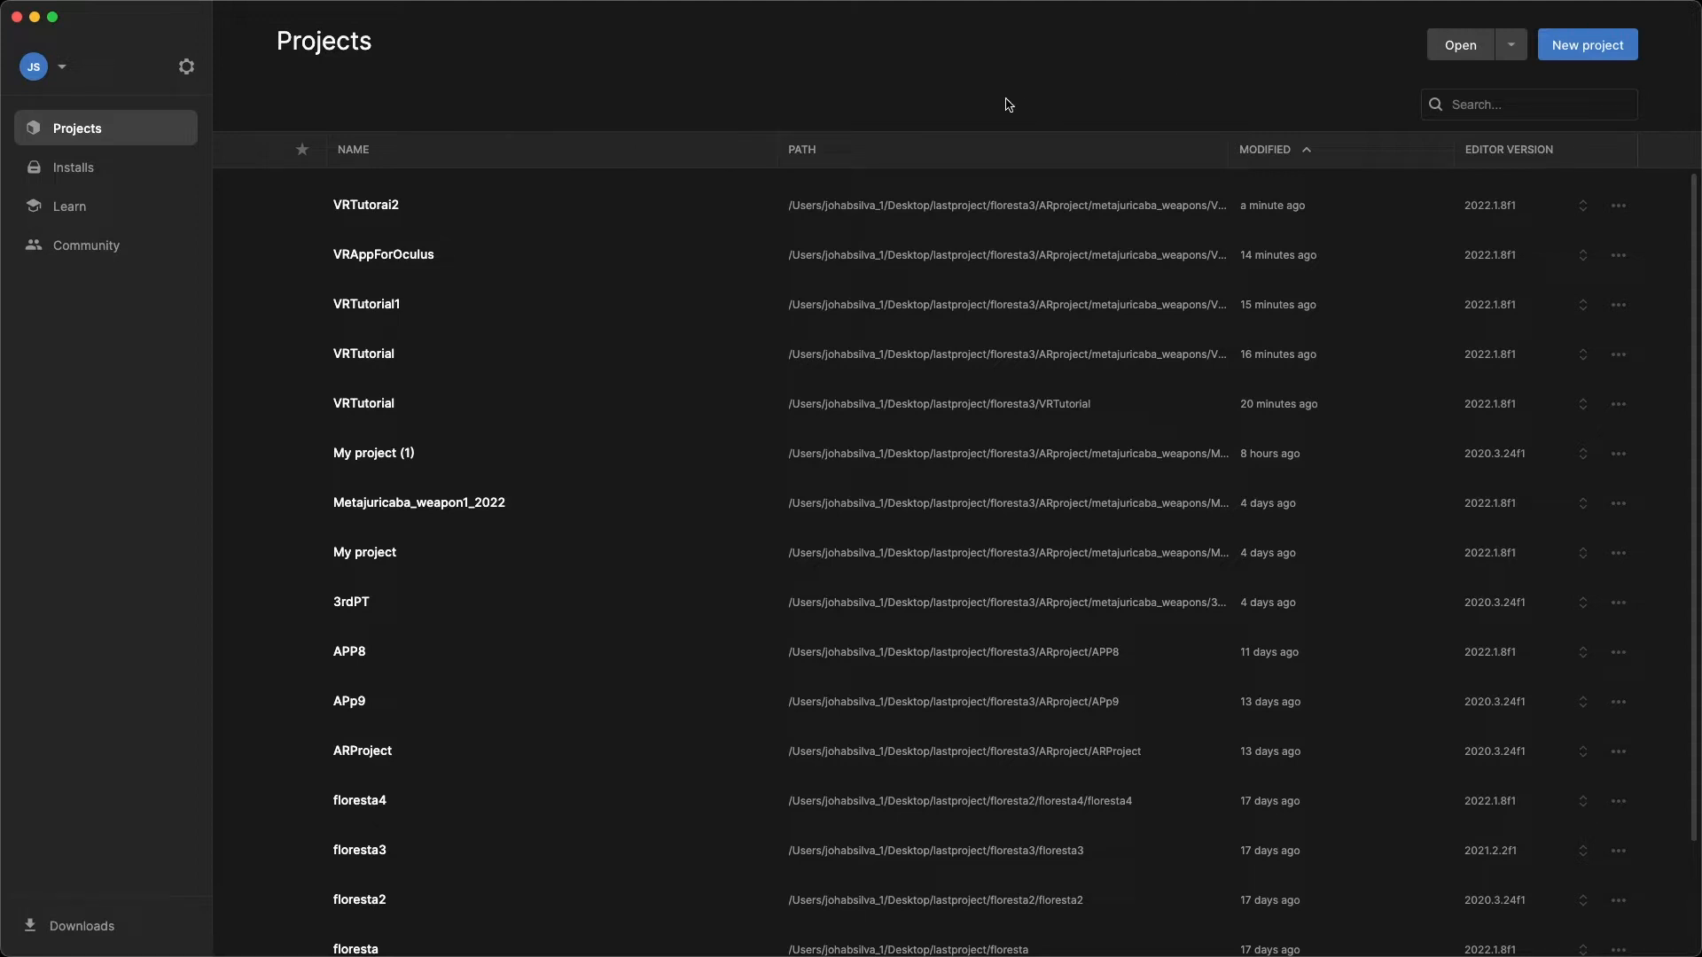
Start a new project with editor version 2022.1.8f1 and the VR core template.
click(1570, 49)
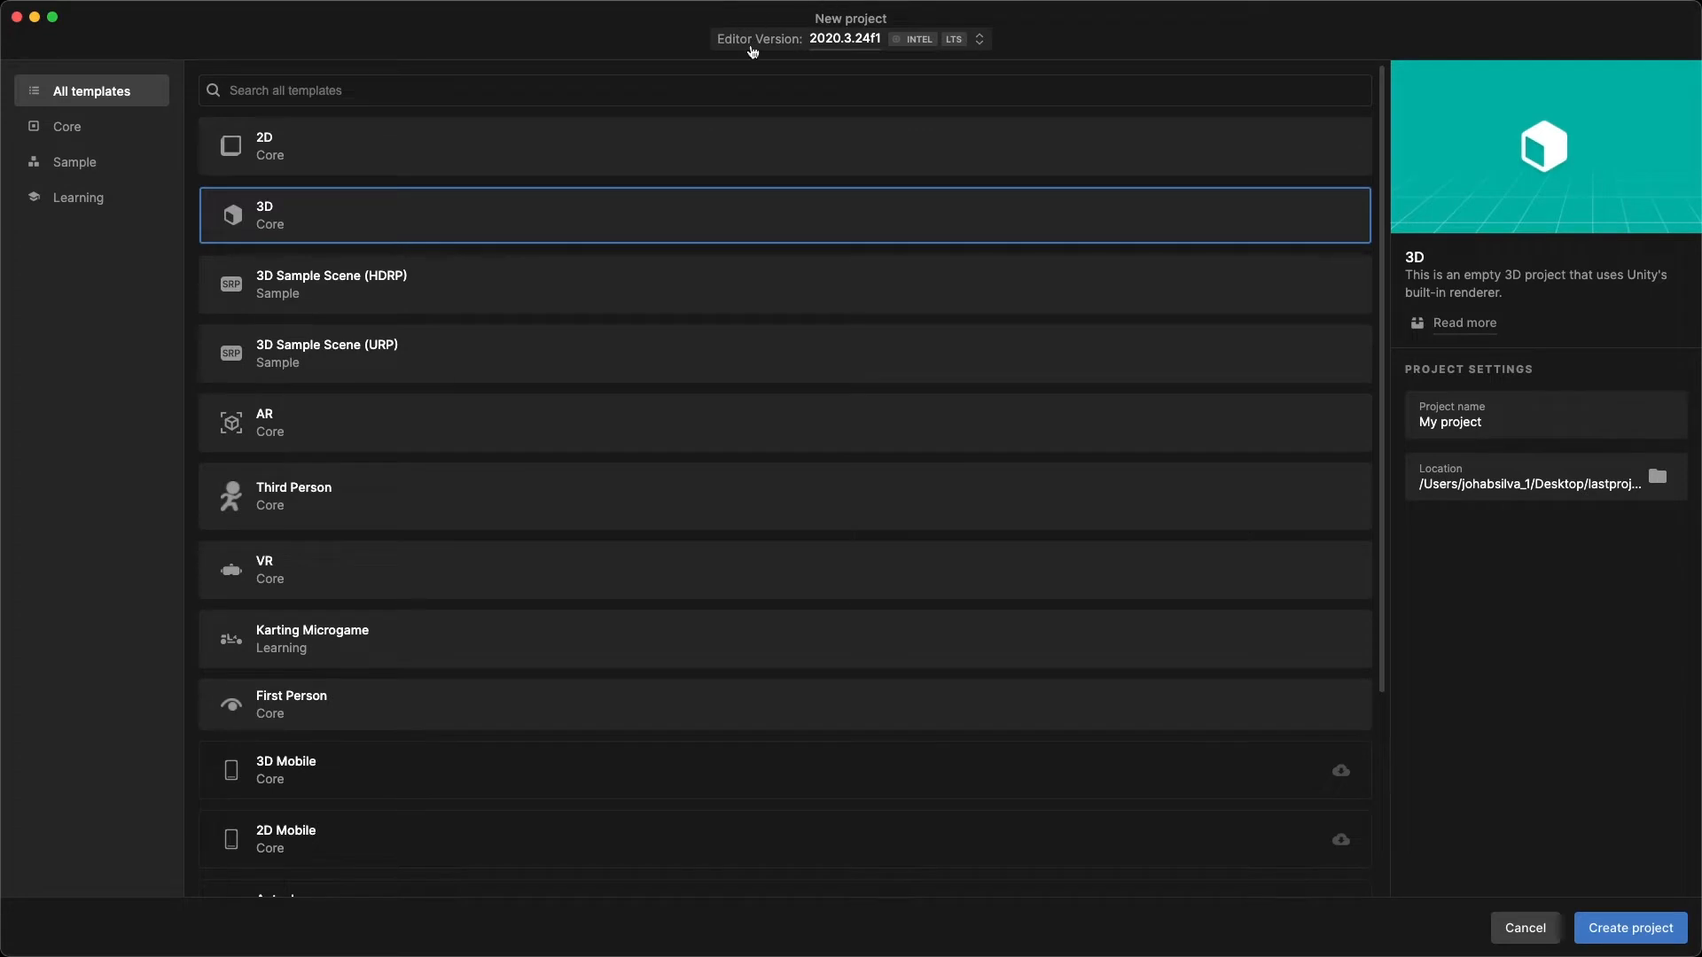
click(975, 41)
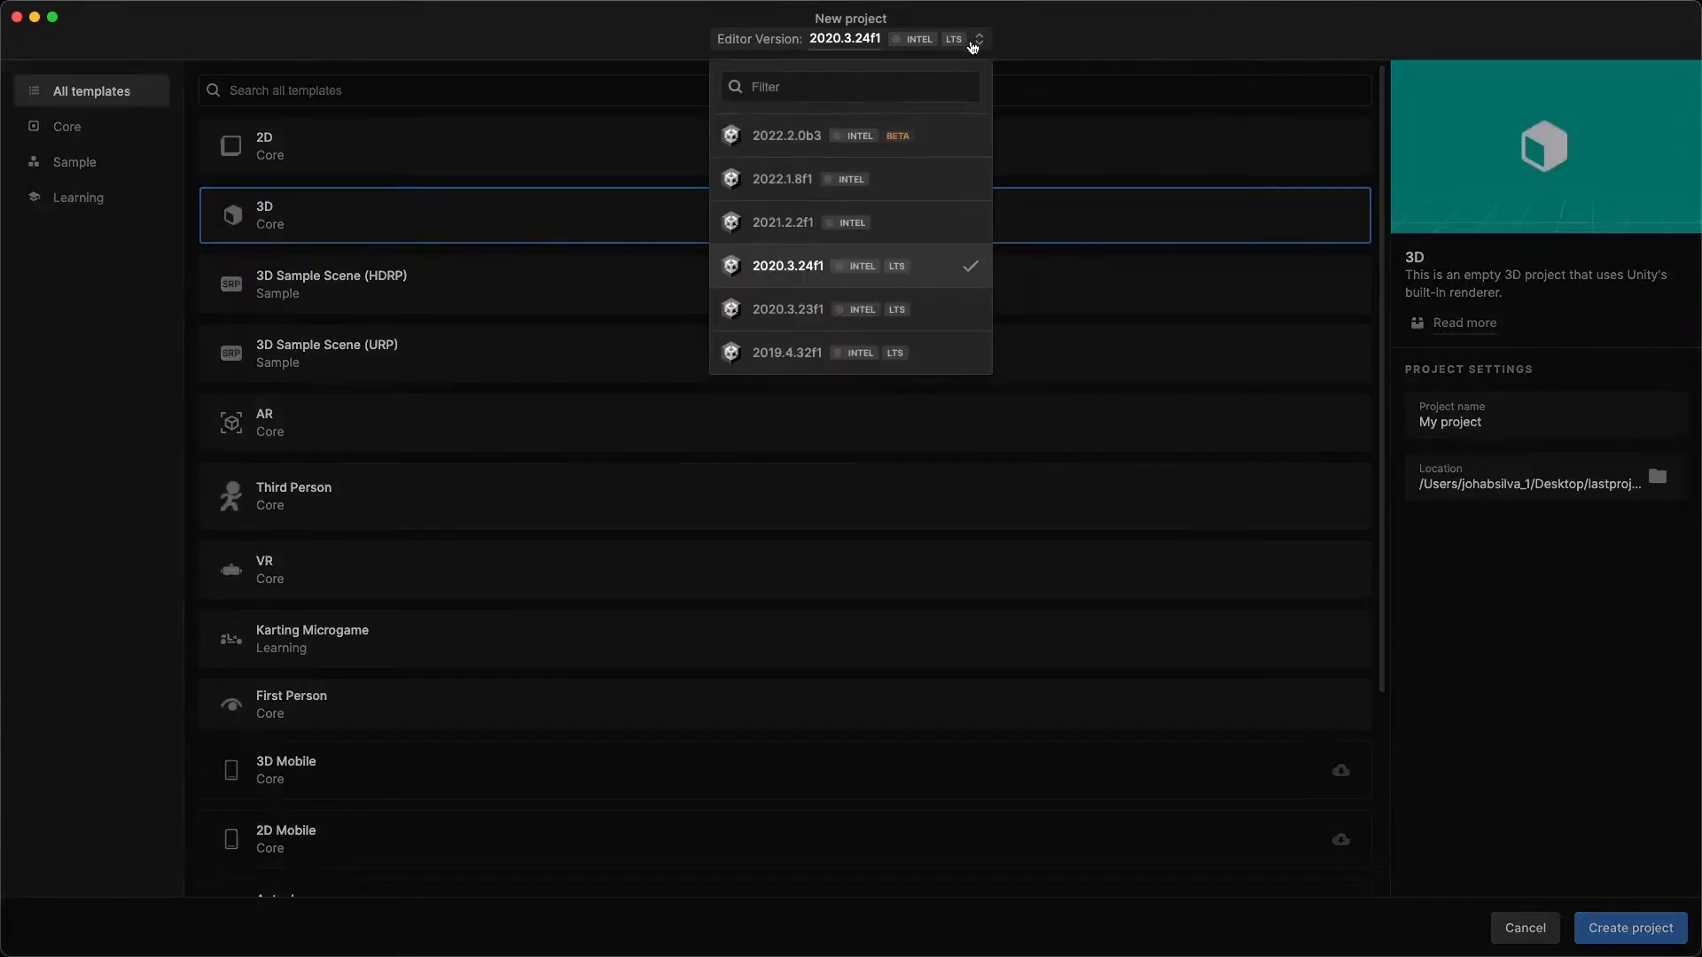
click(777, 178)
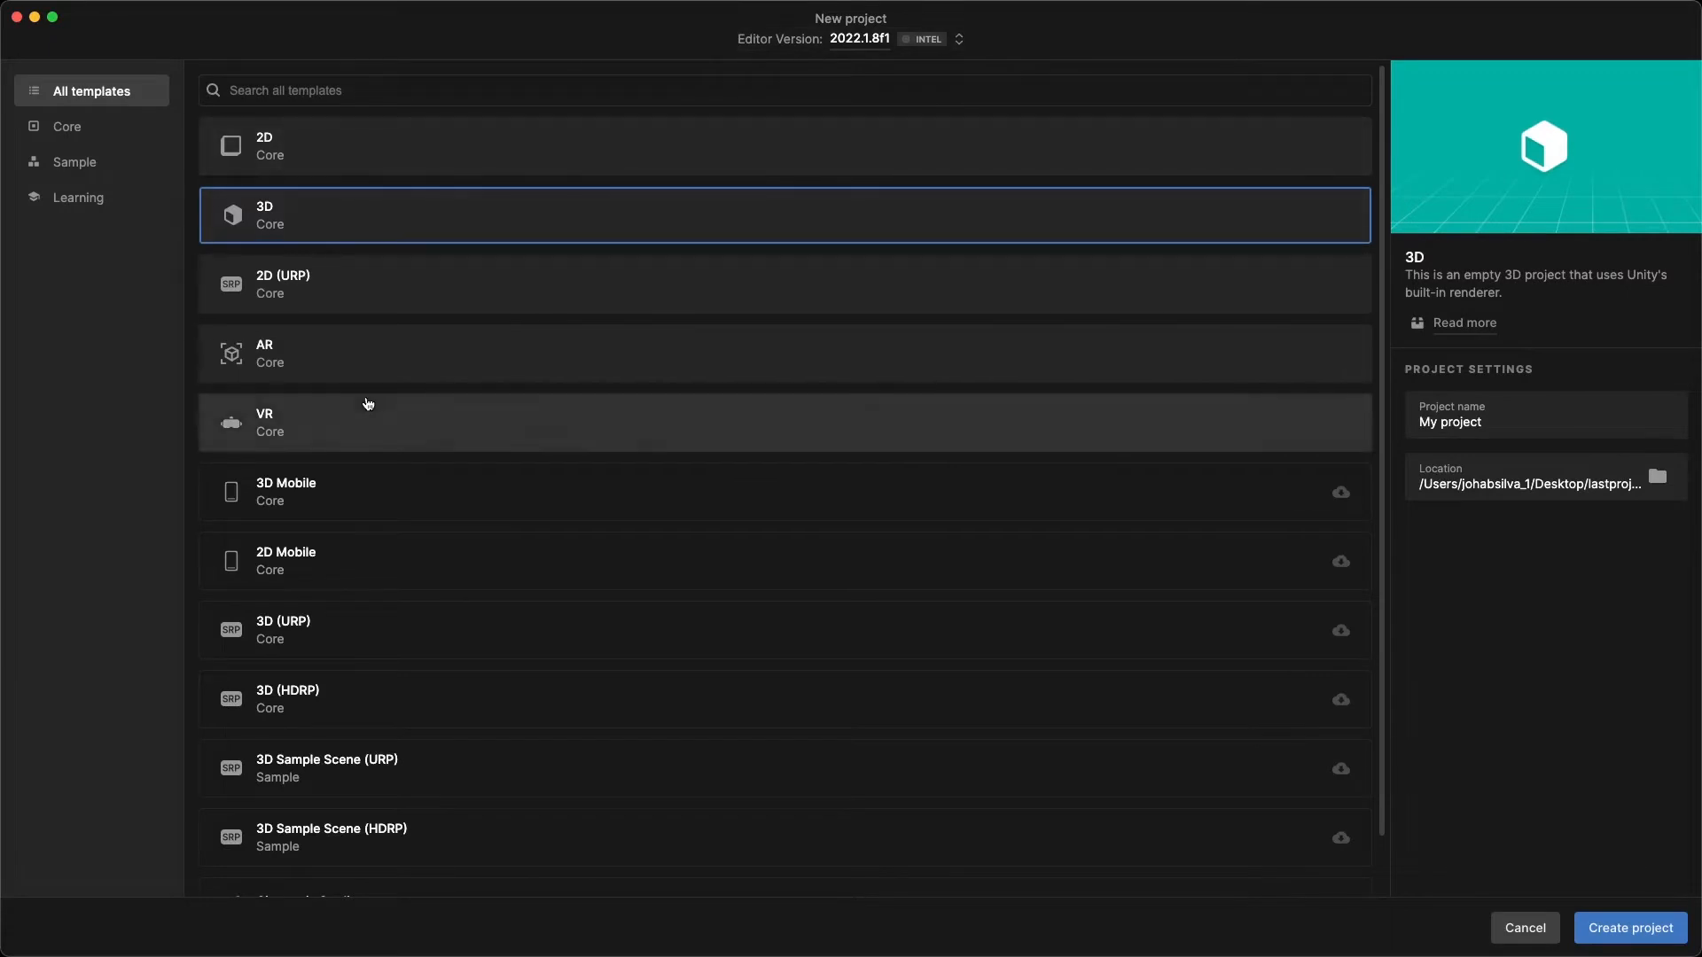
click(315, 426)
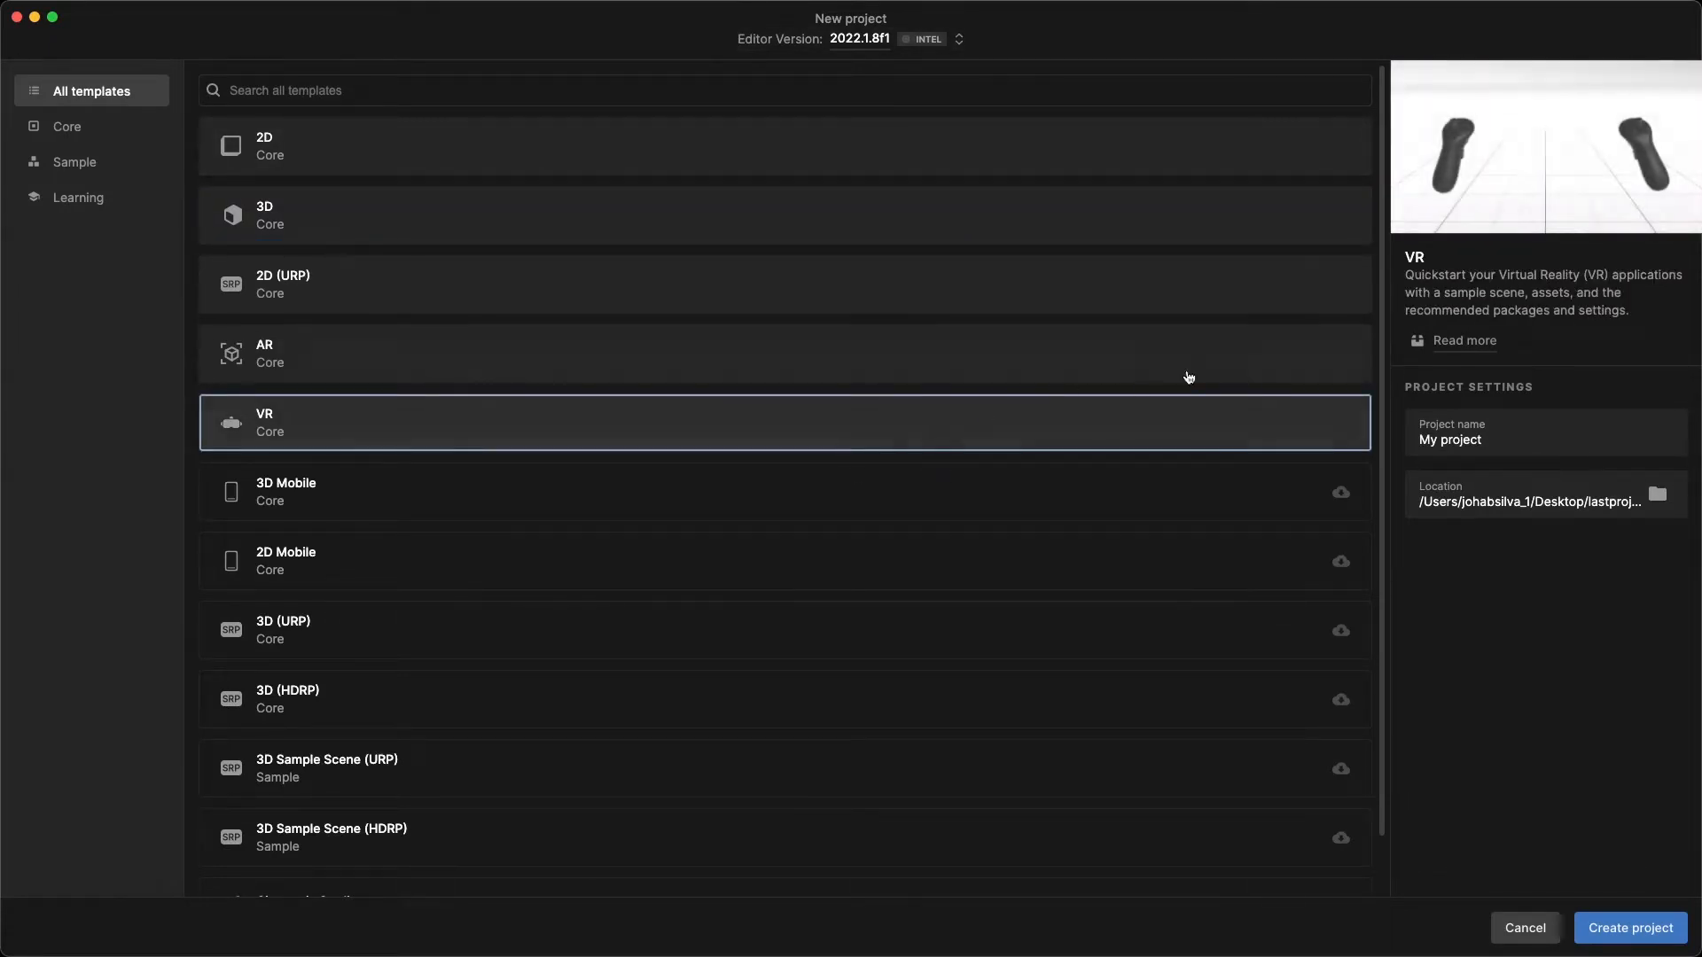
Name the new VR project VRTutorial3 and create it.
click(1461, 434)
triple_click(1461, 434)
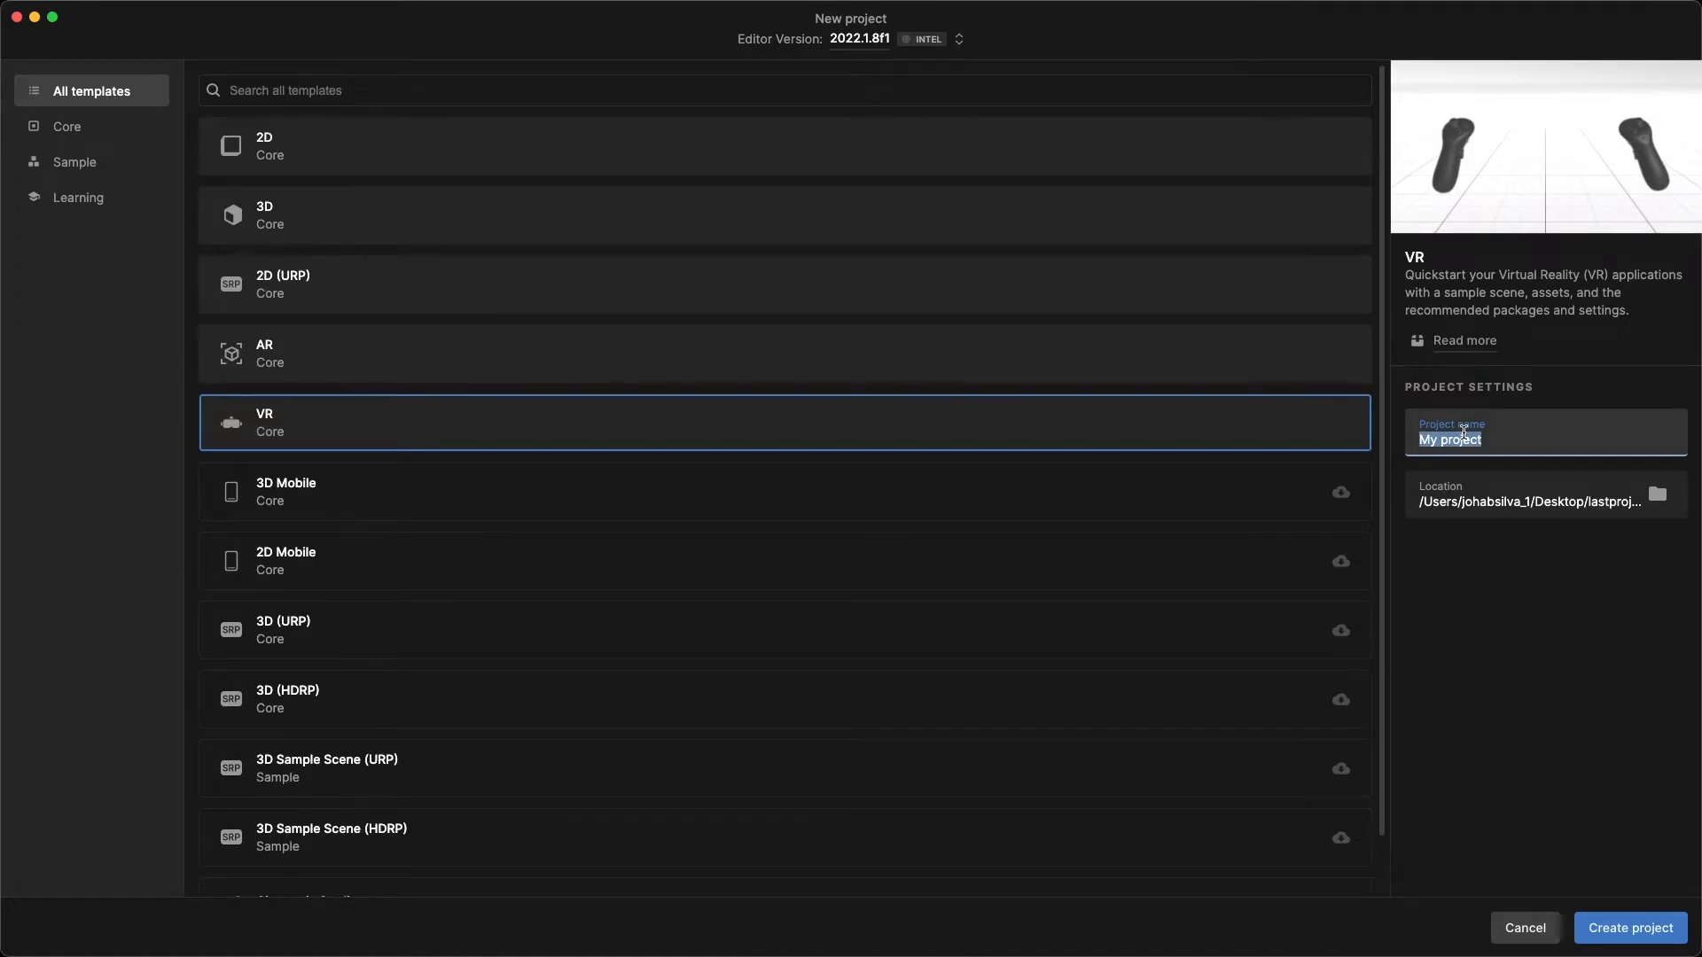
text(VRTutorial3)
click(1628, 928)
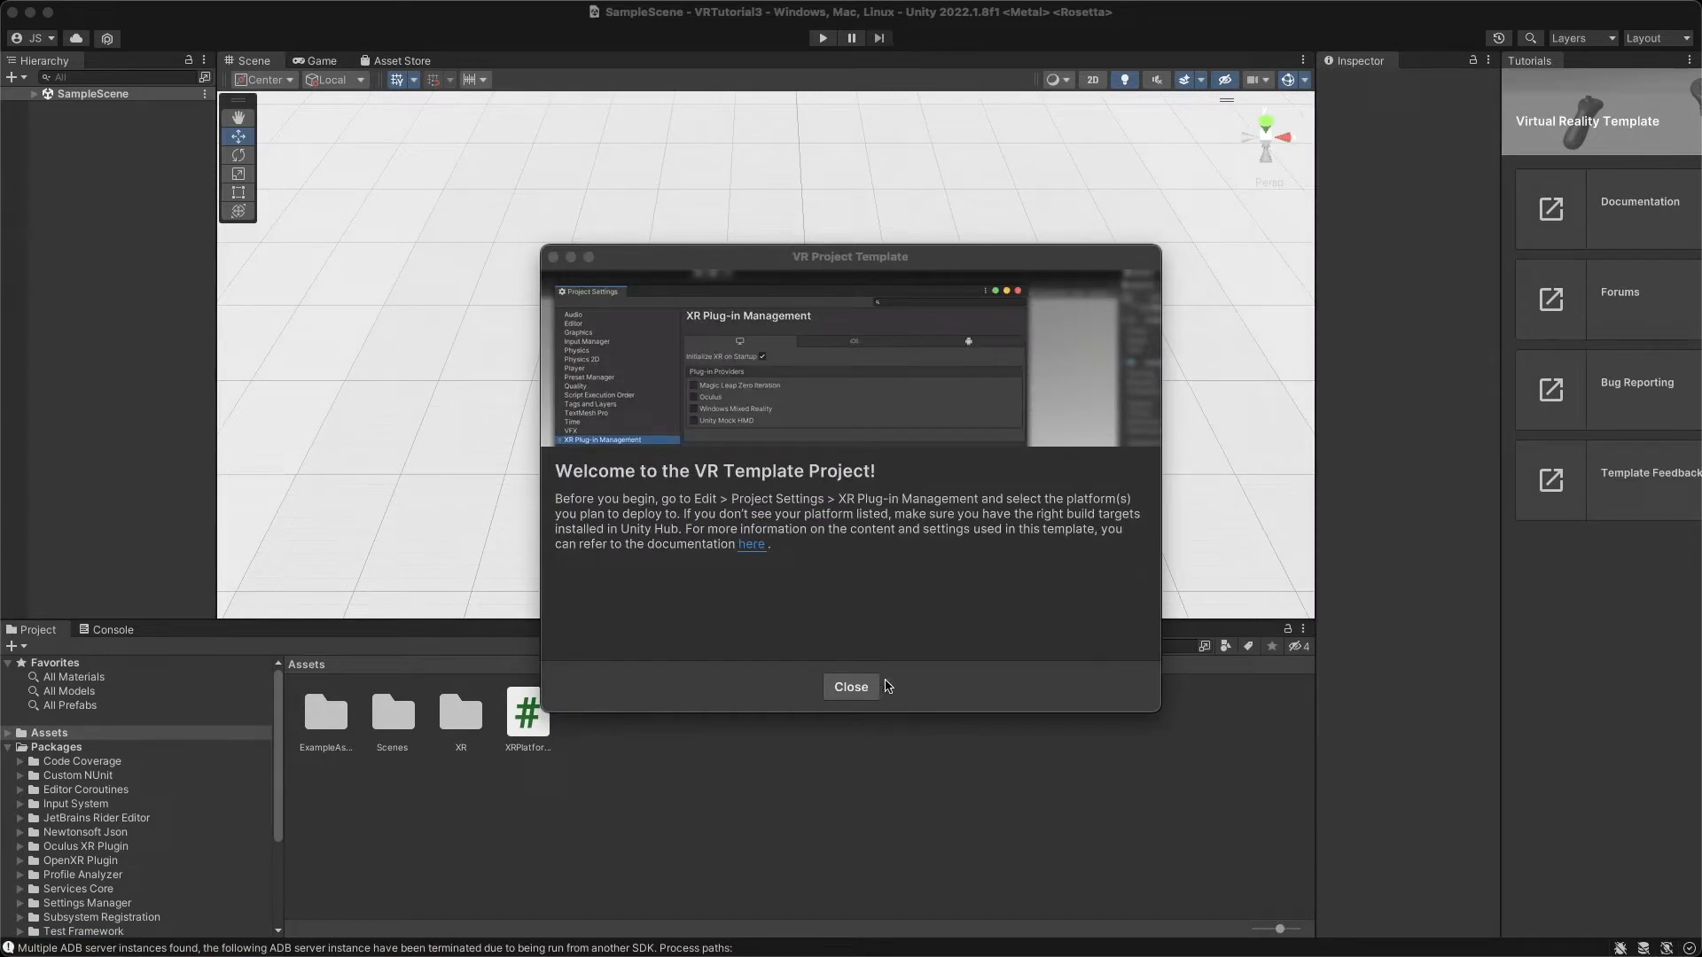
Dismiss the VR template welcome dialog and expand SampleScene in the hierarchy.
click(850, 687)
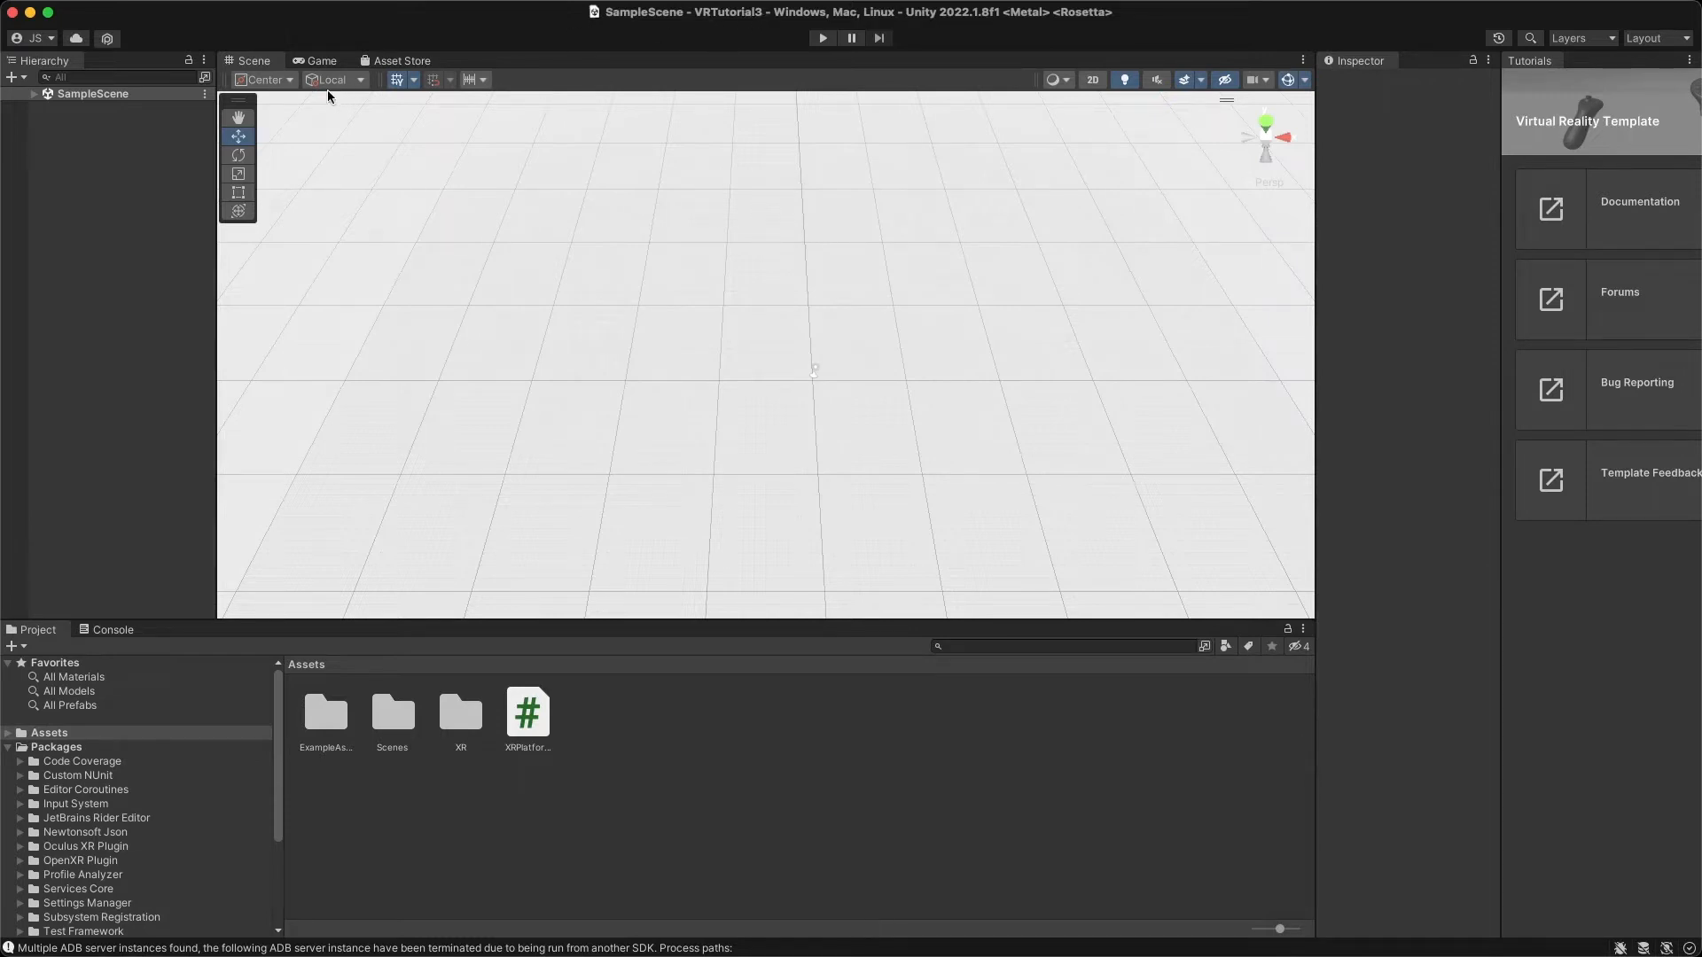
click(33, 94)
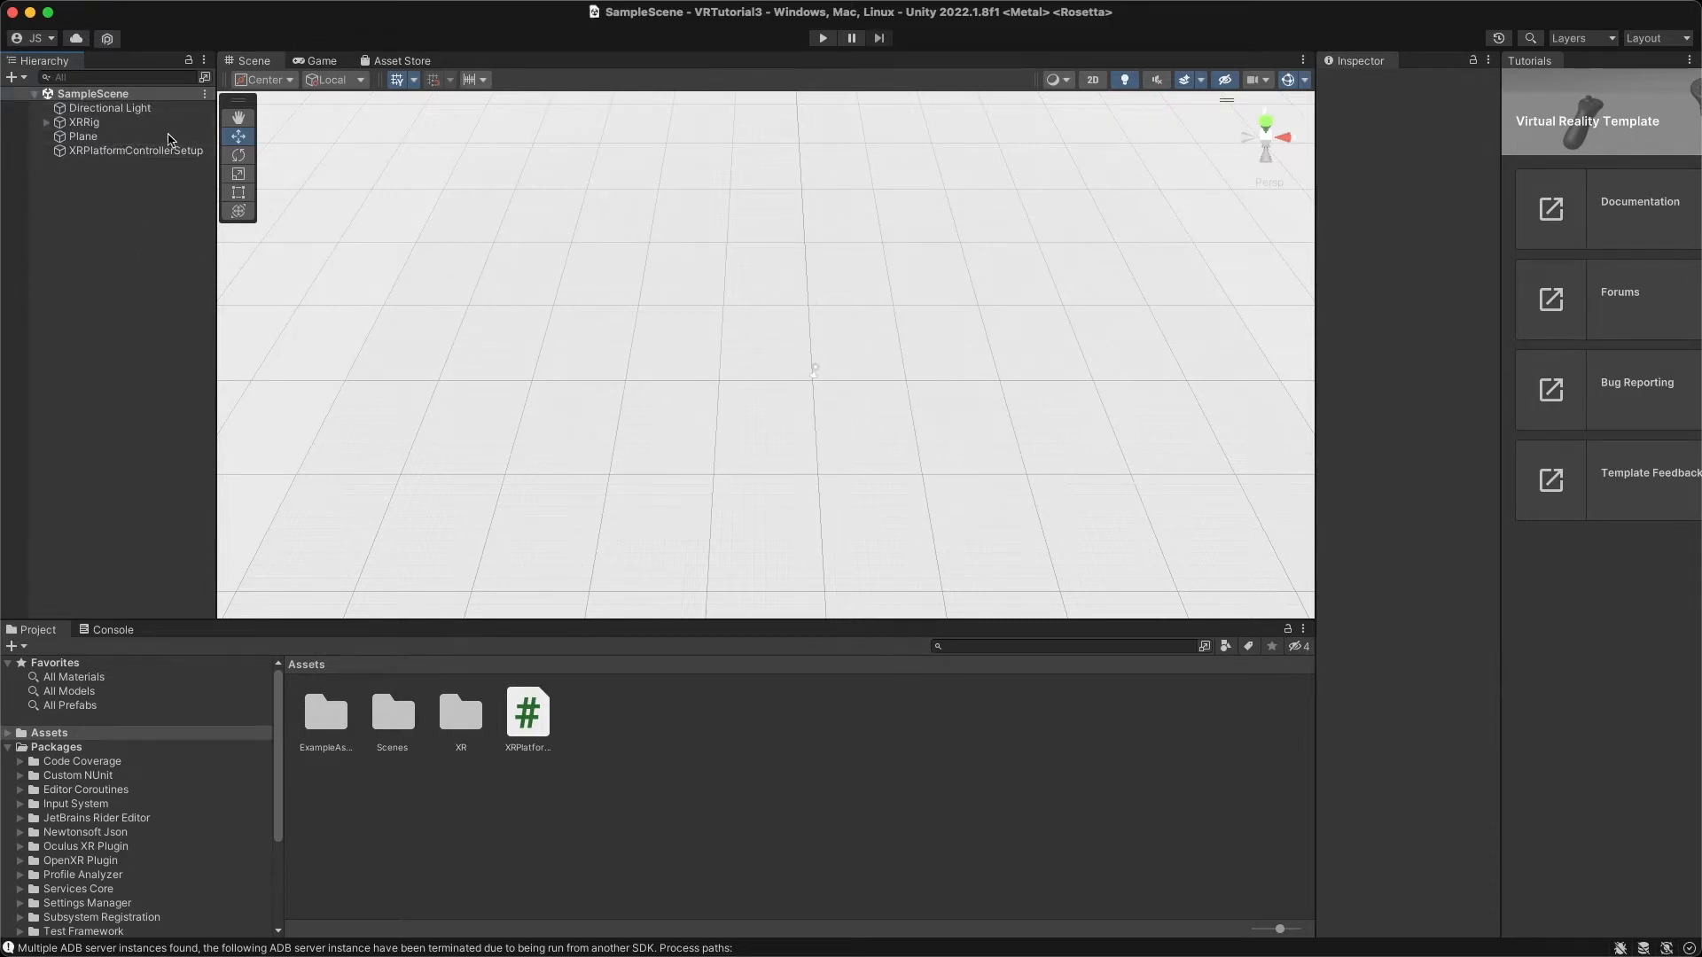
Switch the build platform to Android and add the open SampleScene to the scenes in the build.
click(107, 9)
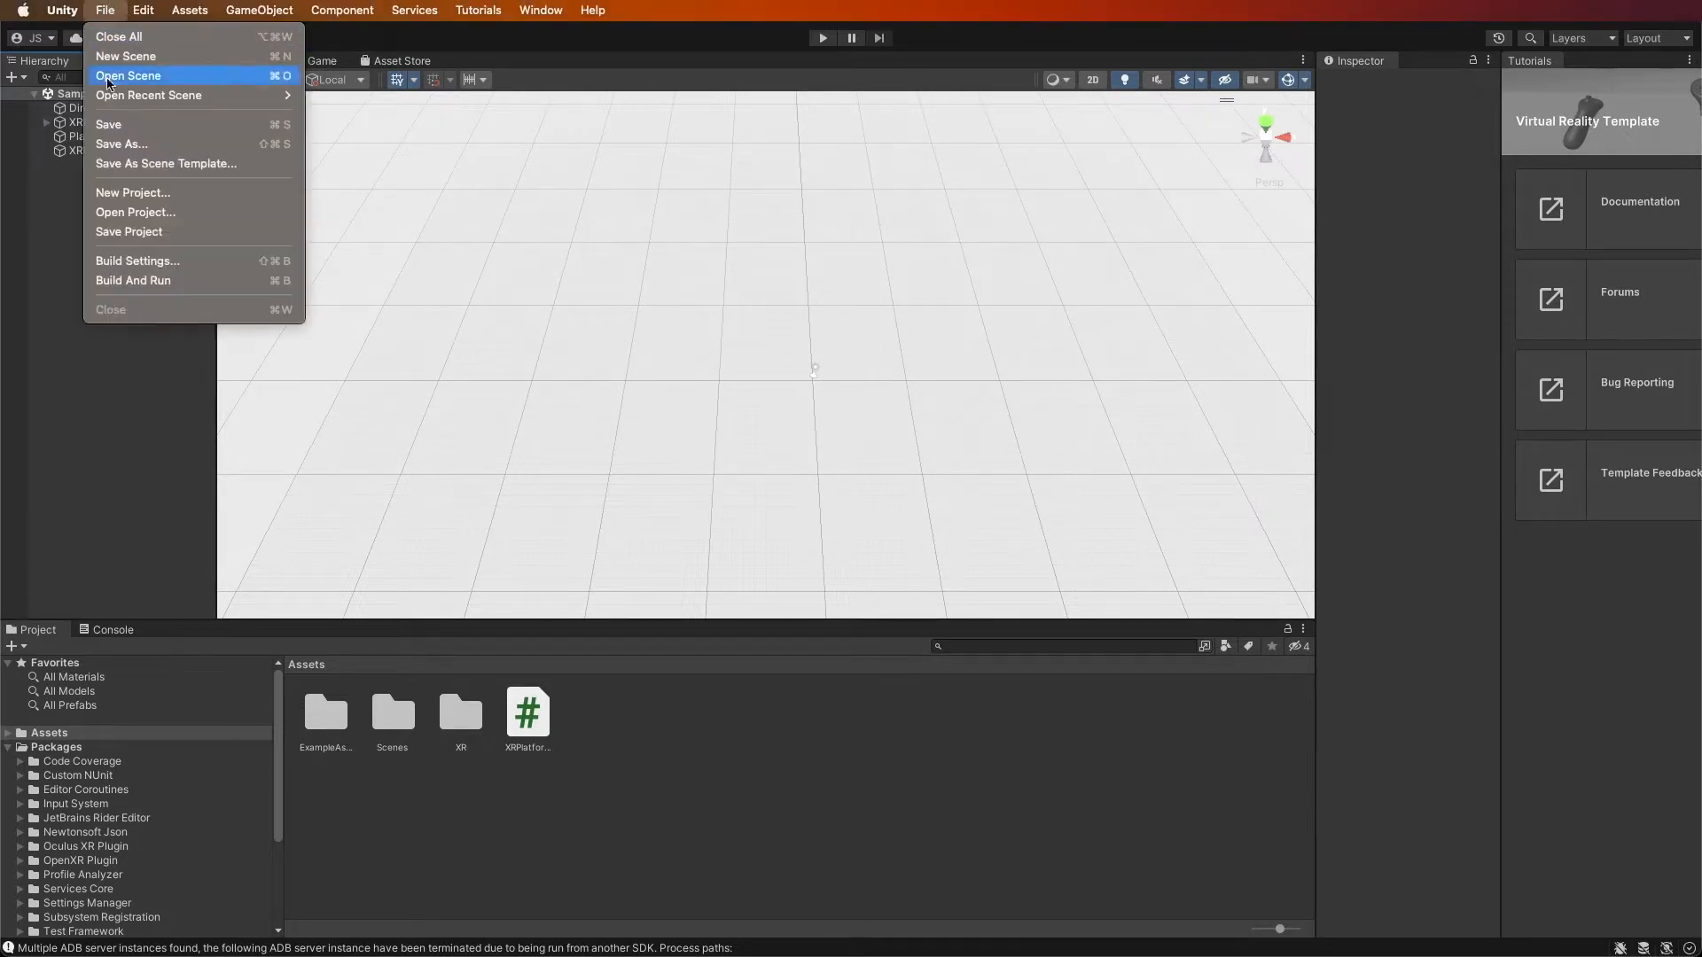
click(130, 261)
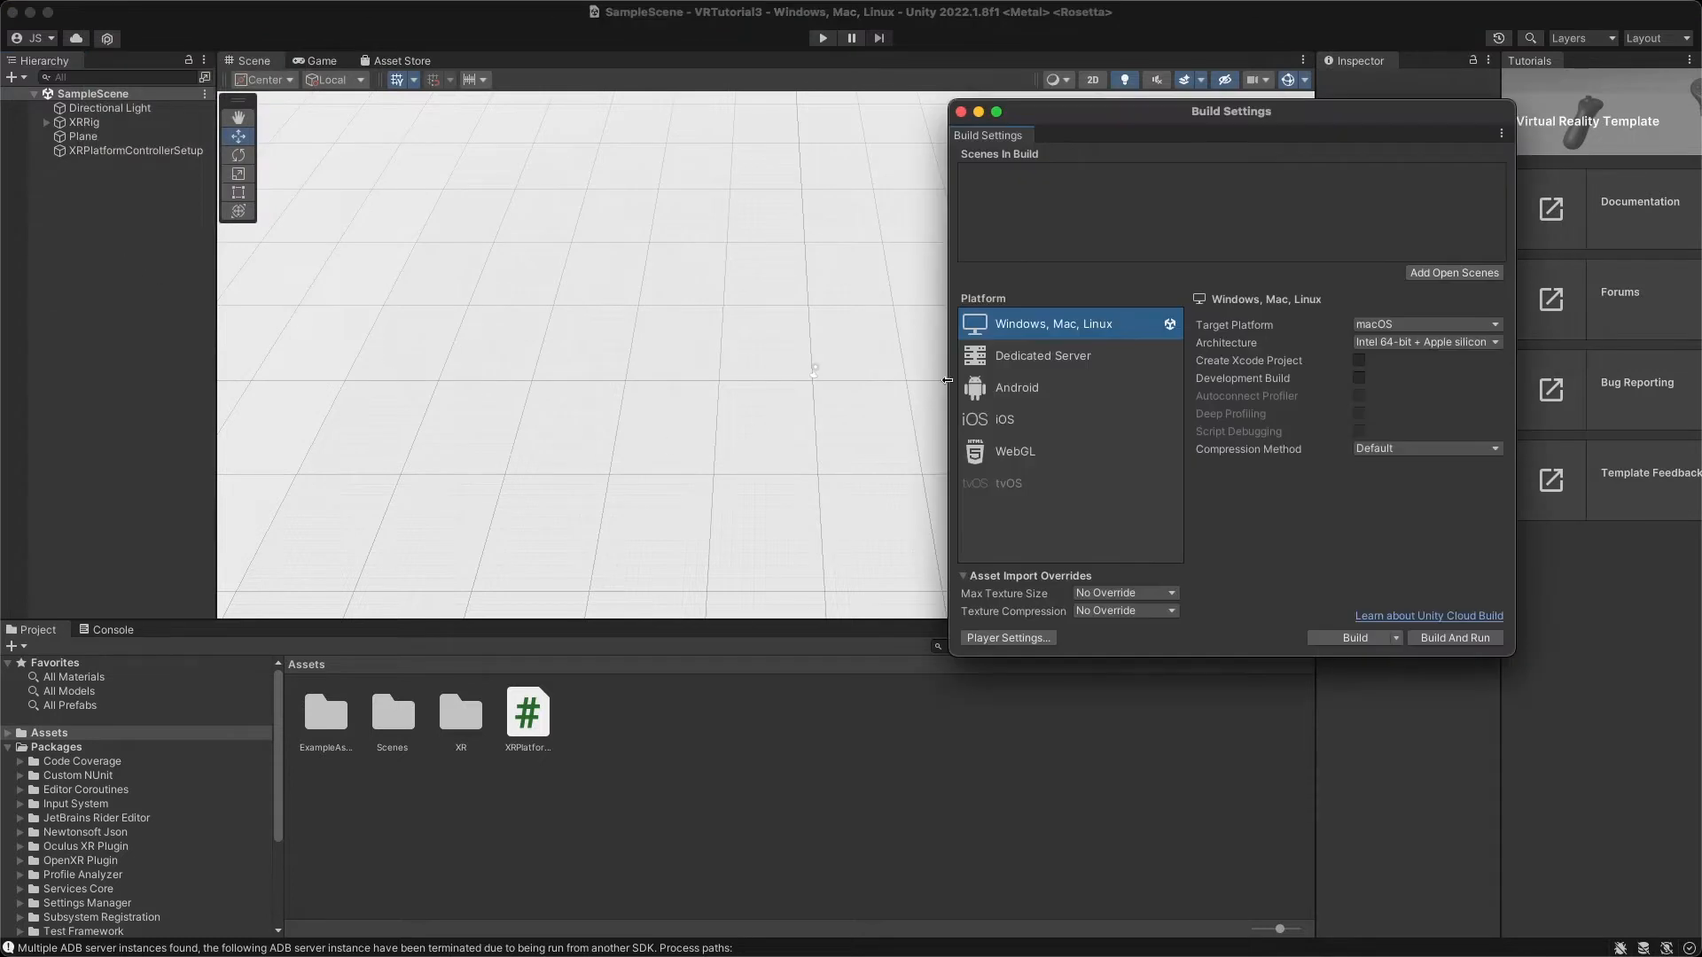
click(1041, 391)
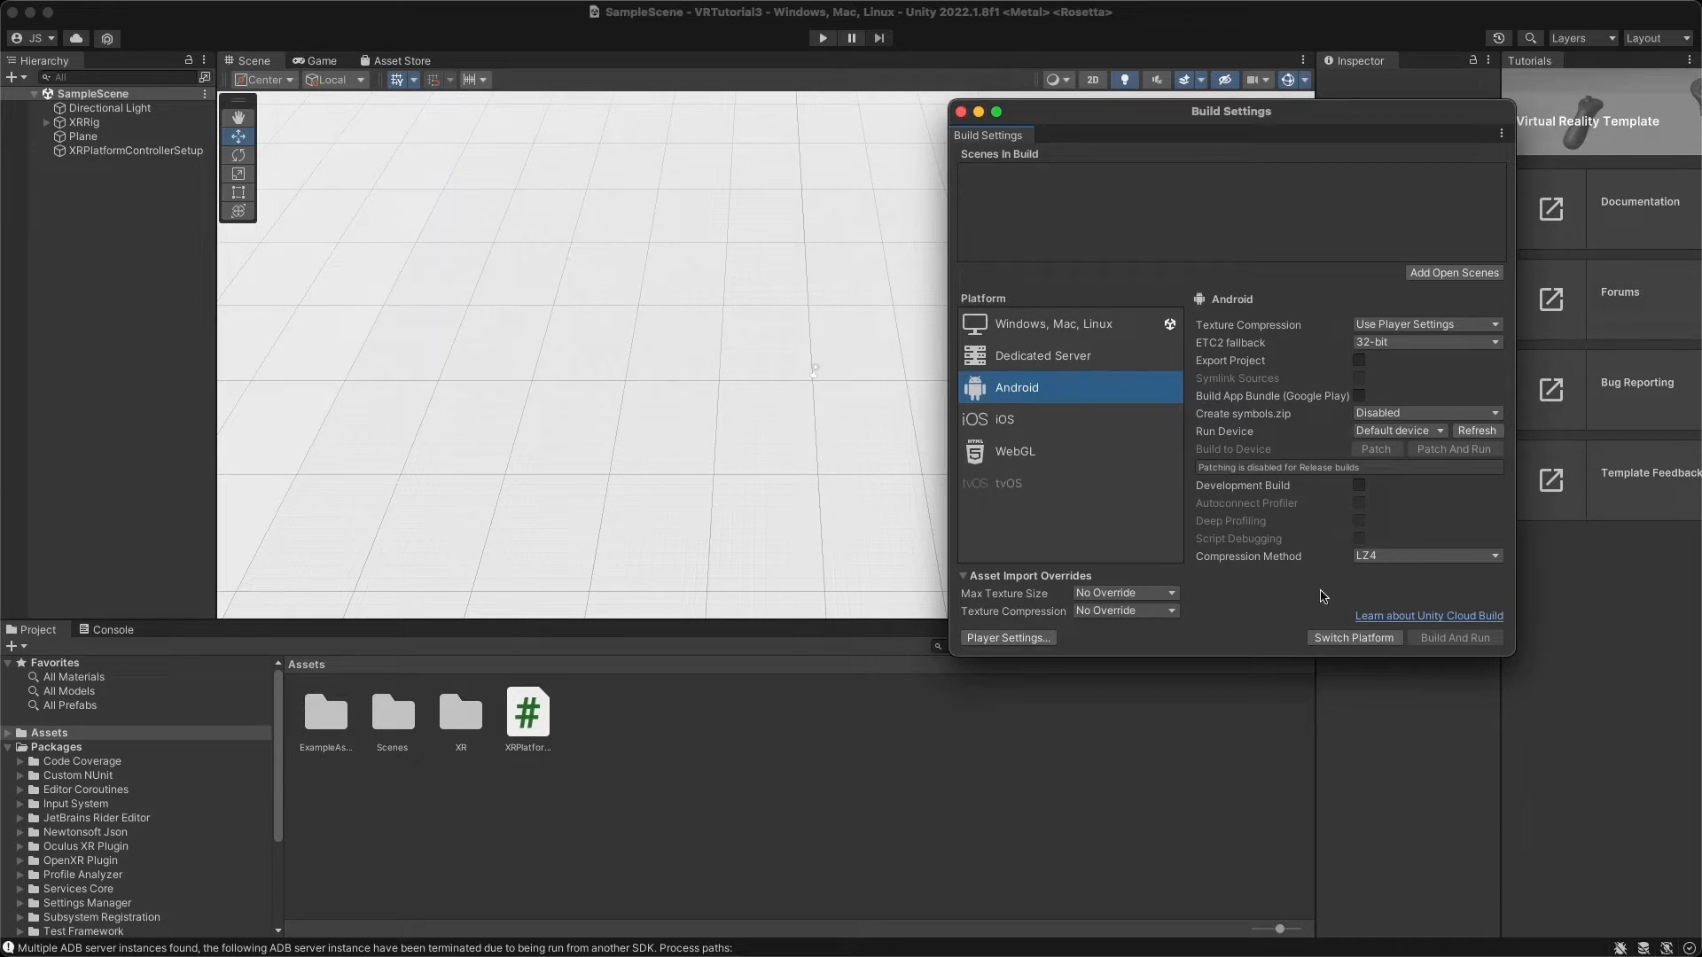
click(1338, 640)
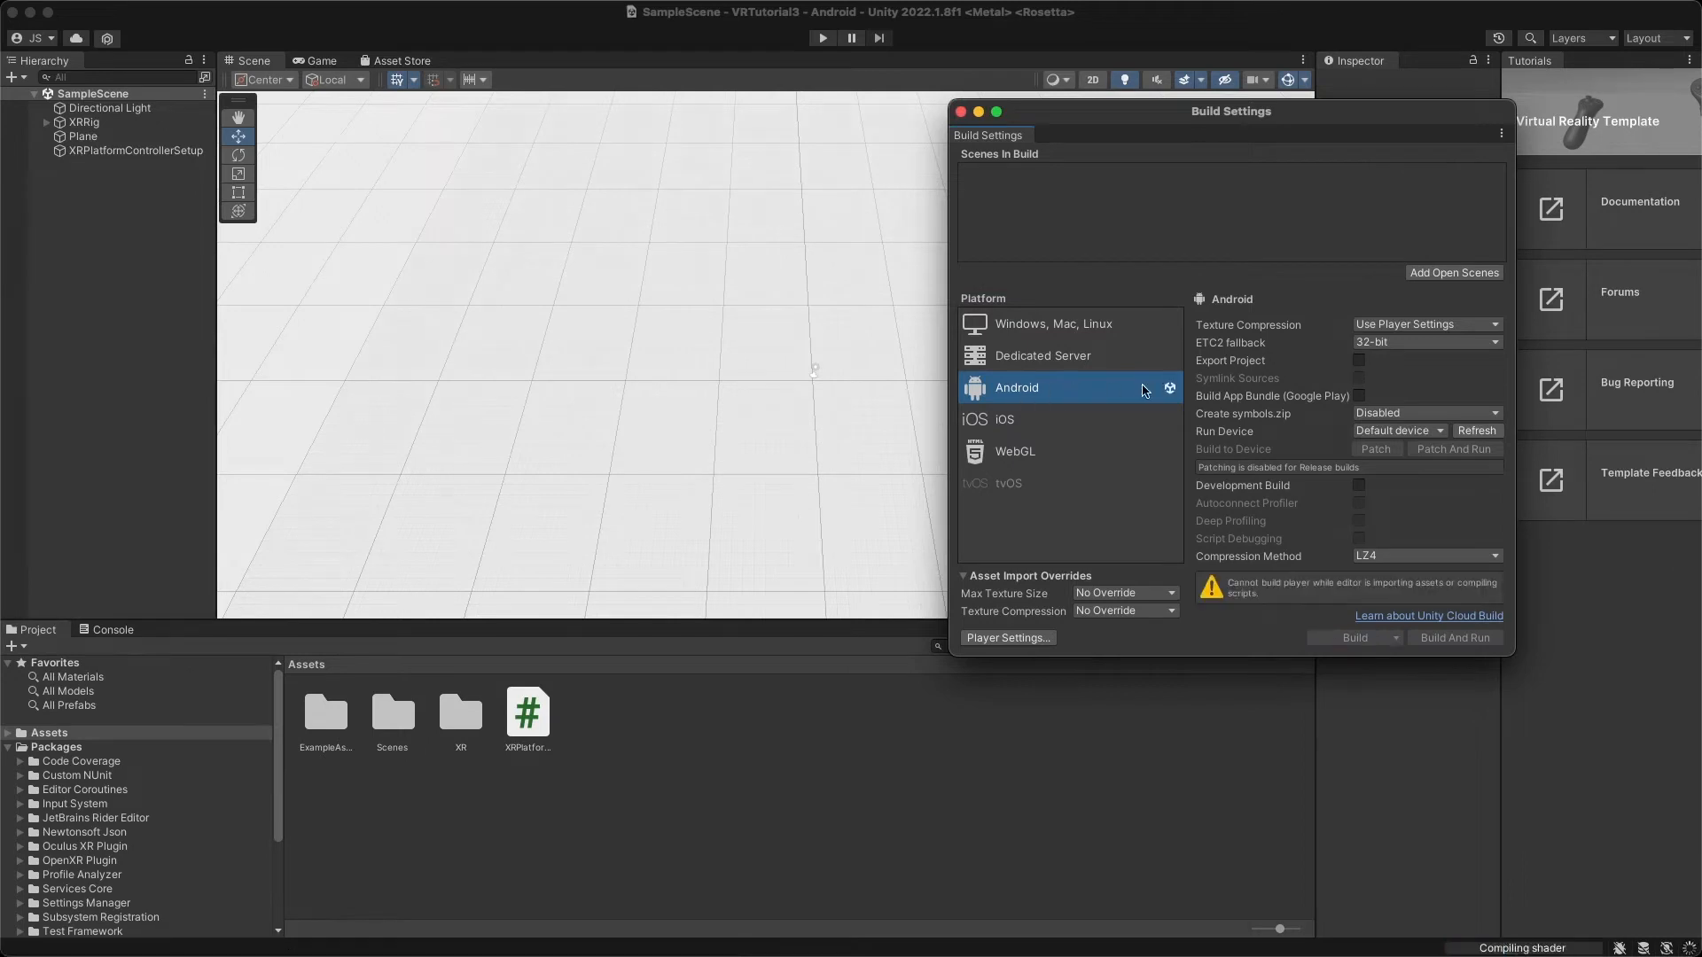
click(1429, 274)
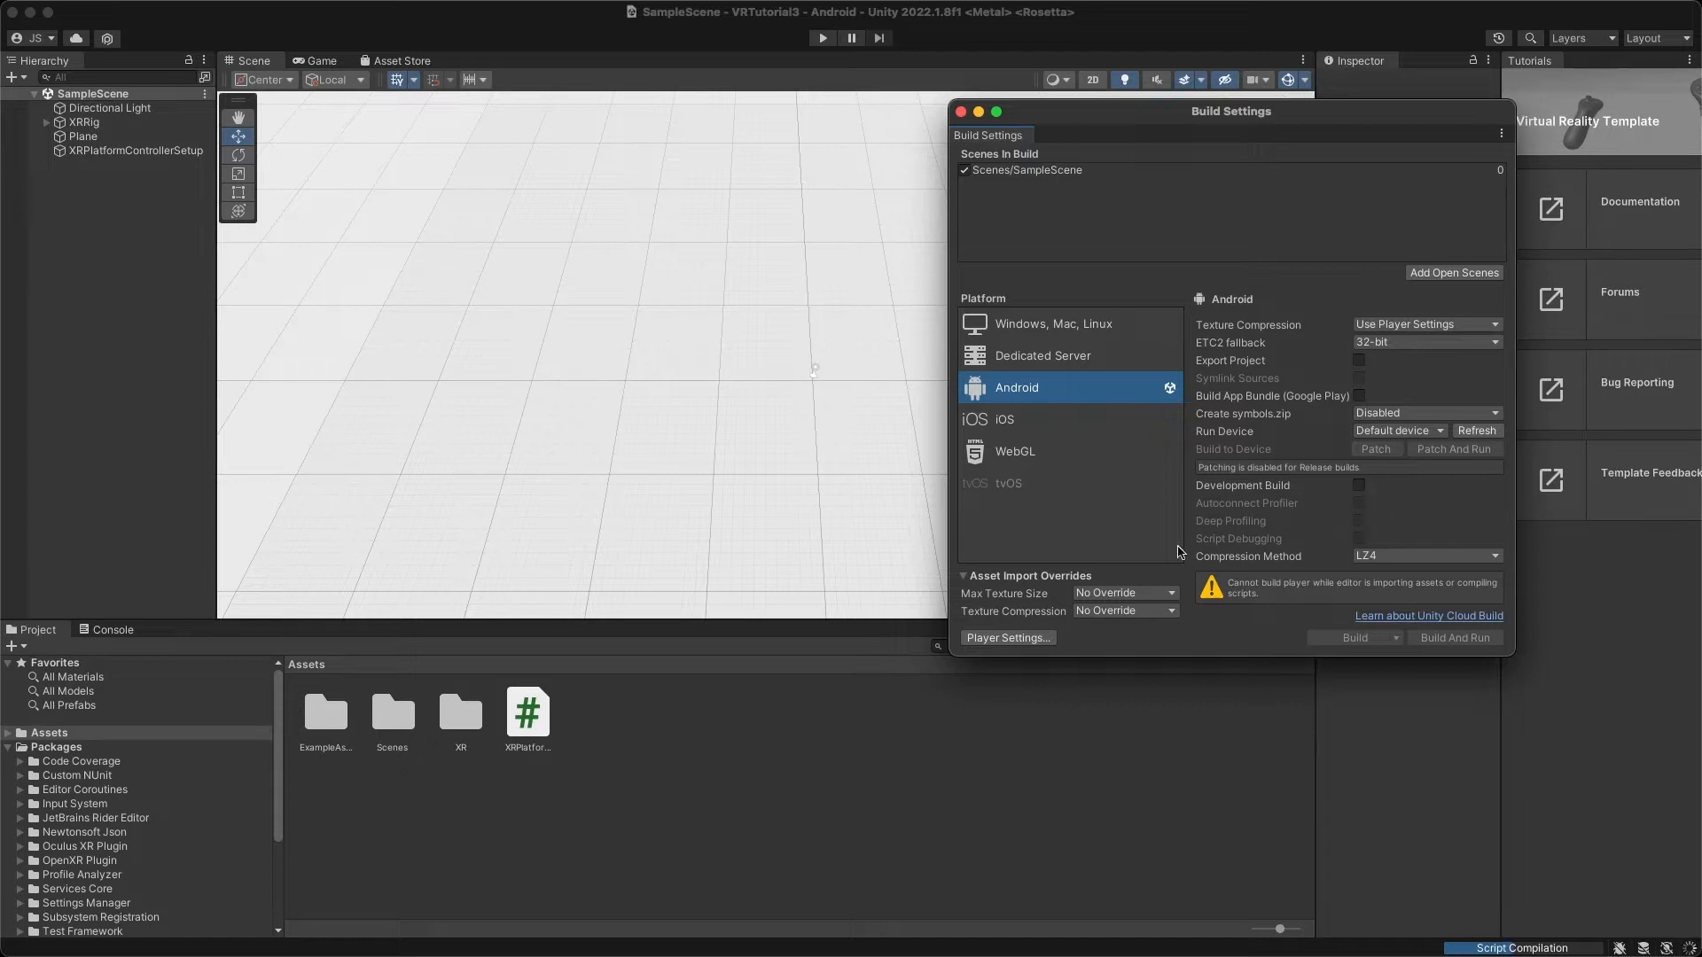
Open the Android Player settings and expand the Other Settings section.
click(997, 640)
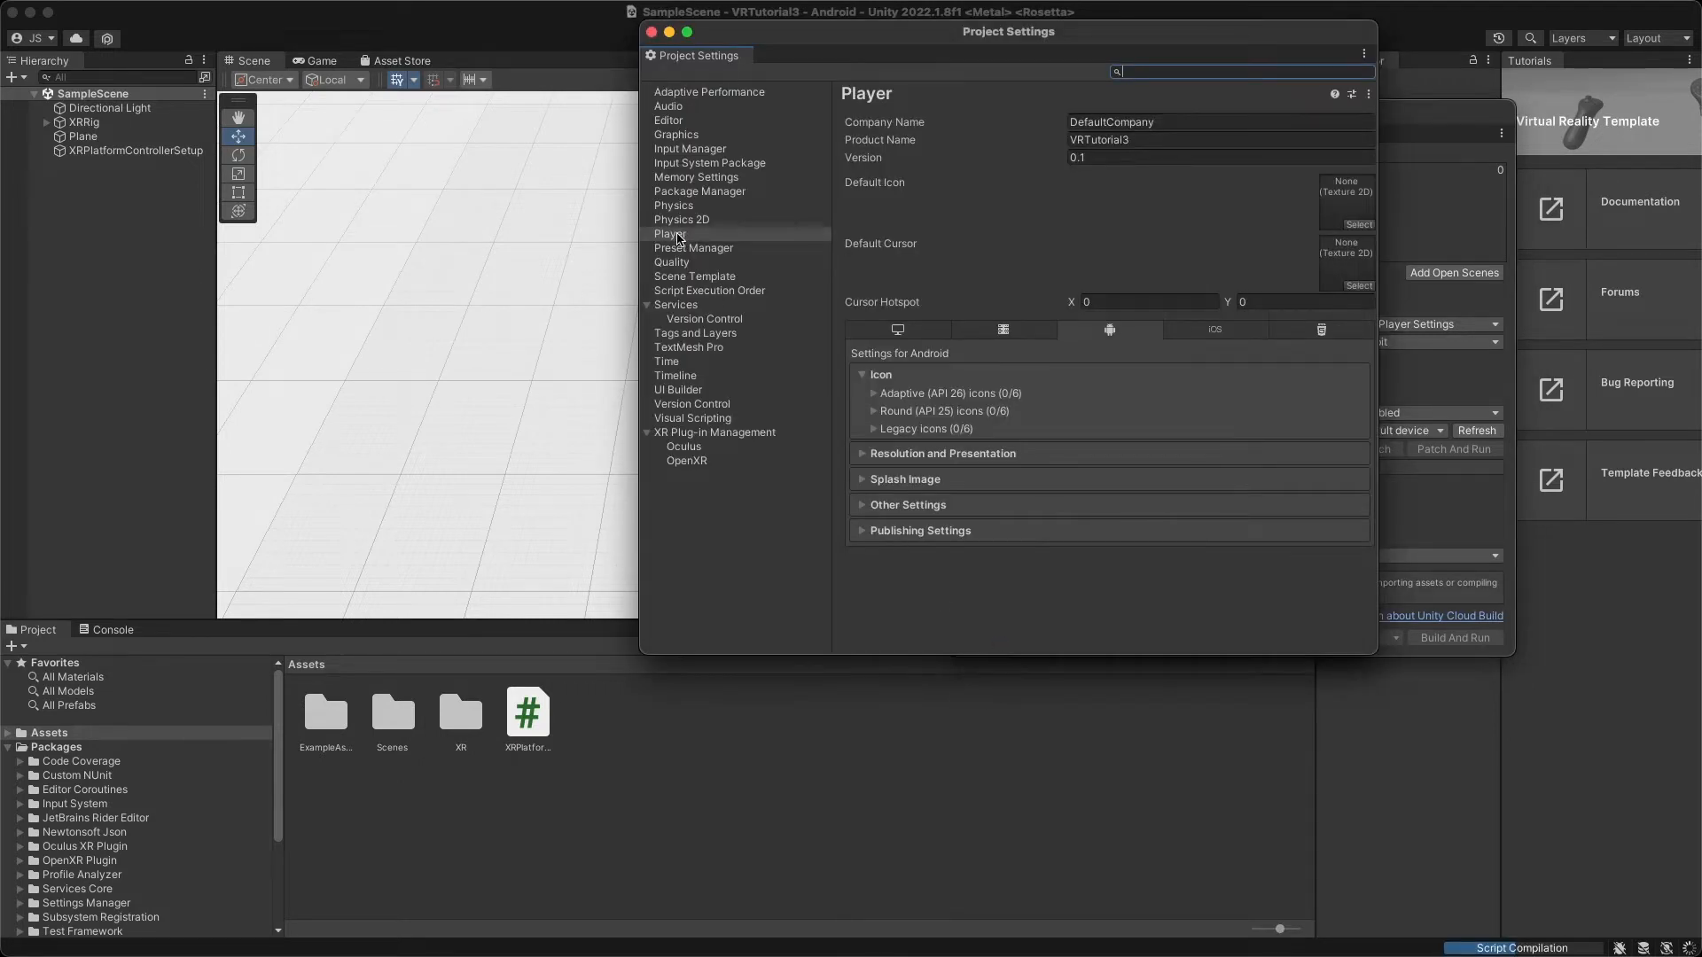
click(688, 236)
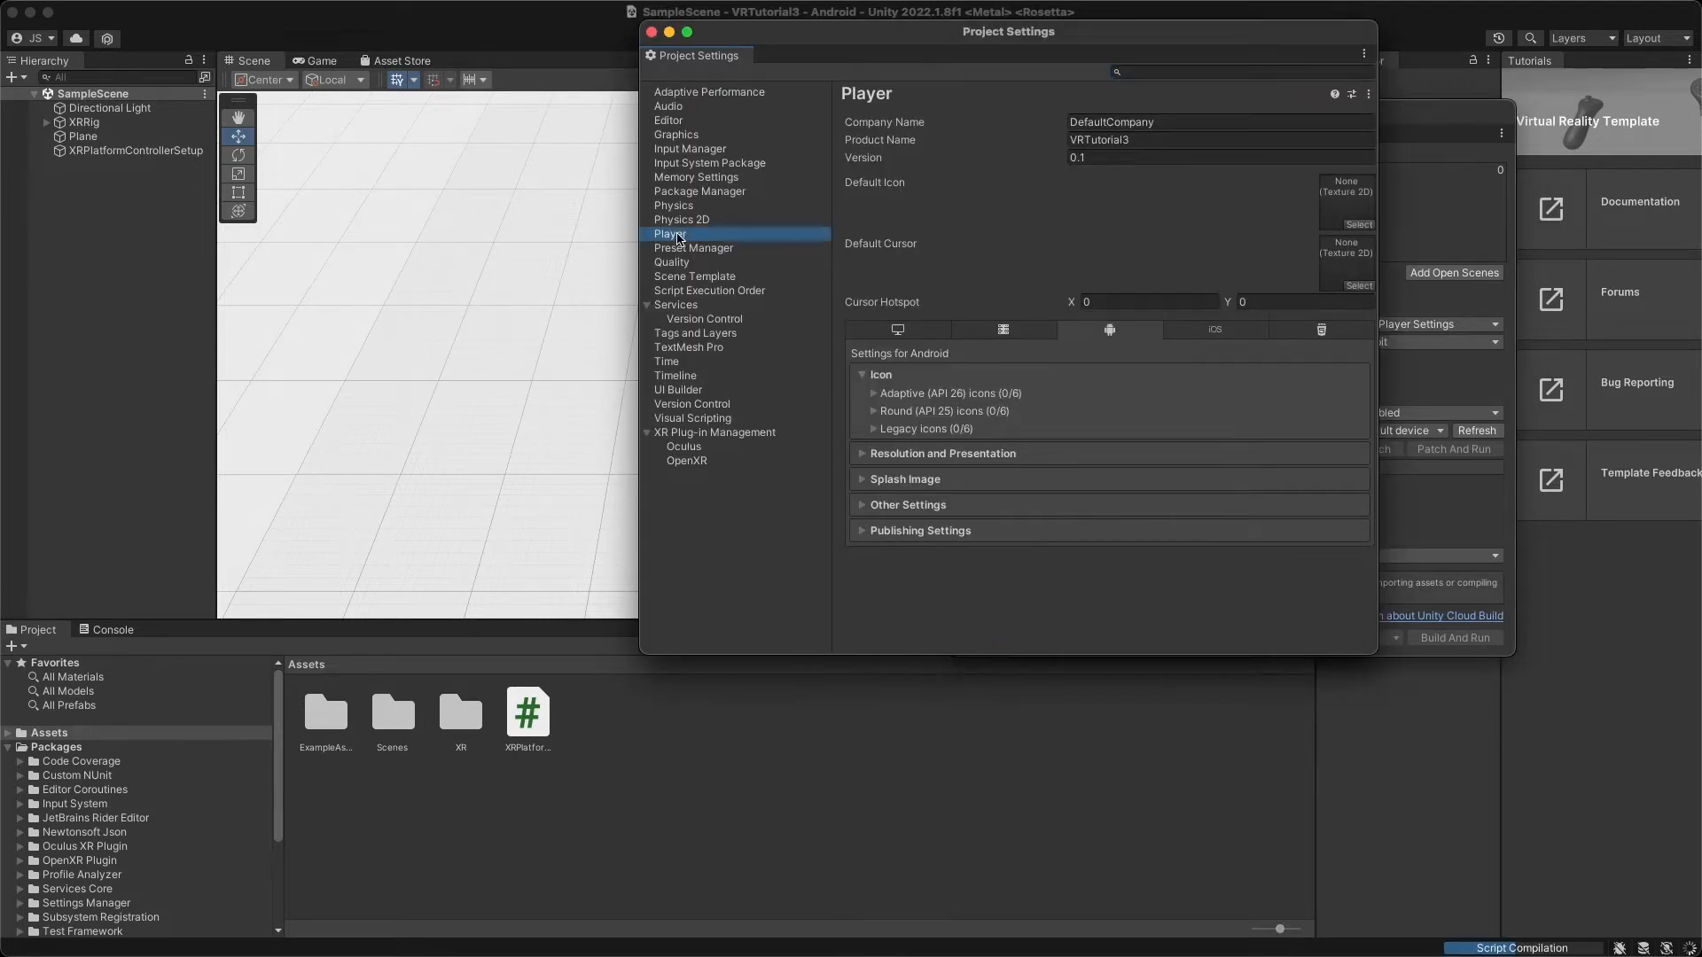
click(858, 454)
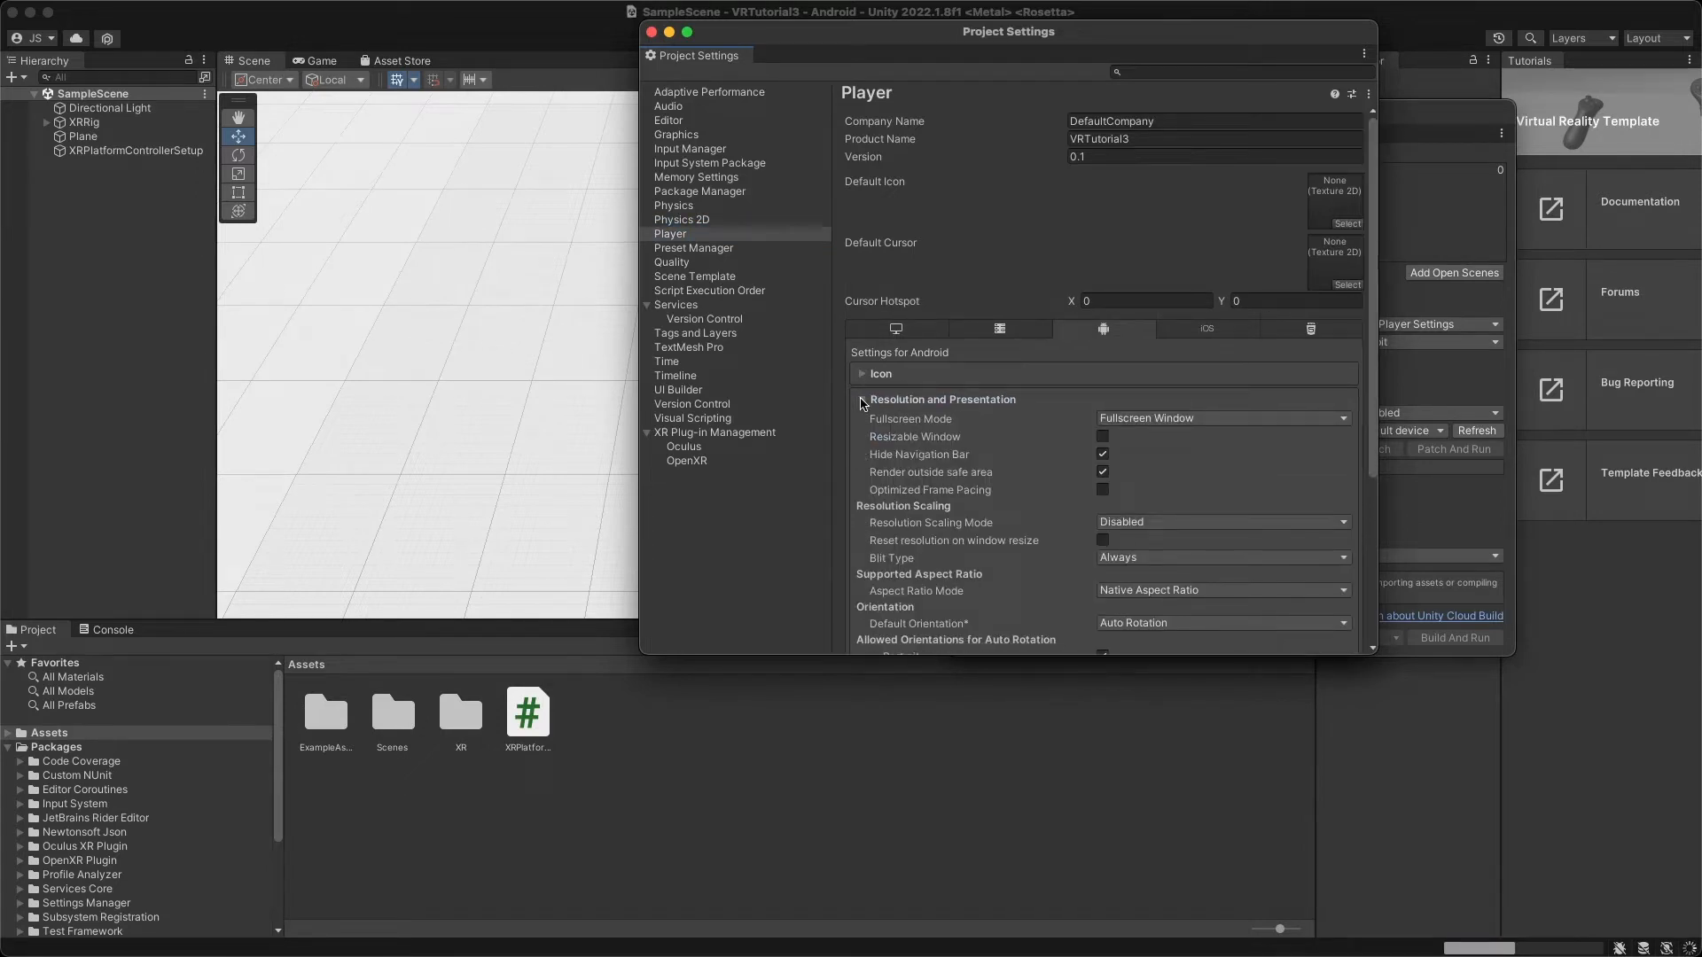
click(858, 401)
click(860, 376)
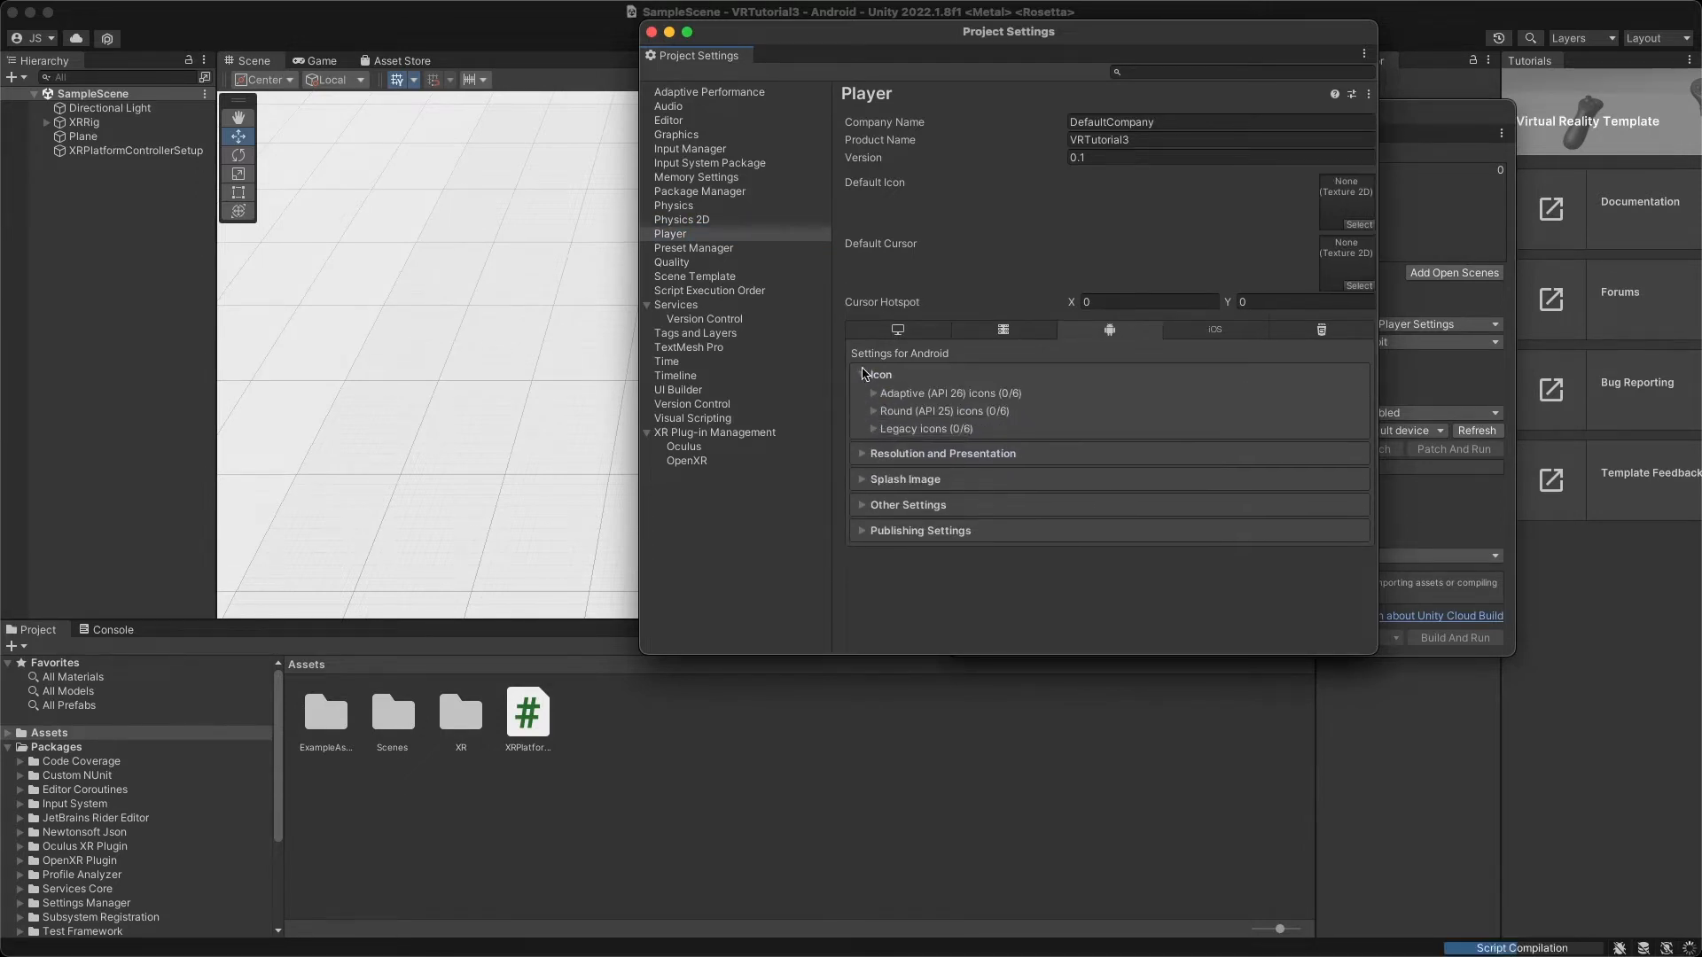
click(862, 375)
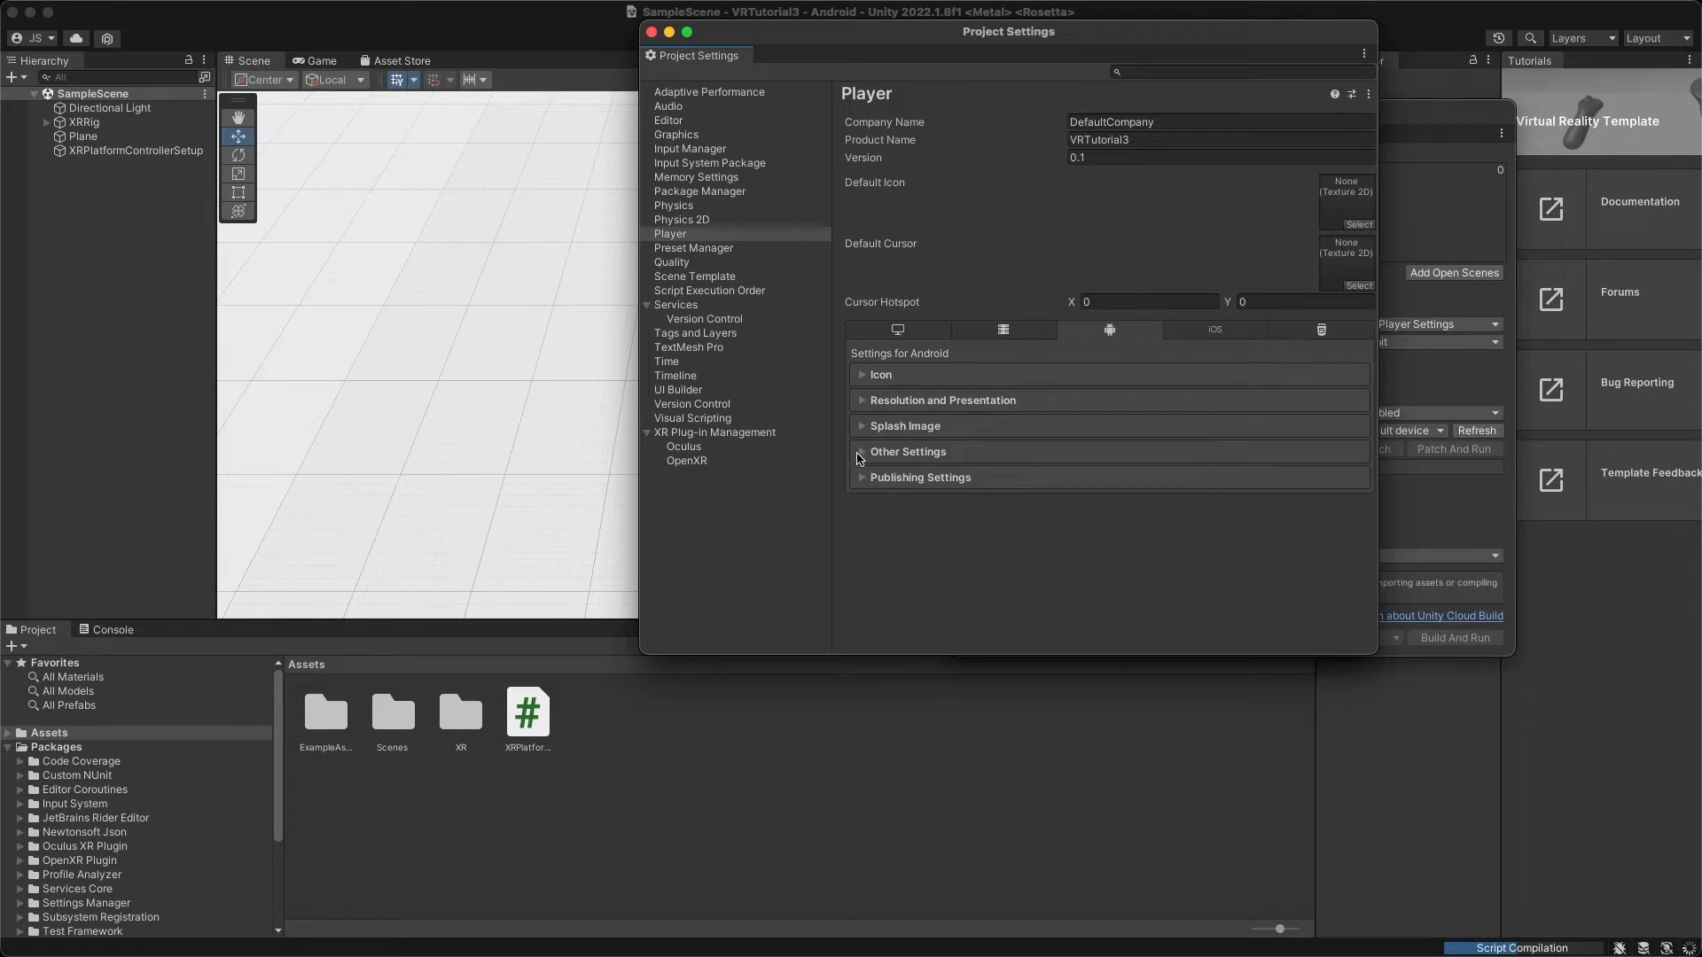
click(862, 452)
scroll(887, 514, down, 3)
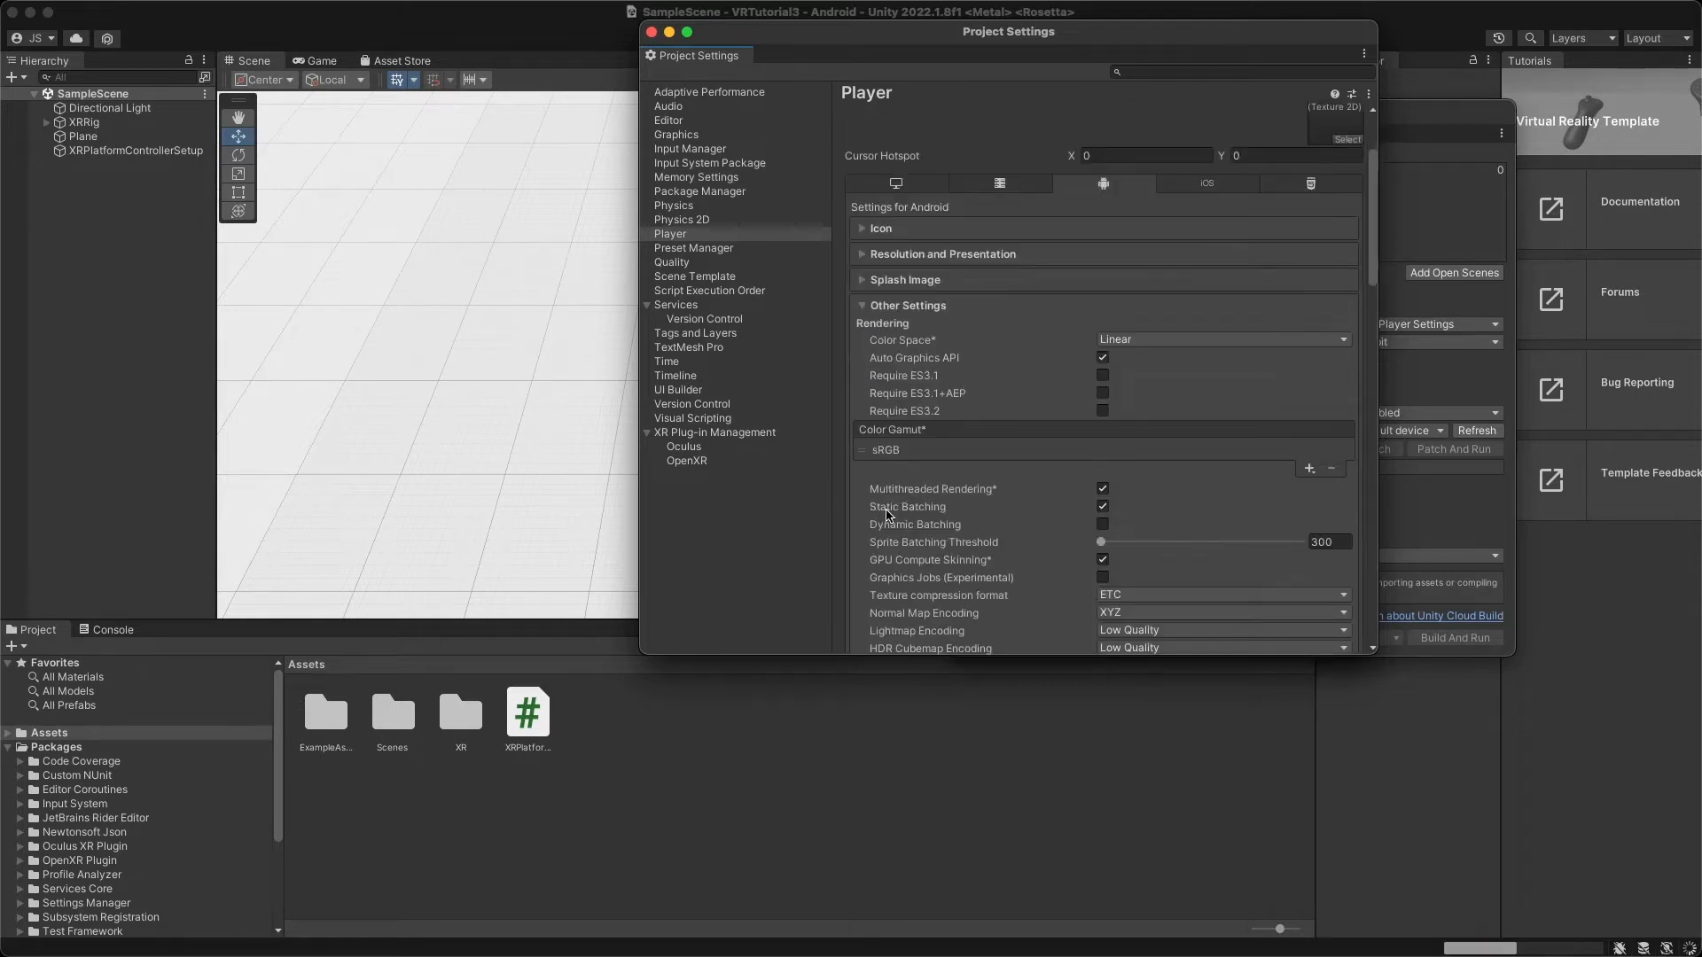
Remove Vulkan from the graphics APIs while Auto Graphics API is disabled, and re-enable Auto Graphics API.
click(1103, 359)
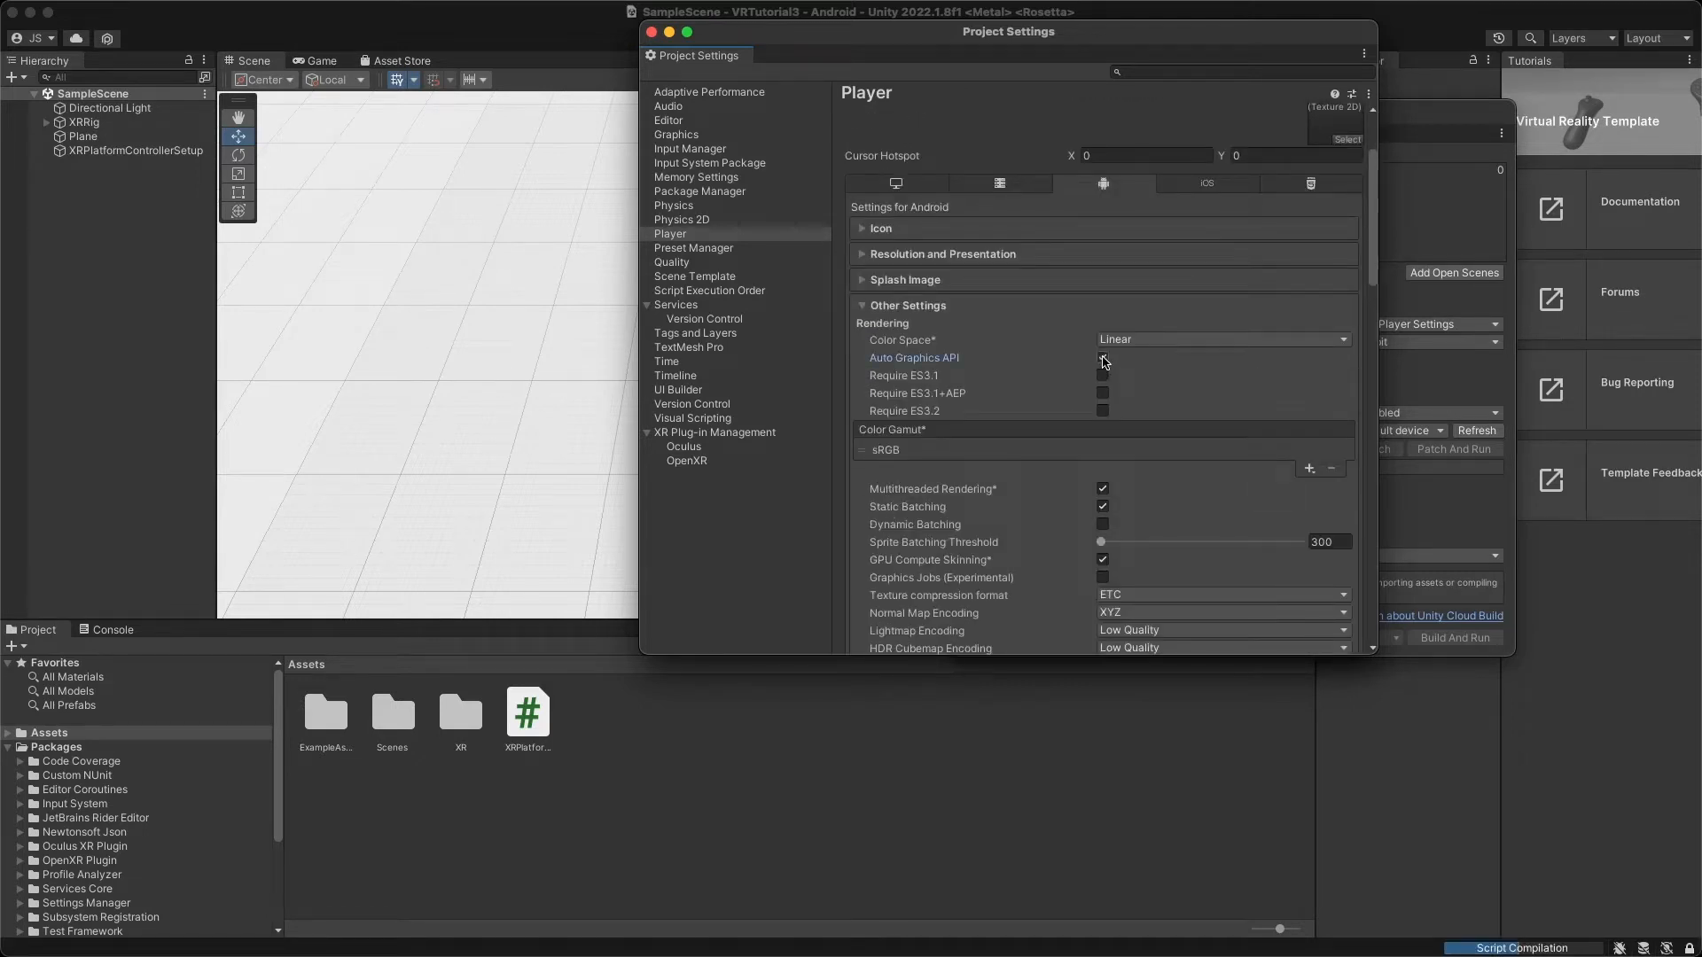
click(882, 399)
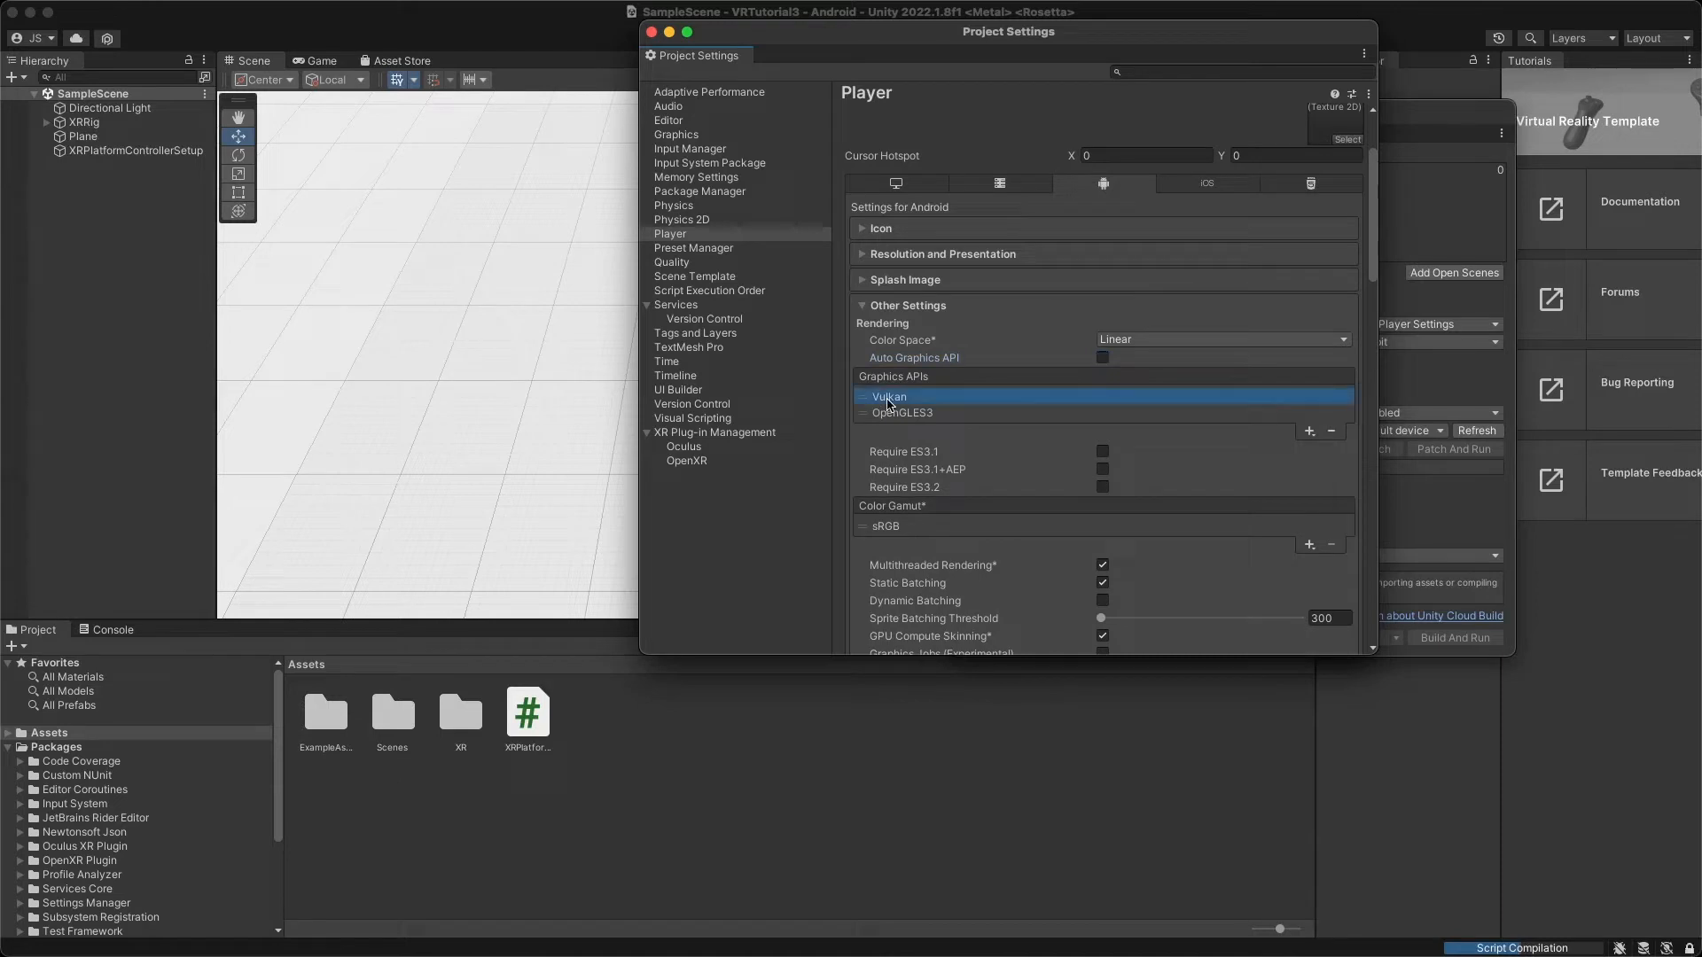
click(1332, 433)
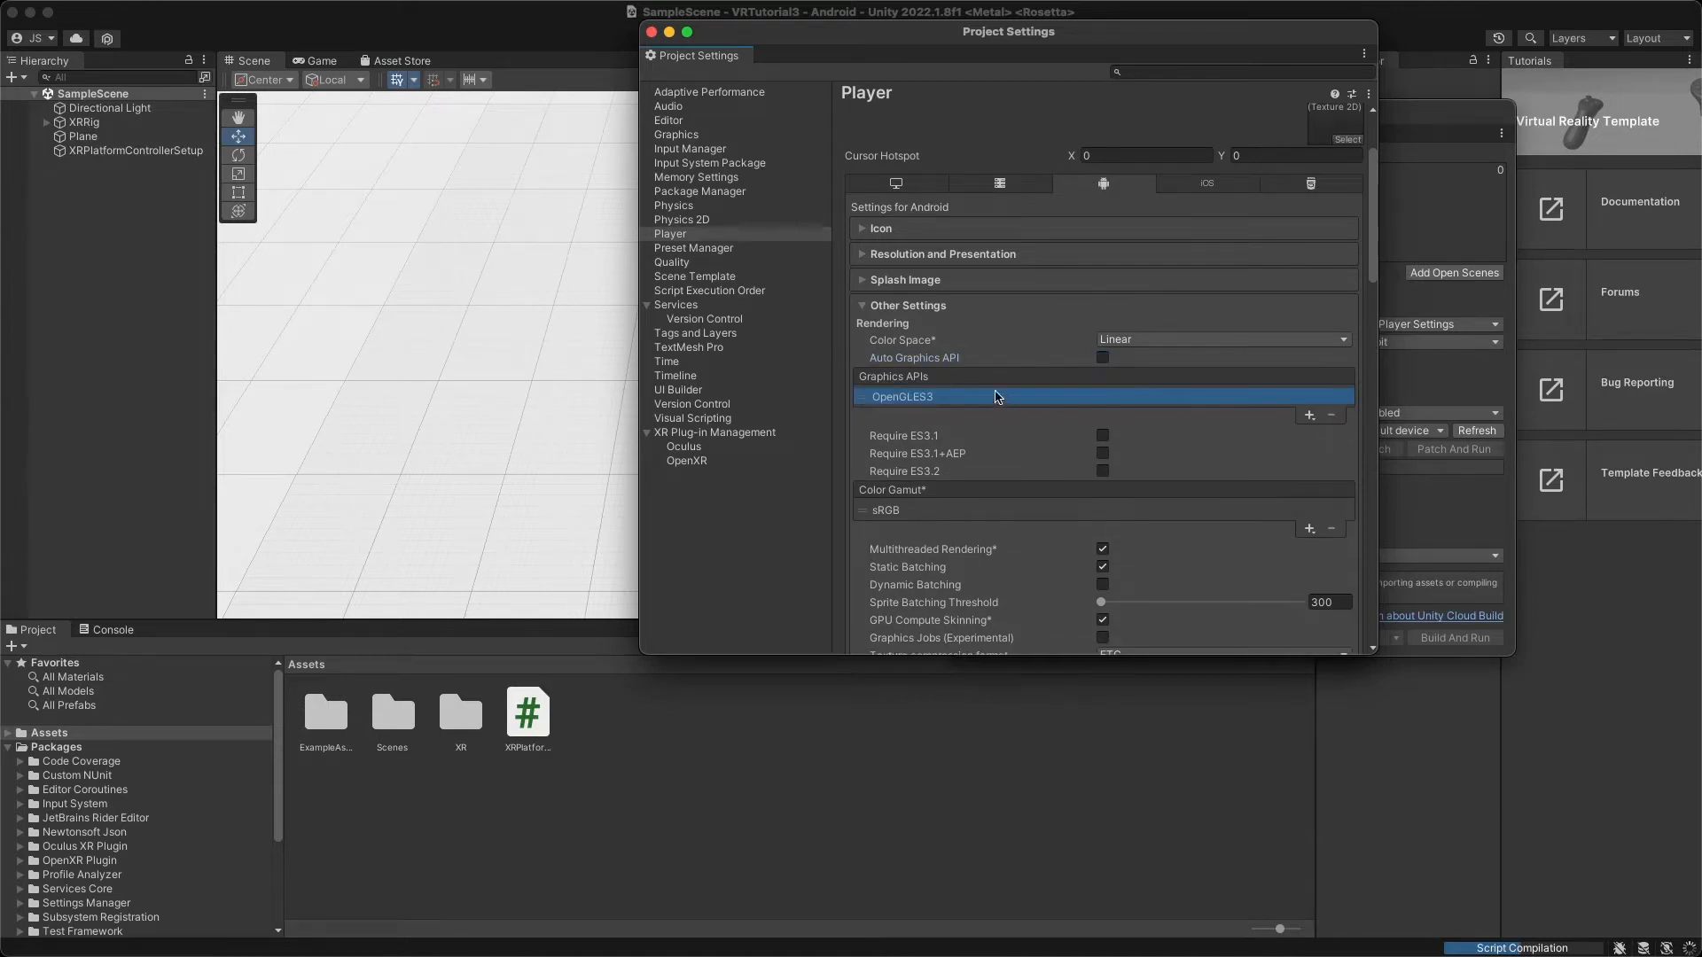
click(1104, 359)
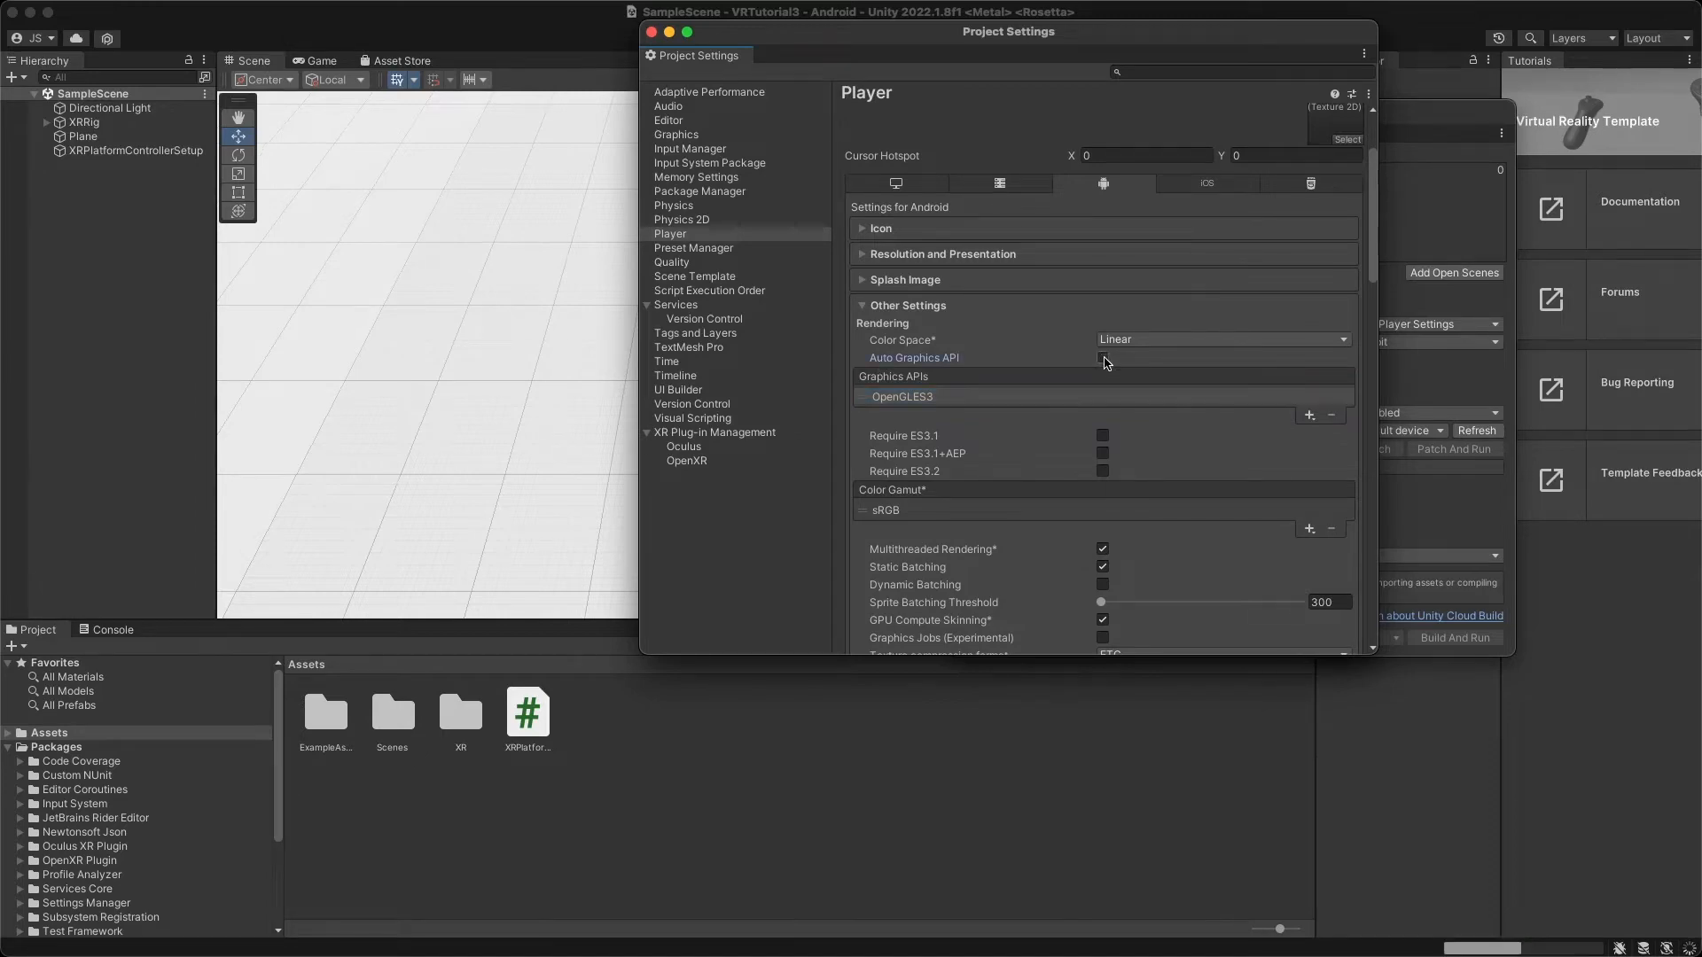
Reapply the default package name override and change the Android package name to com.VRtutorial.VRTutorial3.
scroll(1061, 462, down, 10)
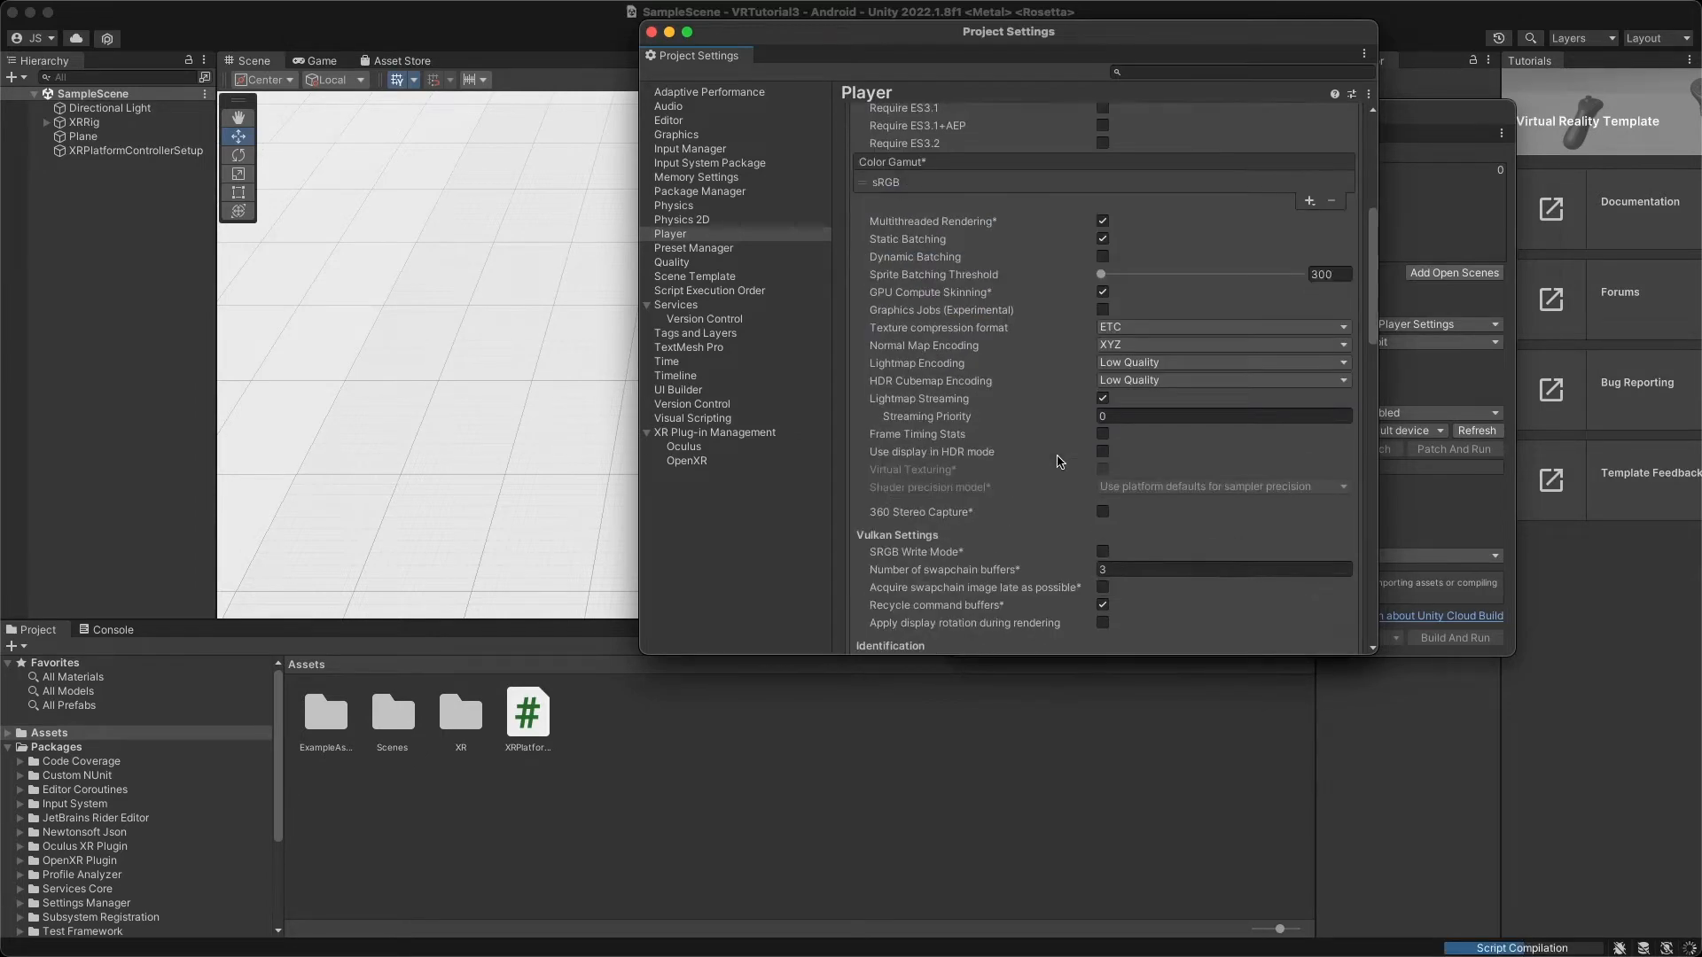
scroll(1060, 462, down, 3)
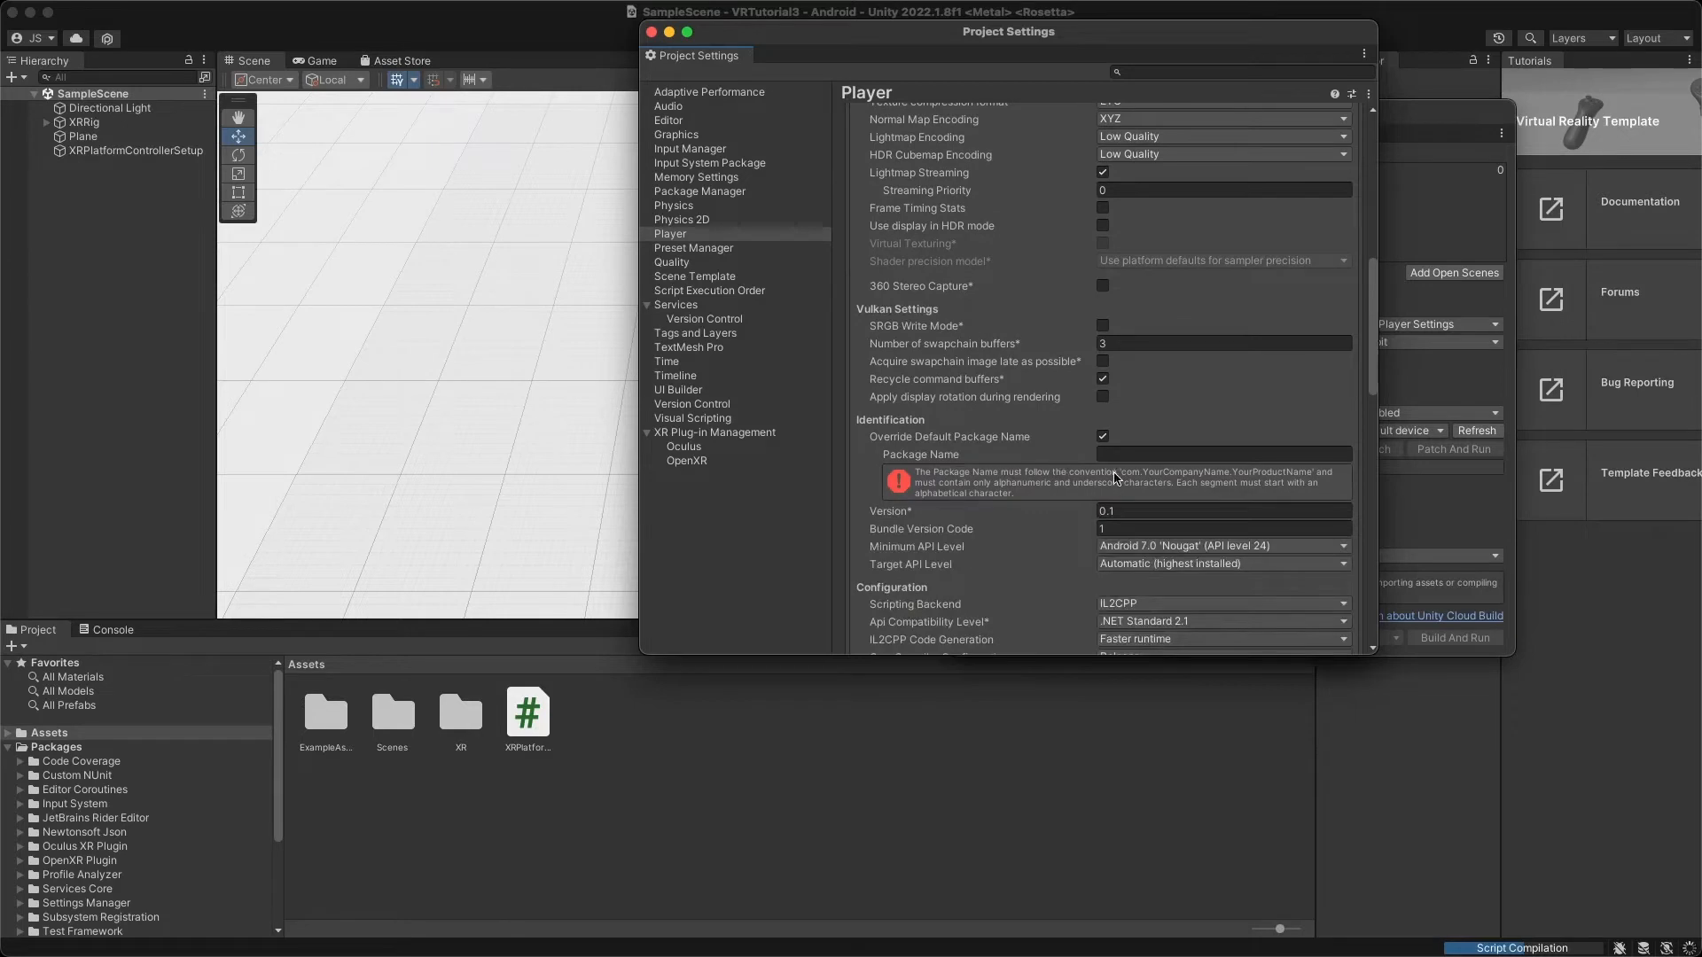
click(1104, 436)
click(1103, 437)
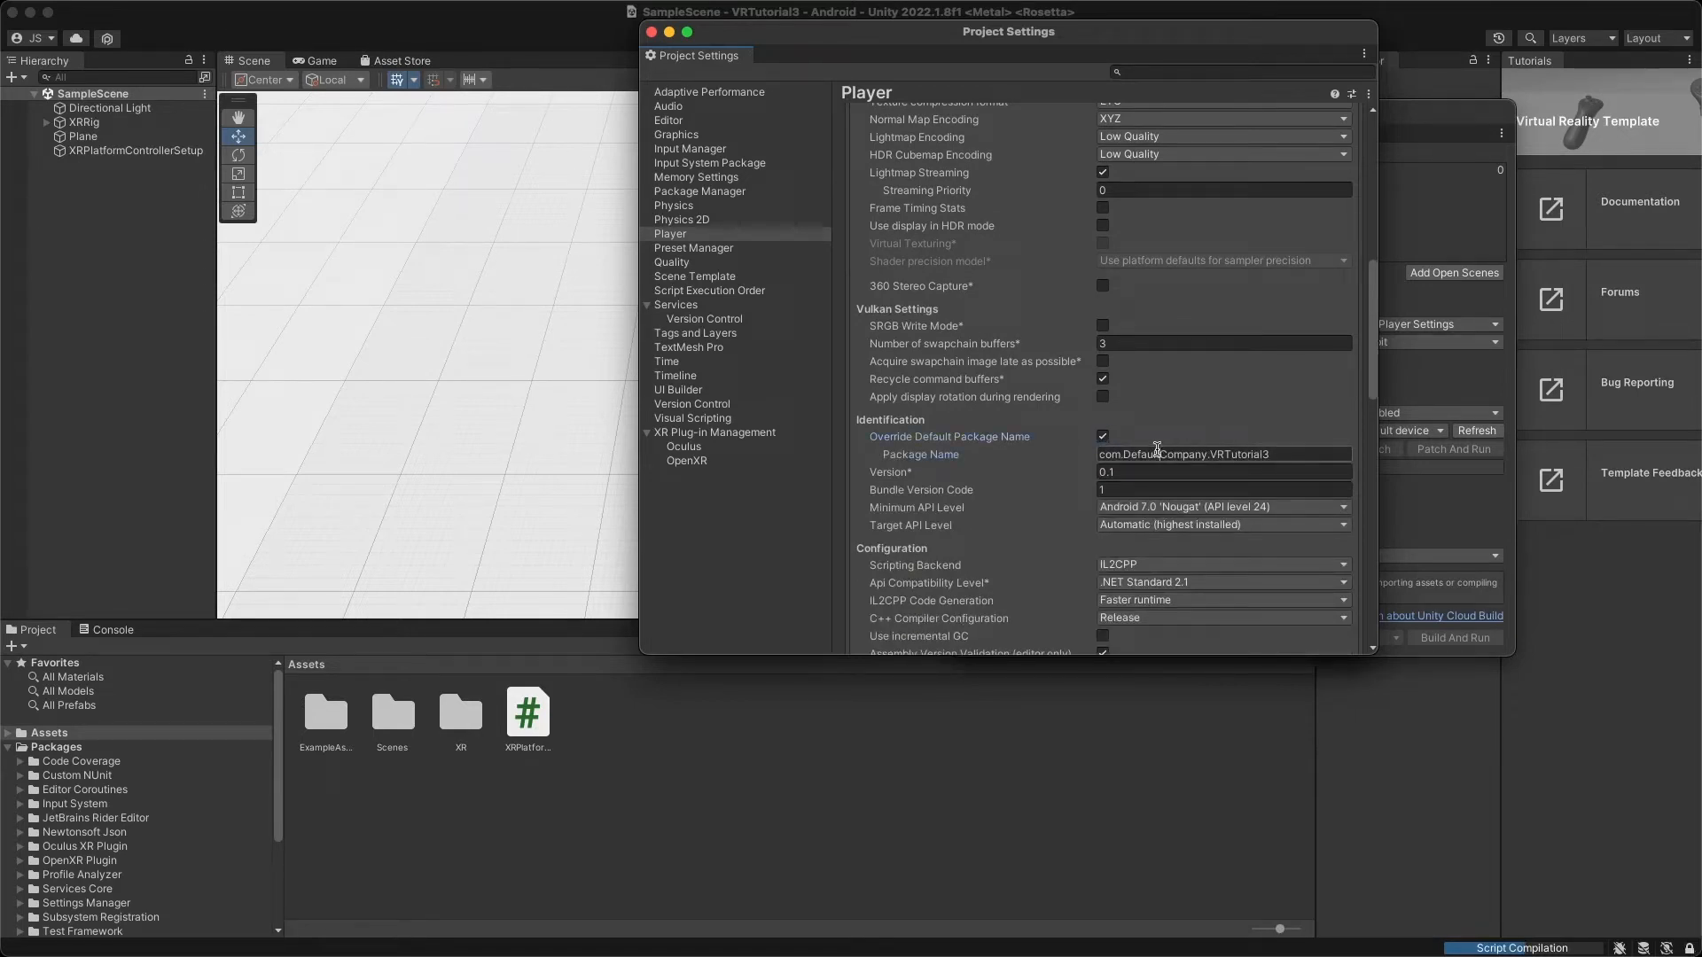
double_click(1157, 452)
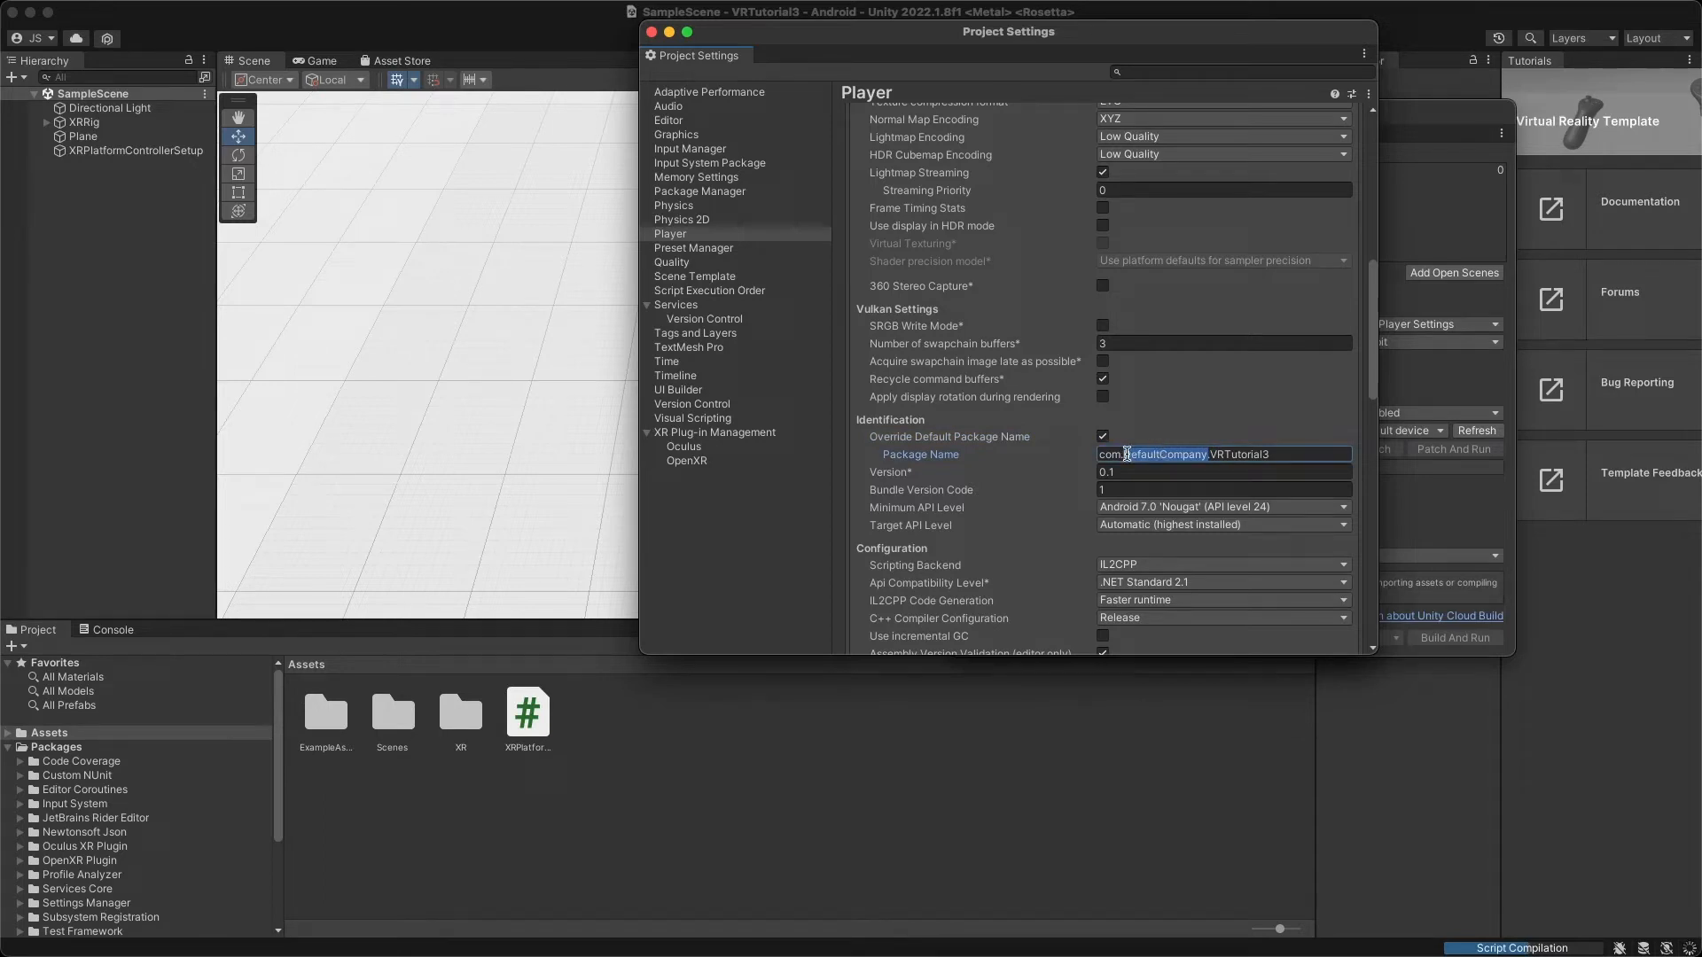
text(XR)
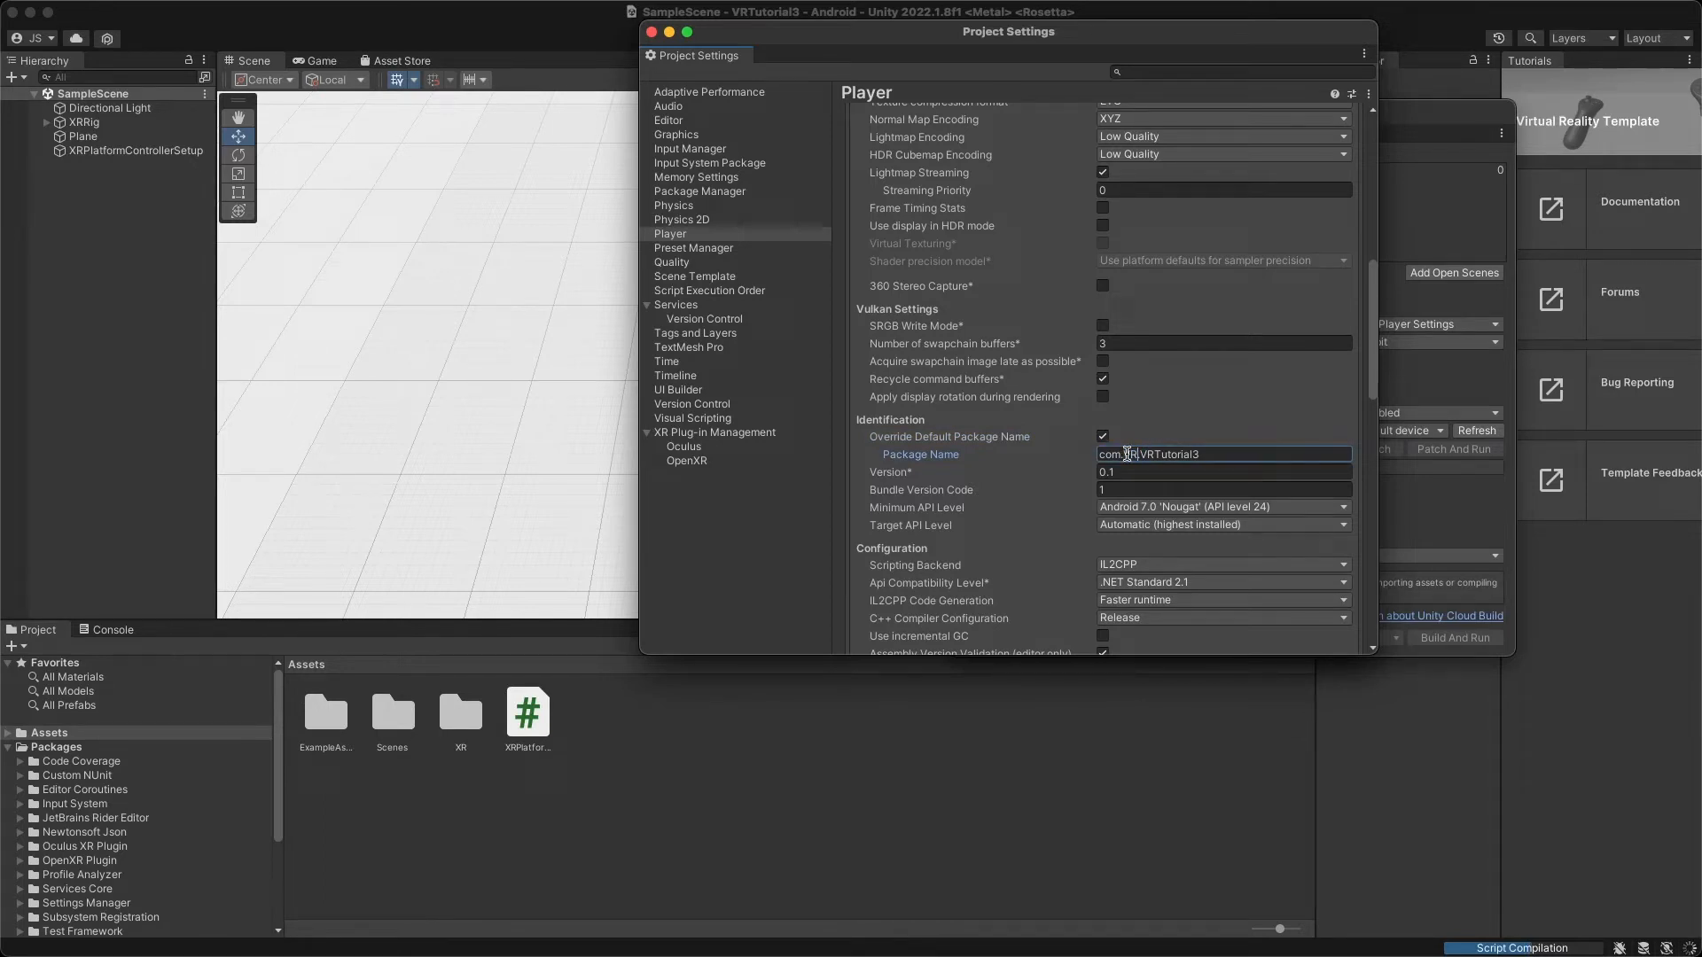
text(tut)
key(BackSpace)
text(torial)
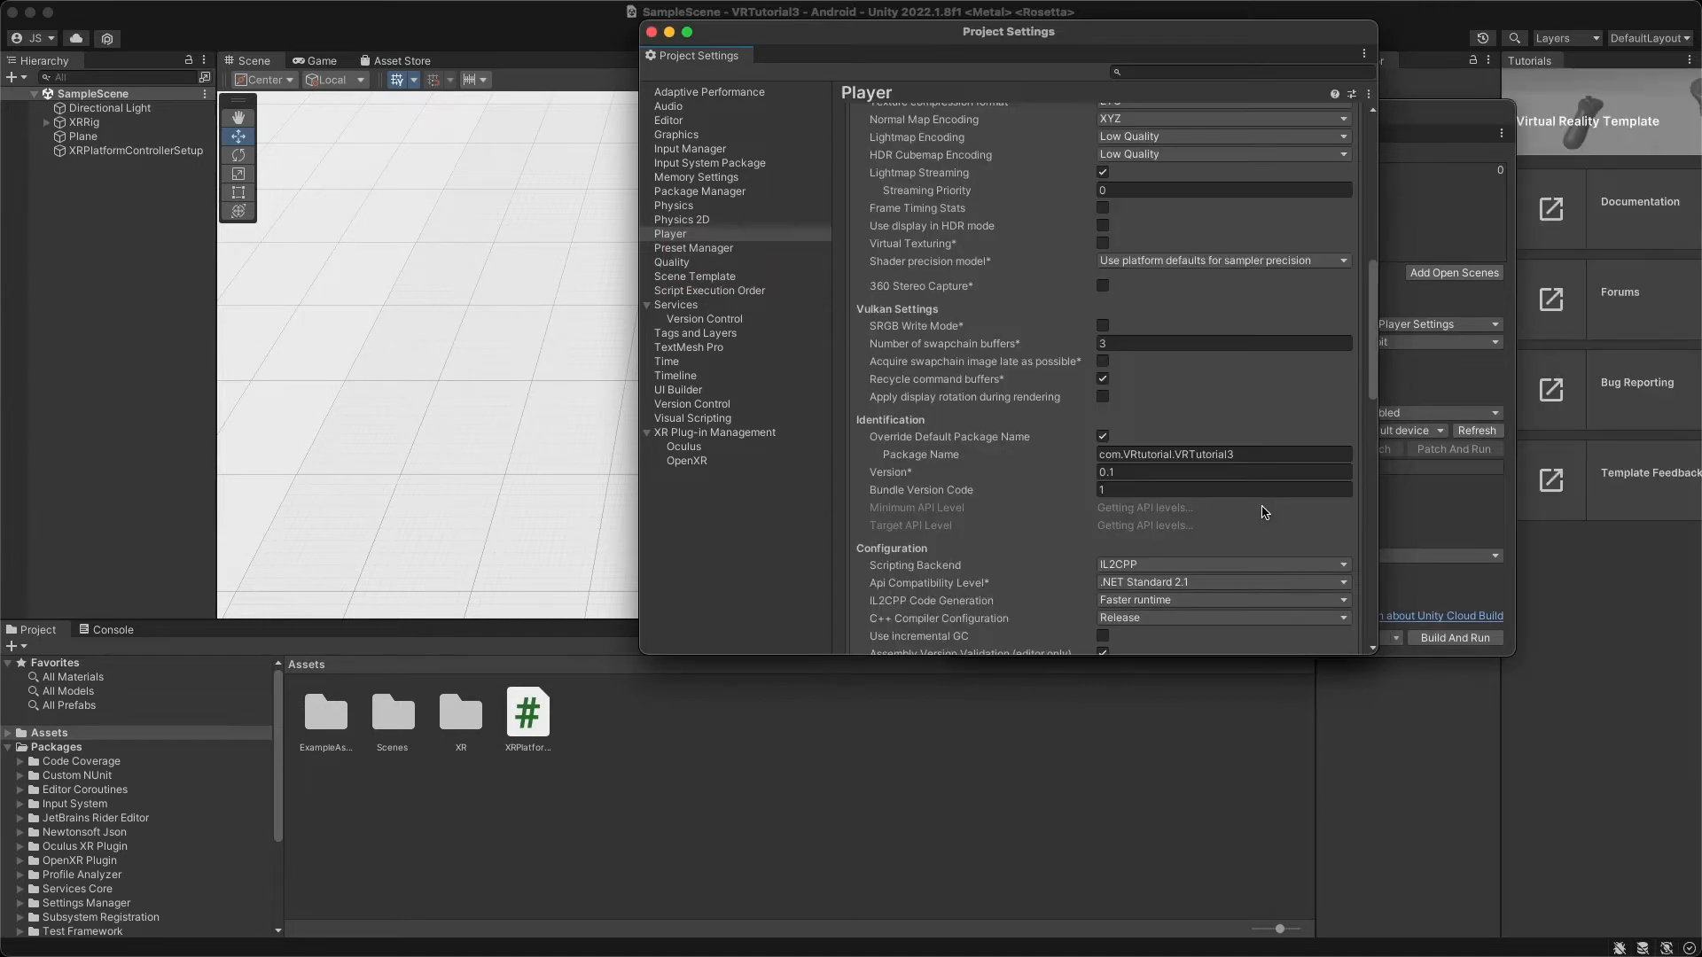
Review the remaining Other Settings and the Resolution and Presentation settings for Android.
scroll(1210, 528, down, 1)
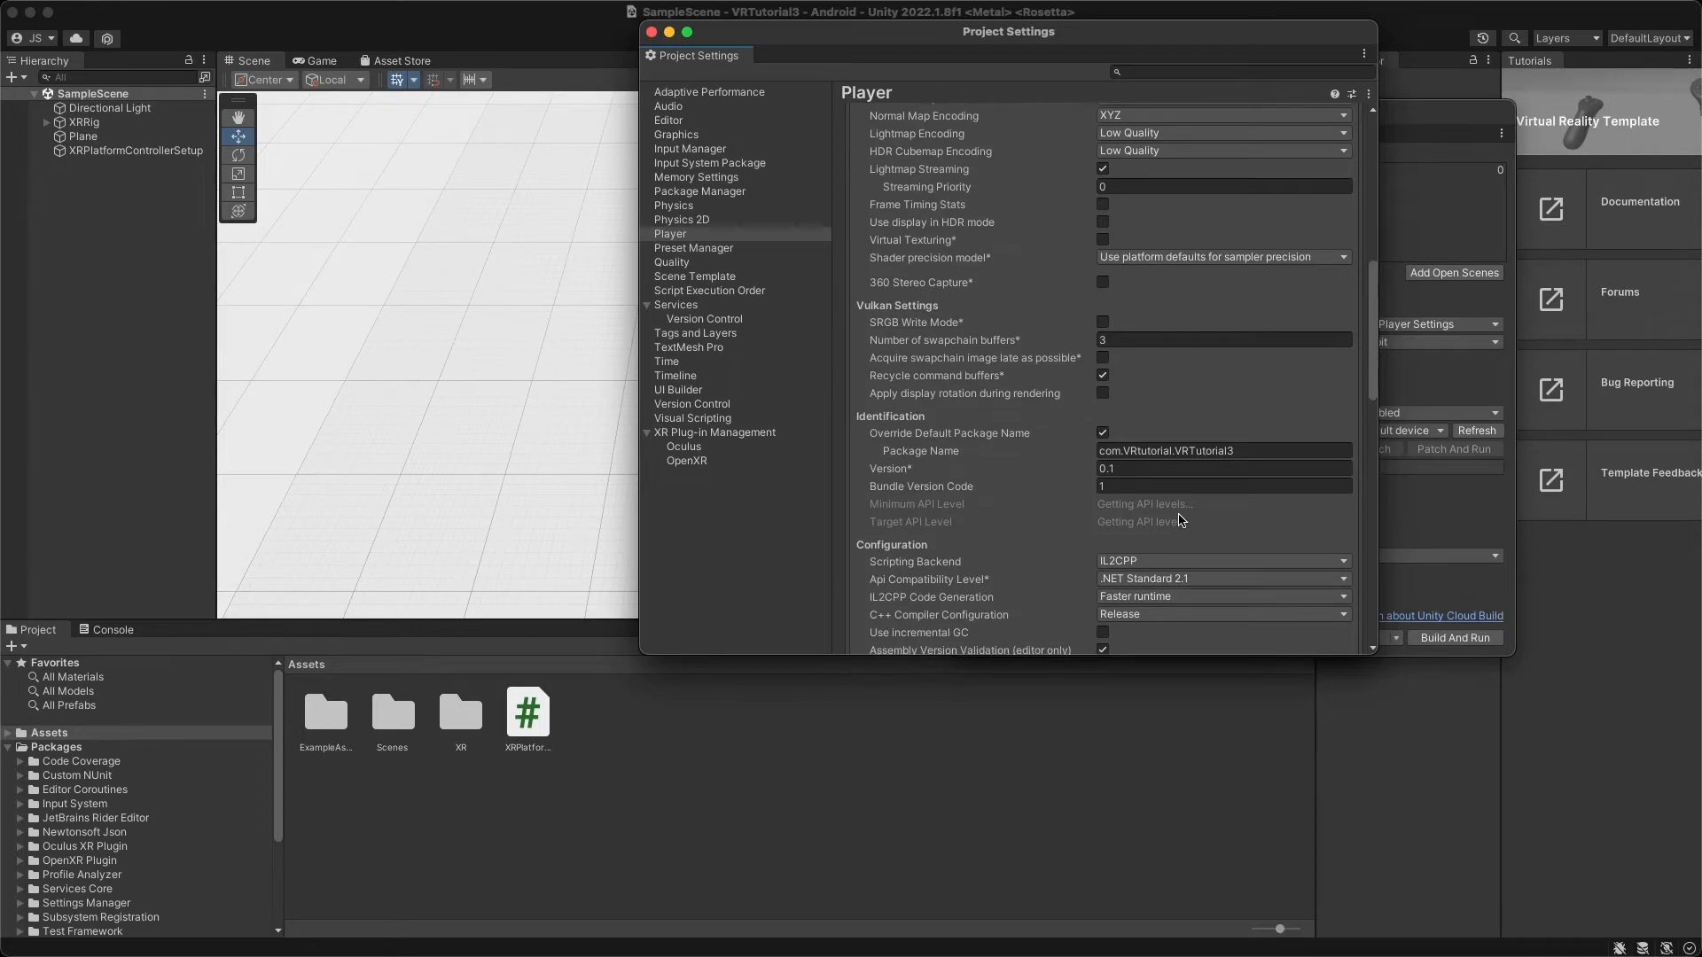
scroll(1064, 523, down, 10)
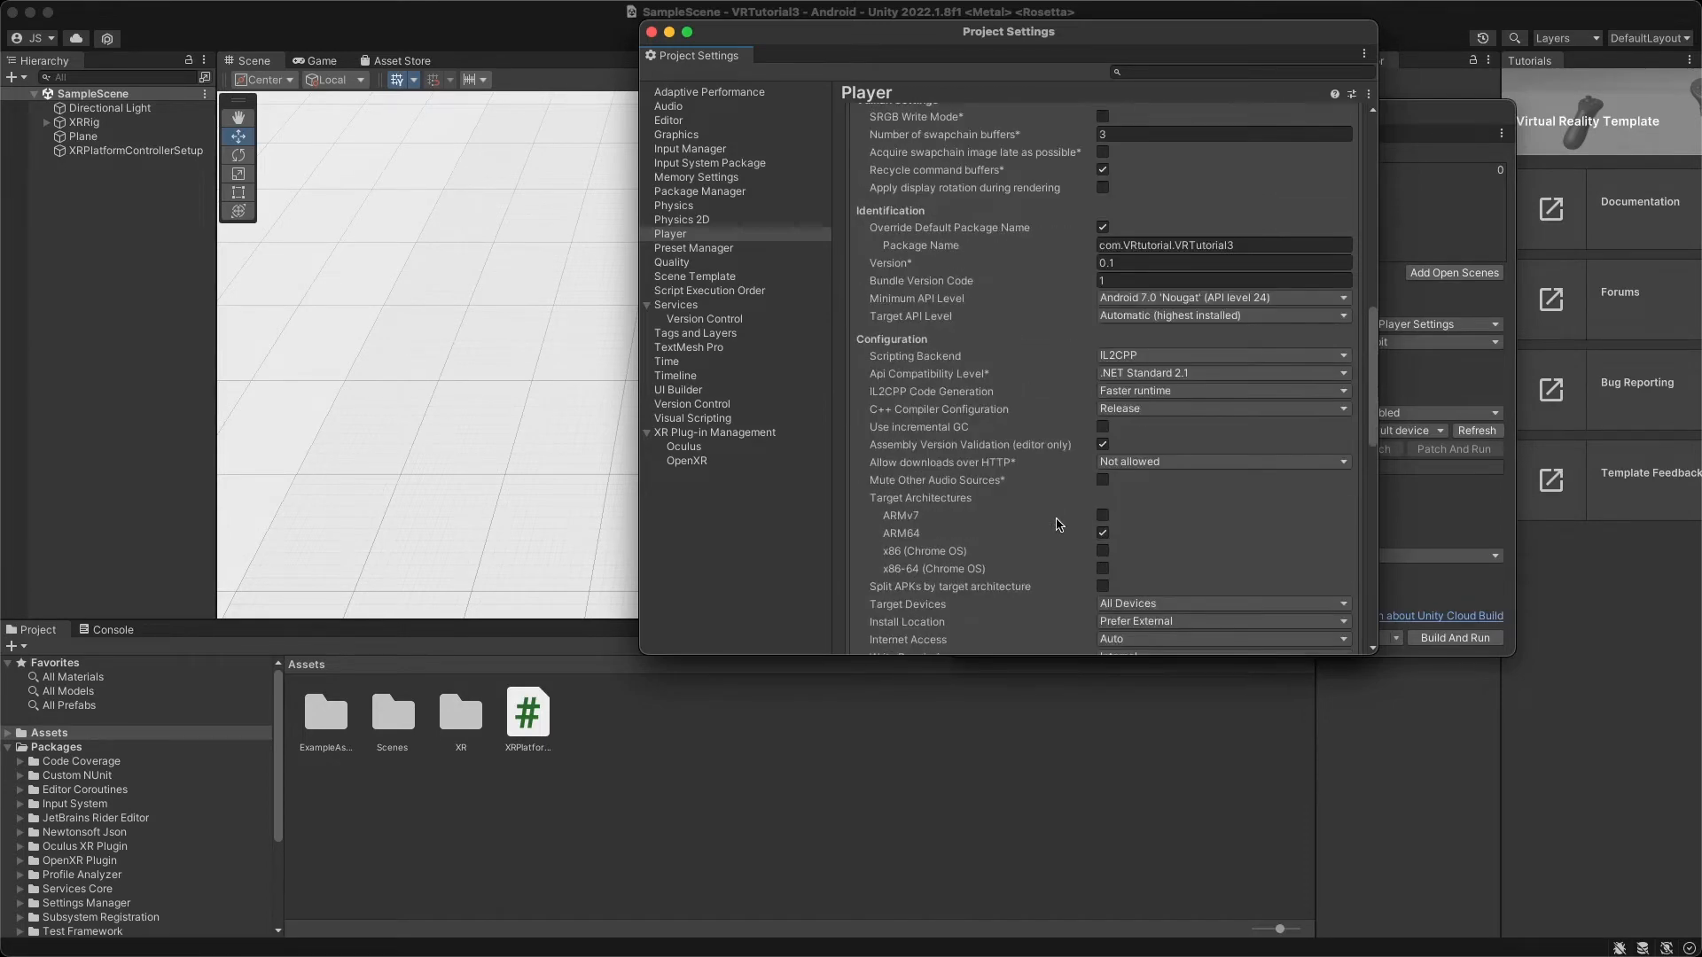
scroll(1057, 524, down, 4)
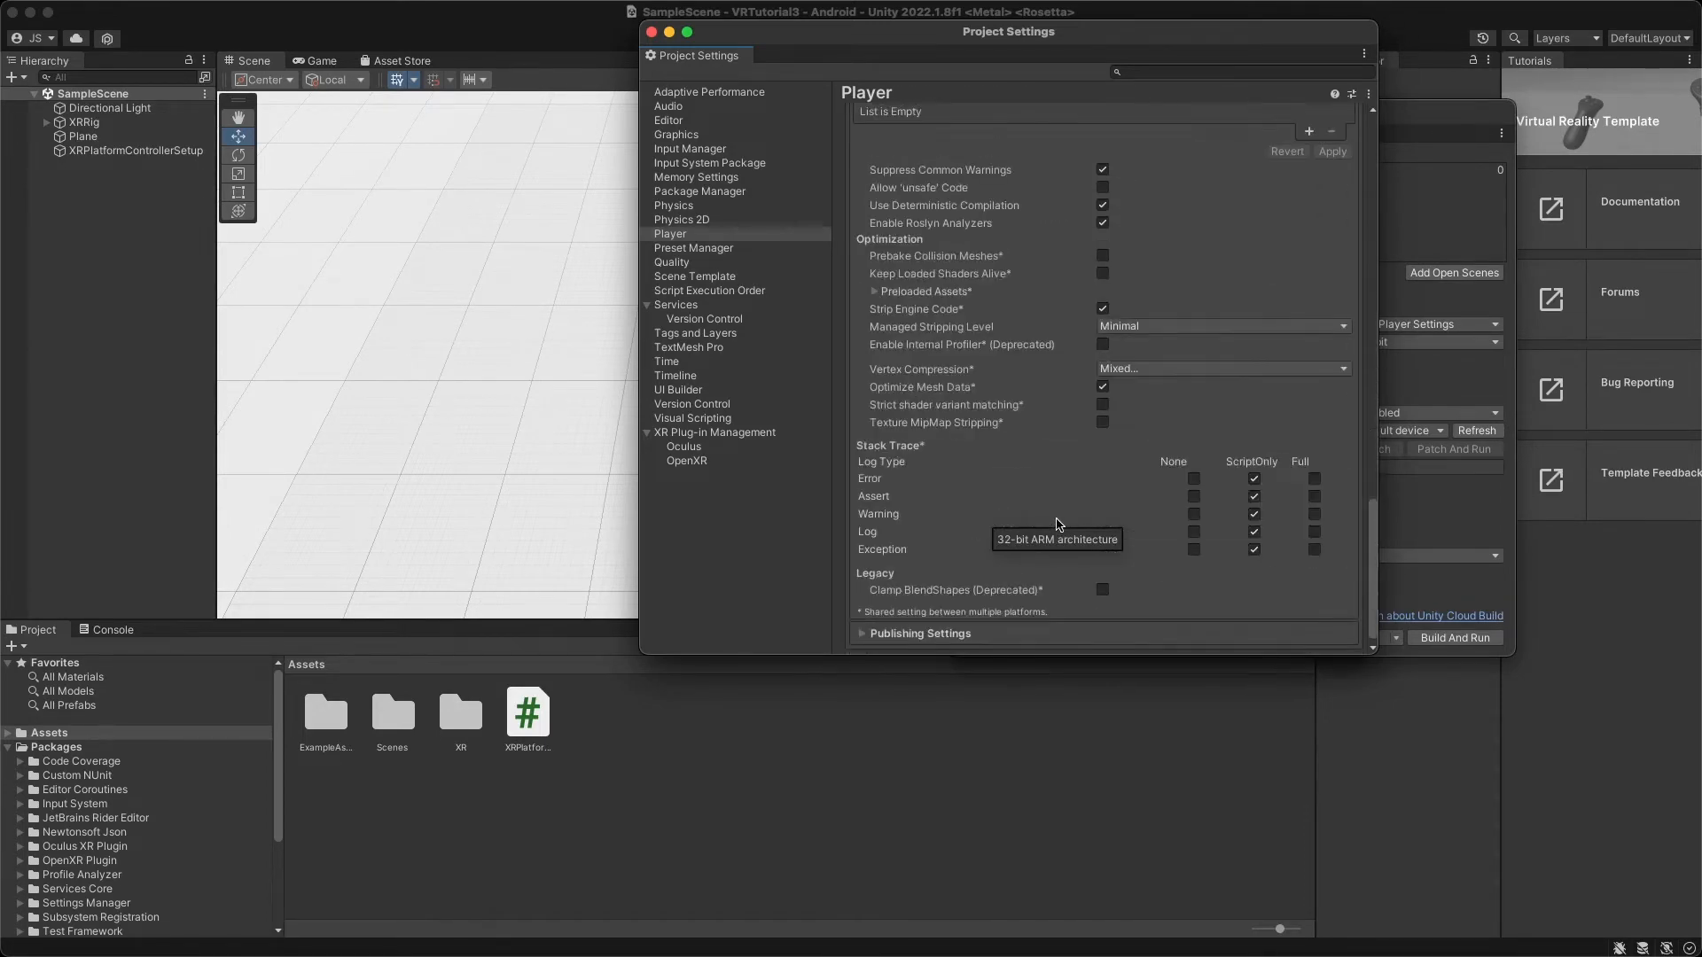
scroll(1057, 524, up, 15)
scroll(1057, 524, up, 8)
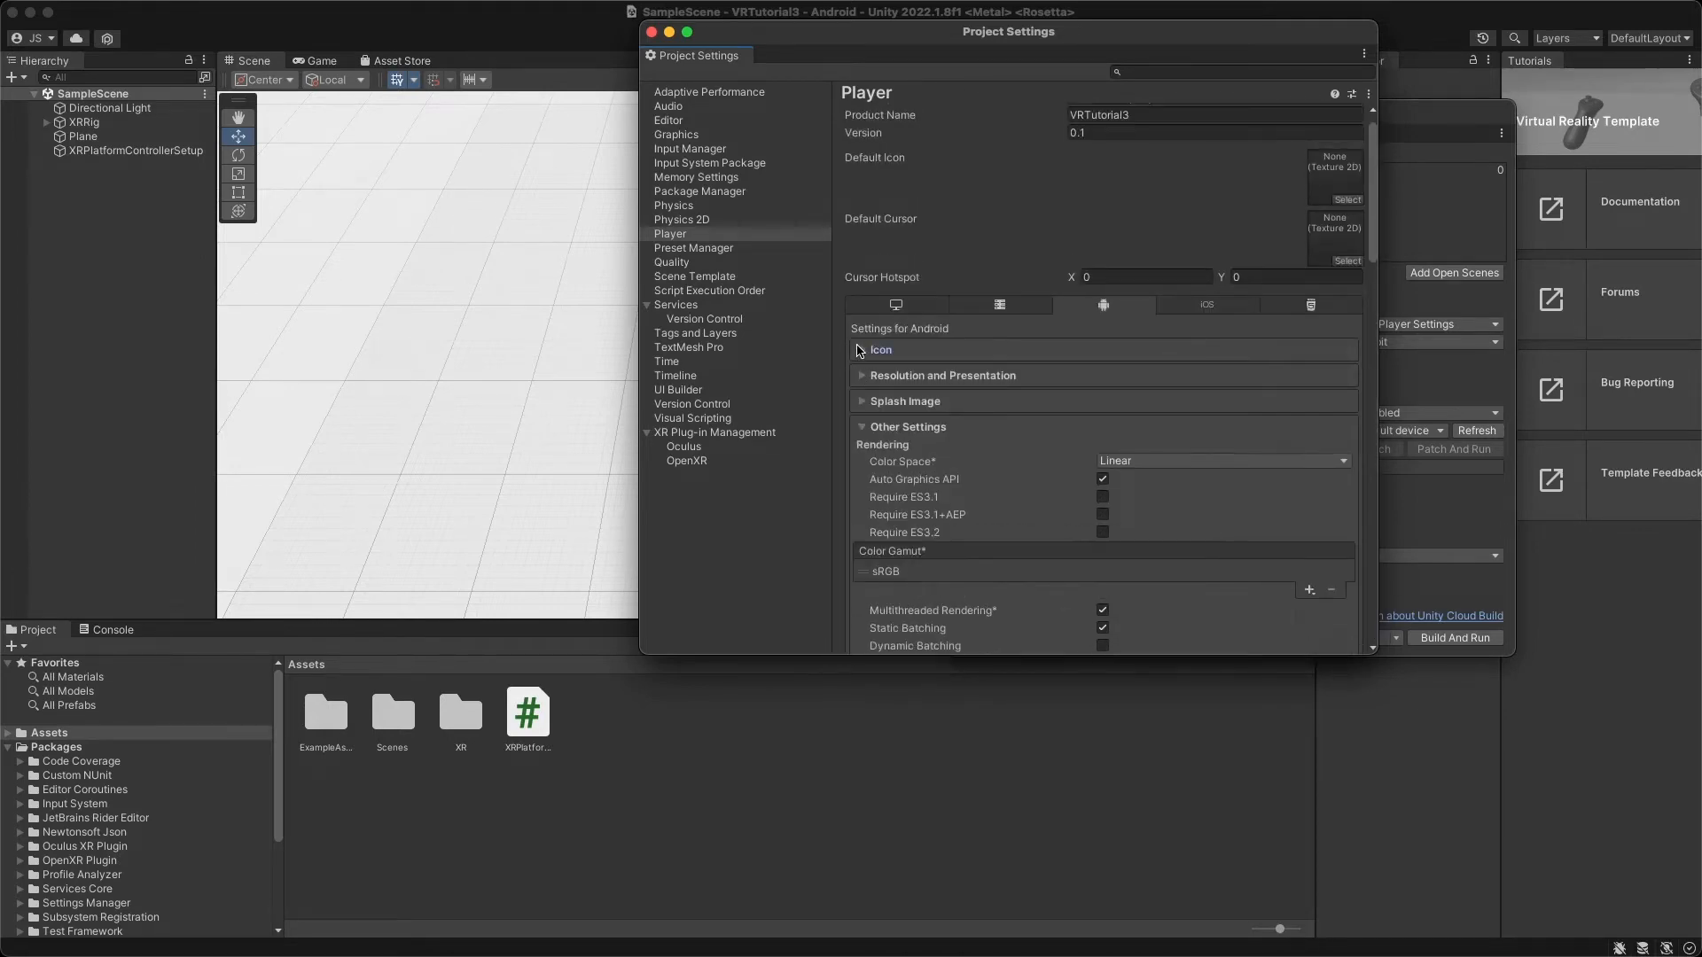
click(862, 350)
click(860, 444)
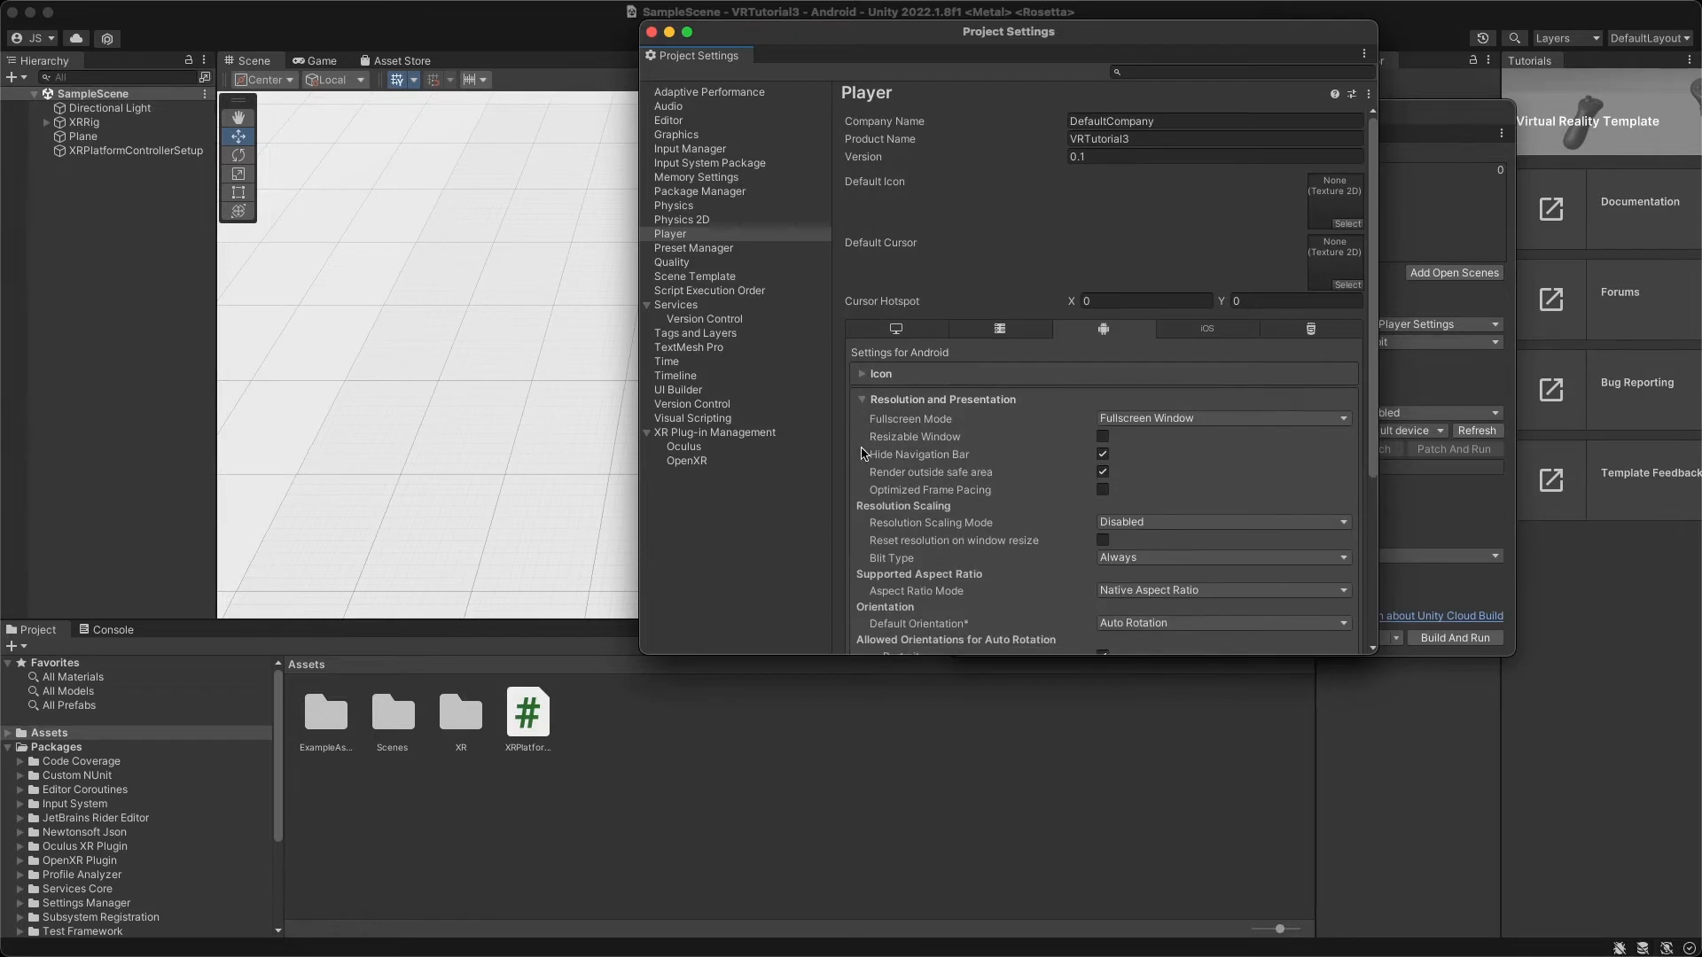
scroll(916, 464, down, 6)
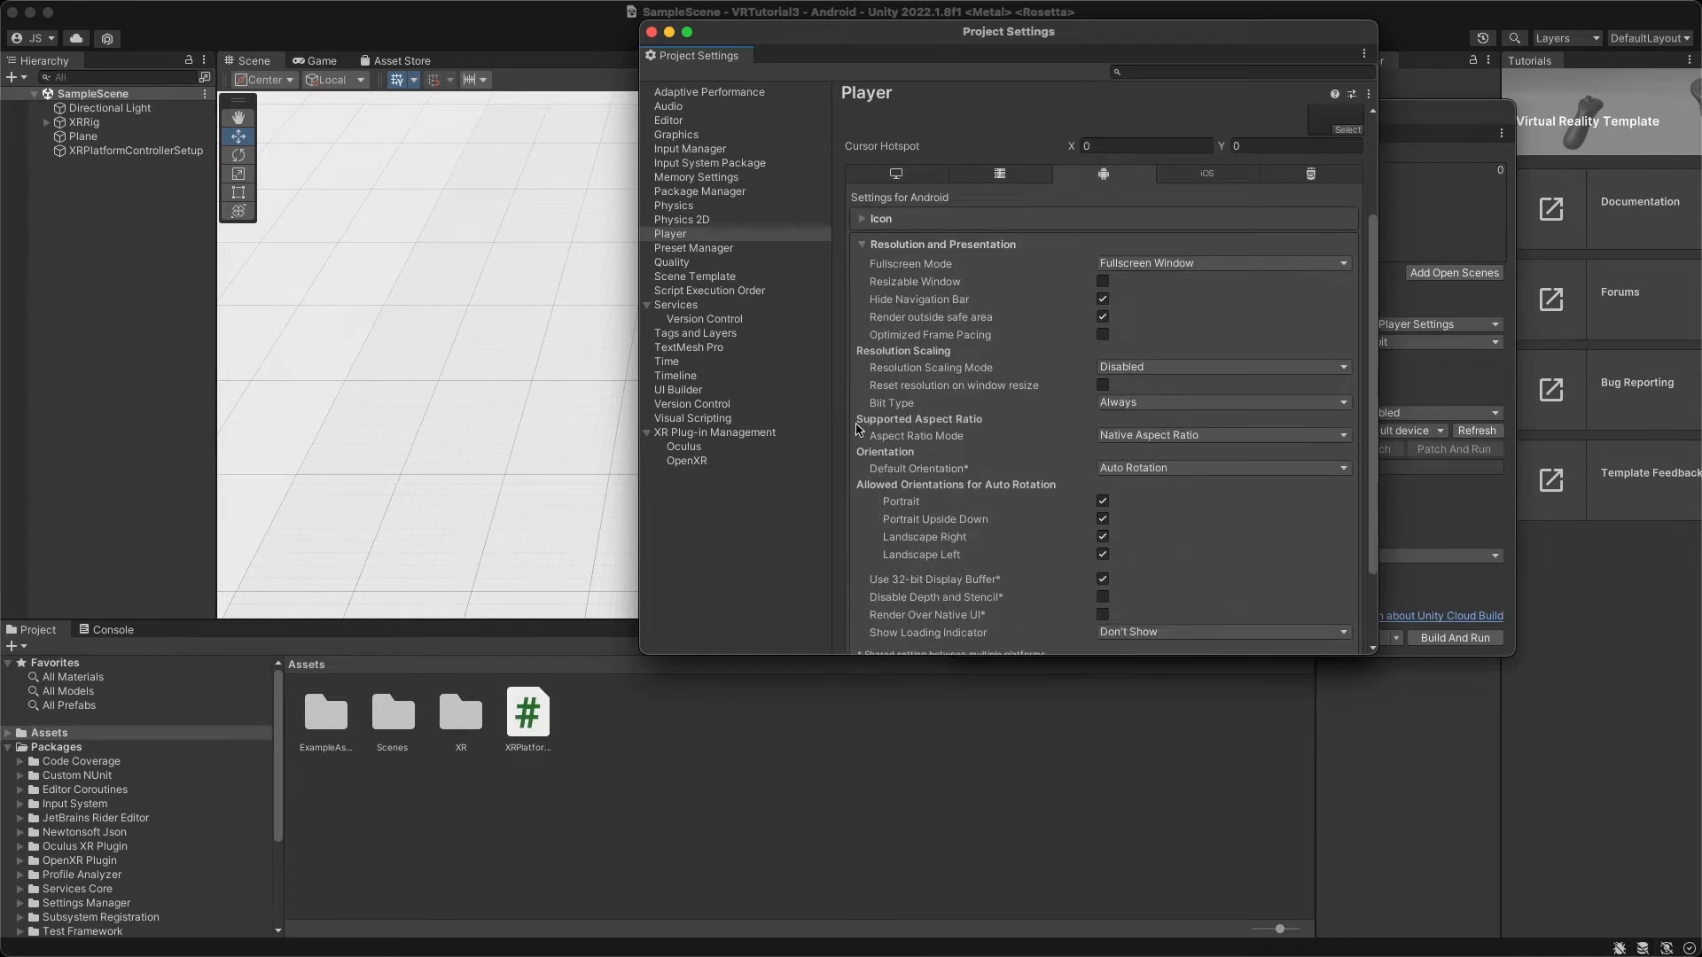
Collapse the Resolution and Presentation section and look through the Identification and Configuration options in Android's Other Settings.
click(863, 595)
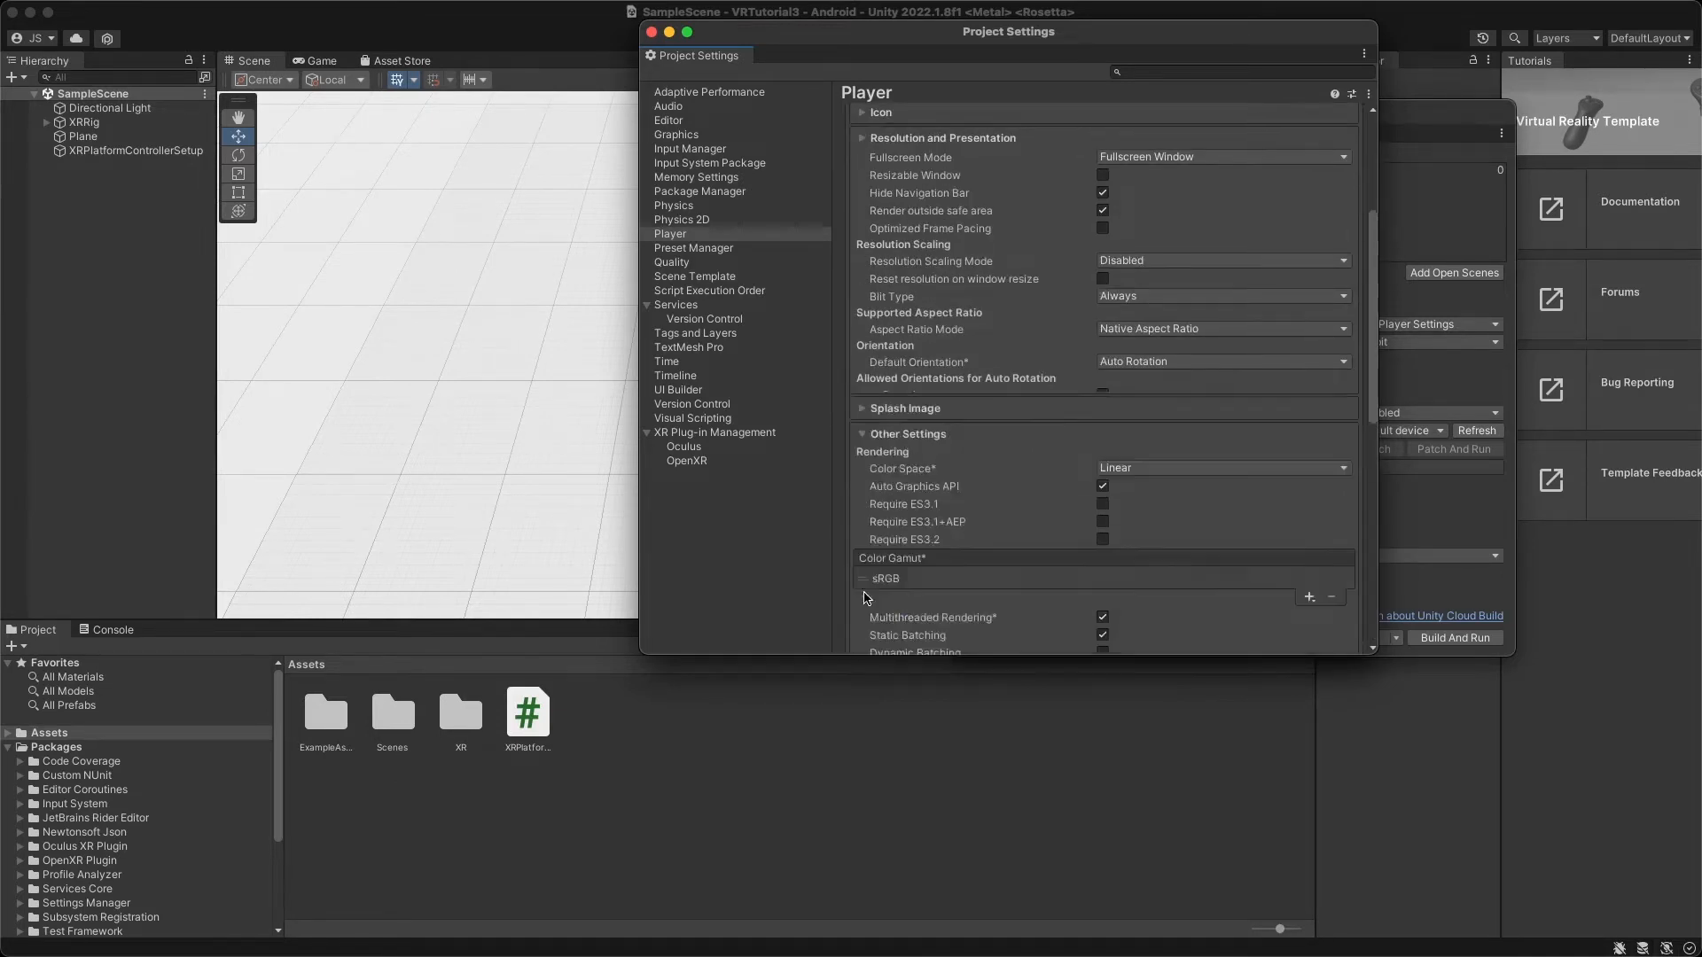
scroll(939, 505, down, 8)
scroll(951, 517, down, 8)
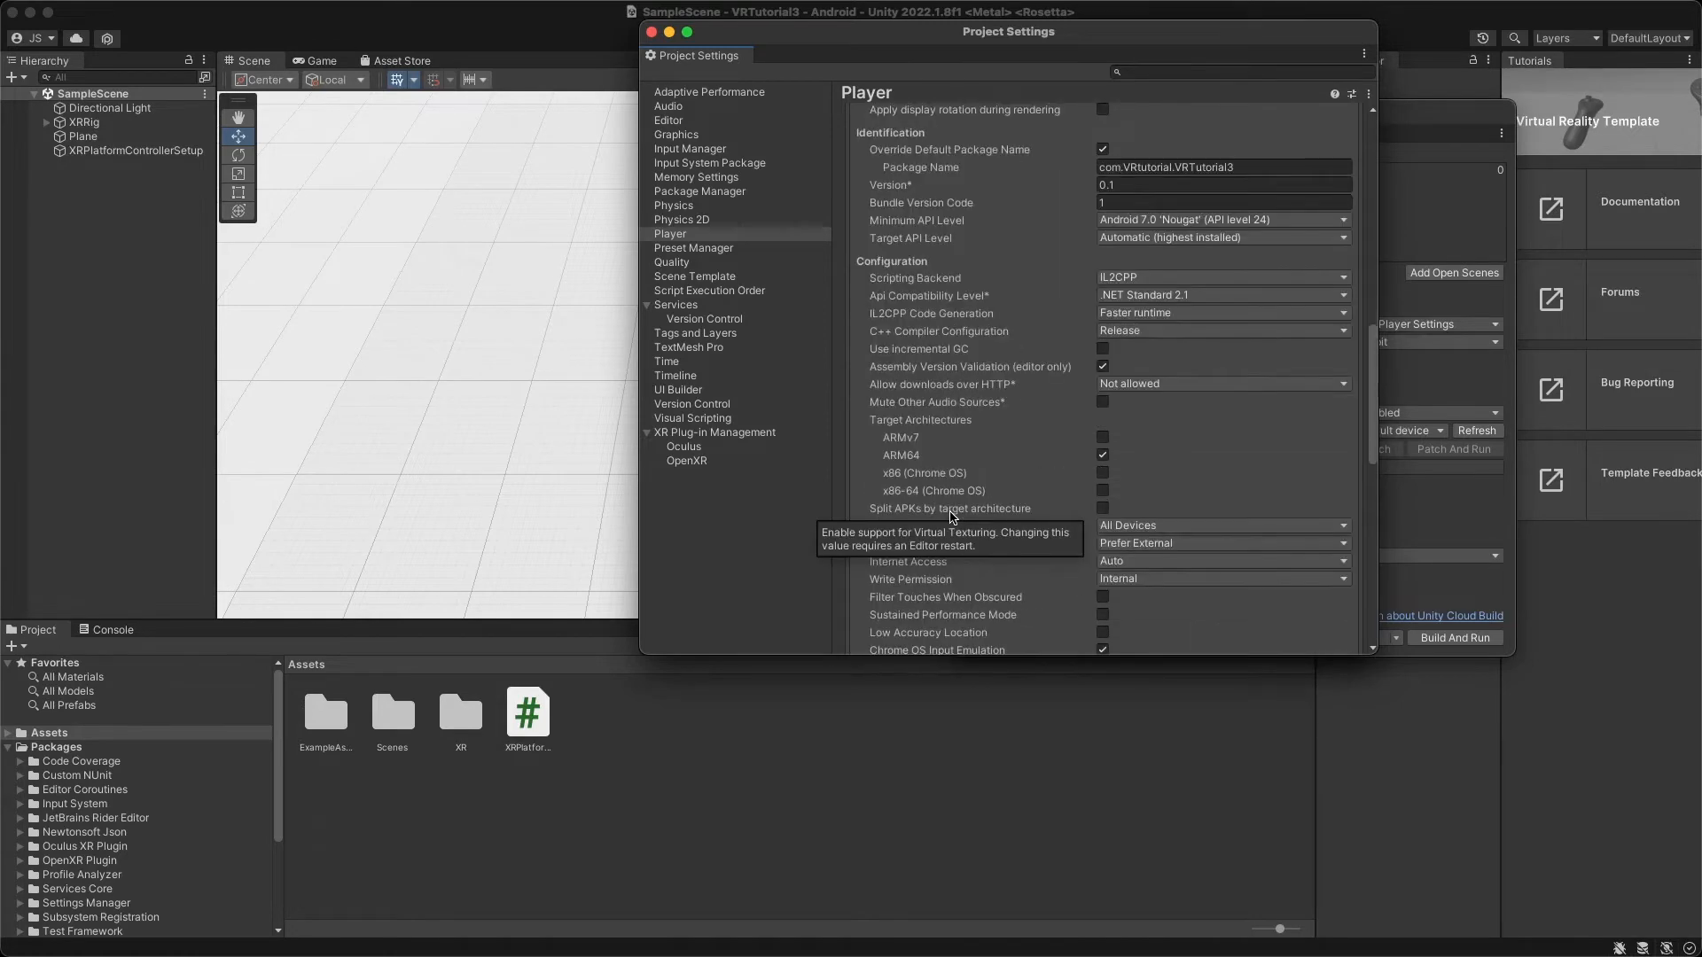
scroll(951, 517, up, 20)
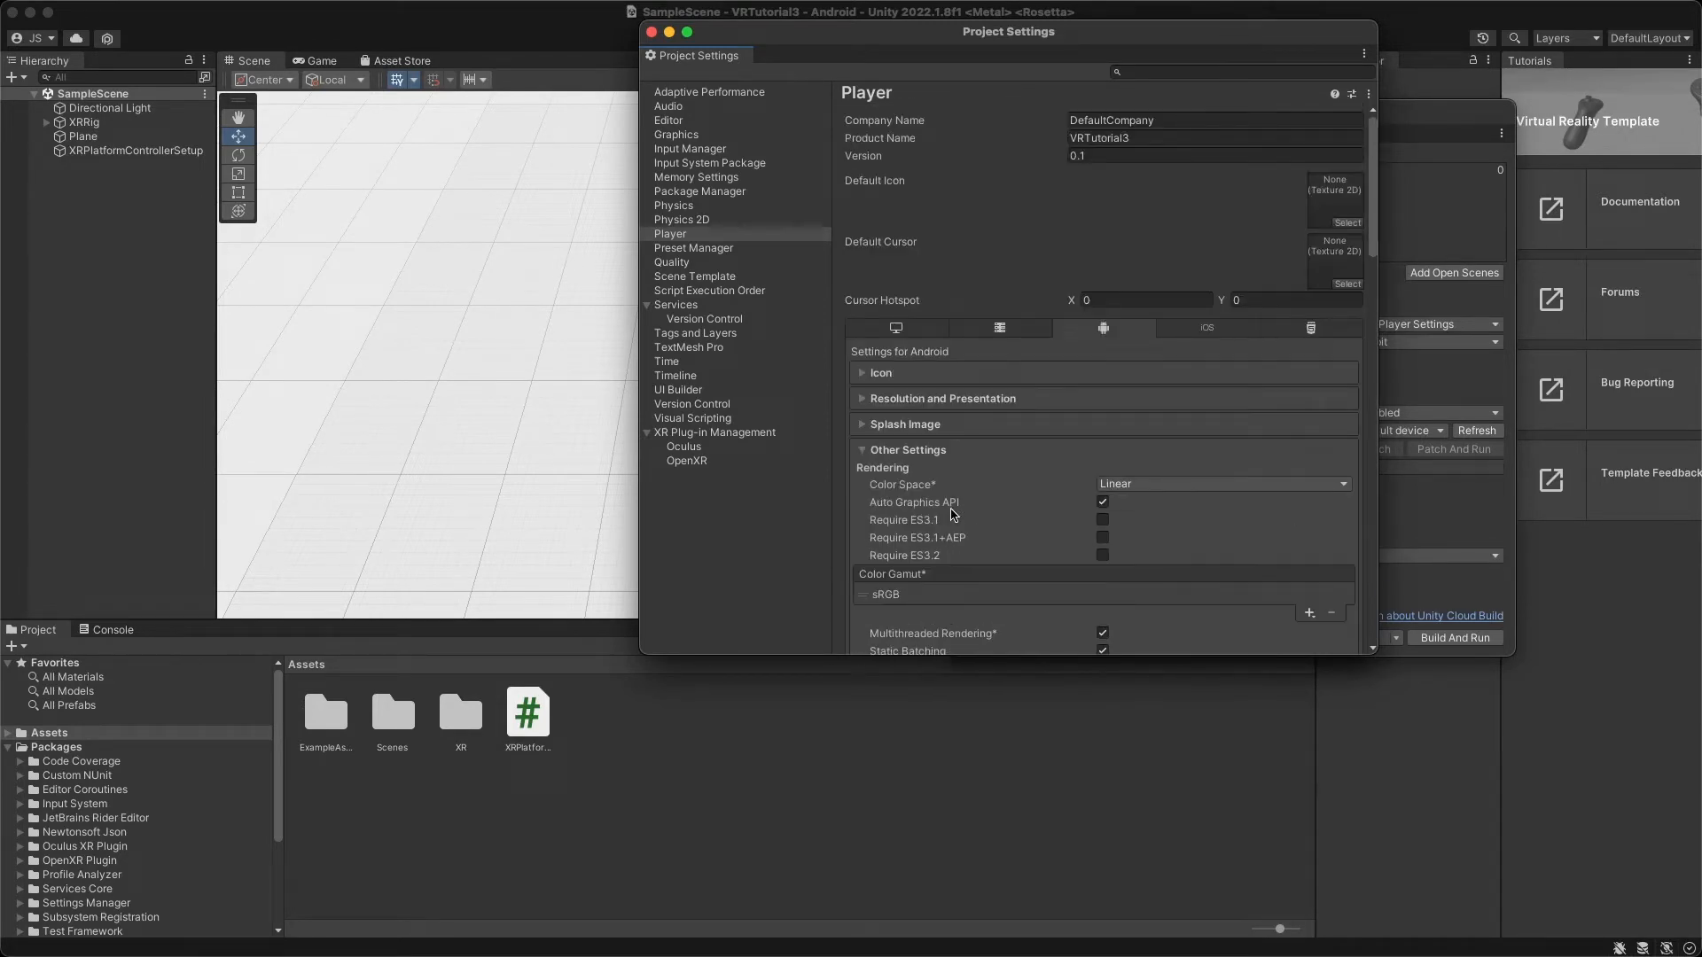
Set the Company Name in the Player settings to A.
click(1119, 119)
text(VRTutorialApp)
double_click(1128, 121)
text(A)
click(1008, 178)
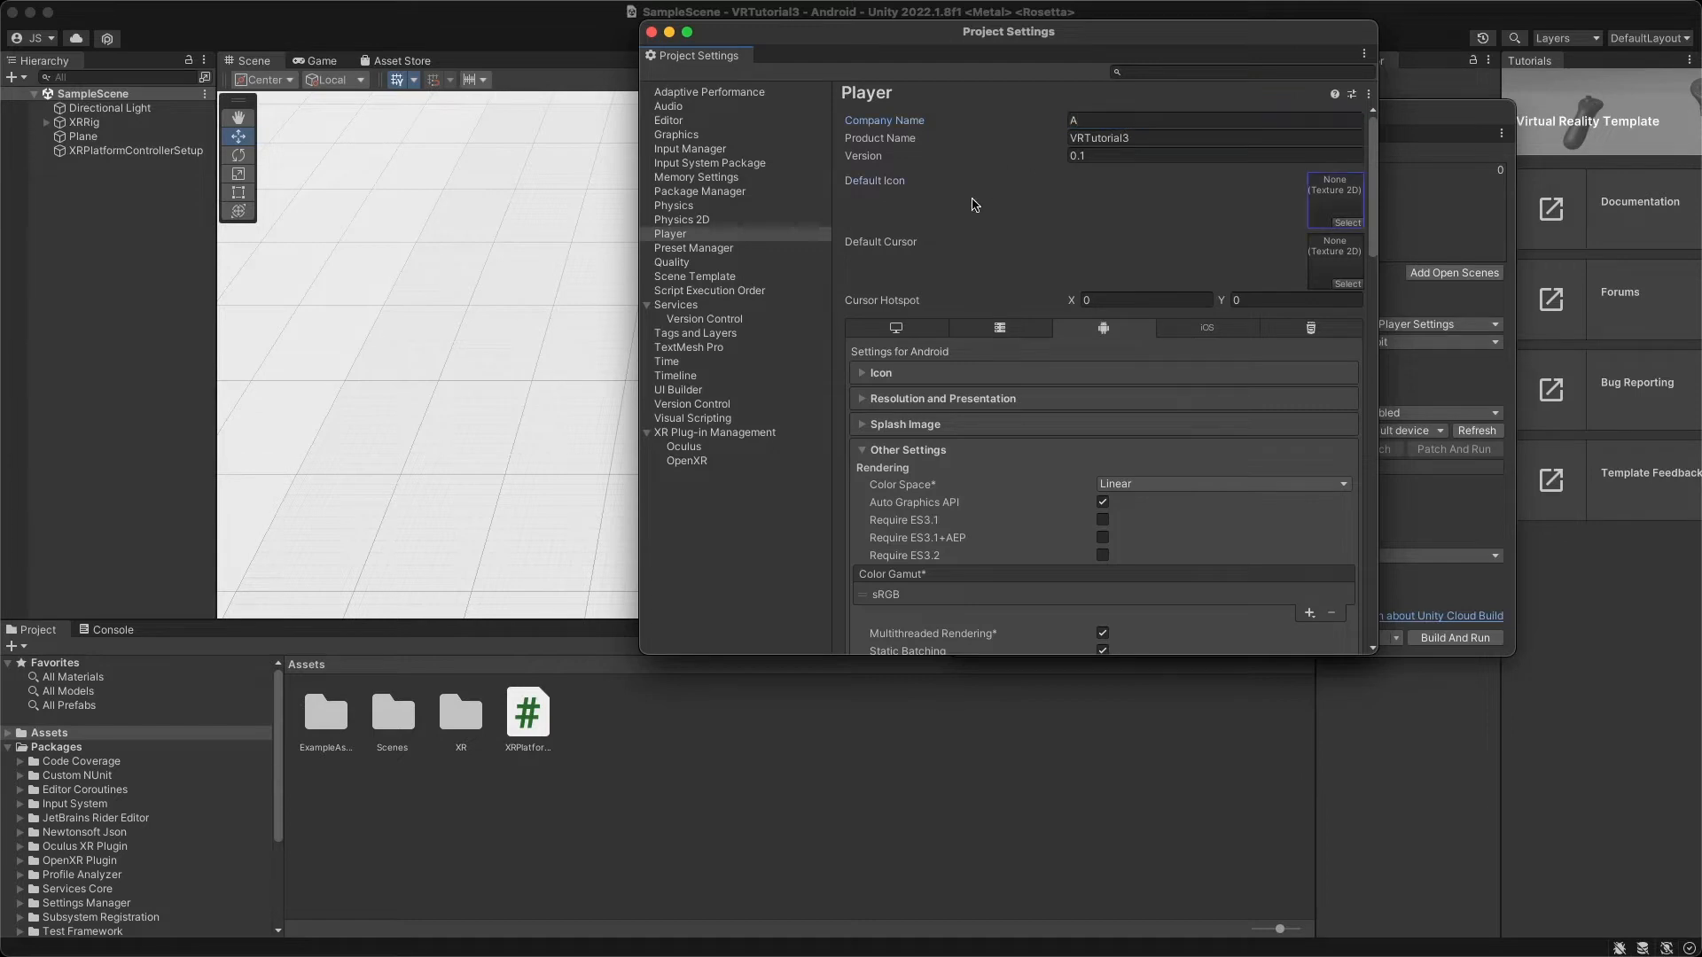
Review the Android XR Plug-in Management, Oculus and OpenXR settings, and close the Build Settings window.
click(702, 192)
click(983, 203)
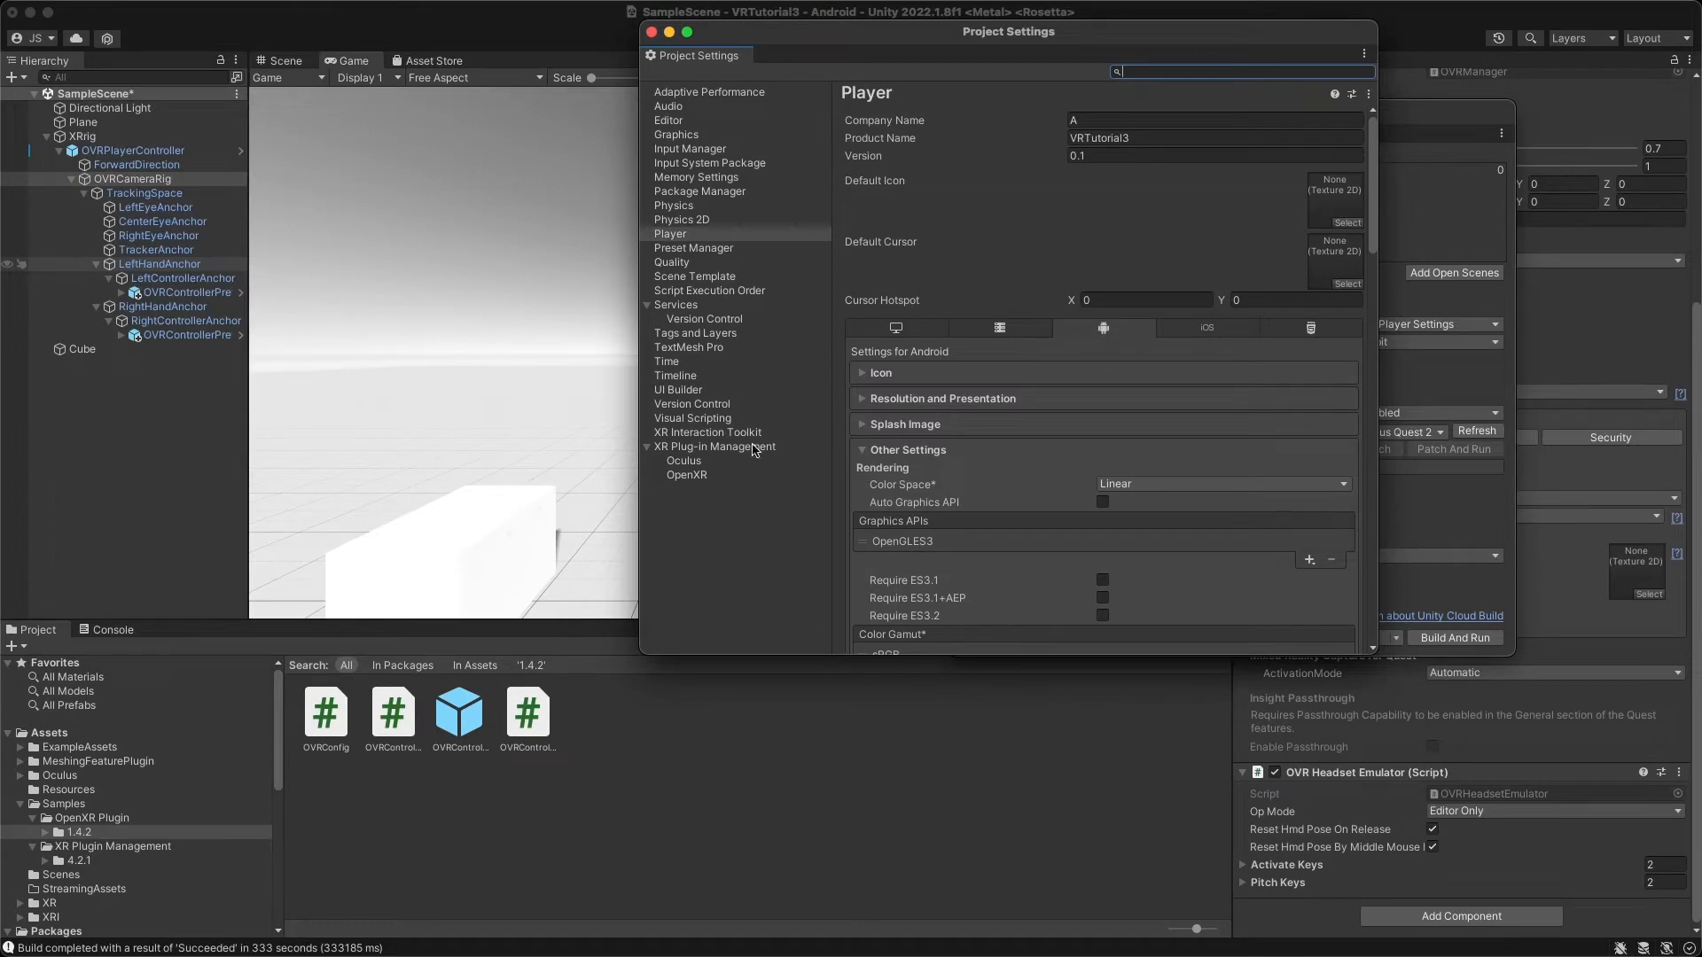
click(716, 448)
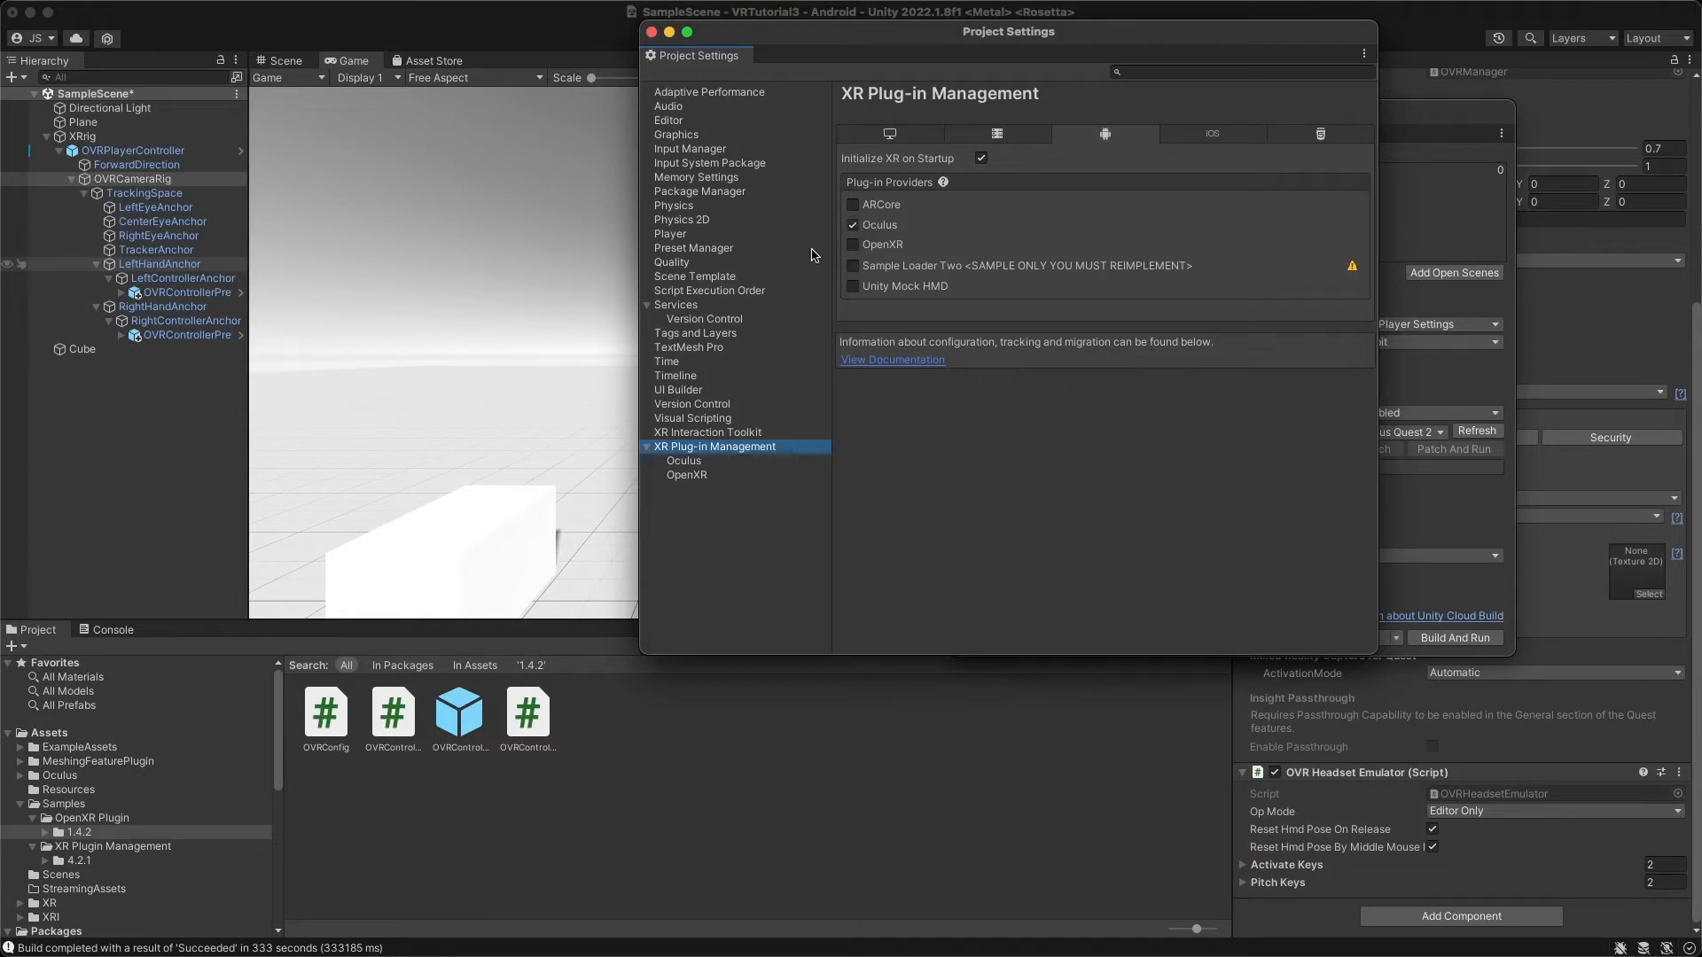
click(684, 461)
click(691, 477)
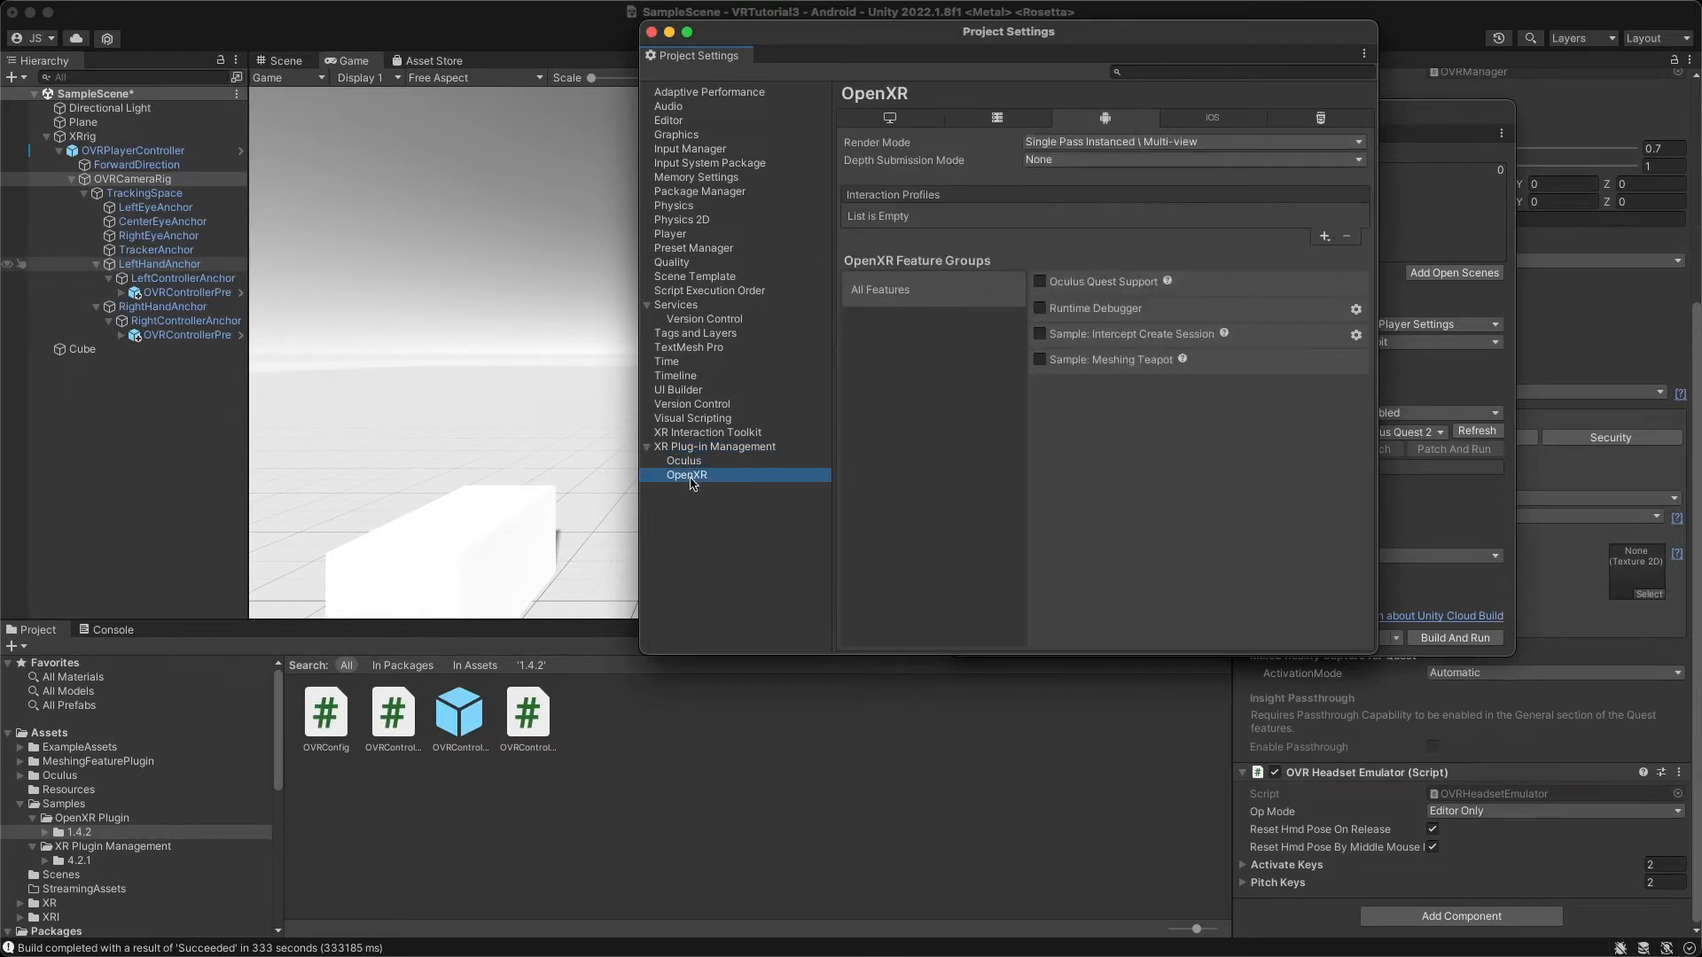
click(1041, 309)
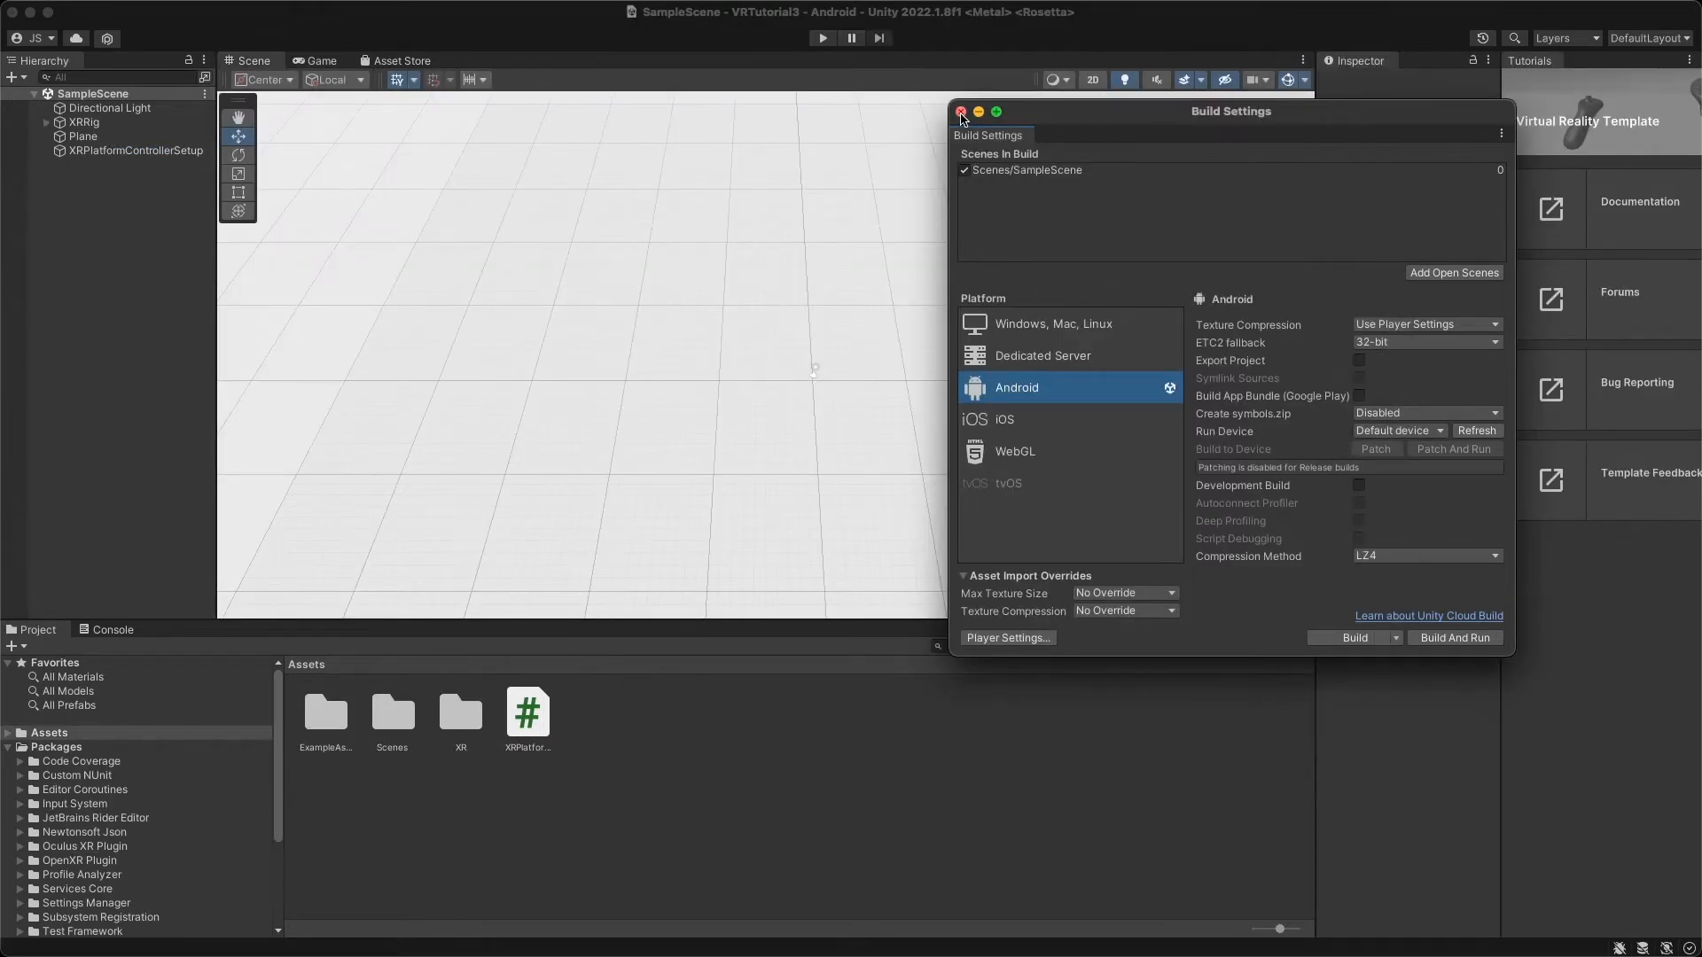
click(961, 118)
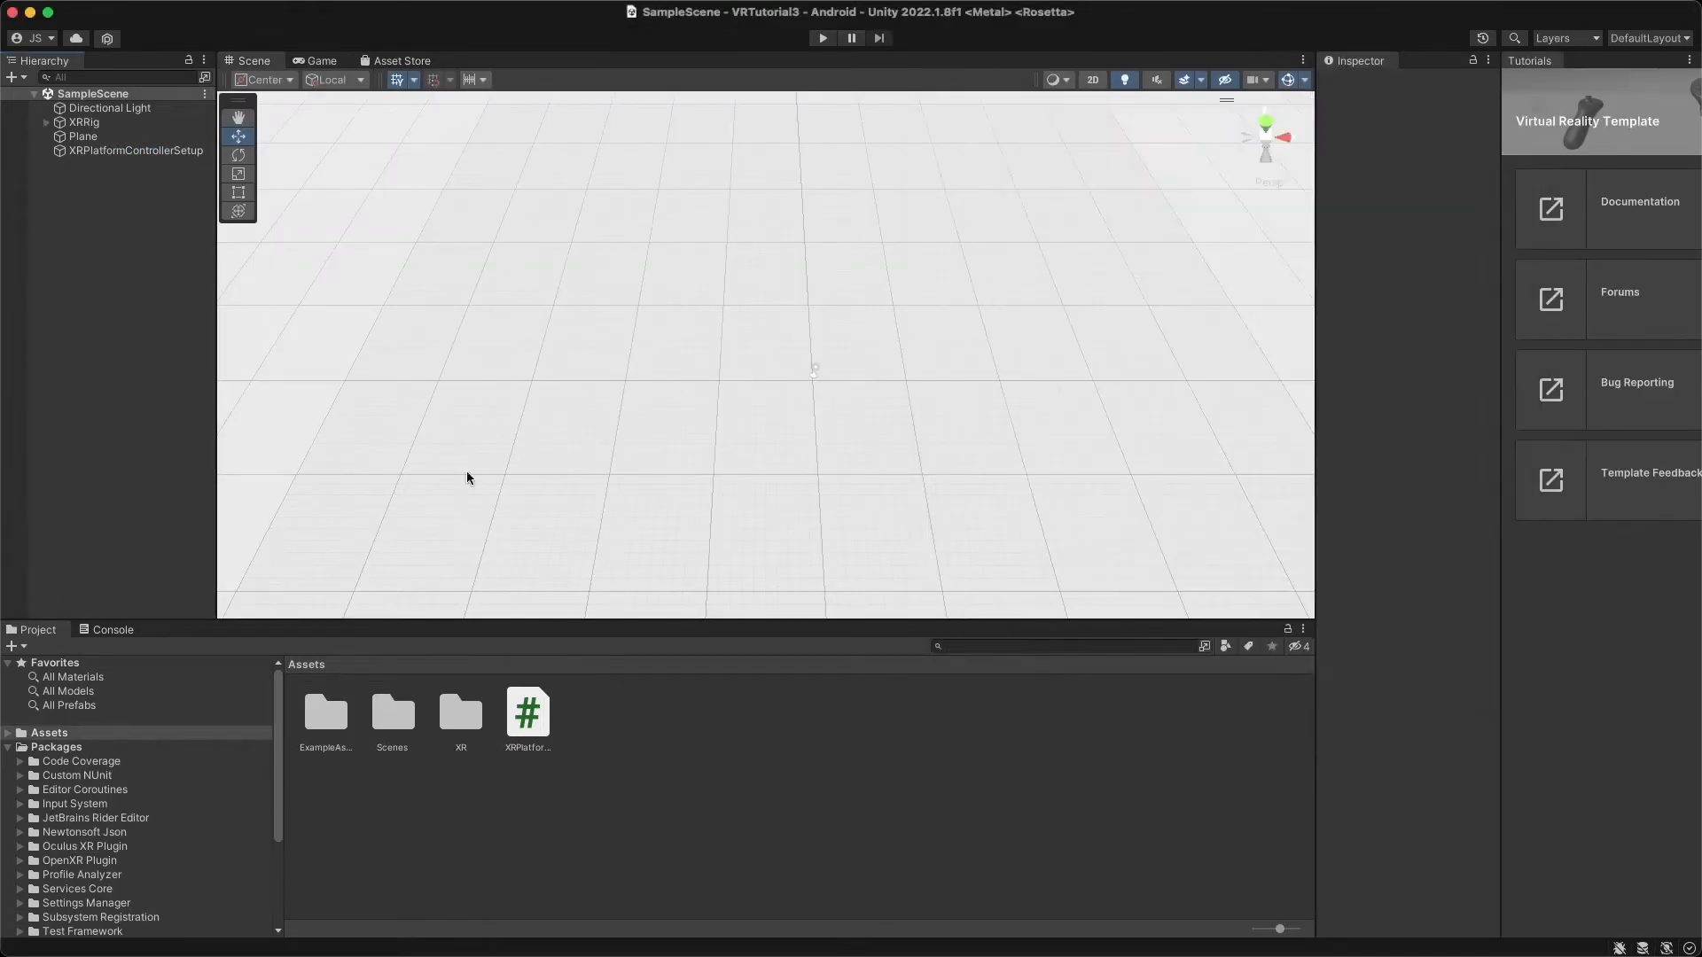
Delete the XRRig and XRPlatformControllerSetup objects from SampleScene.
click(82, 124)
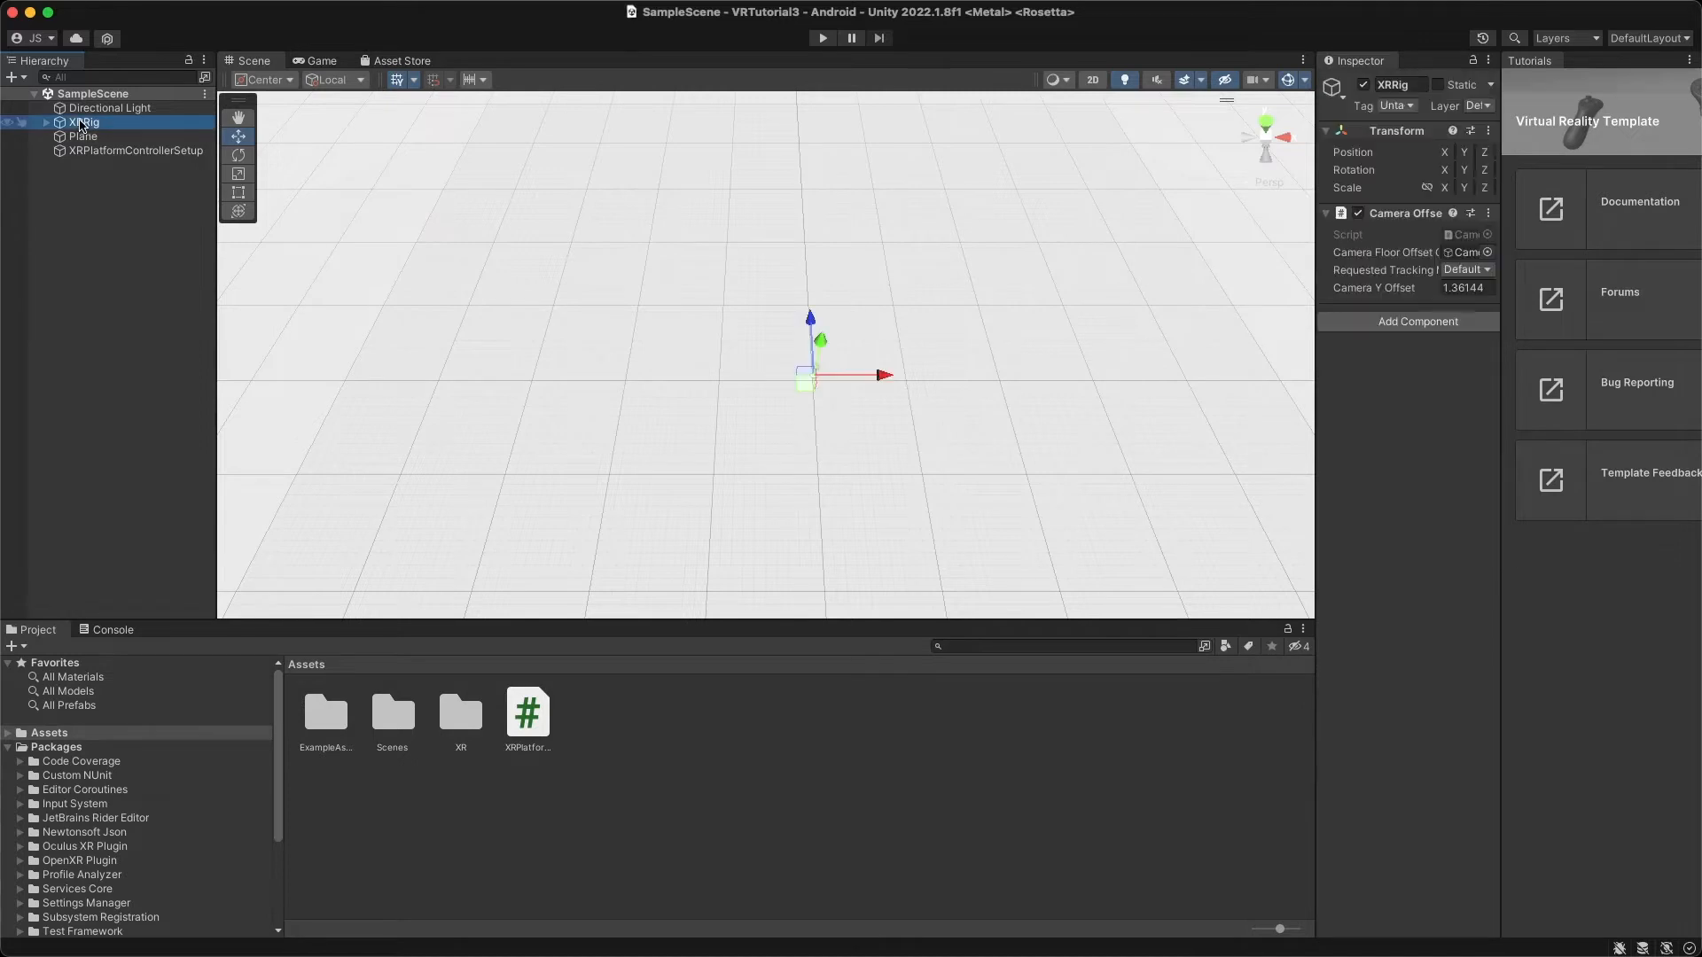
right_click(81, 126)
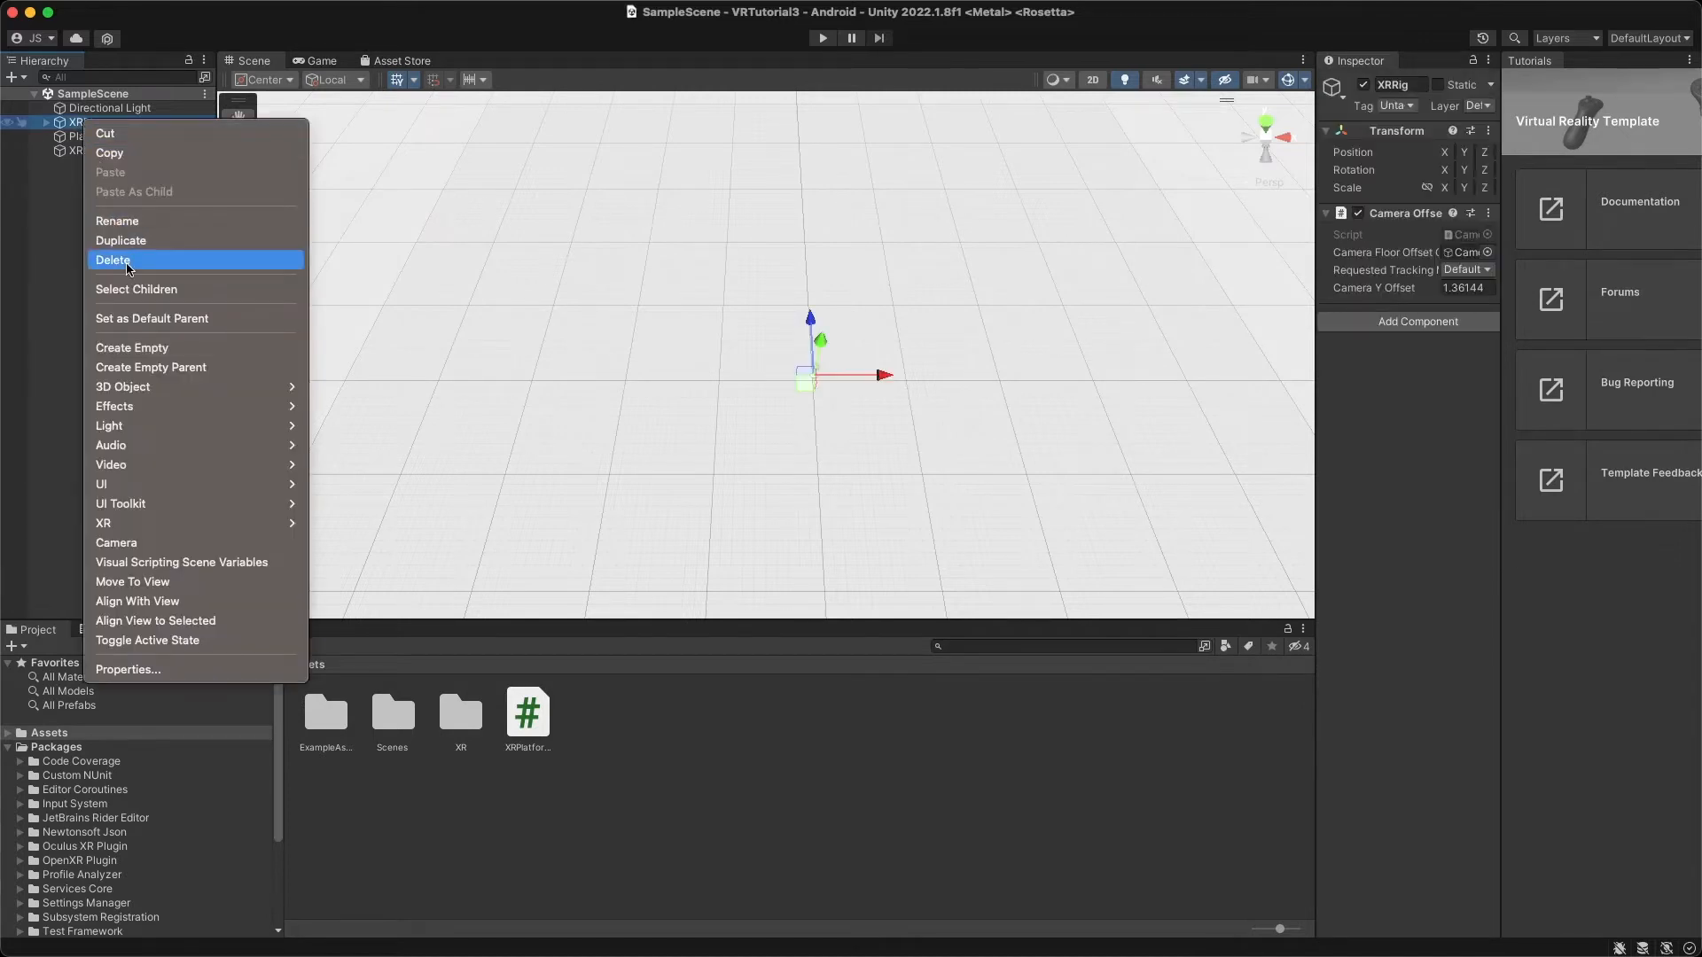
click(97, 263)
right_click(84, 122)
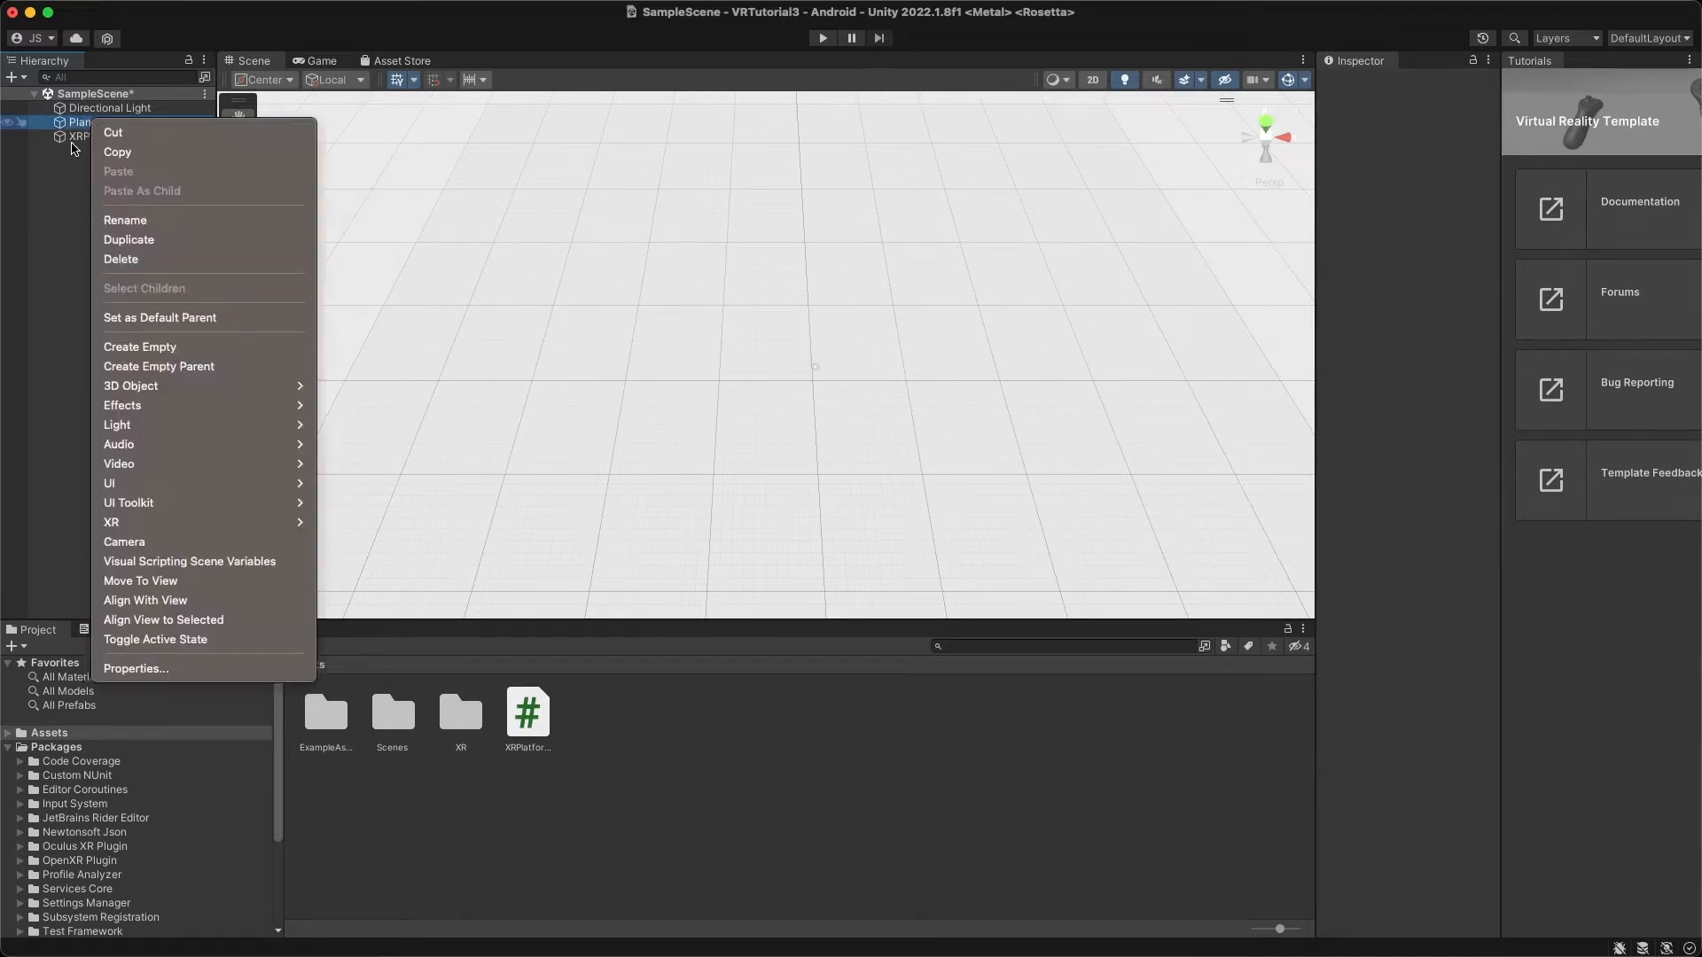
click(80, 139)
click(81, 137)
right_click(81, 138)
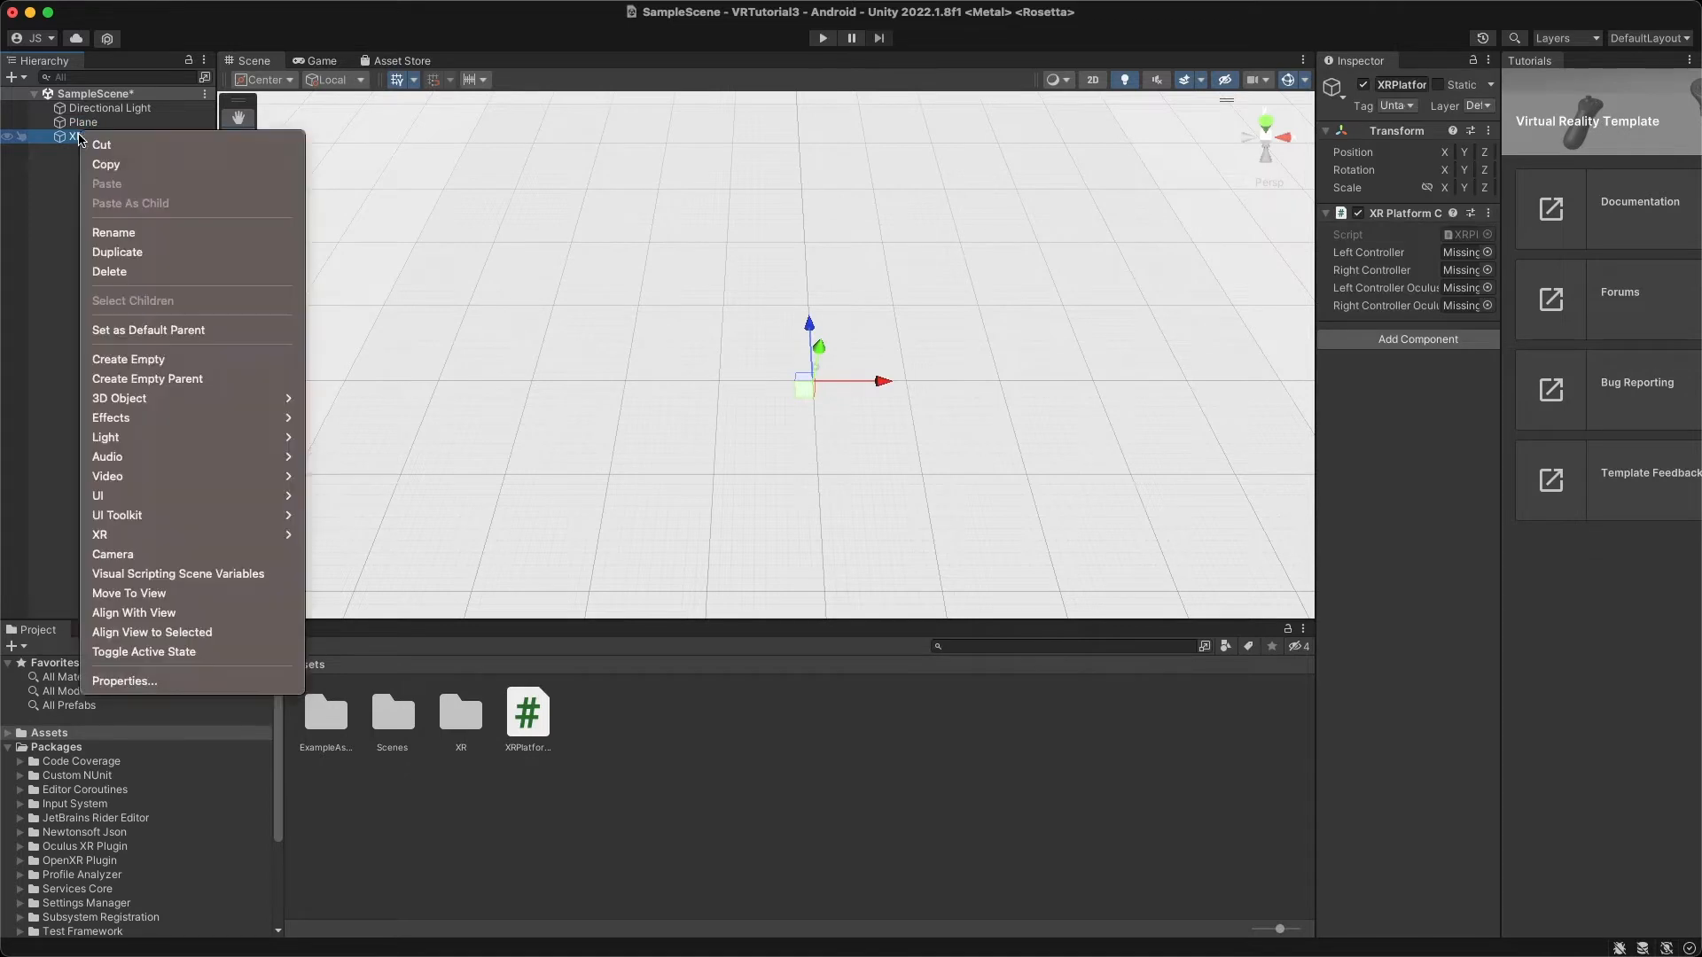
click(100, 271)
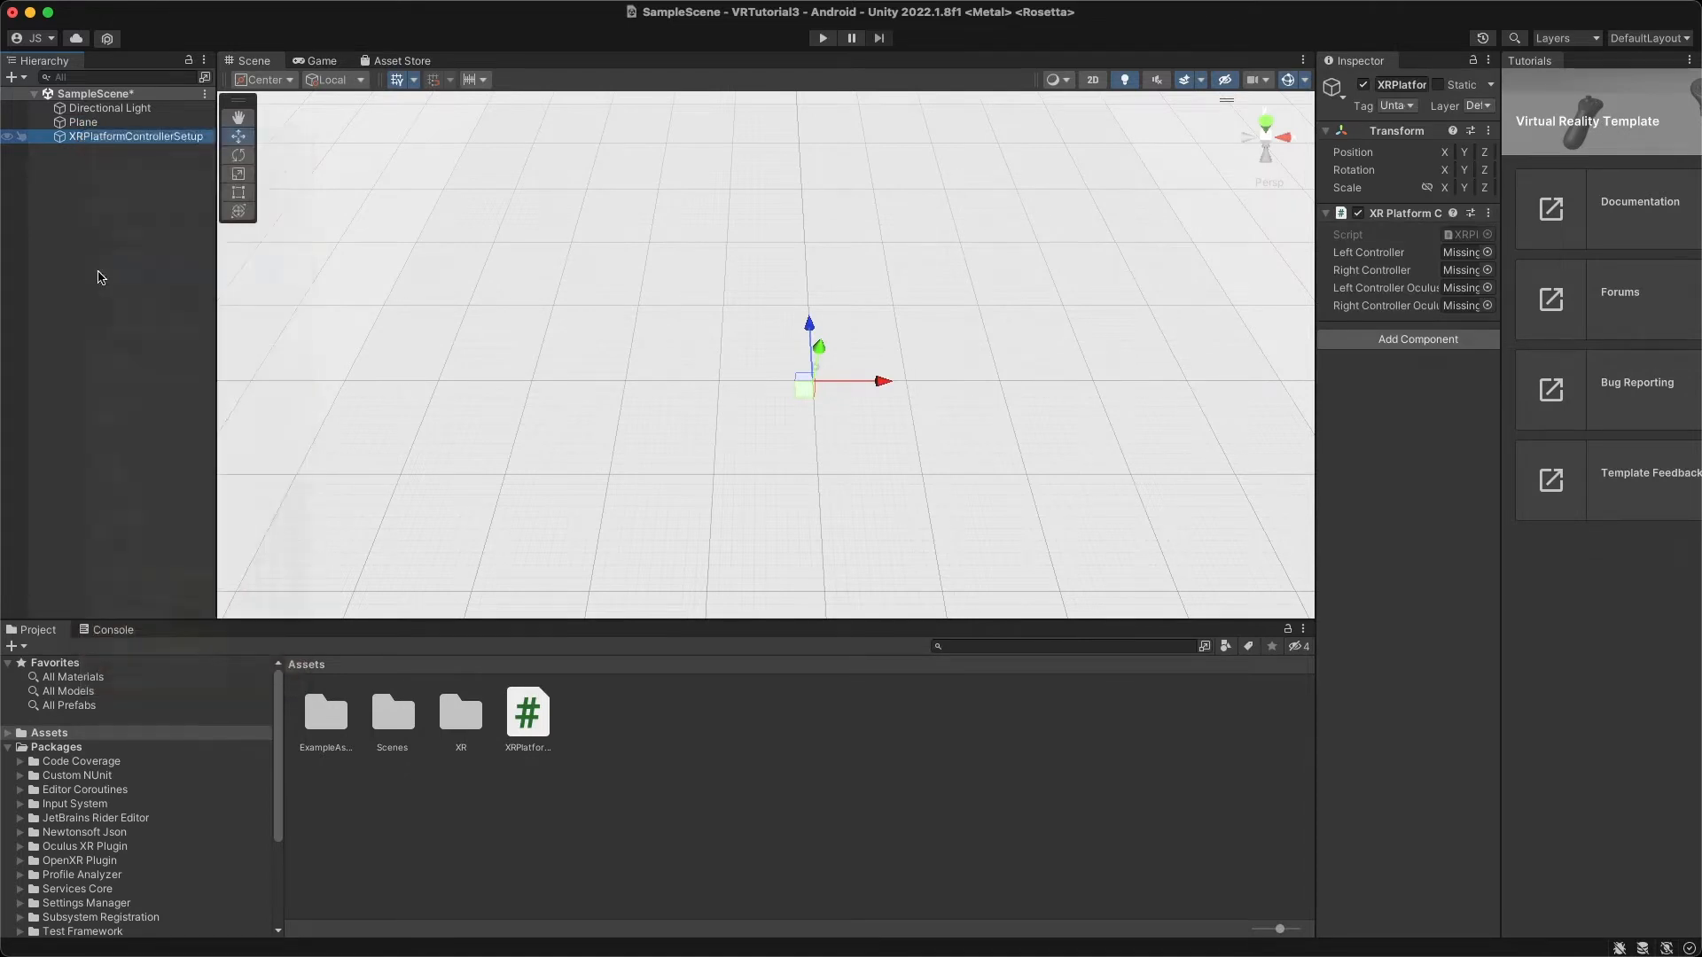
Select the Plane object and examine its extent in the scene.
click(87, 123)
alt+drag(592, 446, 626, 422)
scroll(761, 481, up, 2)
scroll(762, 483, up, 3)
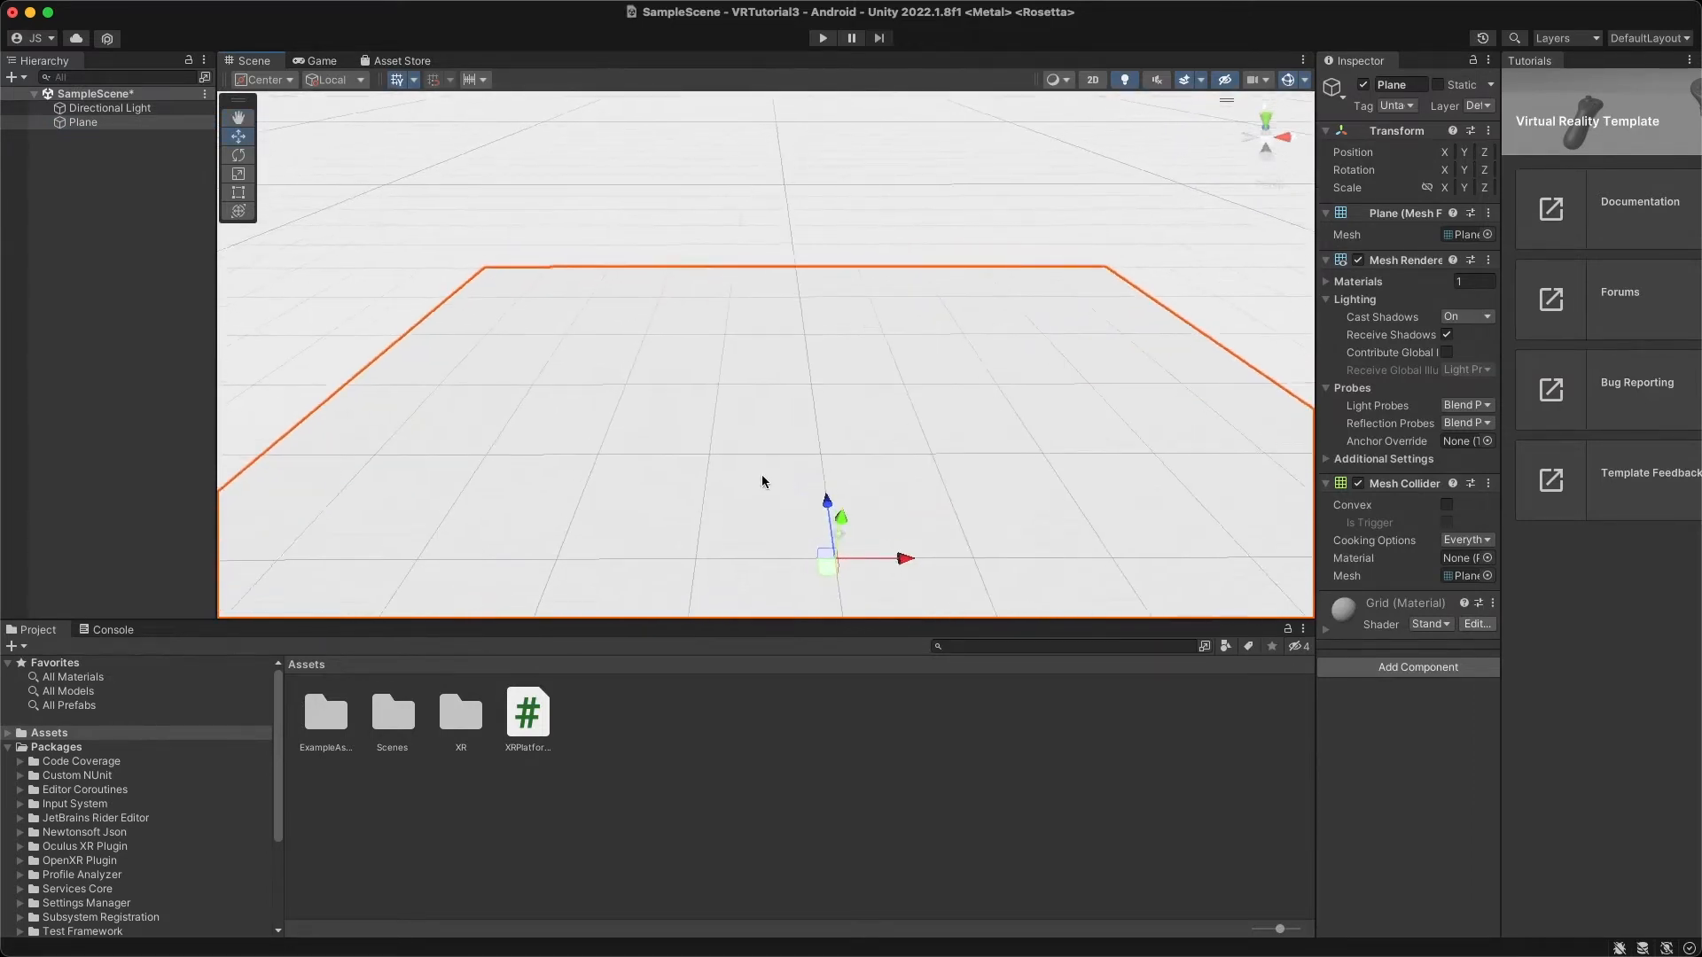
alt+drag(759, 486, 779, 570)
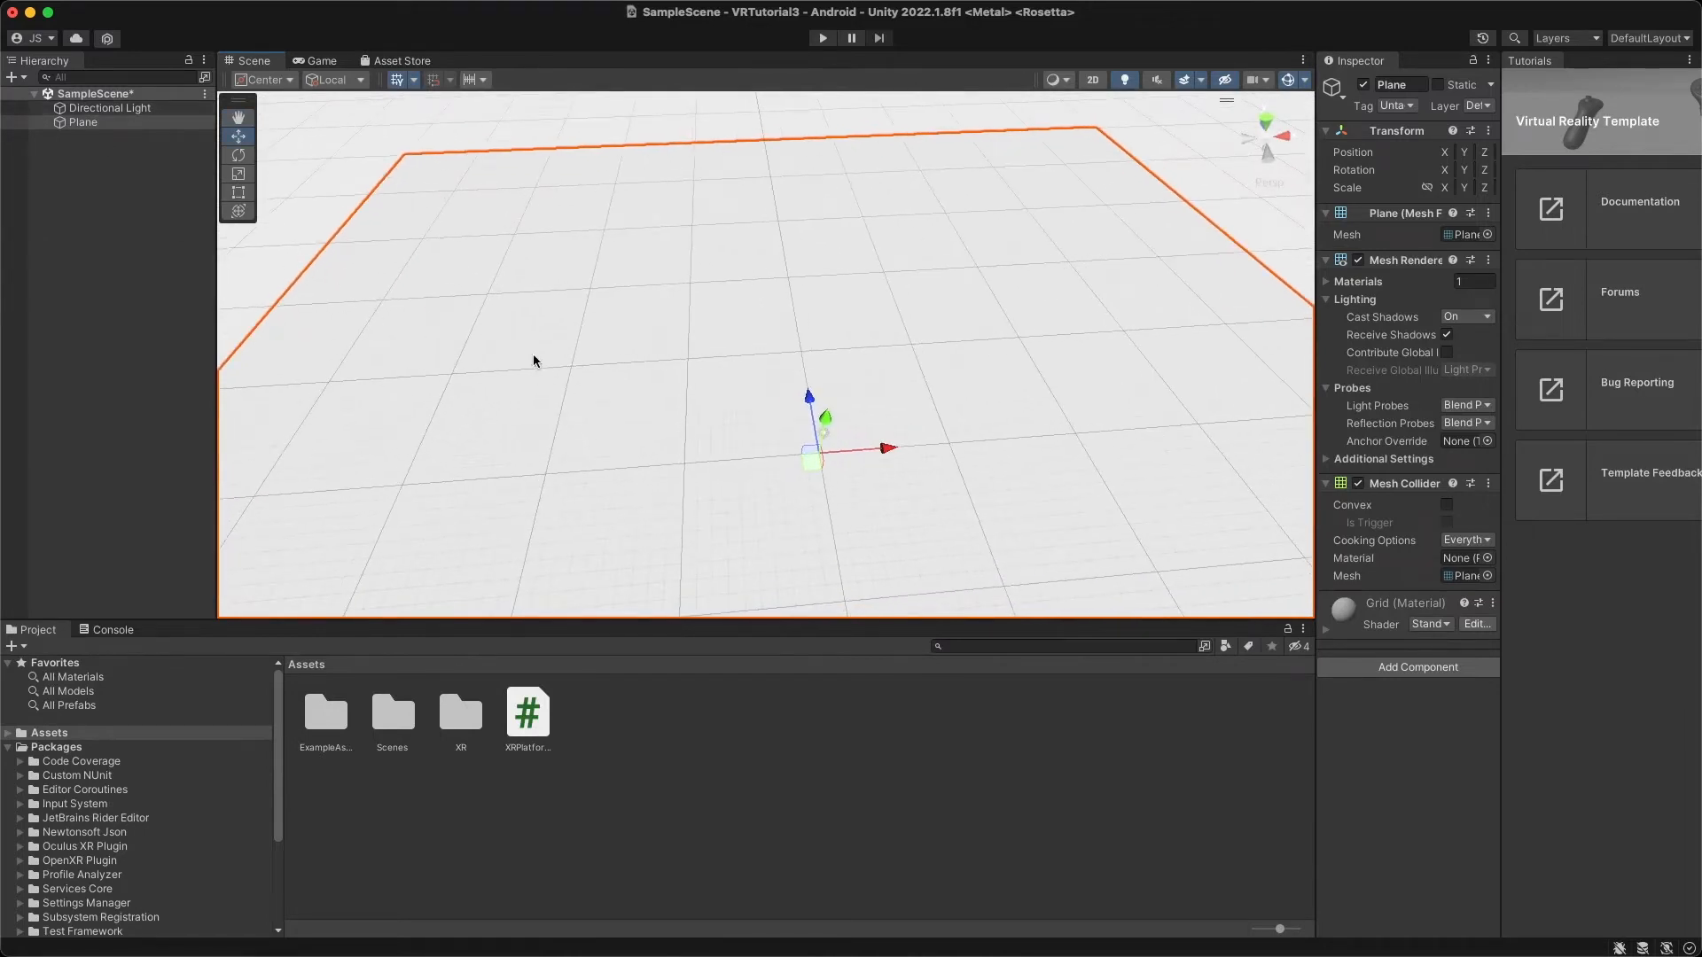
mouse_move(553, 358)
alt+mouse_down()
mouse_move(487, 308)
mouse_move(588, 338)
mouse_move(524, 334)
mouse_move(549, 327)
alt+mouse_up()
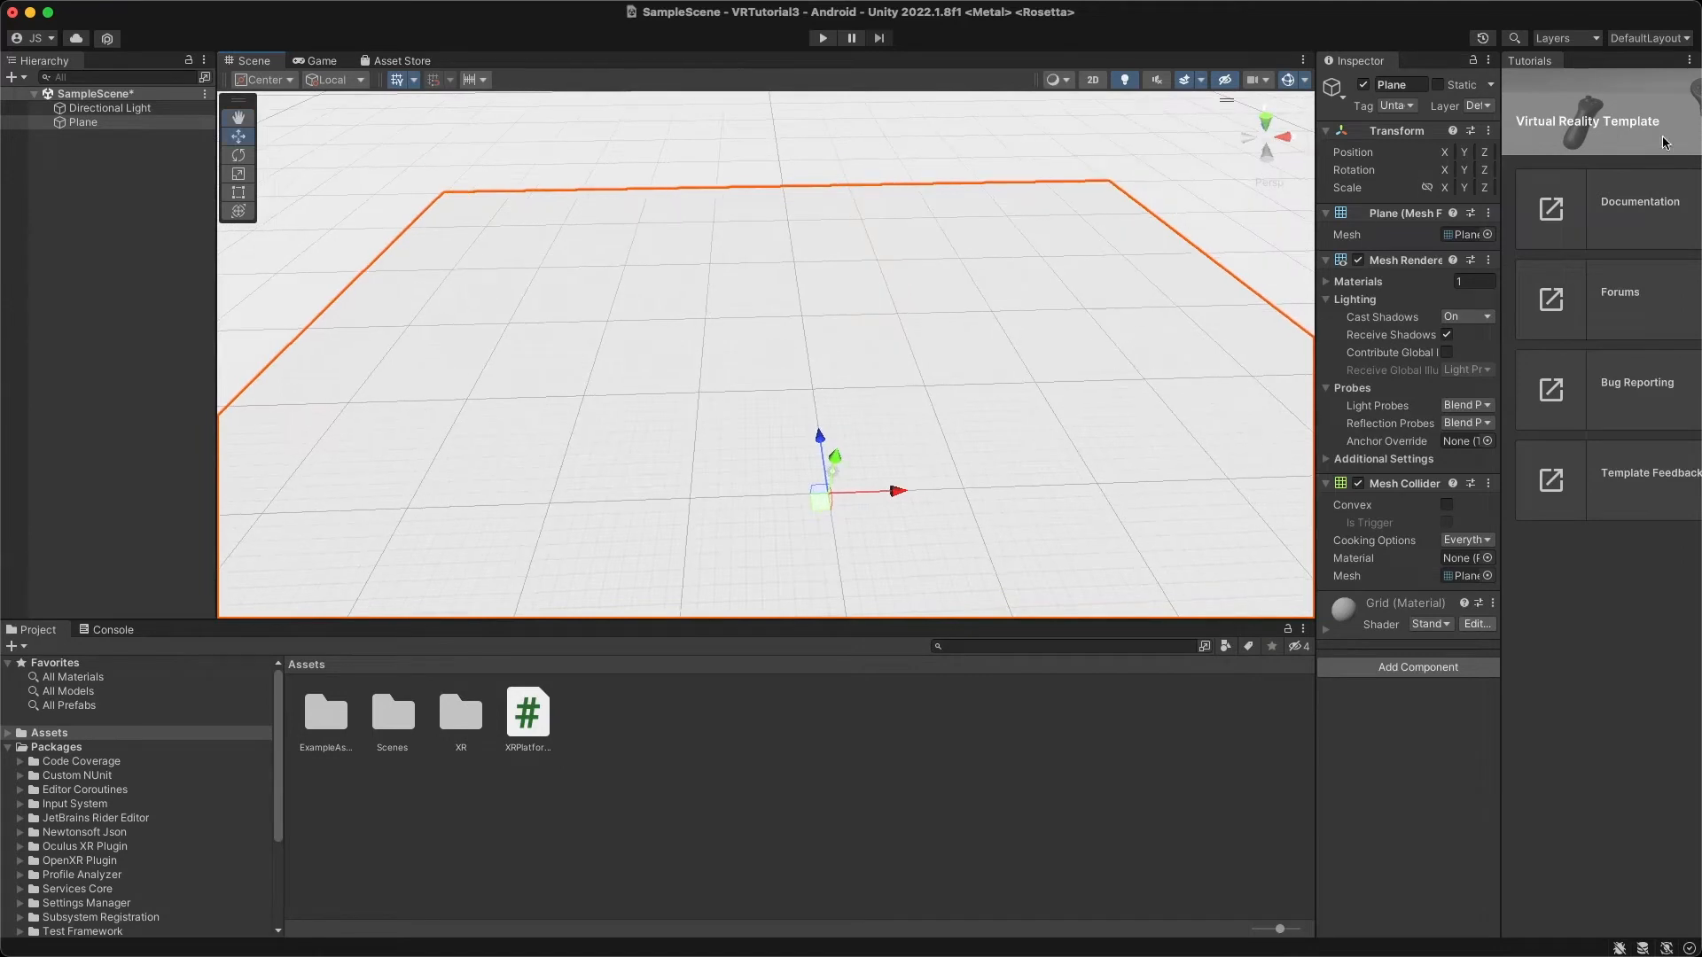
Close the Tutorials pane and widen the Scene view slightly against the Inspector.
click(1689, 62)
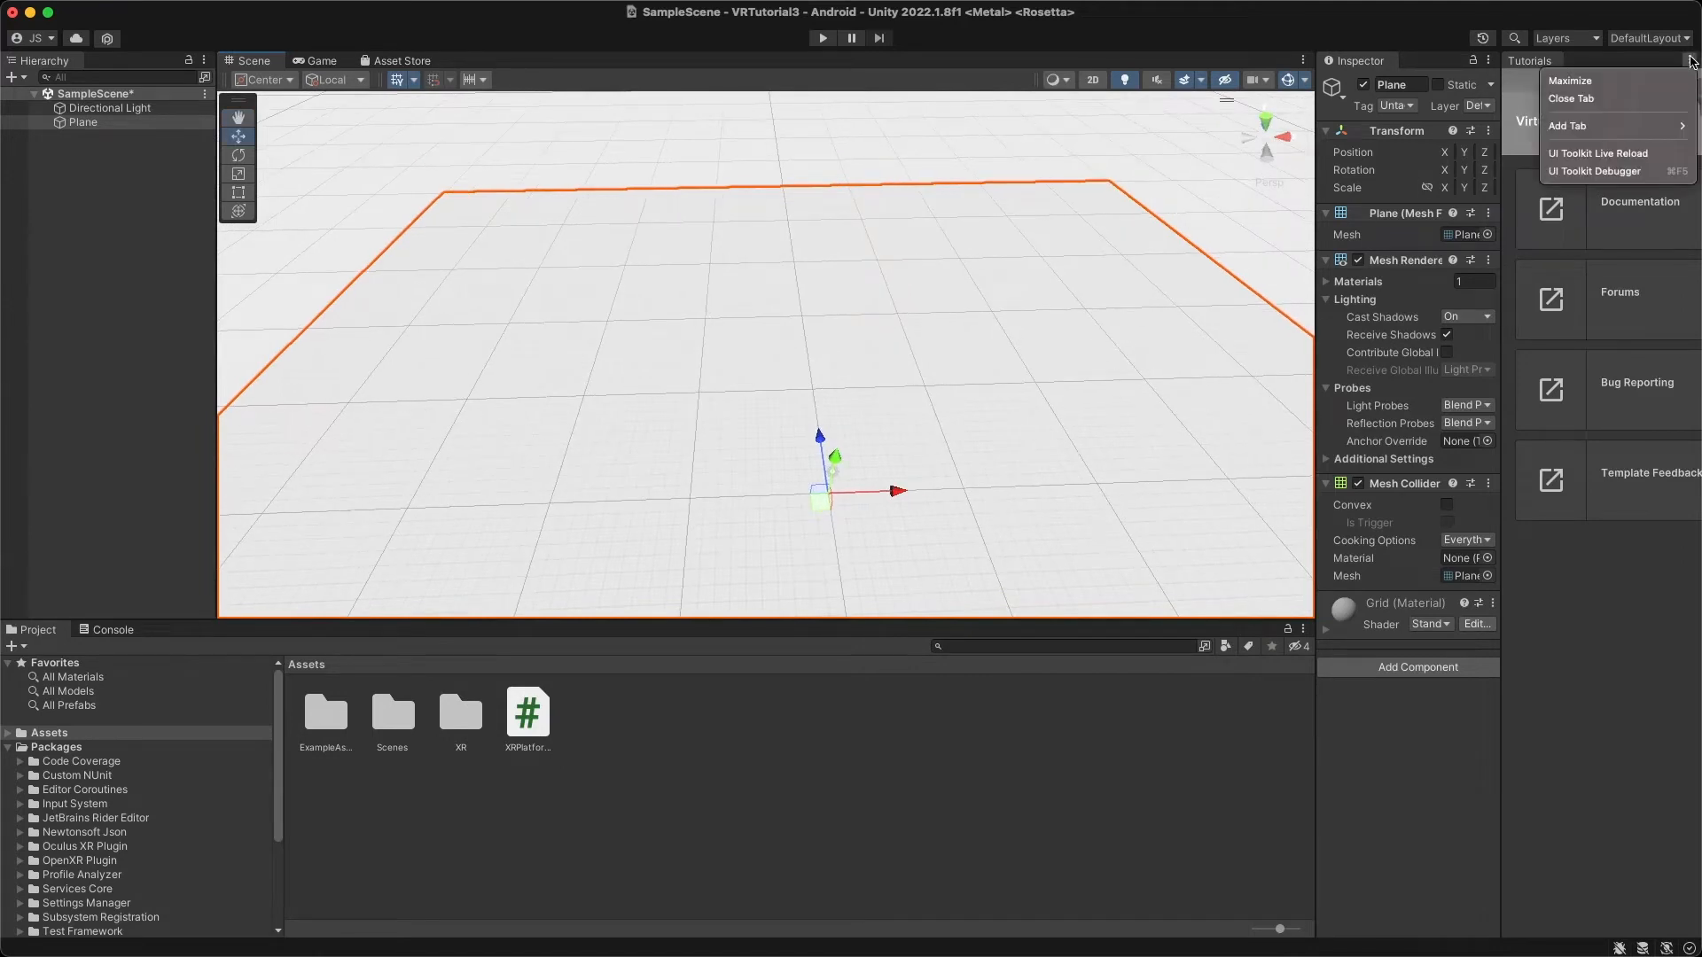
click(1598, 100)
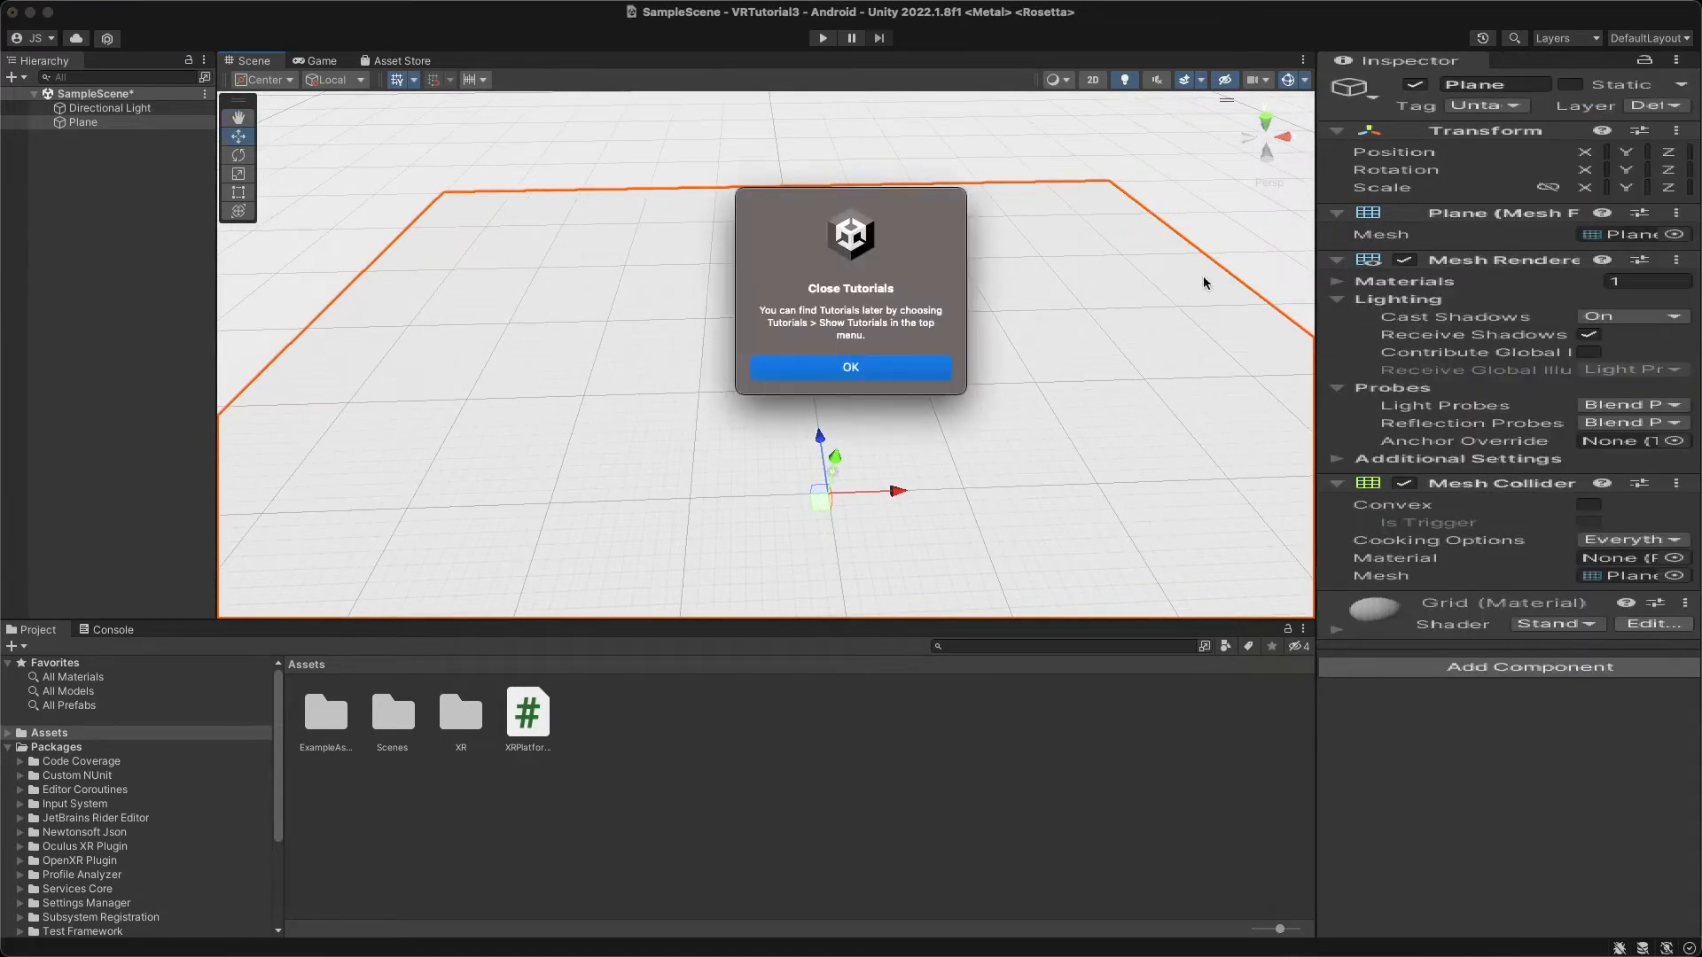
click(899, 367)
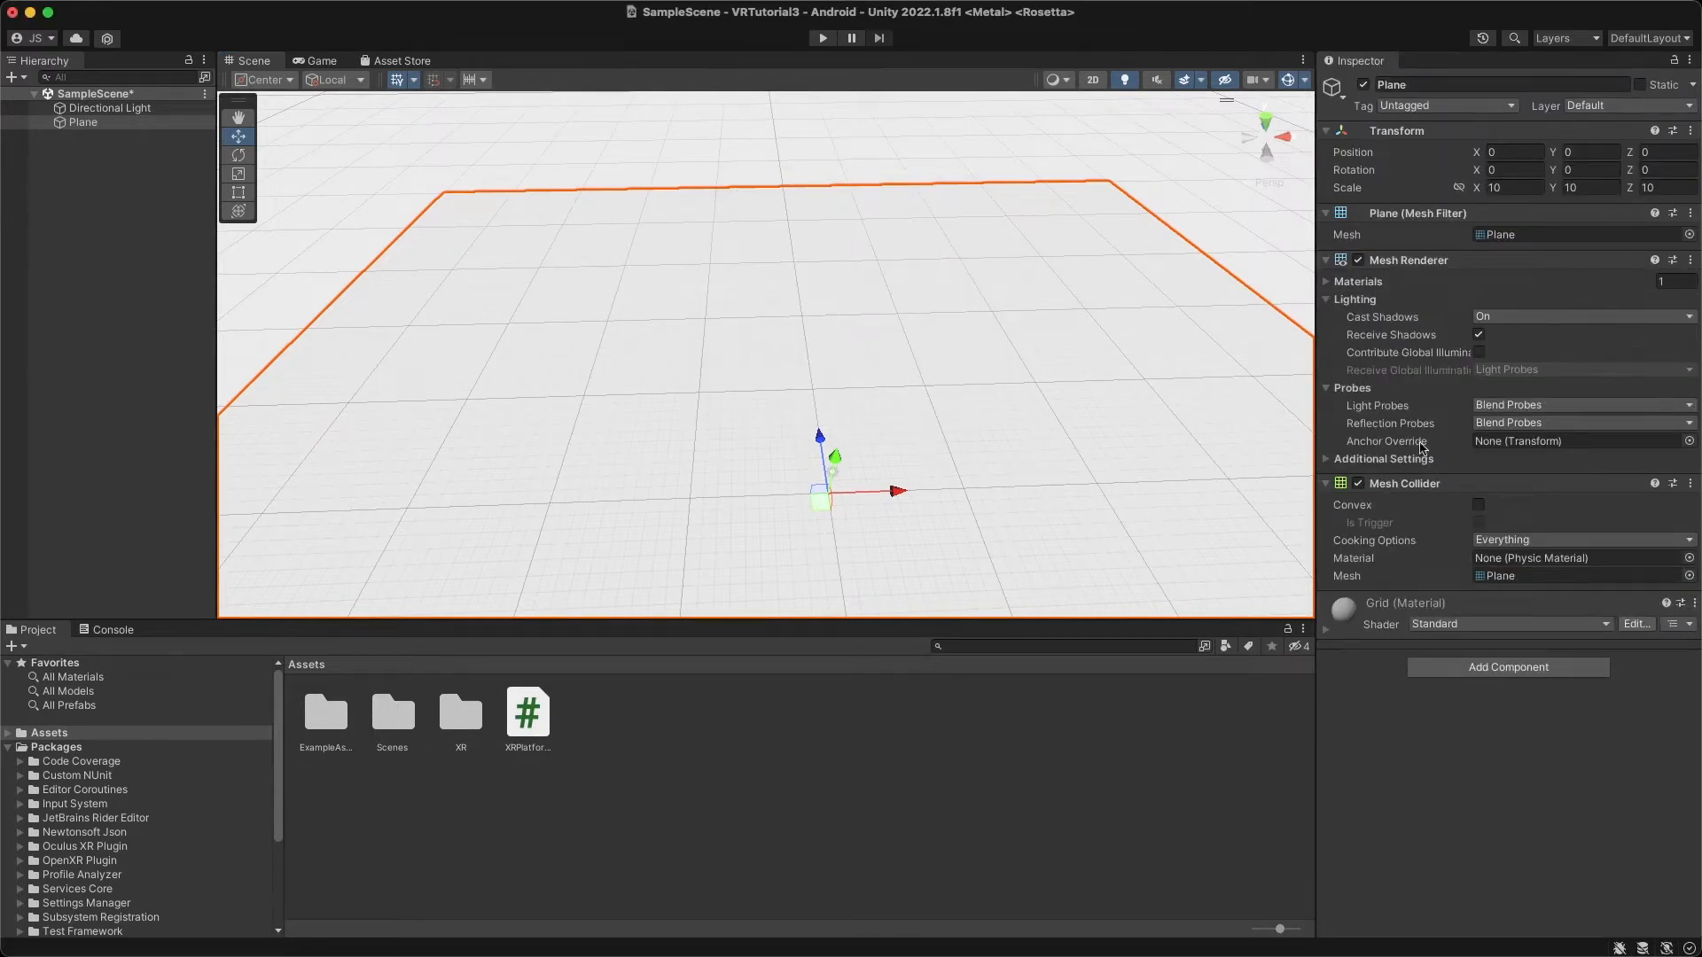
drag(1314, 410, 1344, 409)
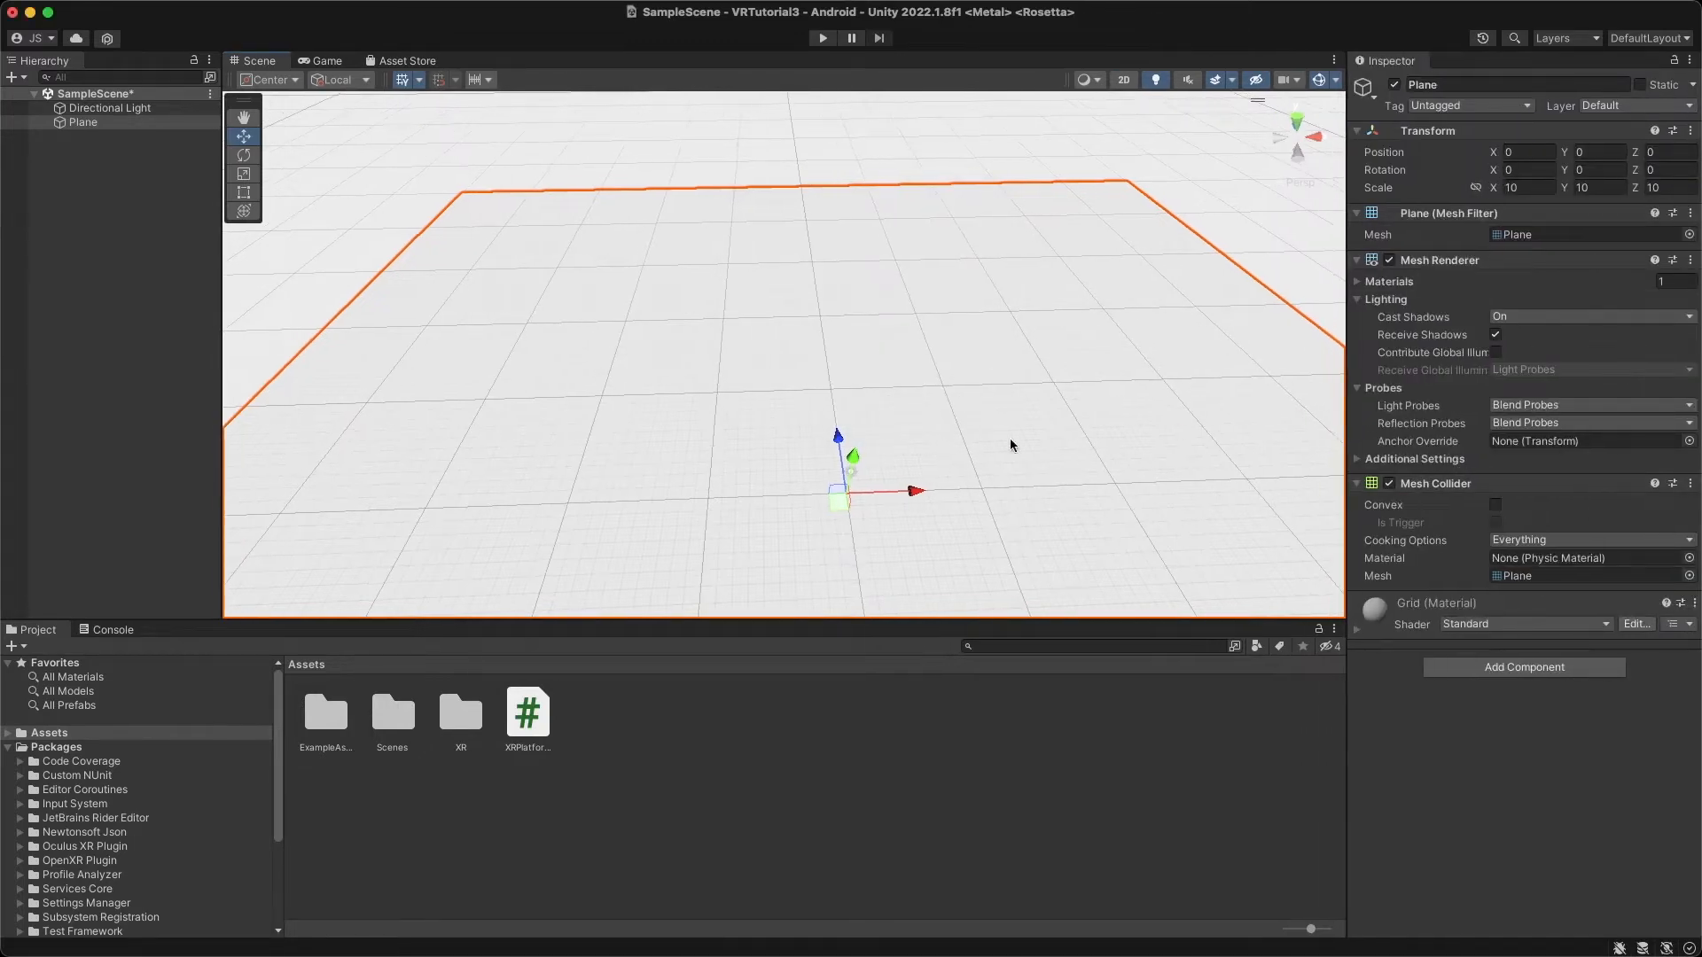
Open the Package Manager and search the Unity Registry packages for XR.
mouse_move(319, 10)
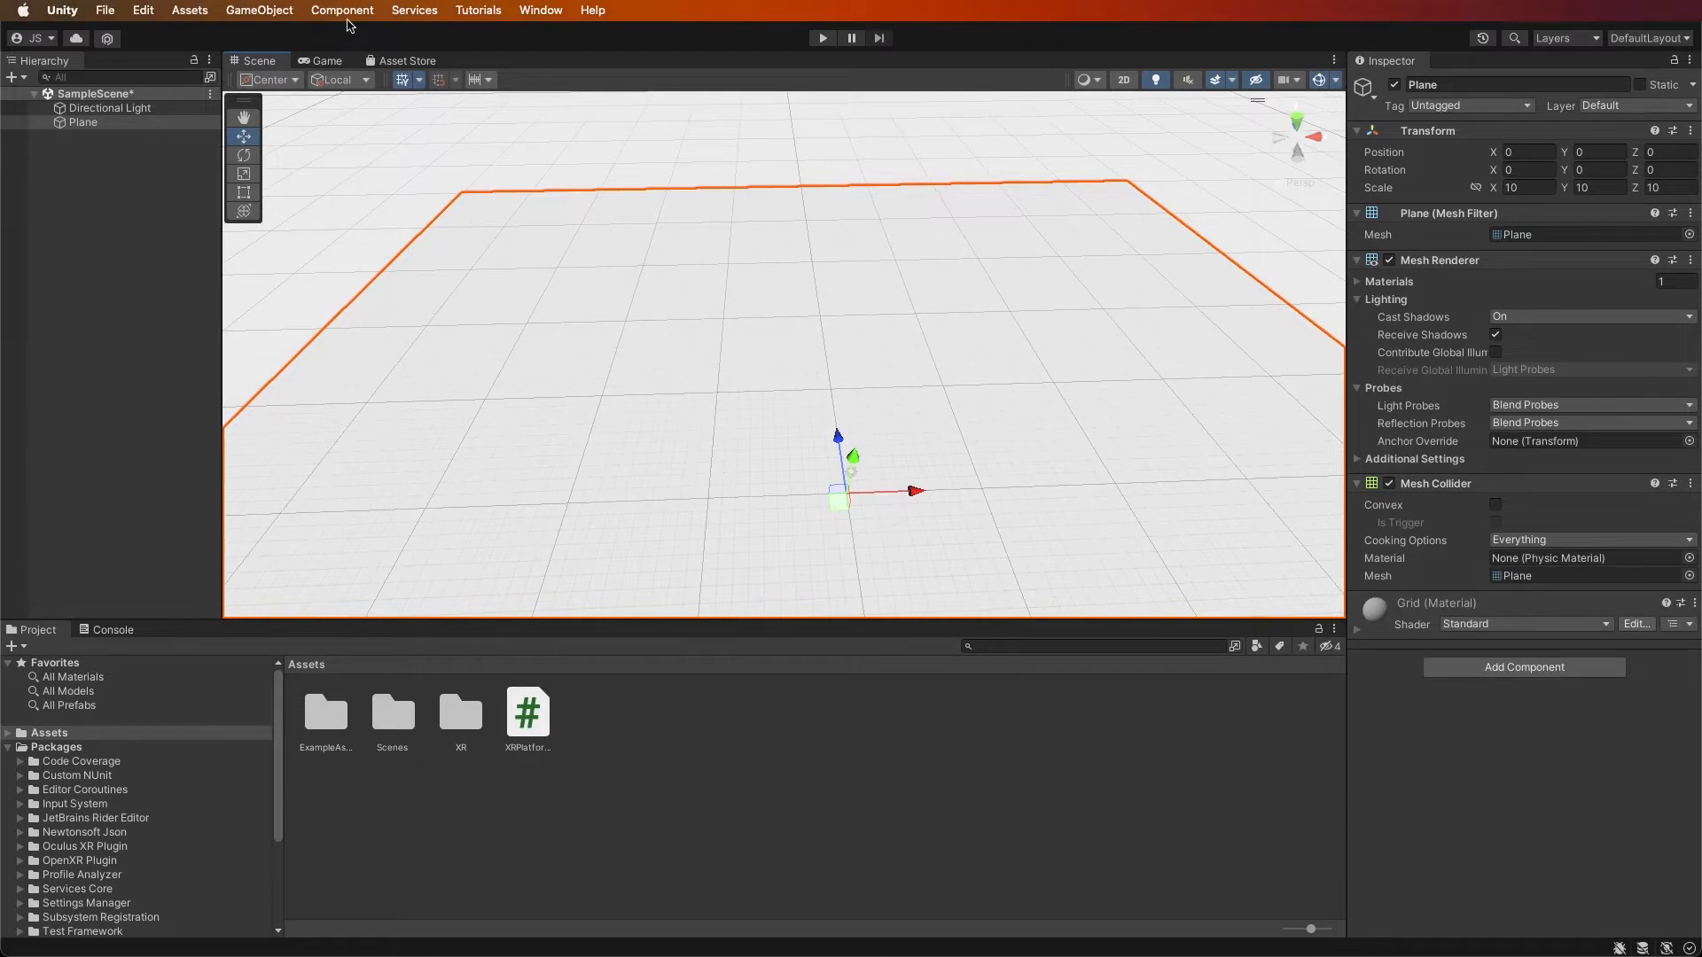
click(477, 11)
mouse_move(524, 10)
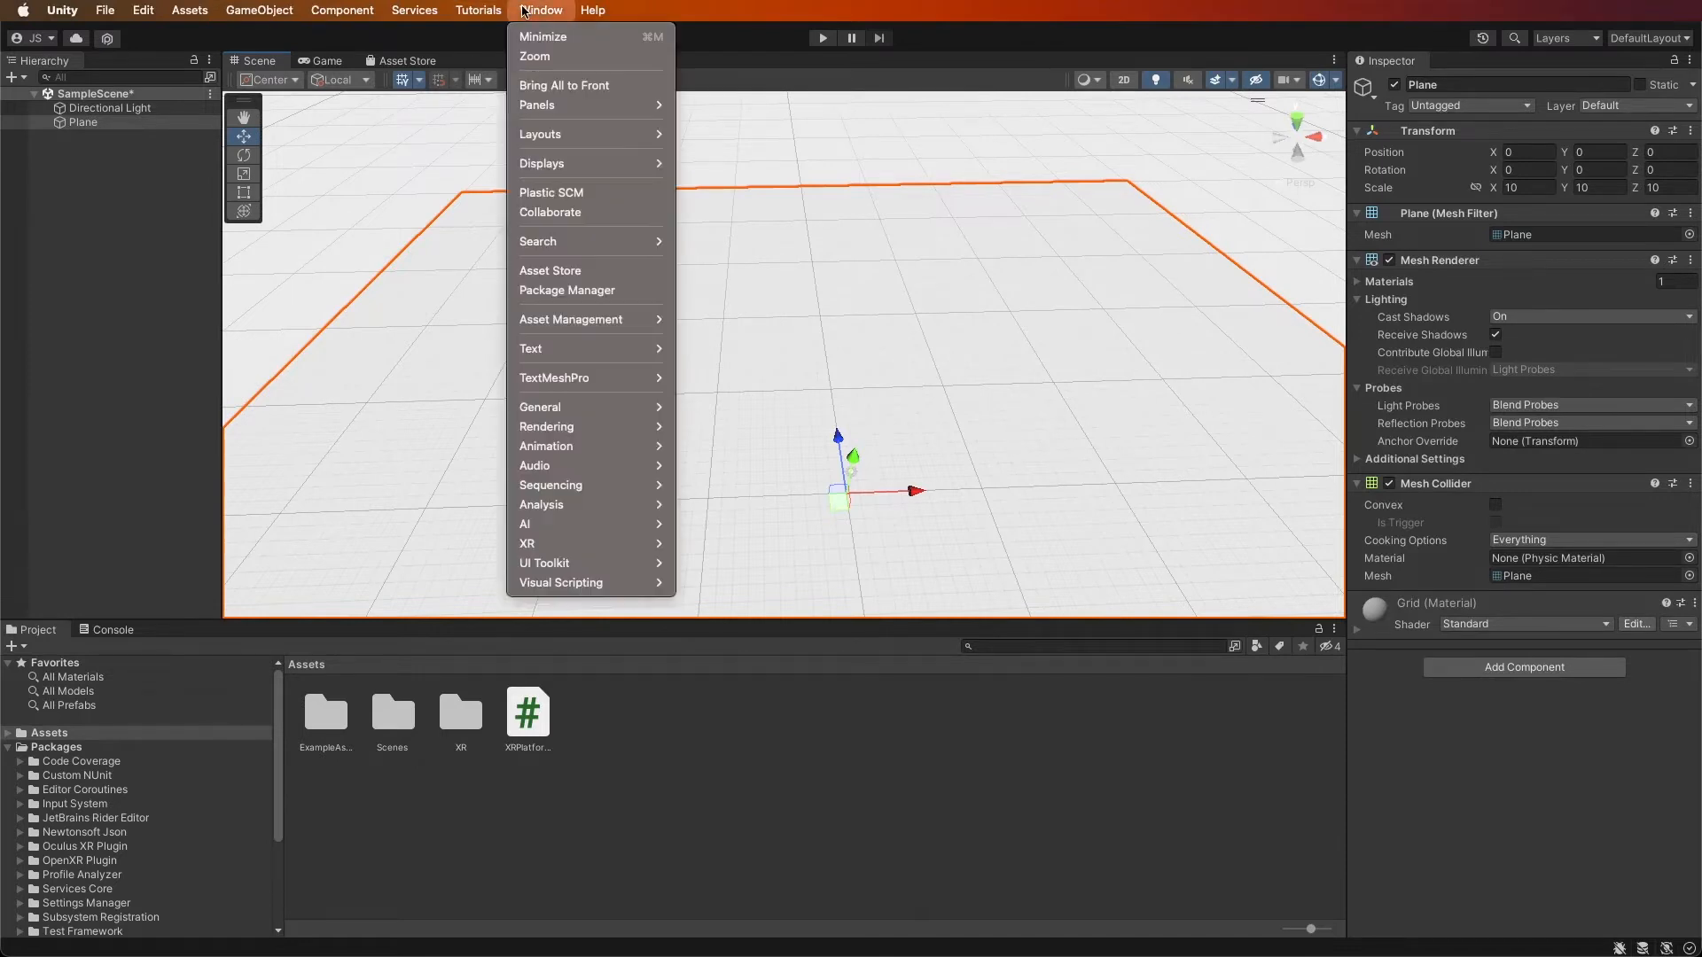
click(563, 290)
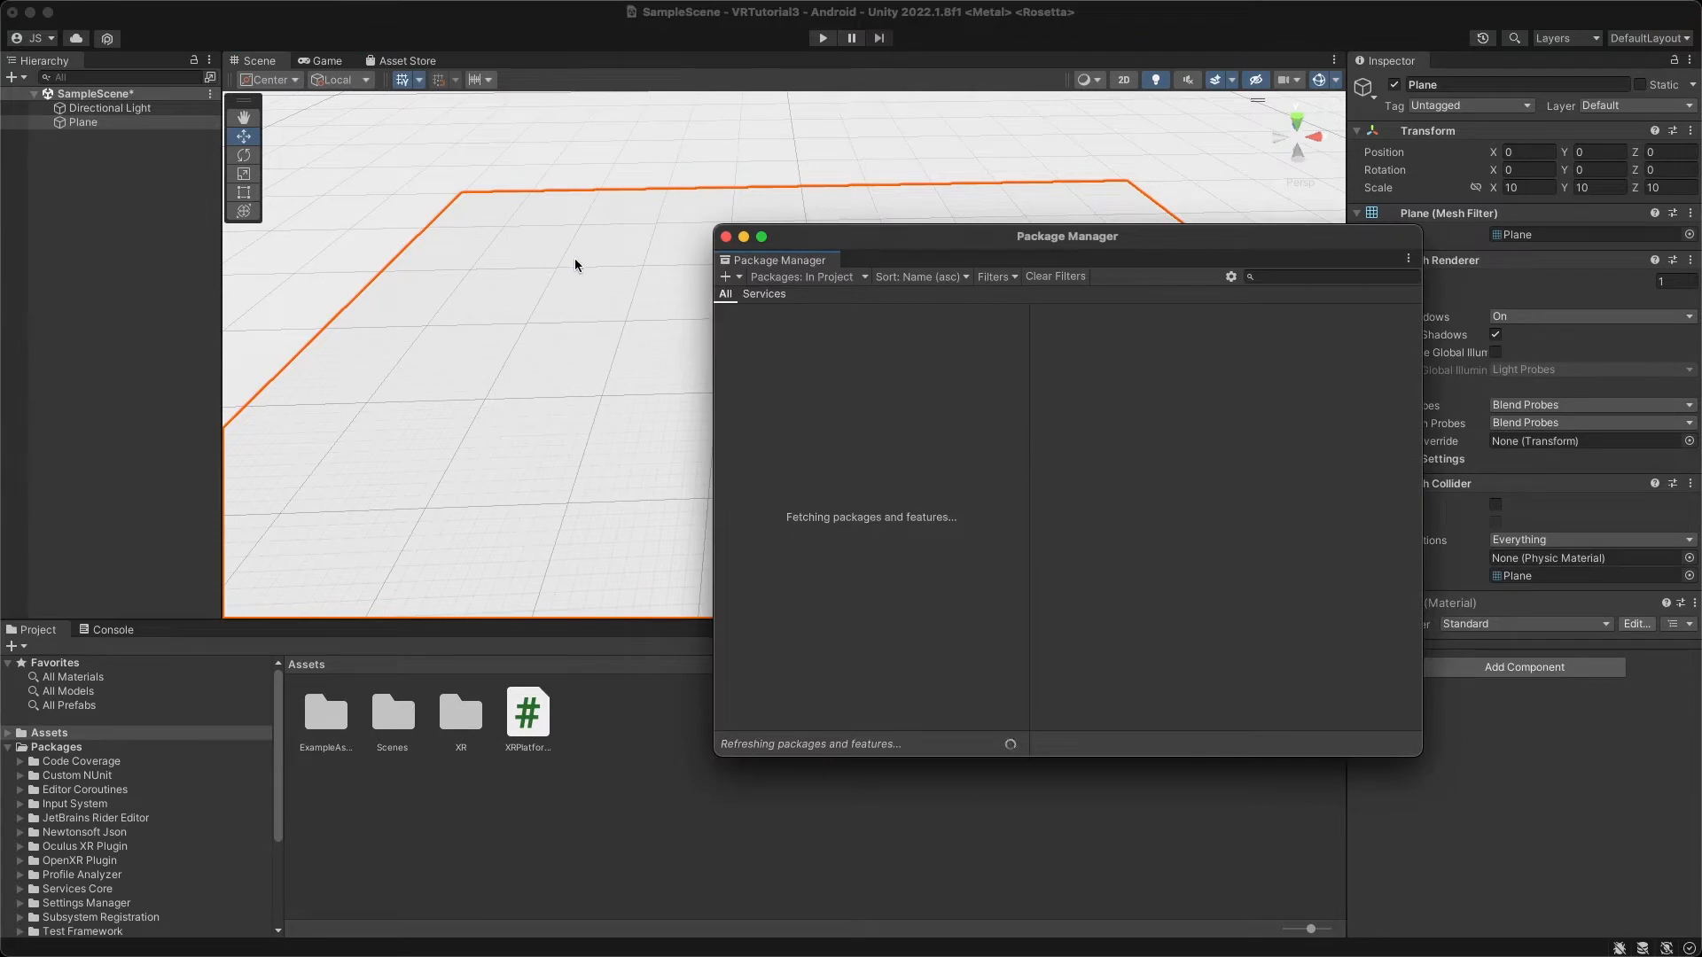
click(849, 278)
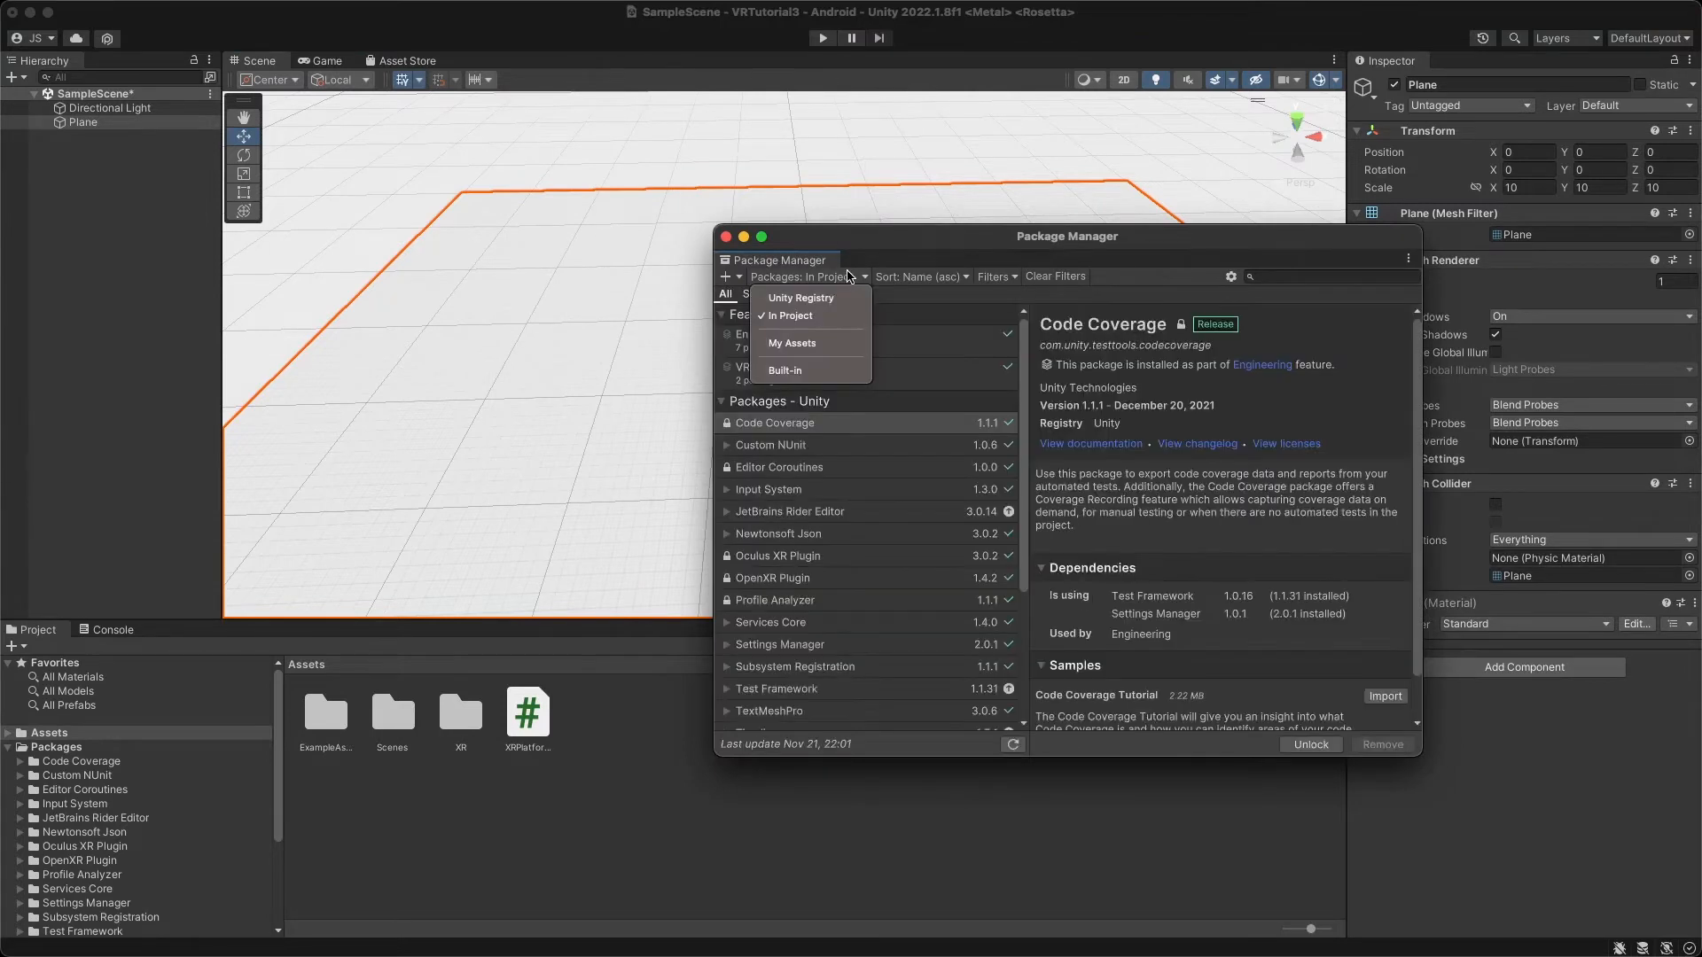
click(853, 275)
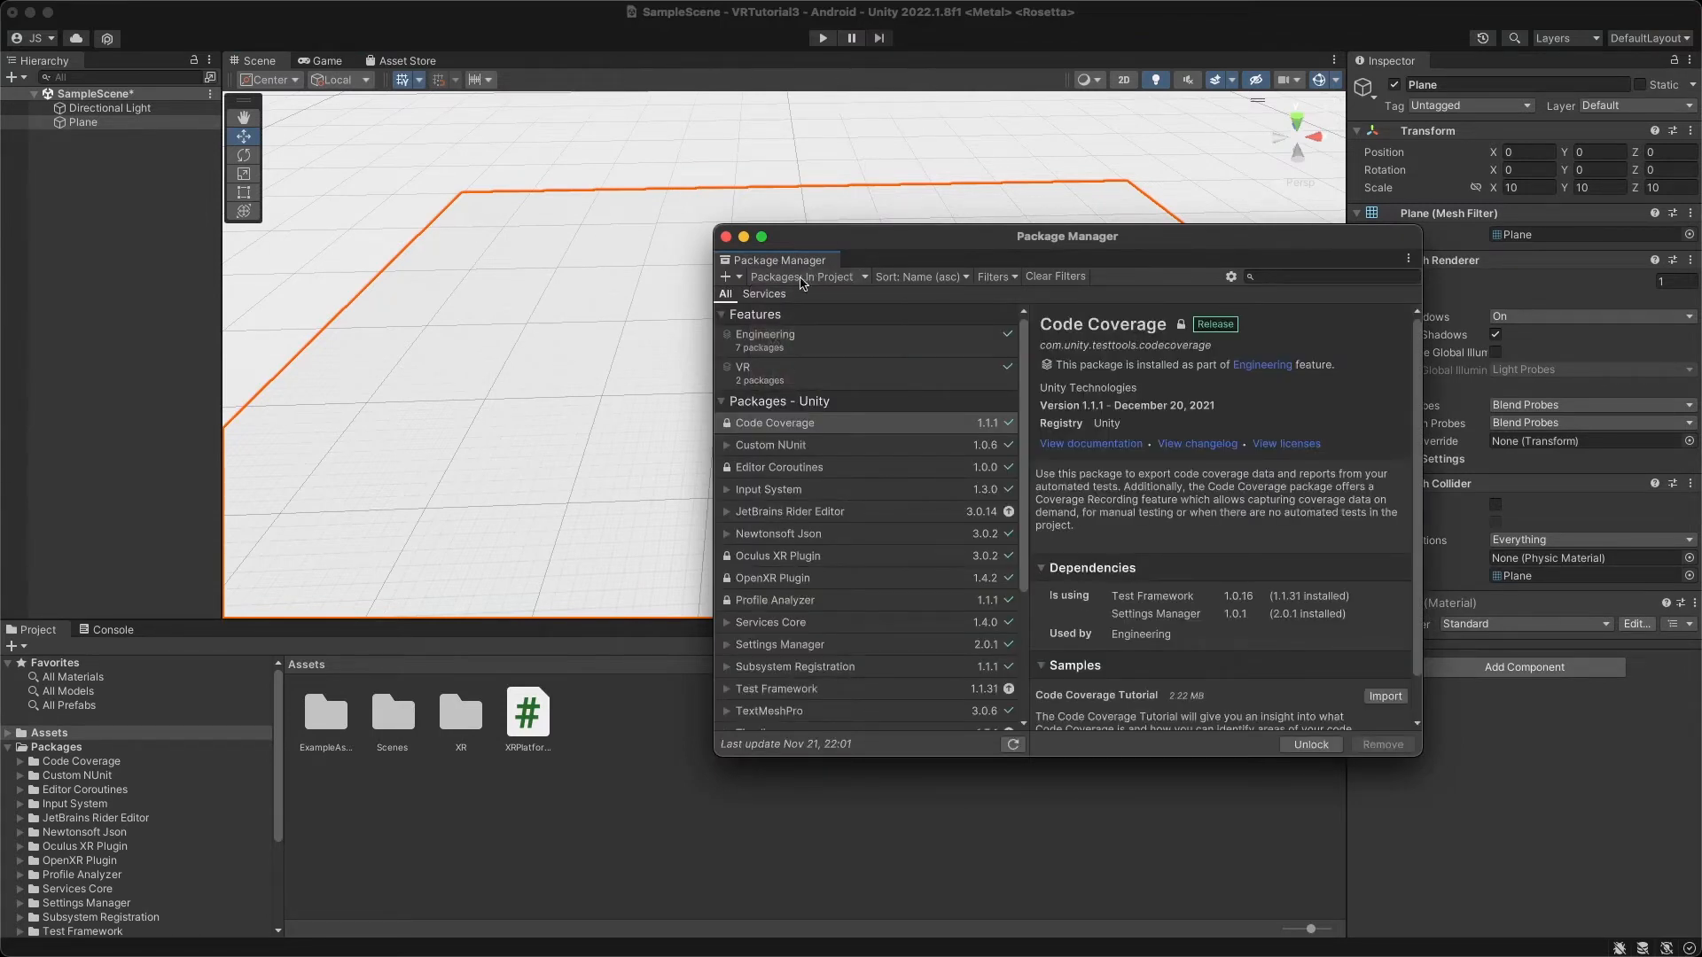
click(860, 278)
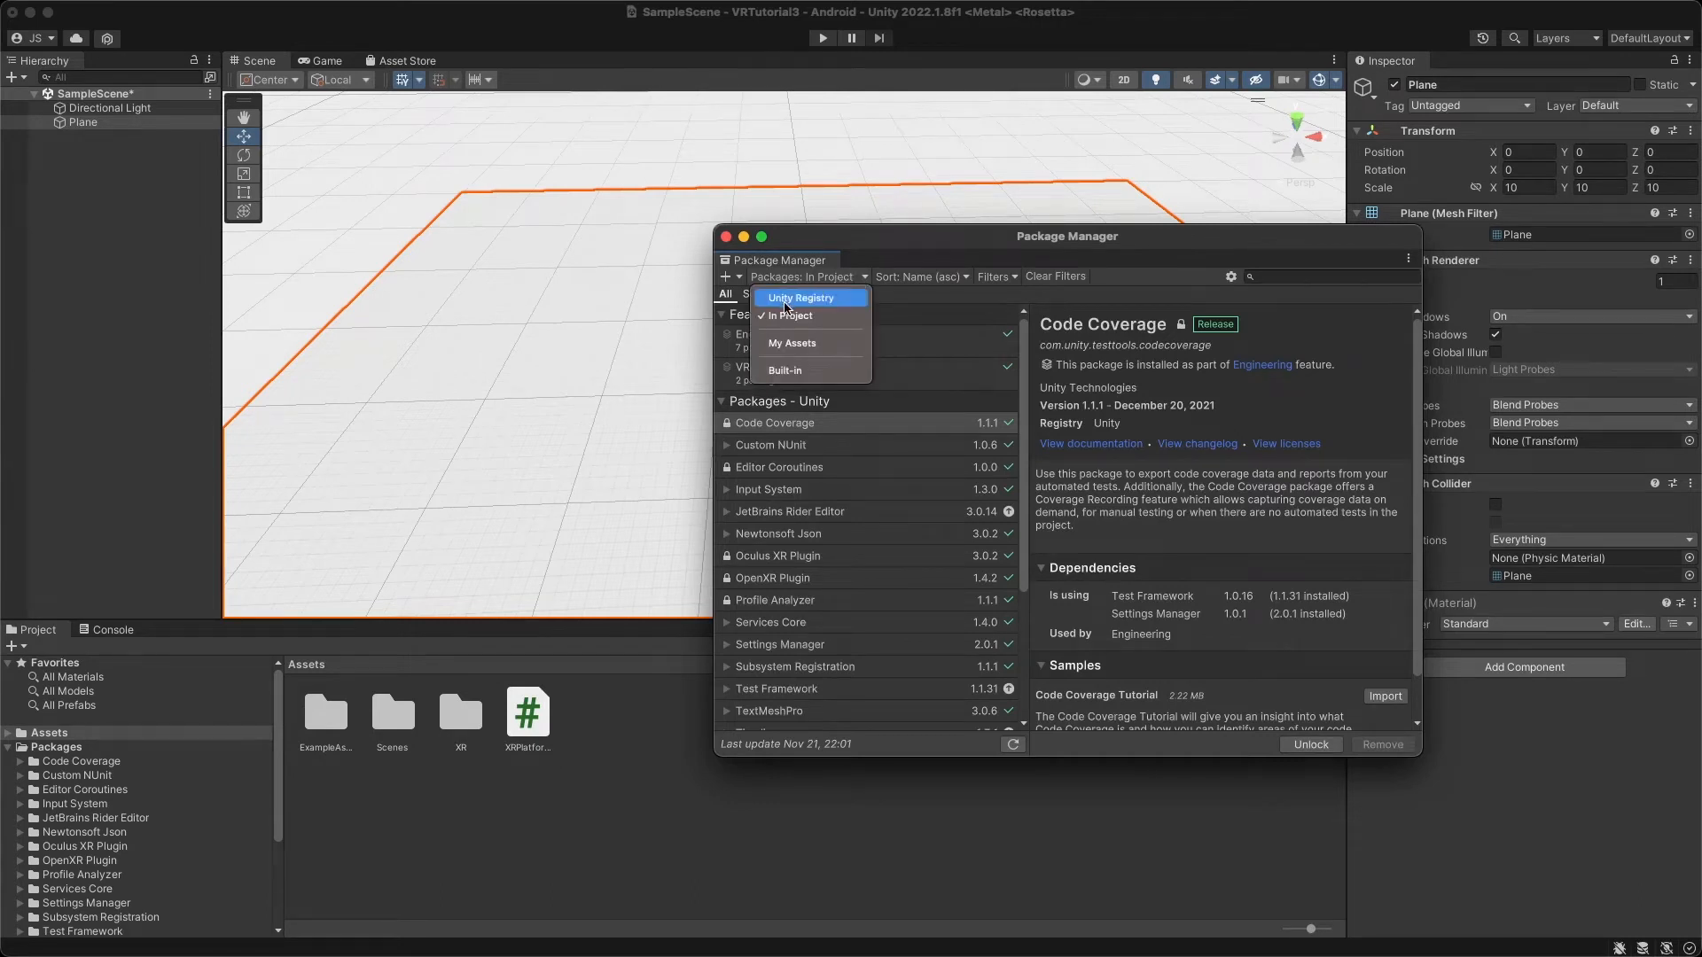
click(798, 299)
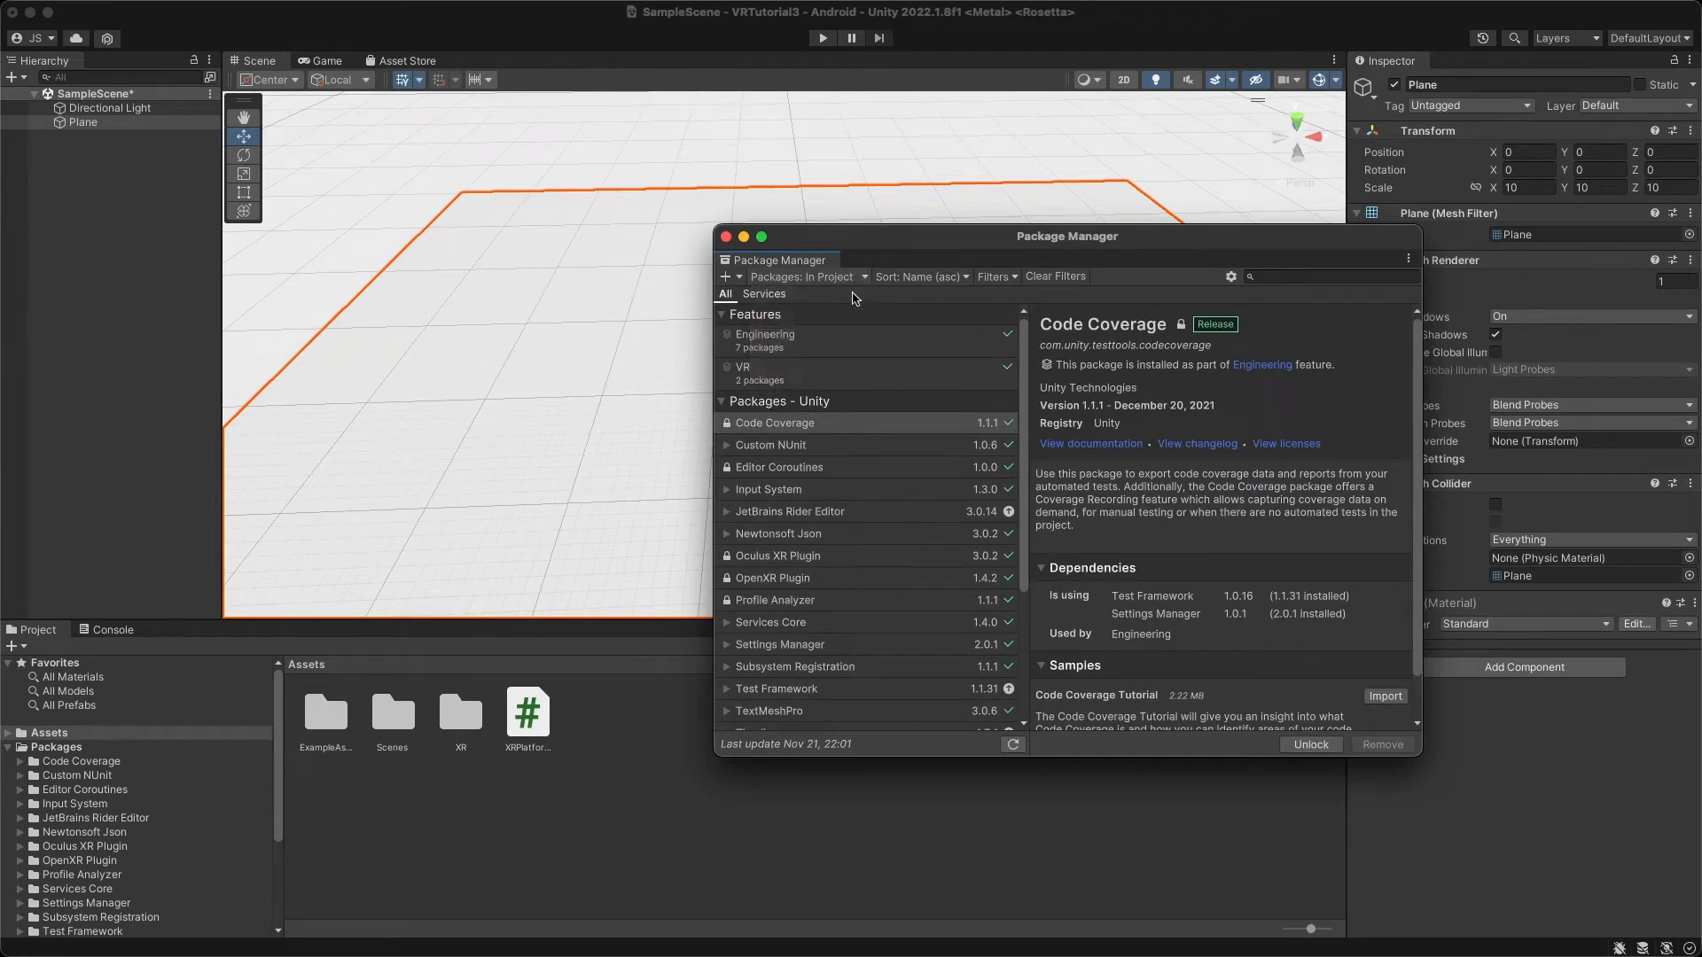
click(1287, 282)
text(X)
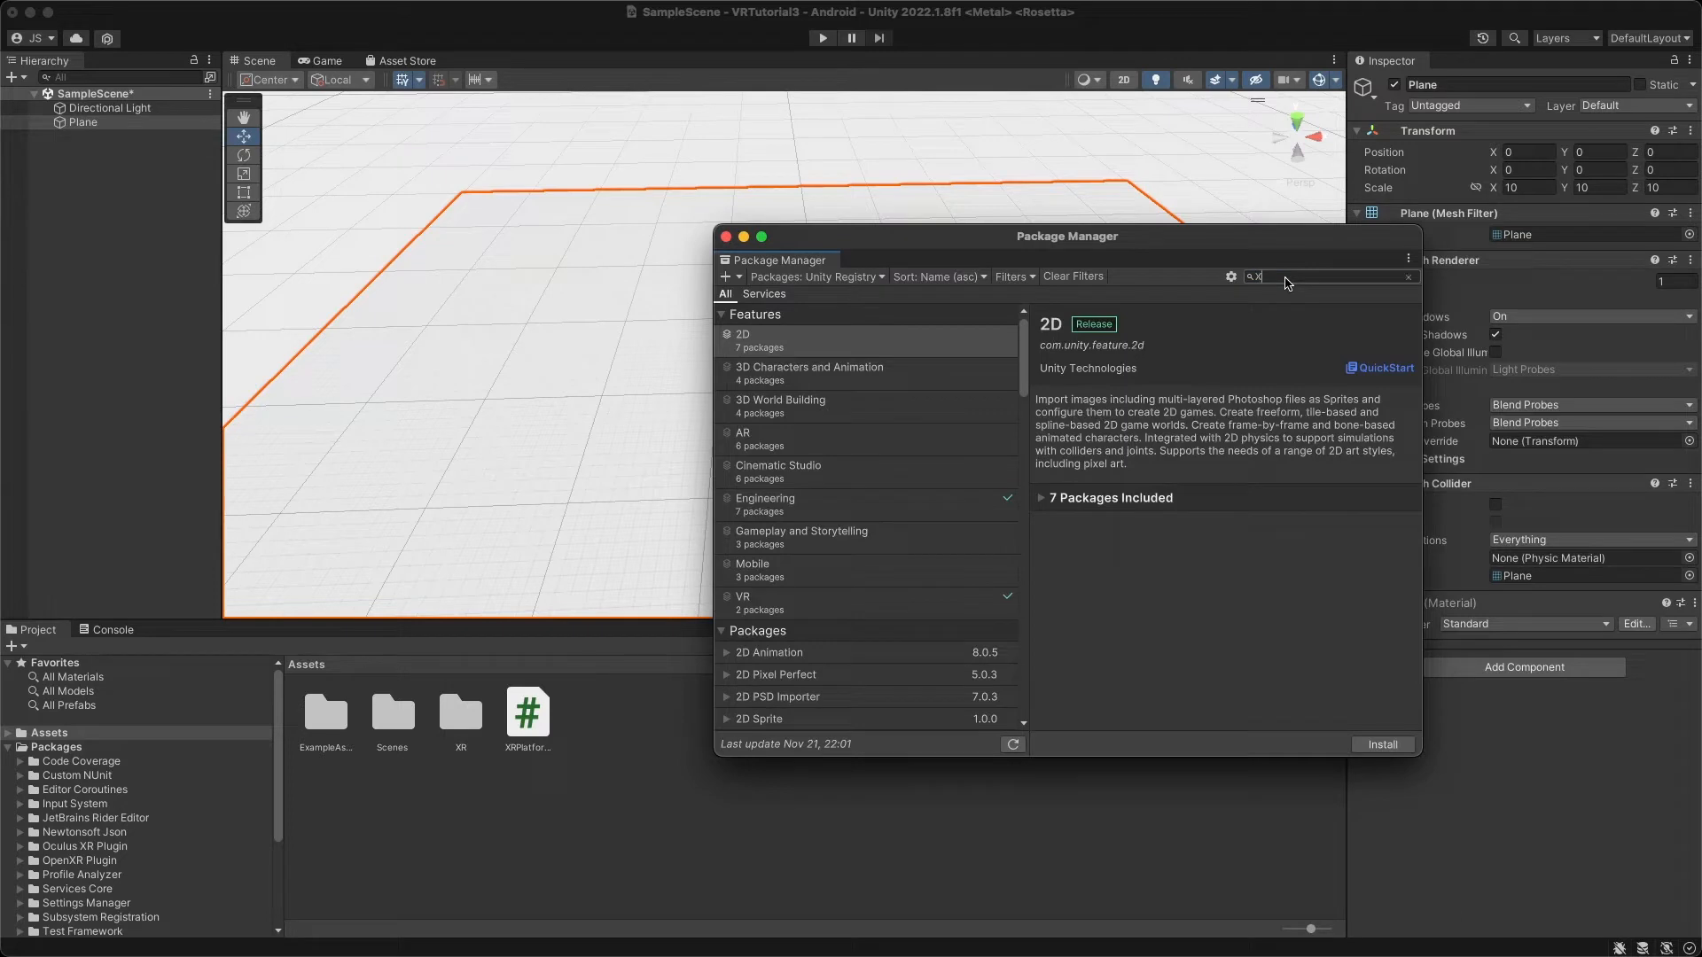
text(R)
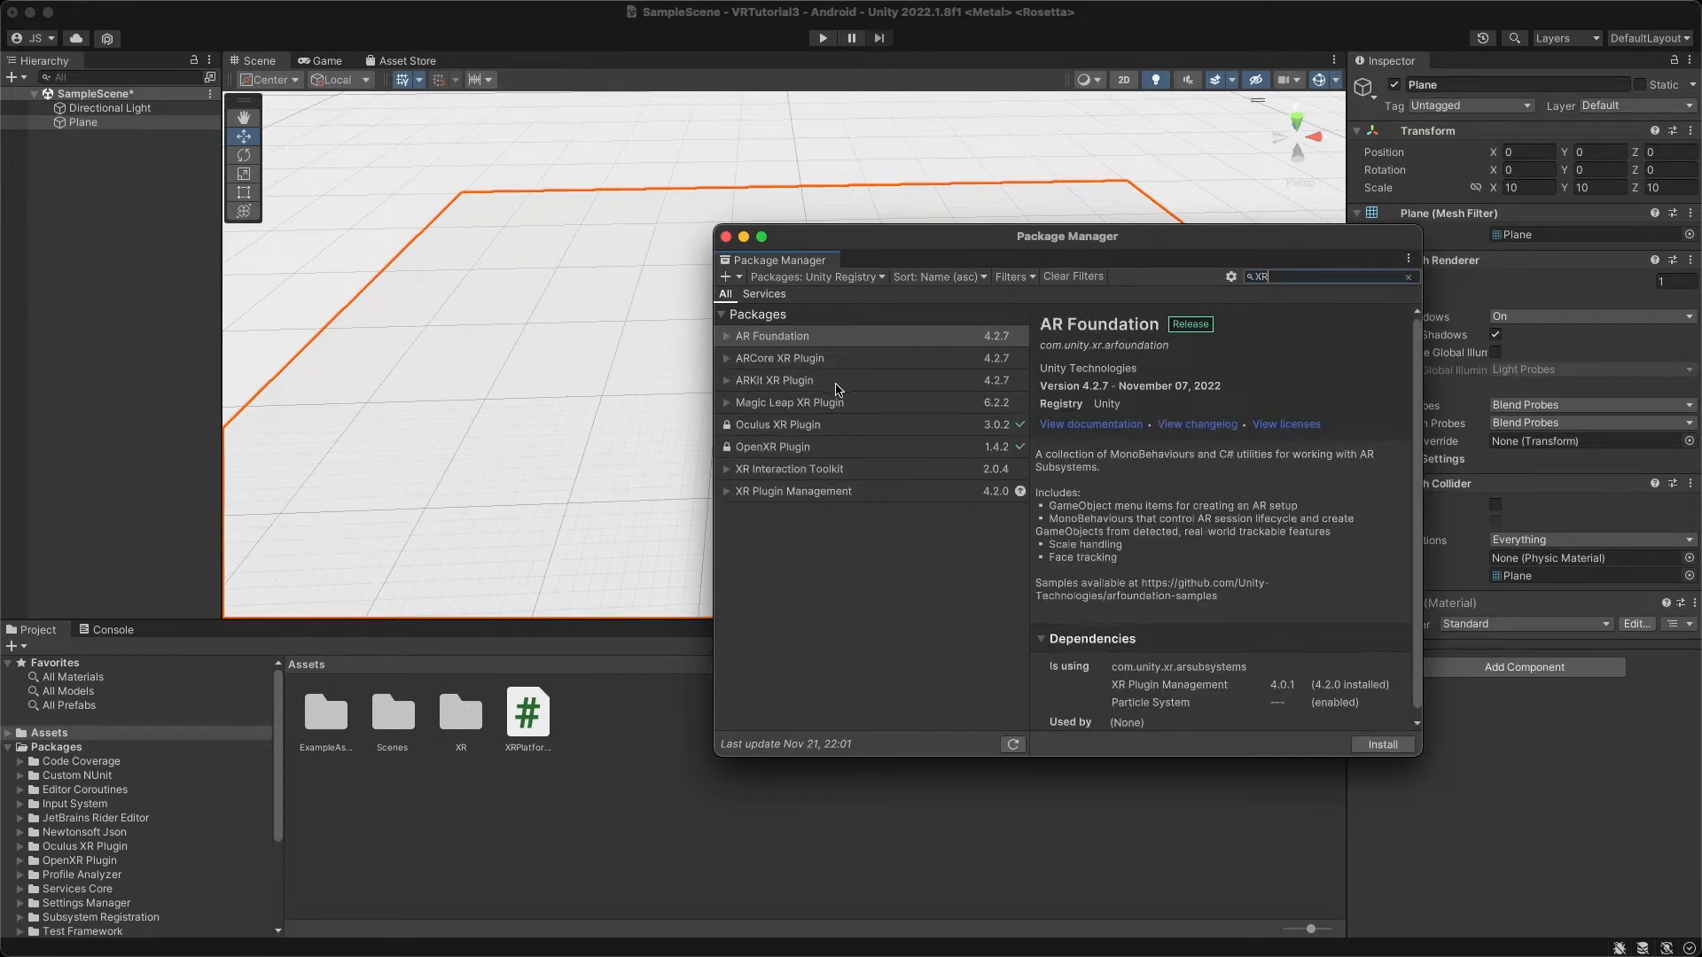
Update the XR Plugin Management package to 4.2.1 and import its Example XR Management implementation sample.
click(988, 495)
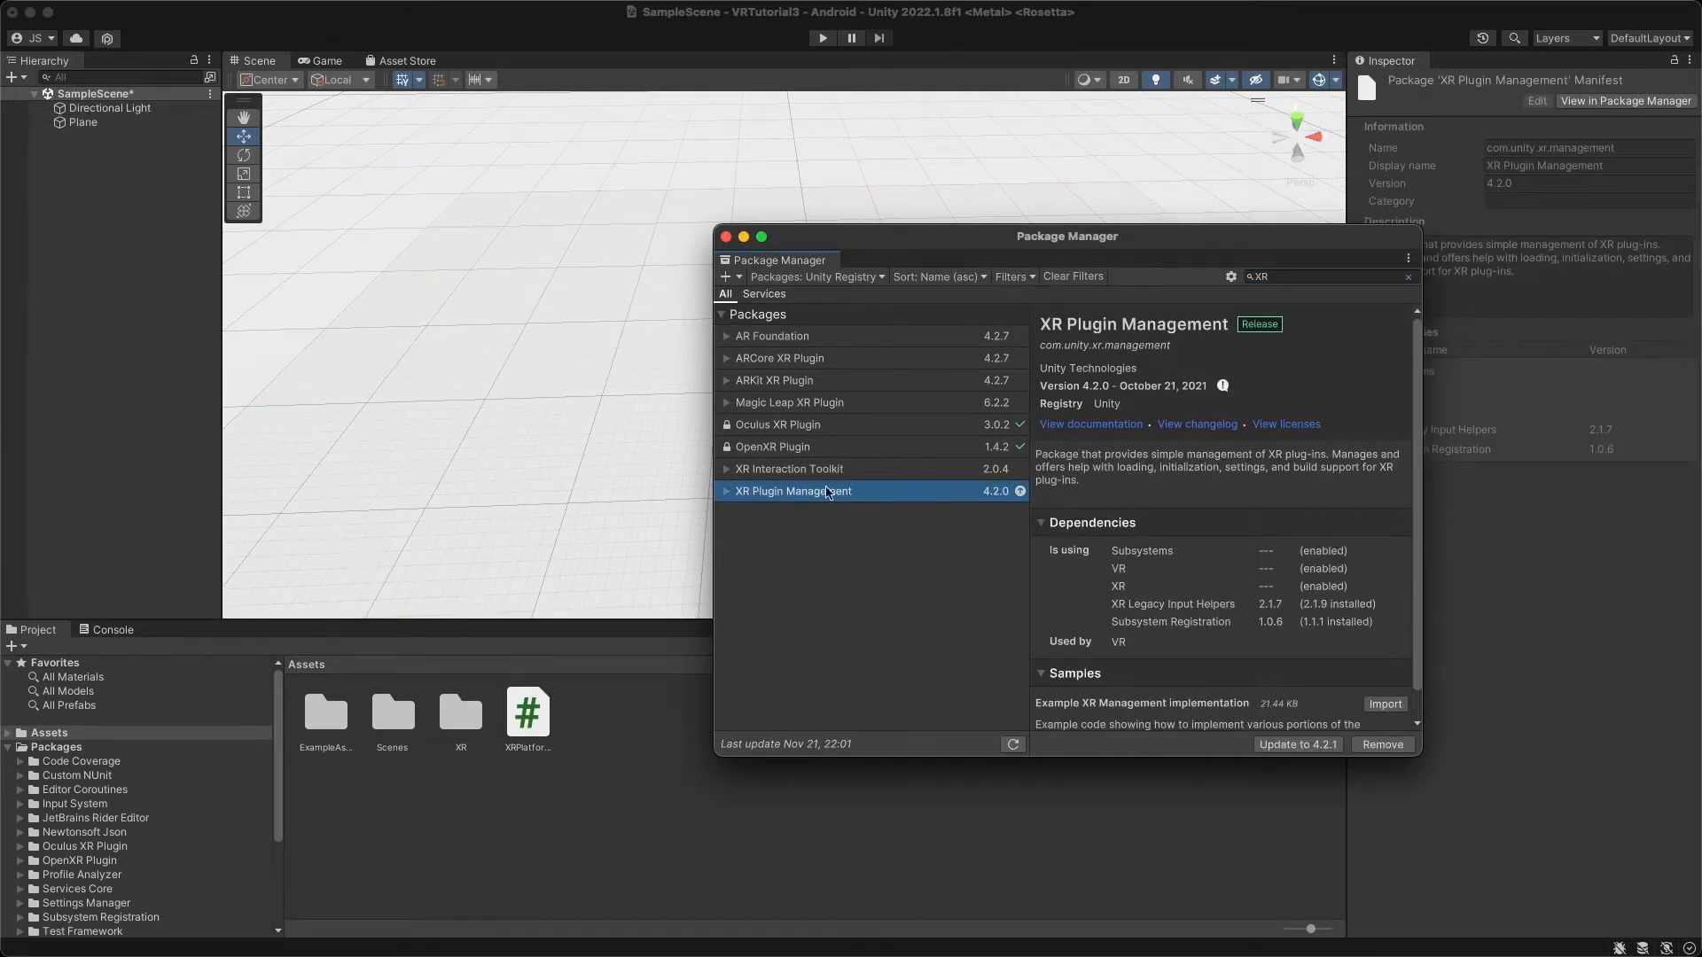
click(1294, 745)
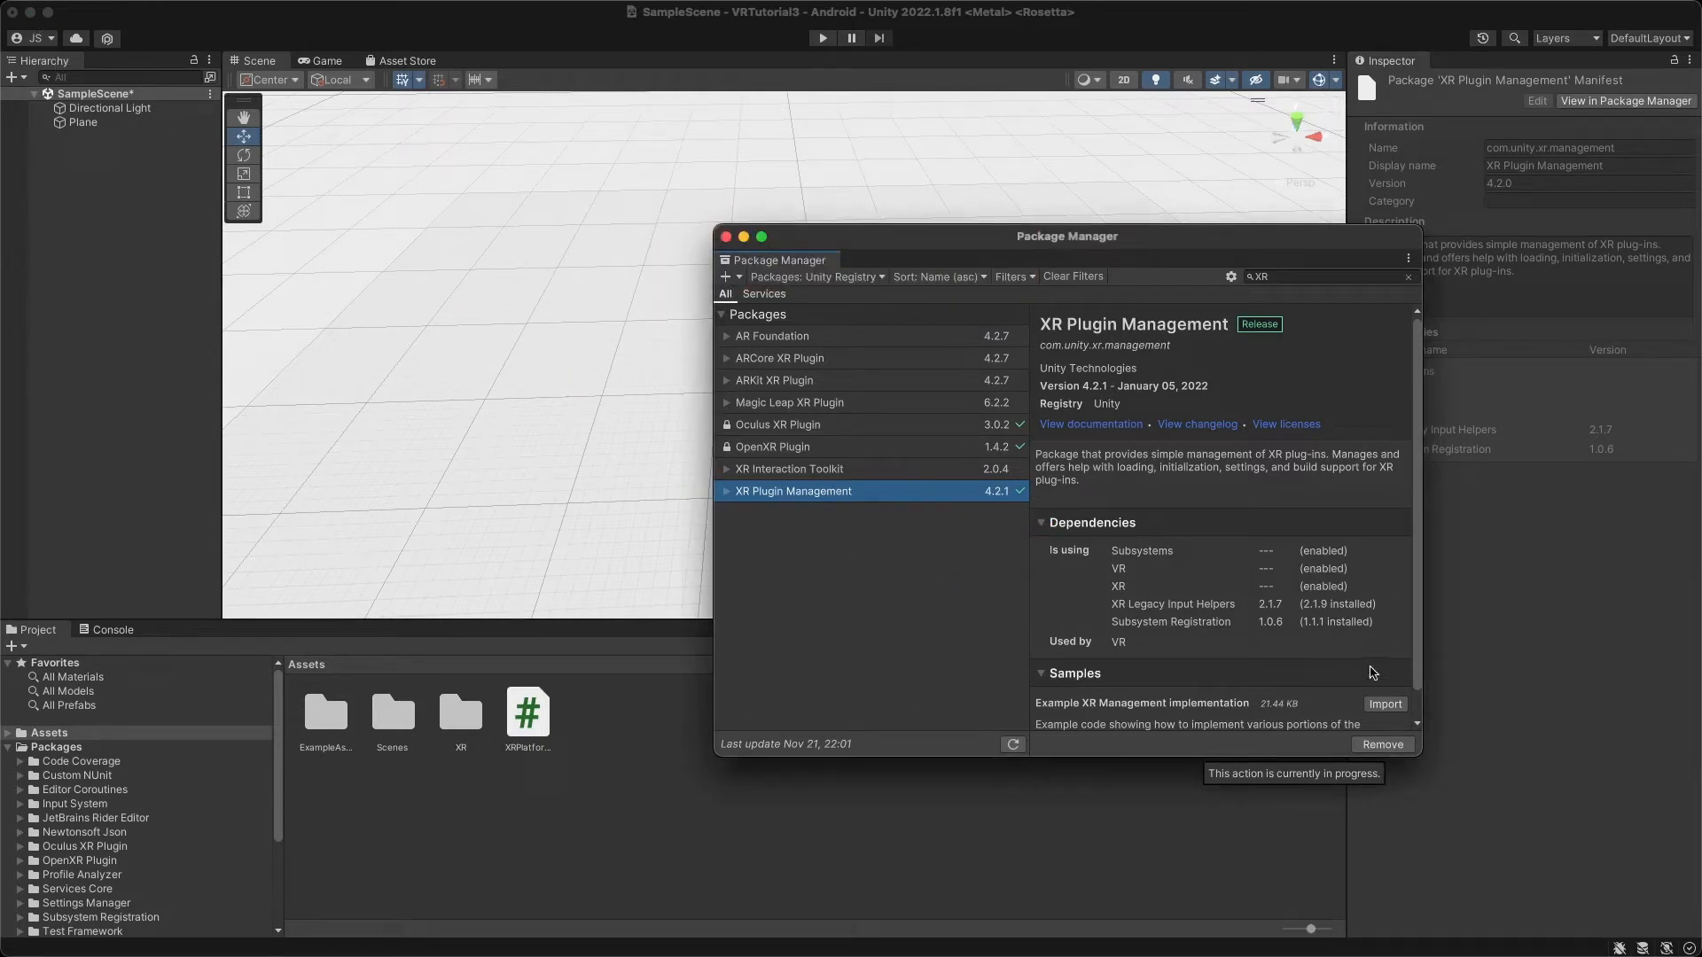
scroll(1285, 673, down, 1)
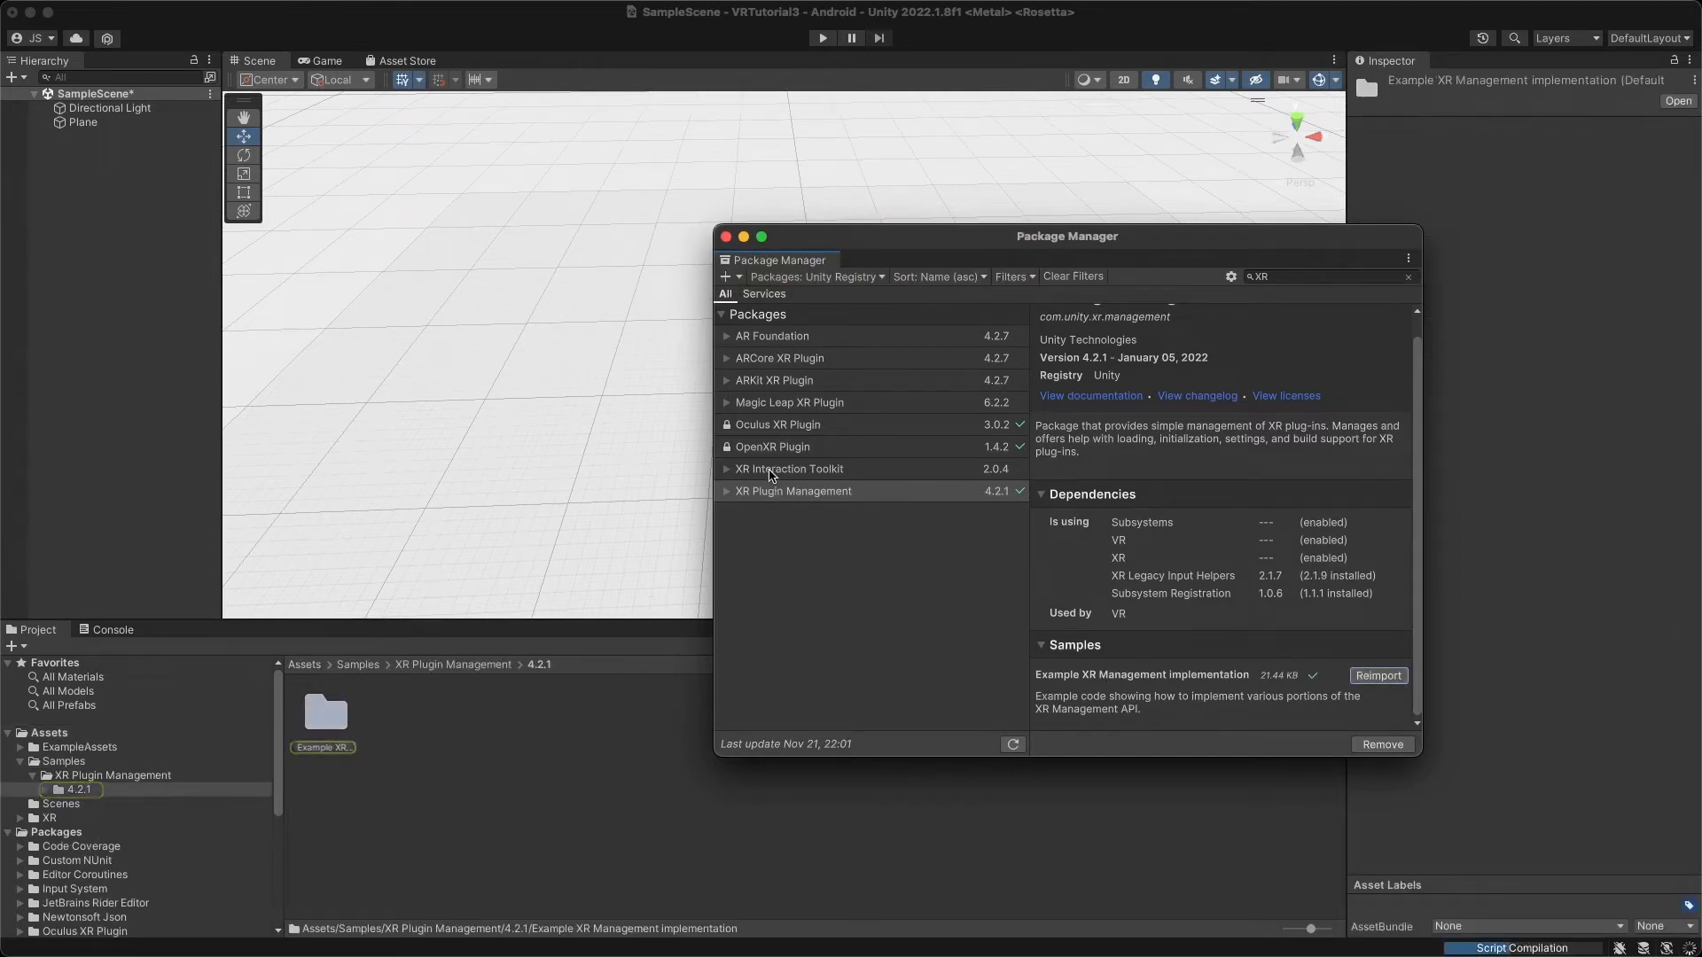
Install the XR Interaction Toolkit 2.0.4 package and decline the XR InteractionLayerMask update.
click(772, 471)
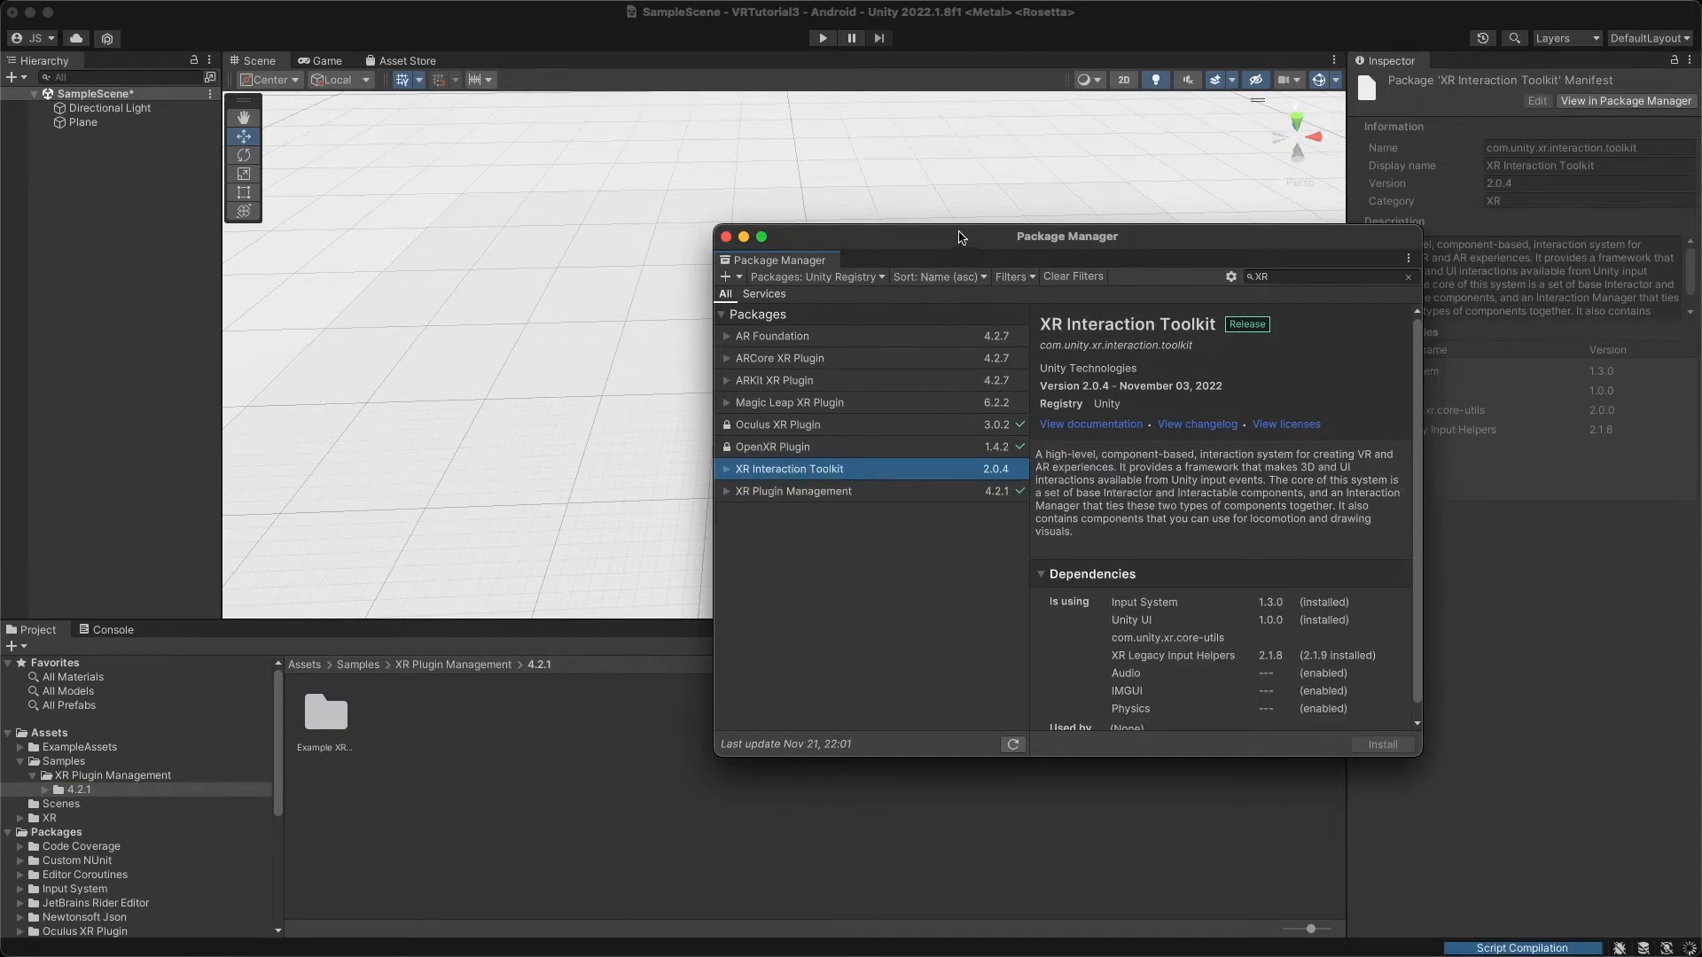
drag(960, 238, 696, 218)
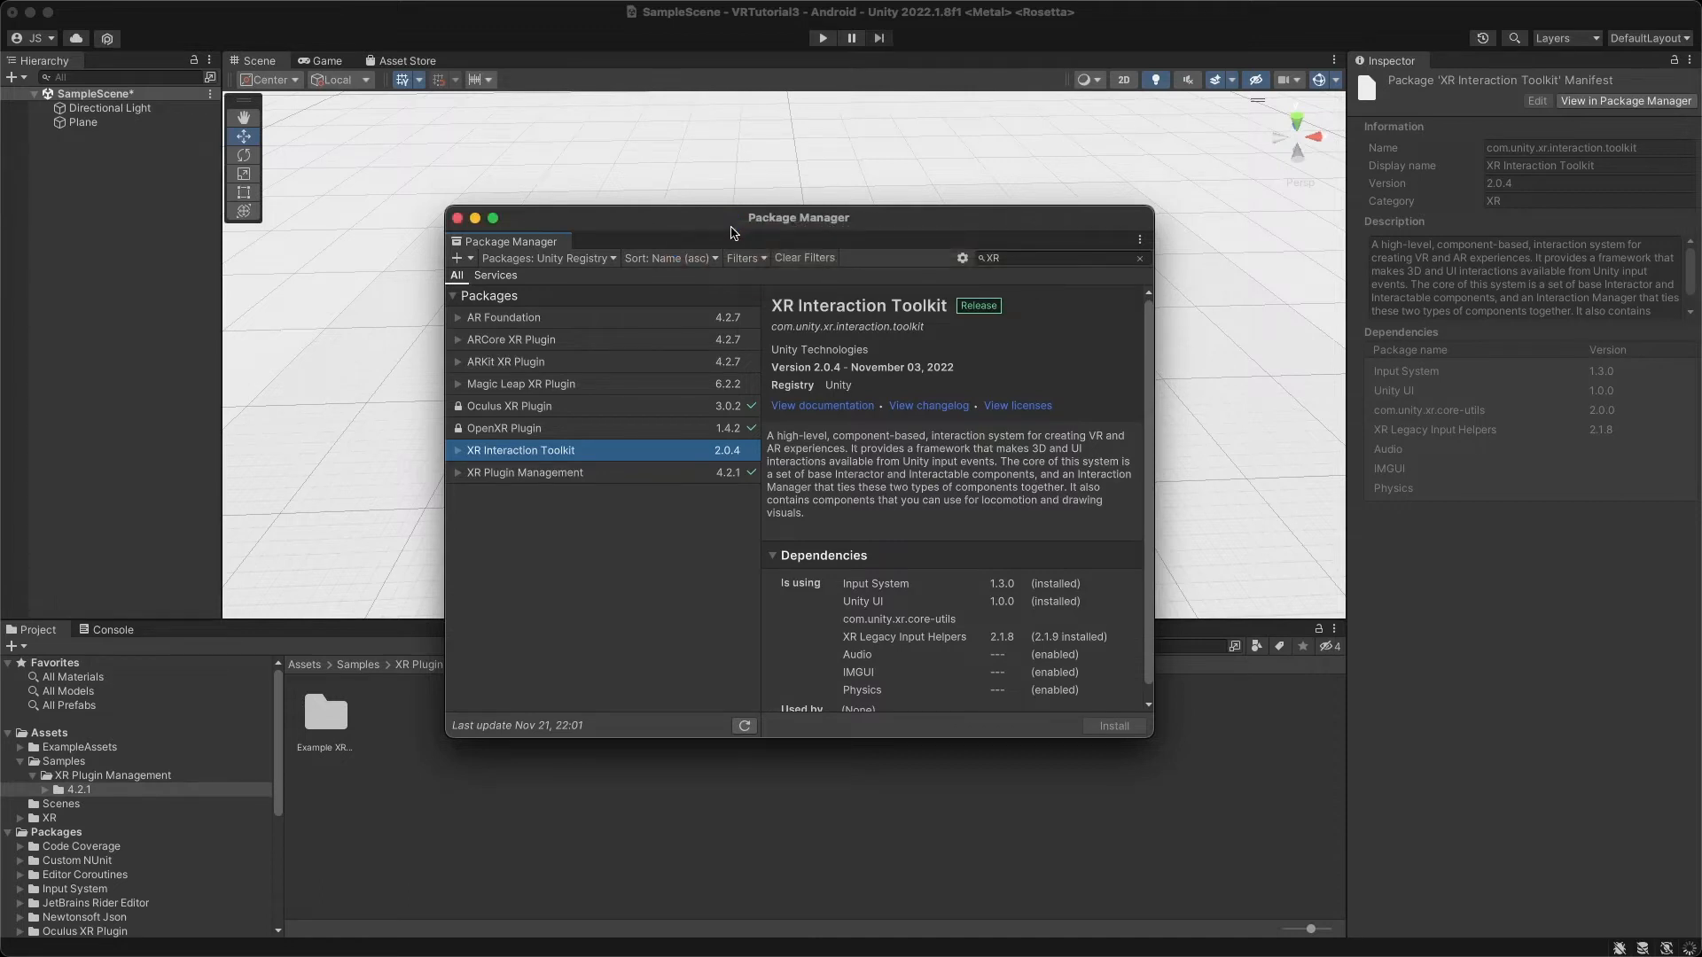
click(551, 474)
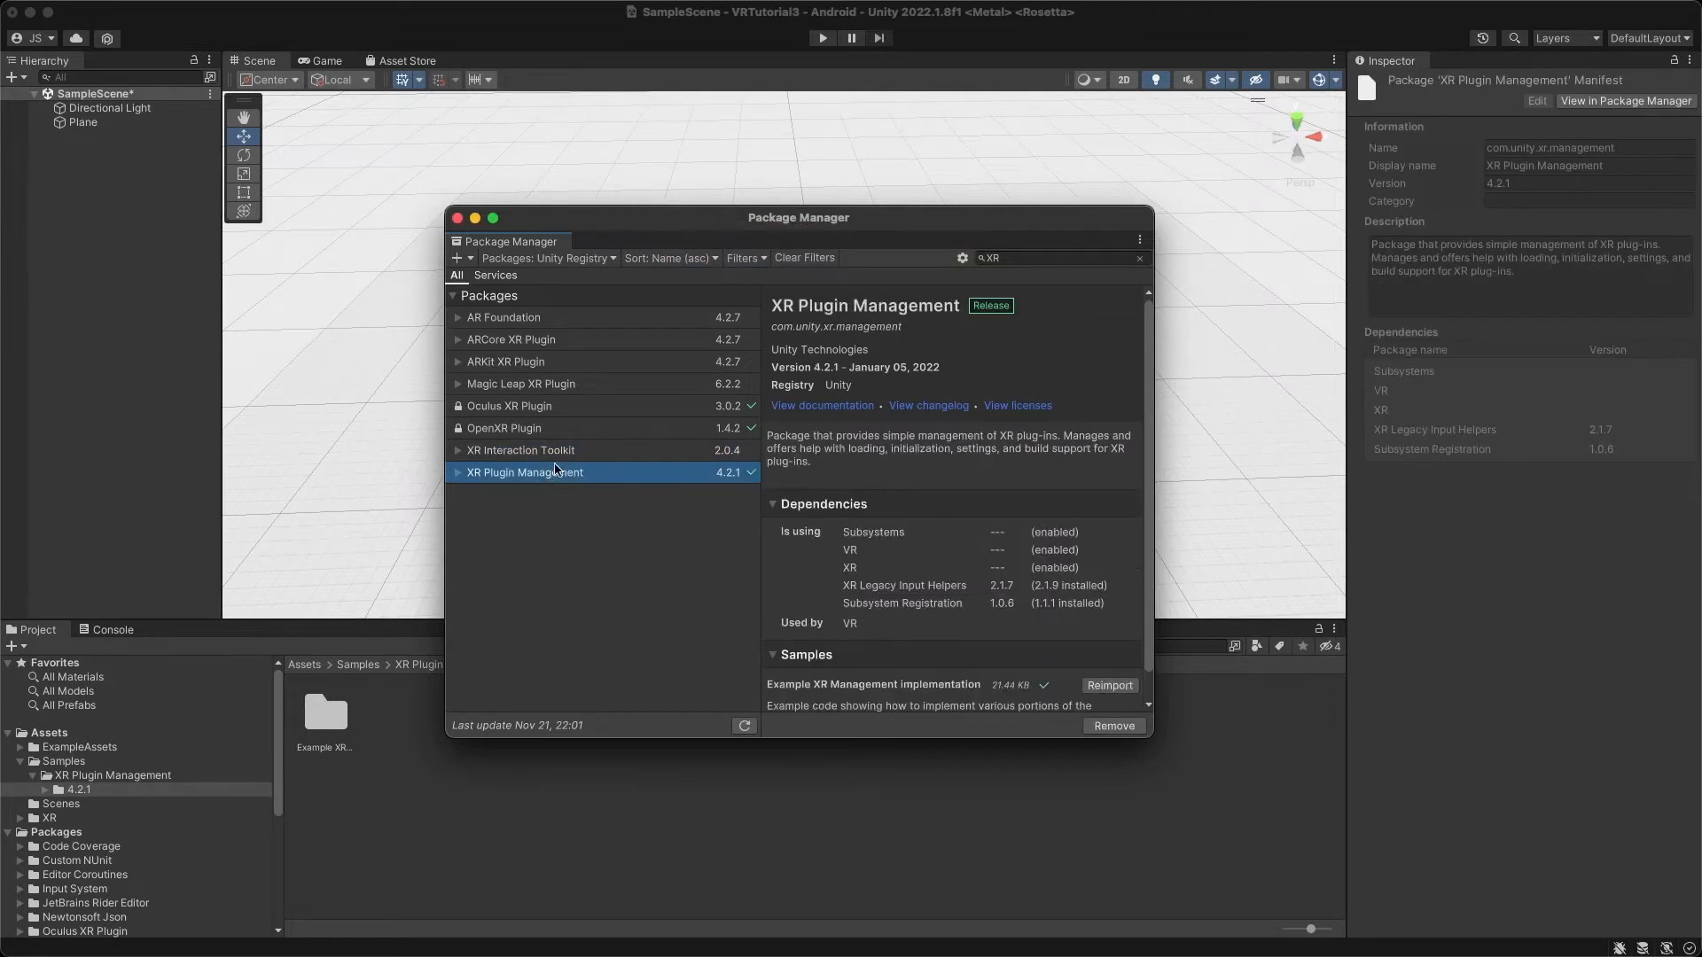
click(576, 452)
click(1114, 726)
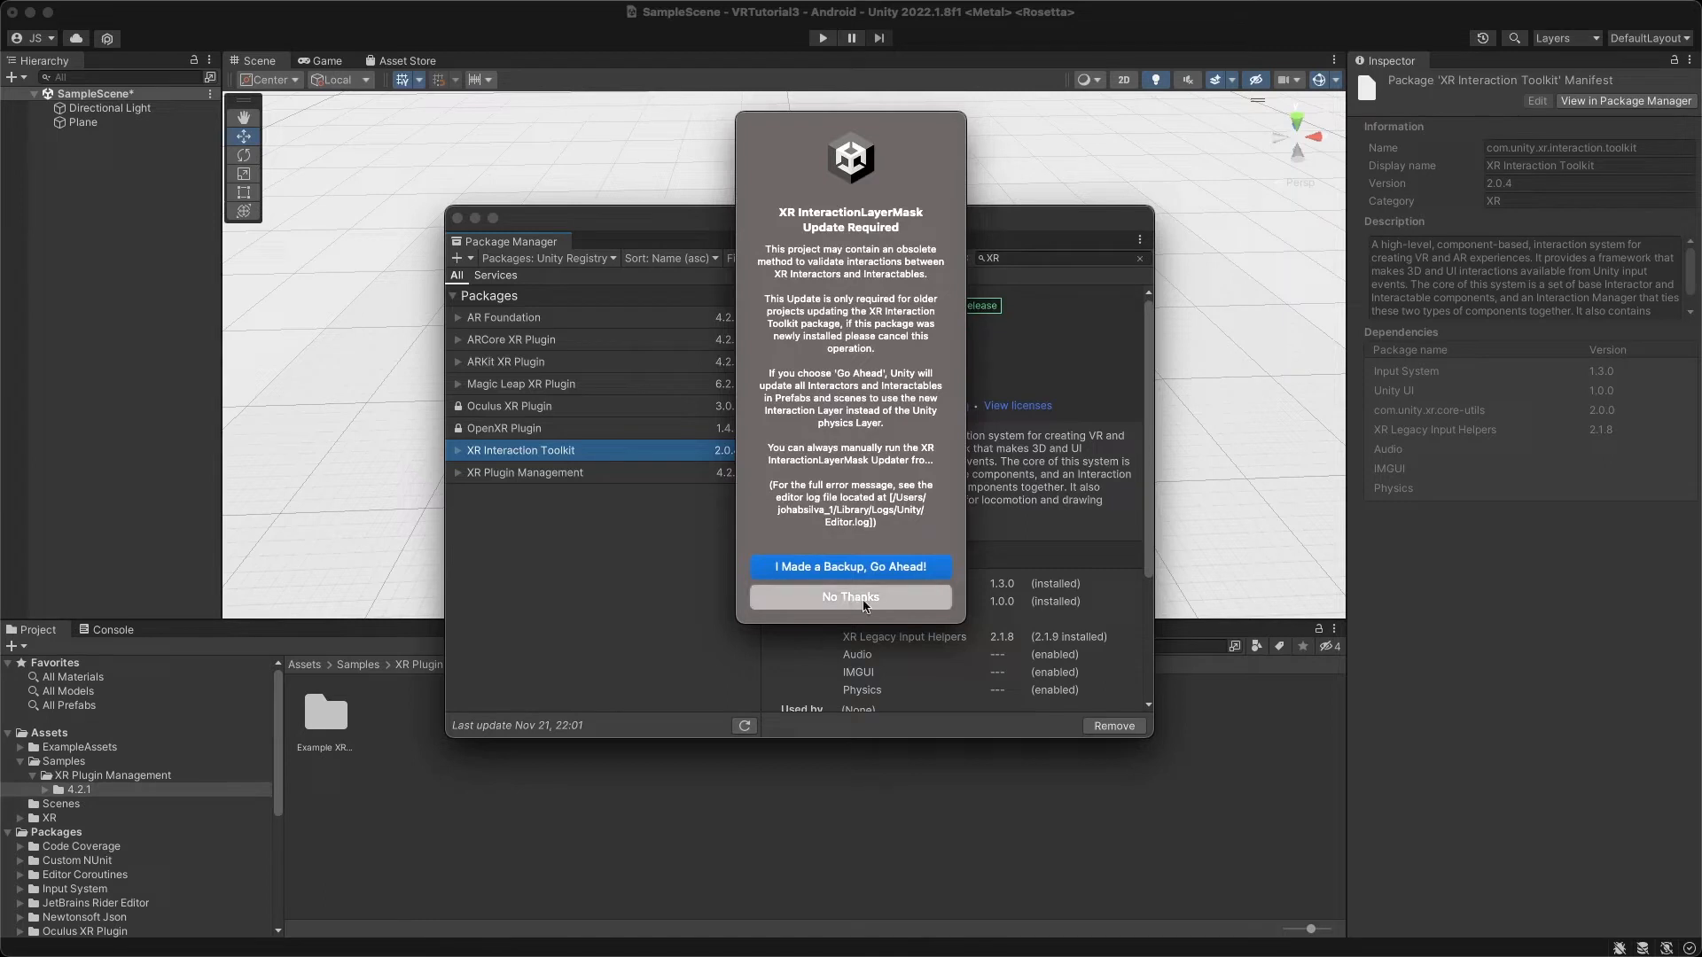
click(884, 598)
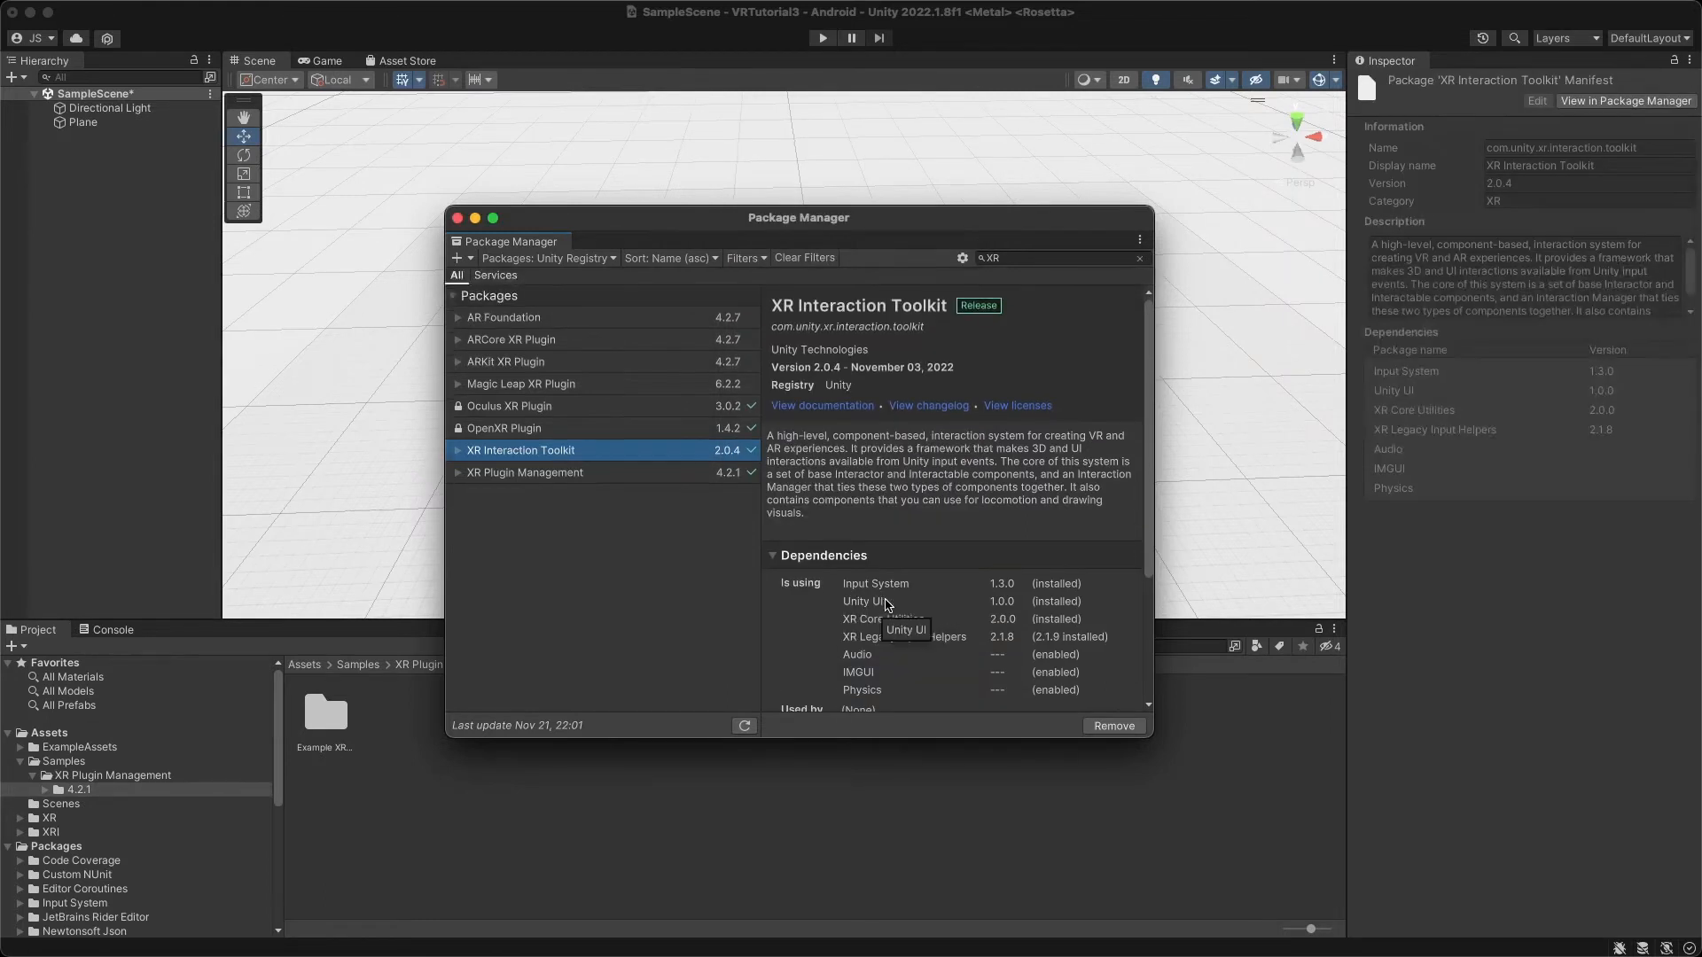
Import the Controller, Meshing Subsystem Feature and Intercept Feature samples of the OpenXR Plugin package.
click(581, 430)
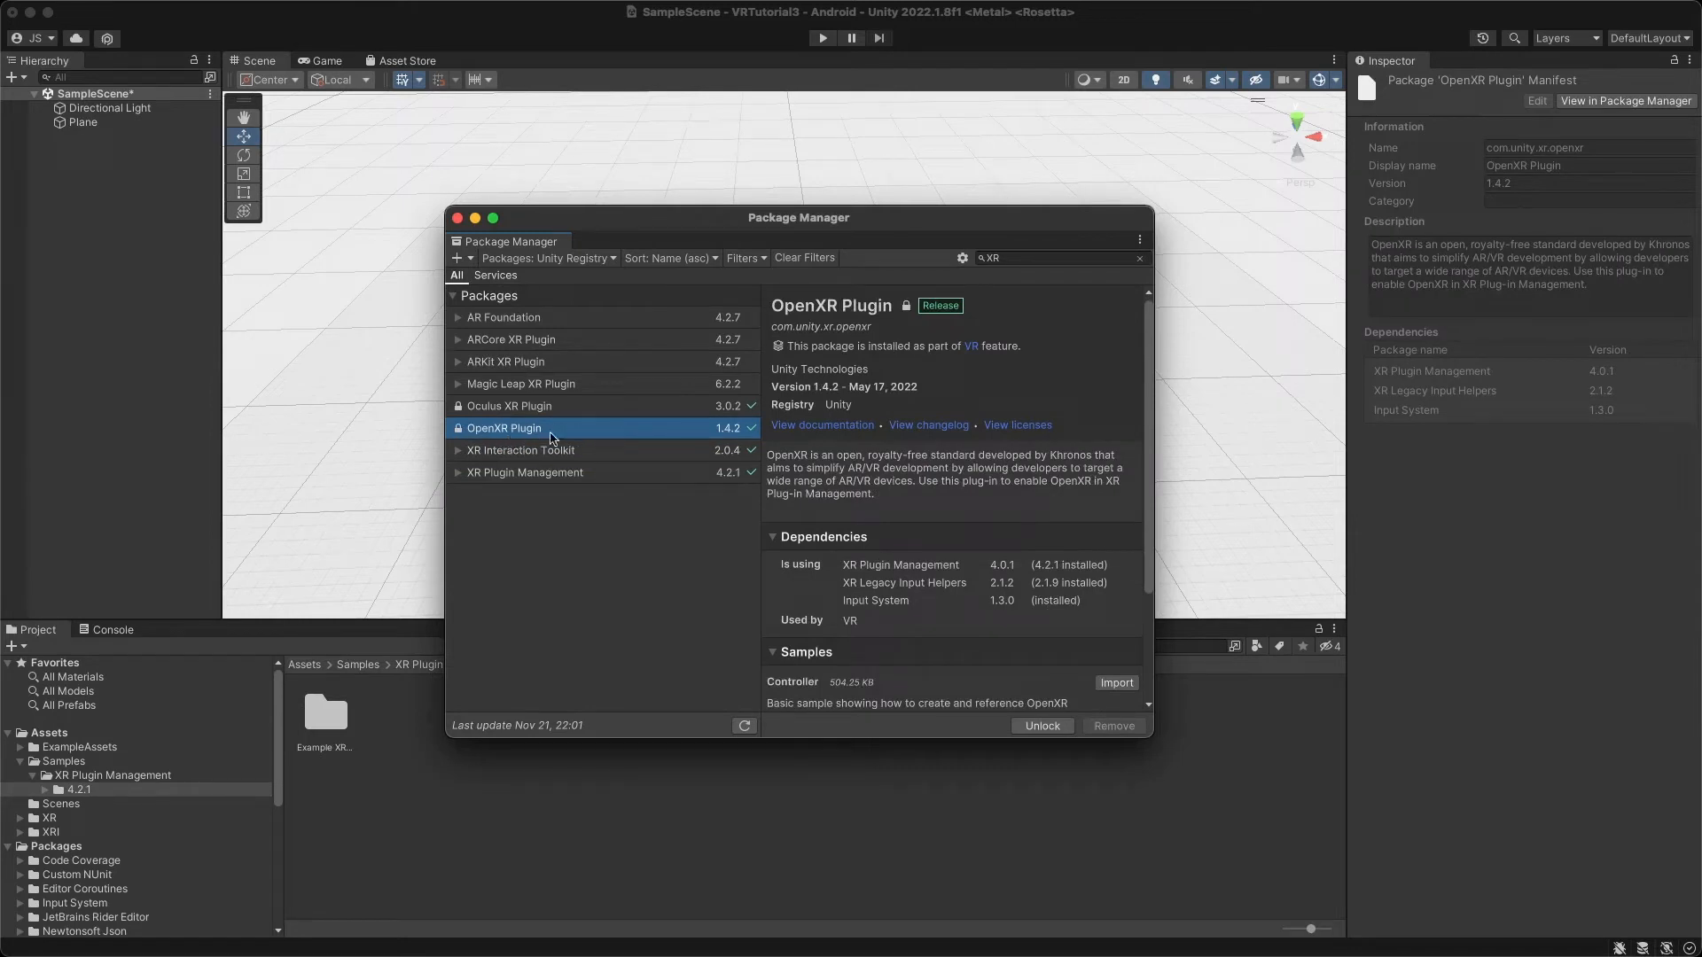
scroll(966, 552, down, 1)
scroll(966, 551, down, 1)
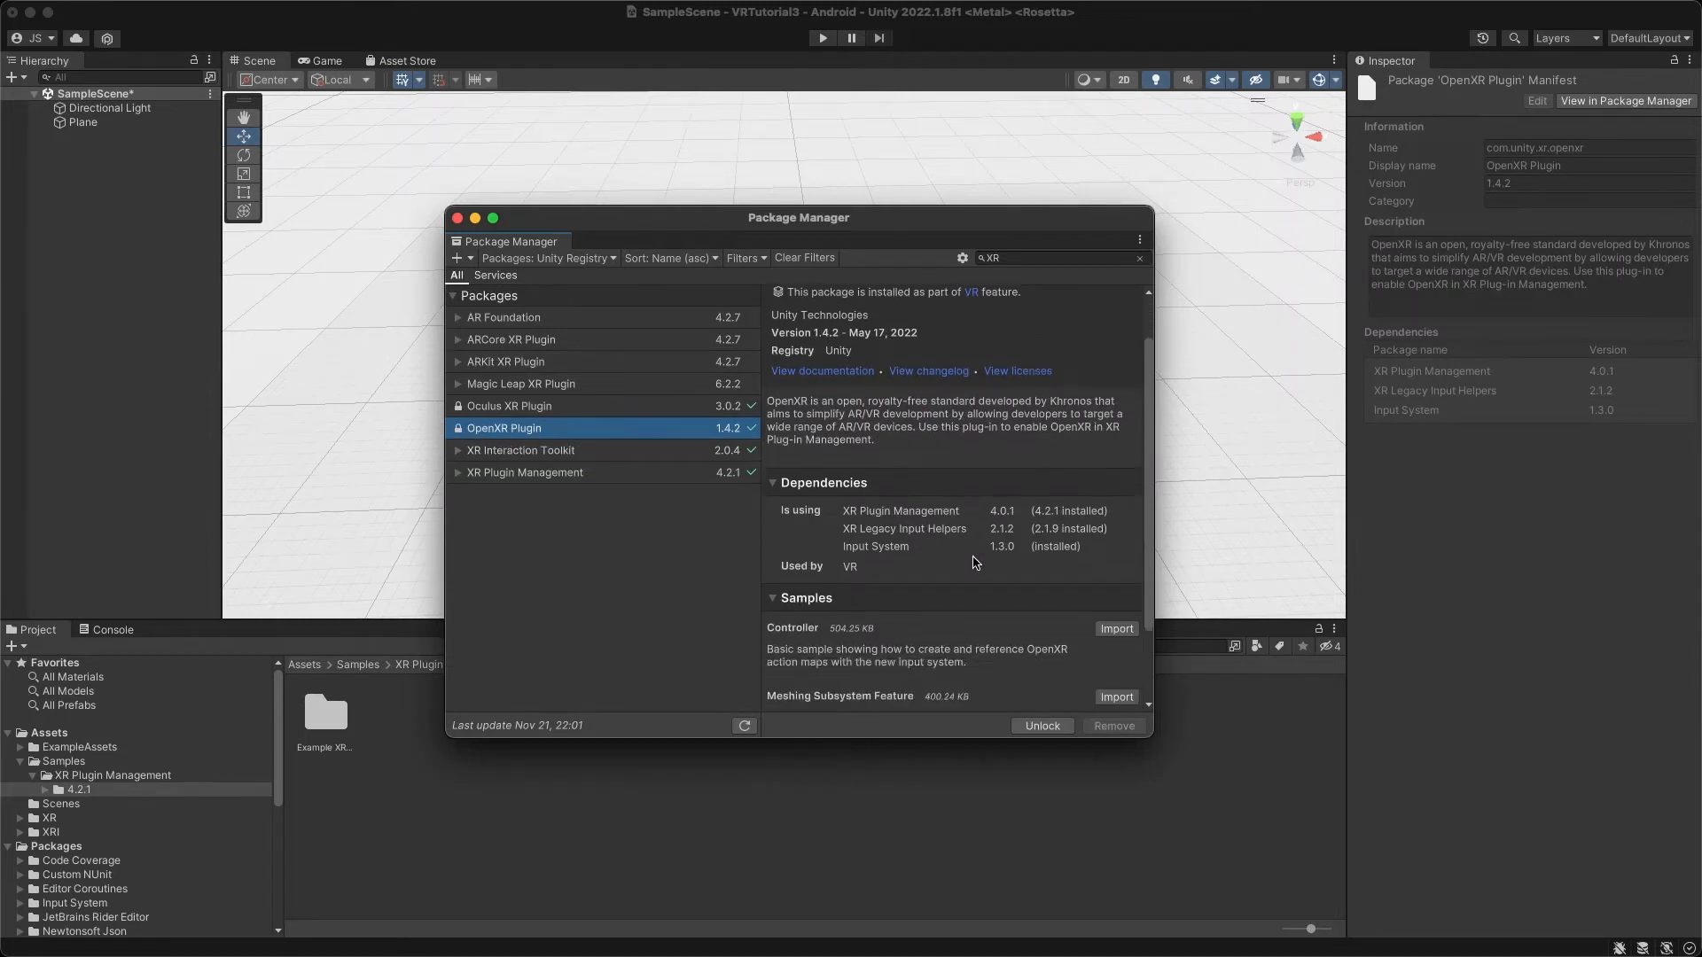
click(1117, 629)
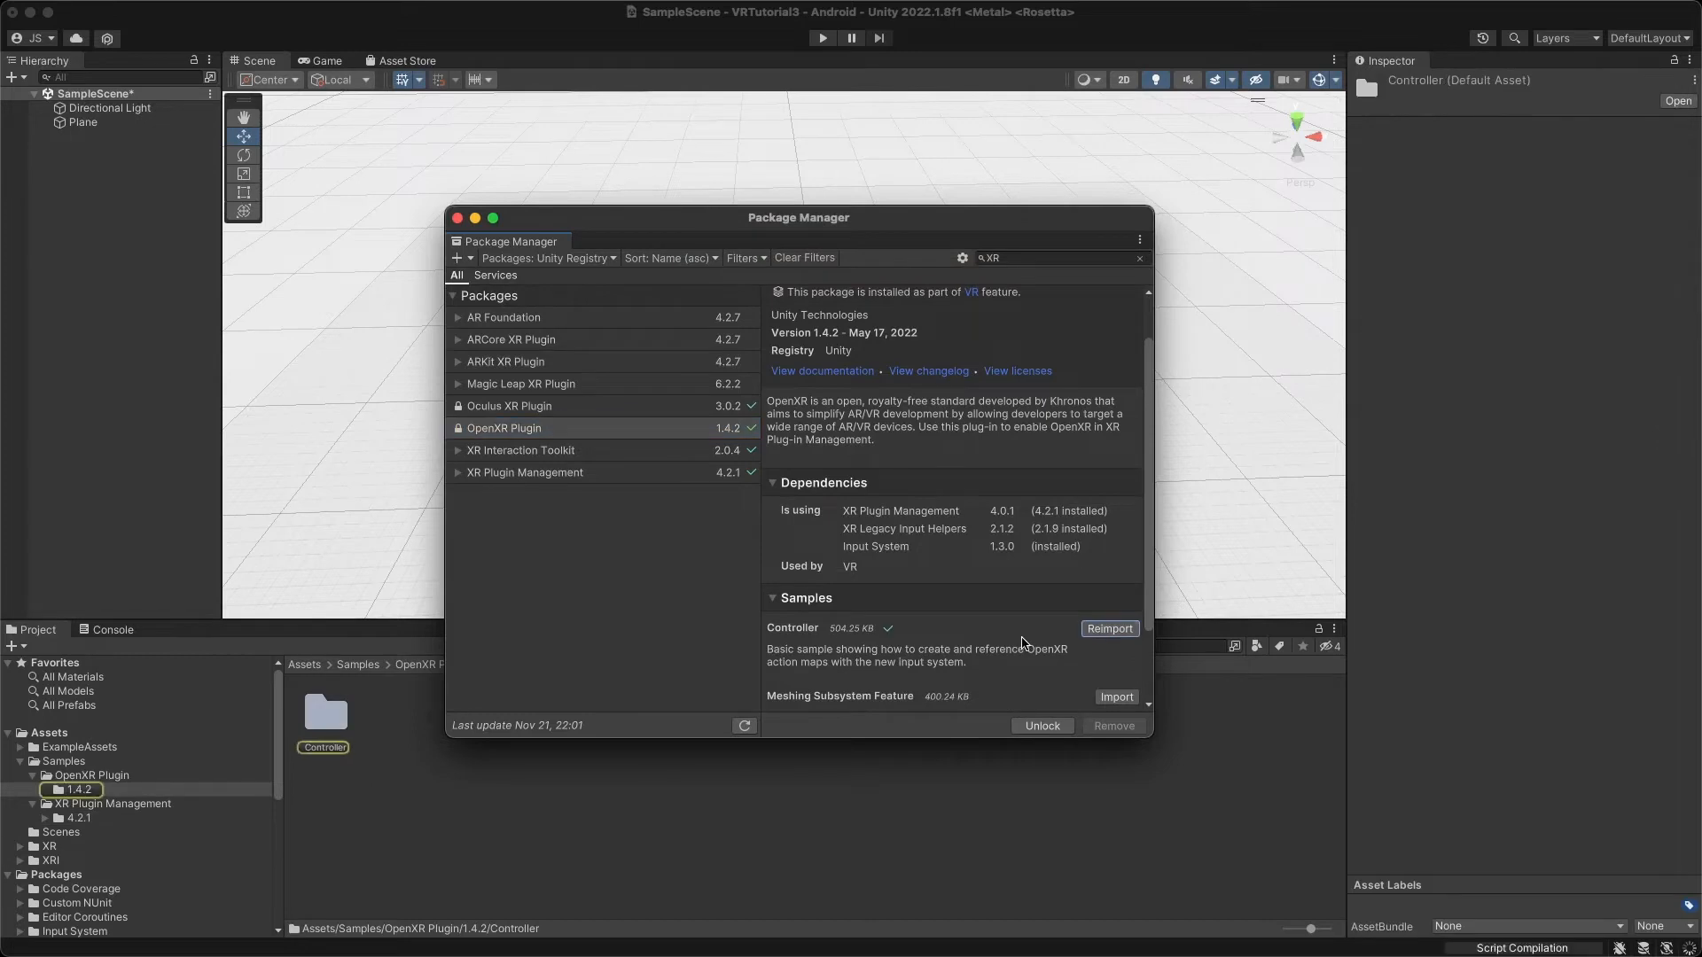
scroll(1088, 662, down, 1)
scroll(1088, 662, down, 2)
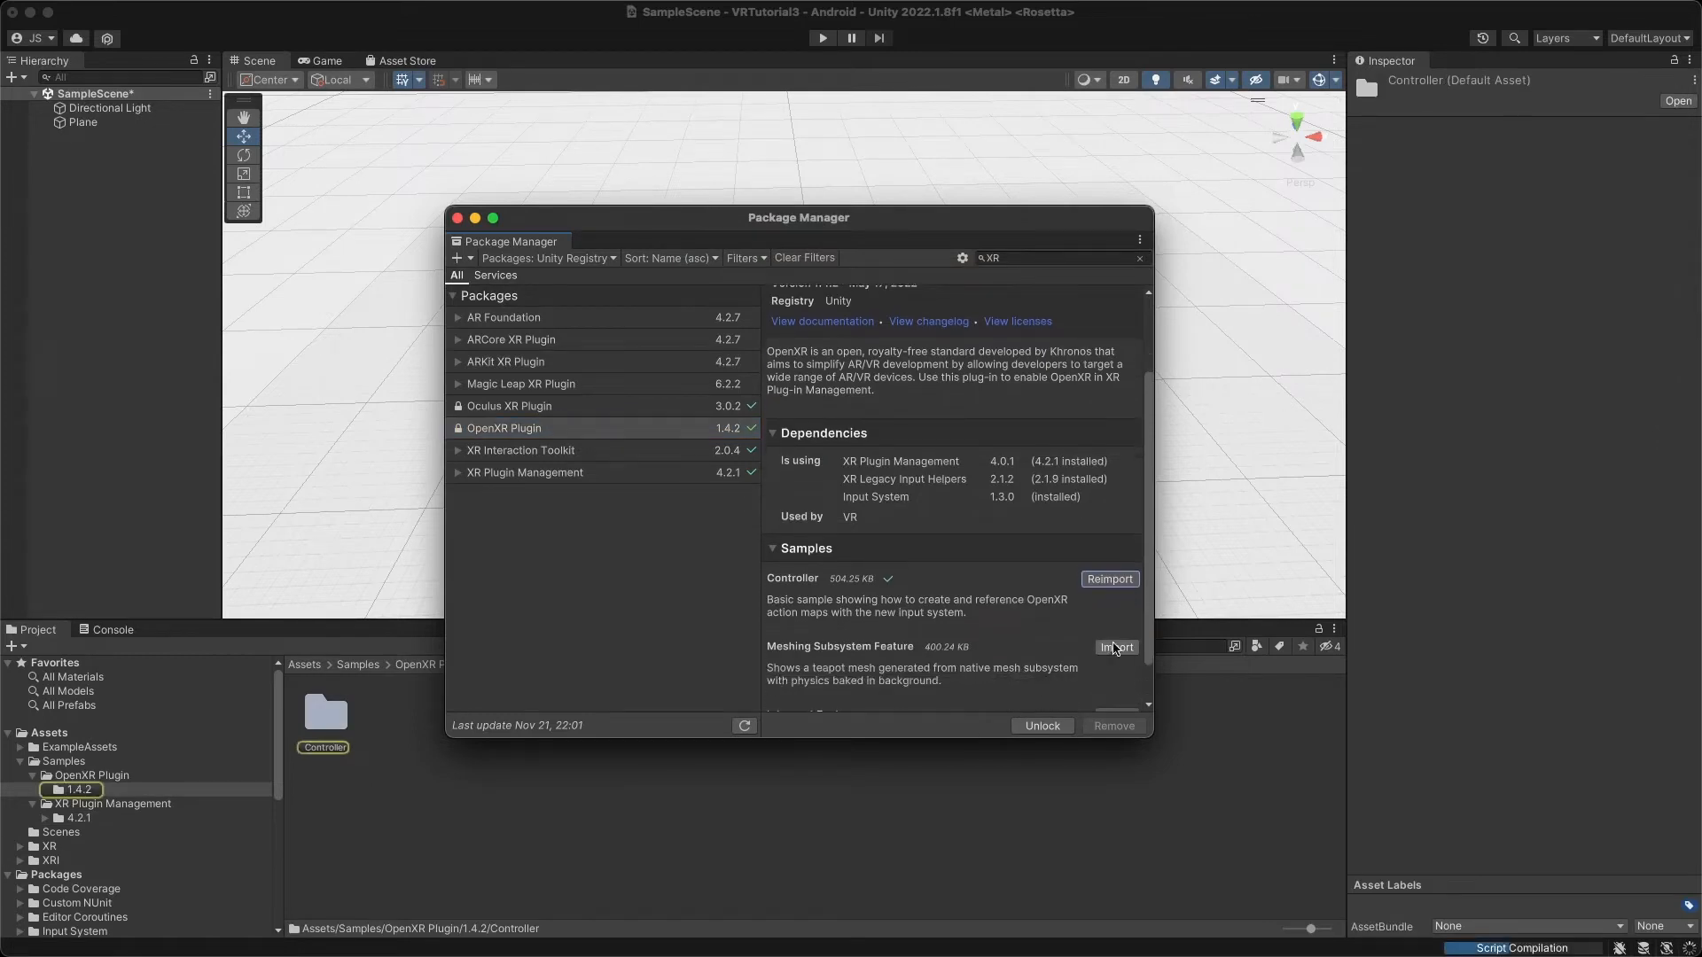
scroll(983, 647, down, 2)
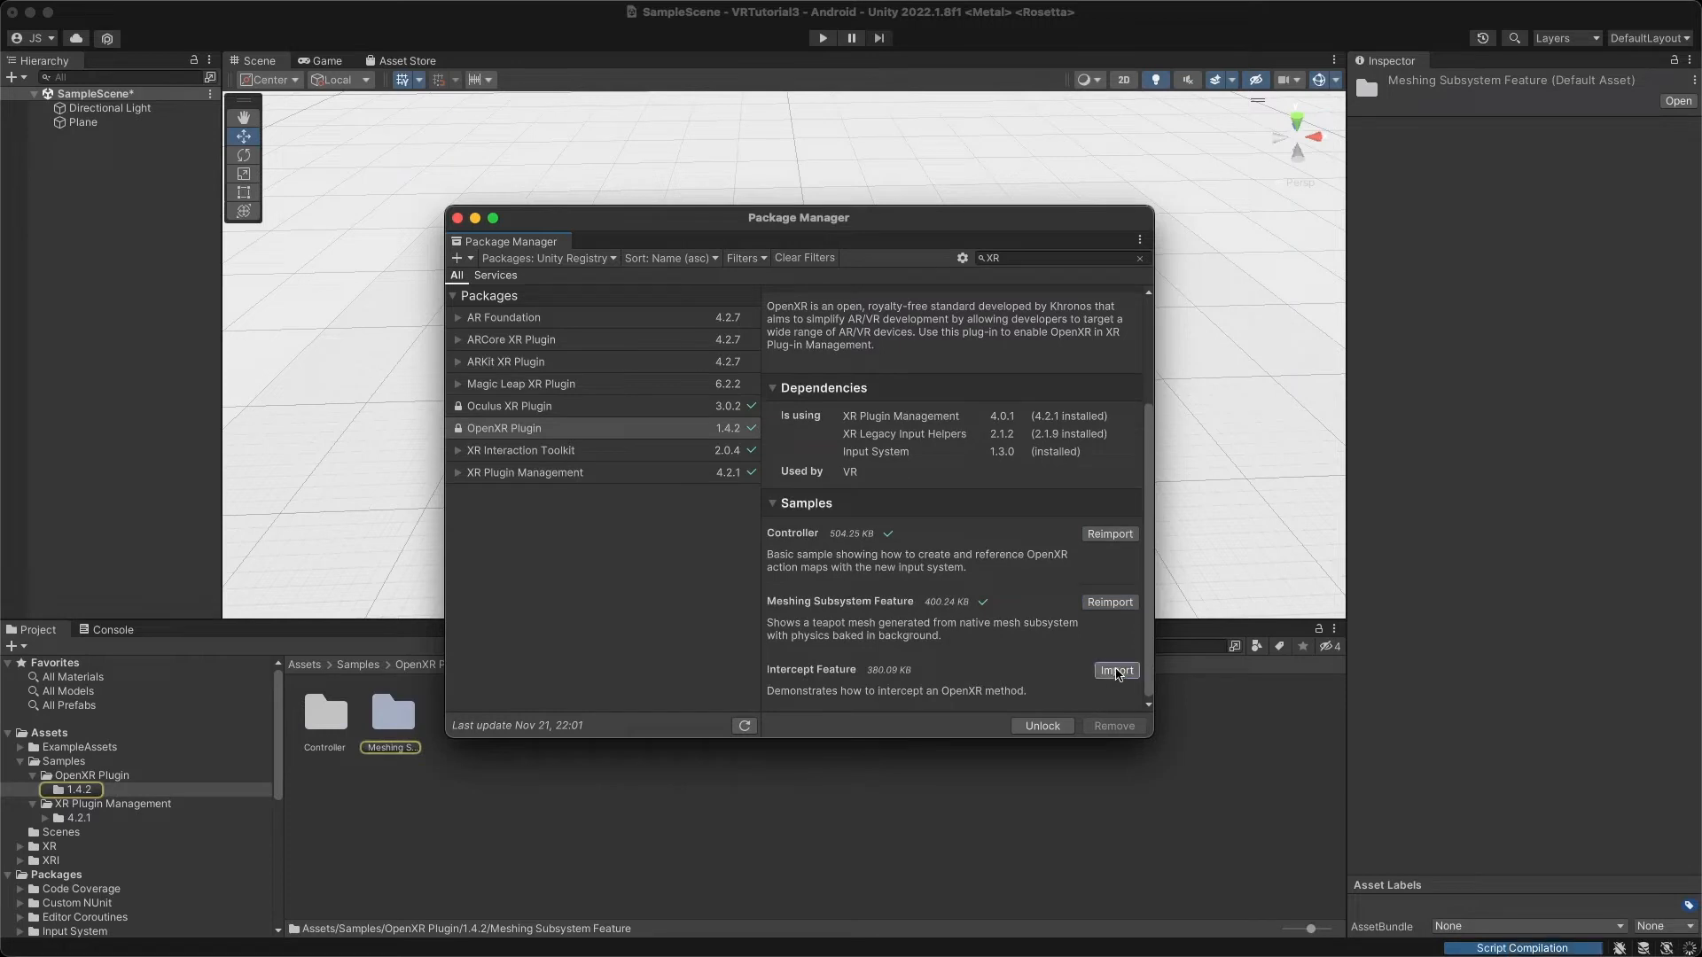
click(1115, 671)
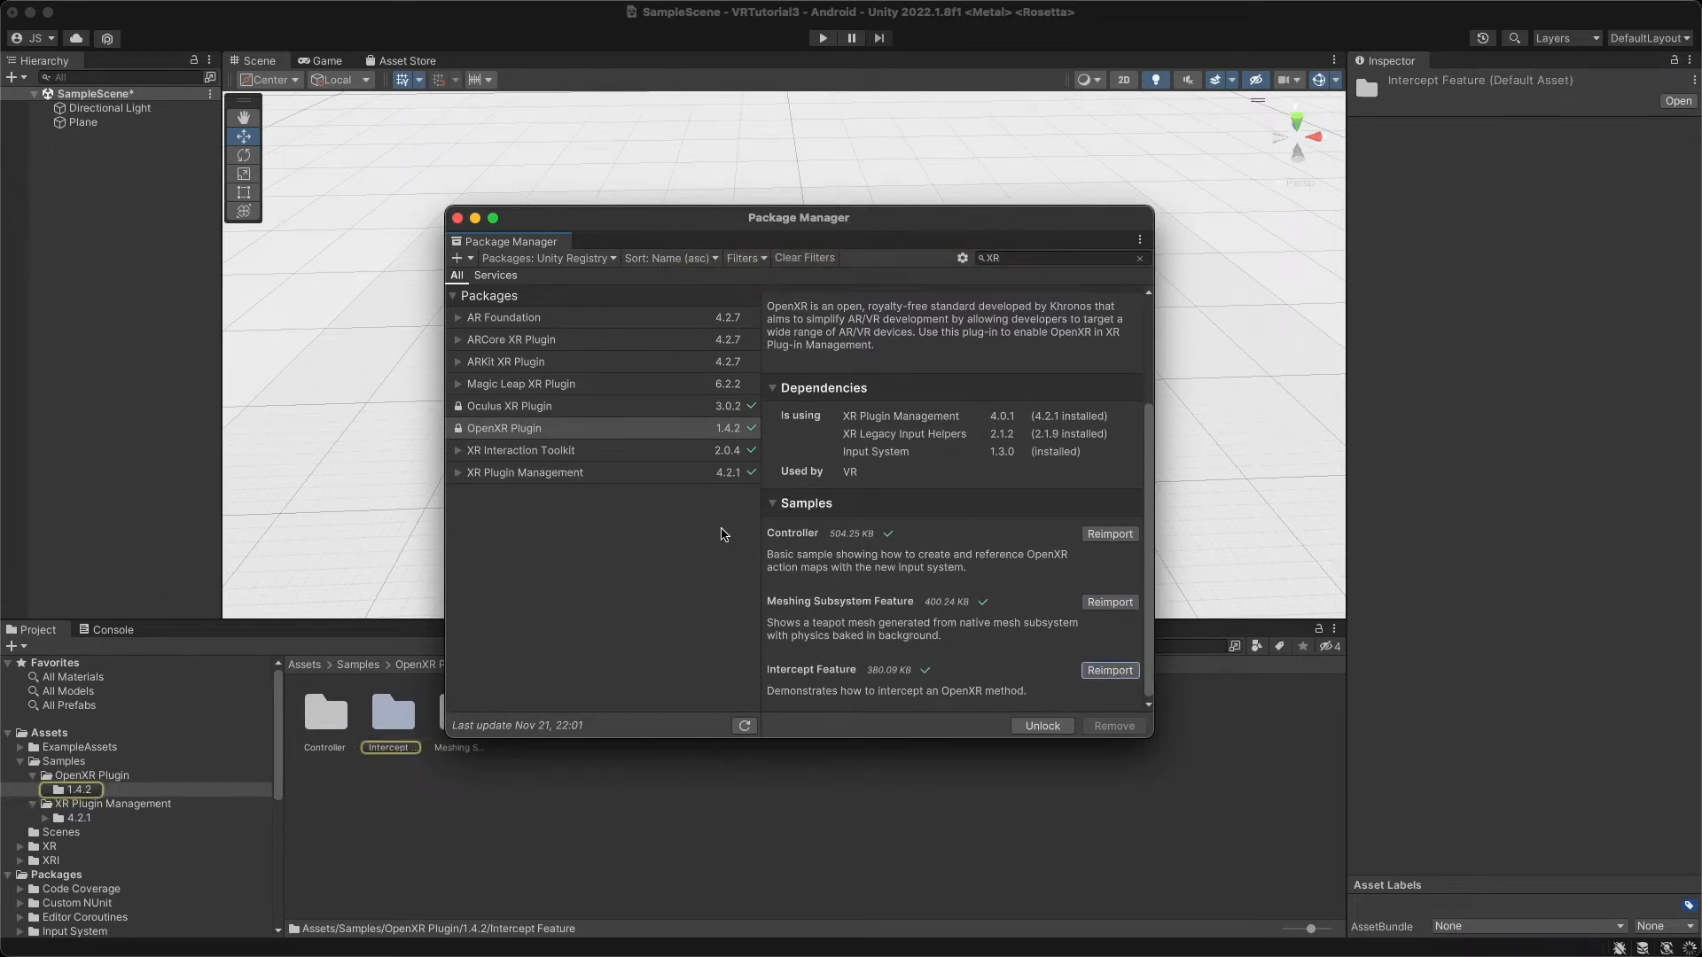
Unlock the Oculus XR Plugin package and restart the editor, saving the changes to SampleScene.
click(537, 409)
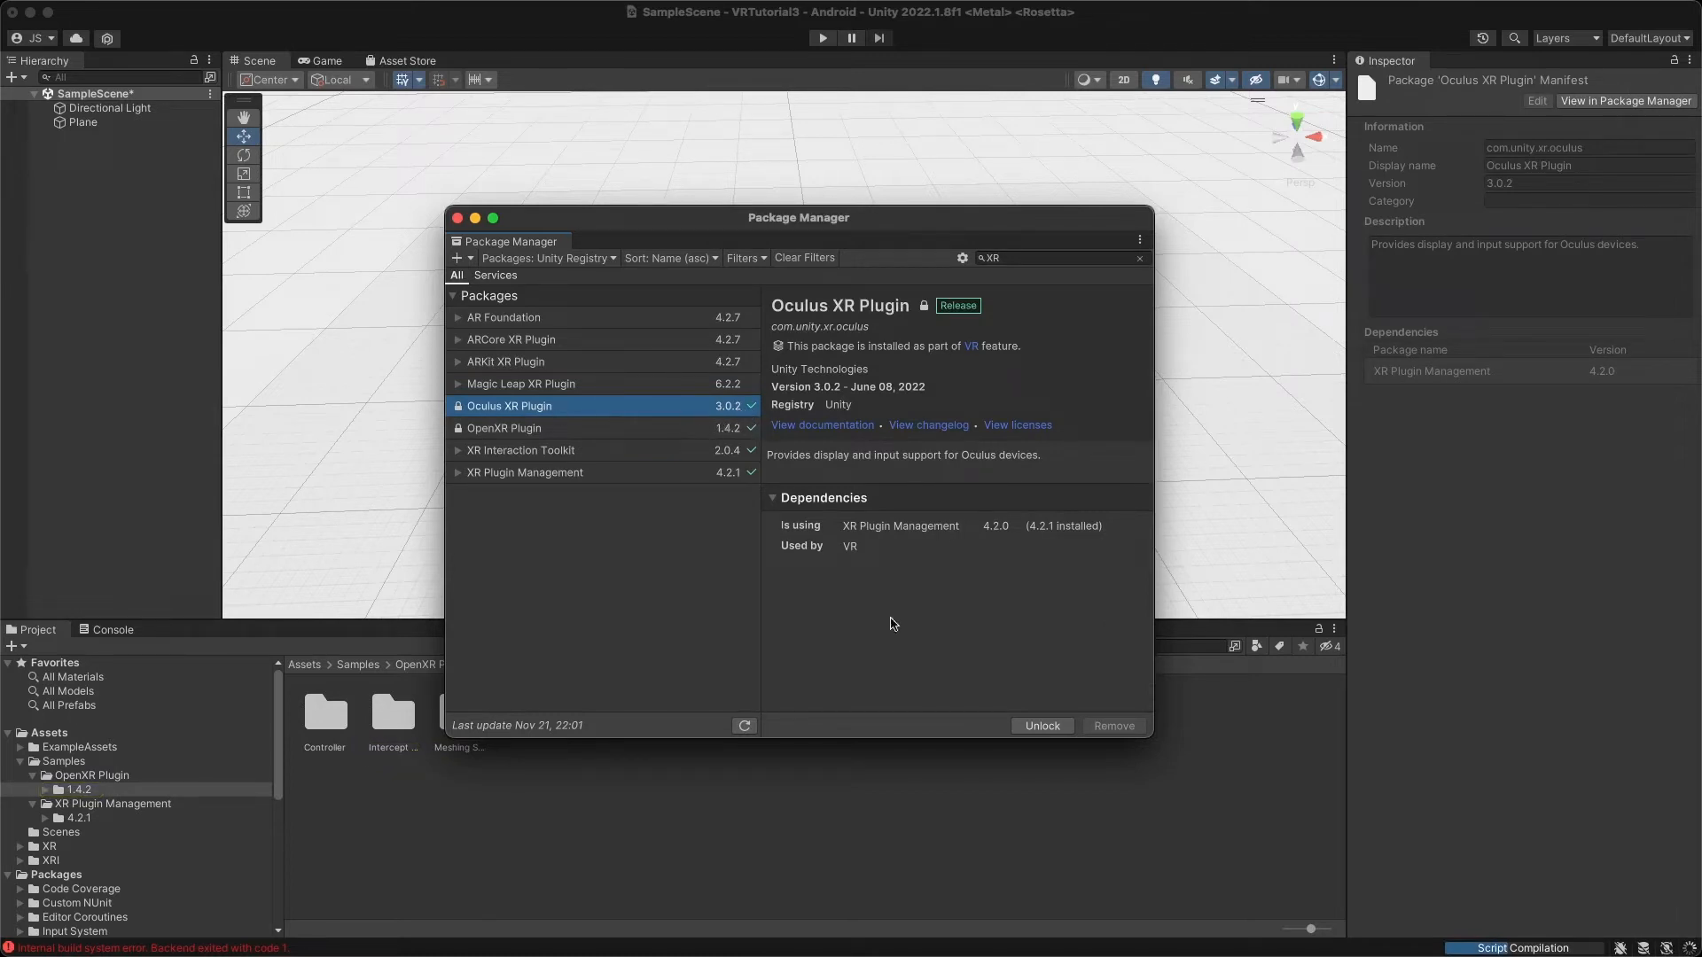
click(1041, 725)
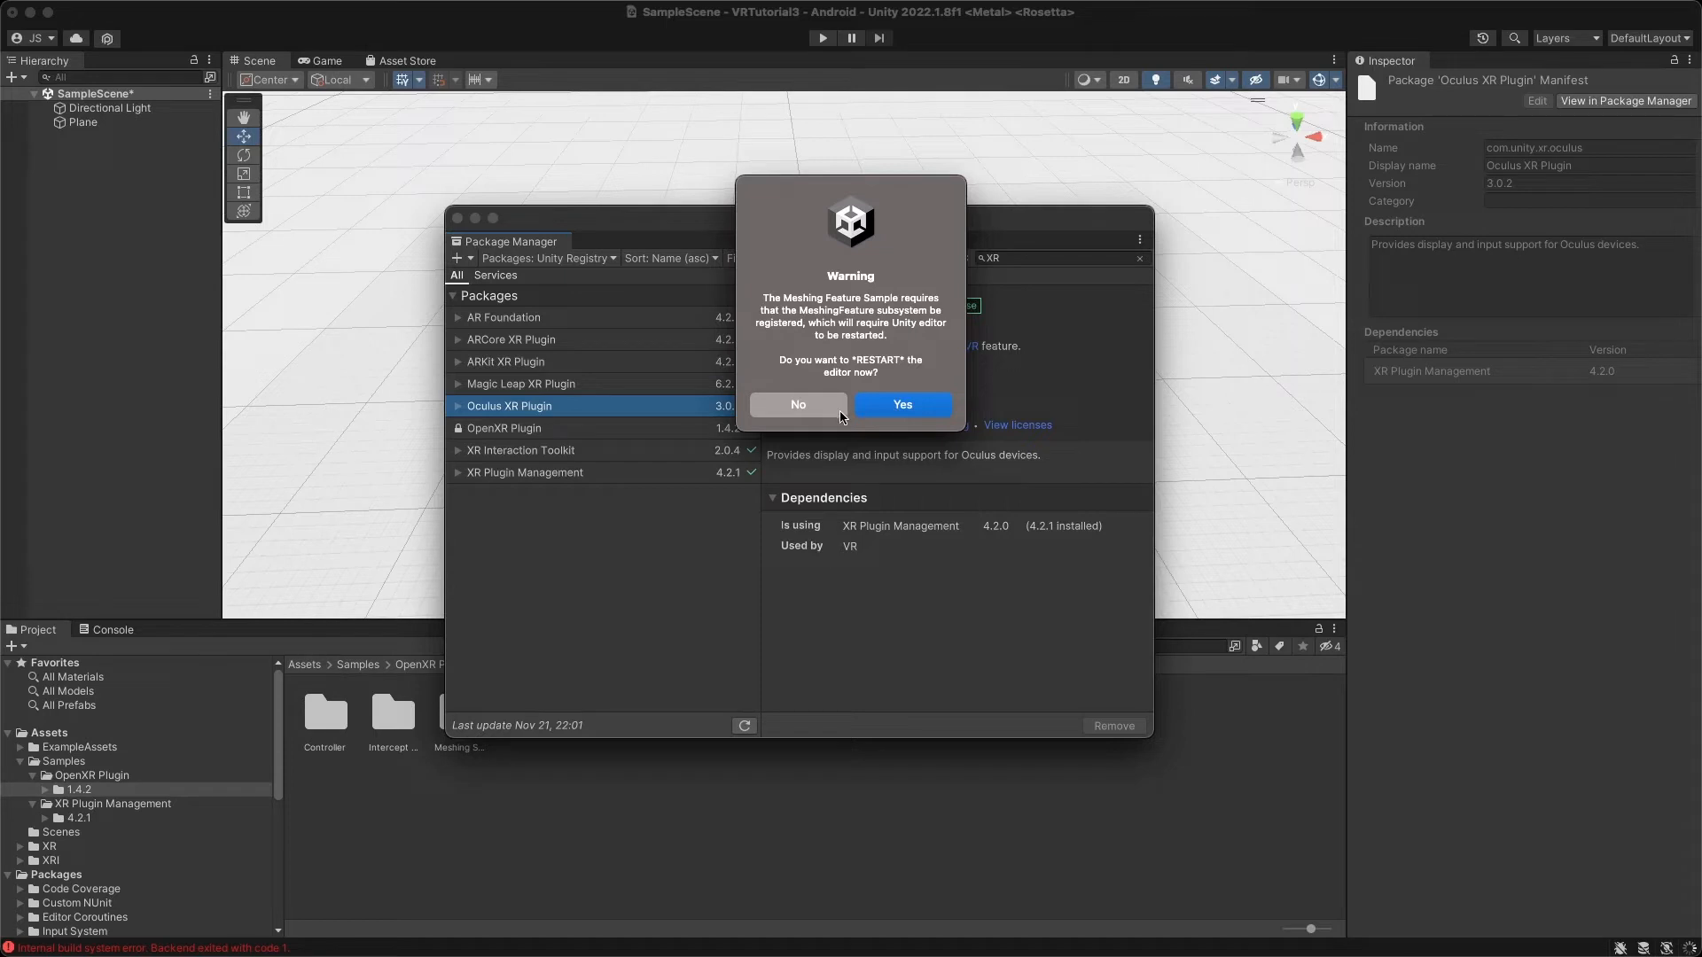
click(896, 406)
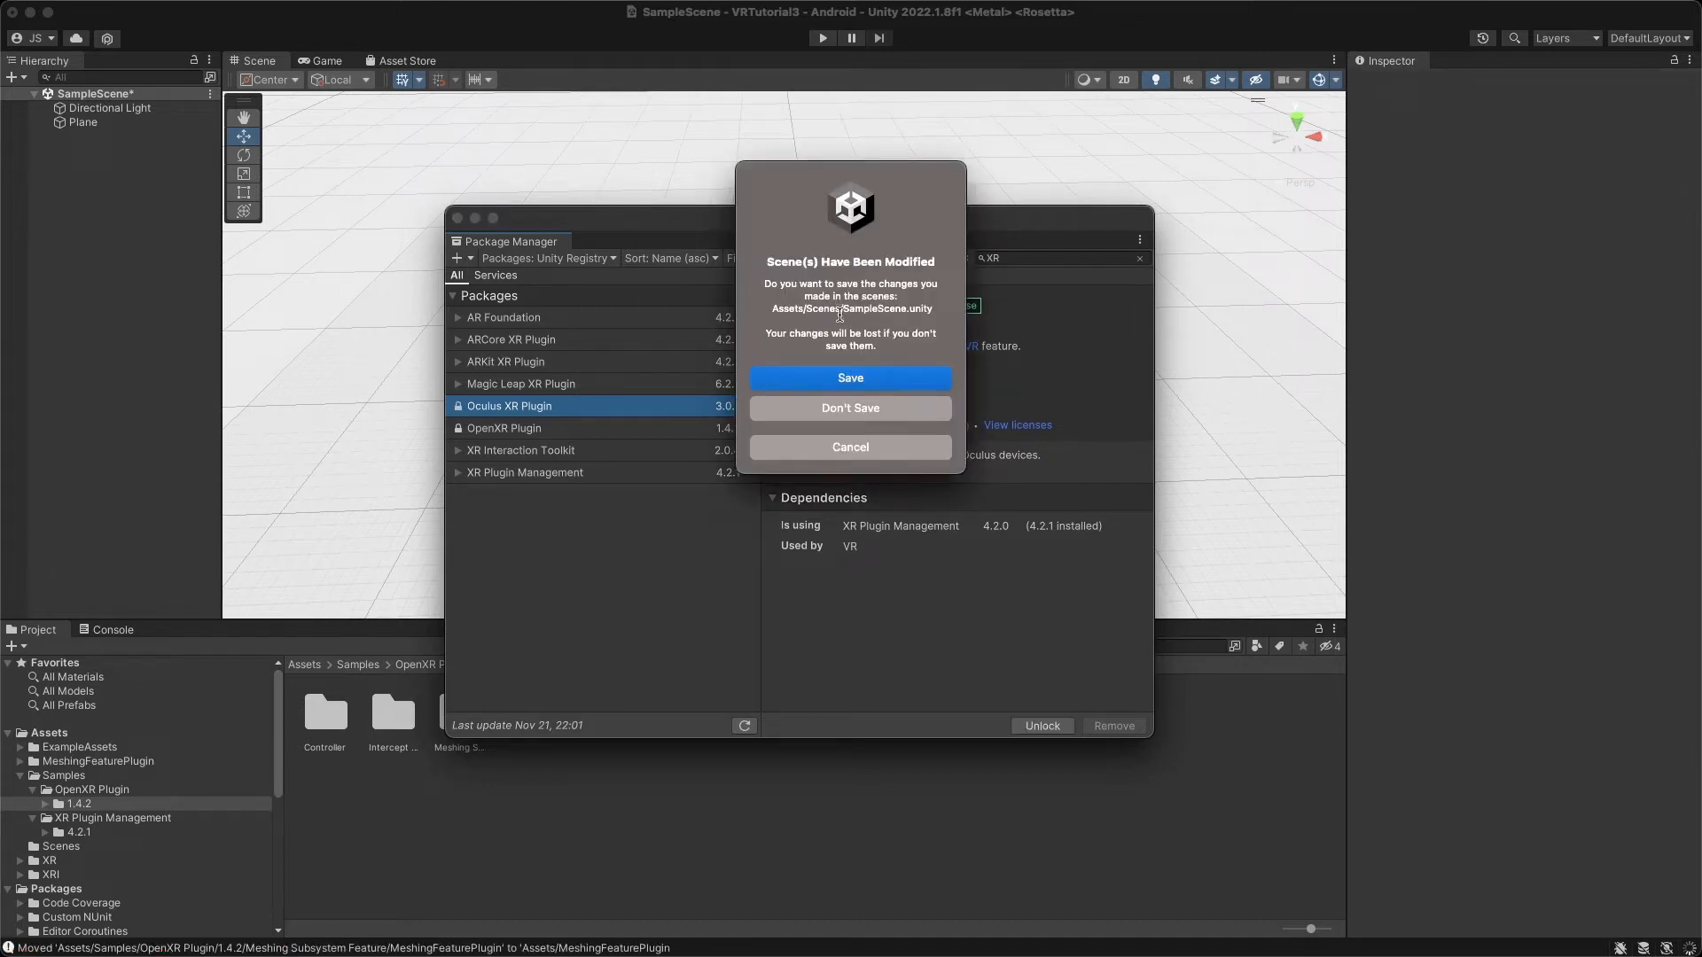
click(856, 386)
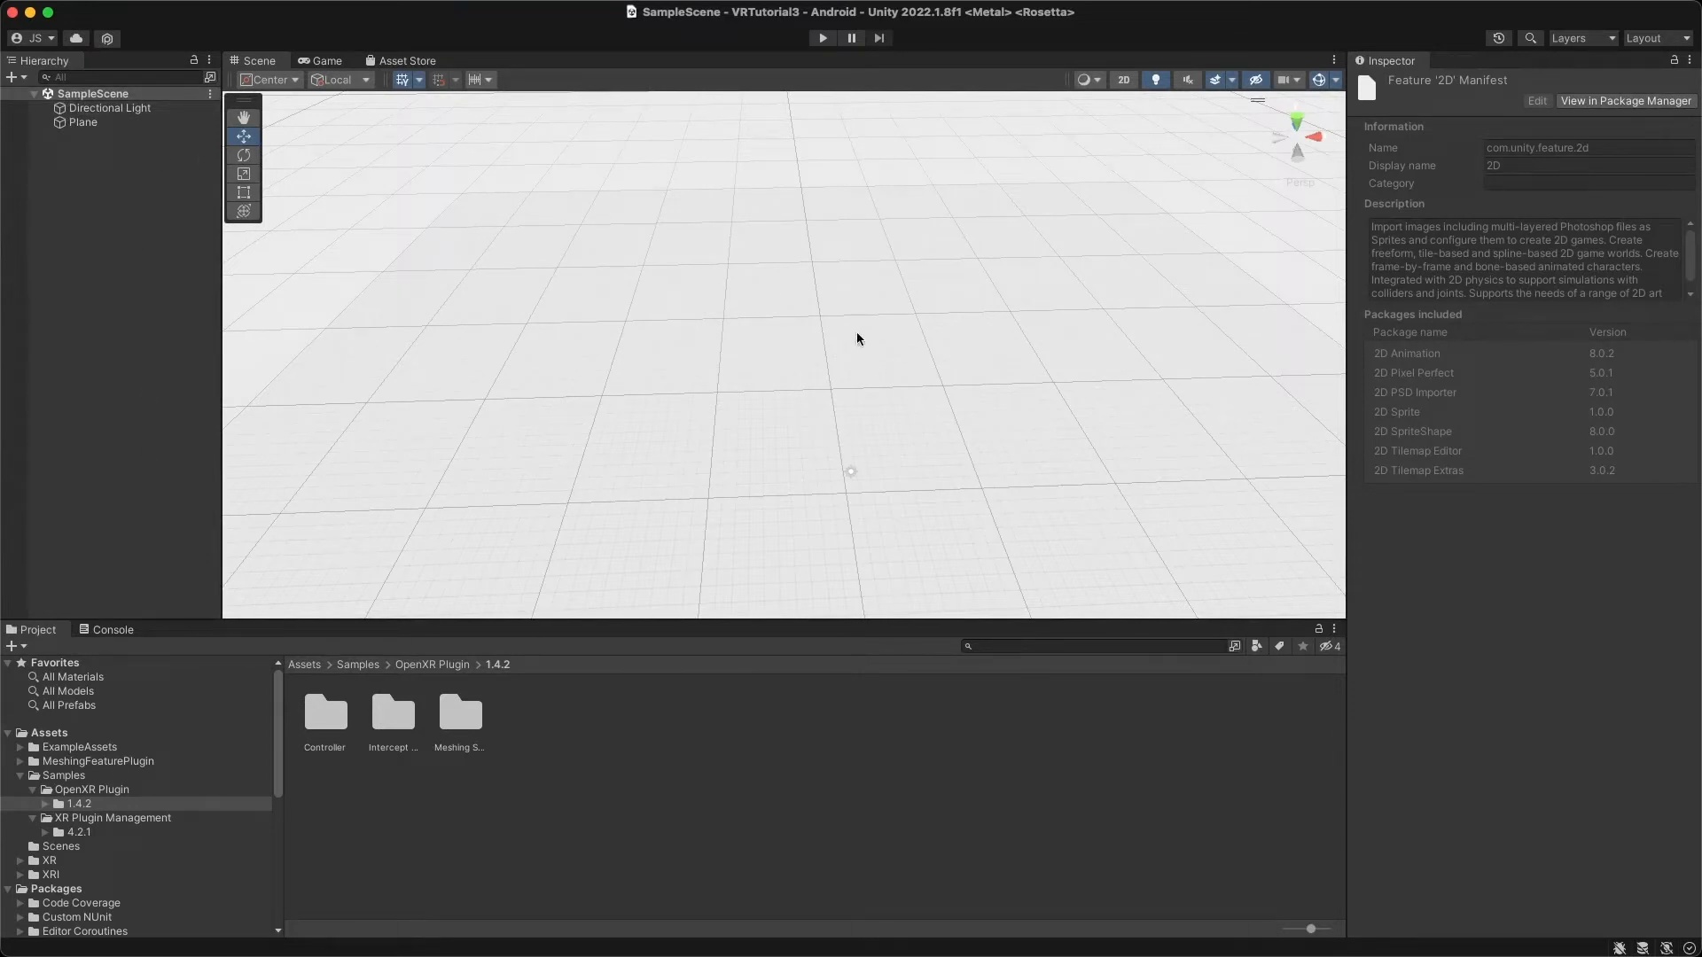
Search the whole project, including assets and packages, for OVR.
click(1027, 644)
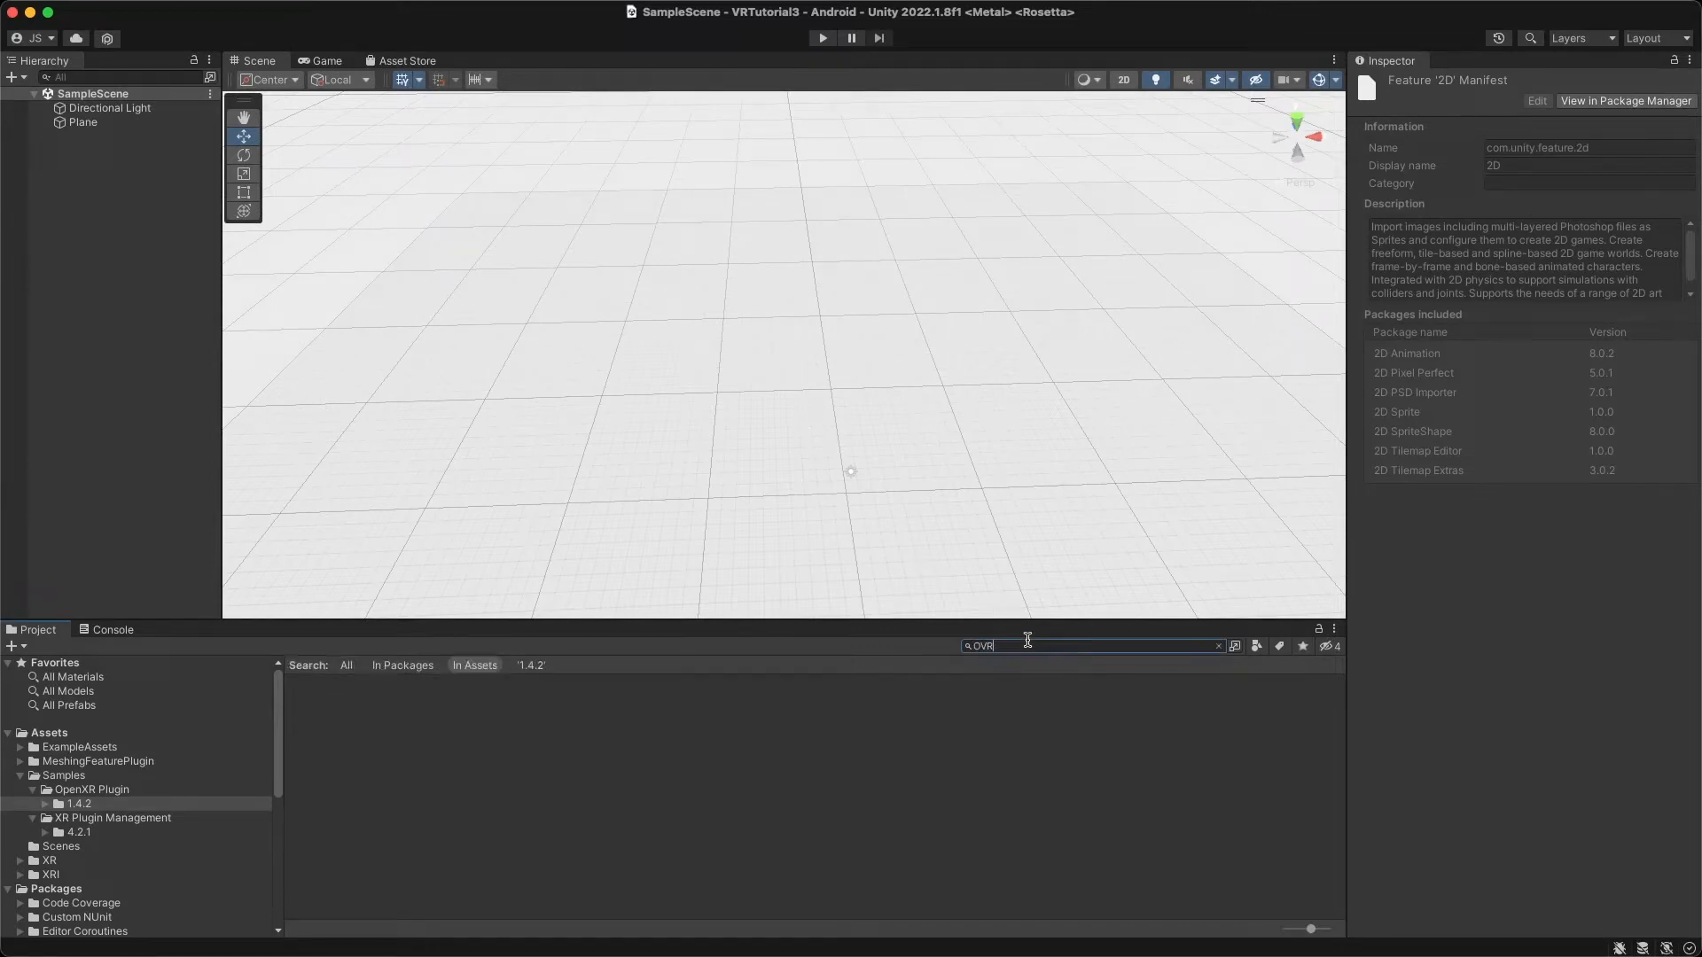
click(346, 665)
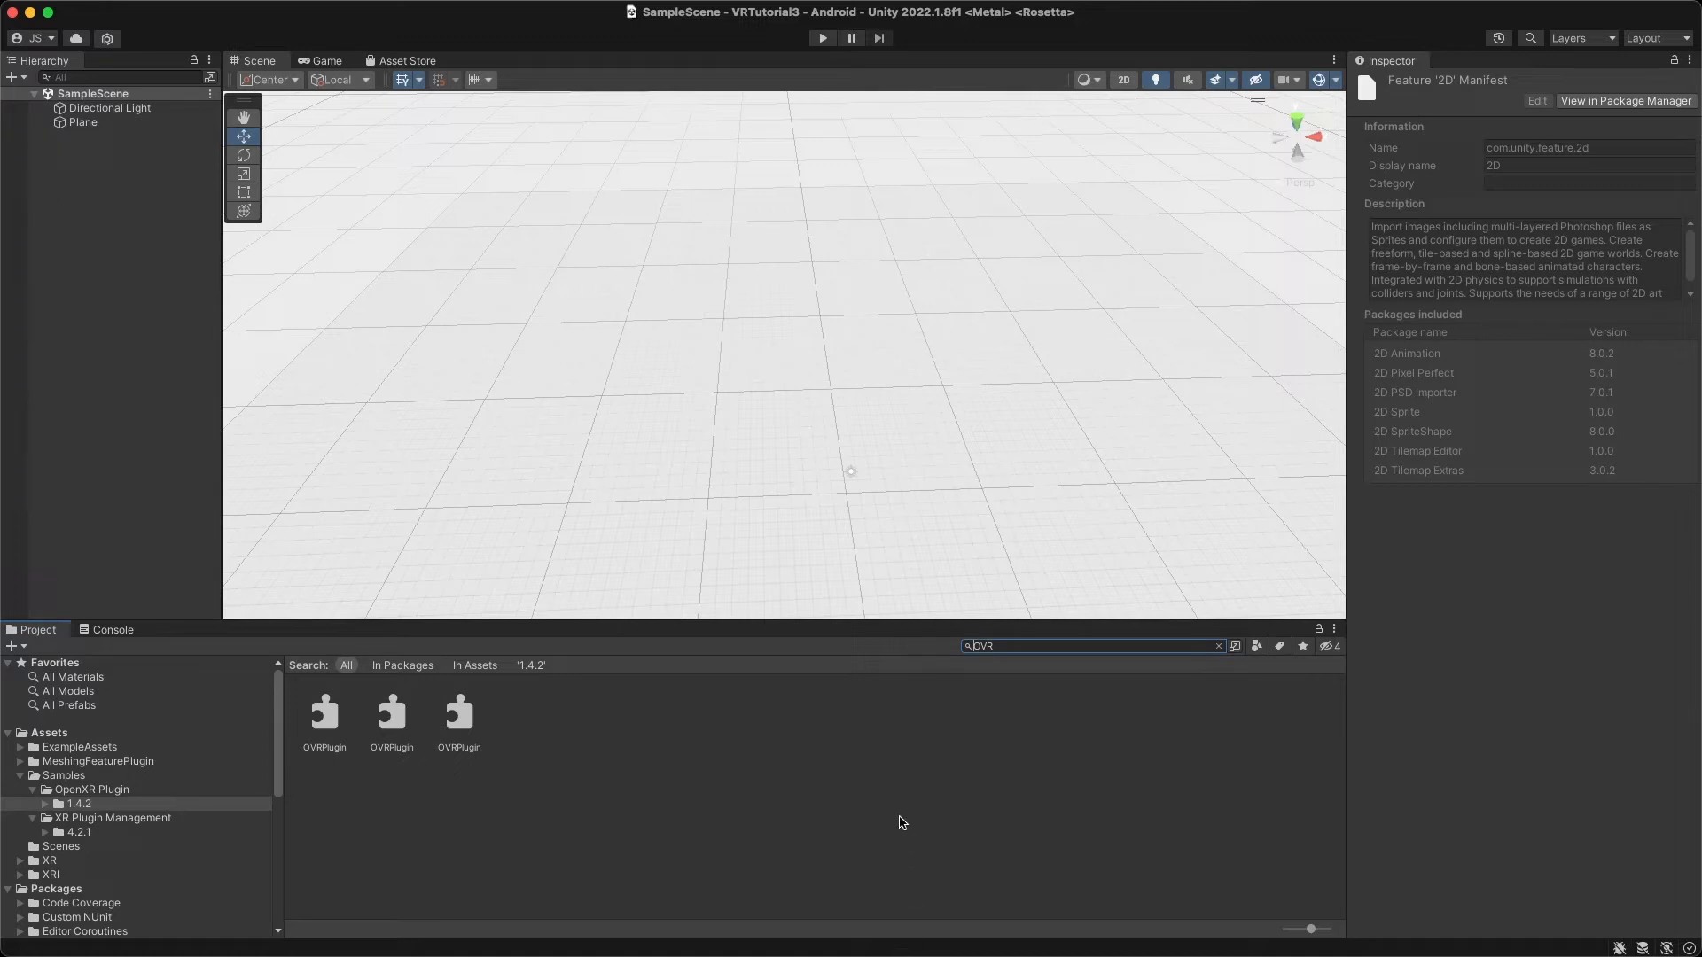
Open the Unity Asset Store page and continue to the online store in the browser.
mouse_move(725, 4)
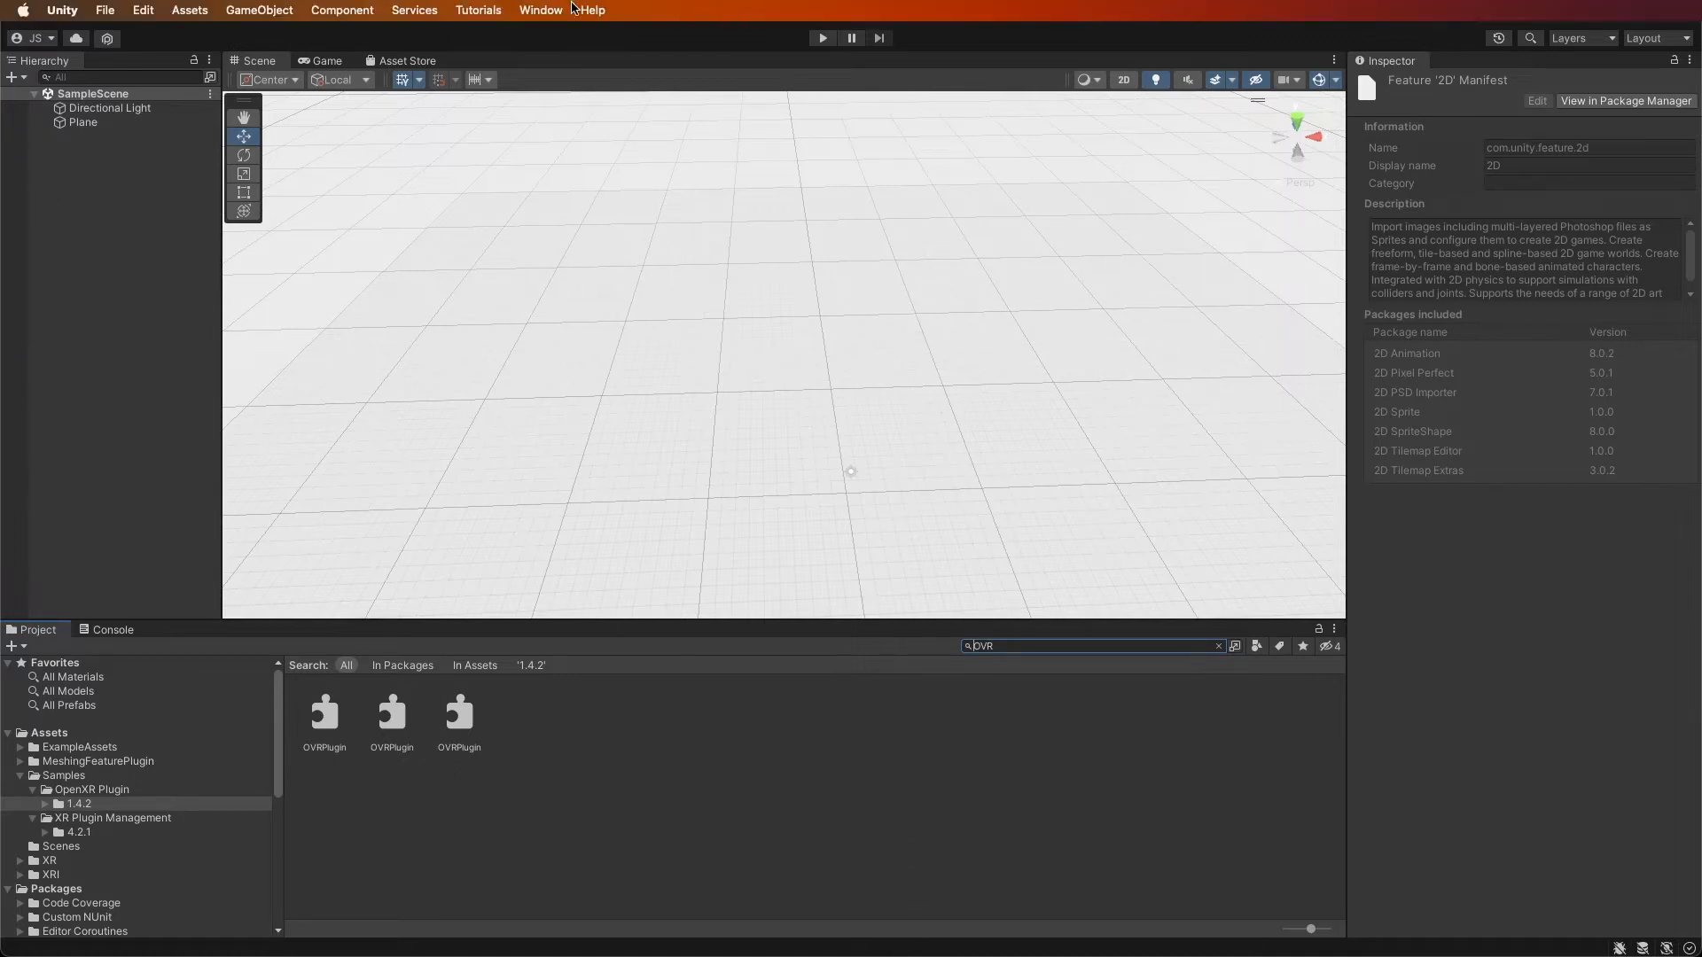
click(490, 11)
mouse_move(544, 11)
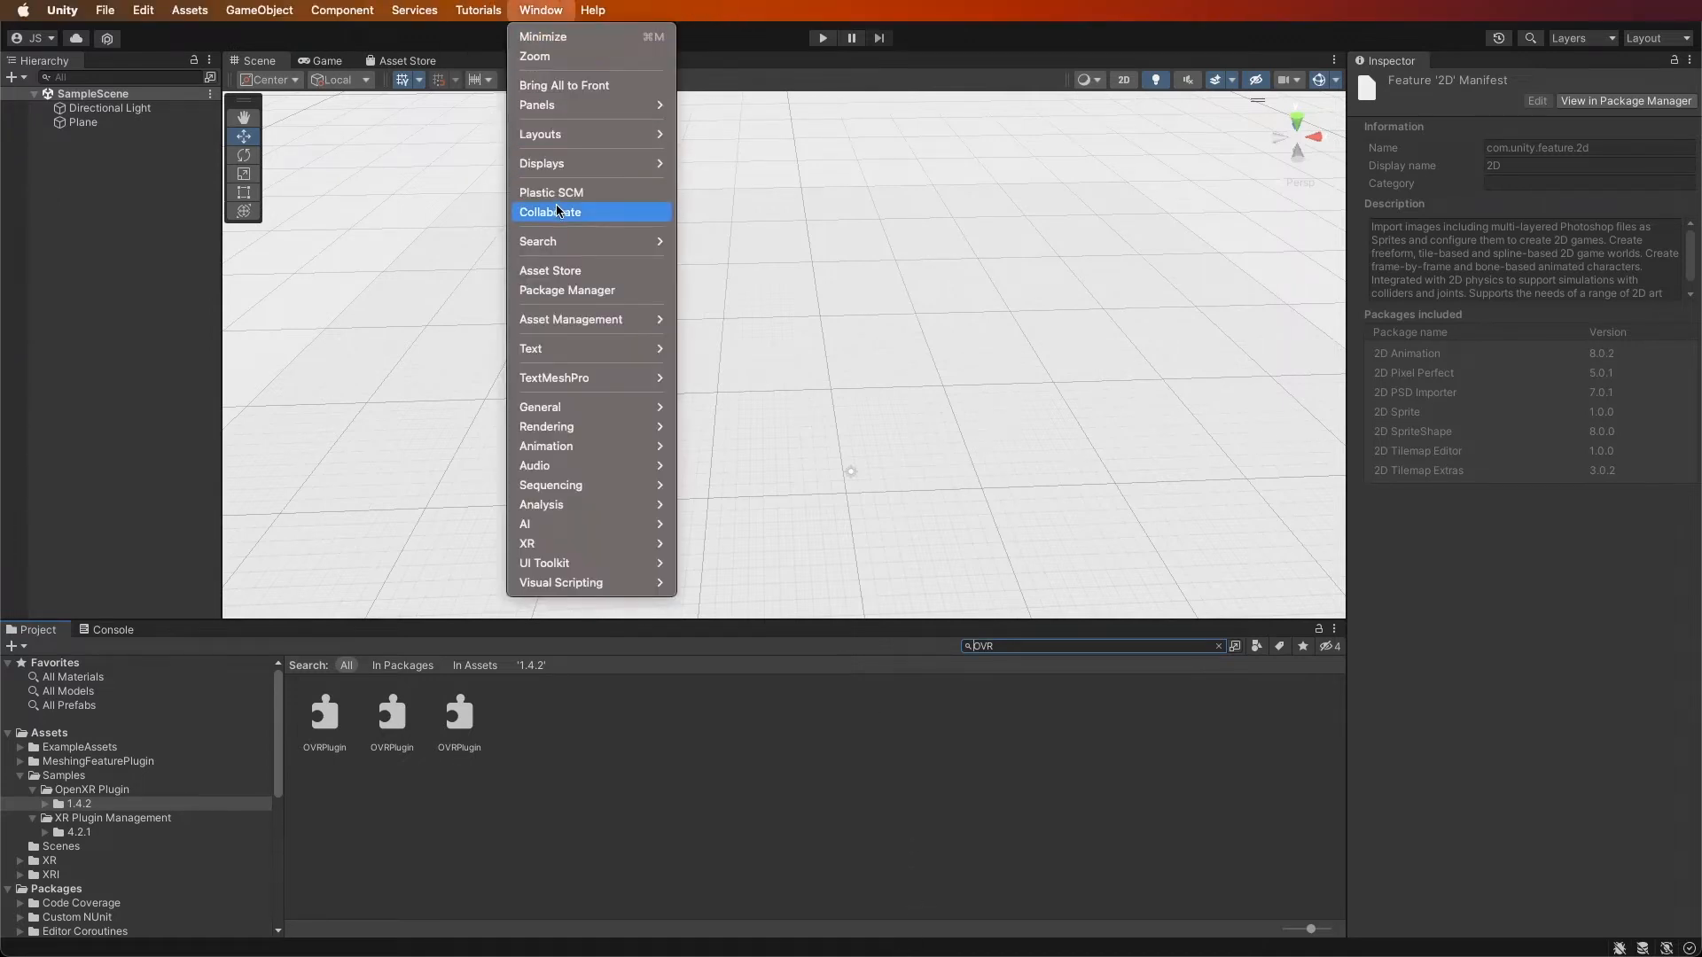
click(573, 271)
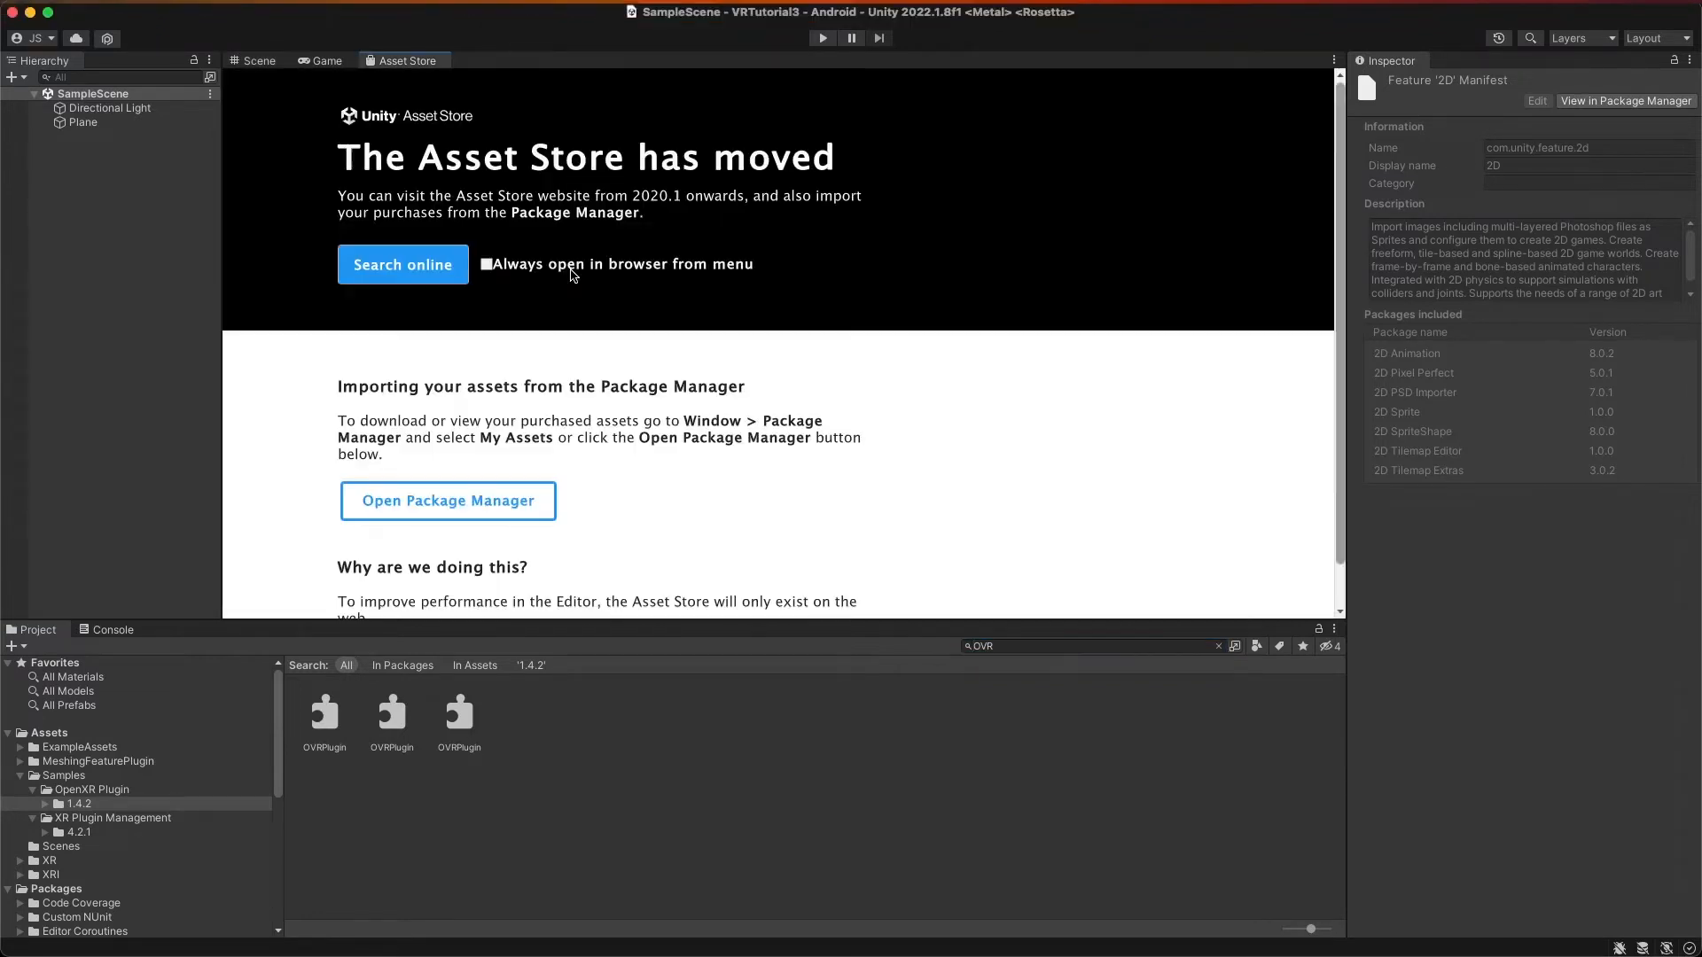
click(441, 269)
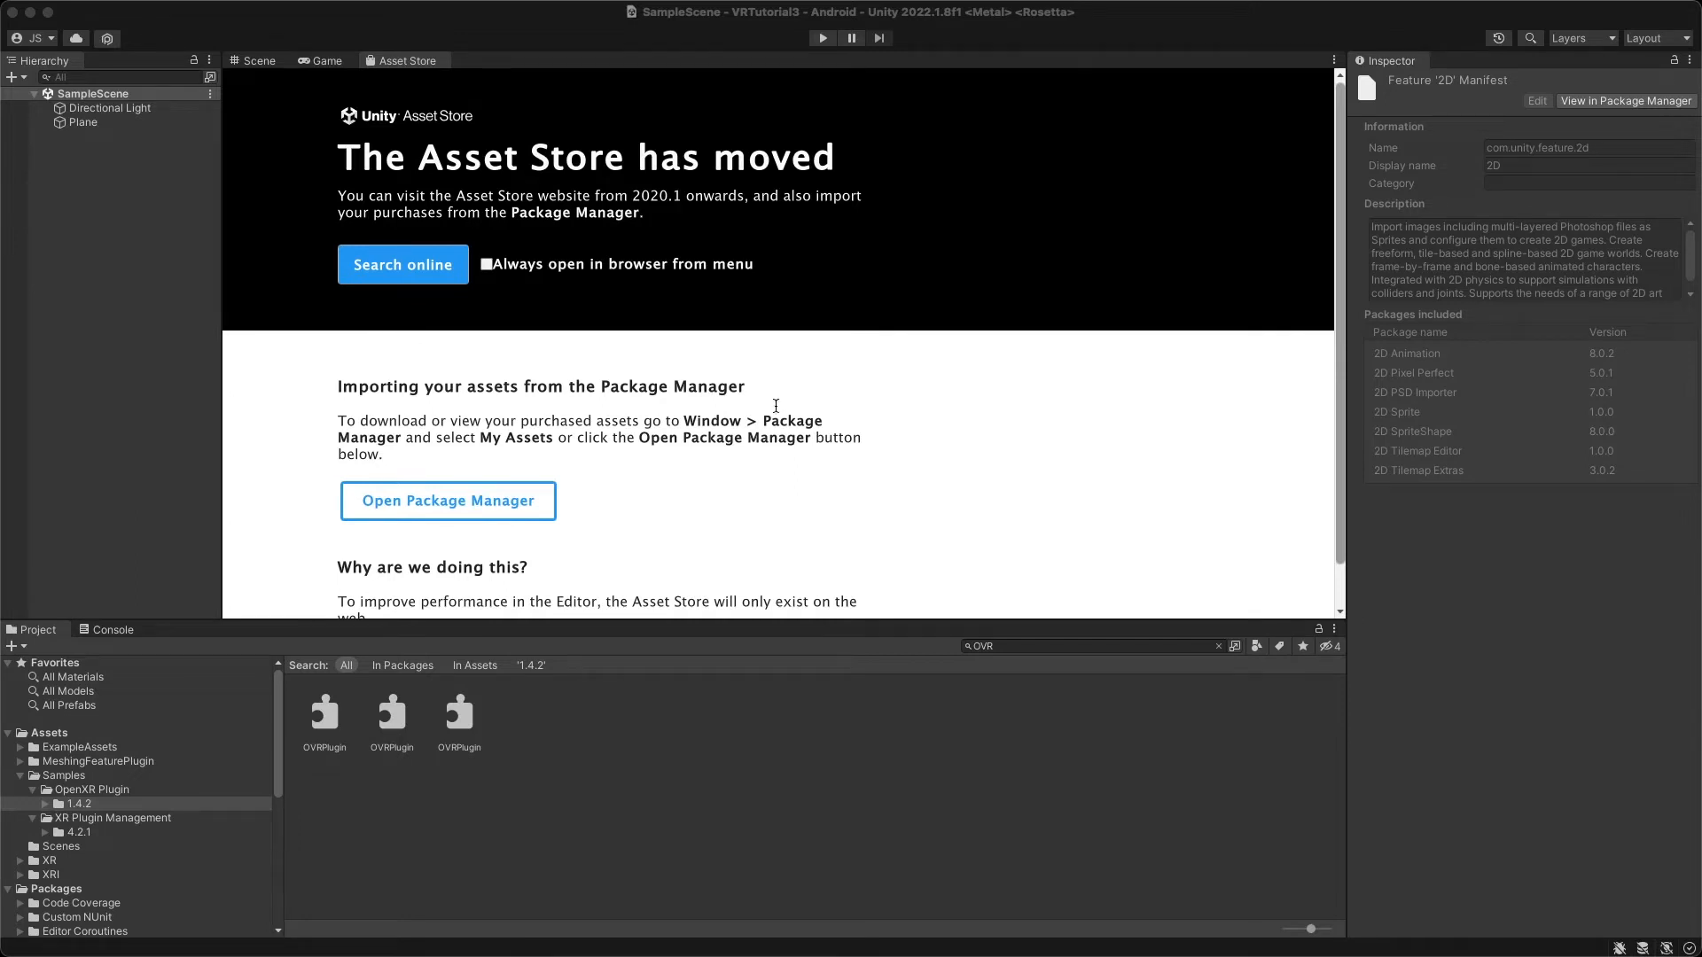
key(super+Tab)
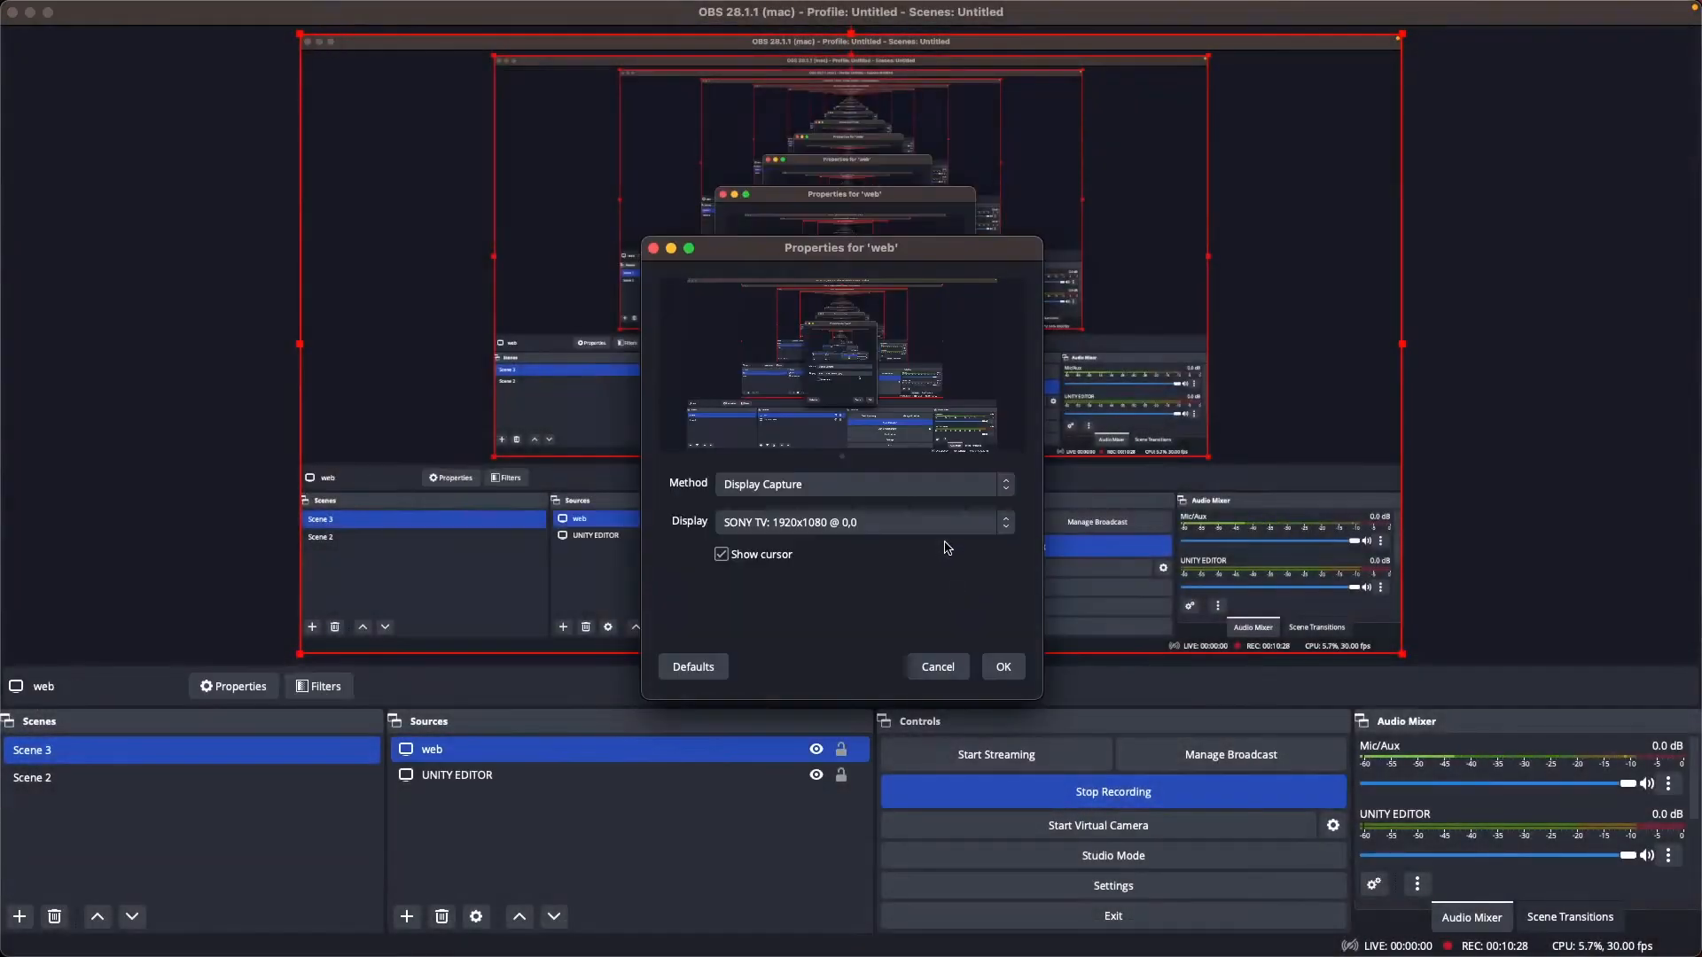
click(992, 496)
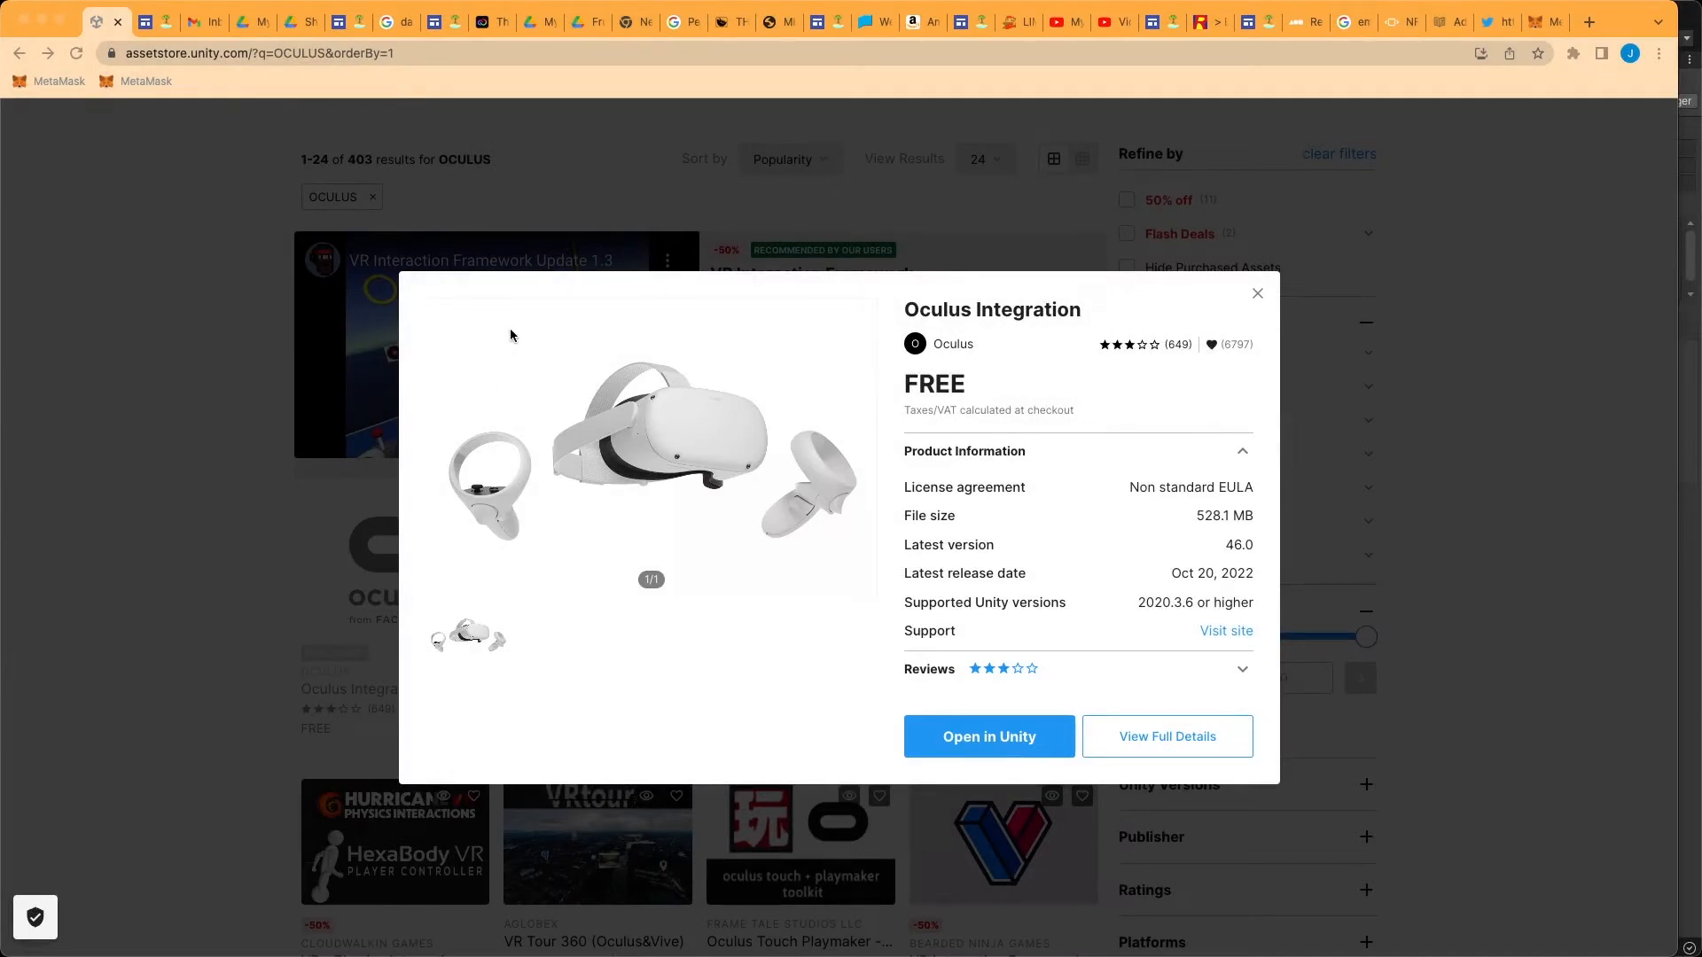
key(super+Tab)
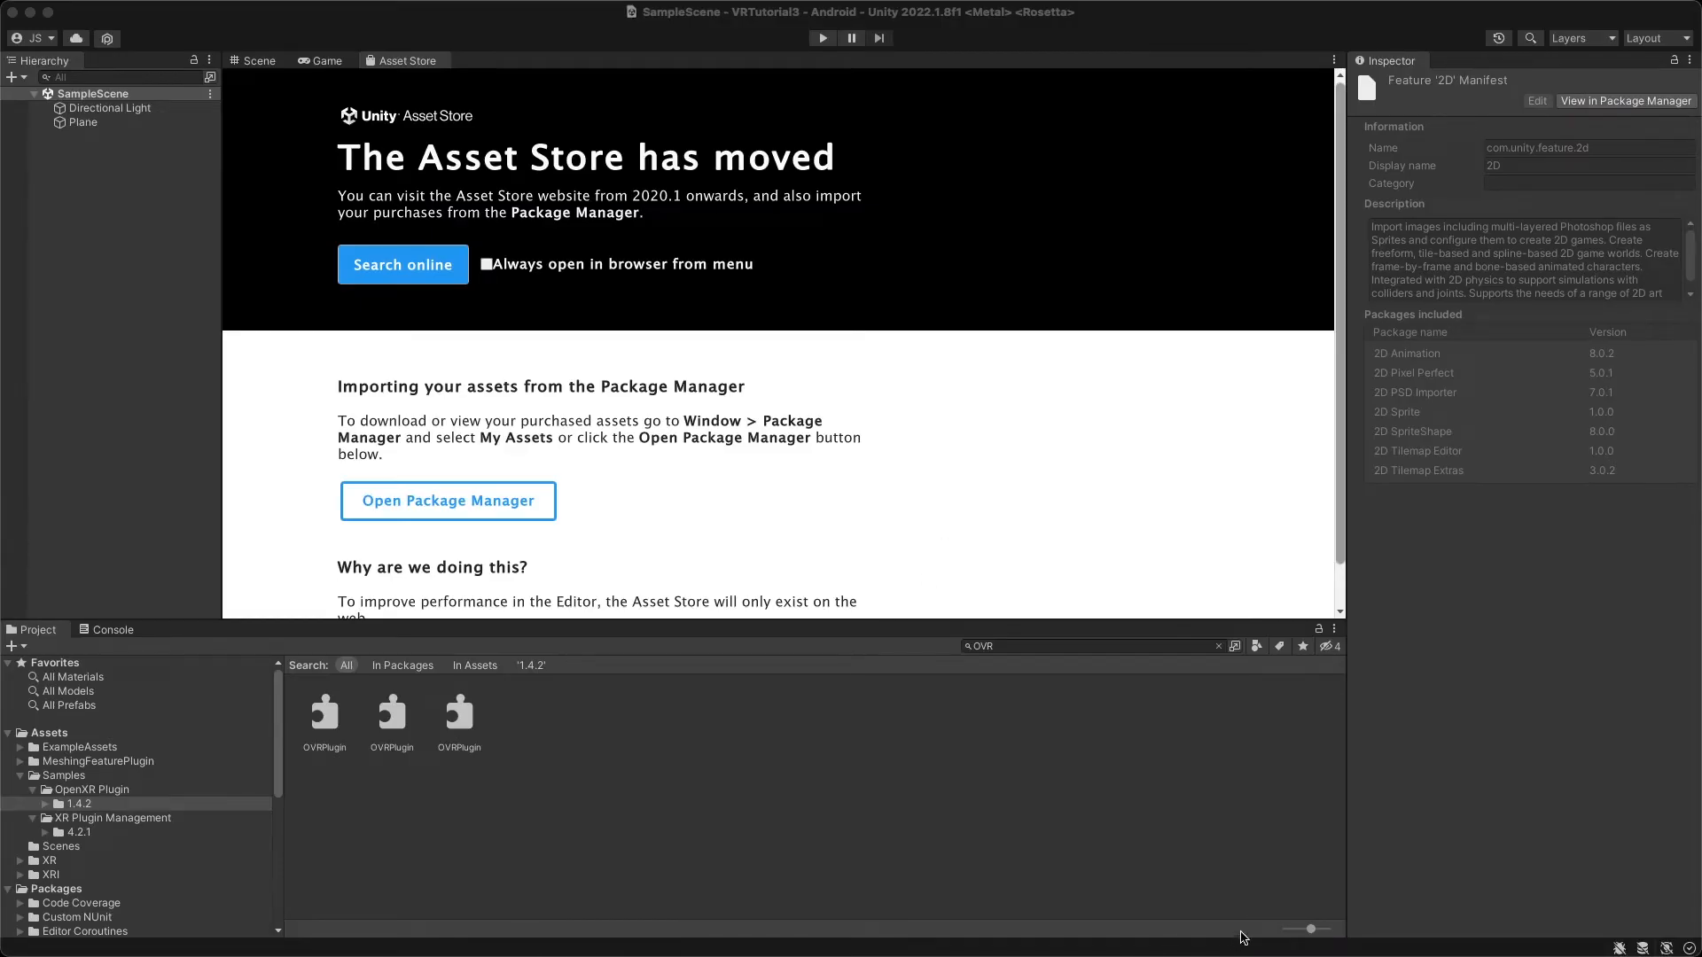
click(1296, 921)
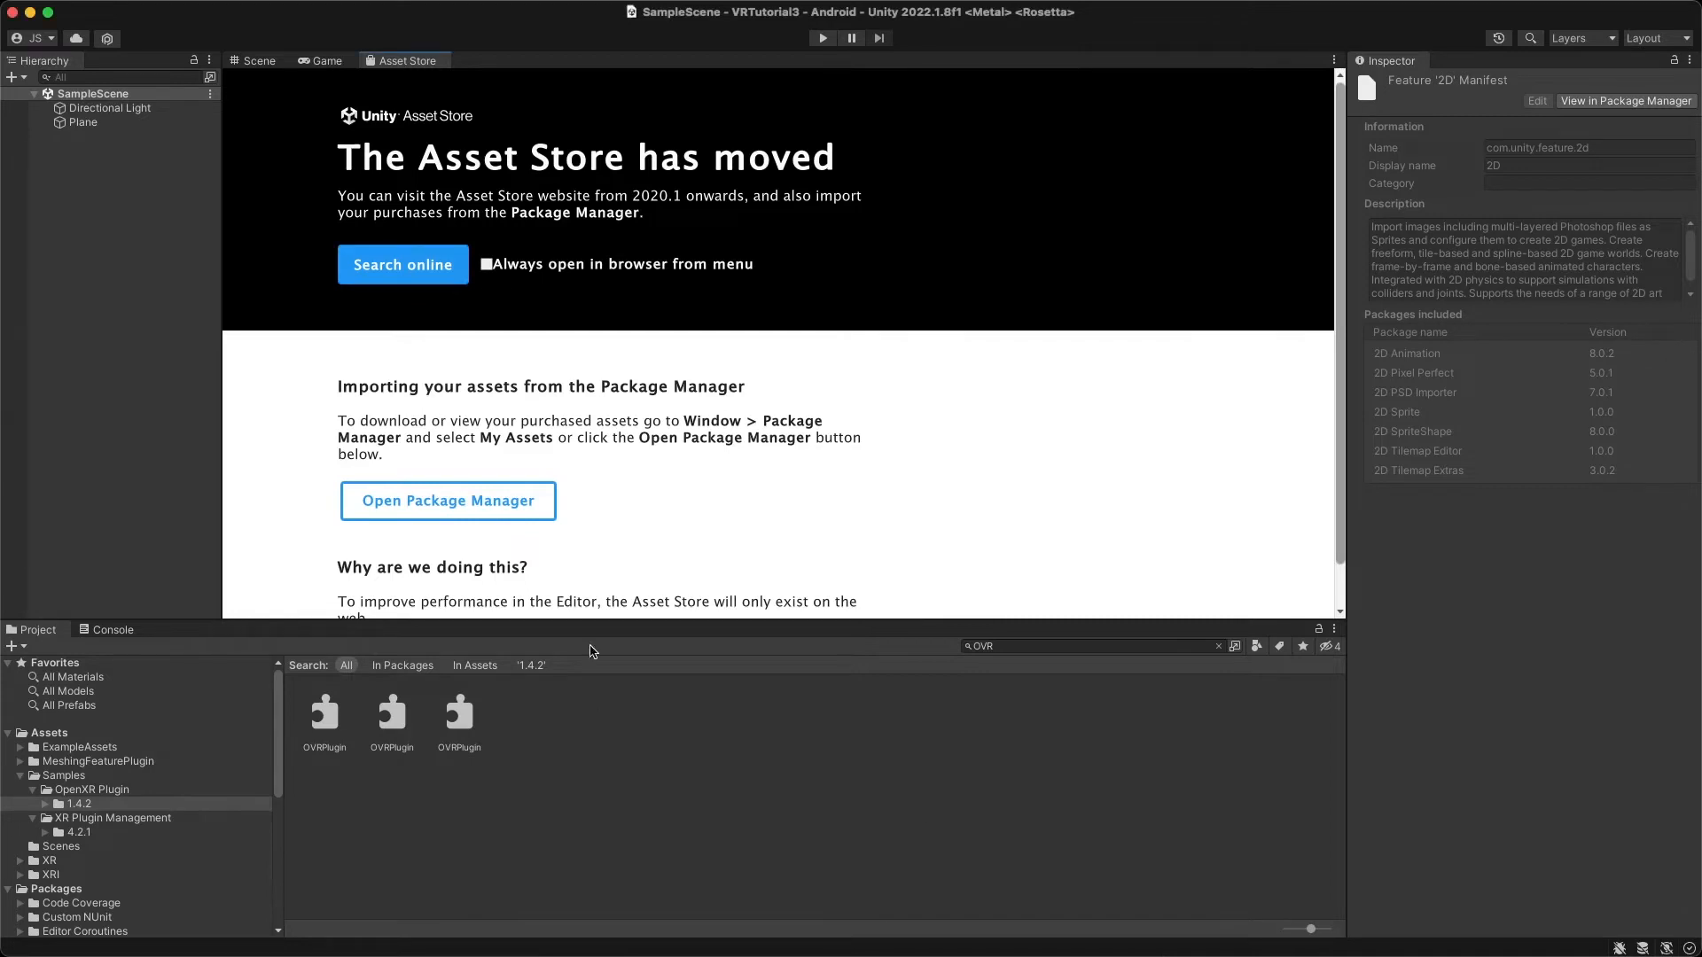
click(326, 64)
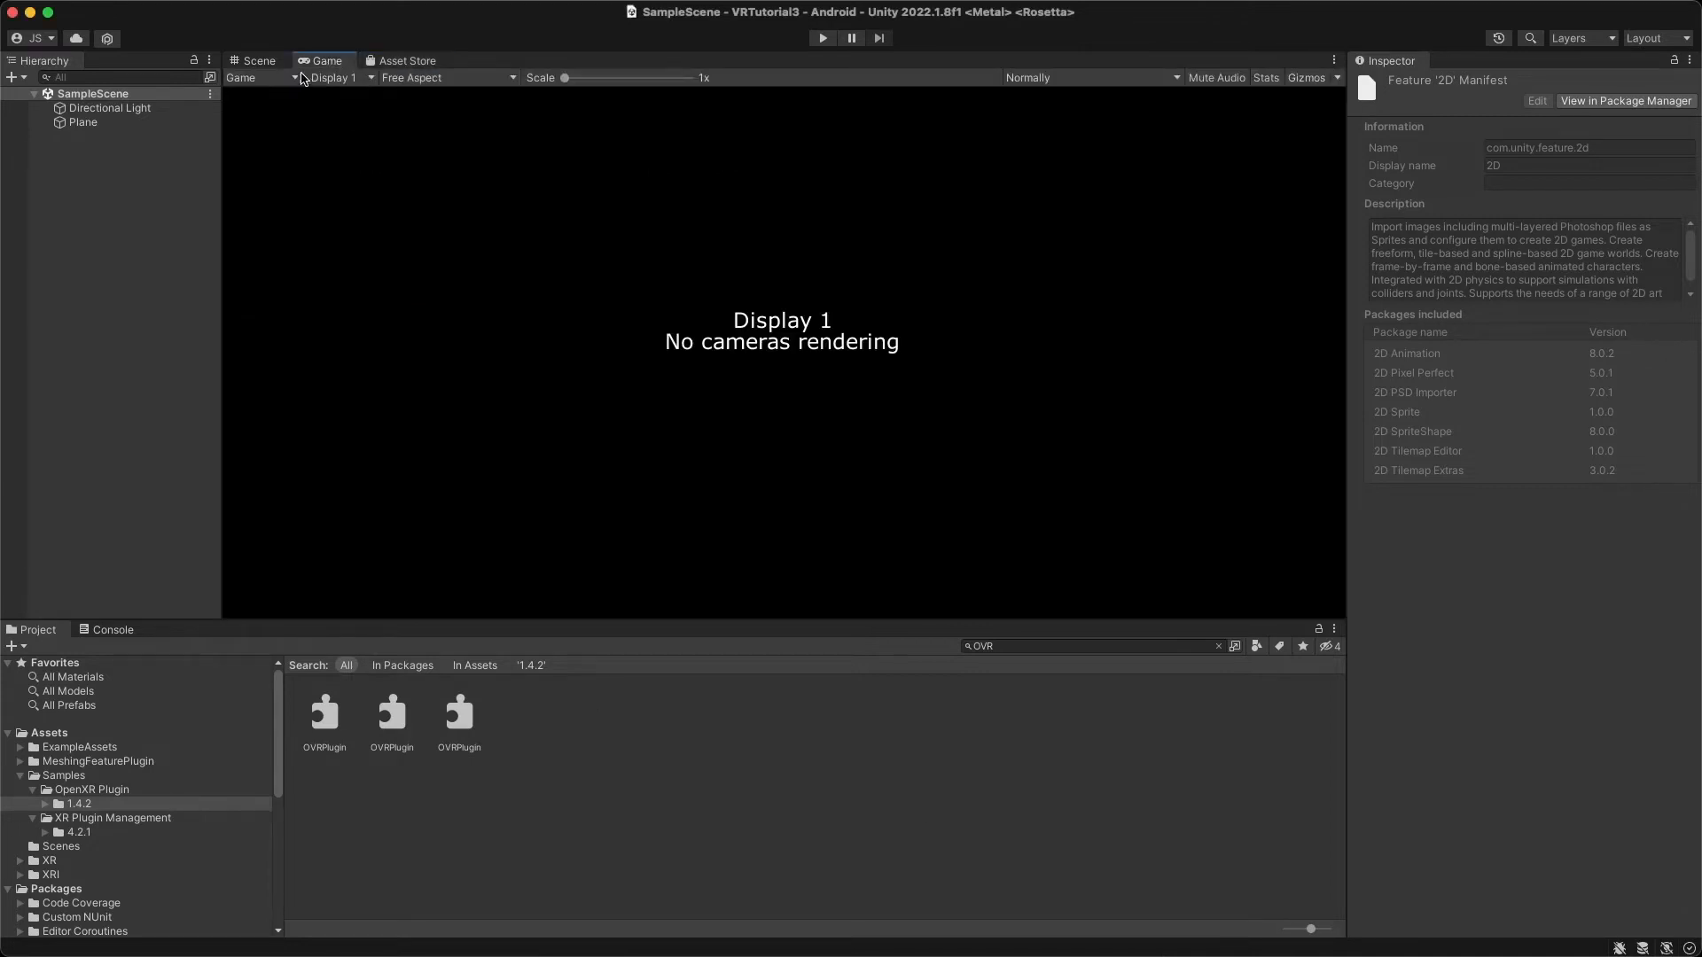
click(256, 62)
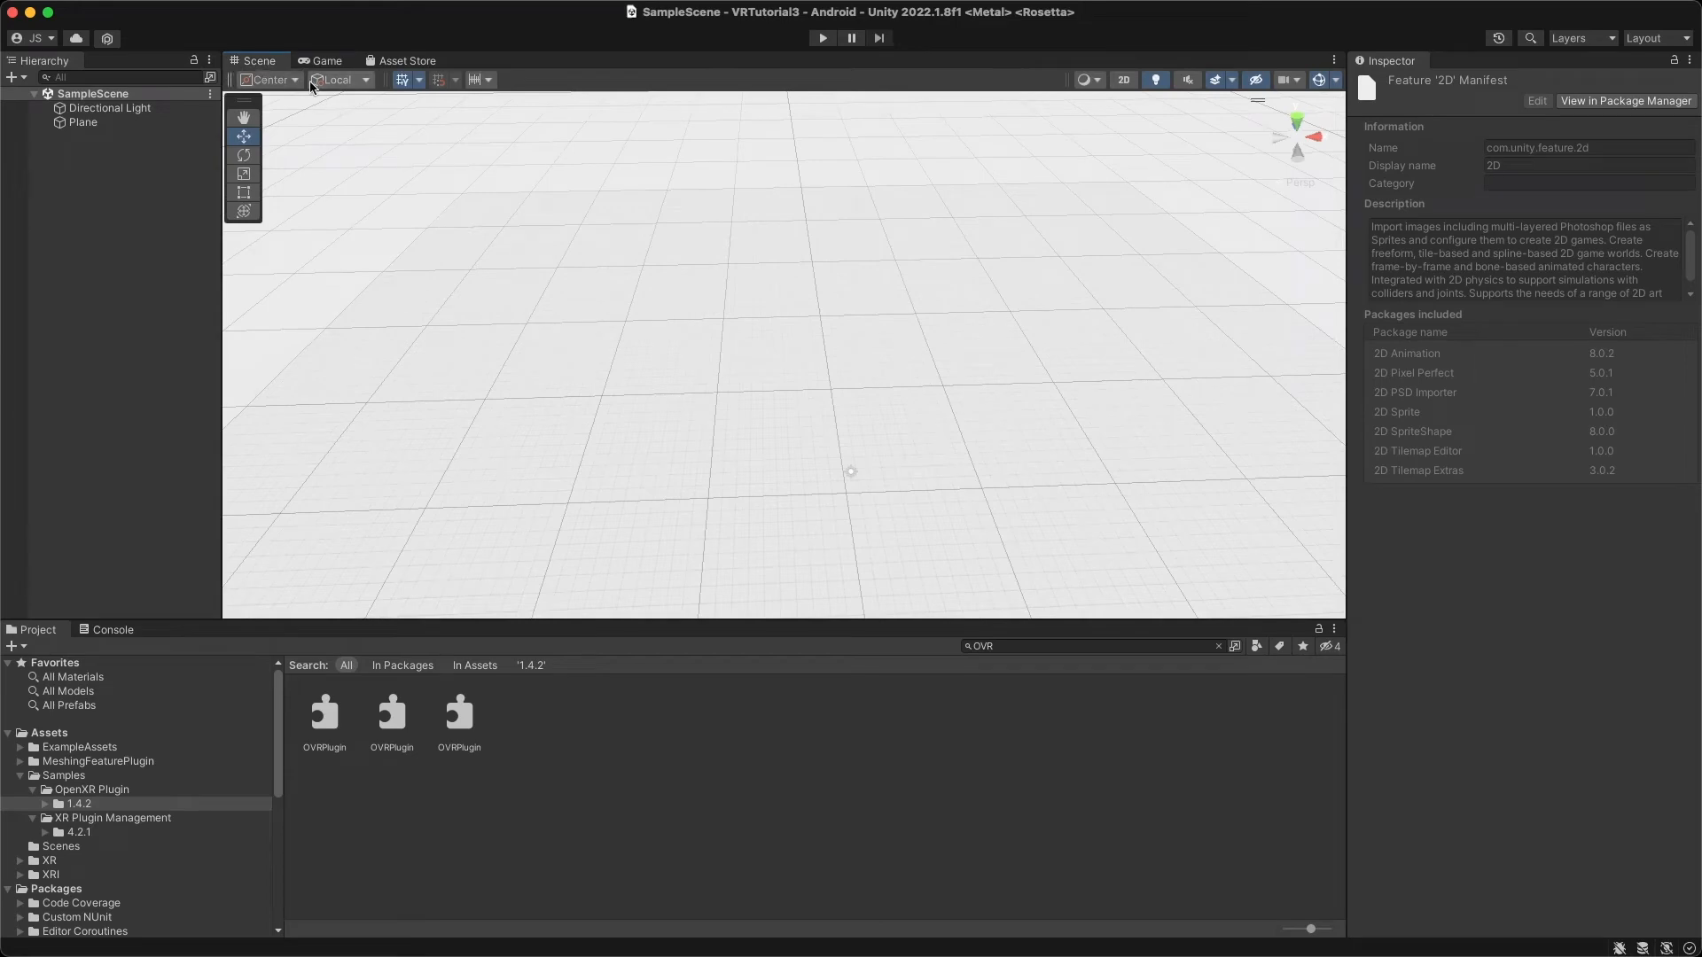
mouse_move(583, 6)
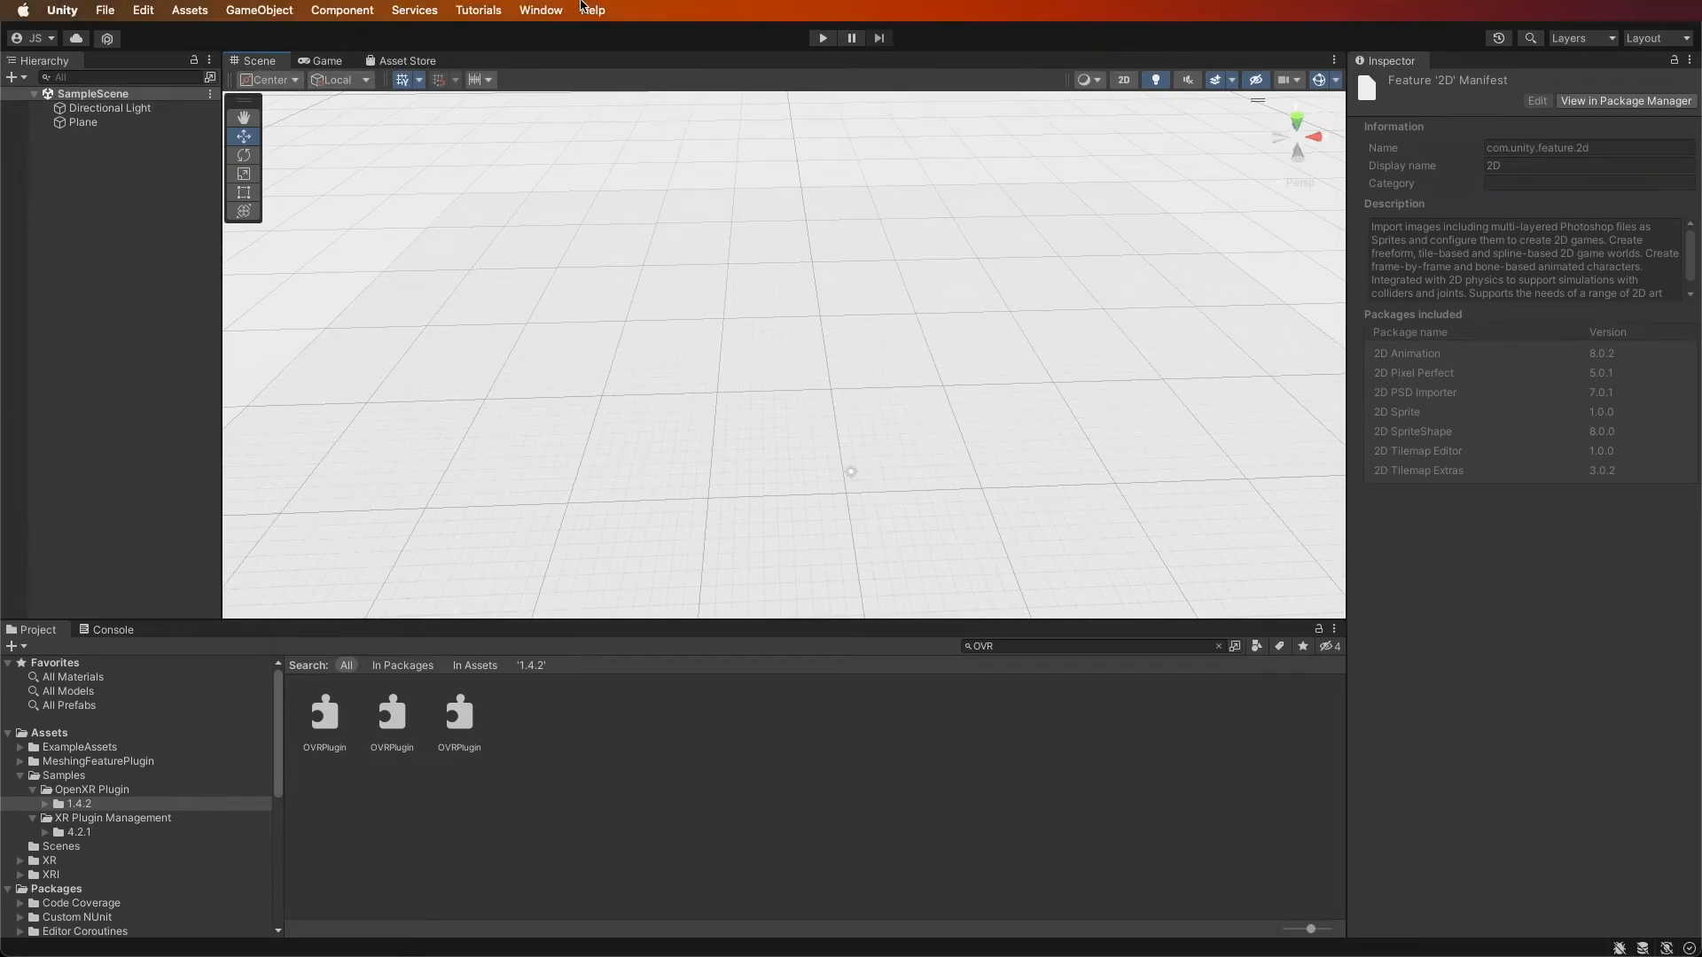
click(536, 11)
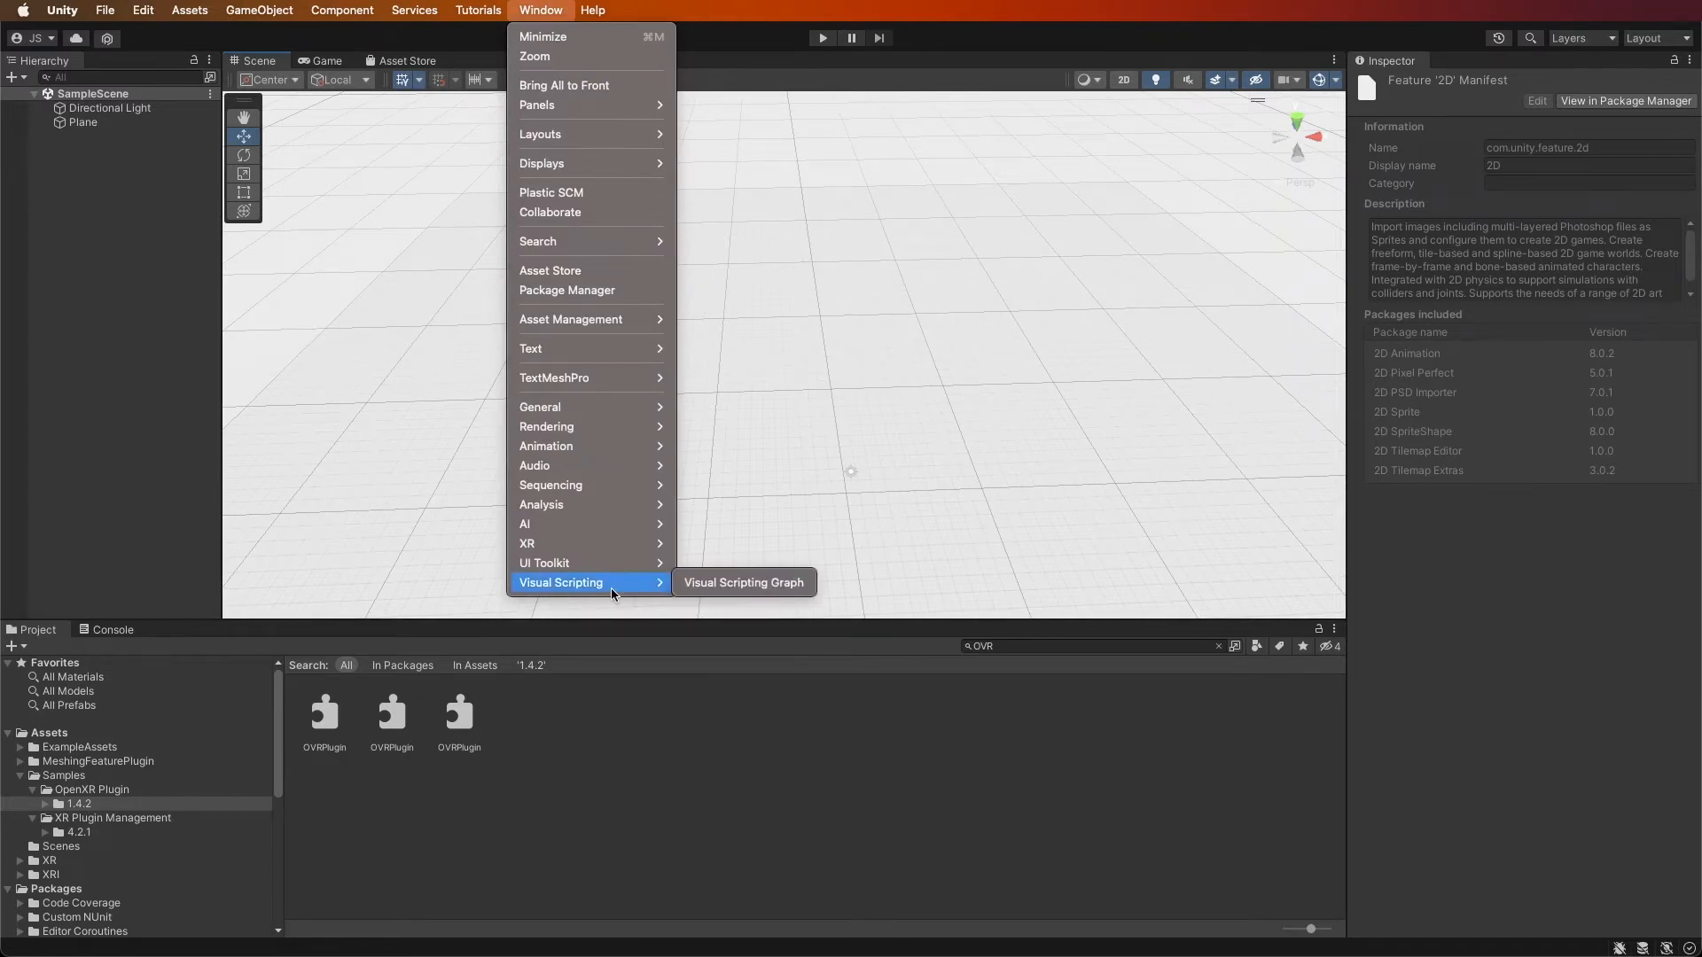
click(598, 866)
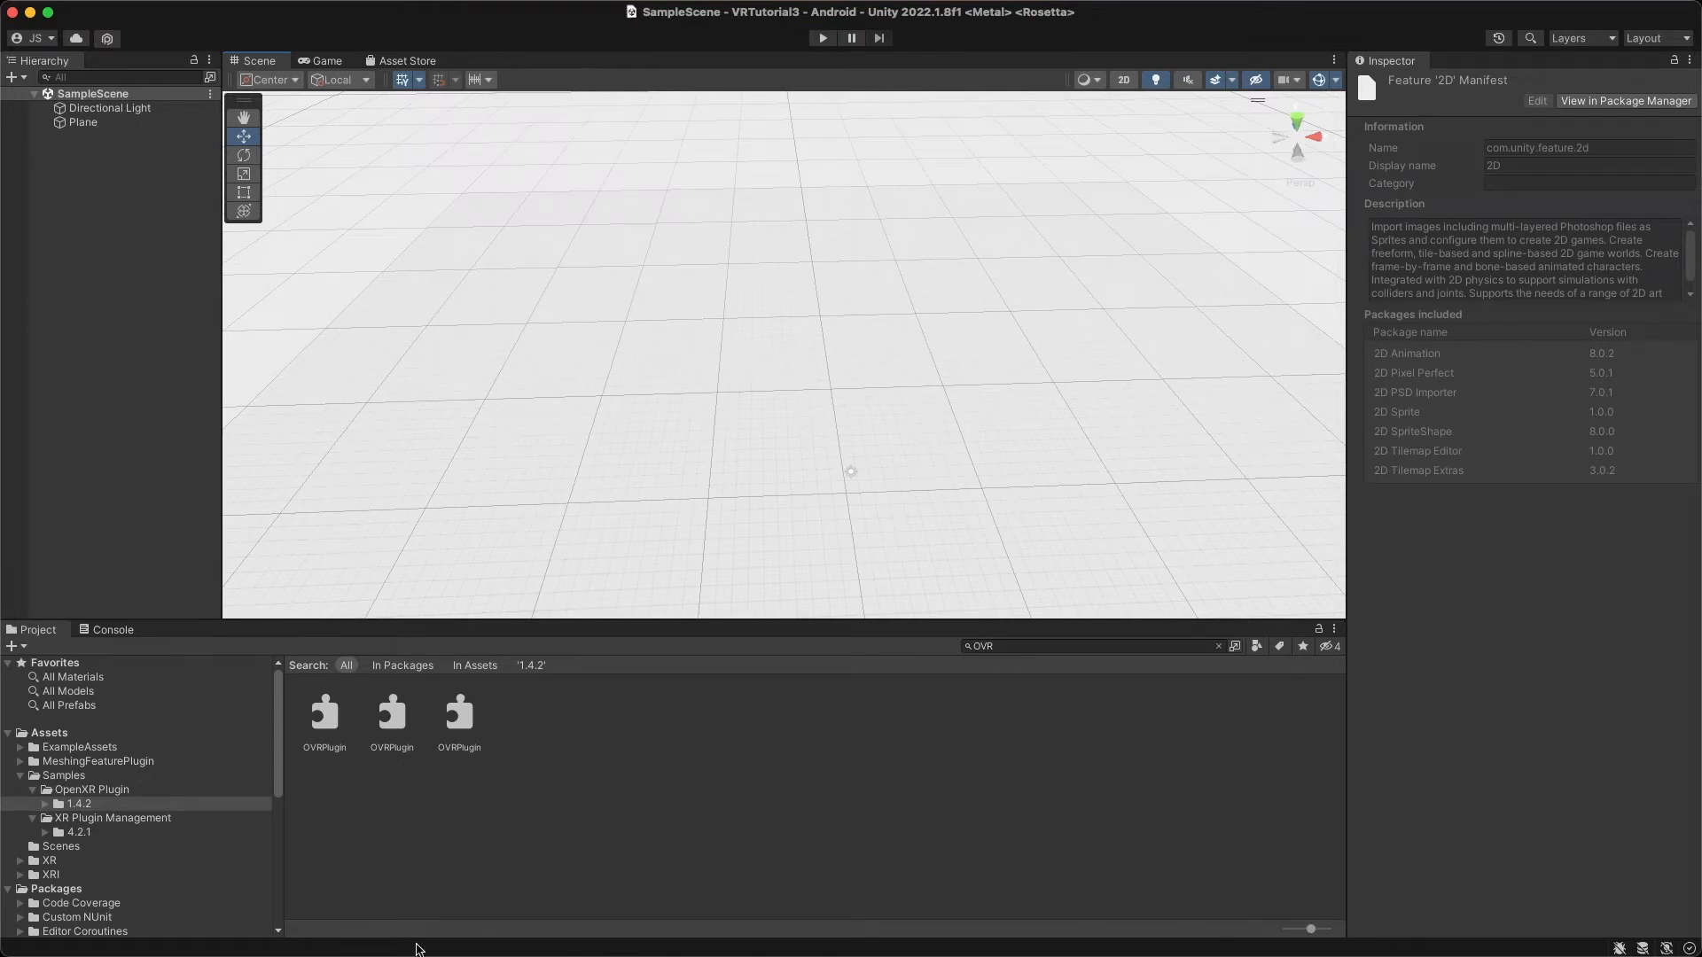
Open the Oculus Integration asset among My Assets in the Package Manager and examine its package and release details.
click(301, 929)
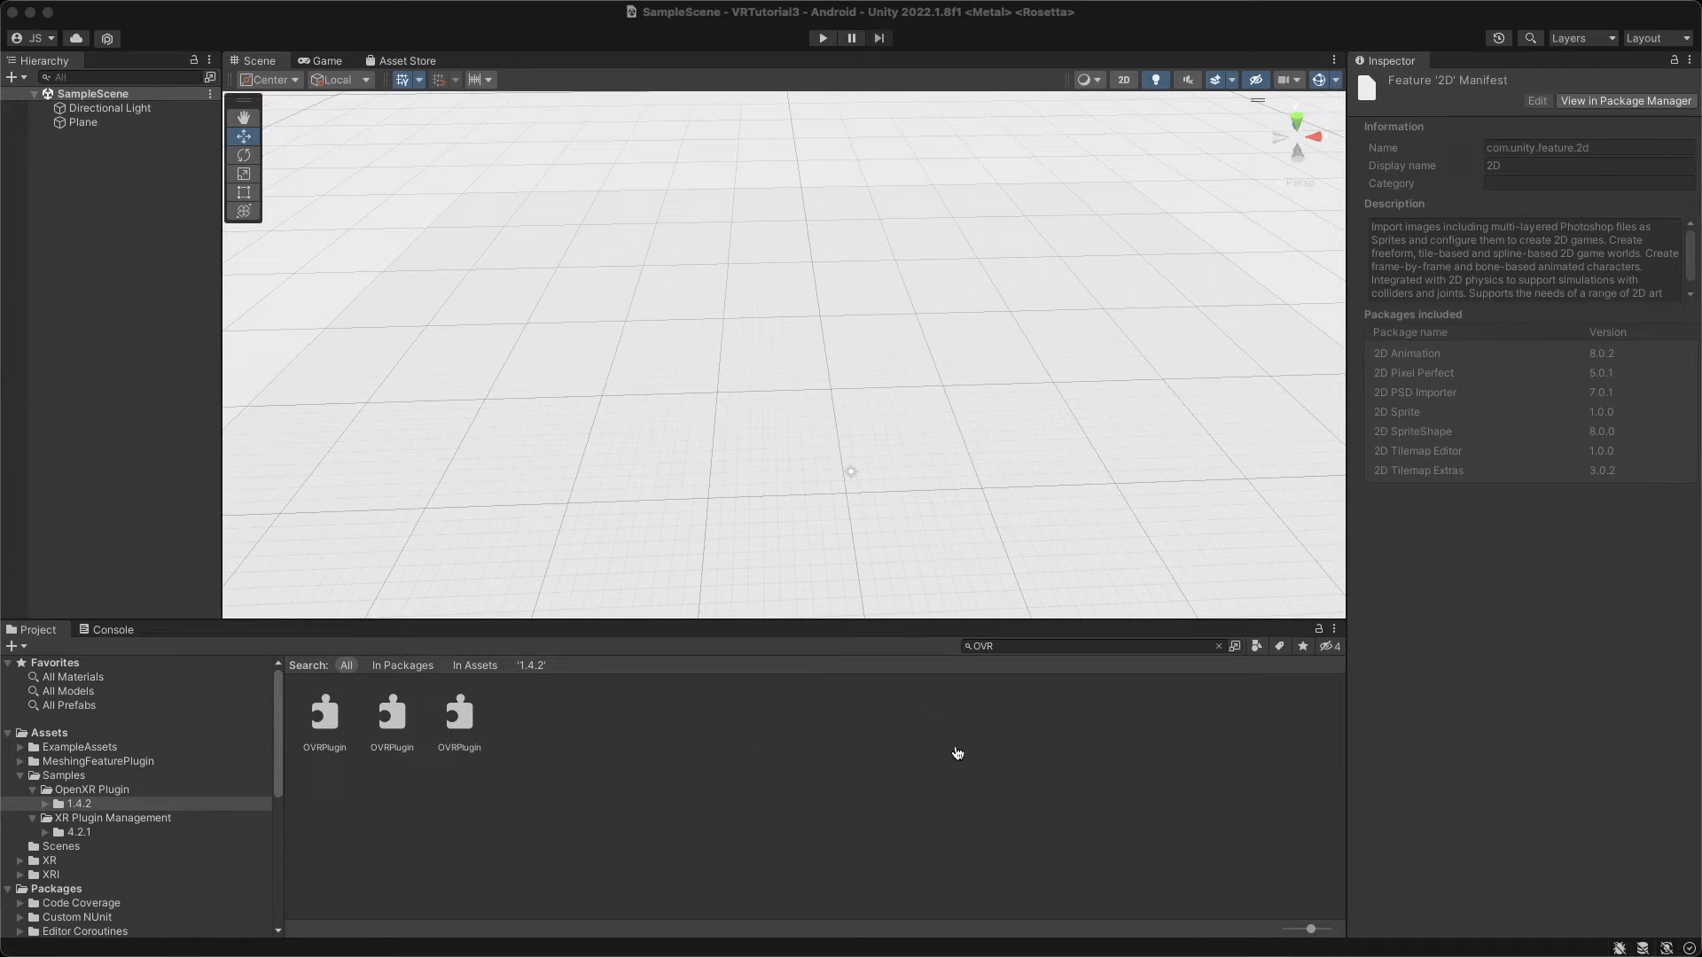
click(1024, 210)
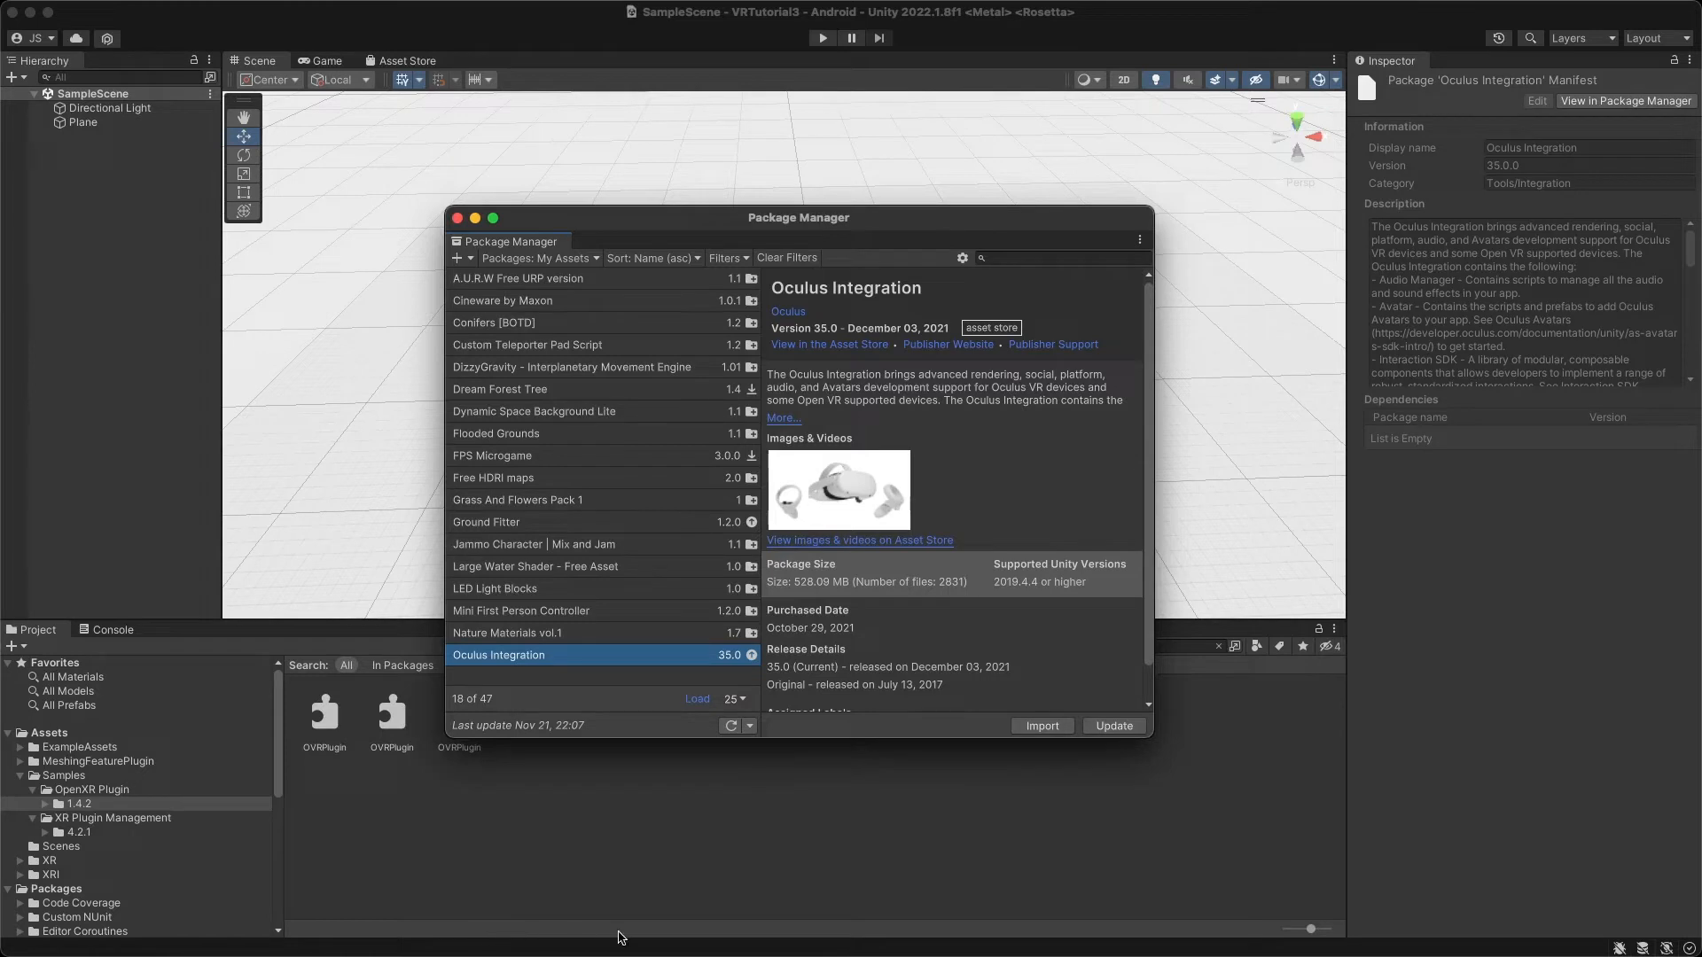
click(687, 933)
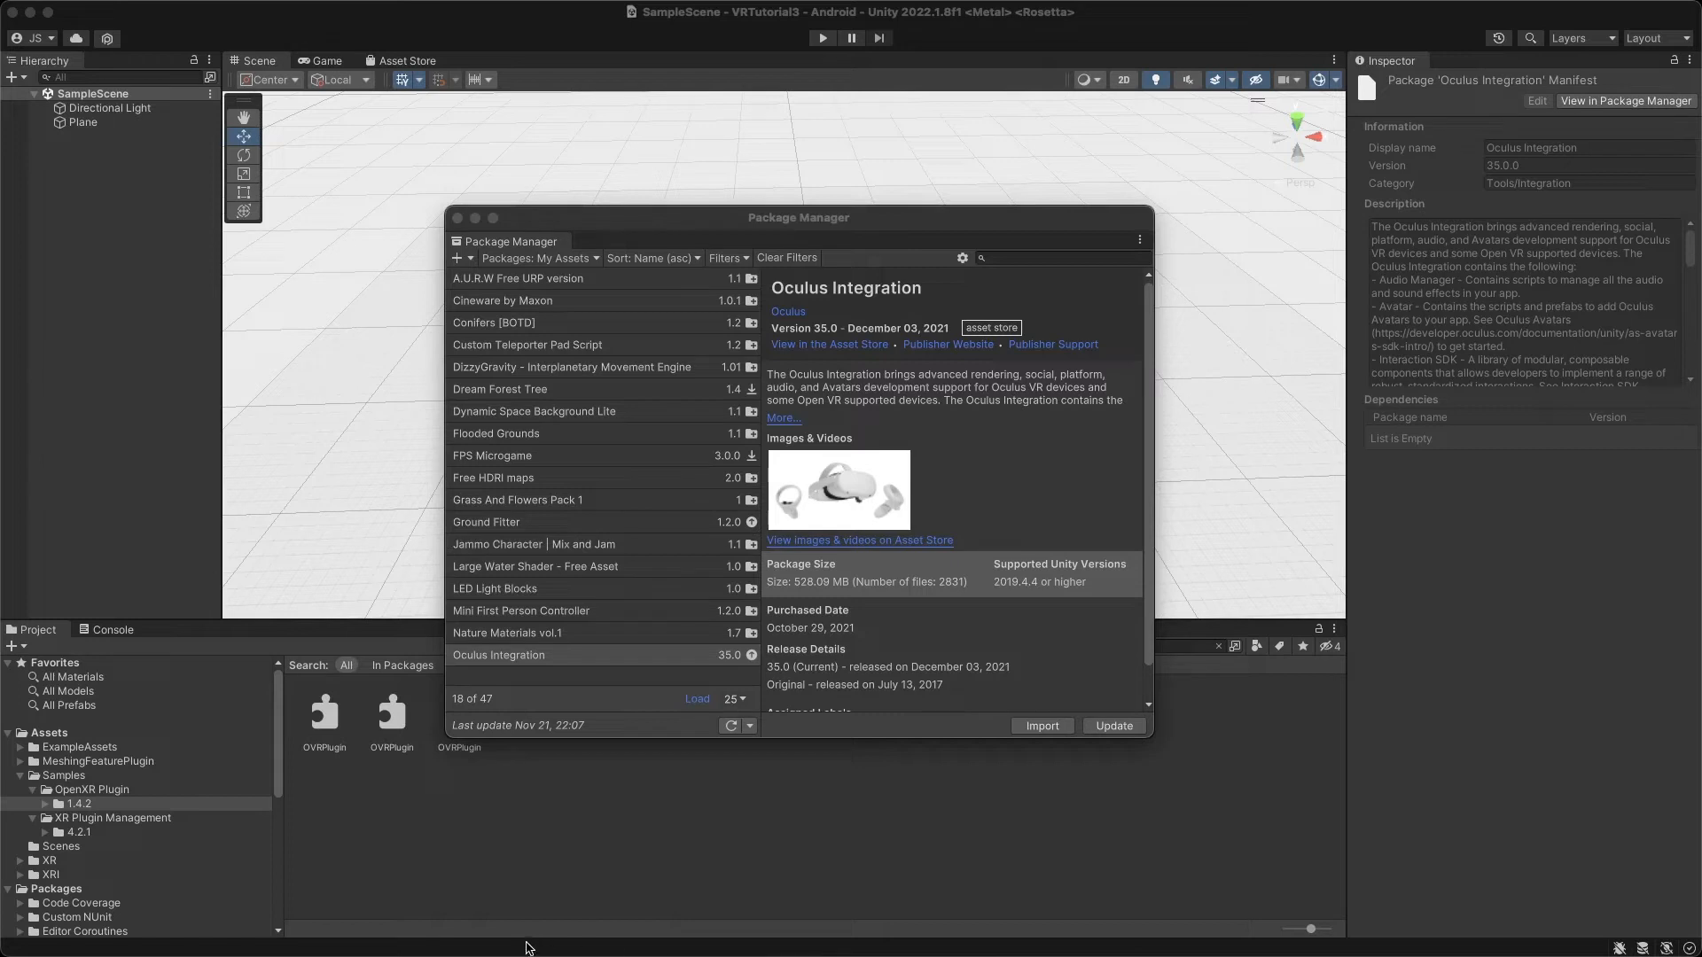
click(1295, 923)
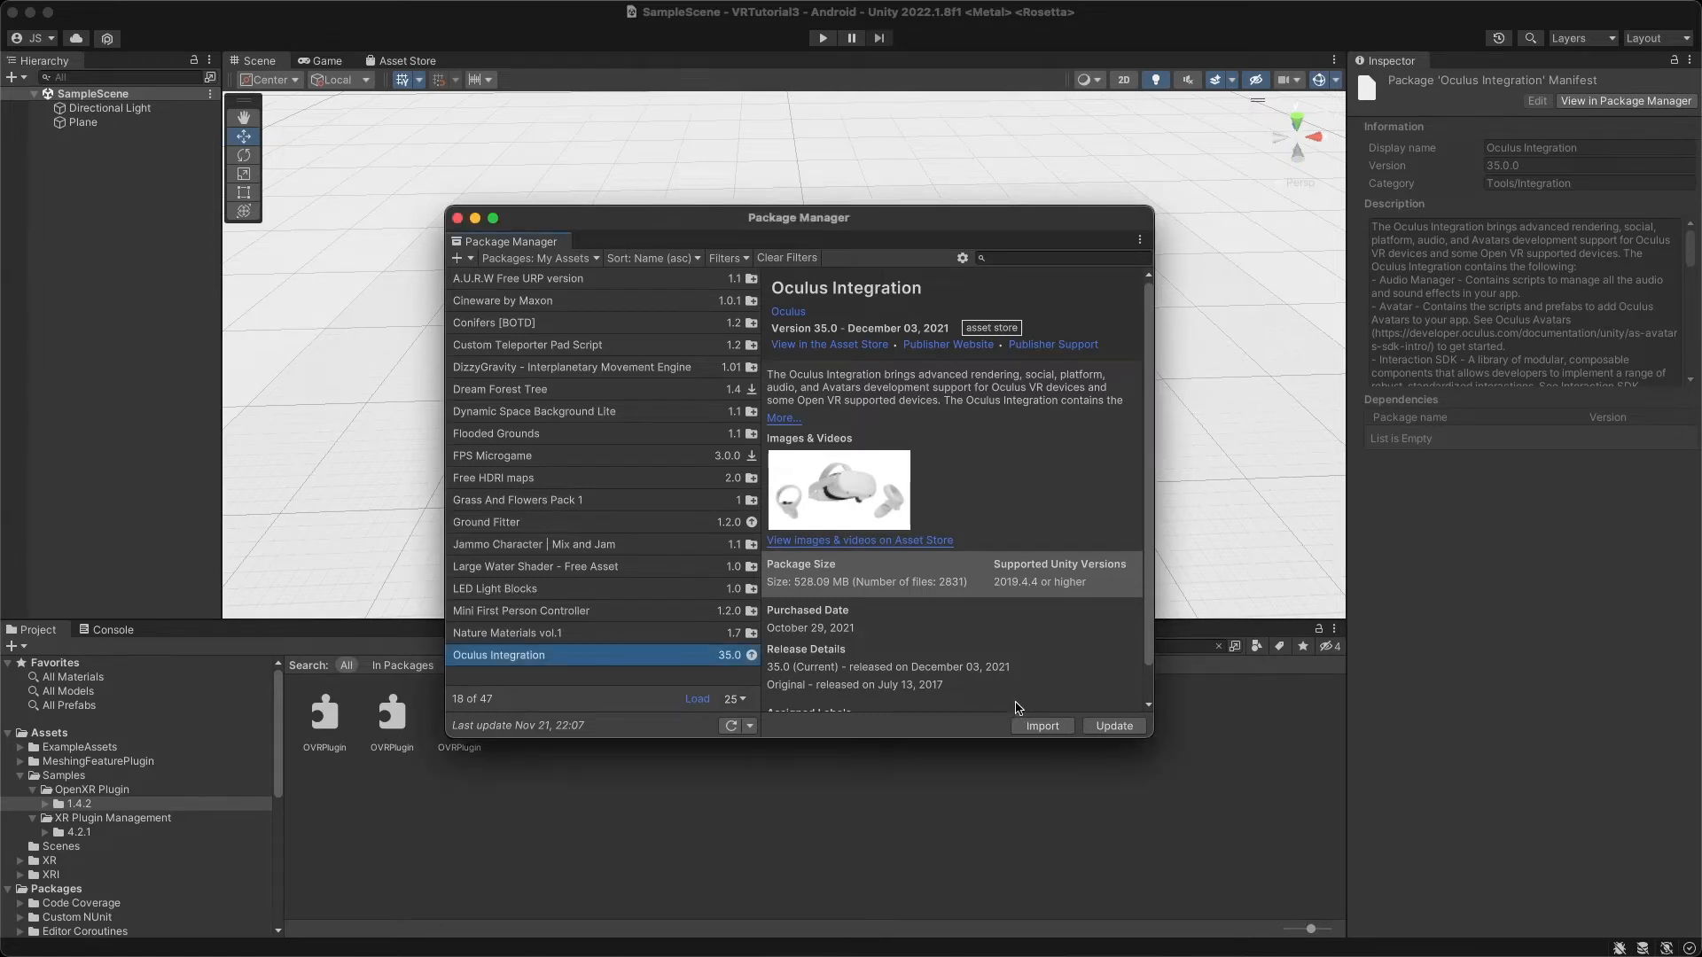
scroll(1032, 654, down, 1)
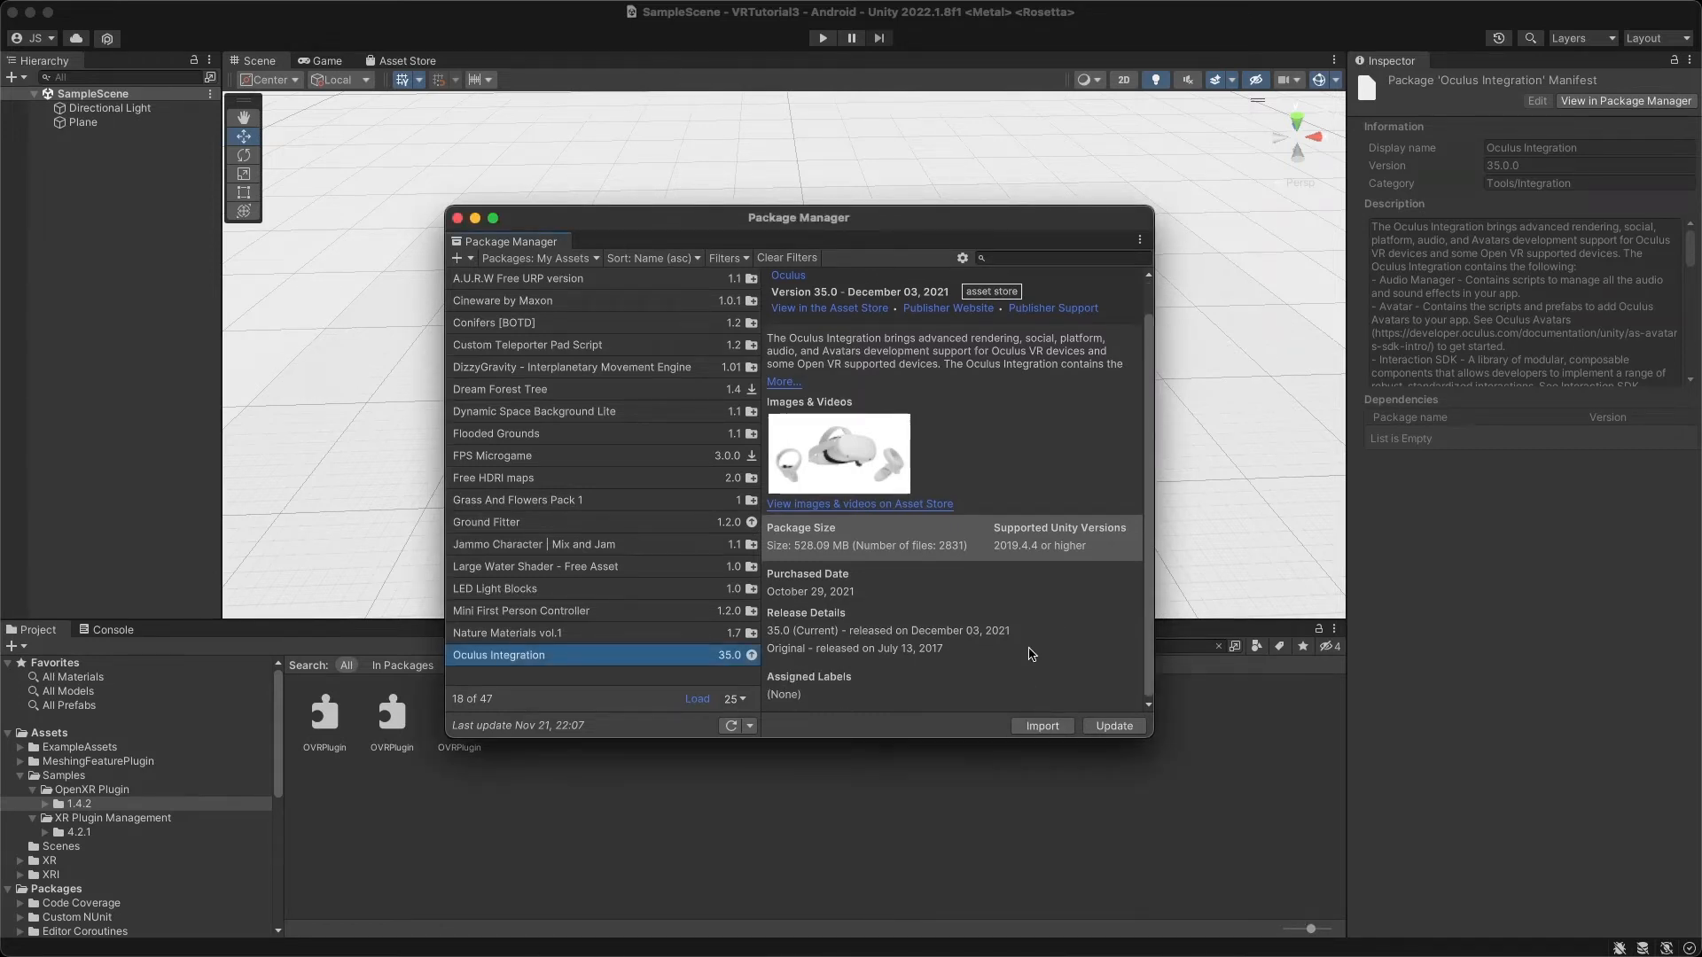
Import all files of the Oculus Integration package into the project.
click(1041, 727)
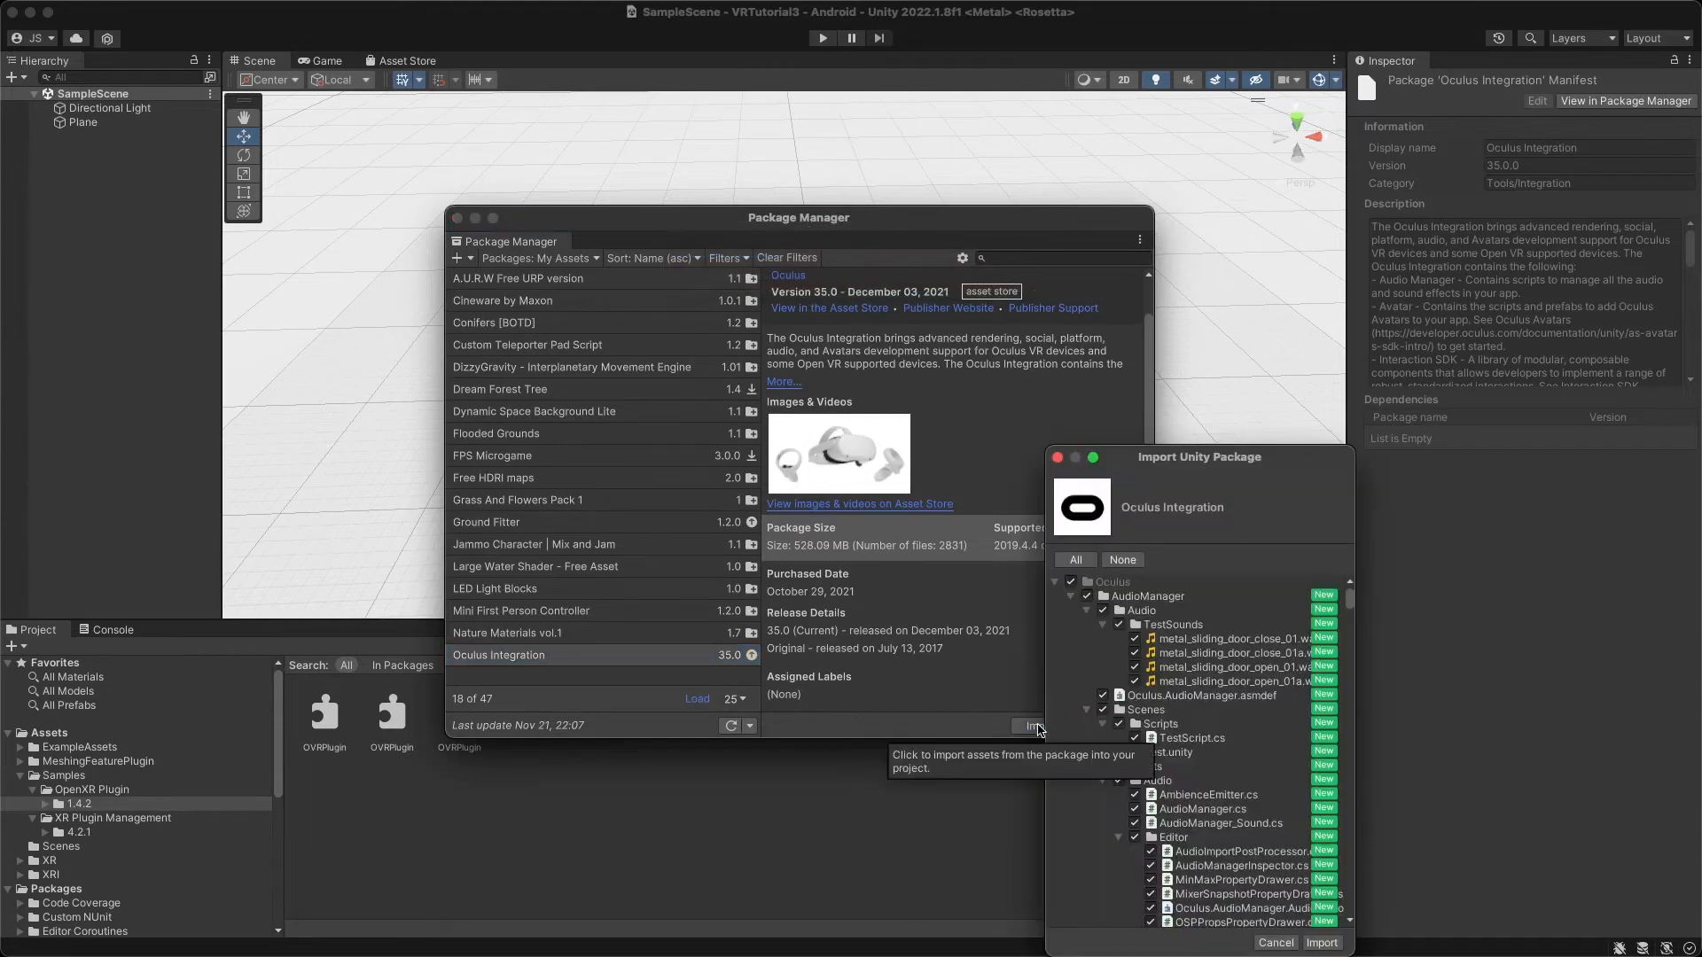
scroll(1226, 774, down, 10)
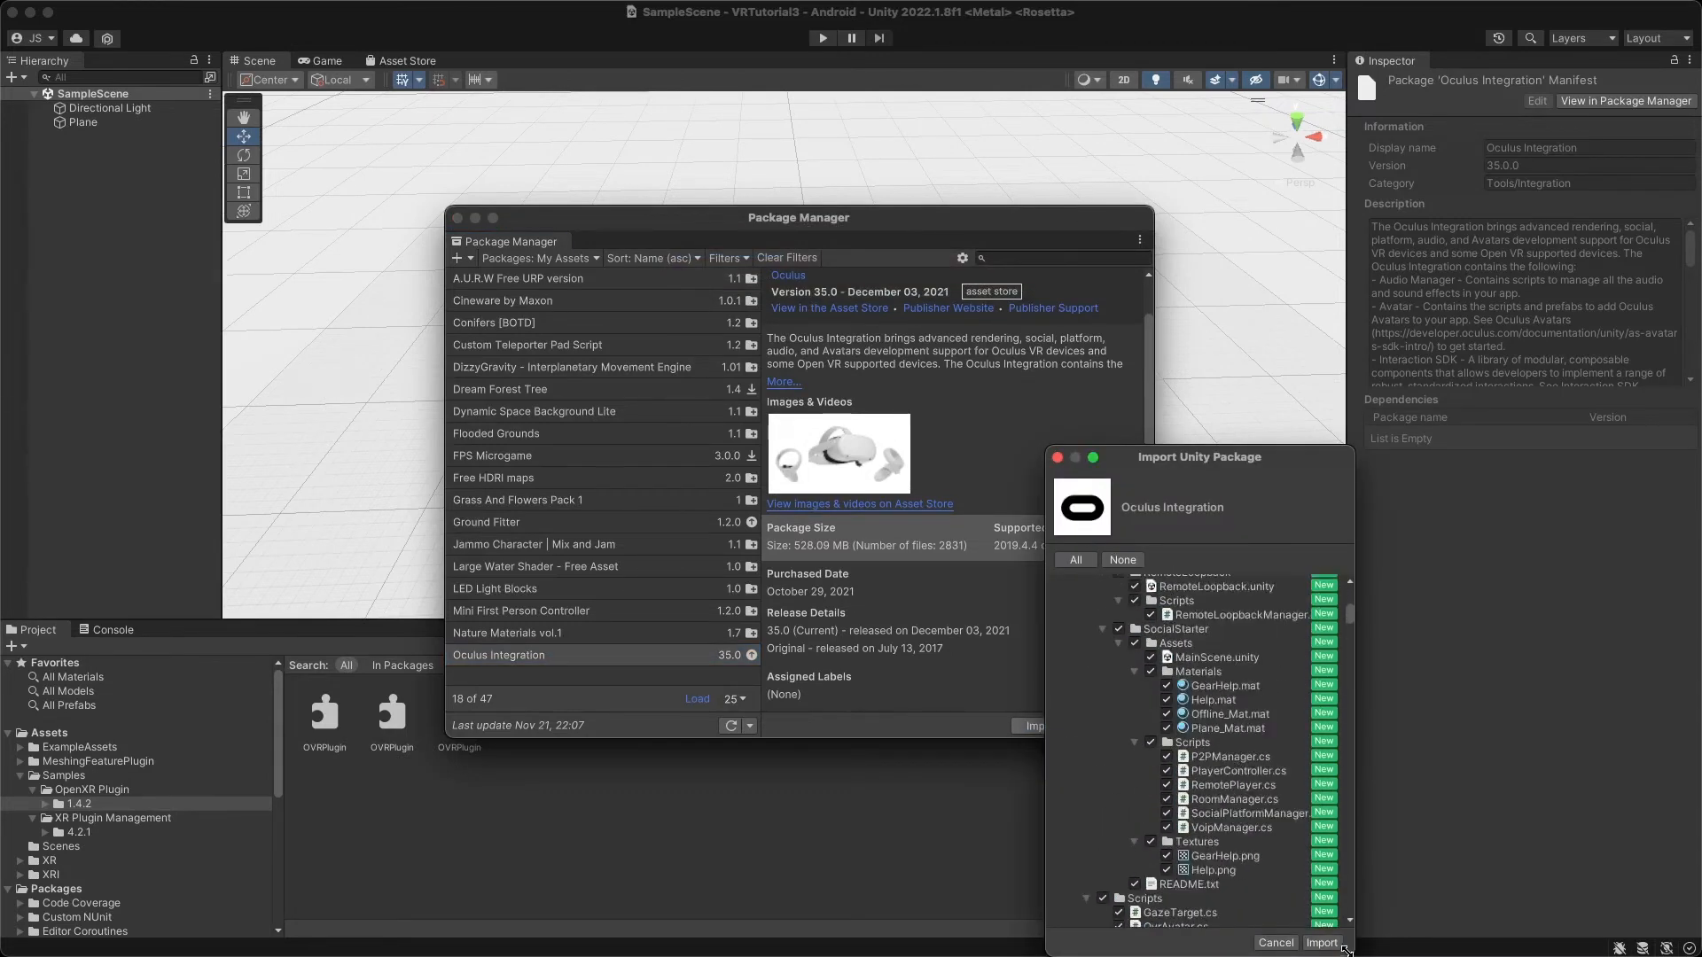
click(1322, 943)
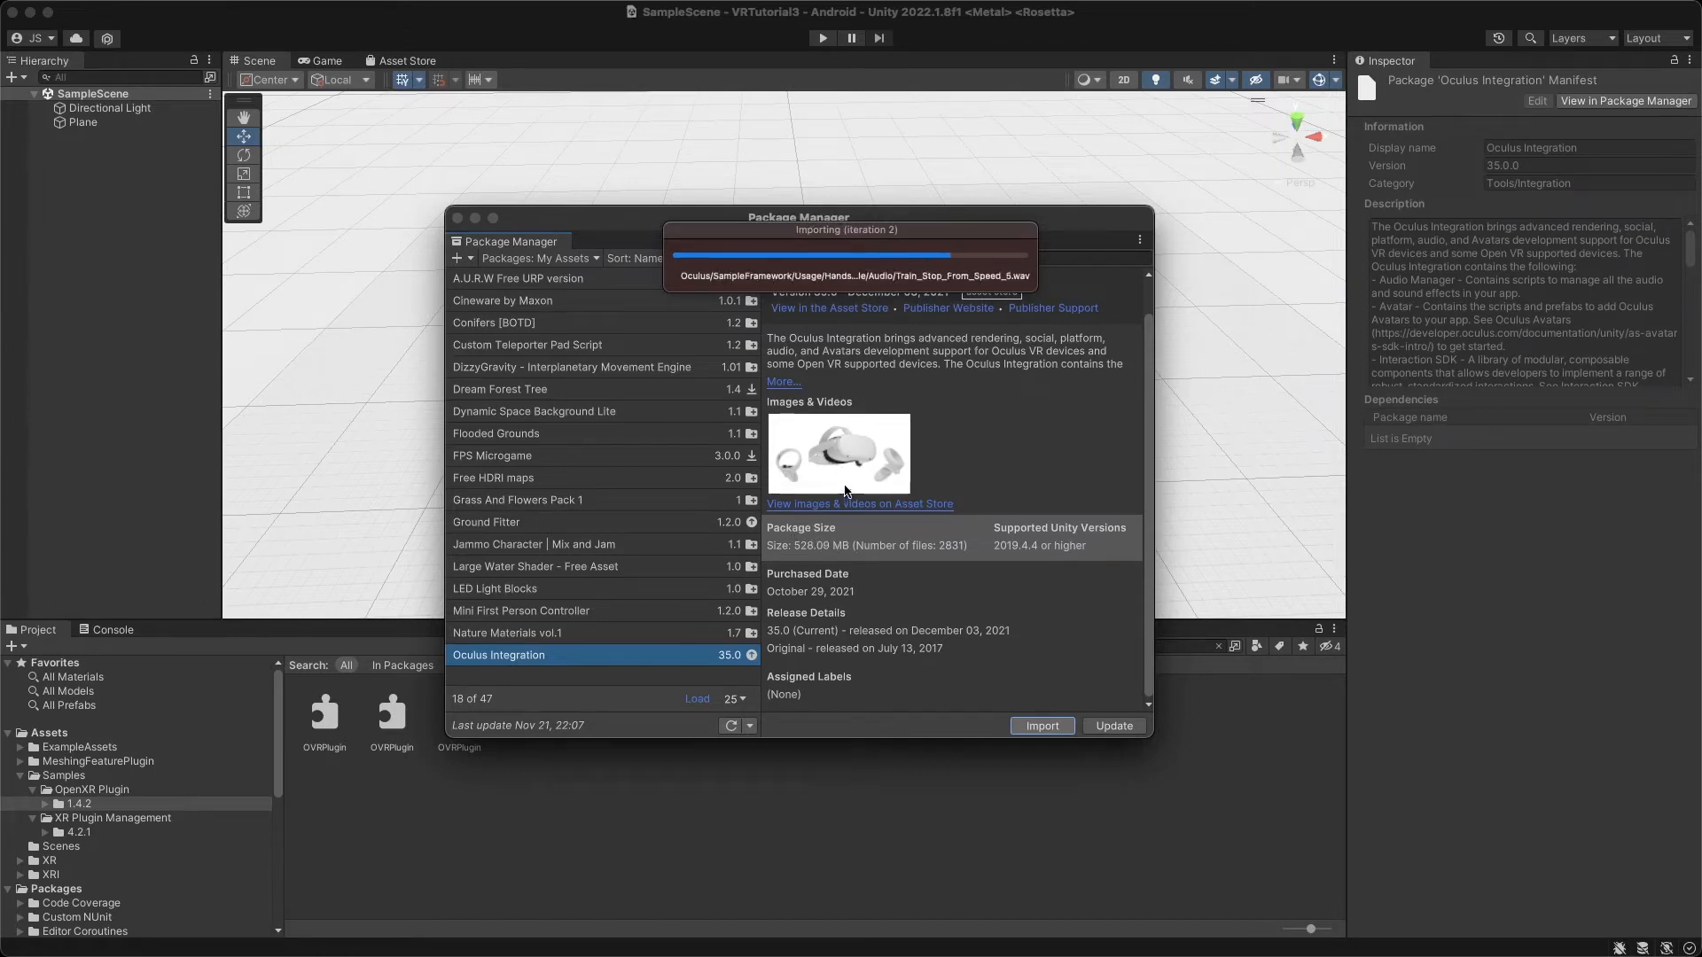
drag(897, 220, 621, 210)
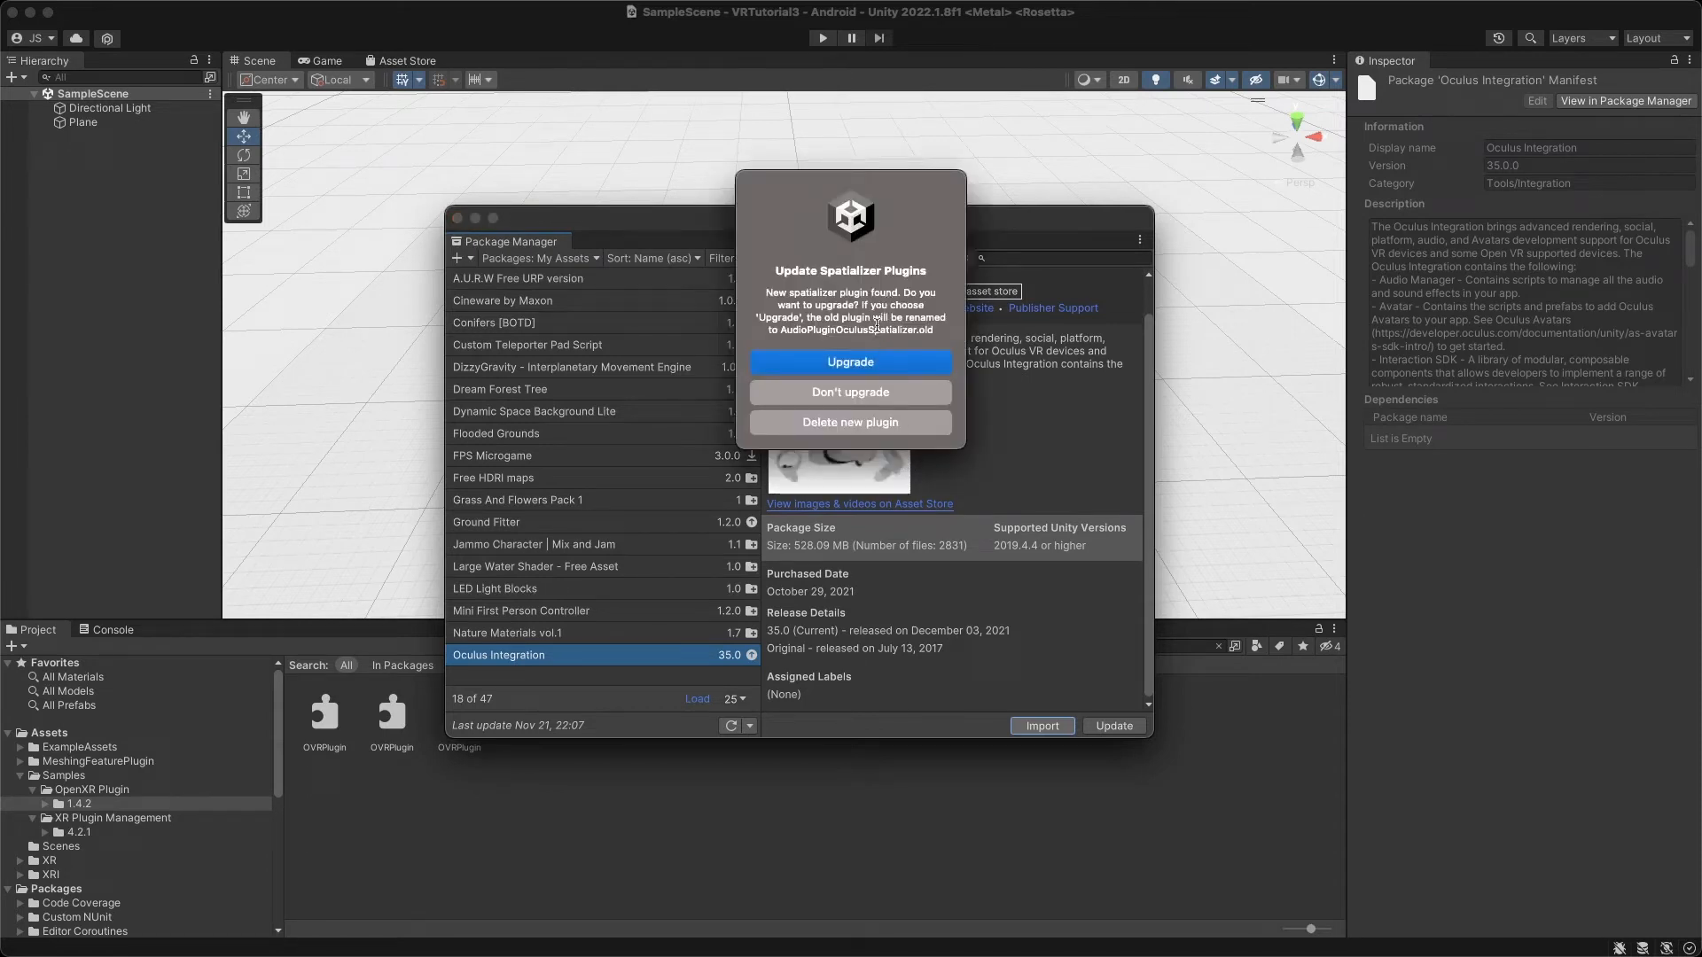
Upgrade the spatializer plugins and enable the newer OVRPlugin with the legacy backend instead of OpenXR, postponing both editor restarts.
click(853, 365)
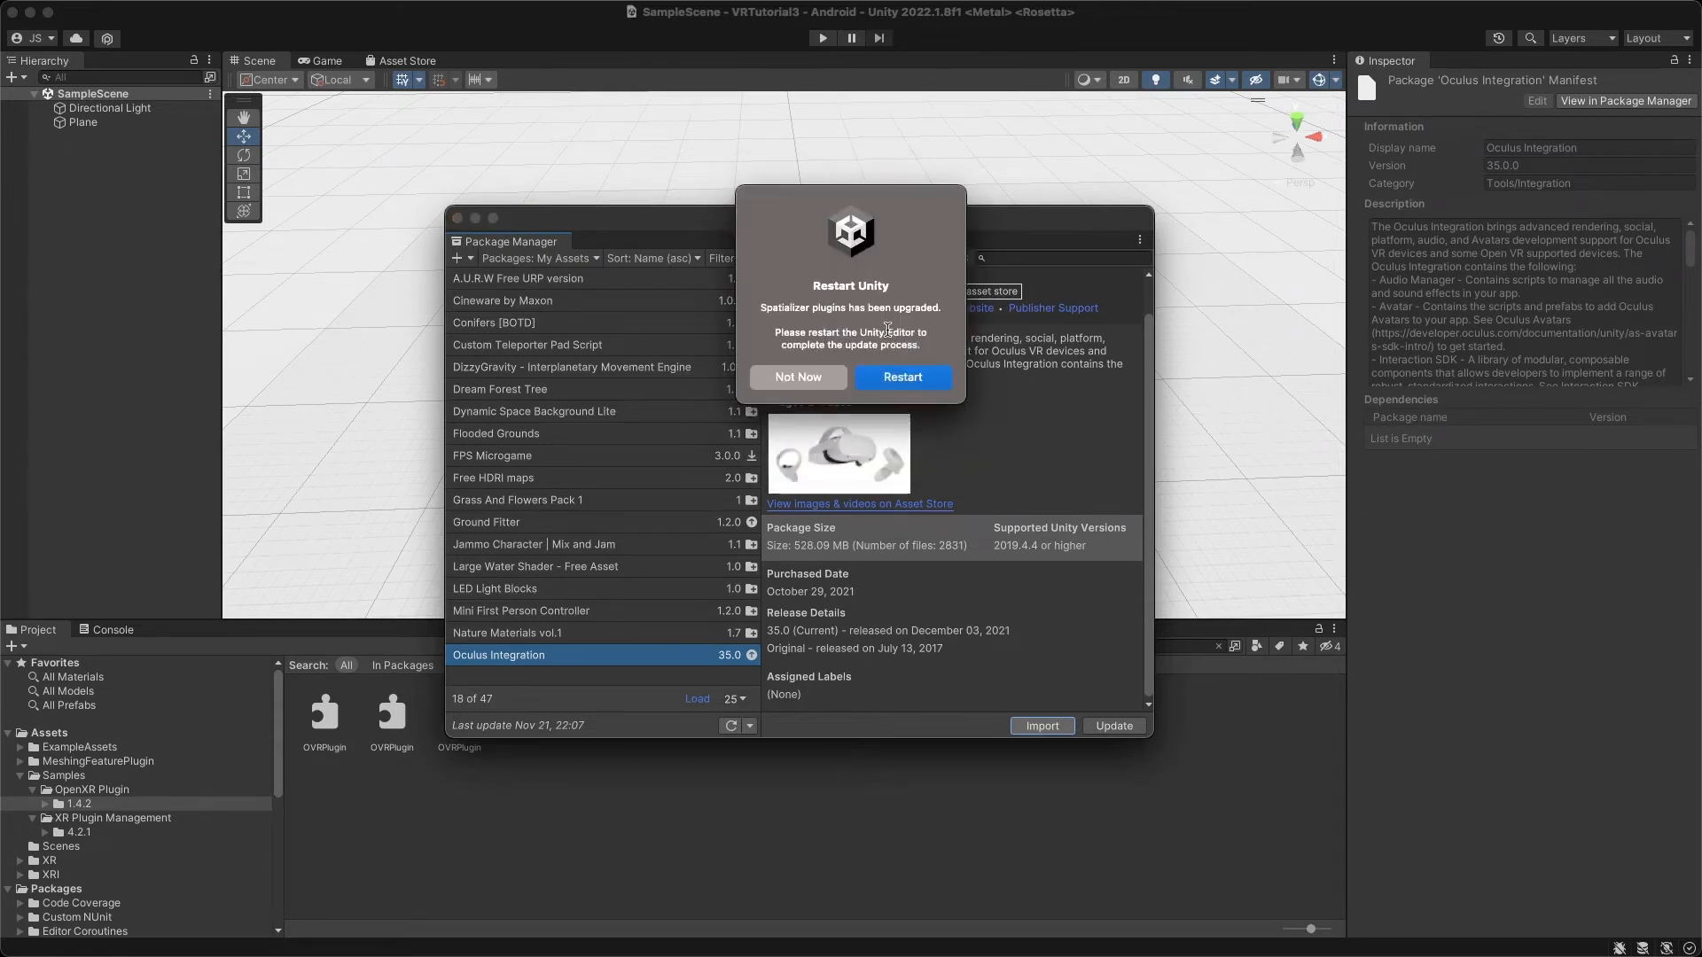
click(820, 381)
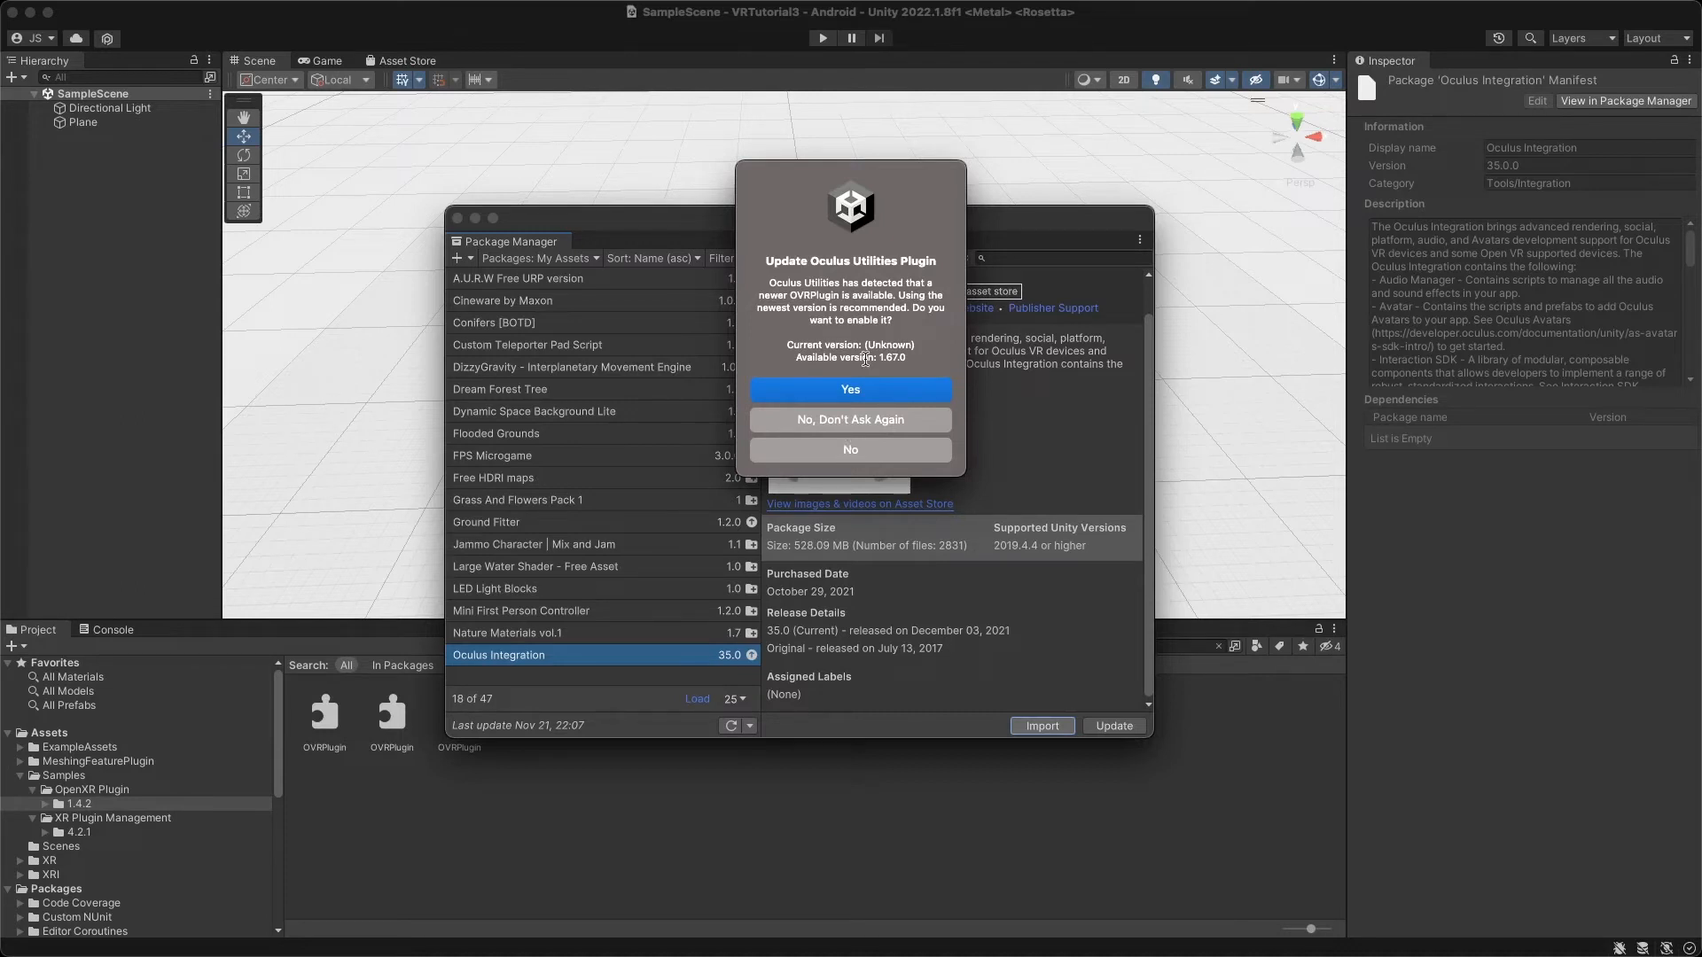
click(865, 390)
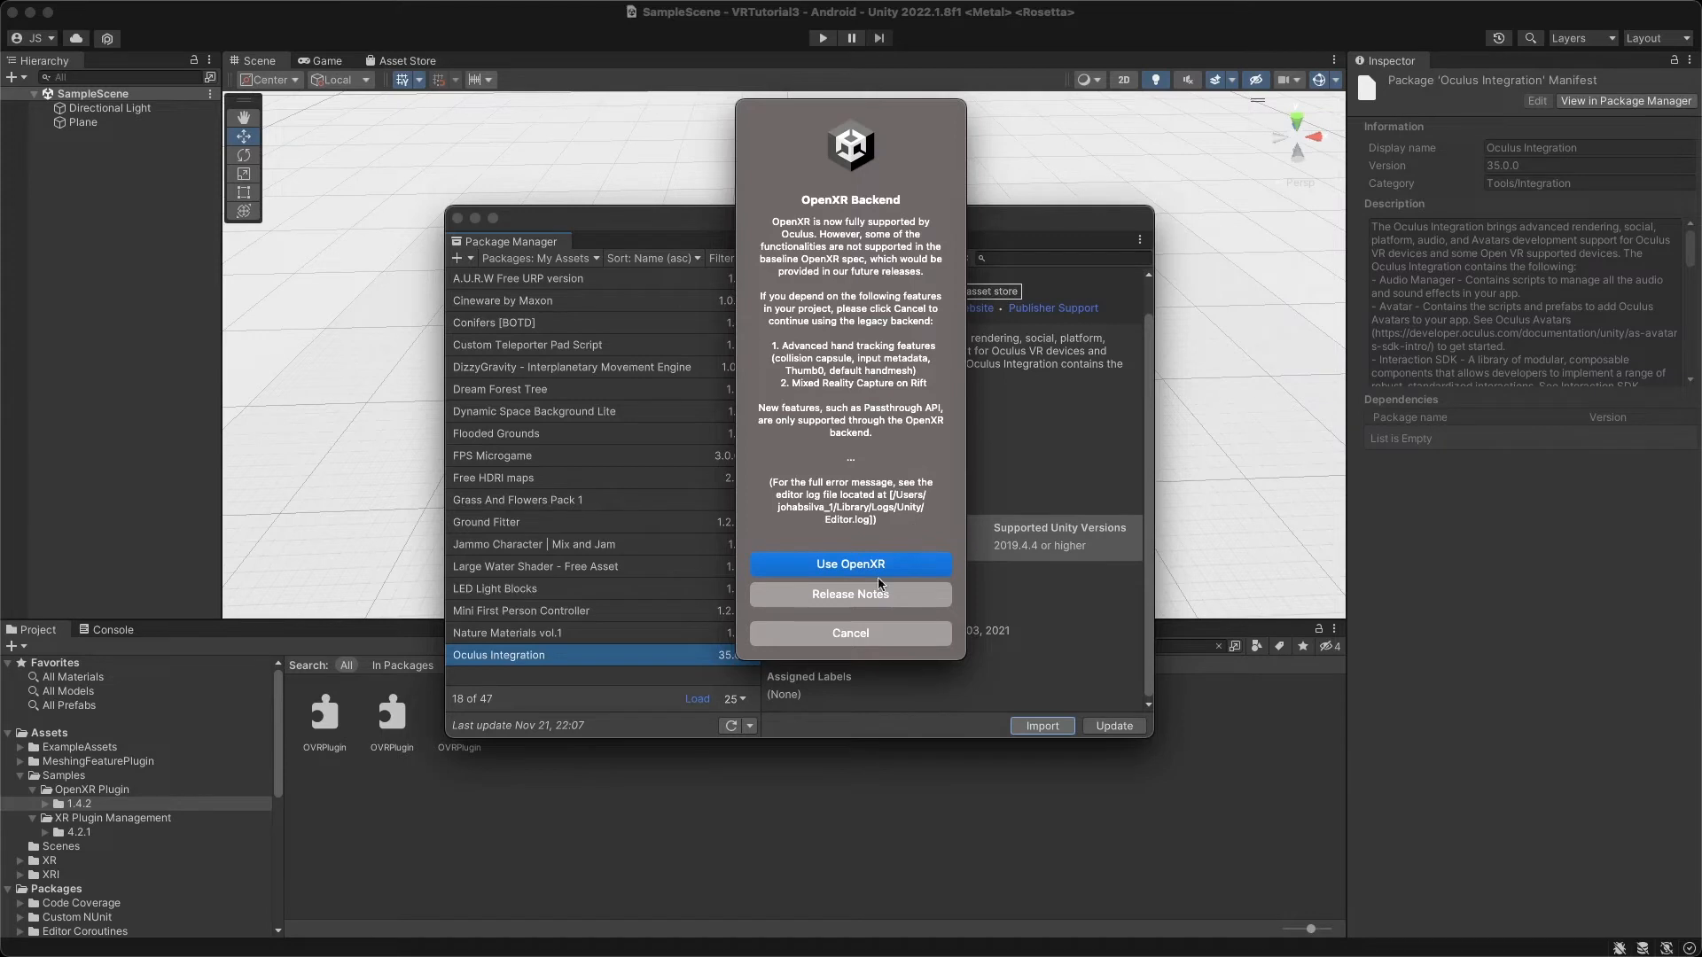
click(877, 631)
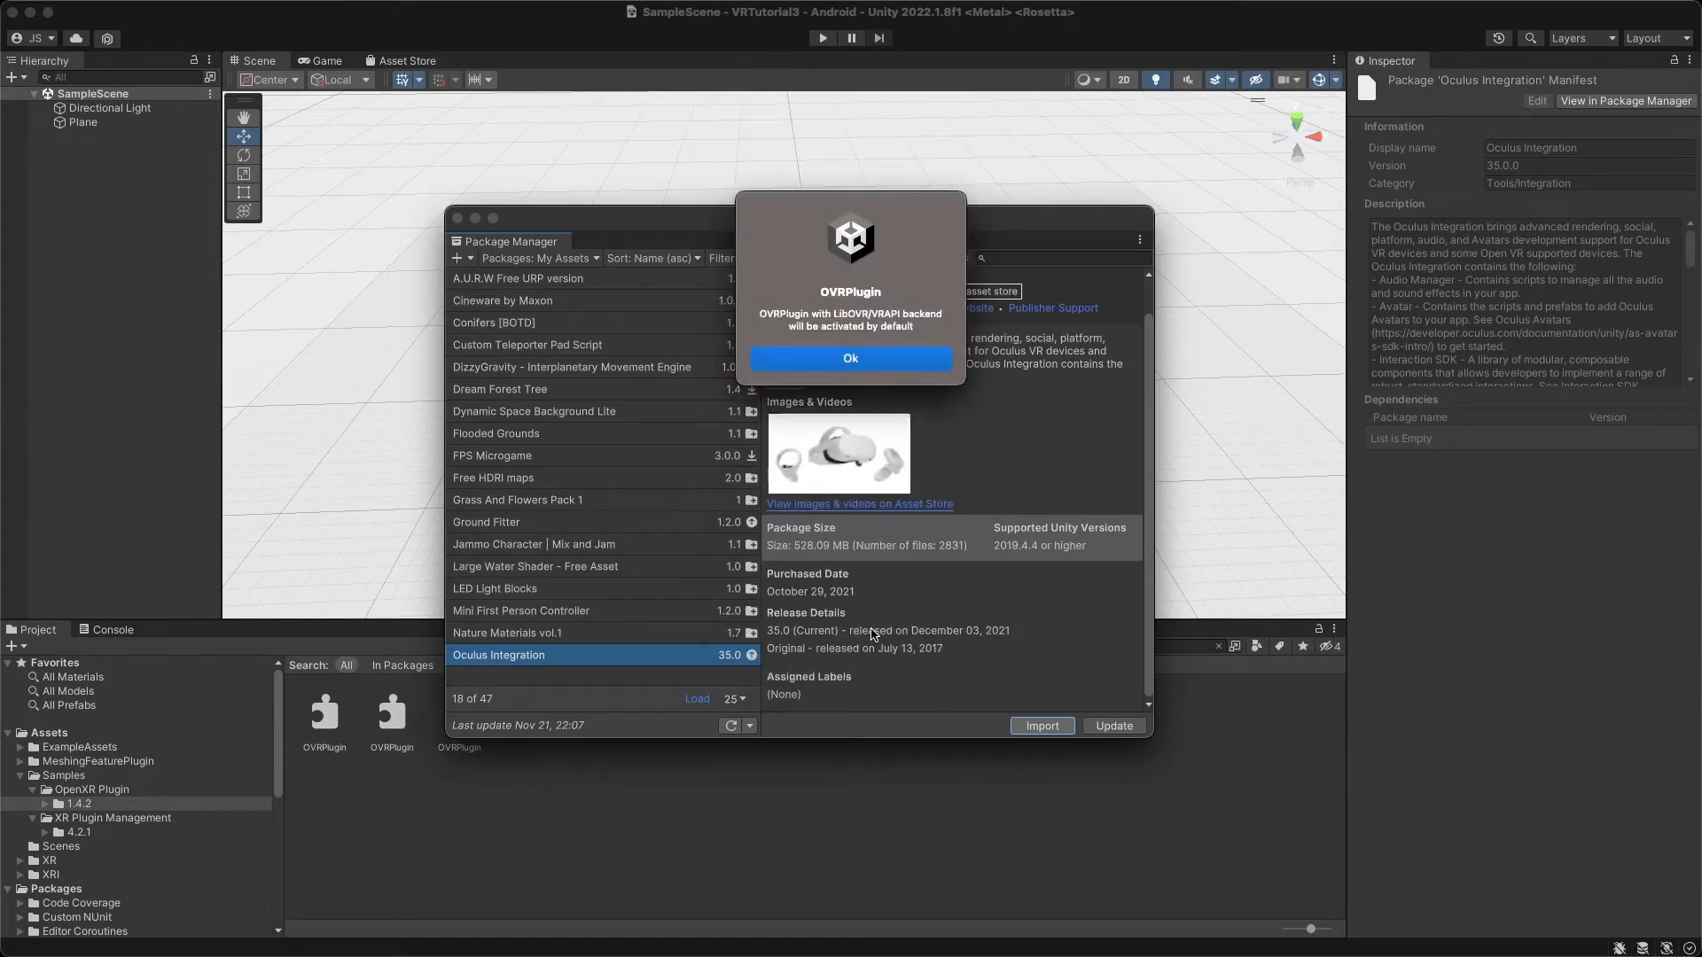
click(887, 369)
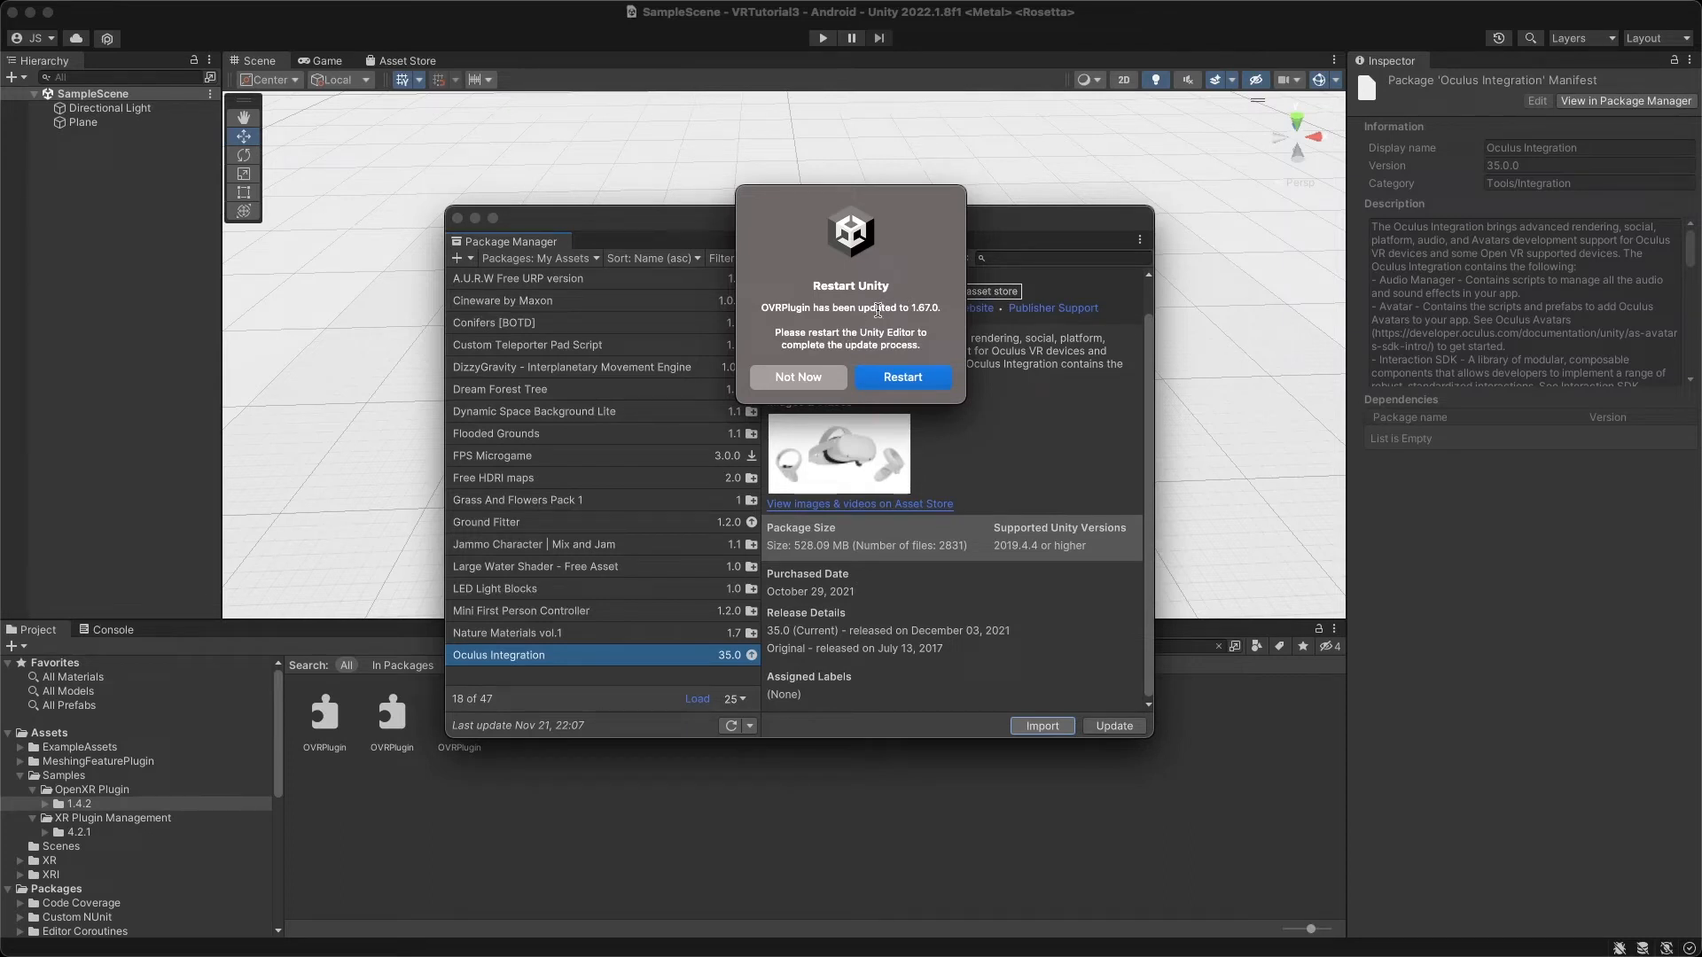
click(825, 384)
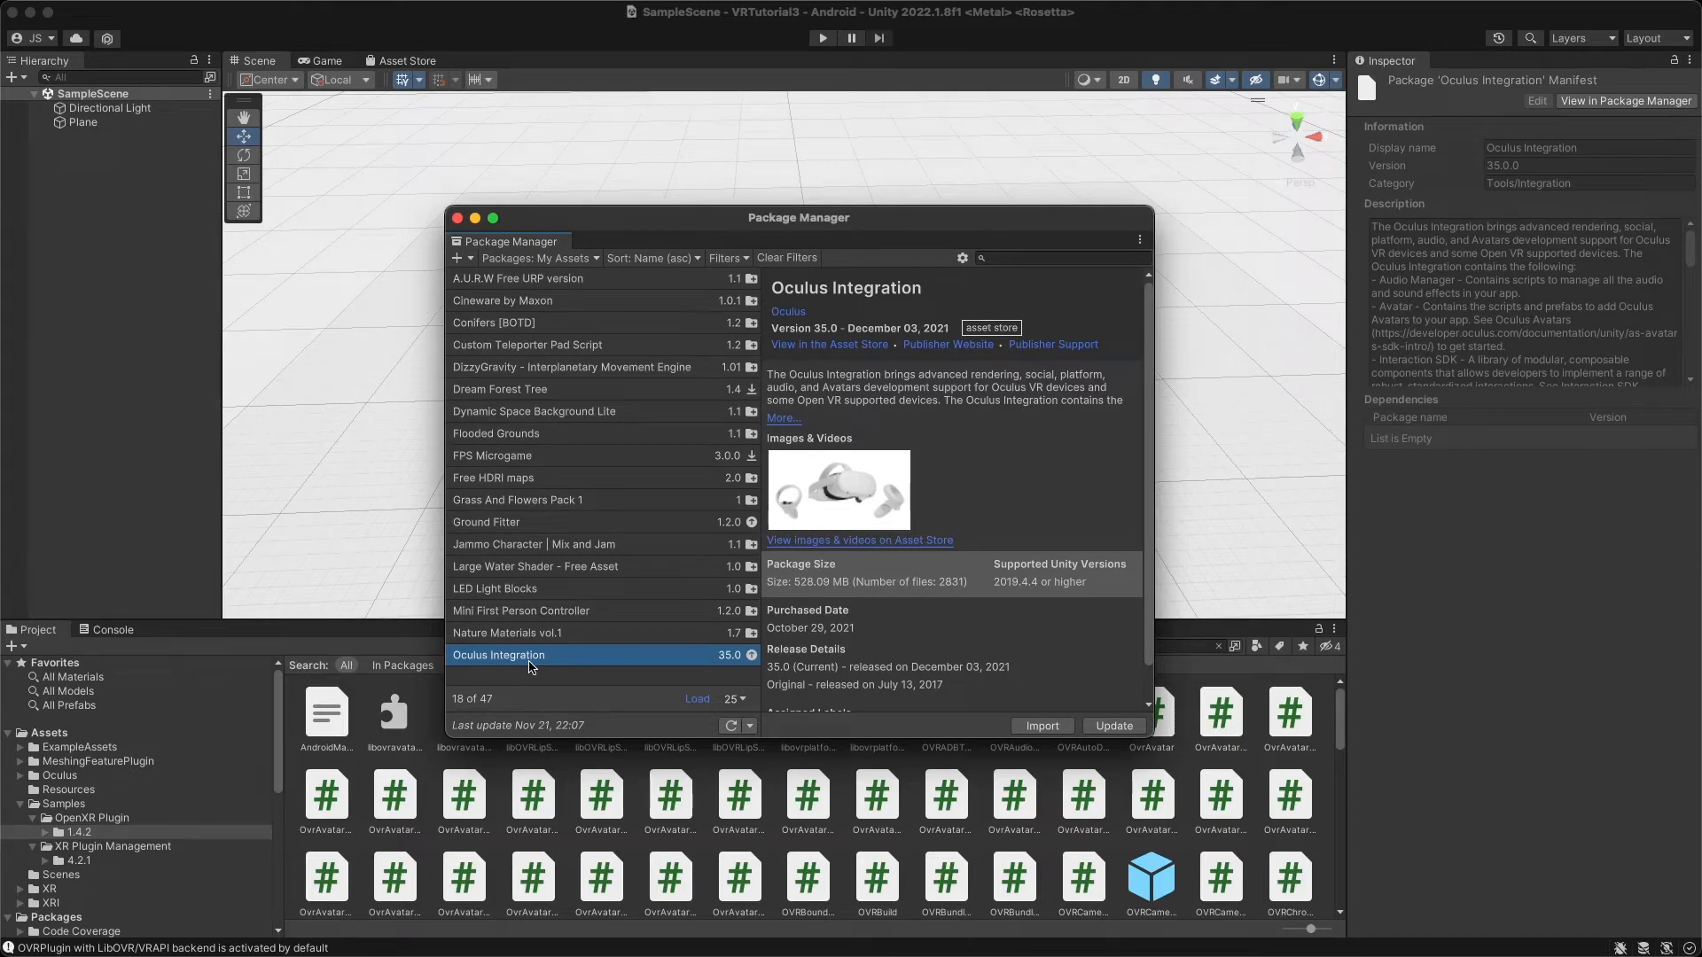
Review the Oculus Integration entry among My Assets, minimize the Package Manager window and clear the selection.
scroll(1050, 615, down, 2)
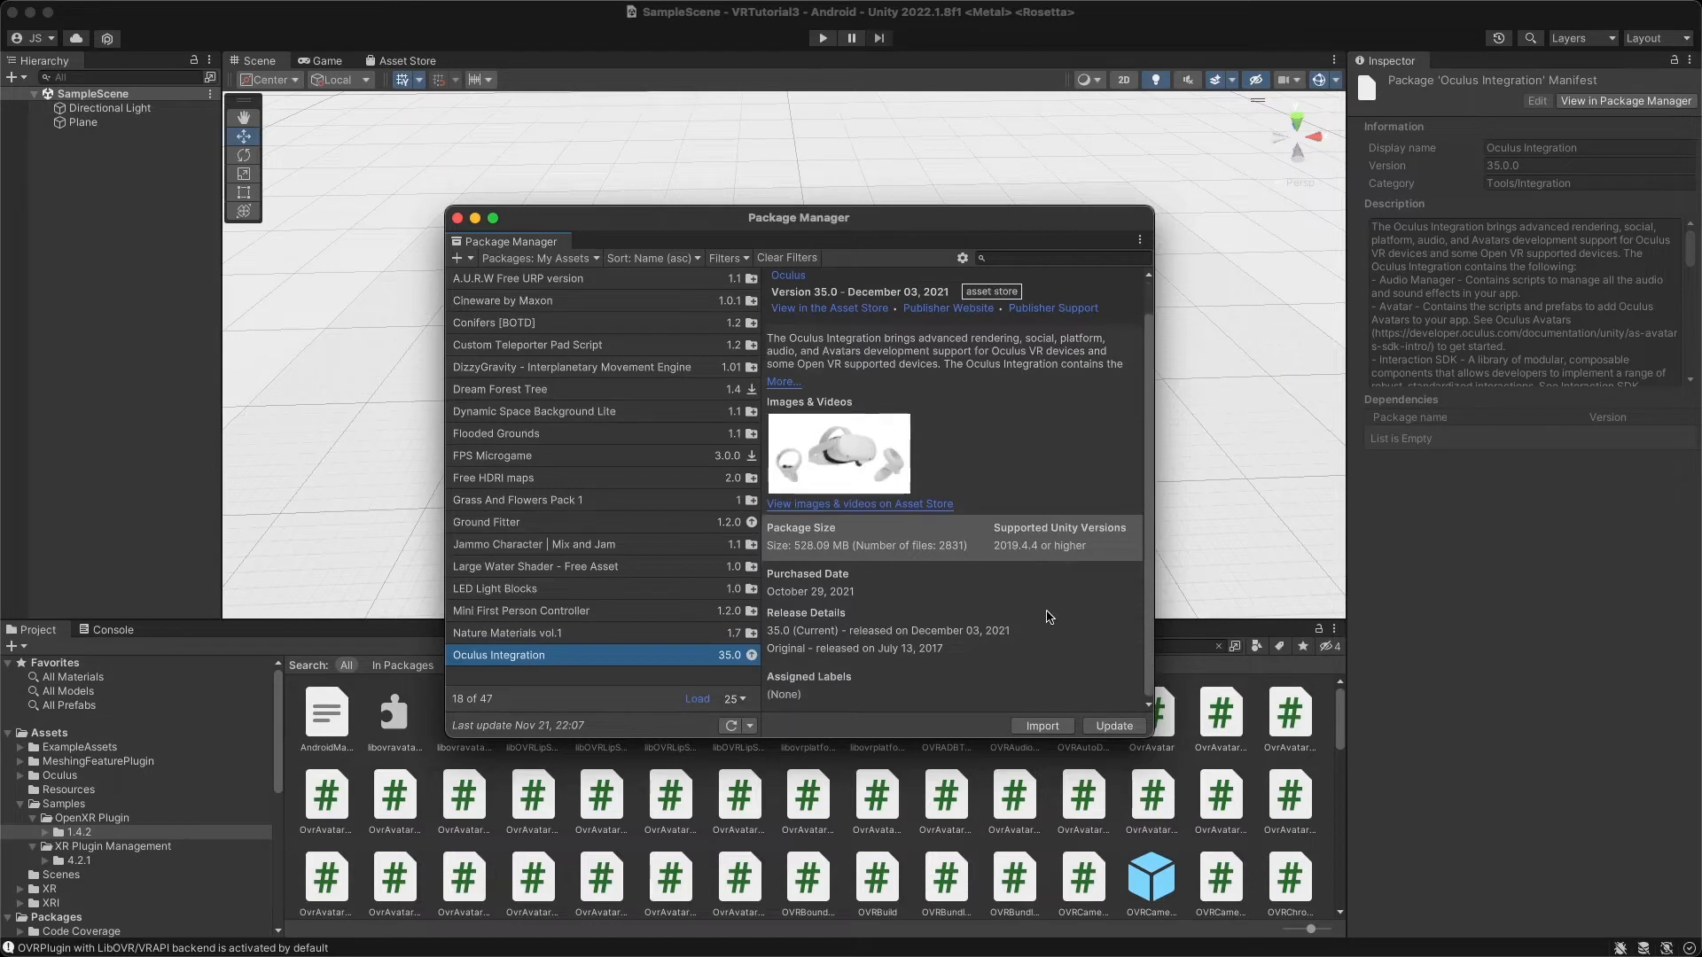
scroll(1054, 631, up, 2)
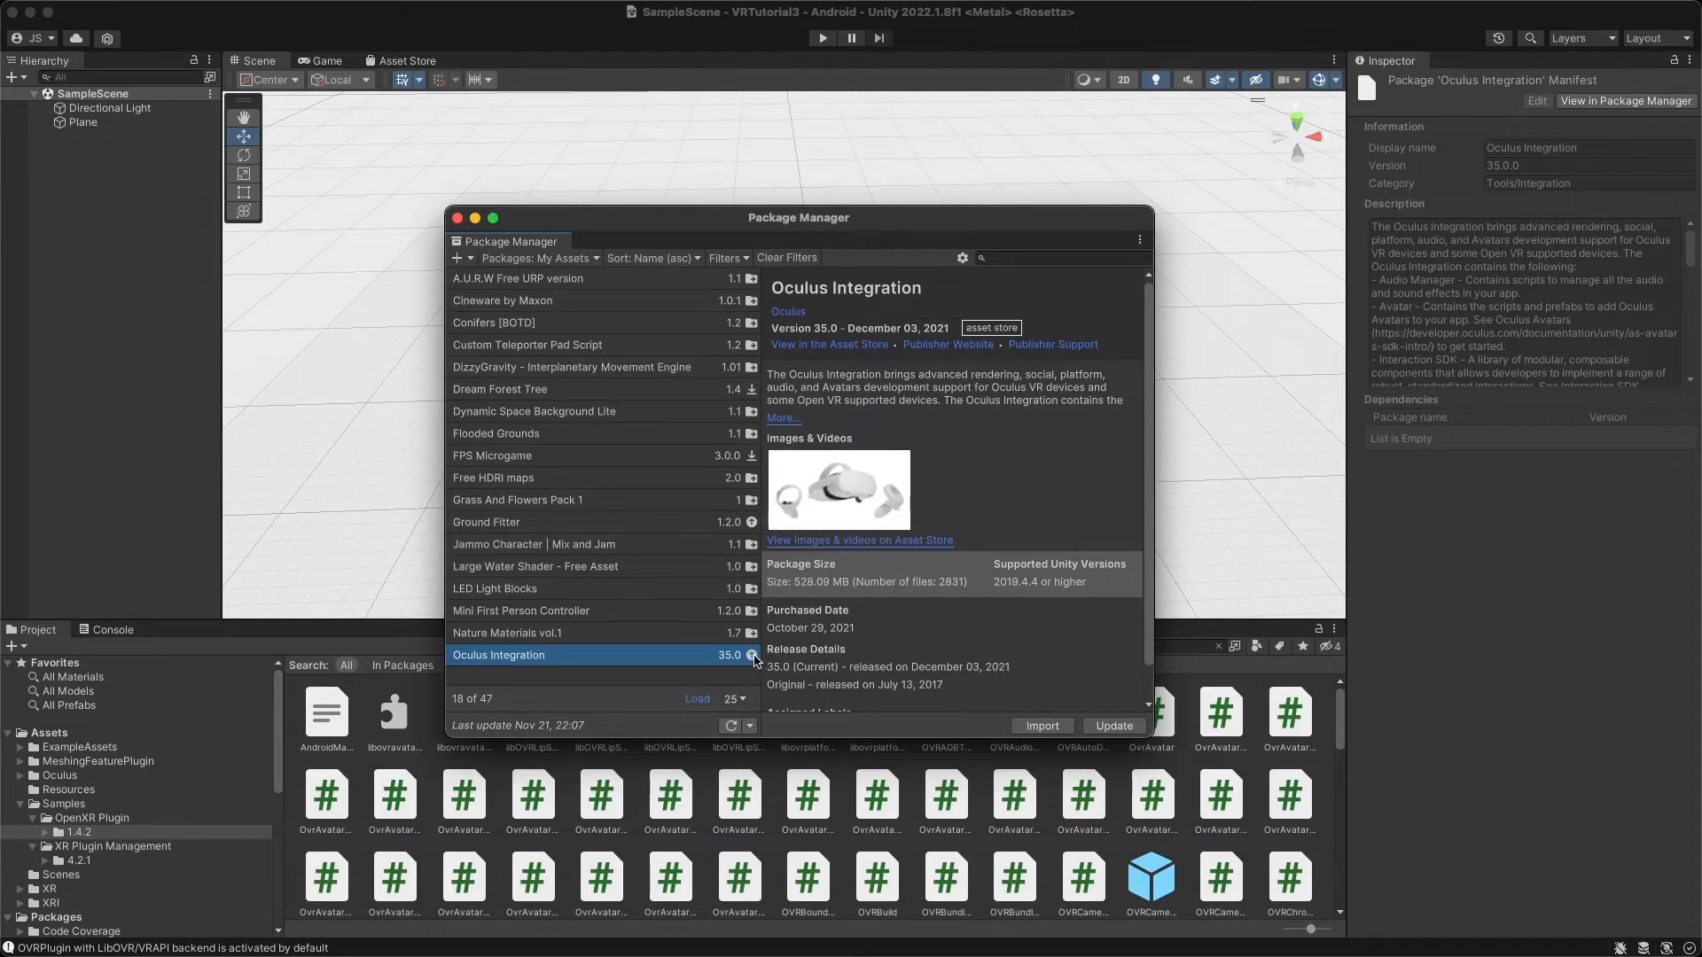
click(602, 638)
click(536, 656)
click(586, 258)
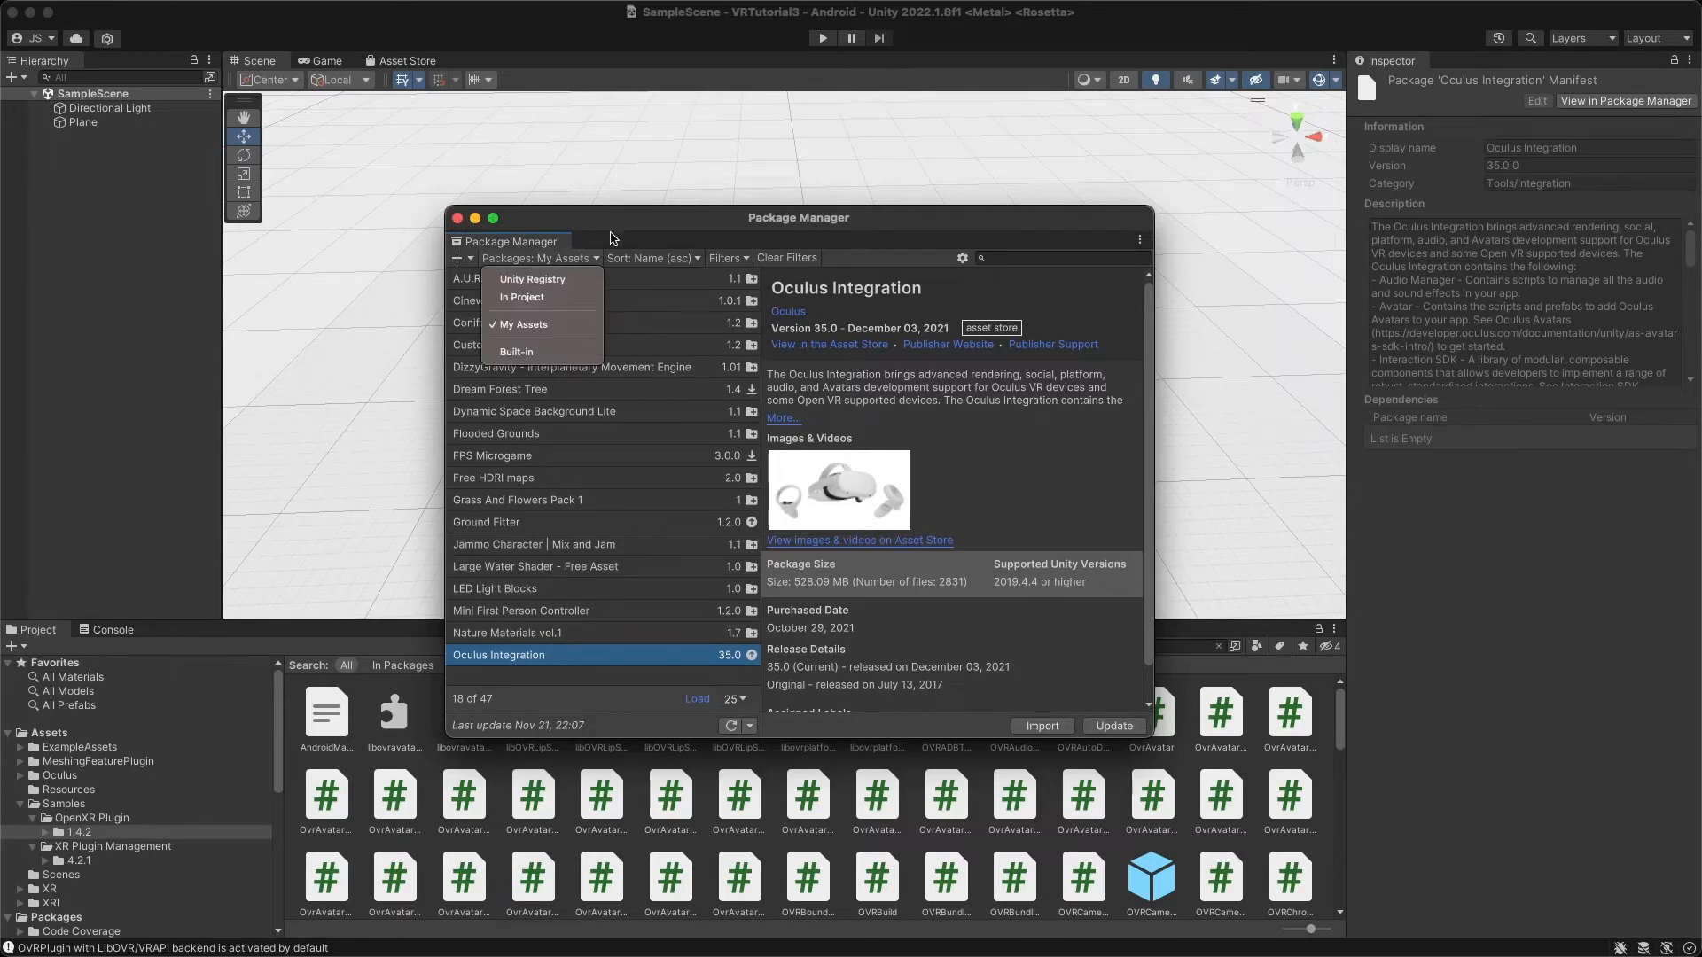
click(475, 219)
click(474, 219)
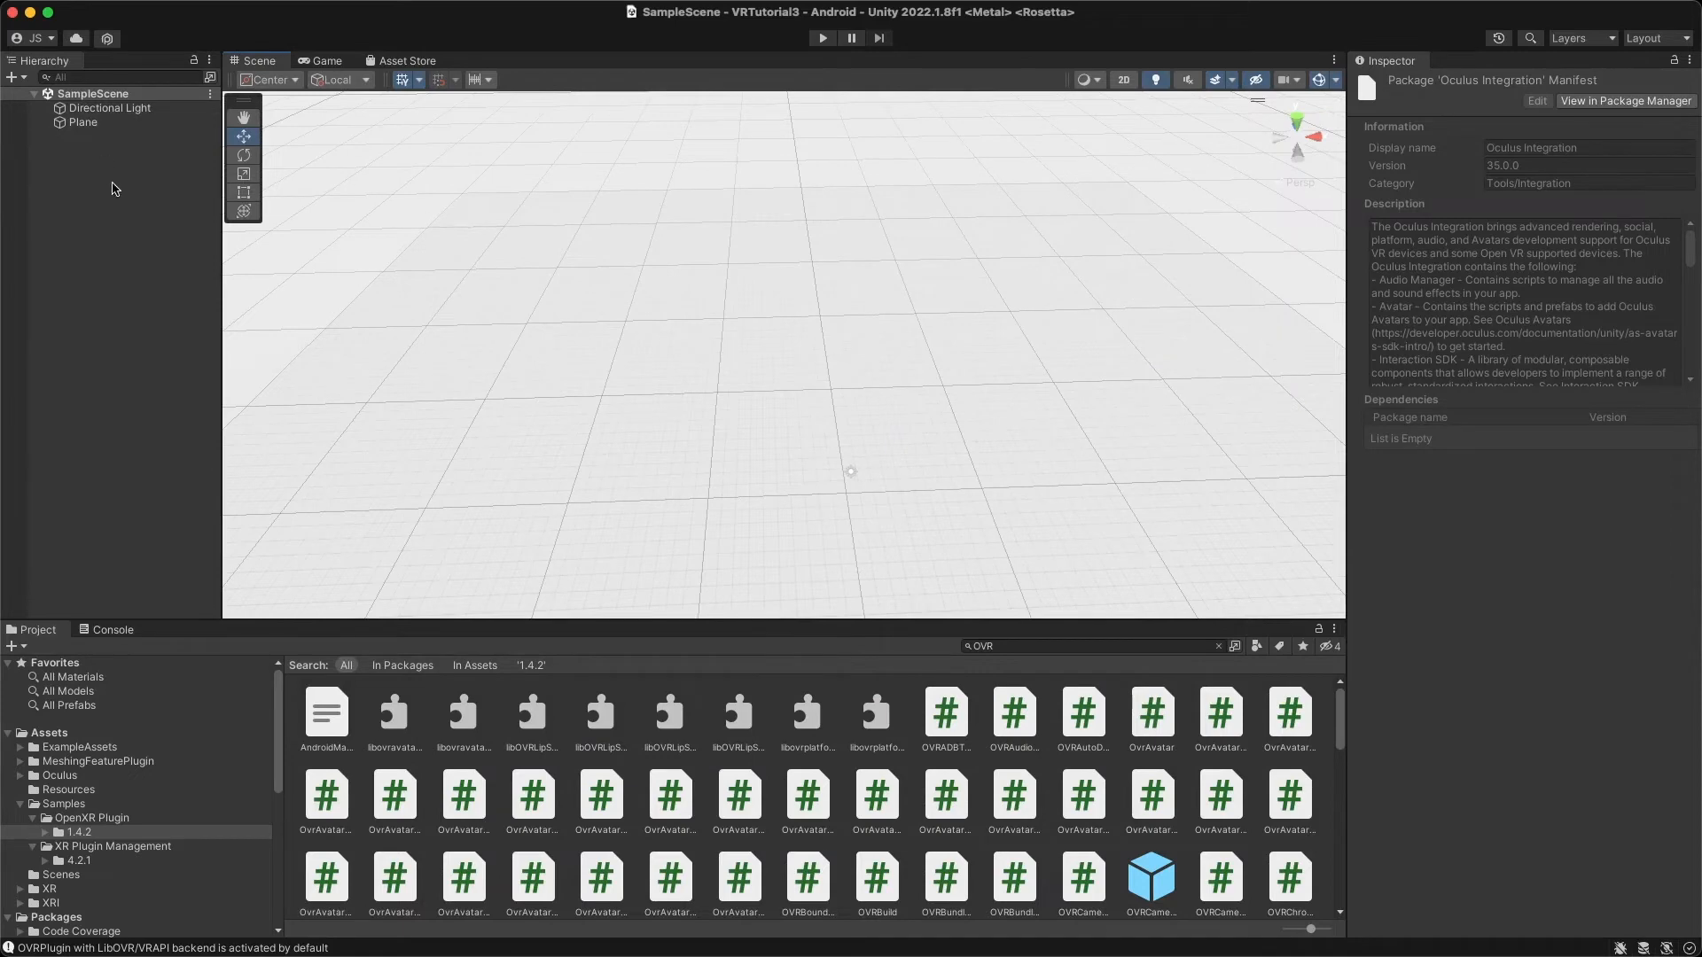
click(123, 331)
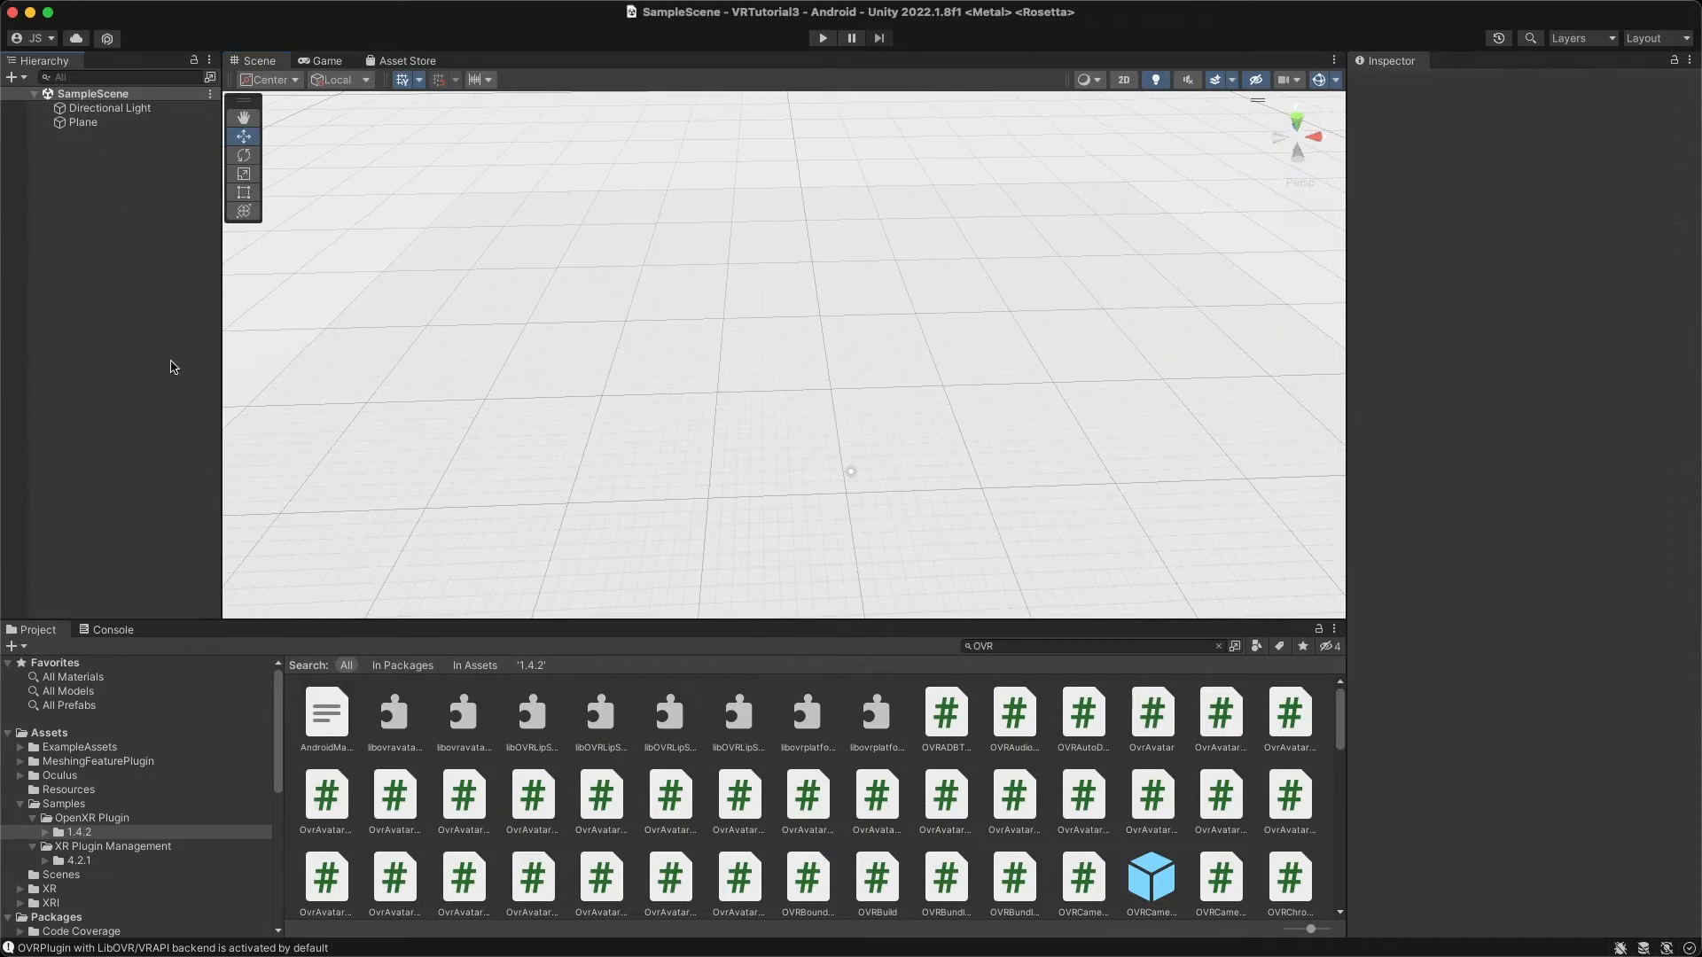
Search the project for OVR again and locate the OVRPlayerController prefab among the results.
click(1000, 639)
text(OVR)
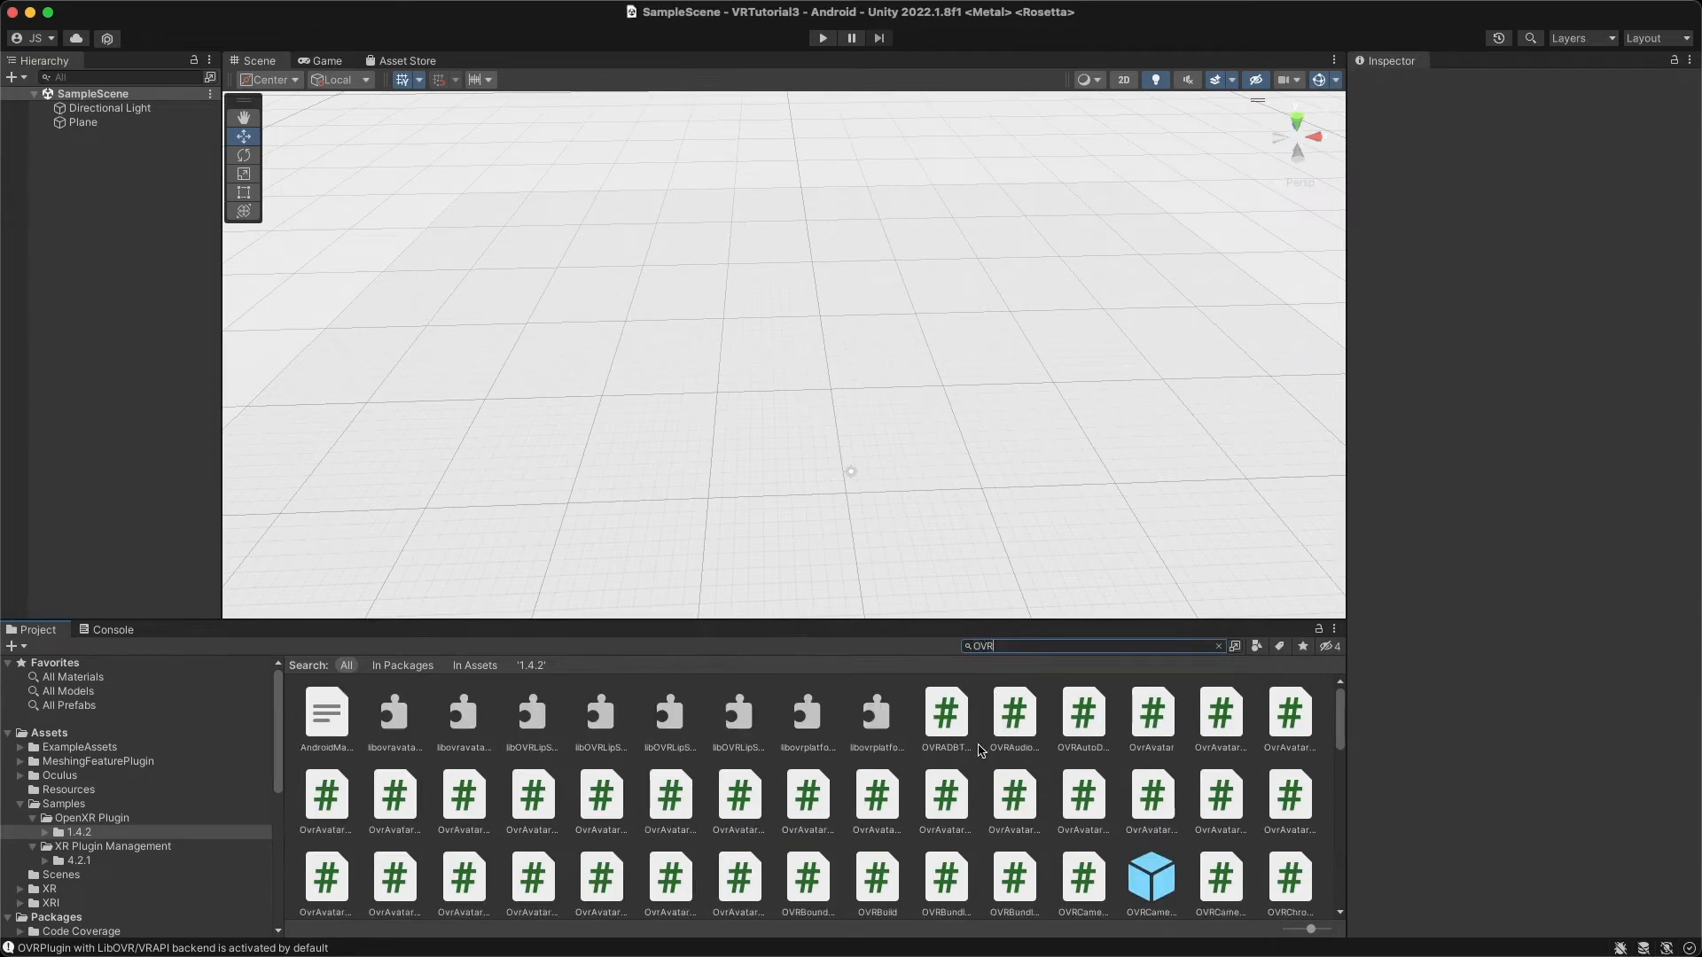
scroll(956, 797, down, 3)
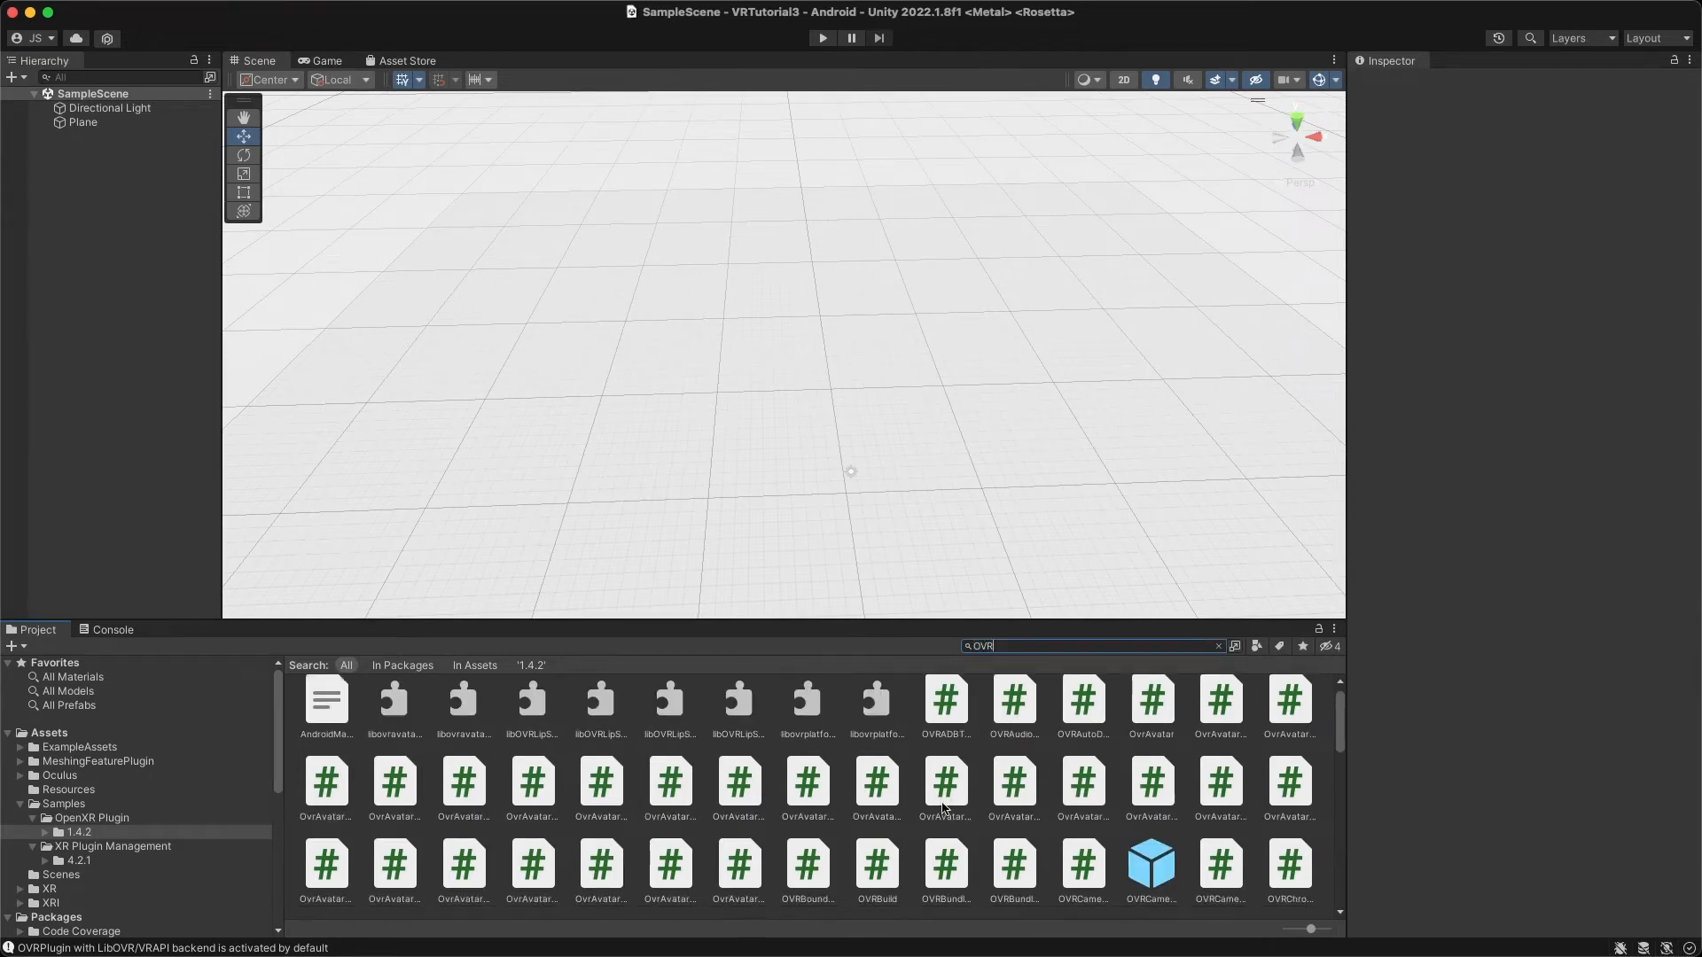
scroll(957, 798, down, 2)
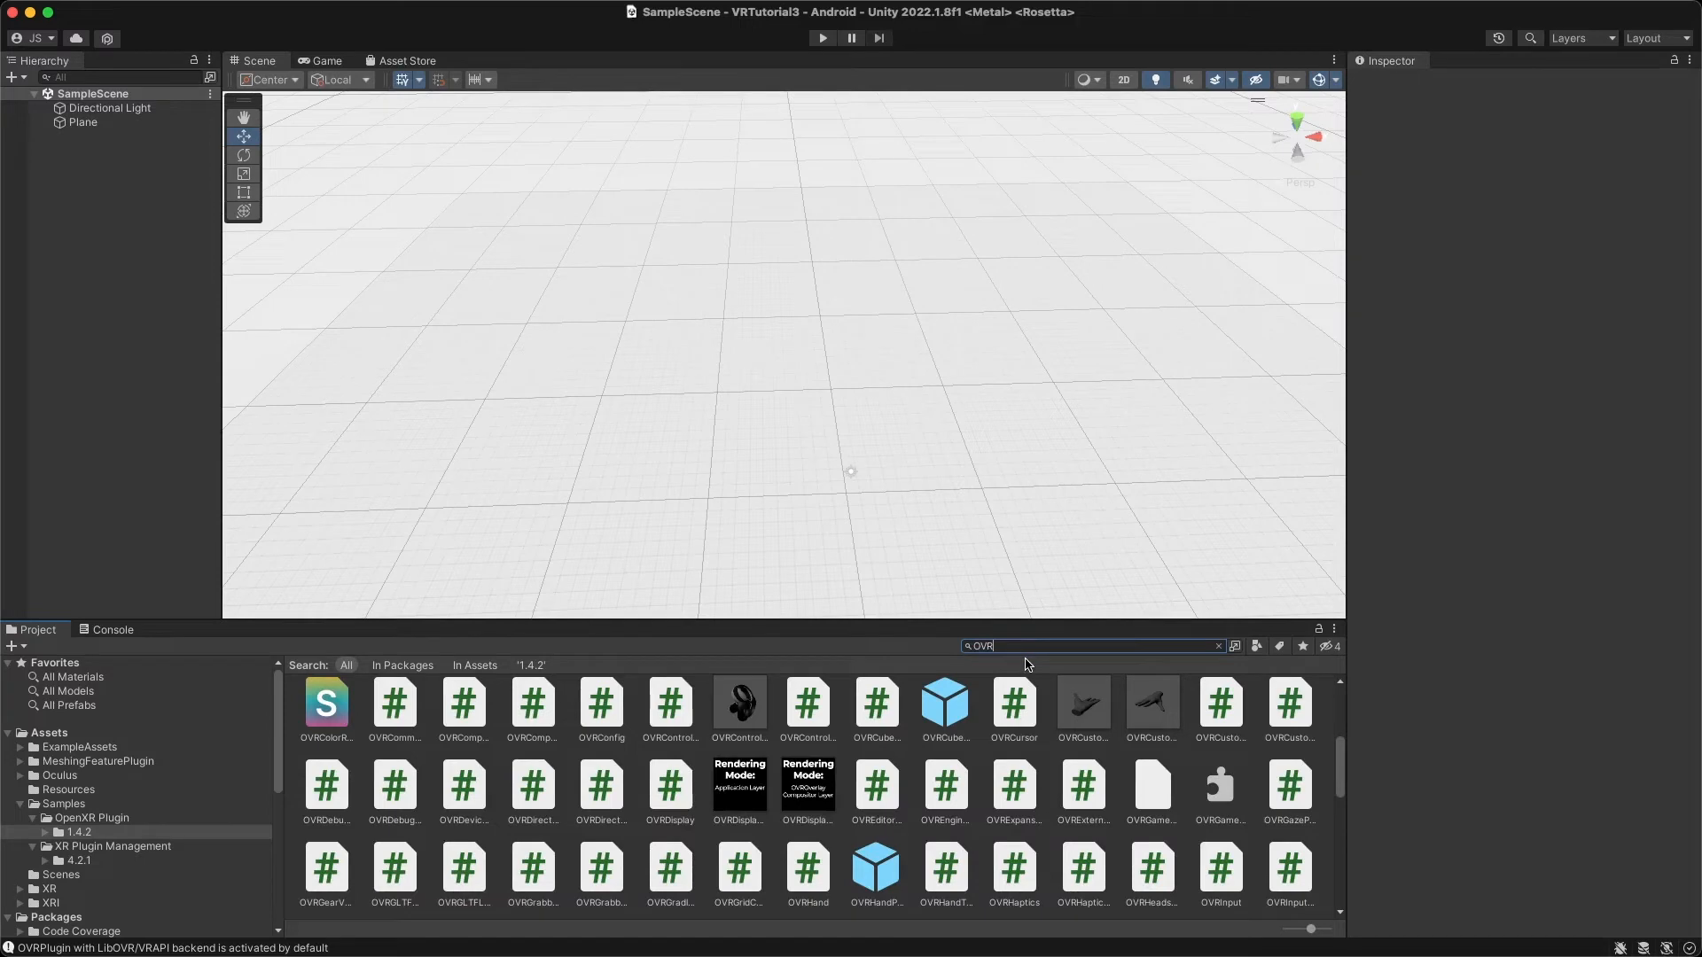
scroll(972, 734, down, 5)
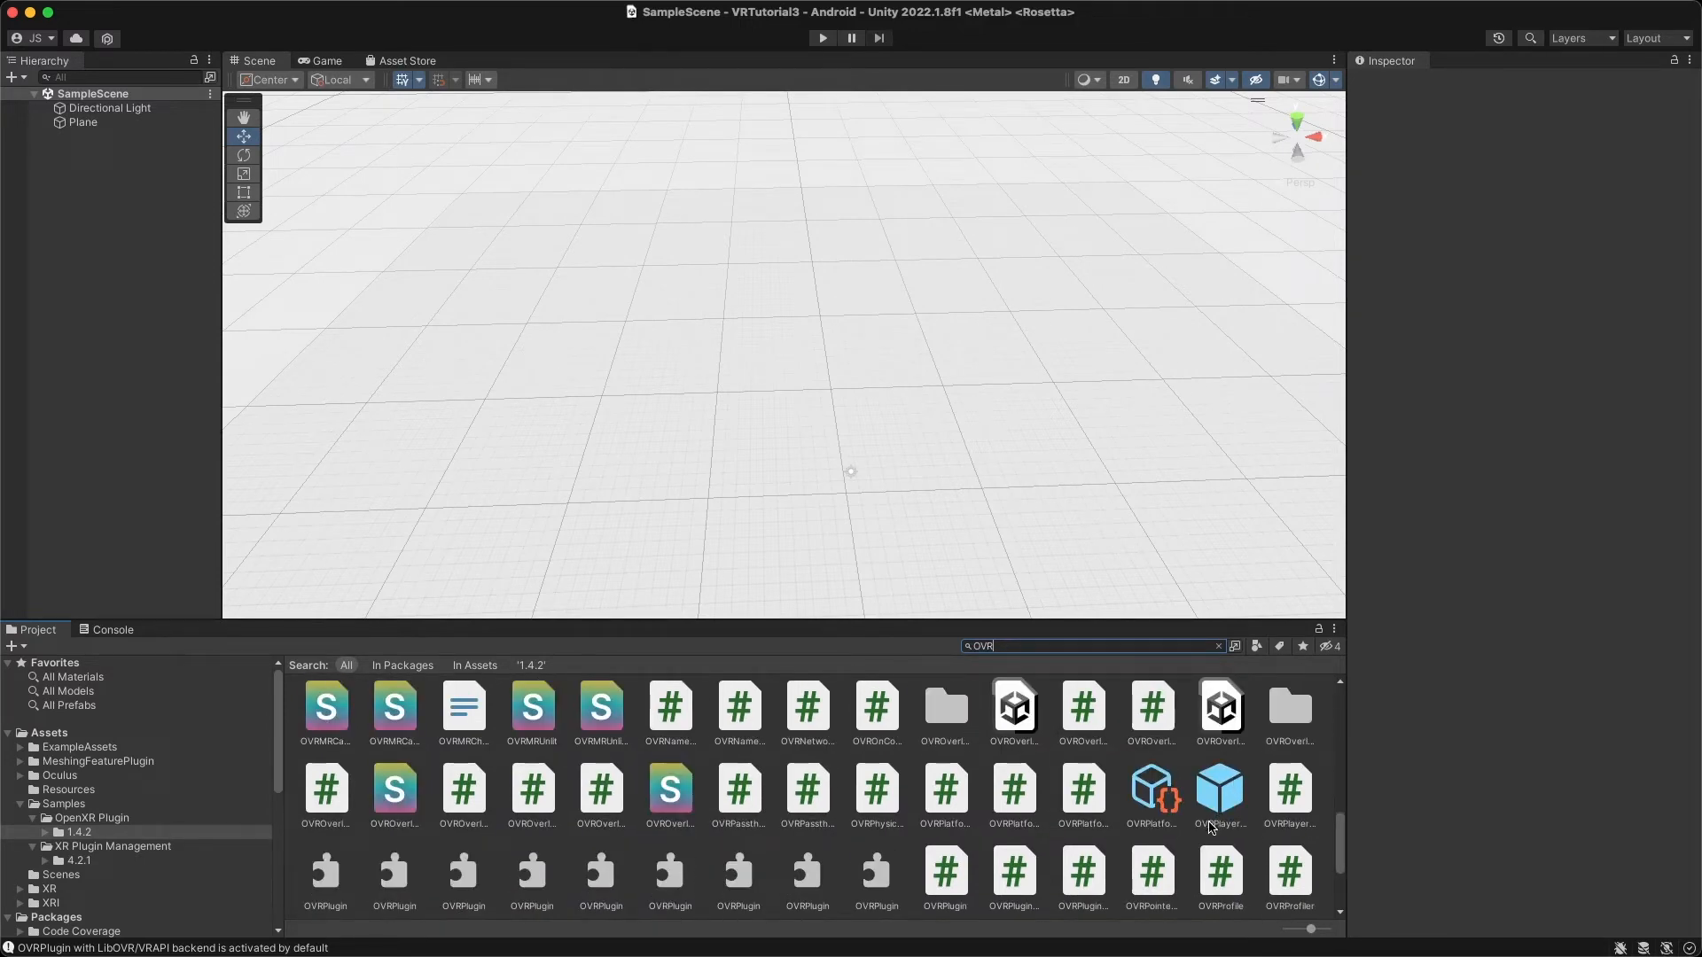
click(1230, 793)
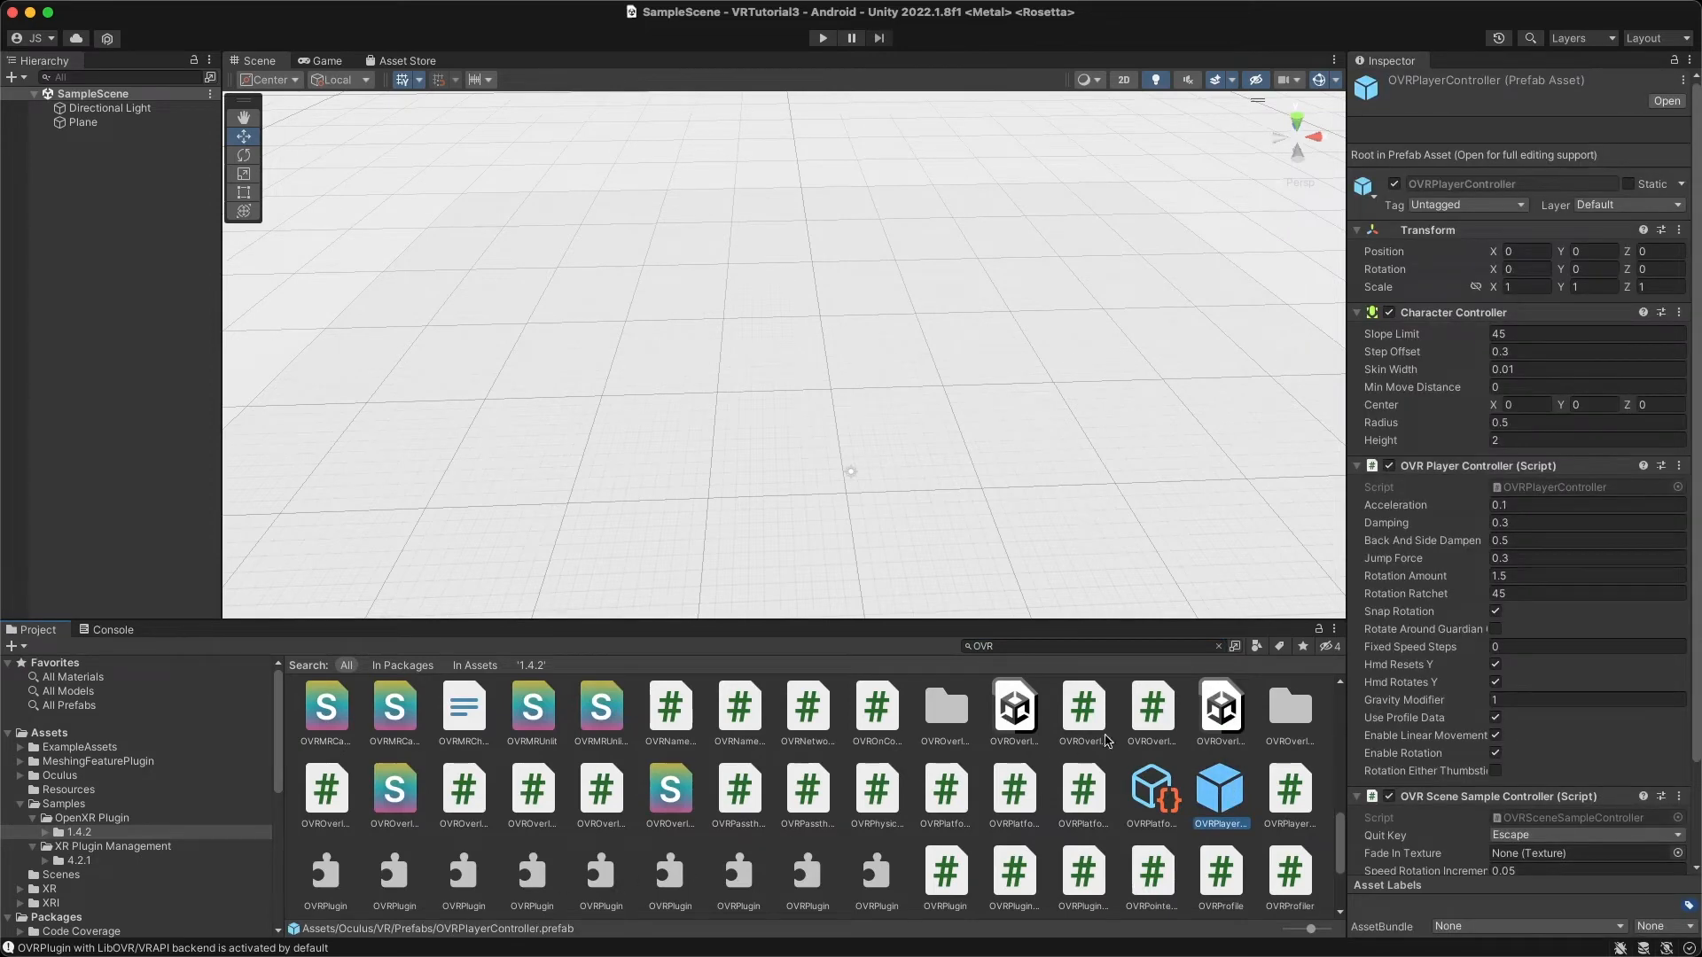
drag(1234, 779, 1229, 852)
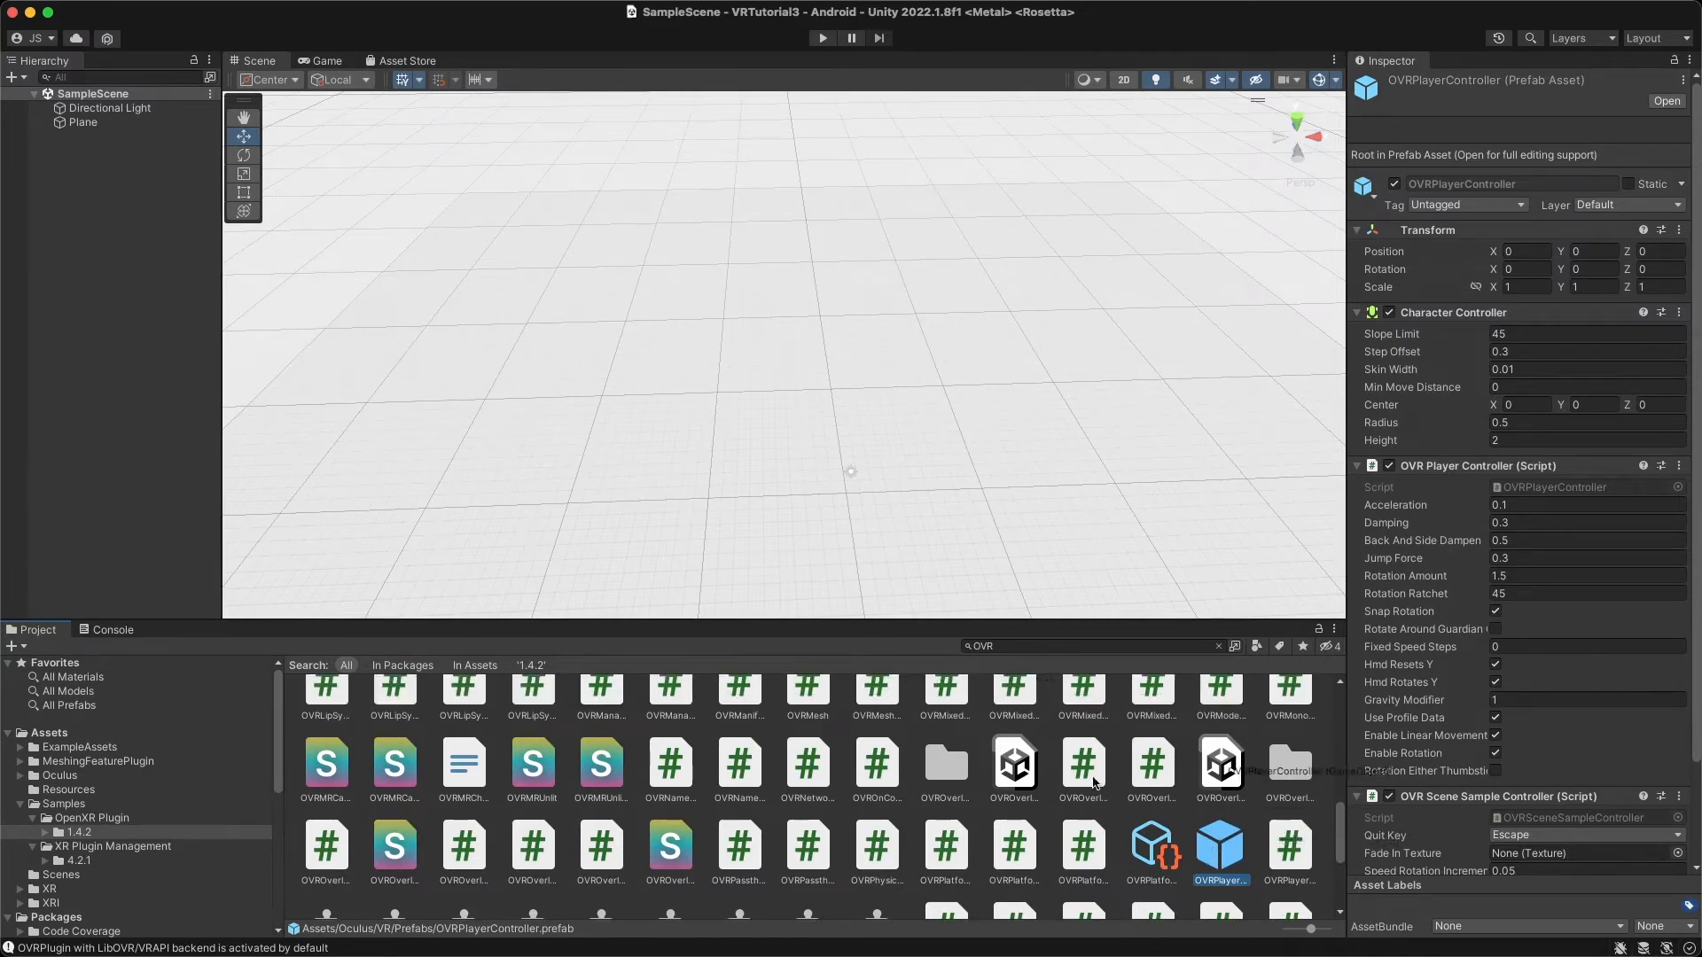
Create an empty game object in SampleScene and name it XRrig.
click(72, 153)
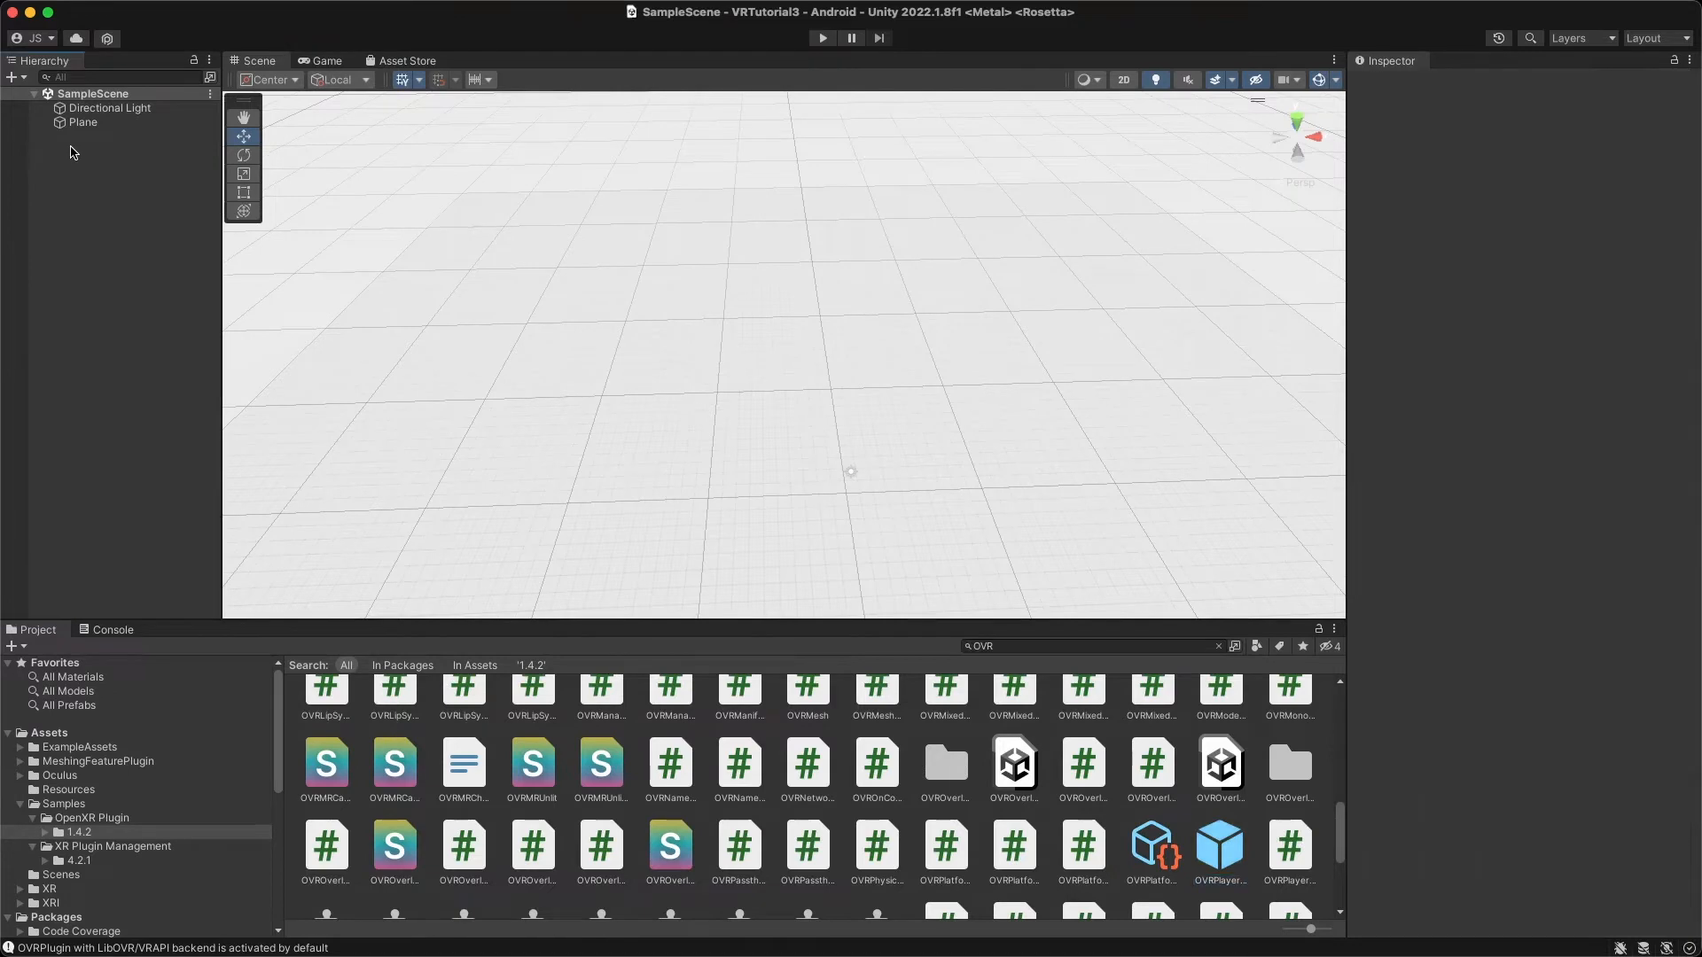
right_click(75, 164)
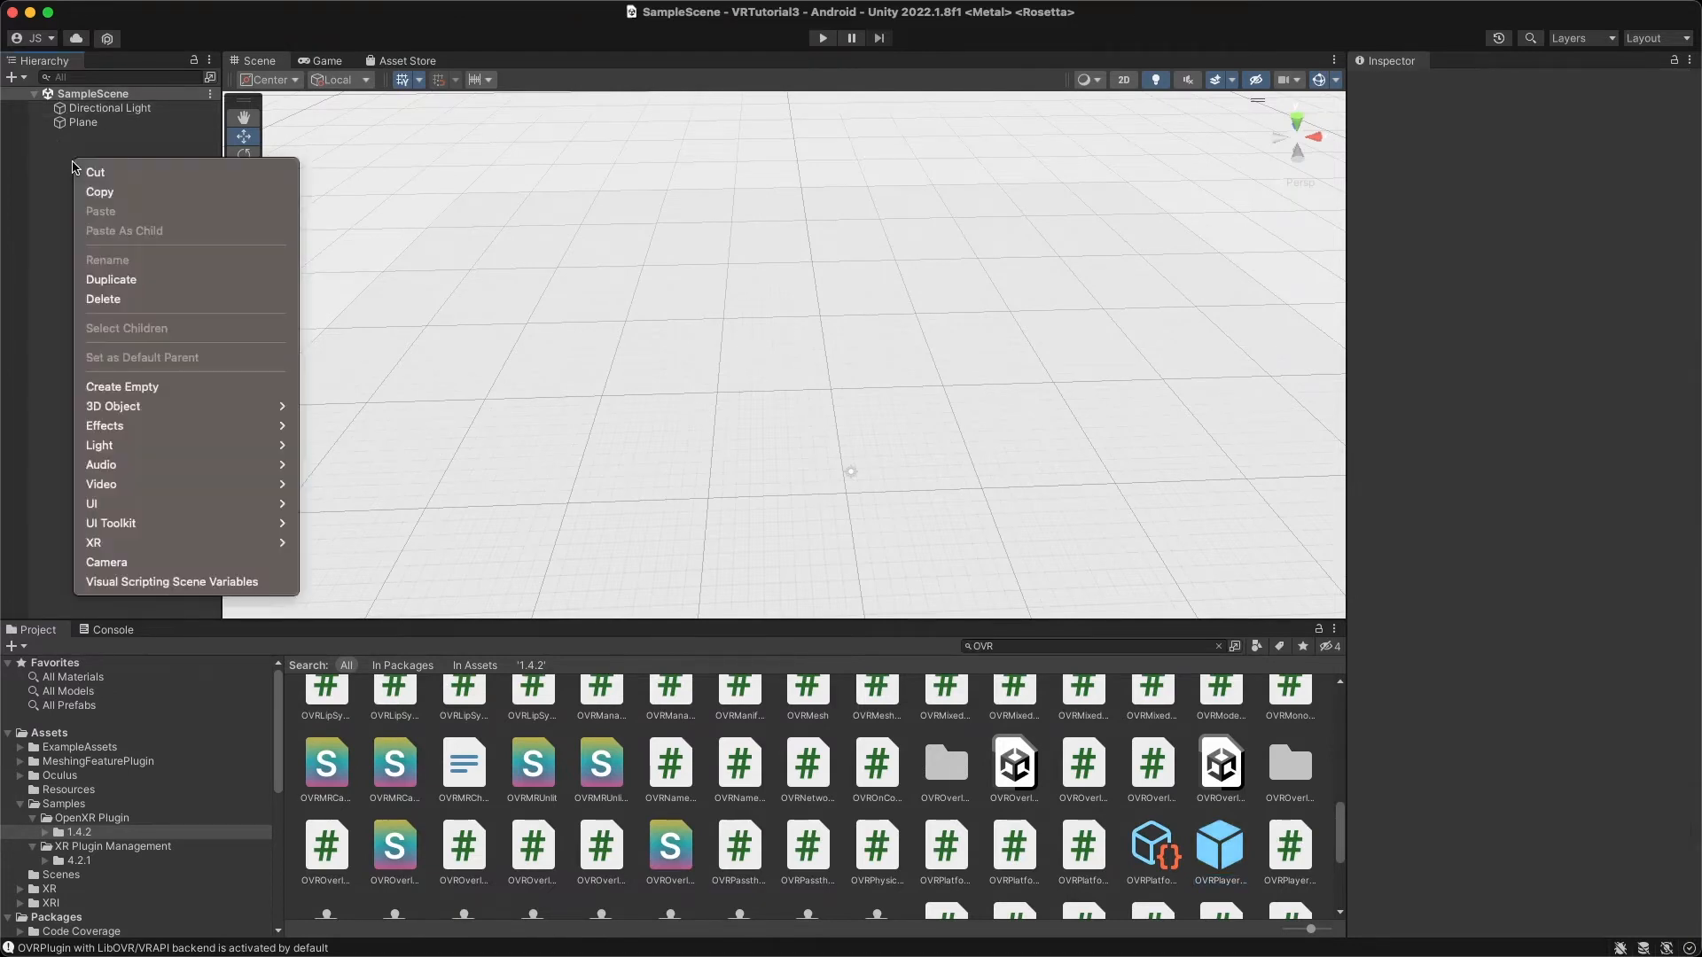
click(134, 387)
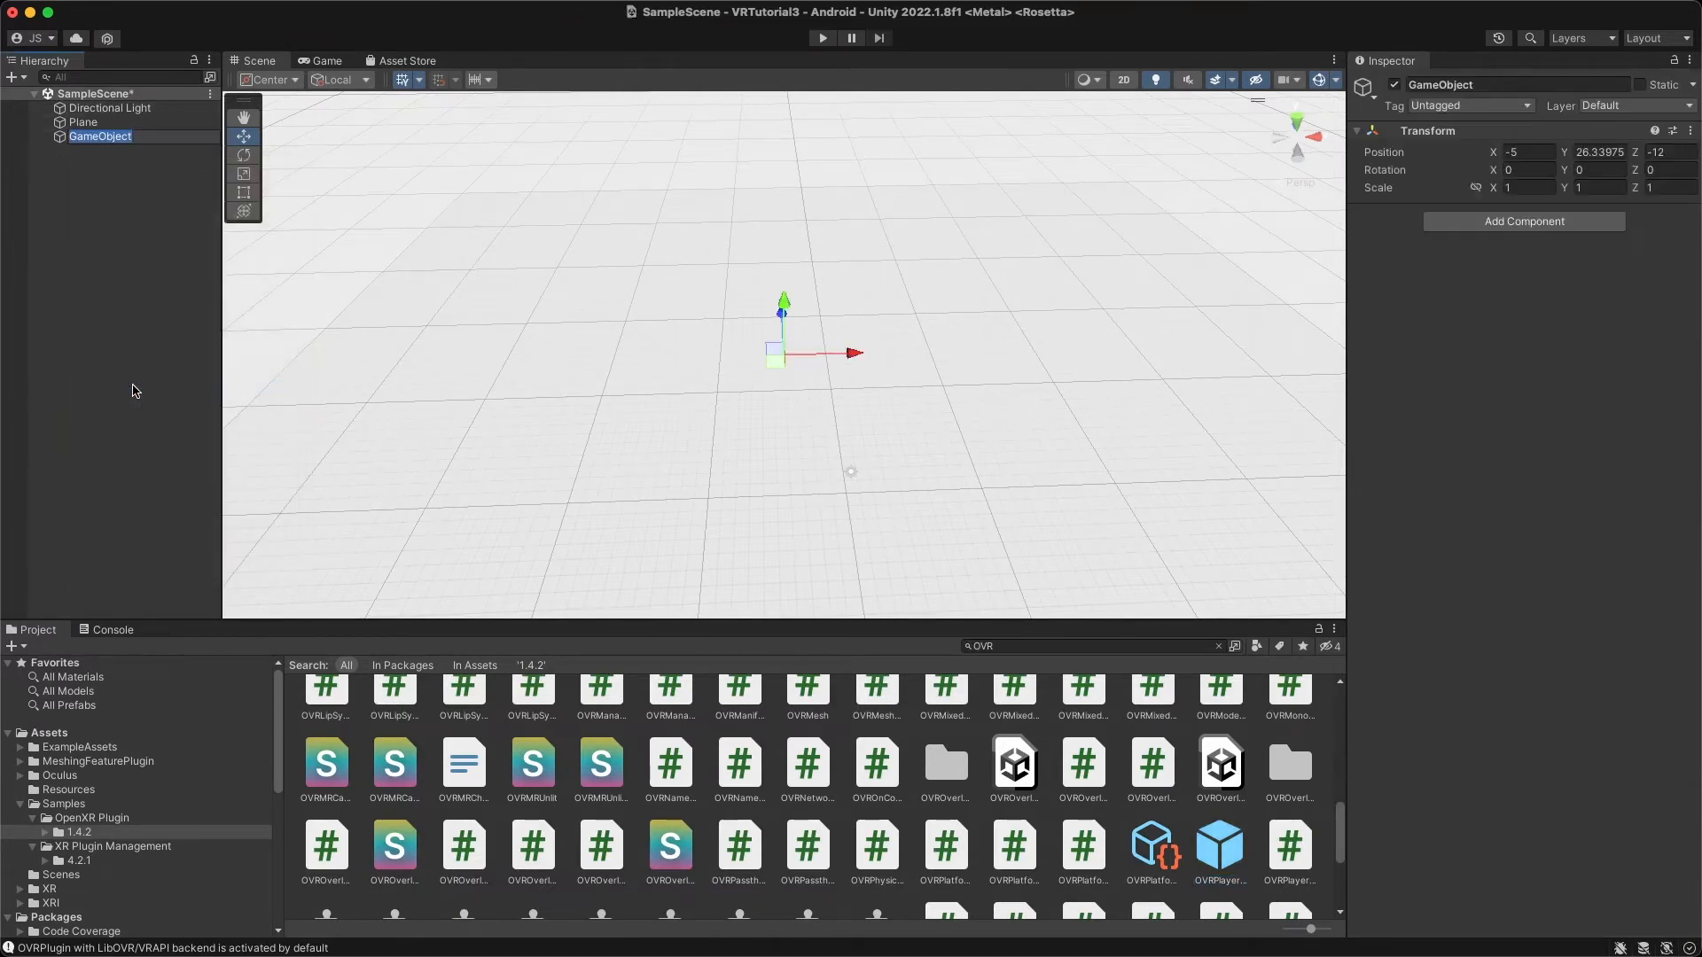
text(R)
key(BackSpace)
key(BackSpace)
click(131, 392)
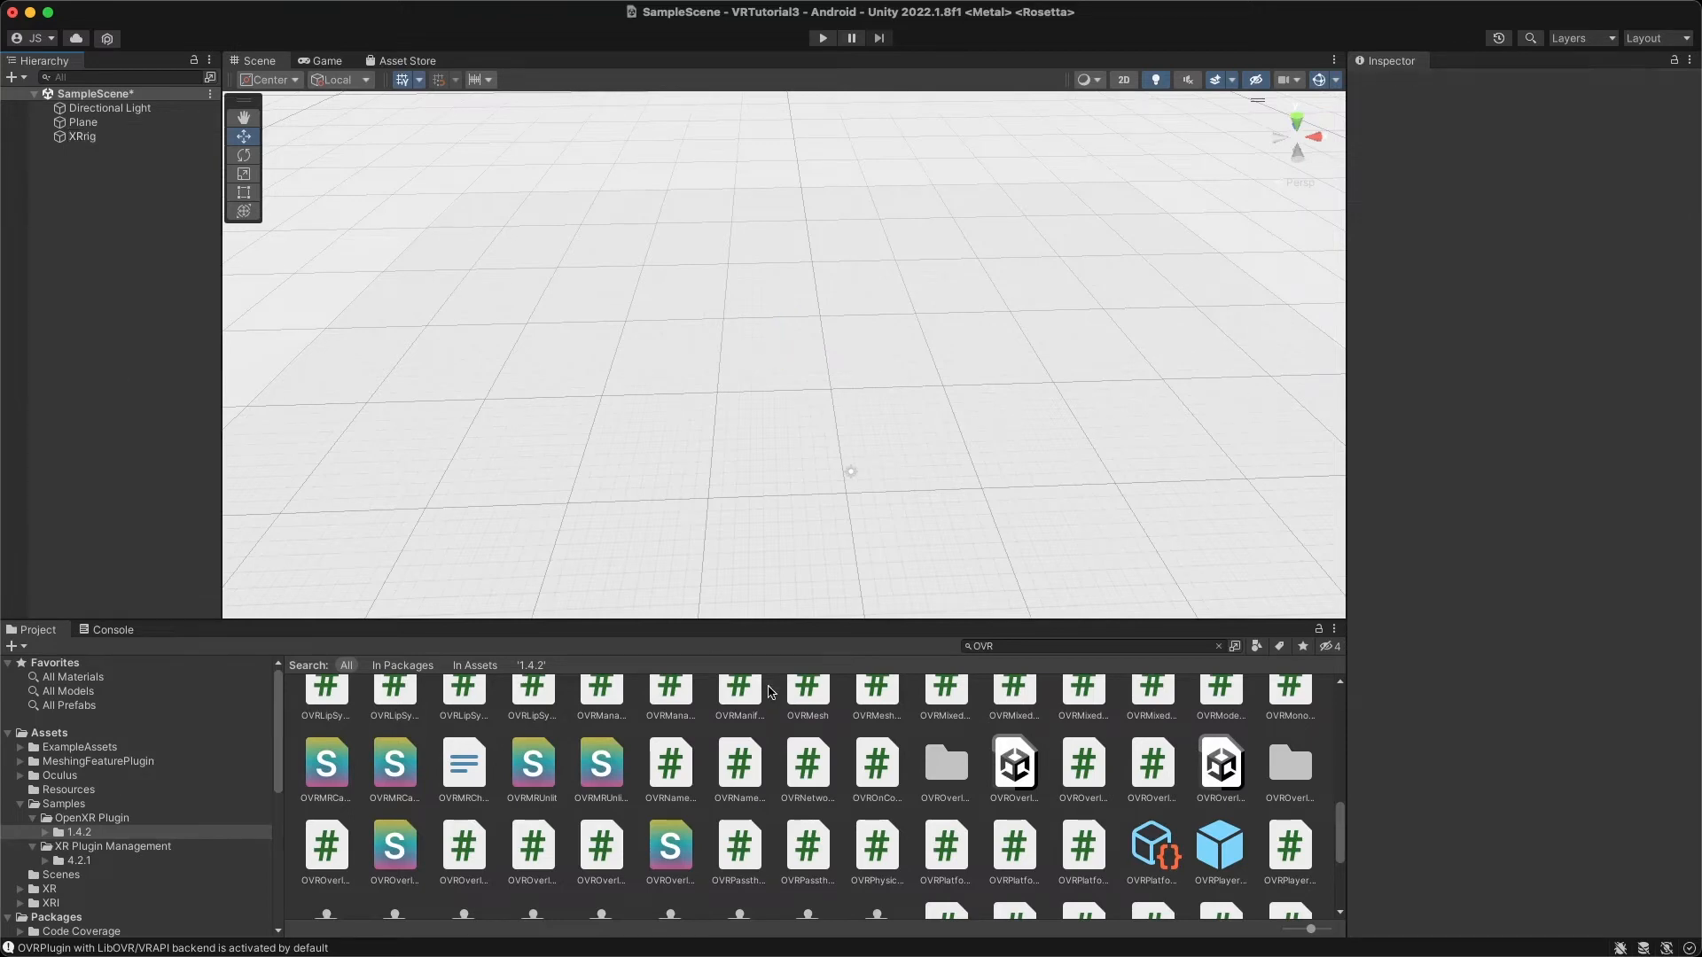
Add the OVRPlayerController prefab as a child of XRrig and examine its nested camera rig and anchor objects.
drag(1221, 849, 82, 138)
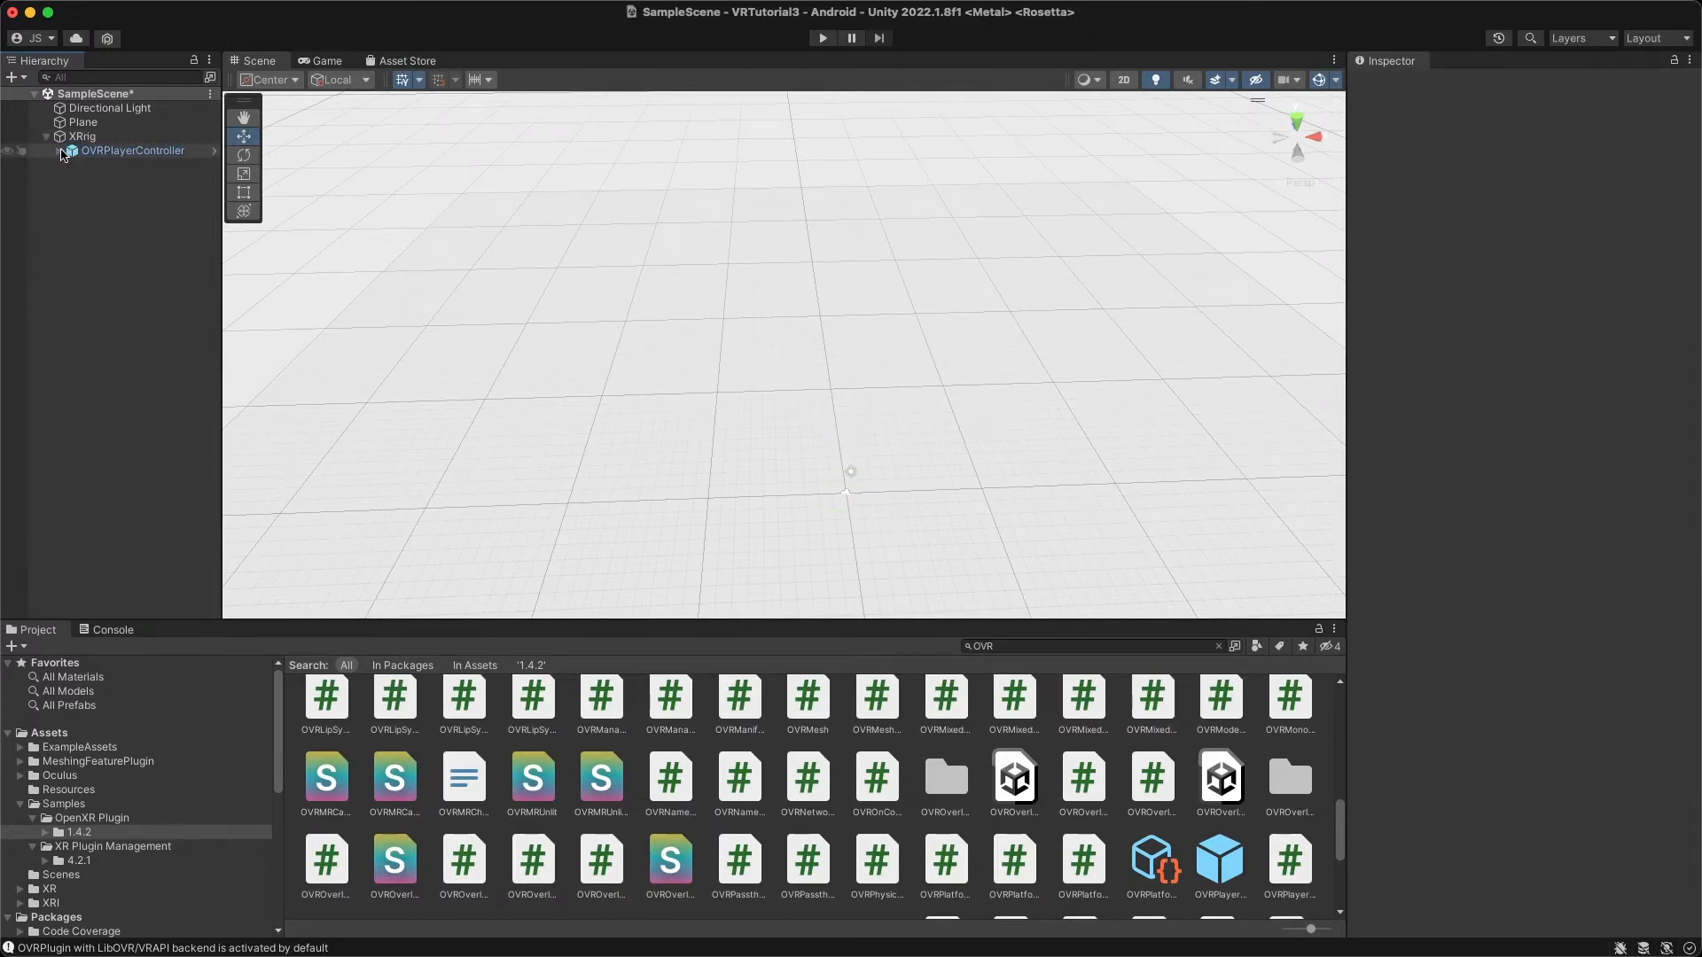
click(59, 151)
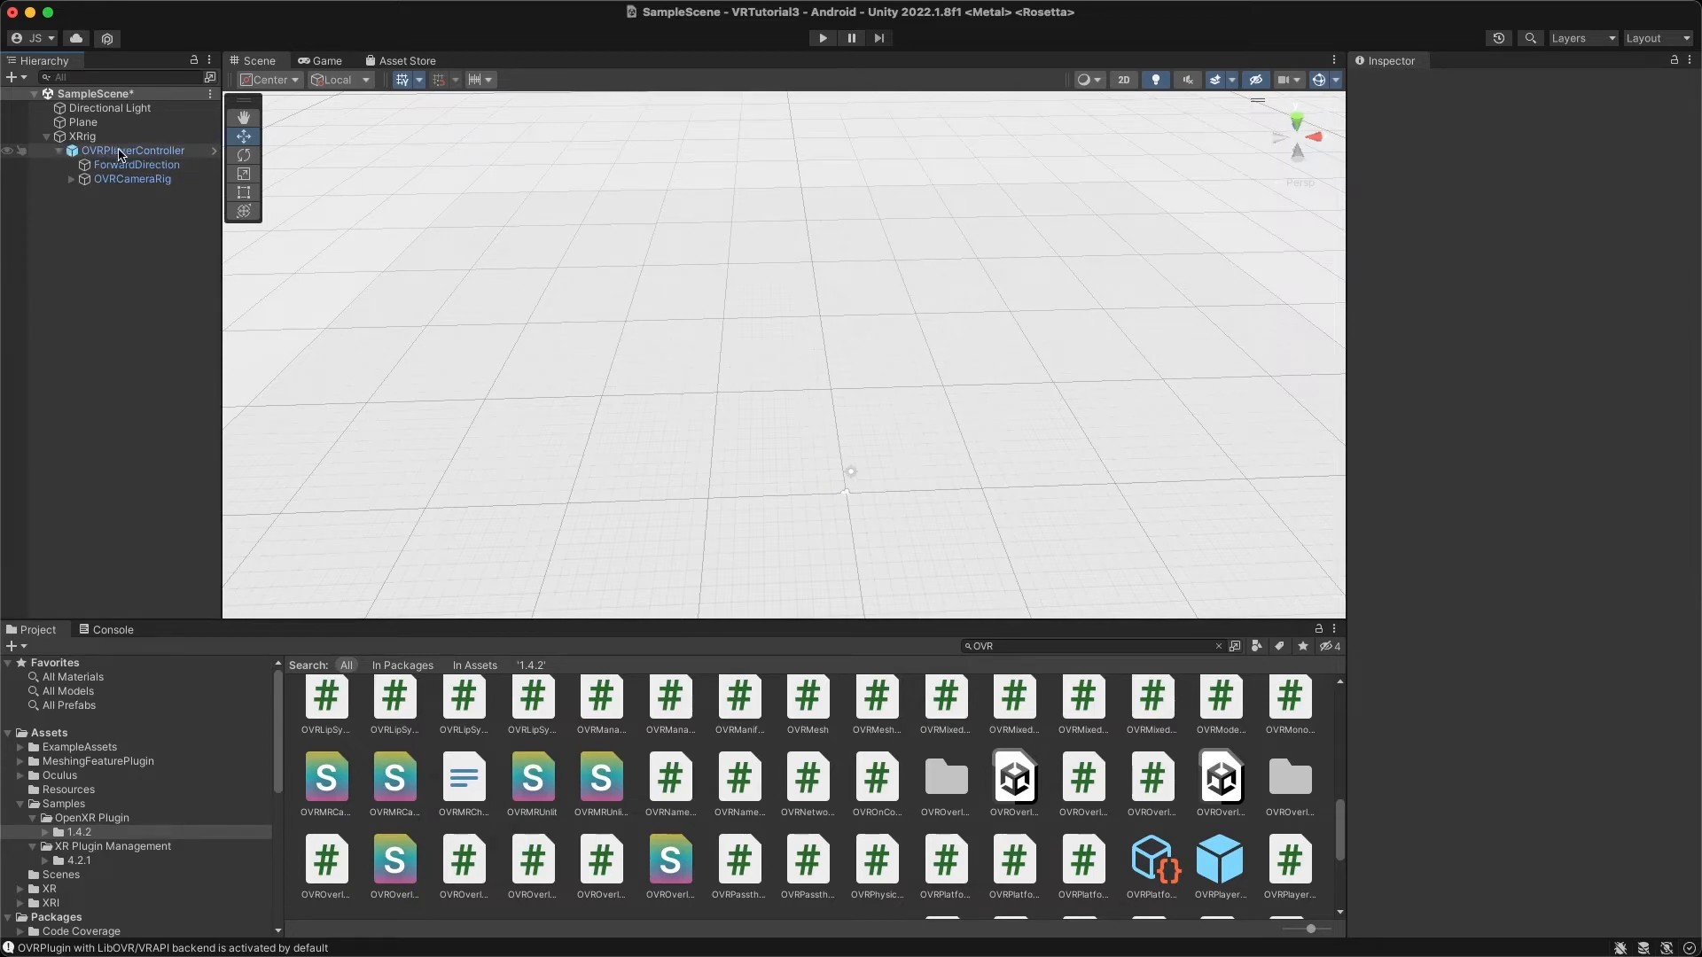
click(71, 179)
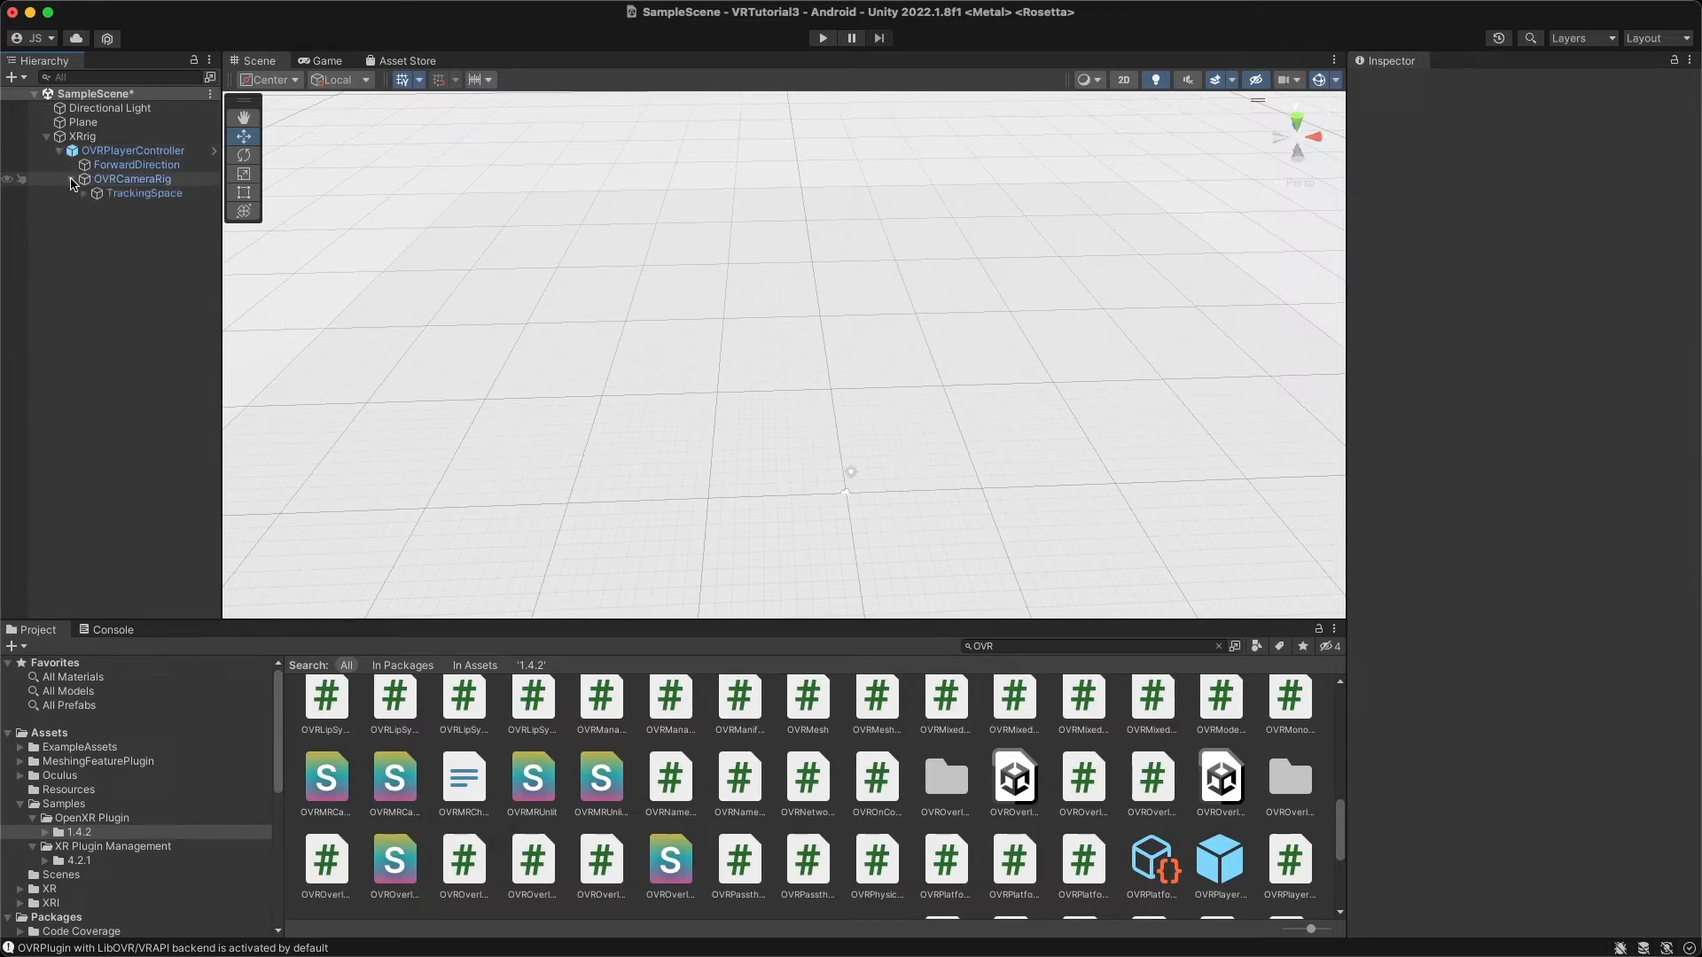
click(85, 193)
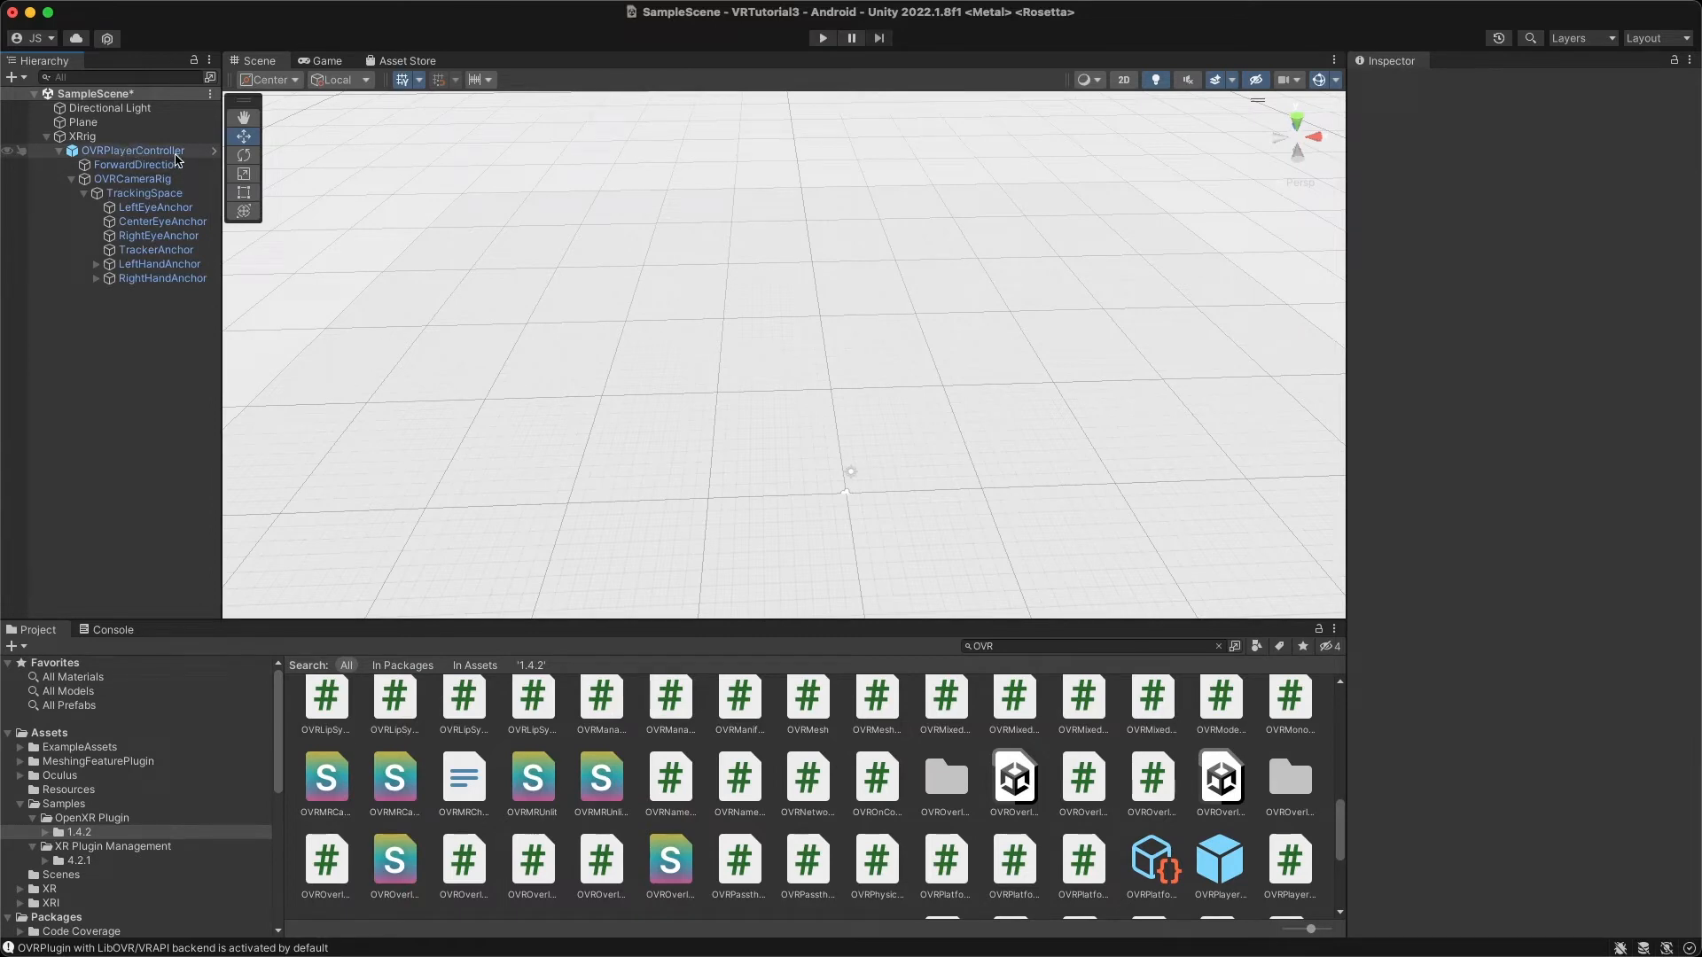
click(213, 151)
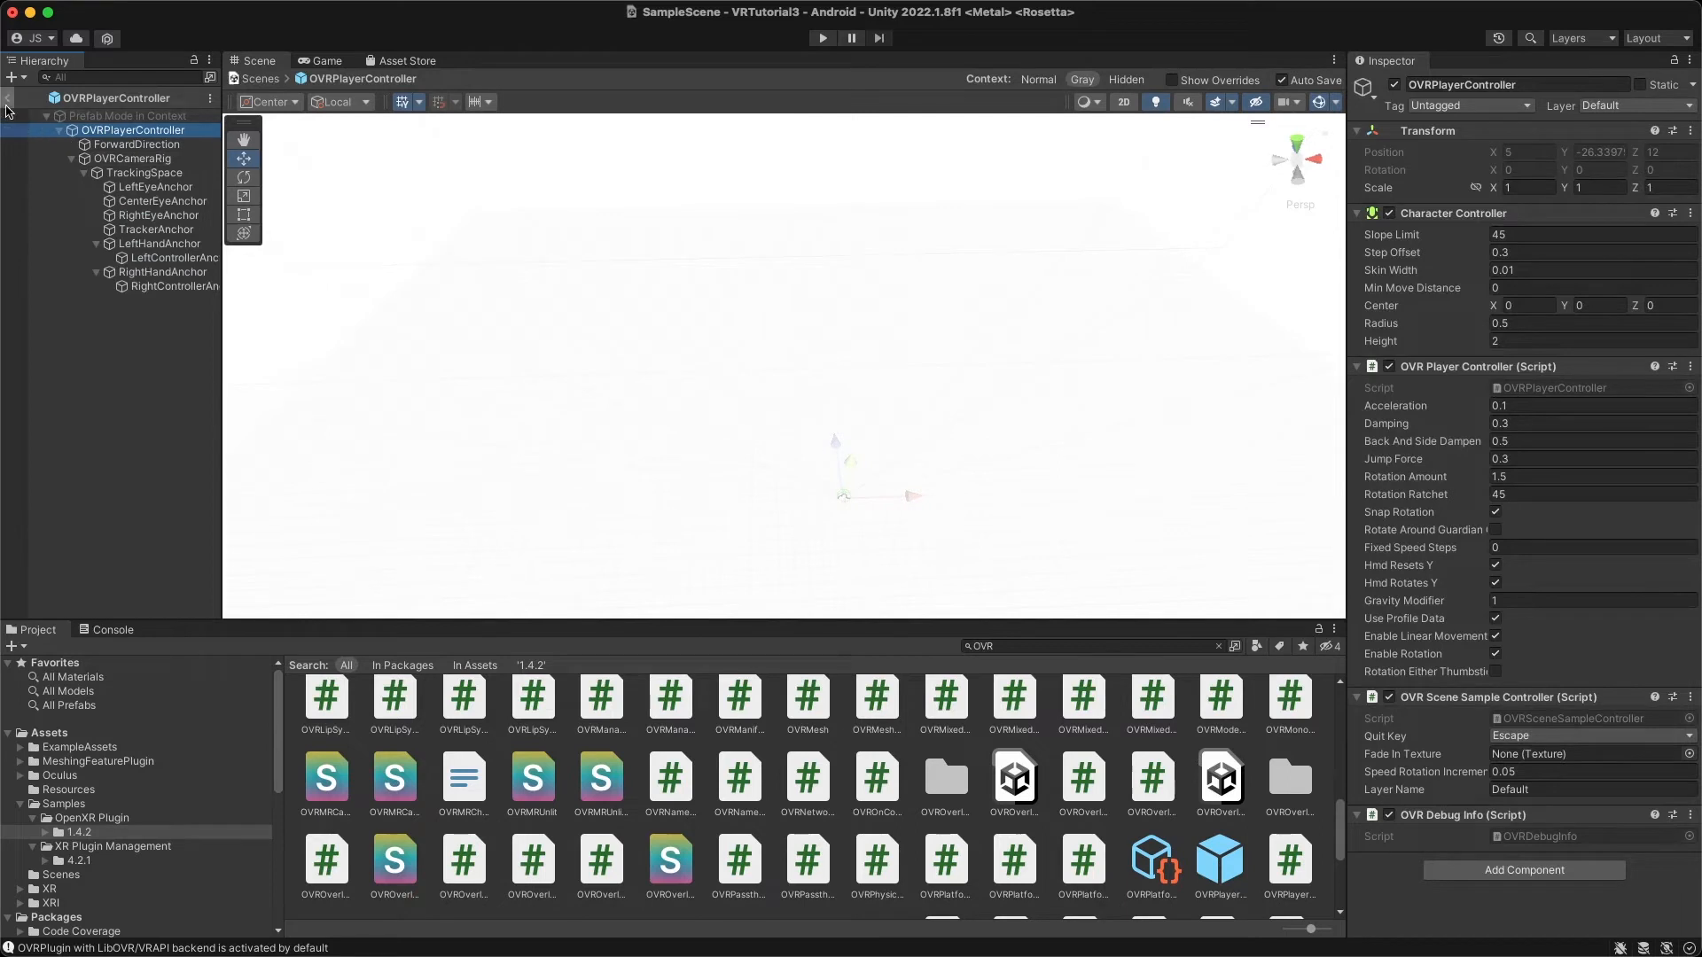
click(7, 100)
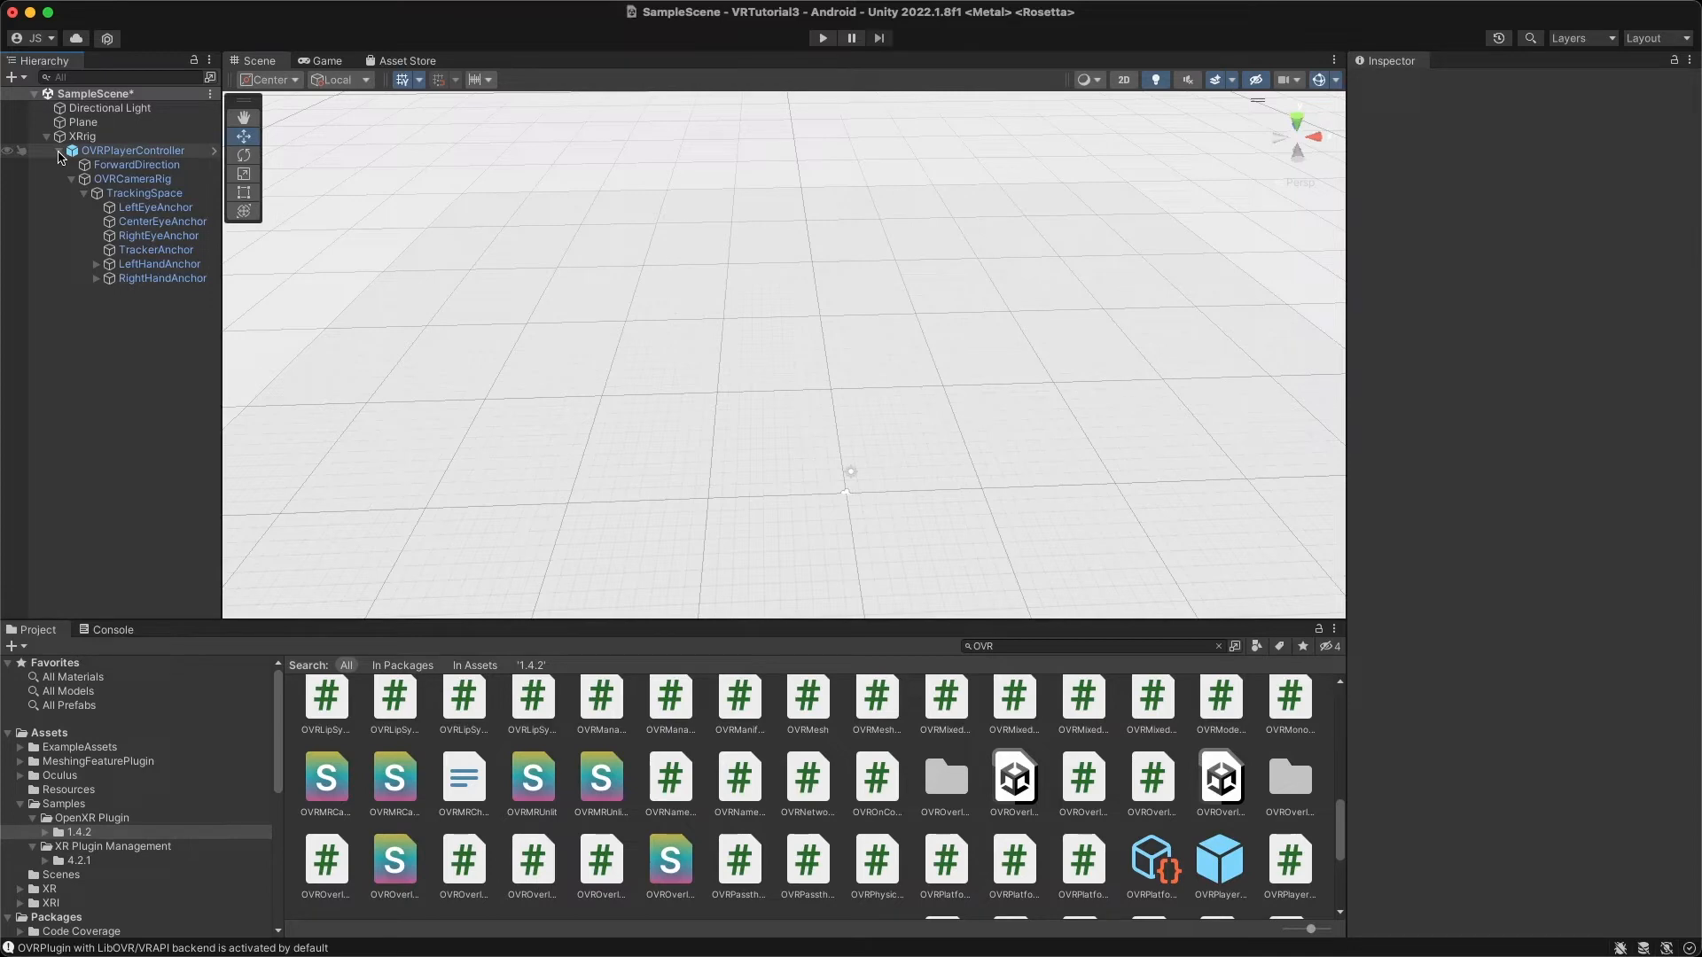
click(60, 155)
Select OVRPlayerController, frame it in the scene view and inspect its placement relative to the floor from a low angle.
click(72, 153)
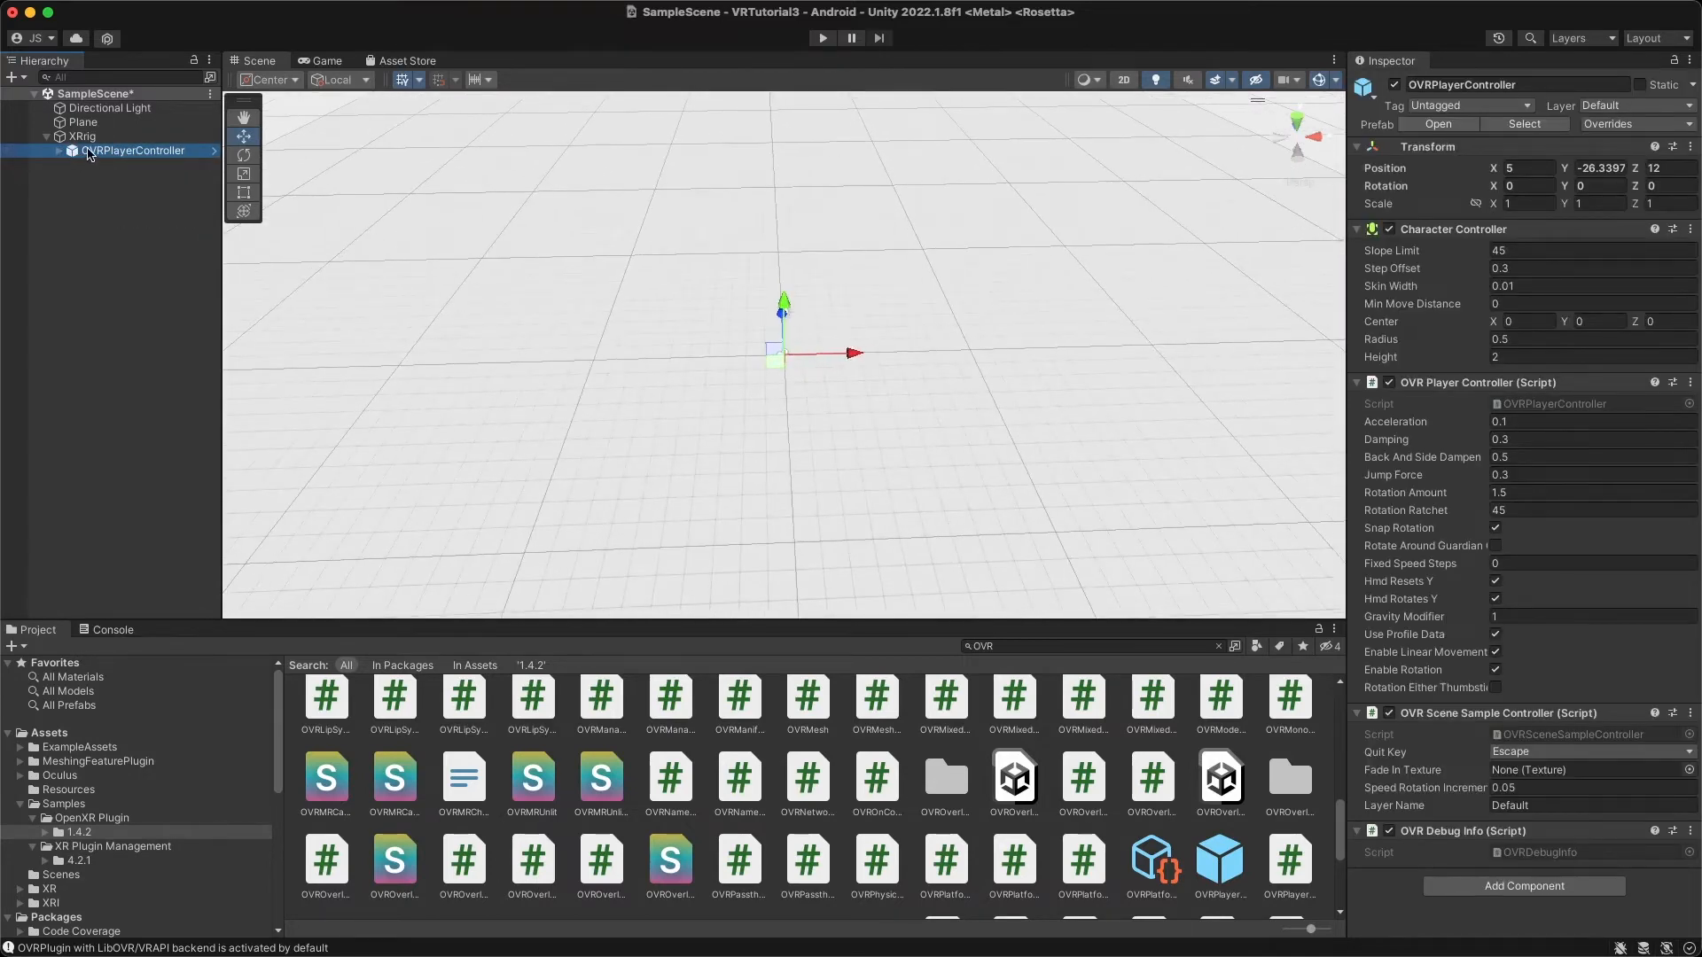
key(f)
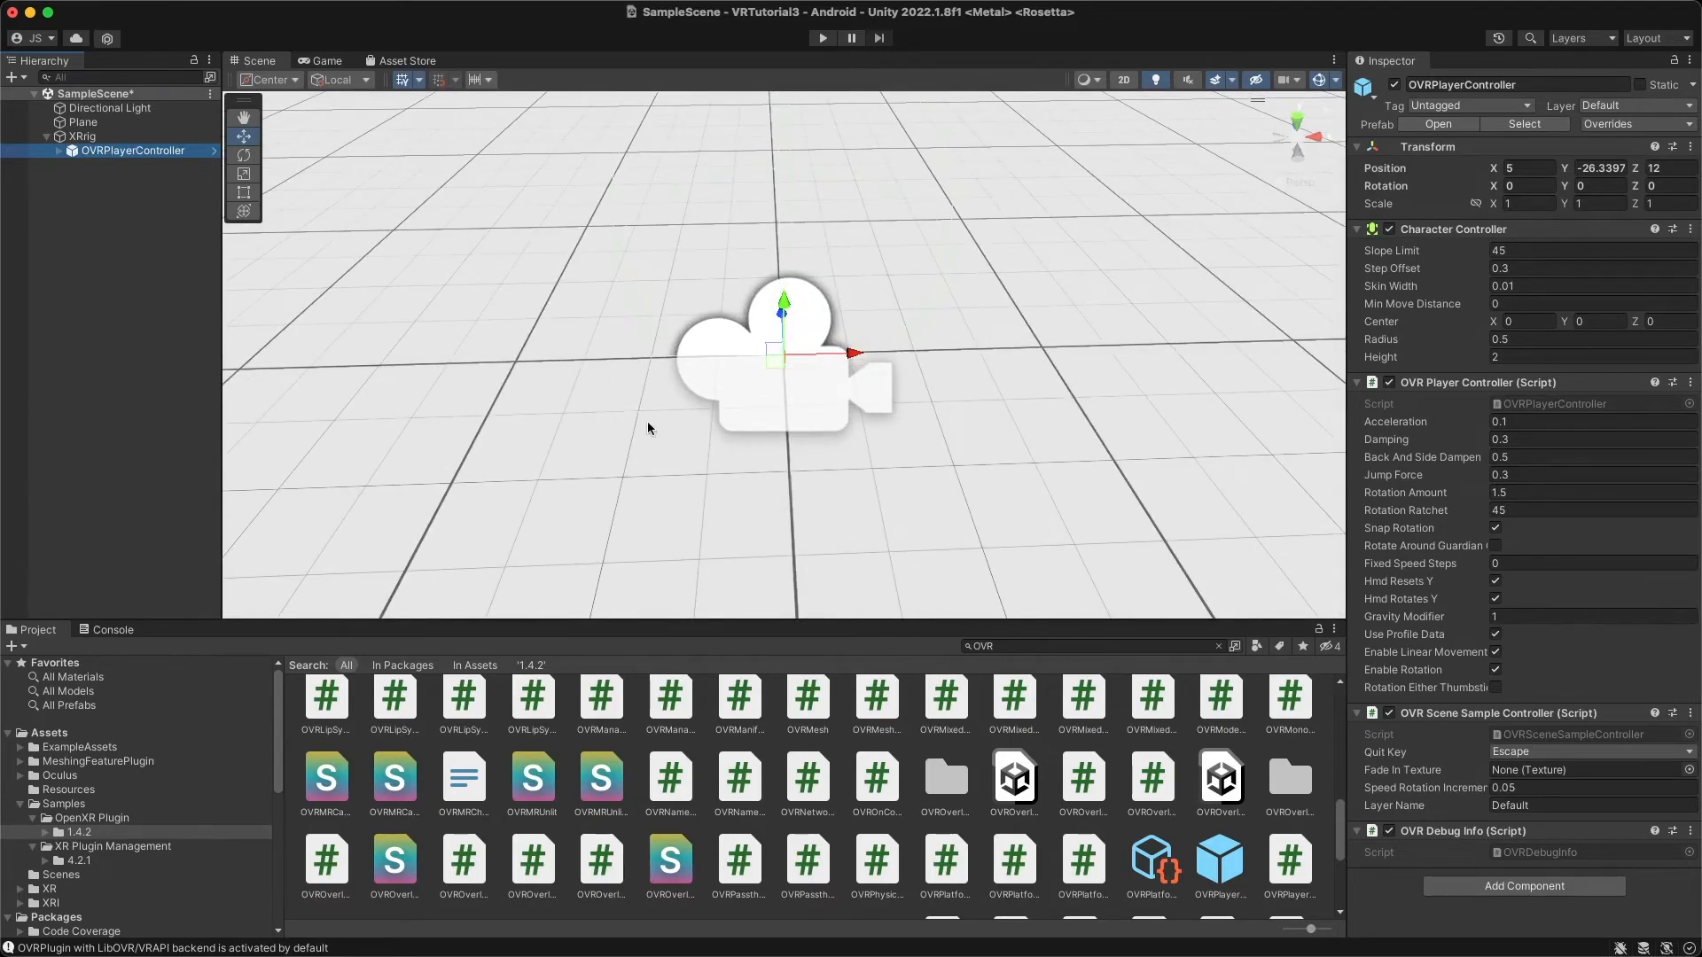
alt+drag(660, 430, 698, 139)
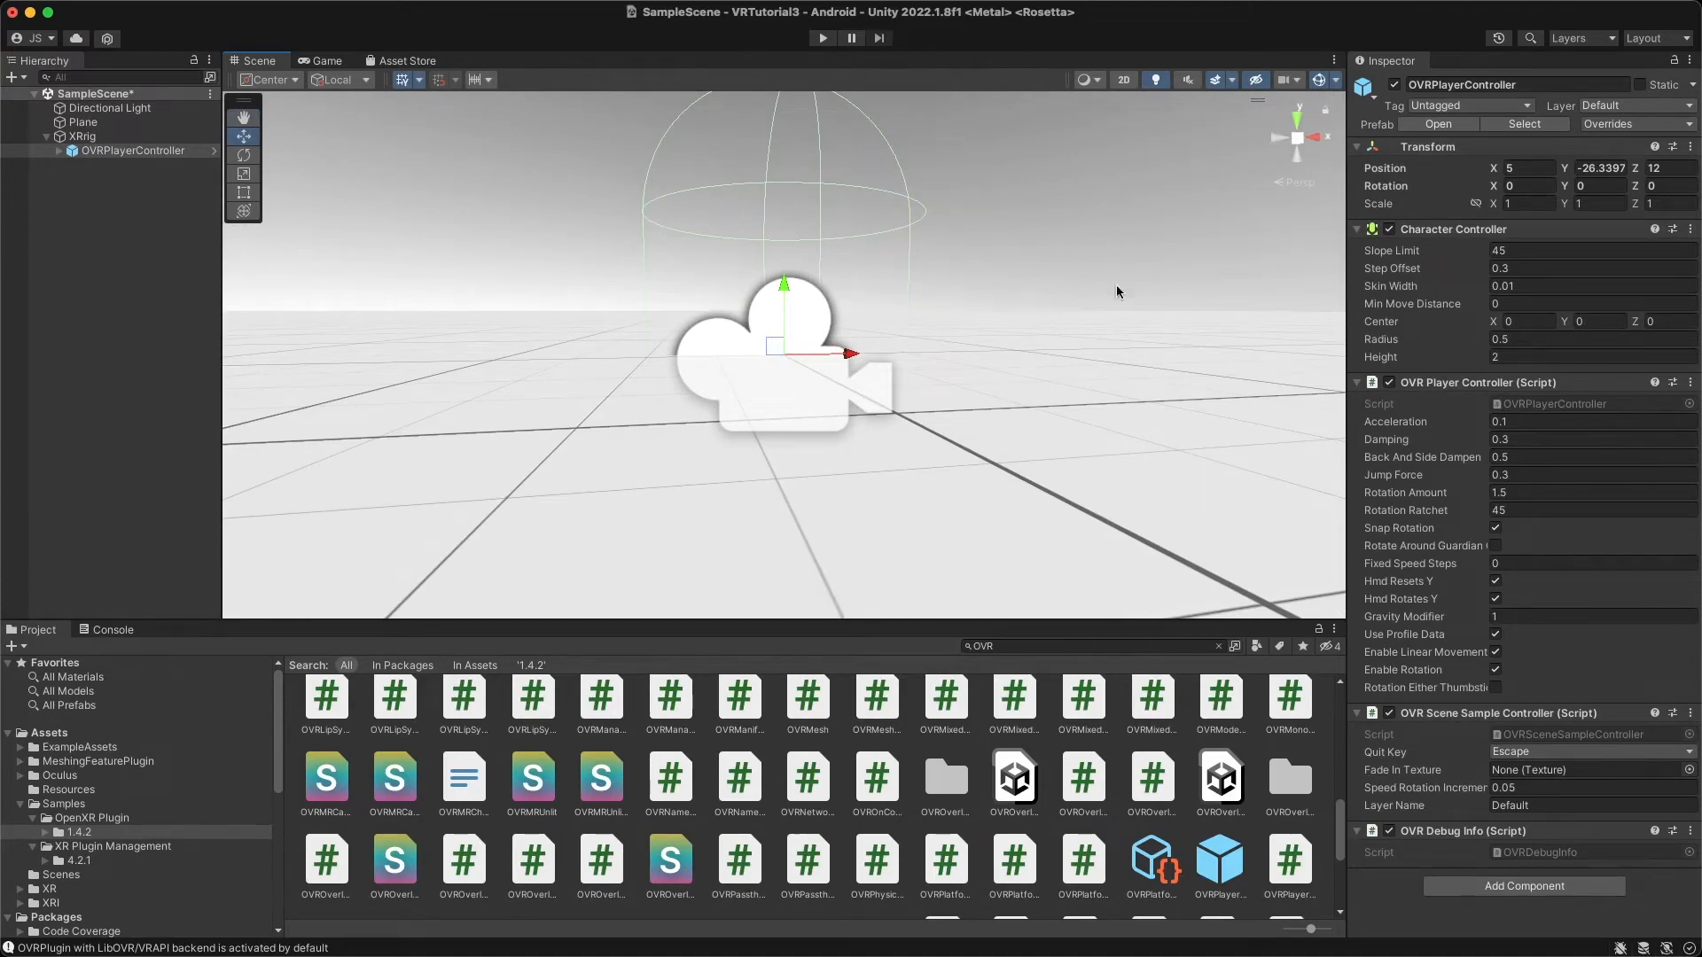
alt+drag(957, 354, 1061, 384)
alt+drag(1098, 377, 978, 391)
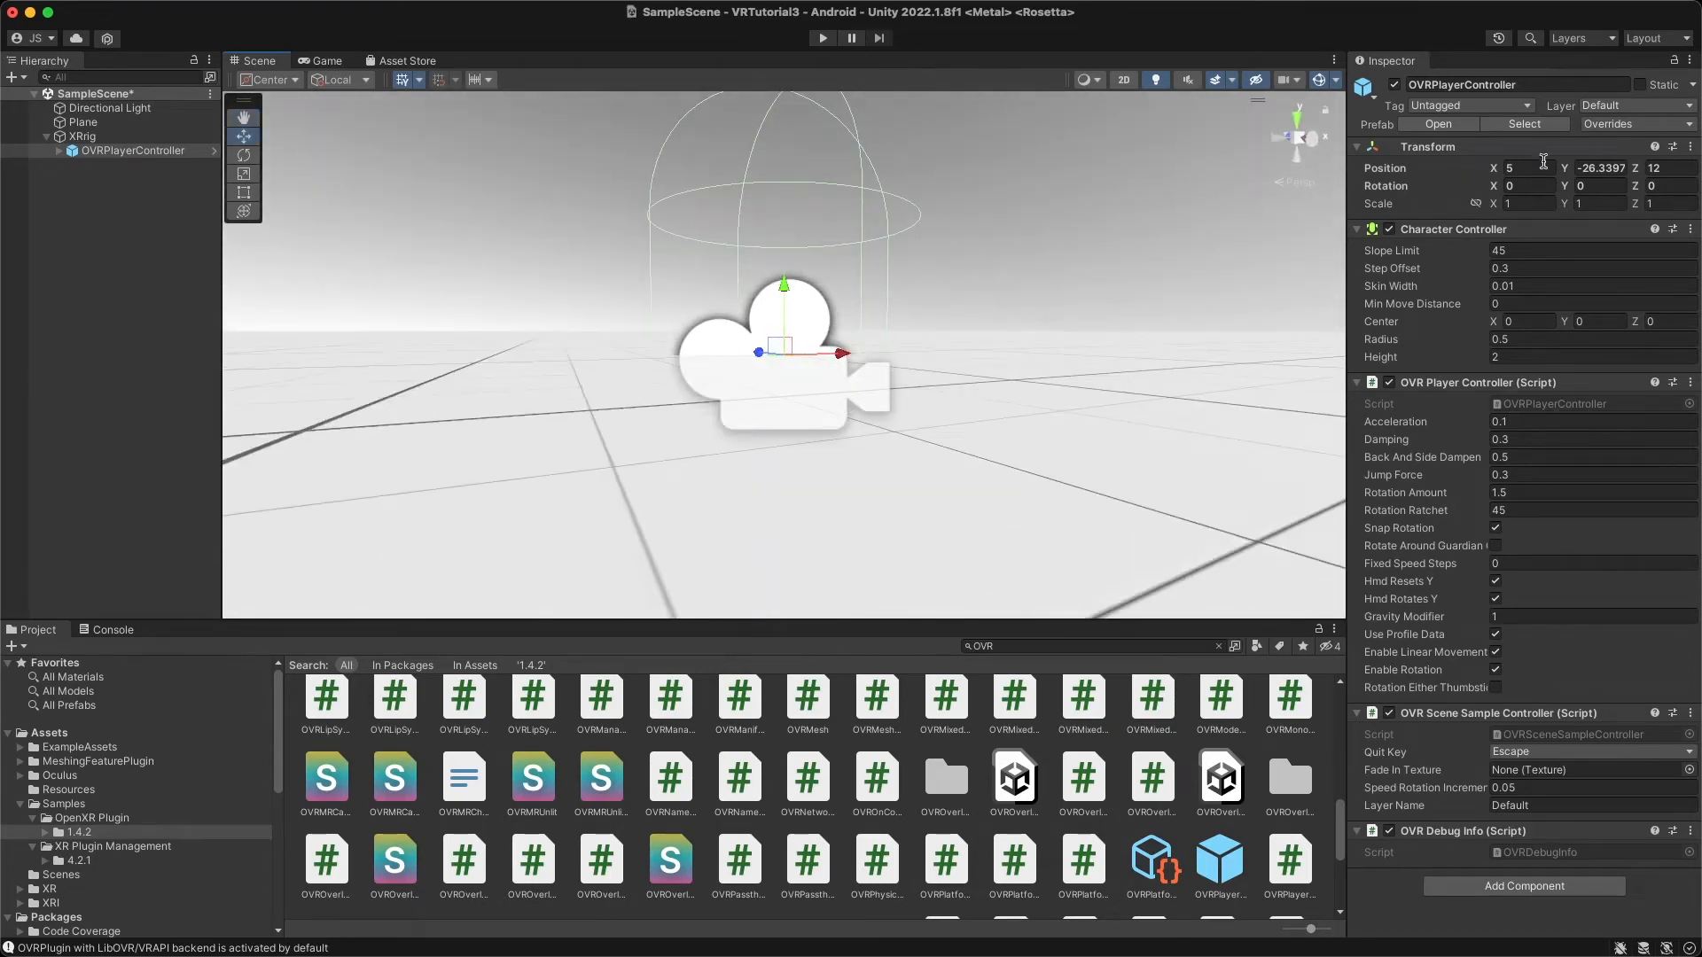
Set XRrig's position to 0, 0, 0 and frame it in the scene.
click(1601, 168)
click(84, 137)
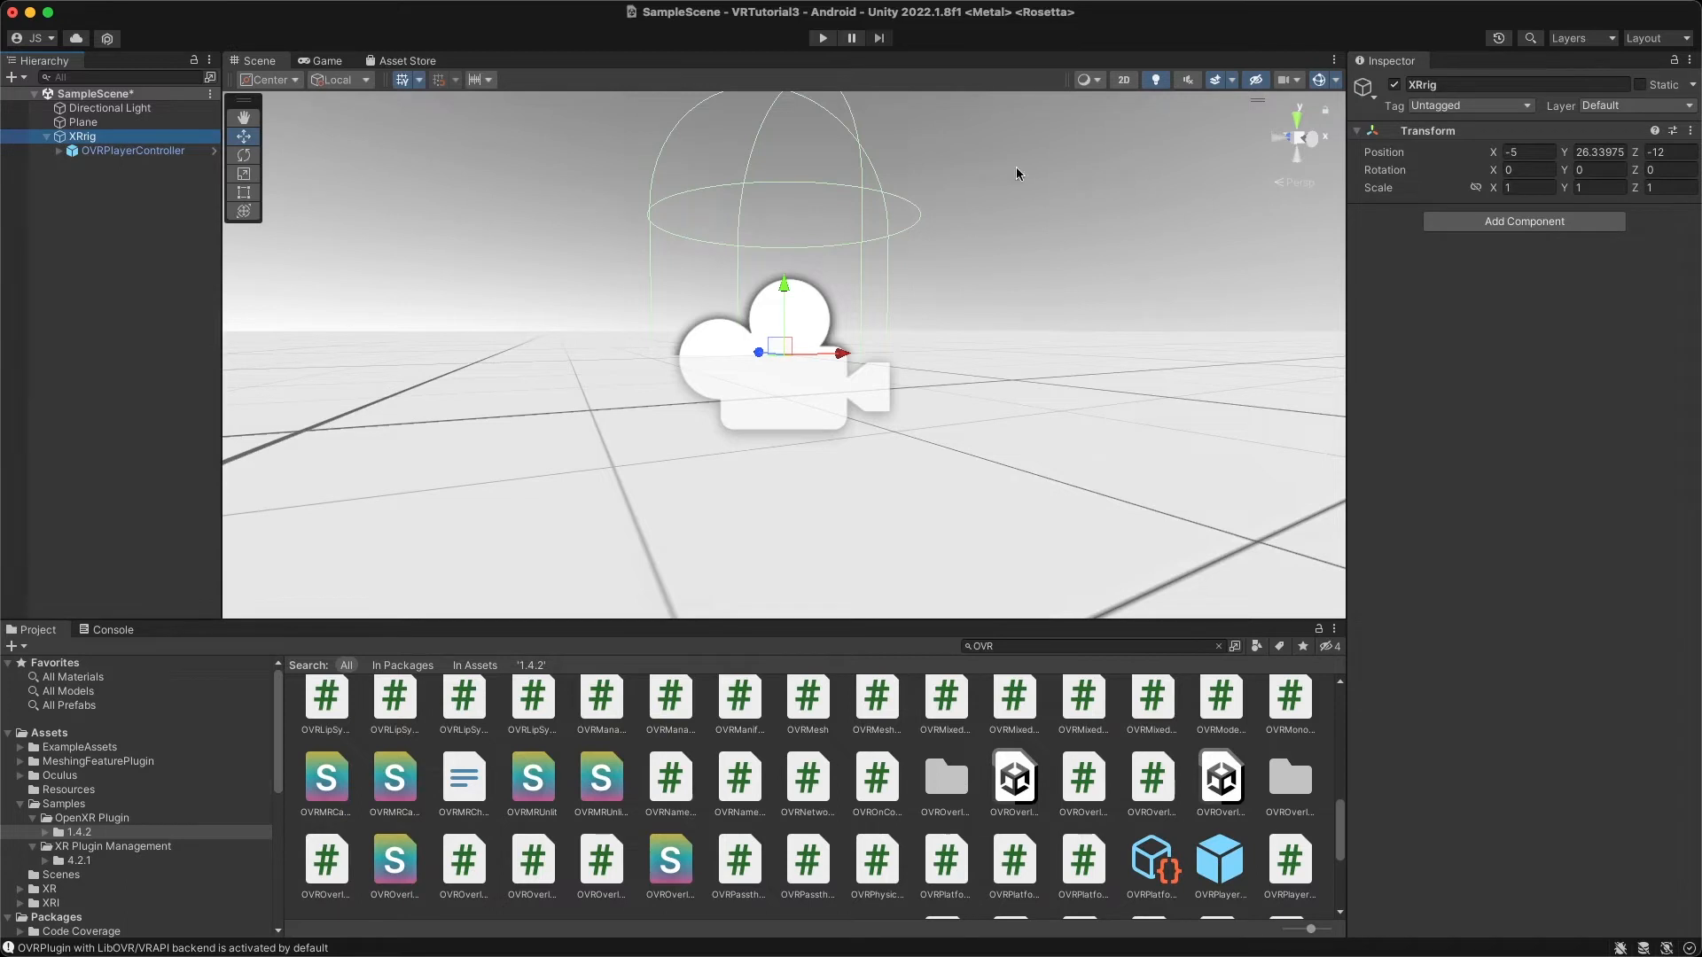
click(1550, 151)
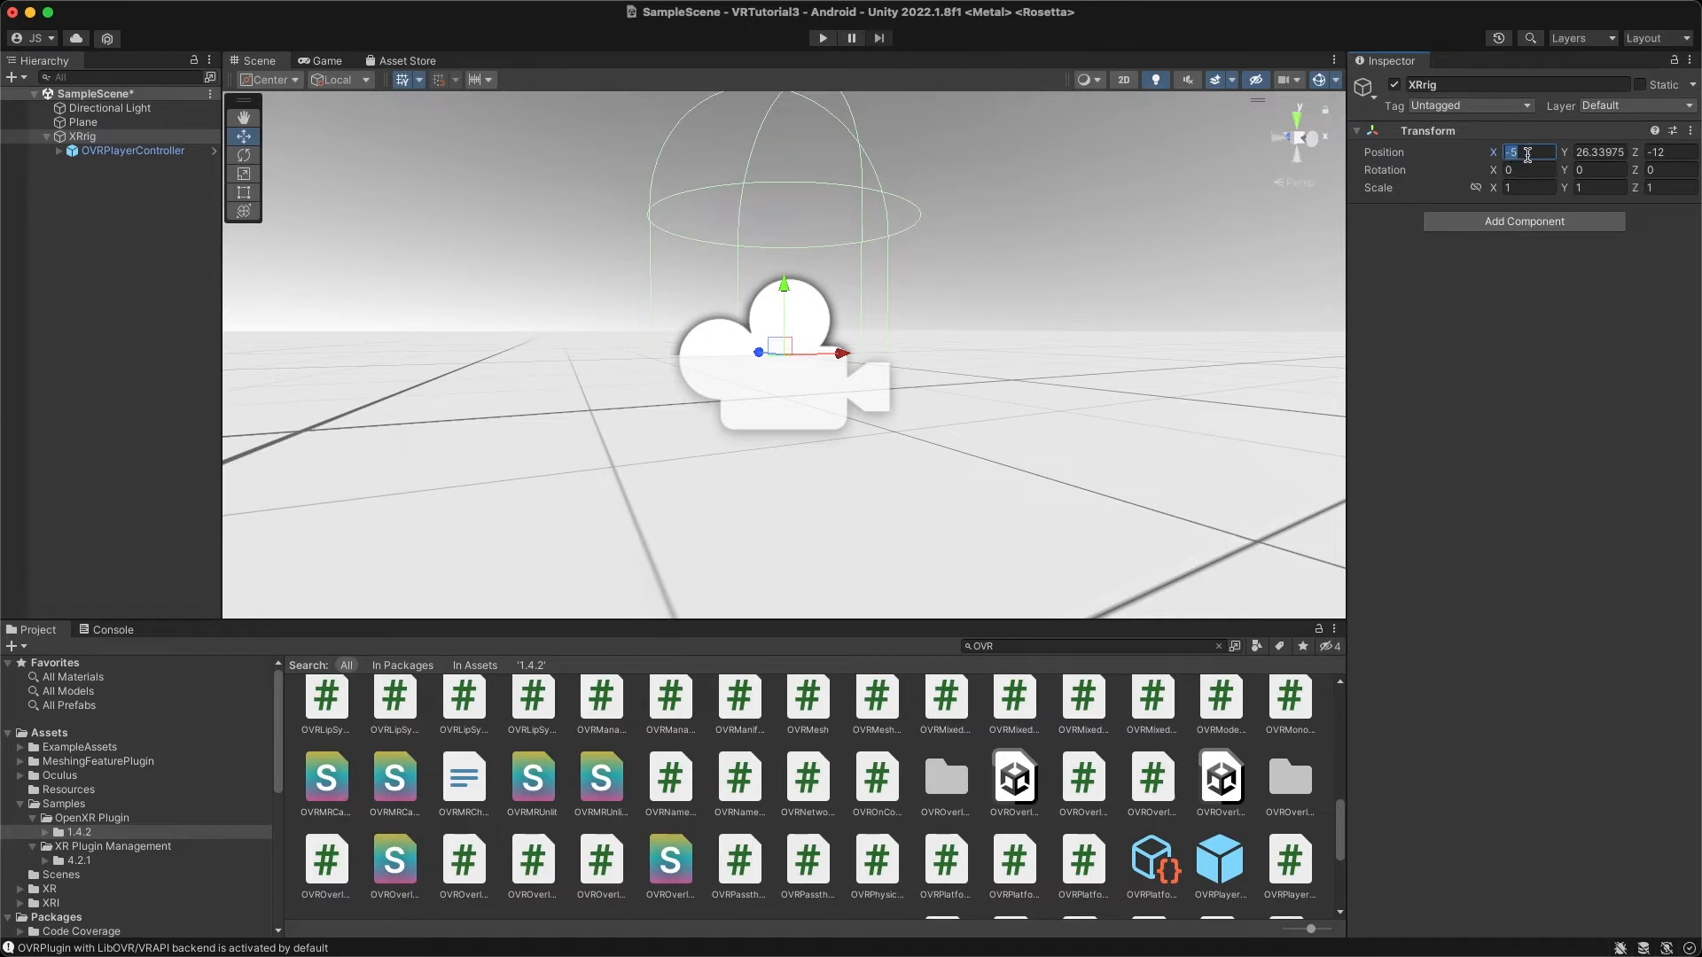
text(0)
key(Tab)
text(0)
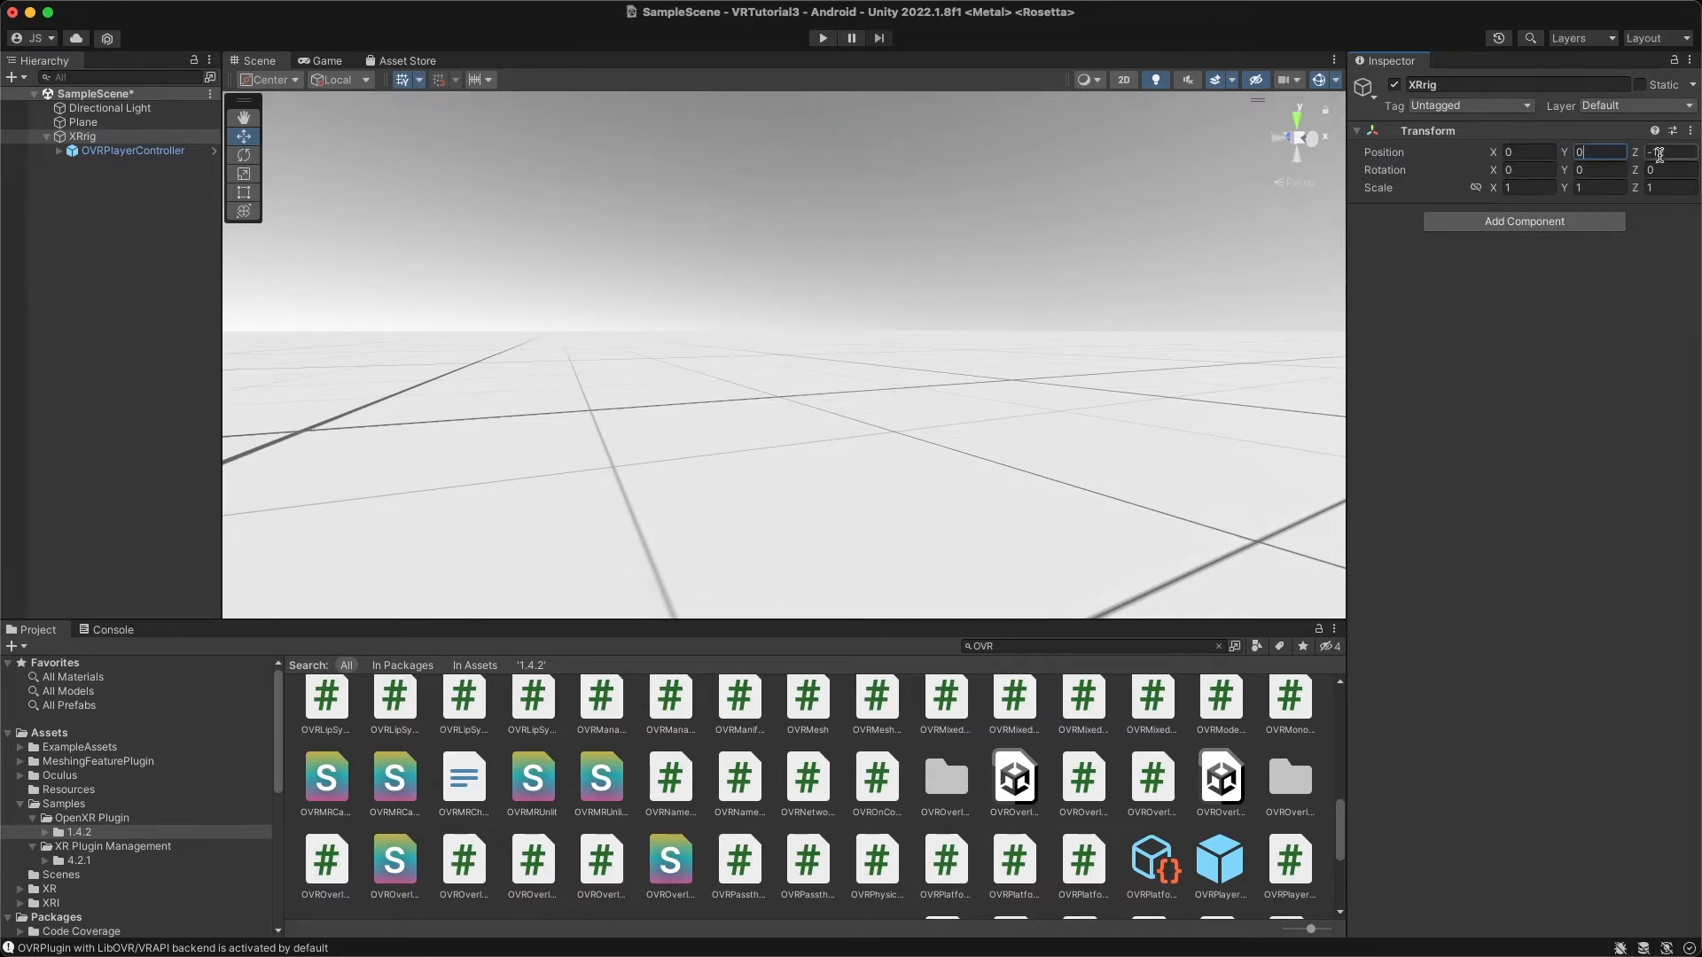
key(Tab)
text(0)
double_click(64, 138)
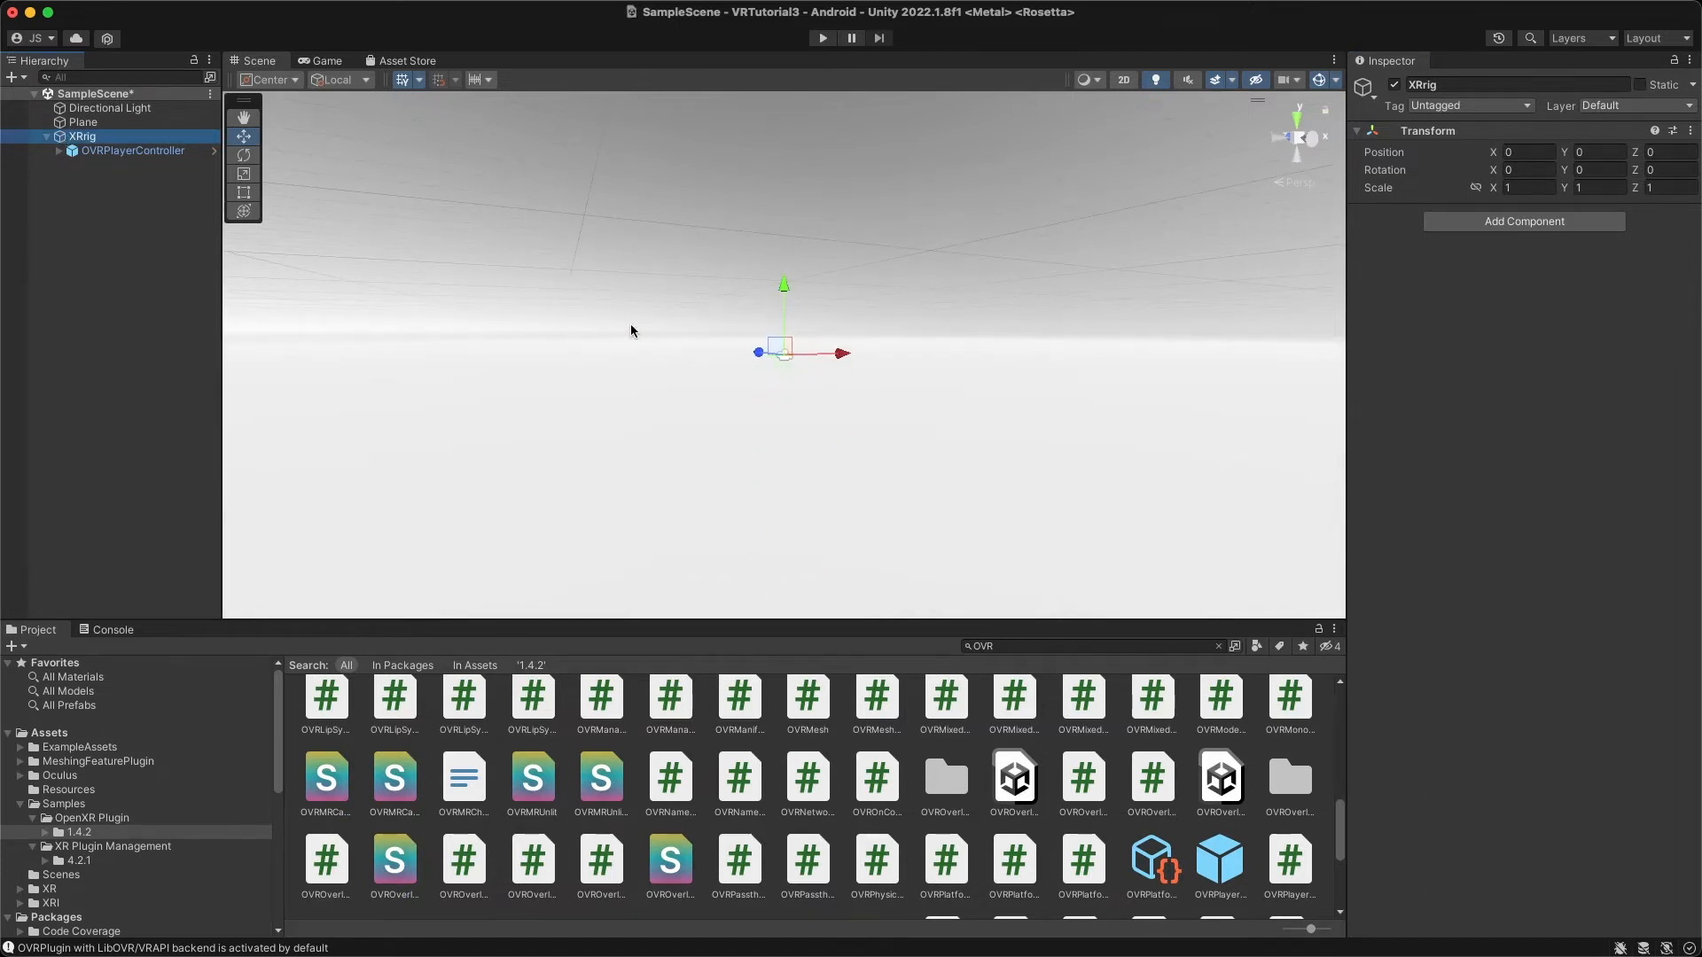
alt+drag(632, 322, 709, 396)
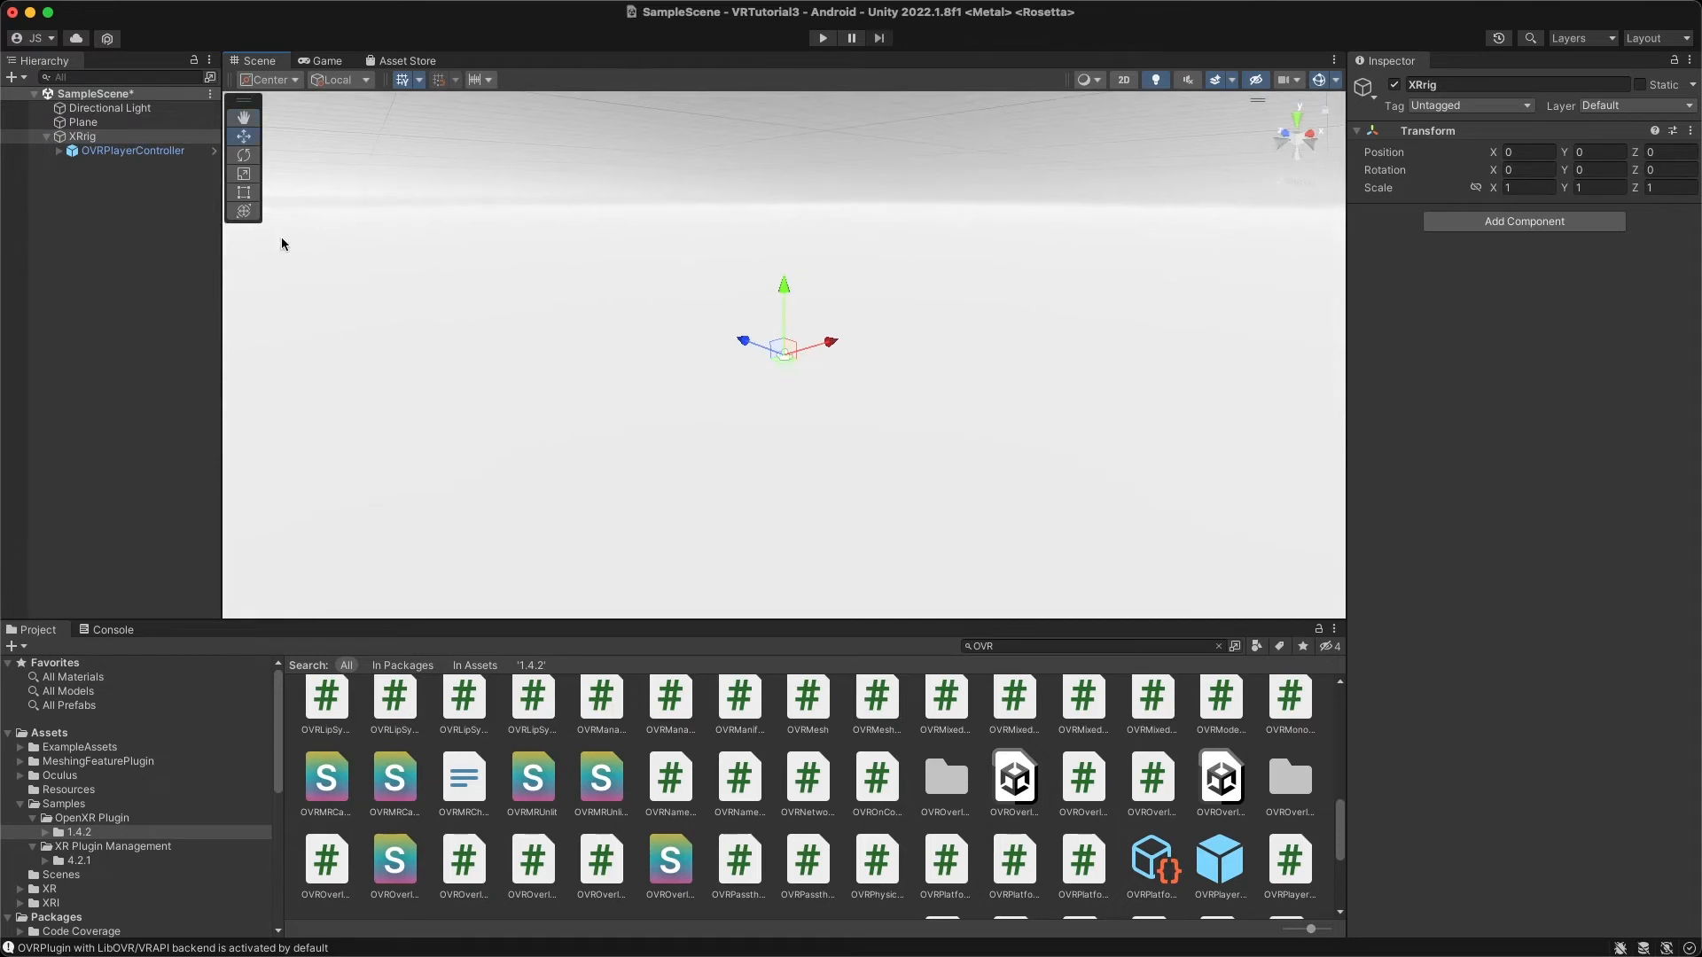
Set OVRPlayerController's local Y and Z positions to 0.
click(98, 151)
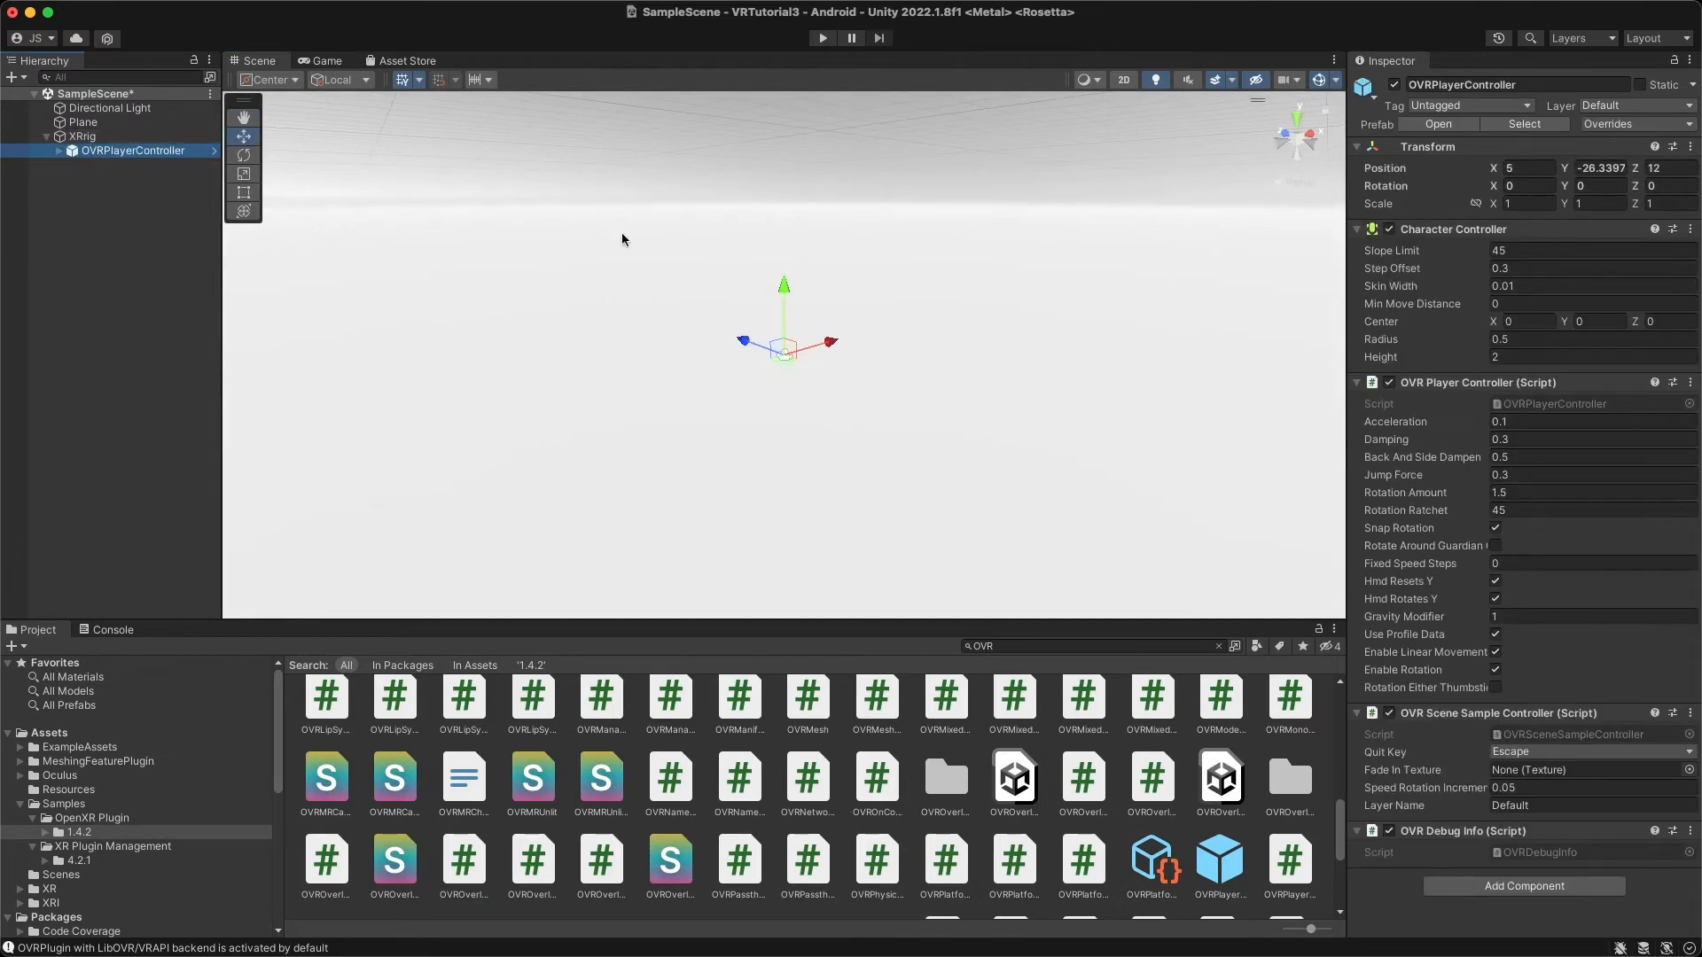
click(1596, 168)
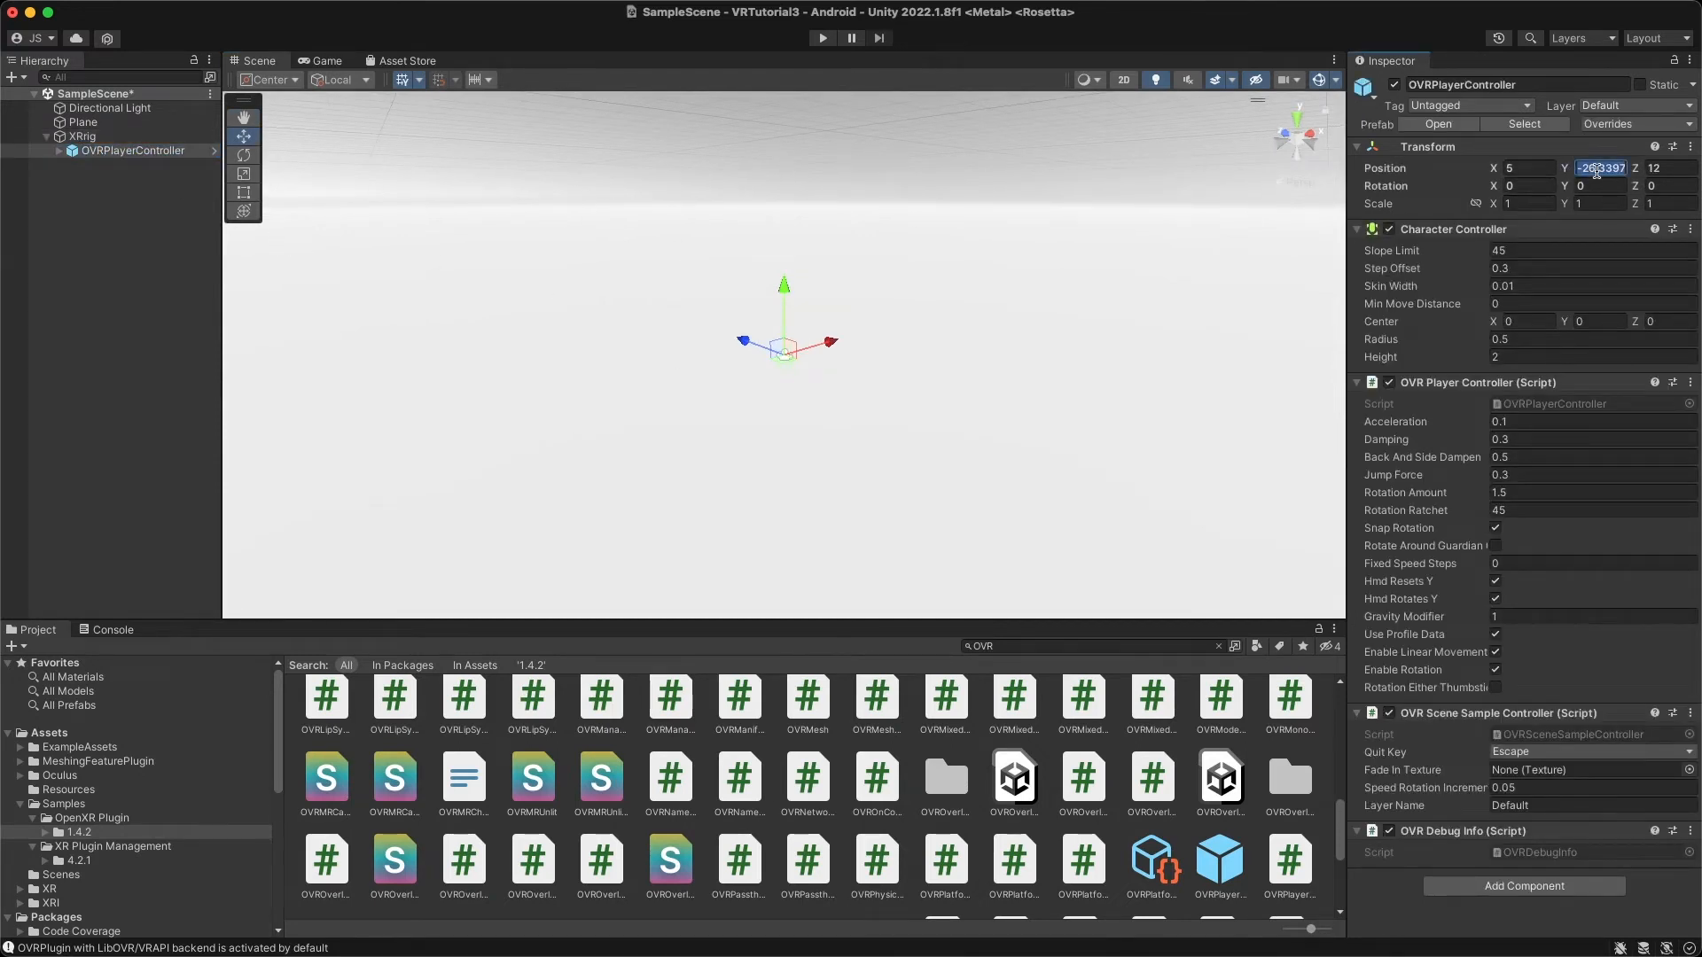
text(0)
key(Tab)
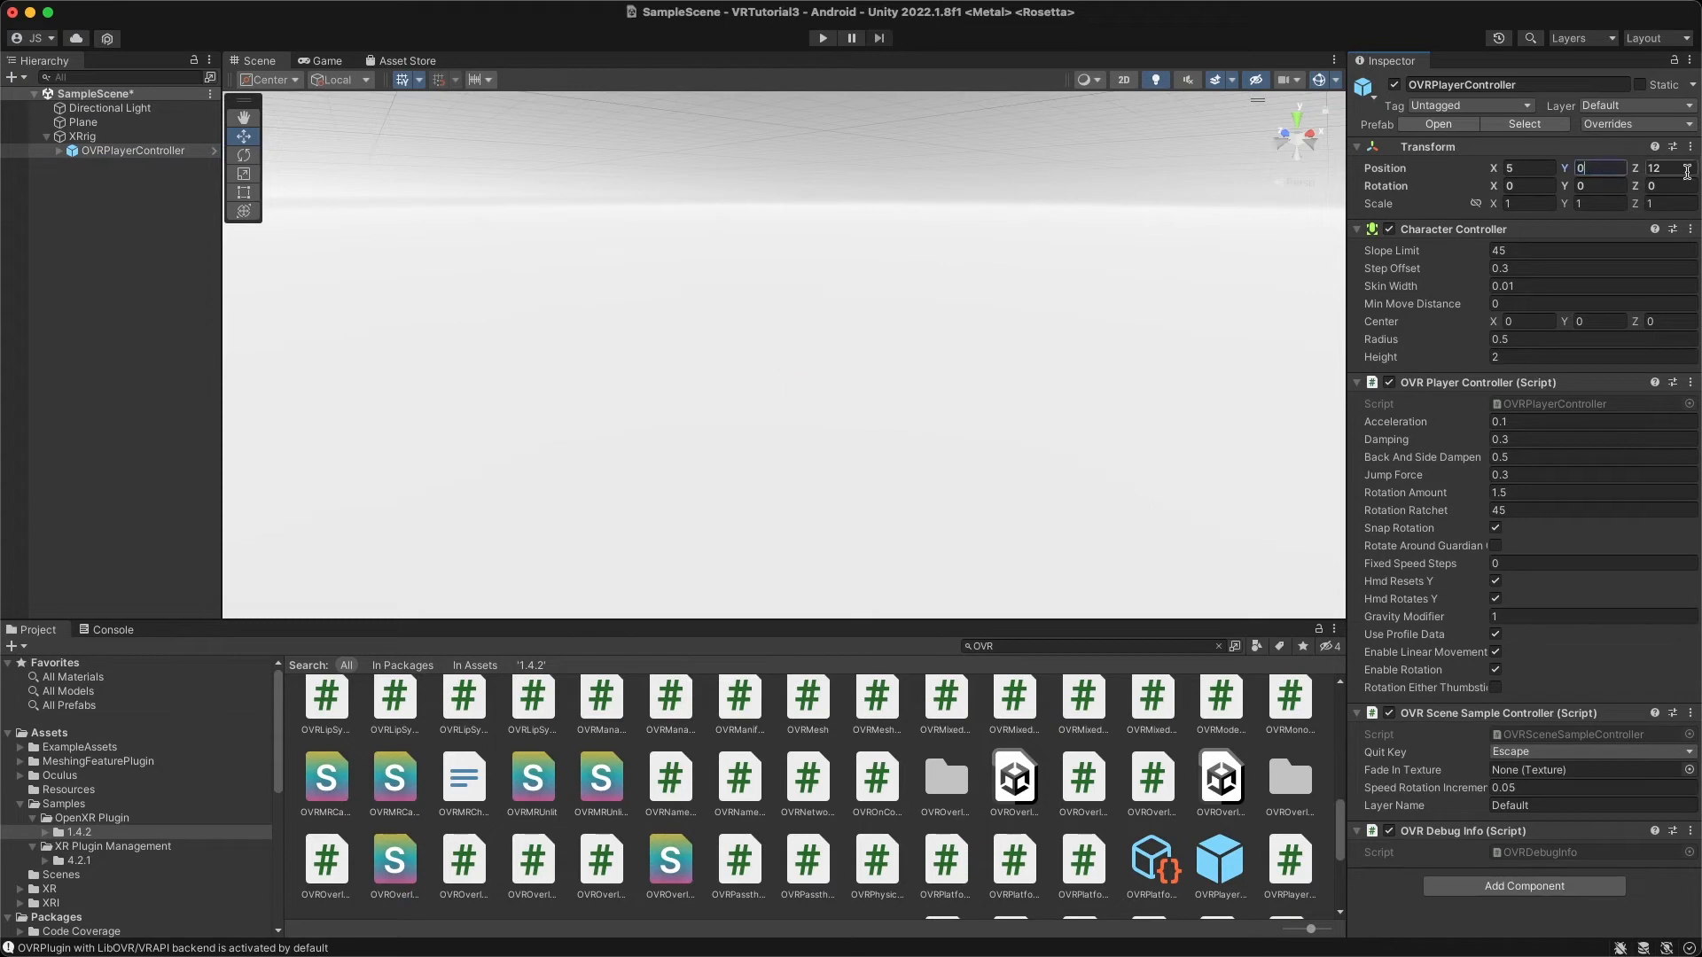
text(0)
click(723, 228)
Raise XRrig above the floor to a Y position of about 1.
click(82, 136)
double_click(71, 140)
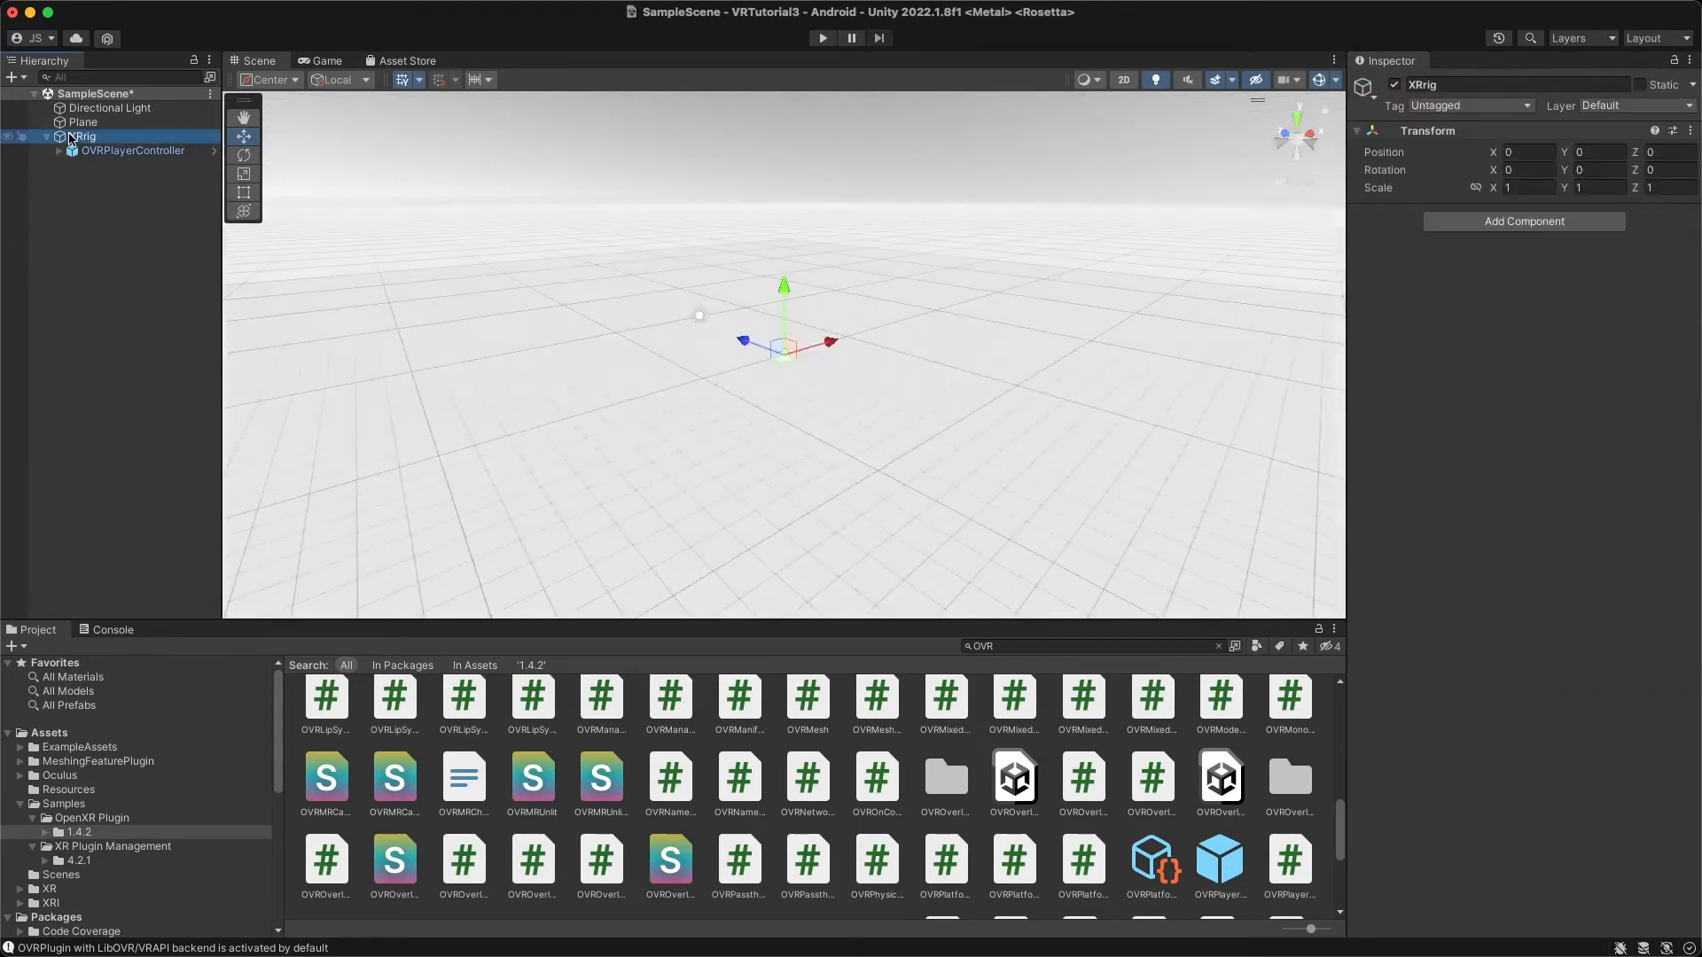
scroll(752, 372, up, 5)
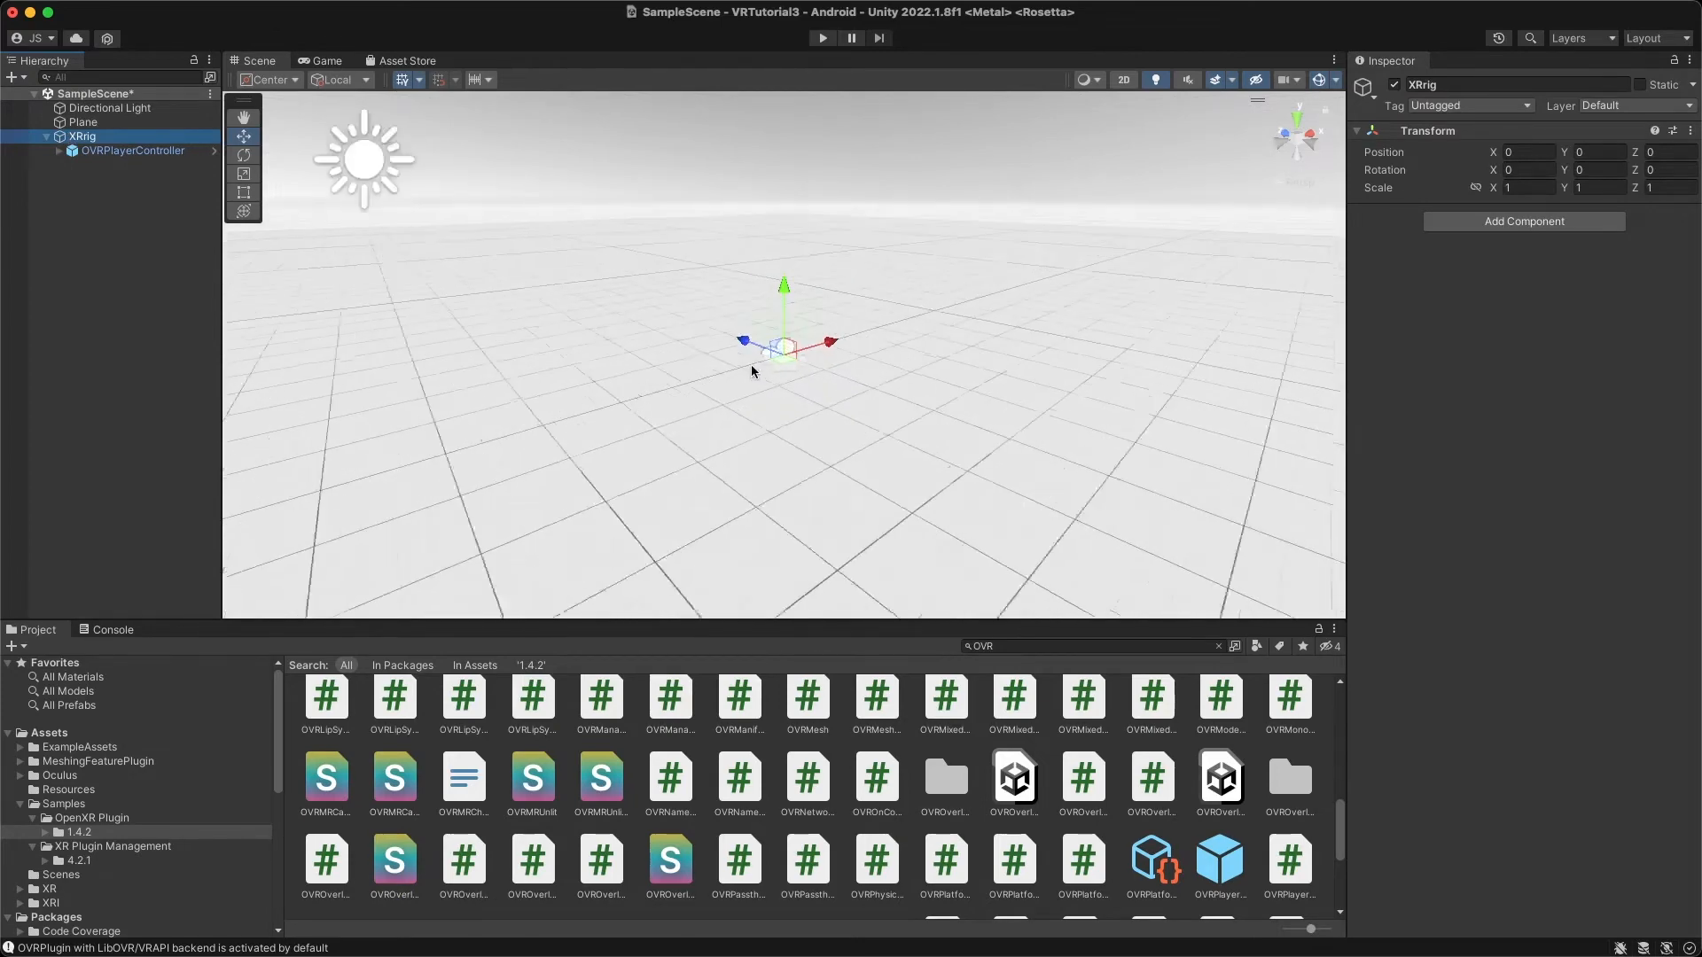
right_click(823, 445)
alt+drag(841, 379, 1075, 296)
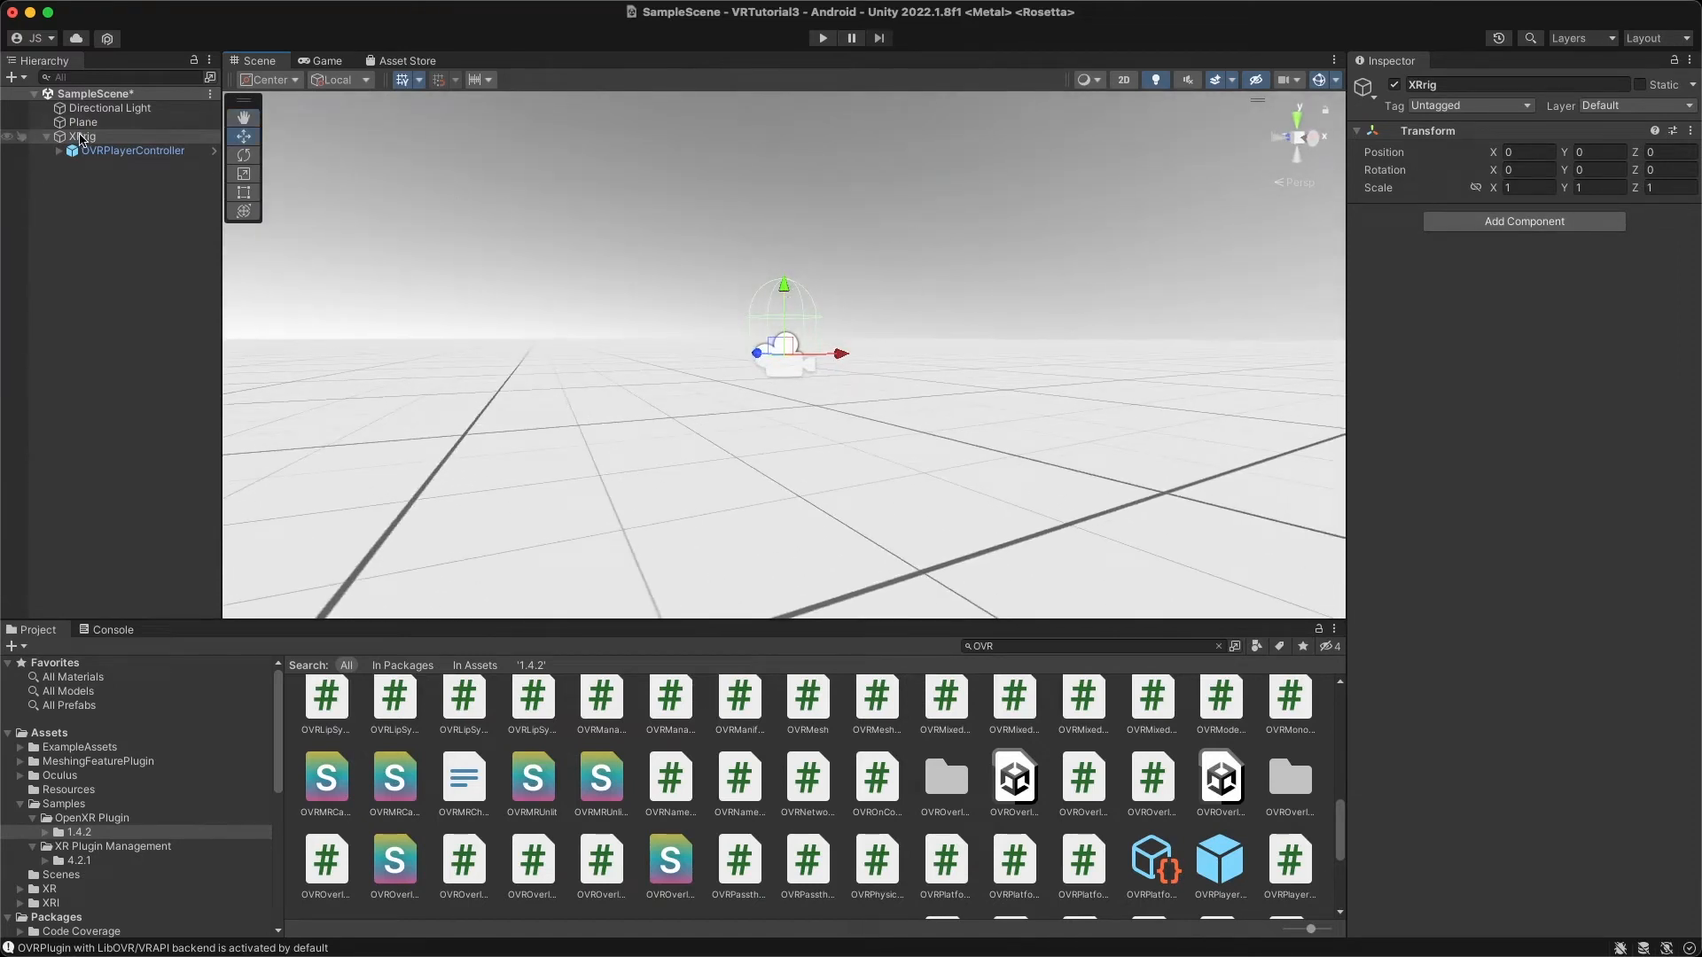
click(116, 153)
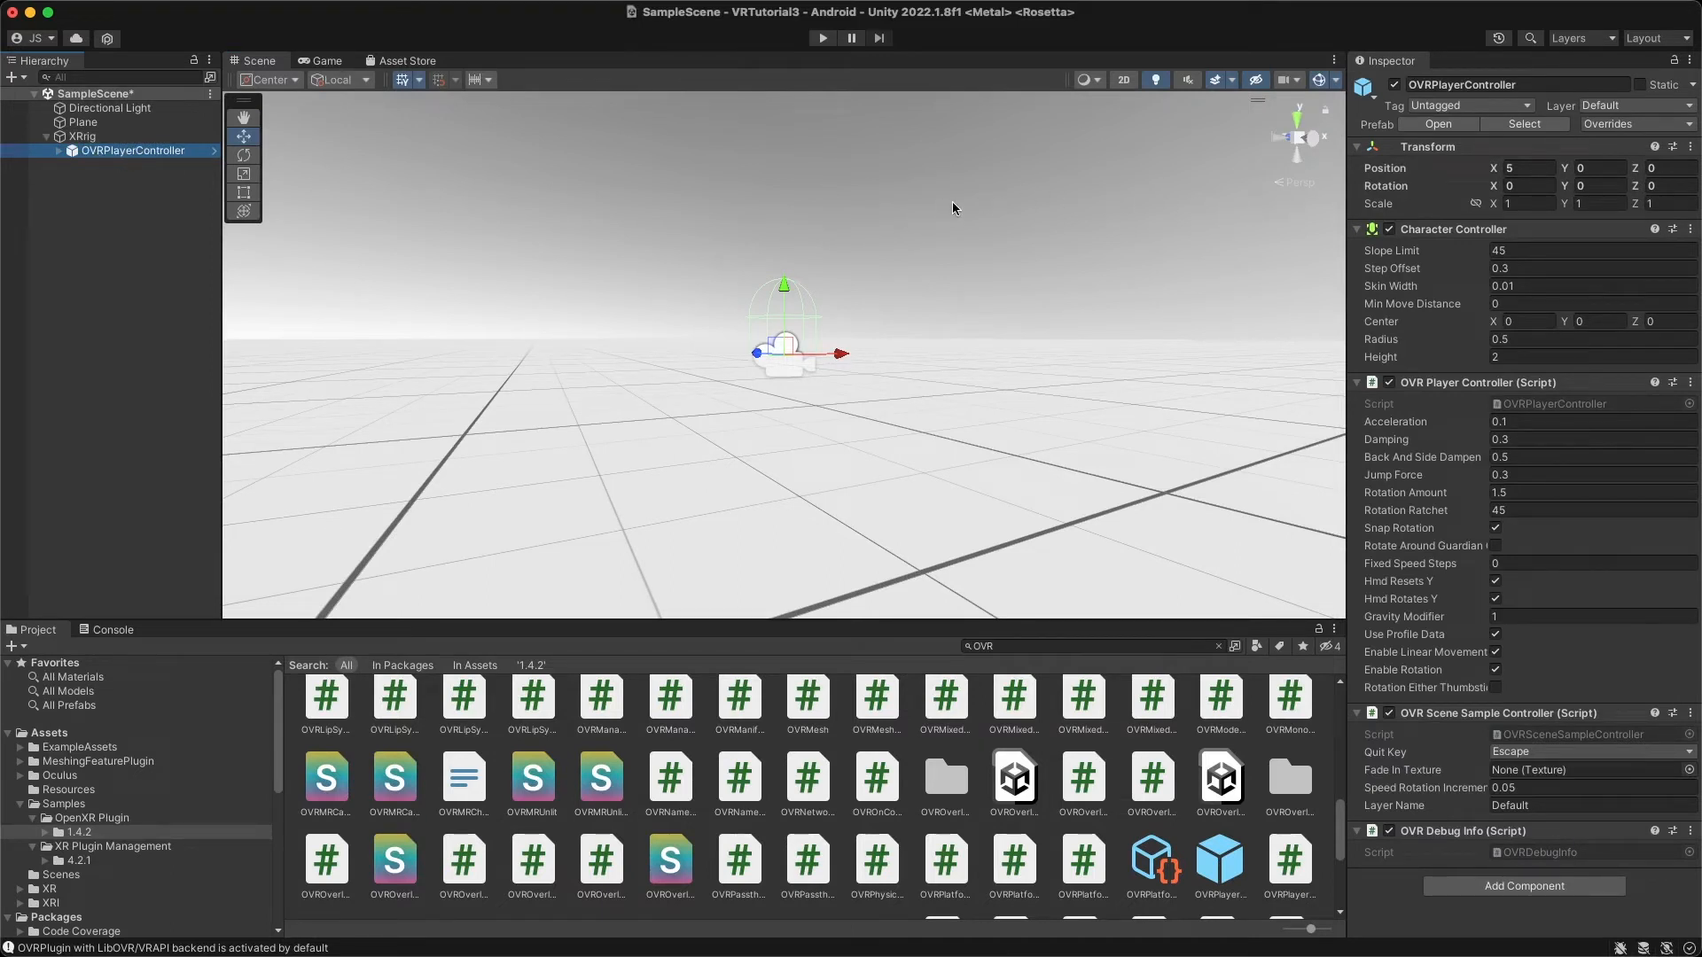
click(89, 135)
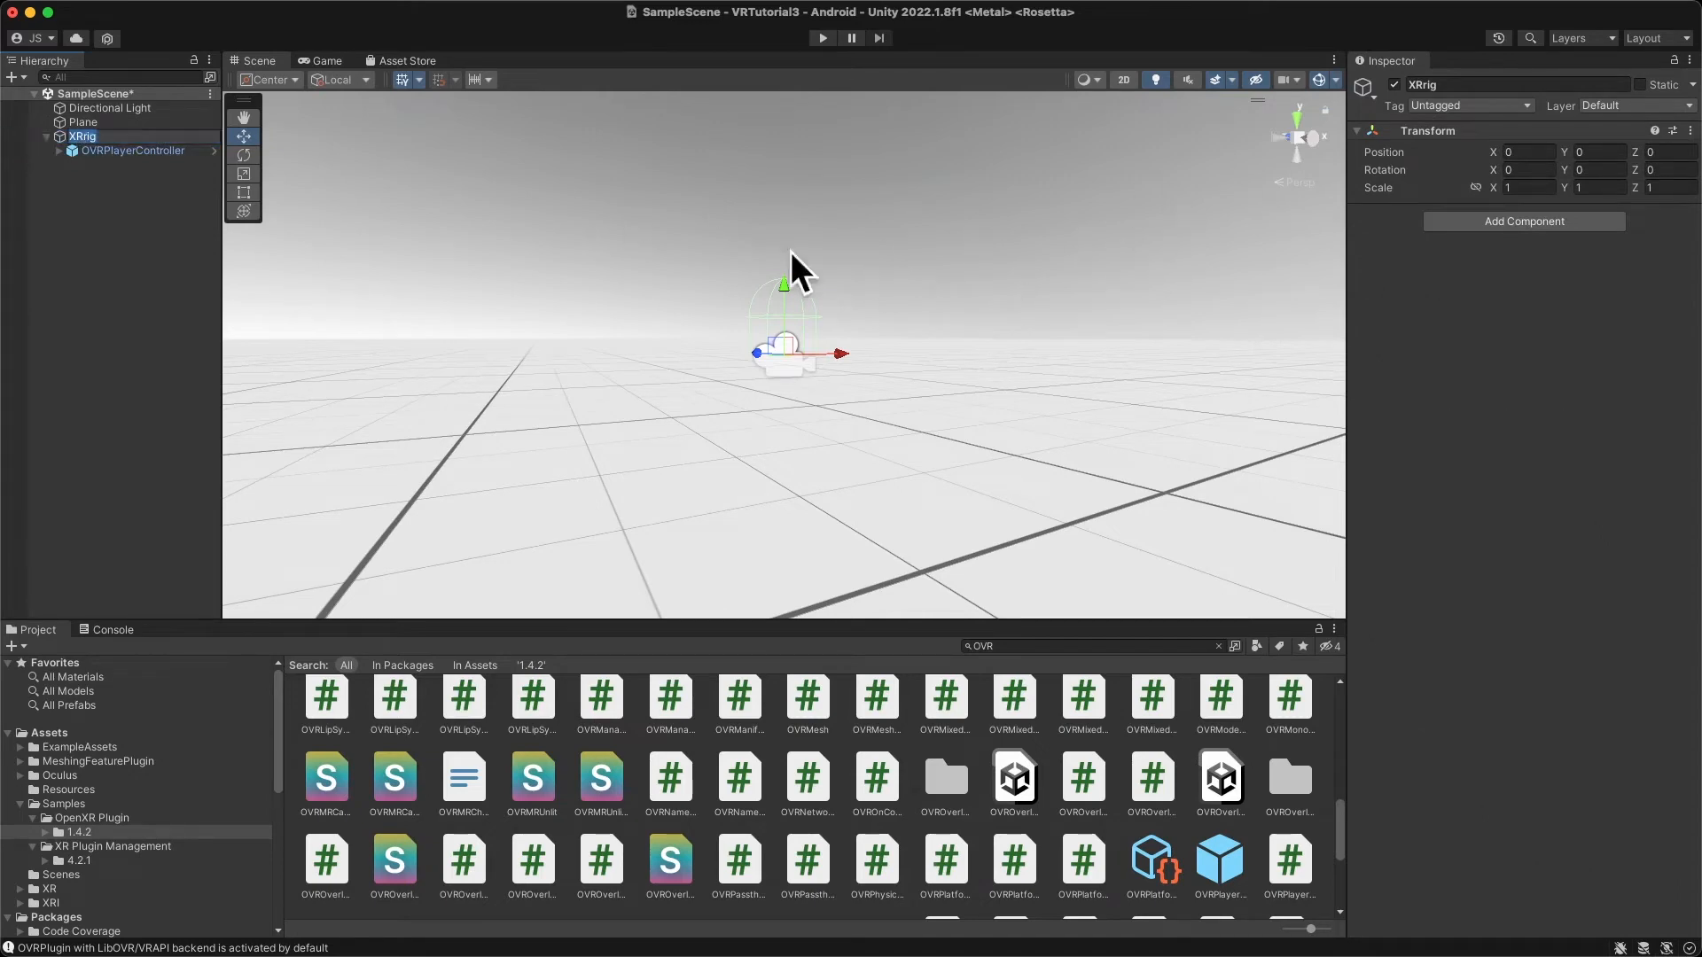
drag(784, 284, 854, 296)
scroll(768, 329, up, 3)
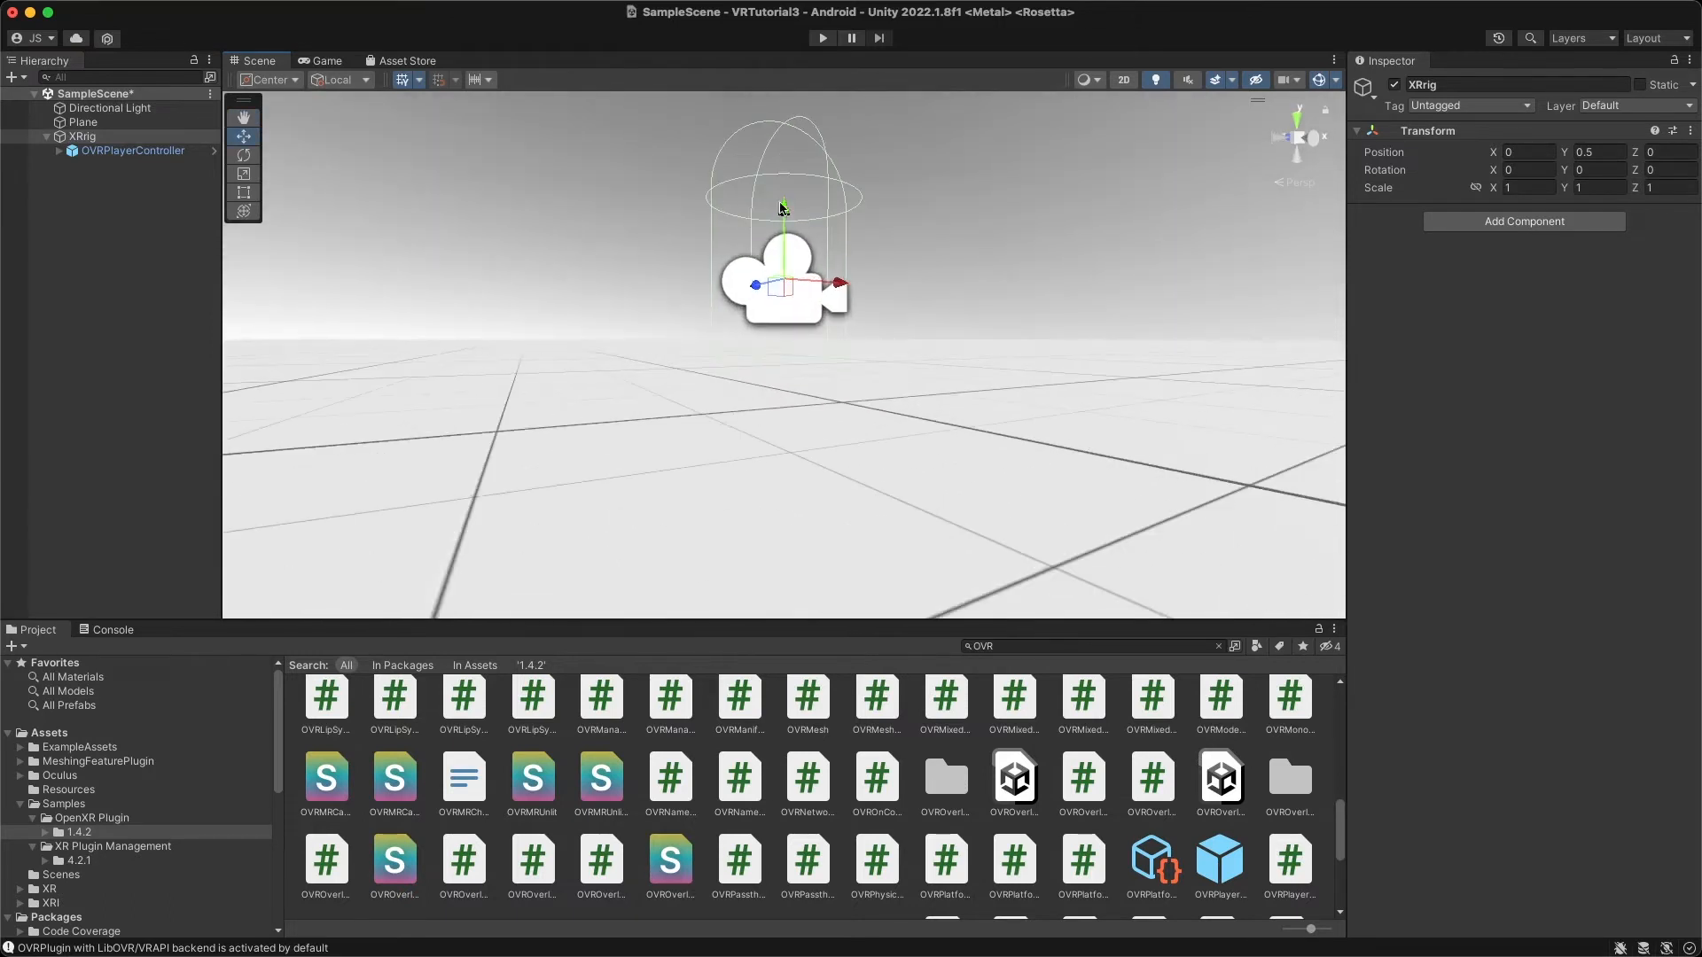
drag(783, 210, 804, 135)
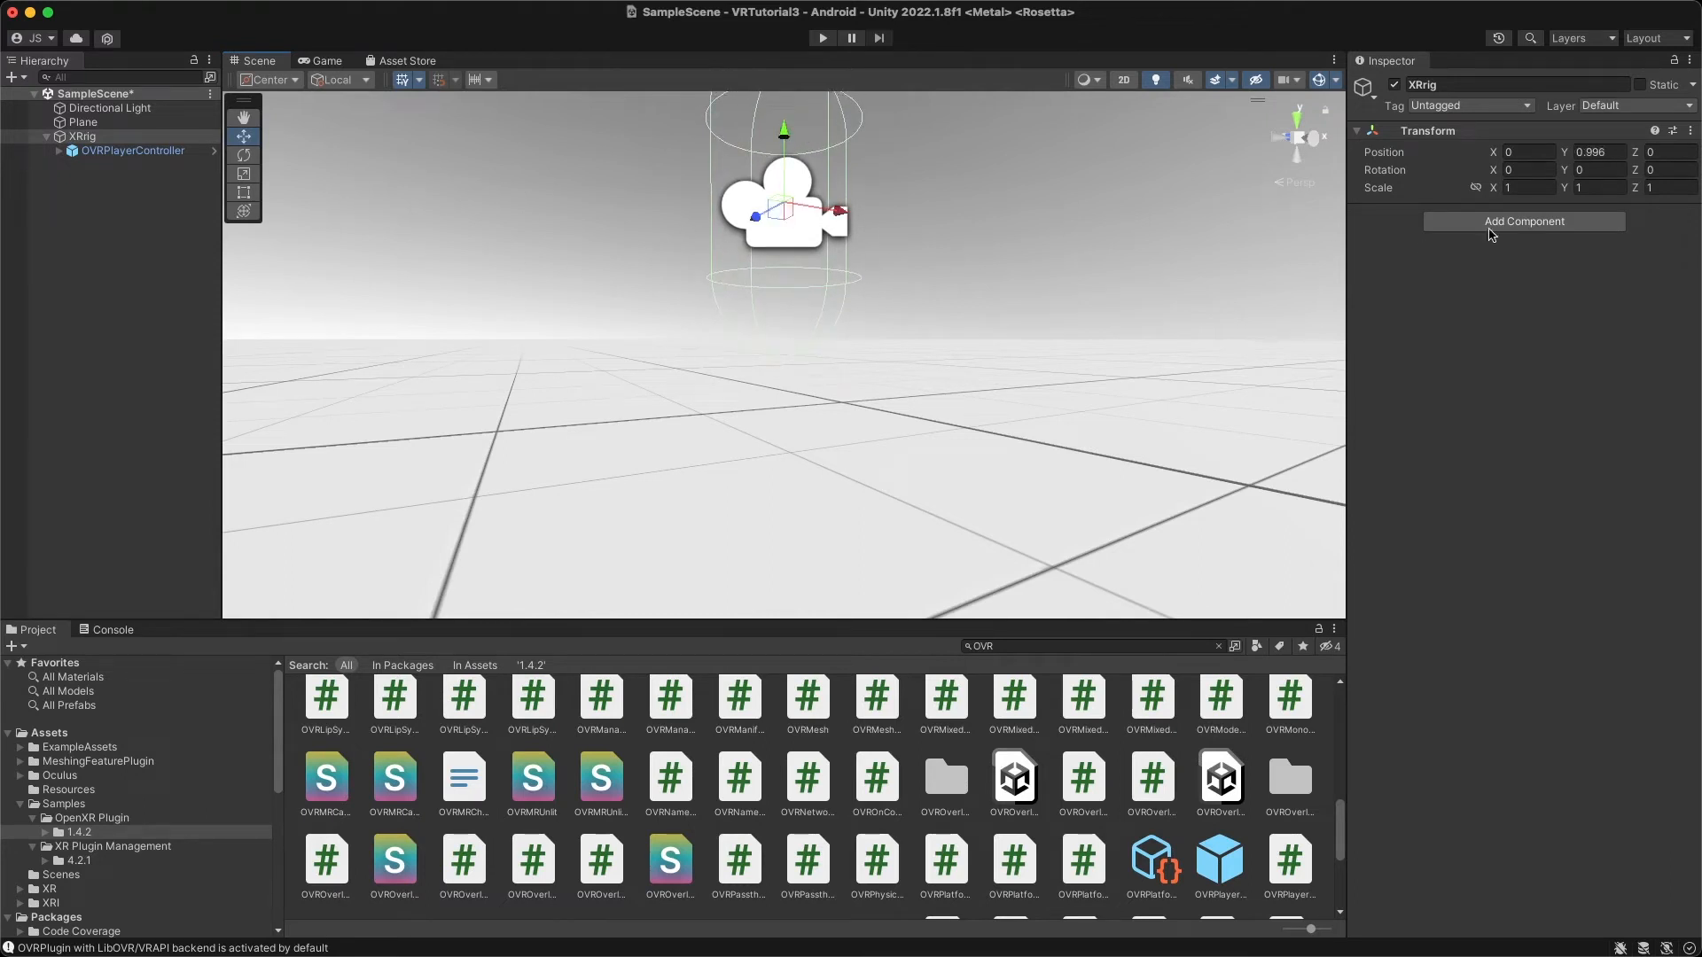
Set XRrig's scale to 2 on X, Y and Z.
click(1530, 184)
text(2)
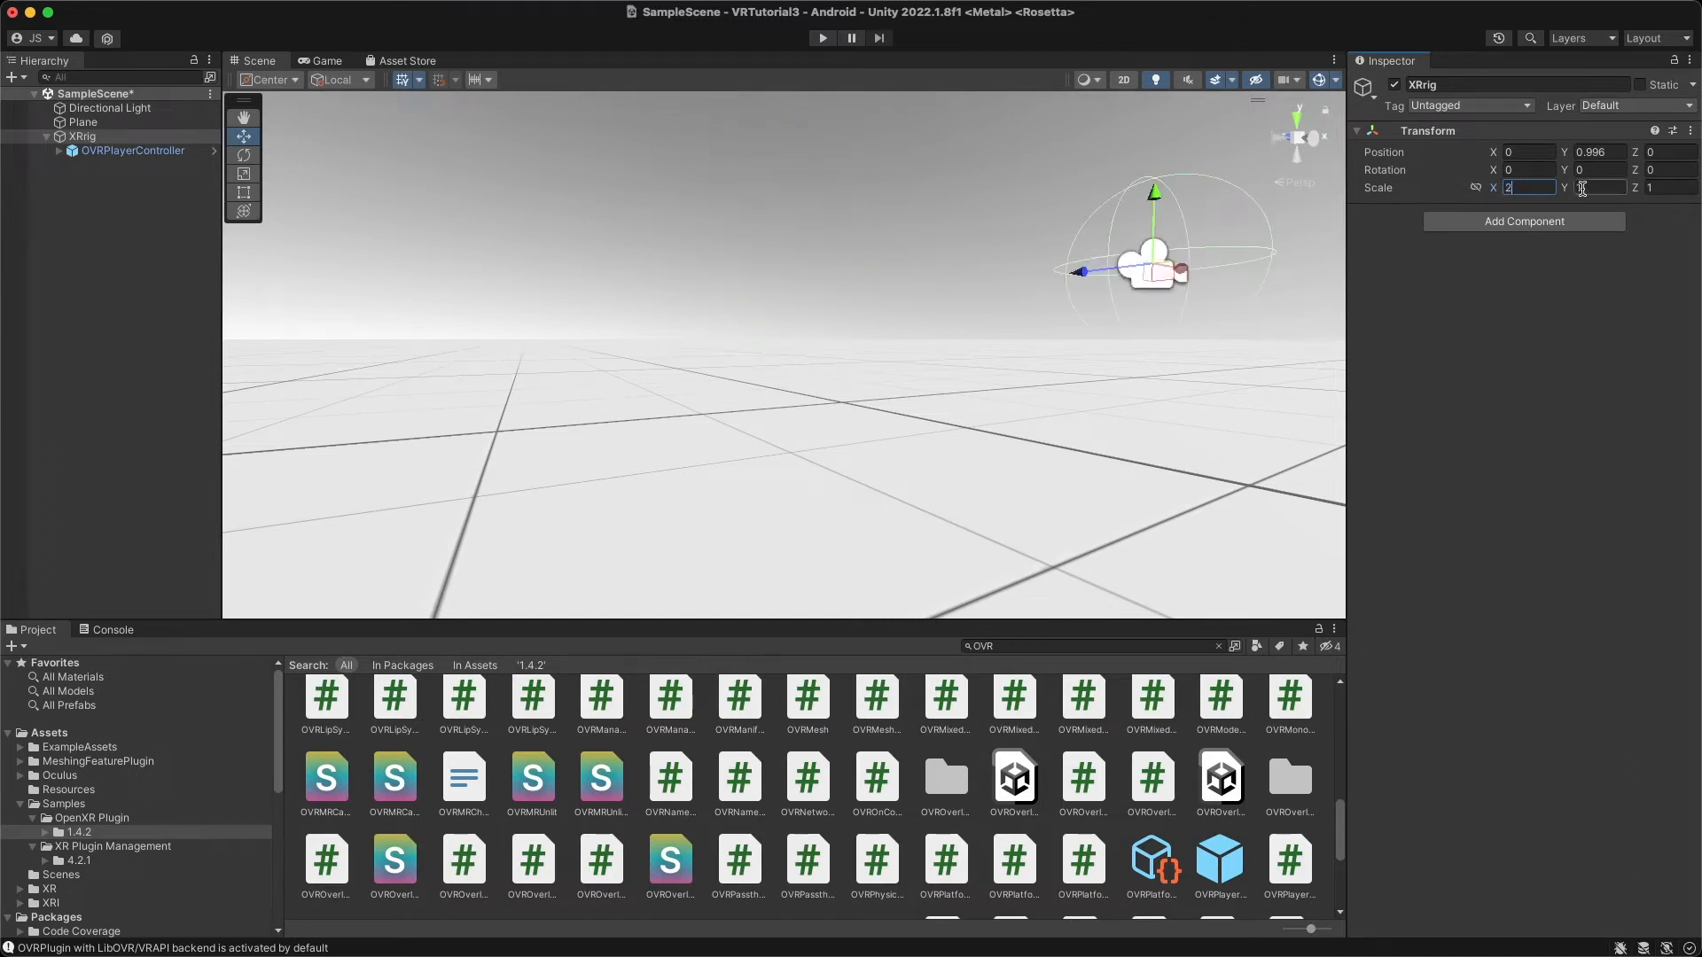
key(Tab)
text(2)
click(1659, 187)
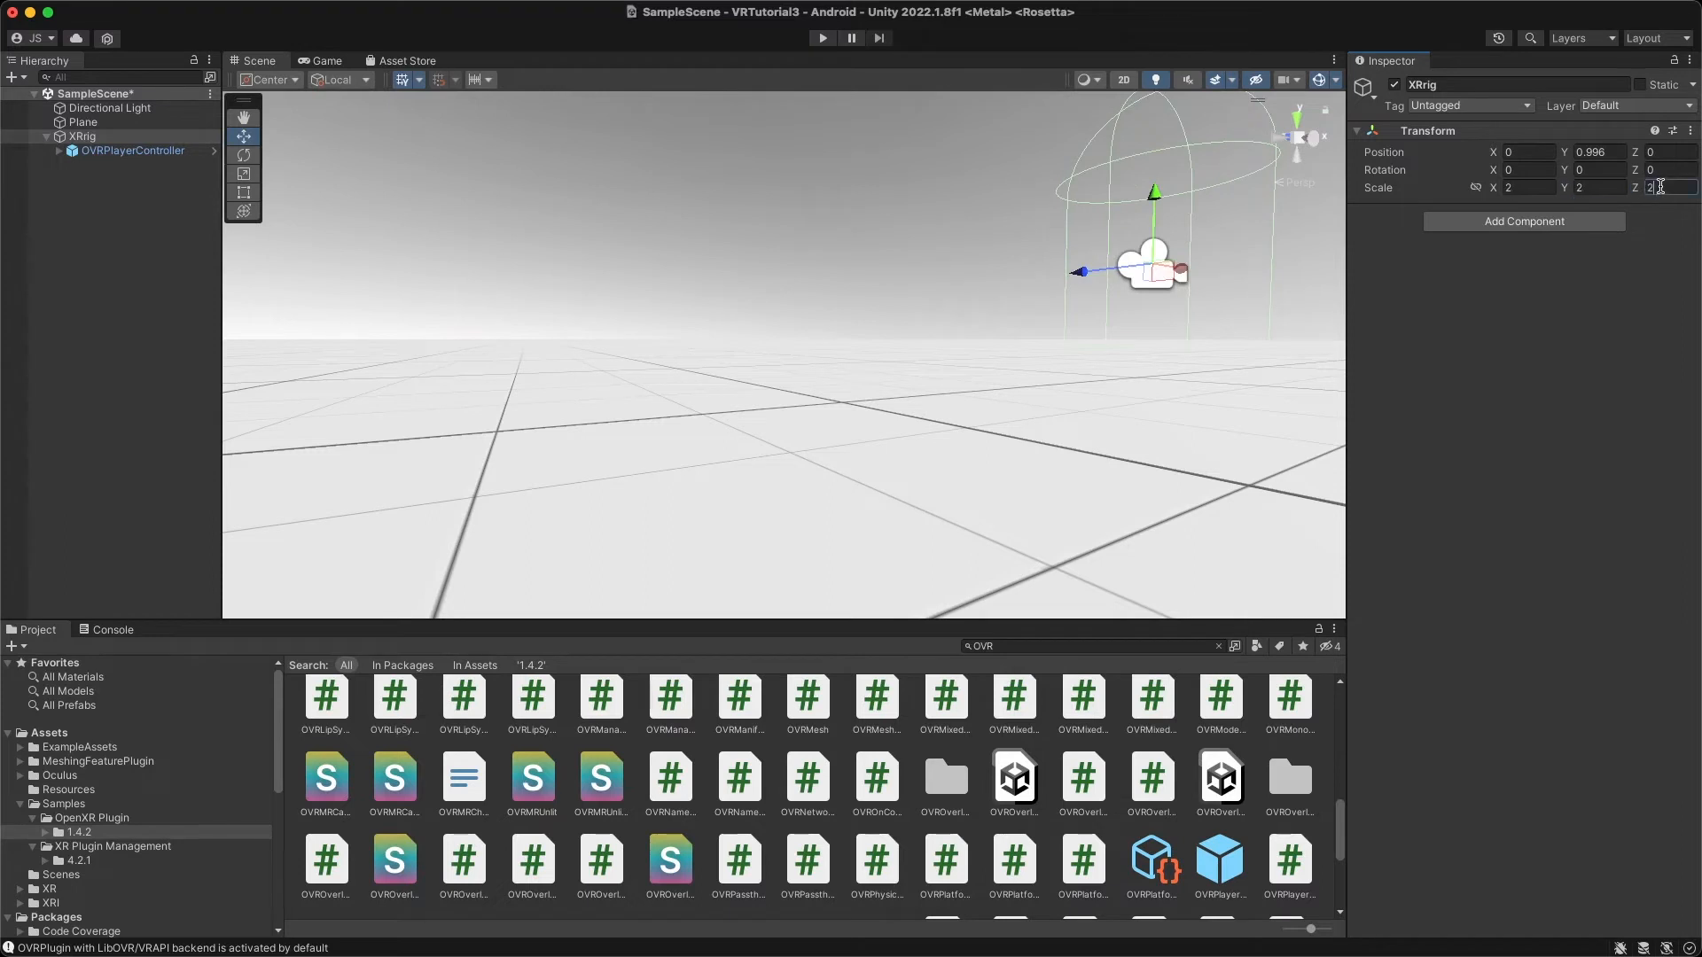
key(Return)
Examine XRrig's size and placement relative to the Plane, and check the camera's view in Game view.
scroll(1077, 329, down, 2)
scroll(1243, 303, down, 2)
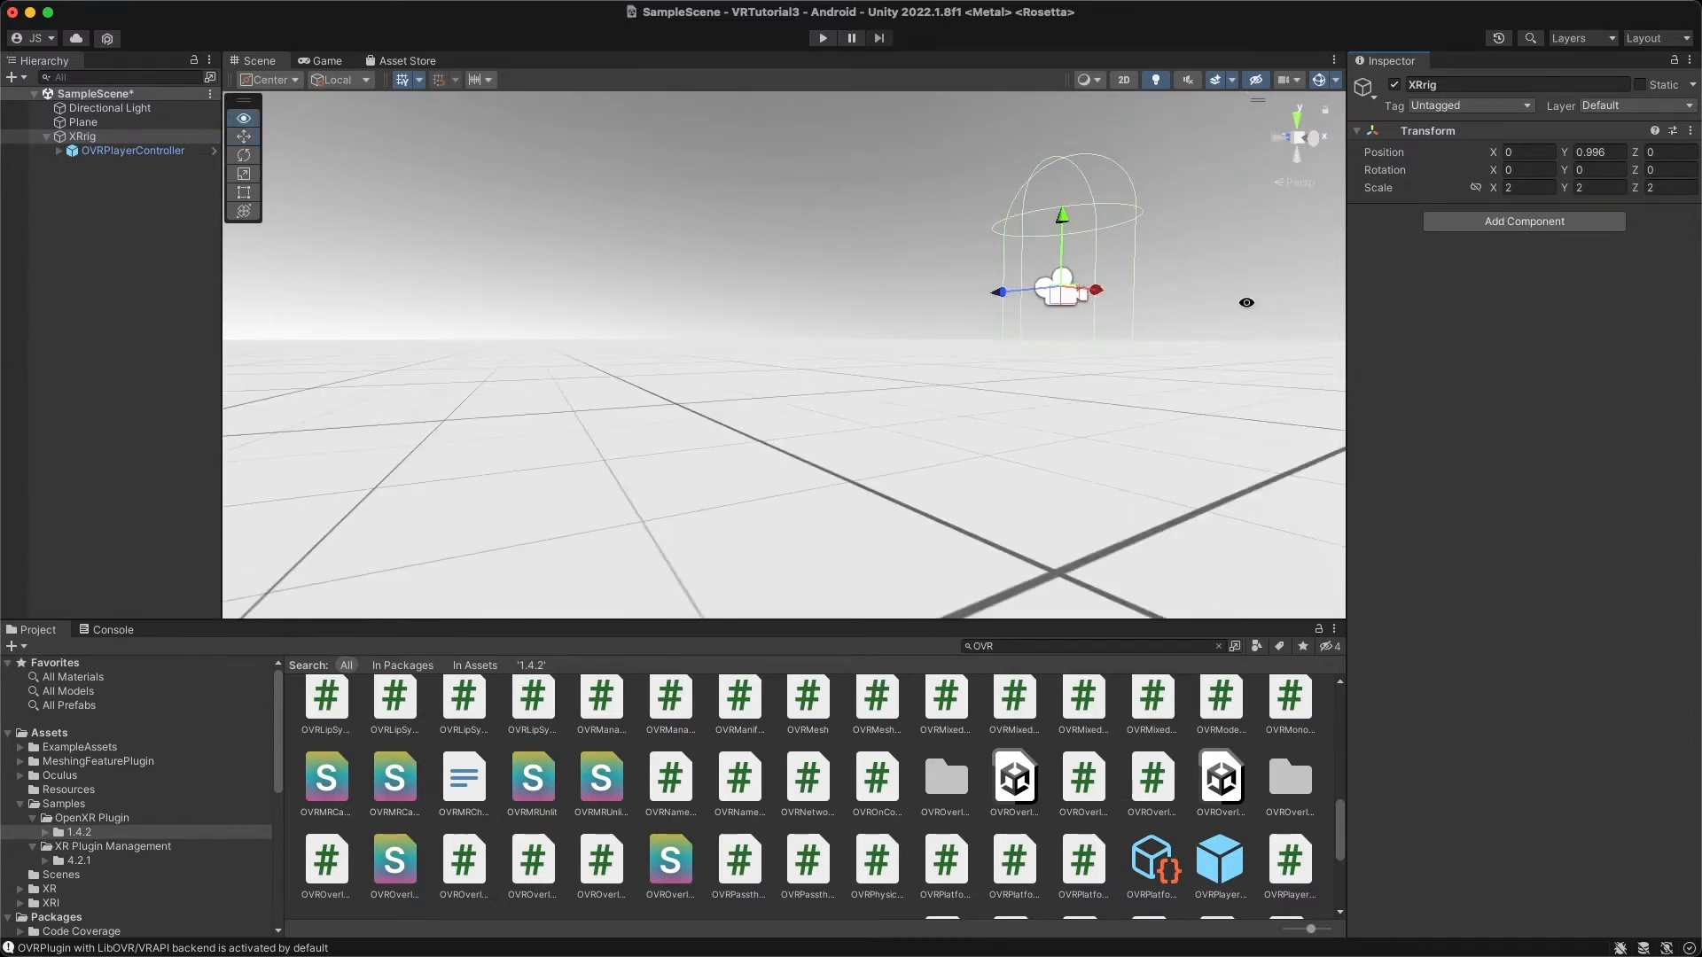
alt+drag(1246, 304, 872, 329)
click(82, 122)
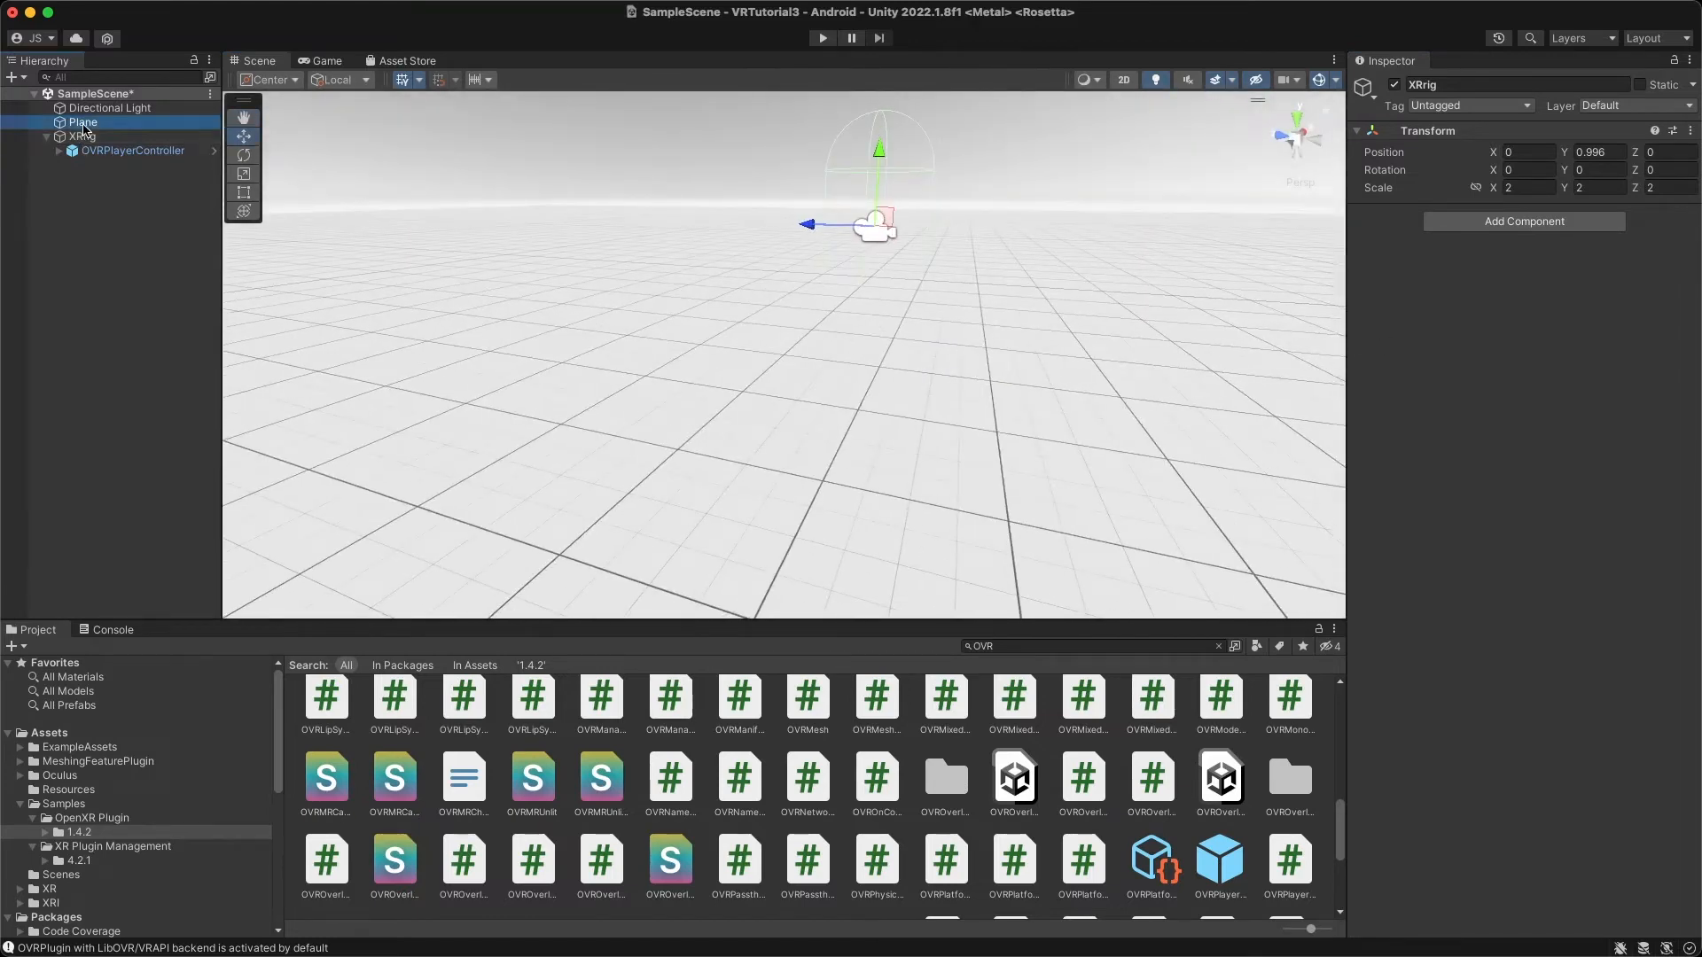
key(f)
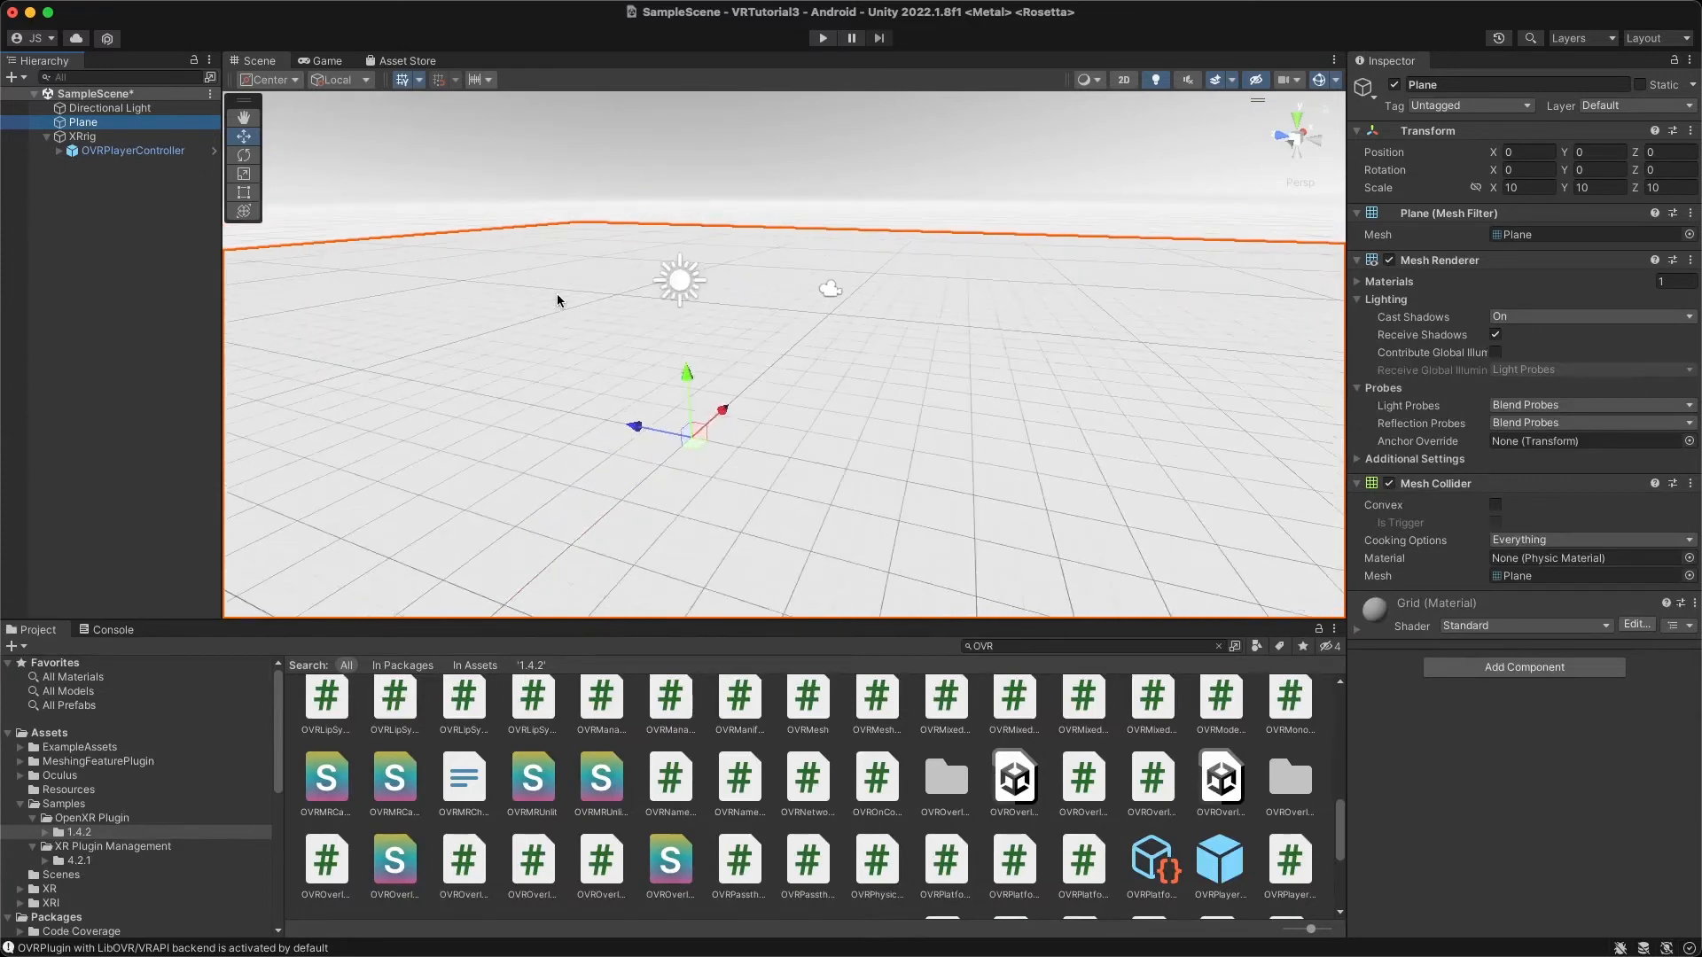
click(74, 137)
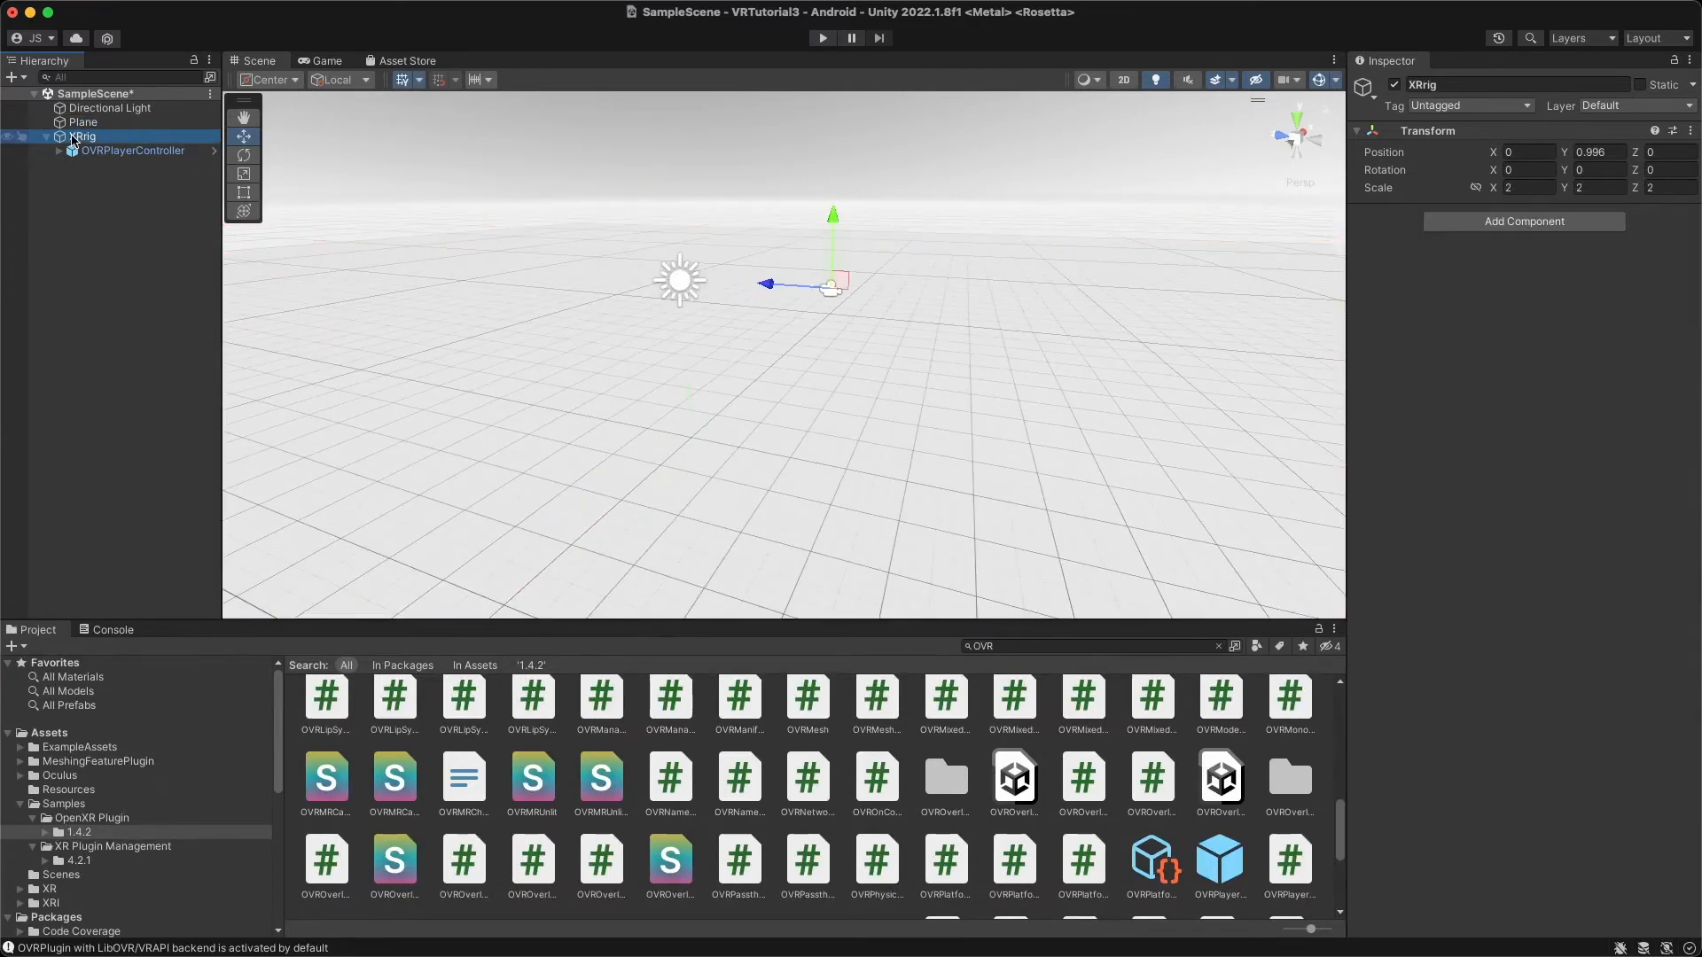
click(78, 152)
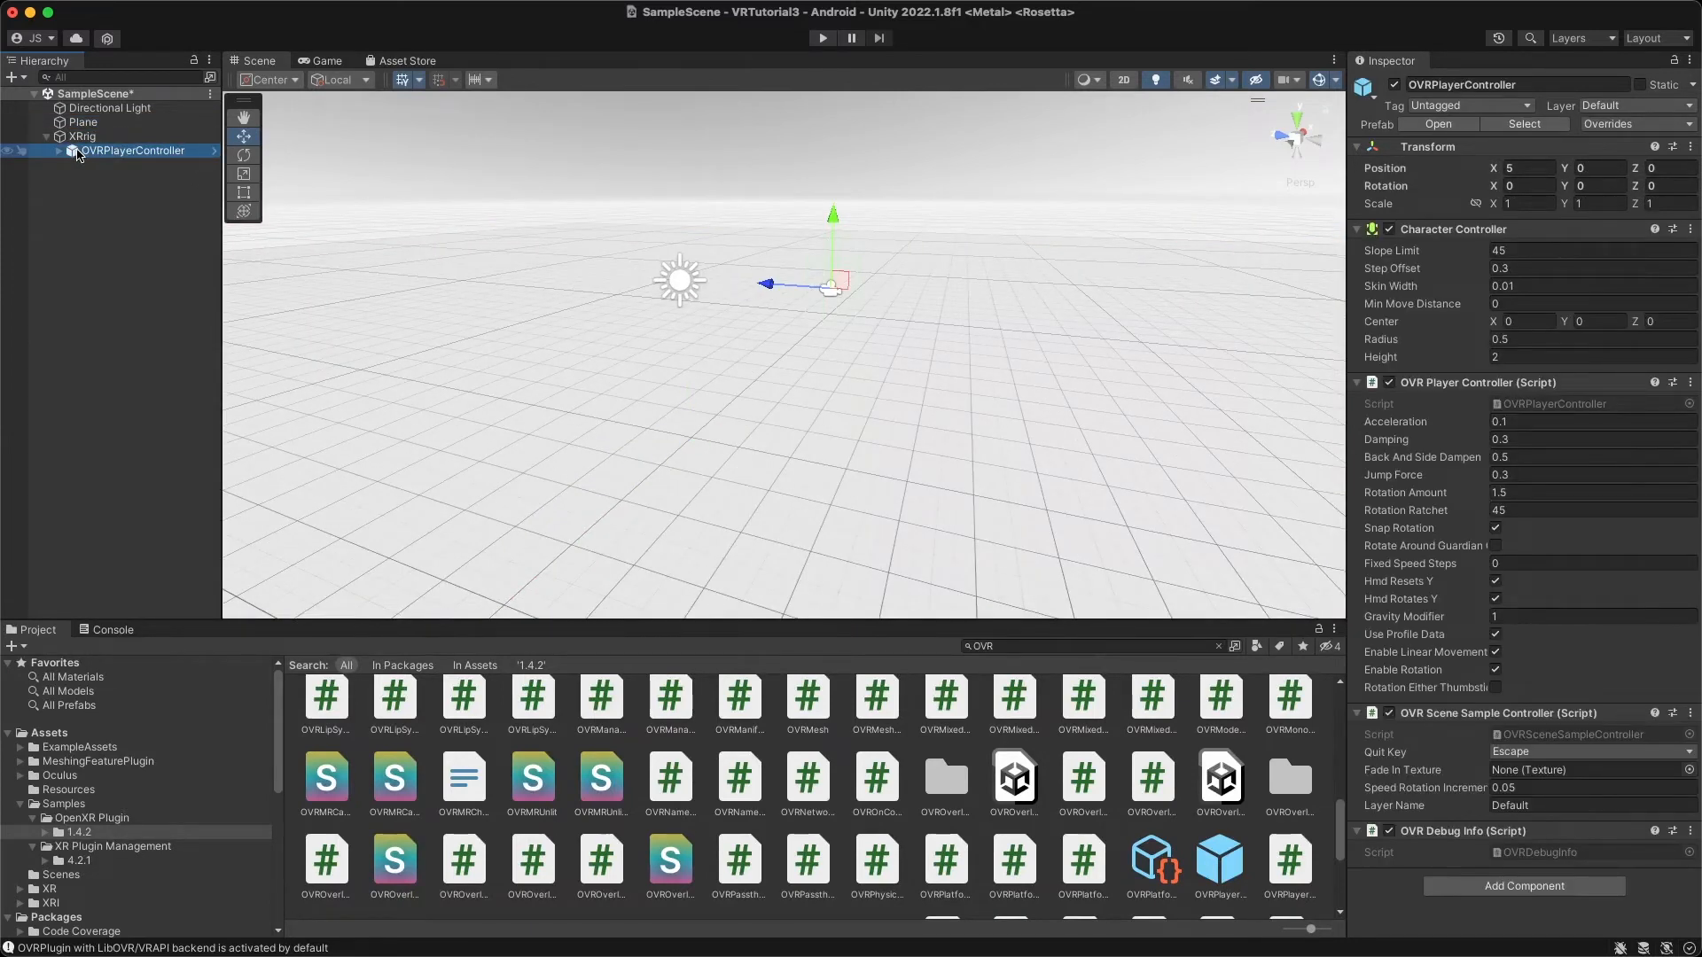
click(83, 136)
alt+drag(600, 315, 715, 369)
click(327, 61)
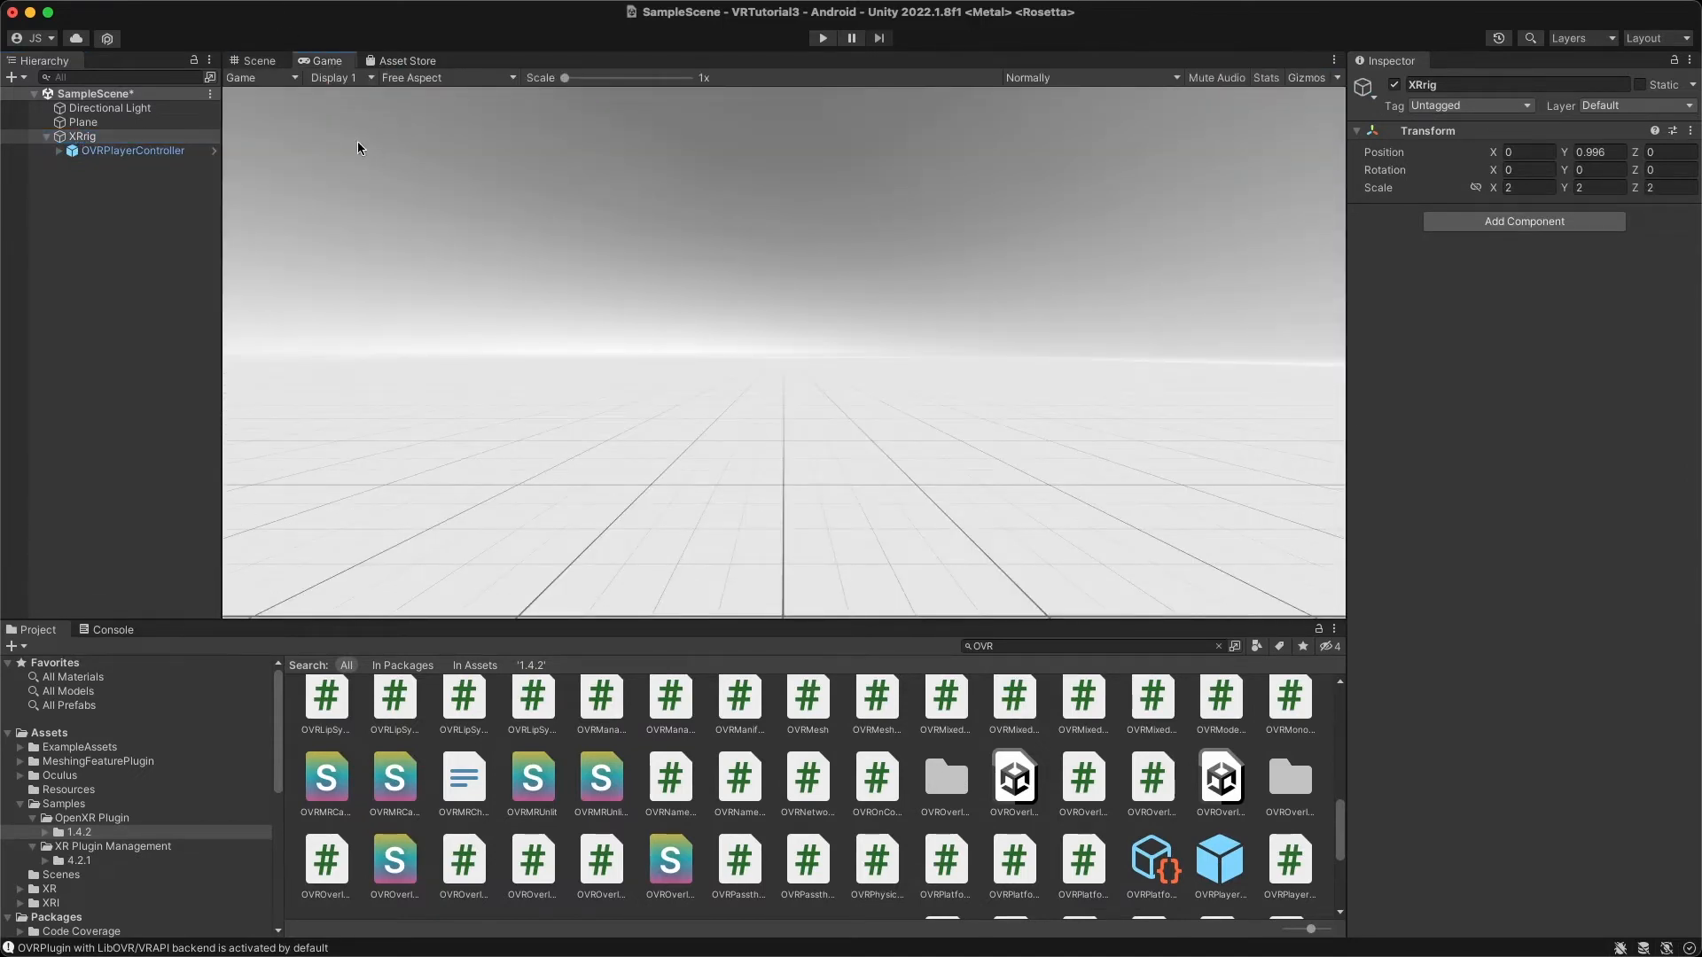
Expand OVRPlayerController's children and search the project for OVRcon to select OVRControllerPrefab.
click(93, 152)
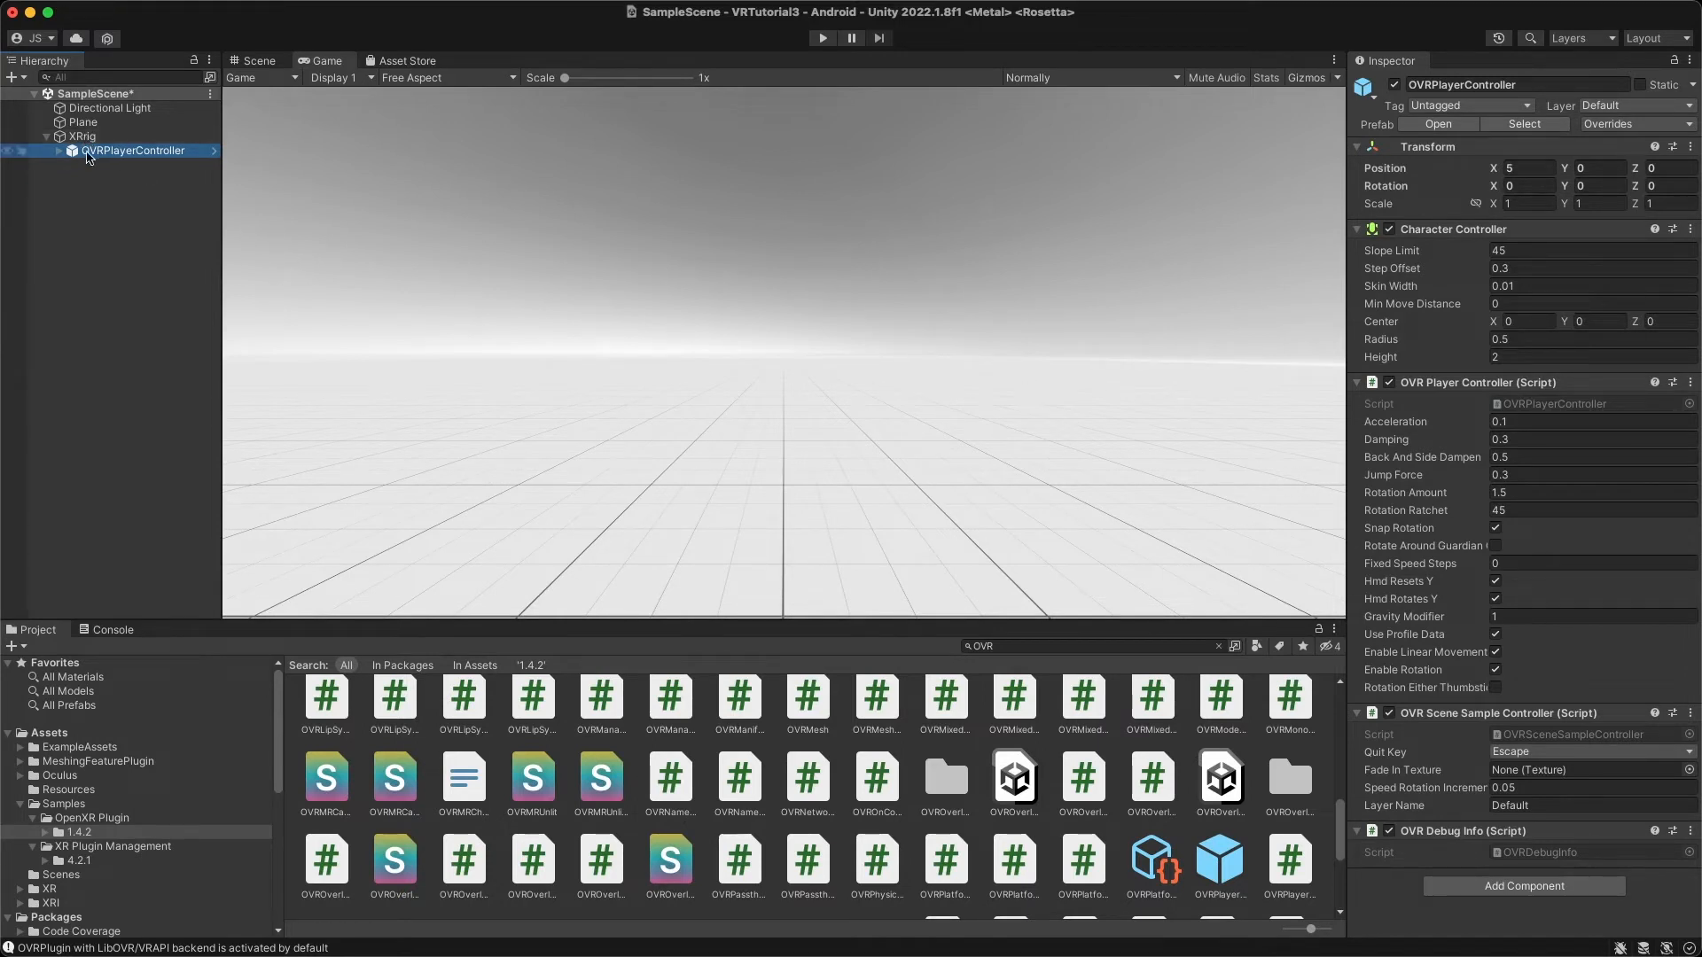
click(59, 152)
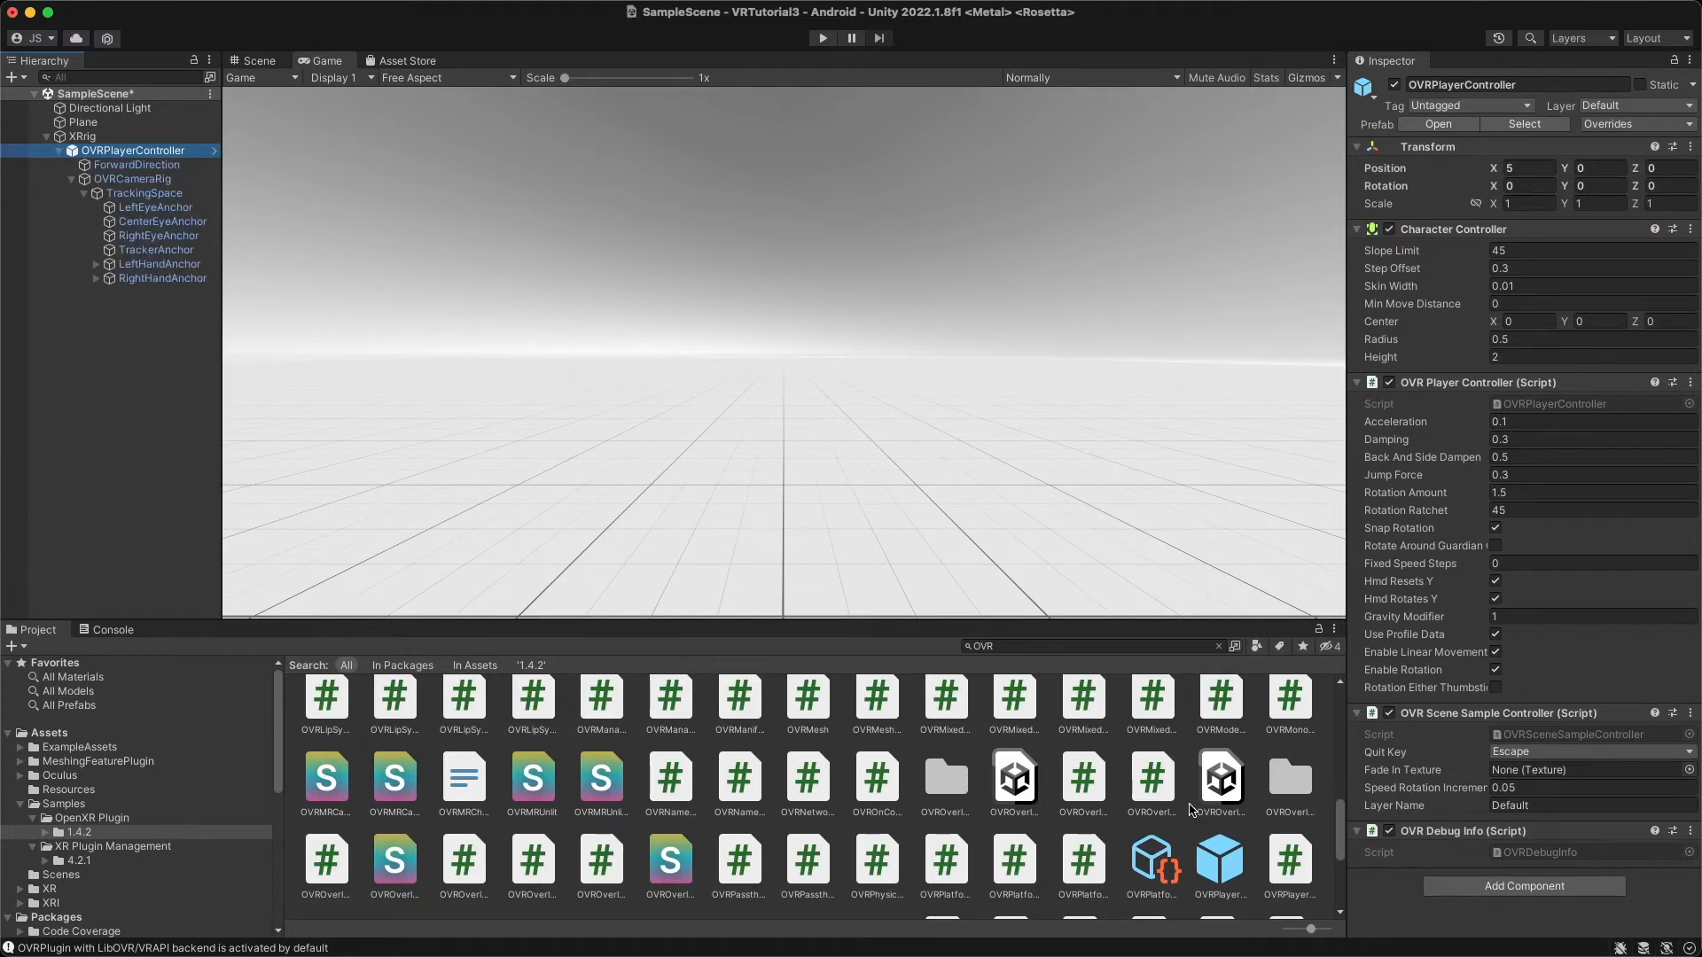
scroll(1189, 809, down, 2)
scroll(1219, 823, down, 5)
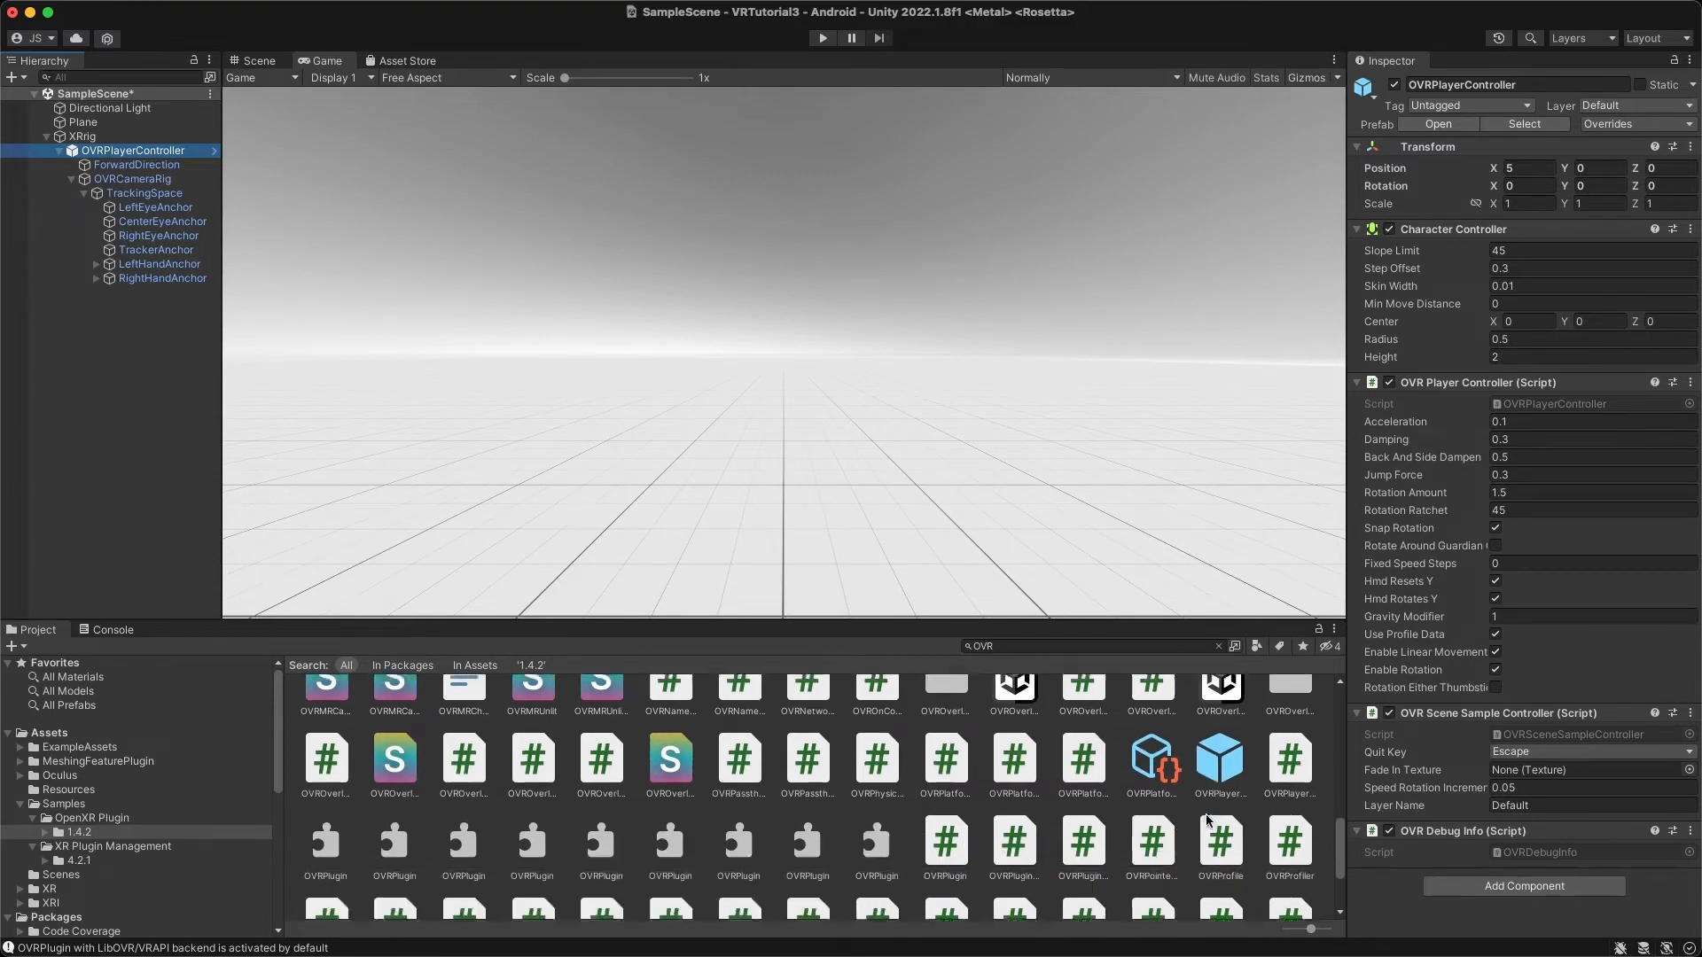
click(1001, 645)
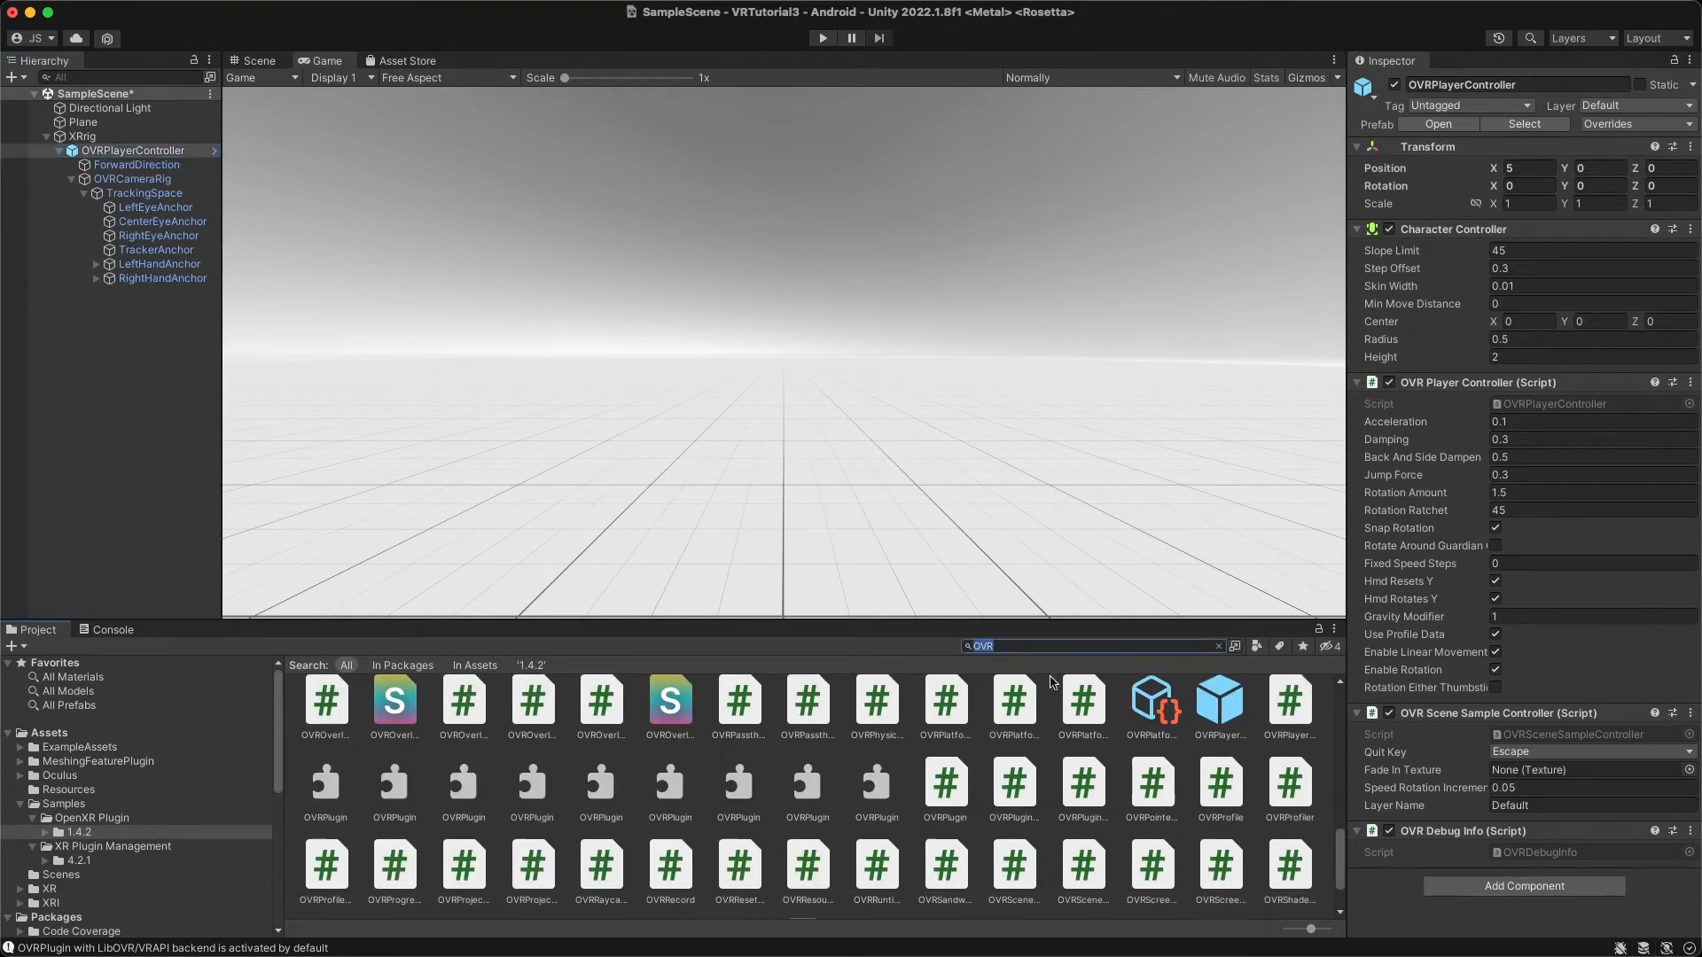
text(OVRcon)
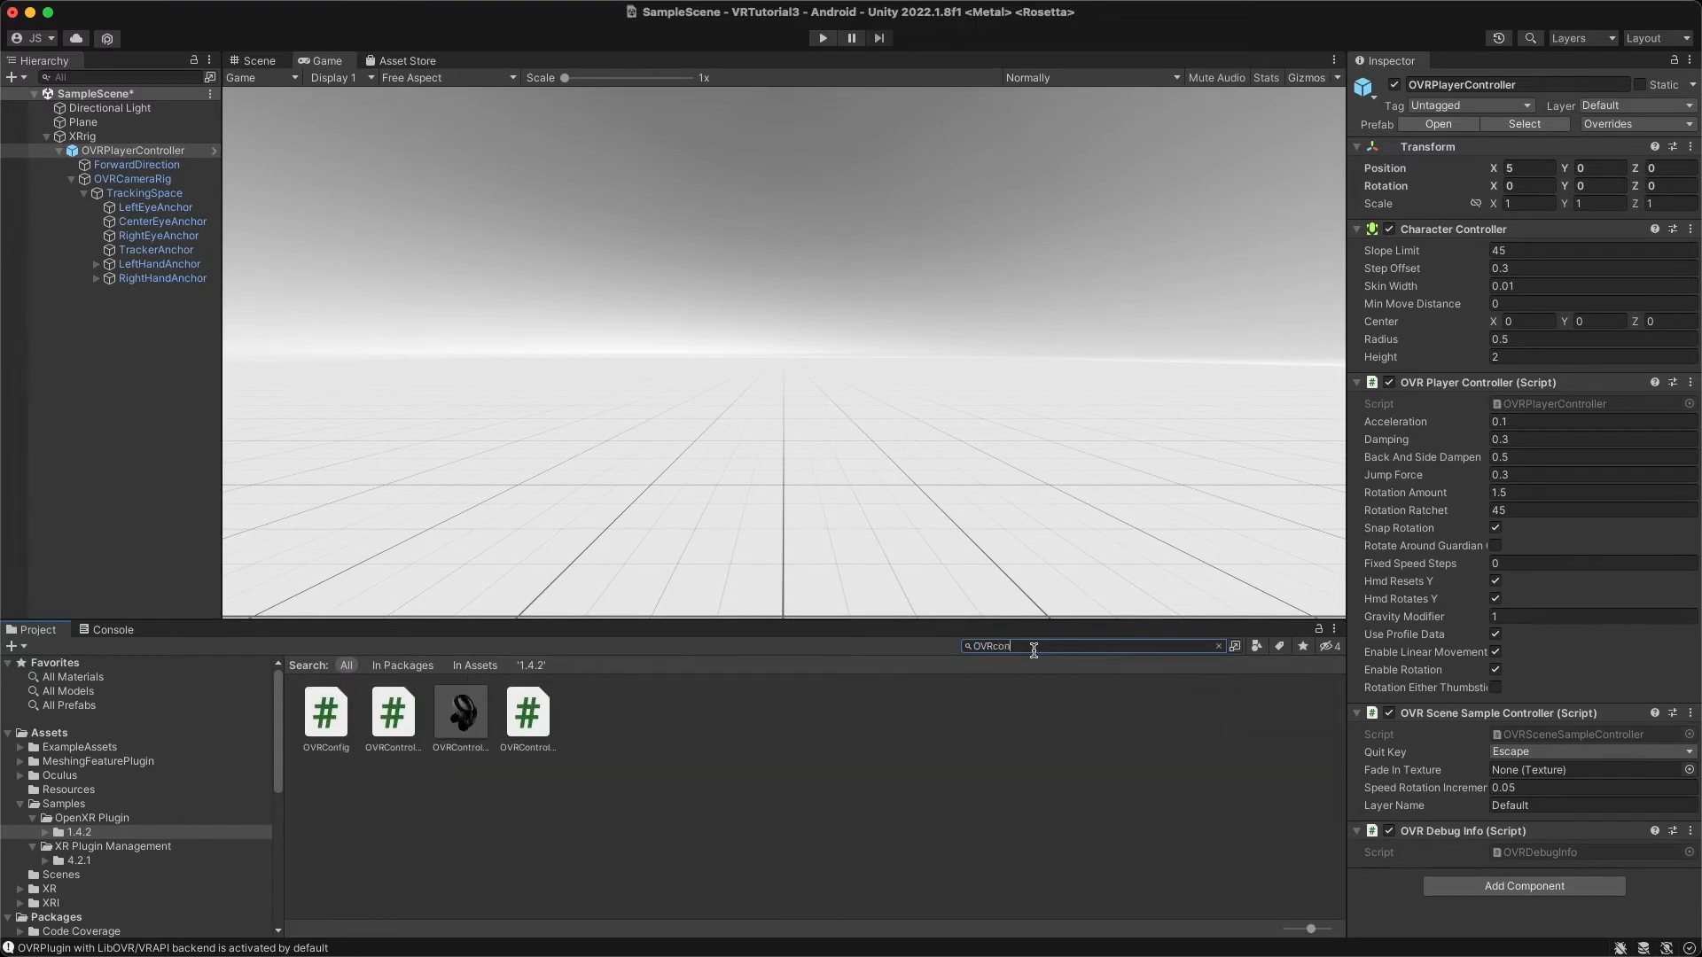
click(457, 711)
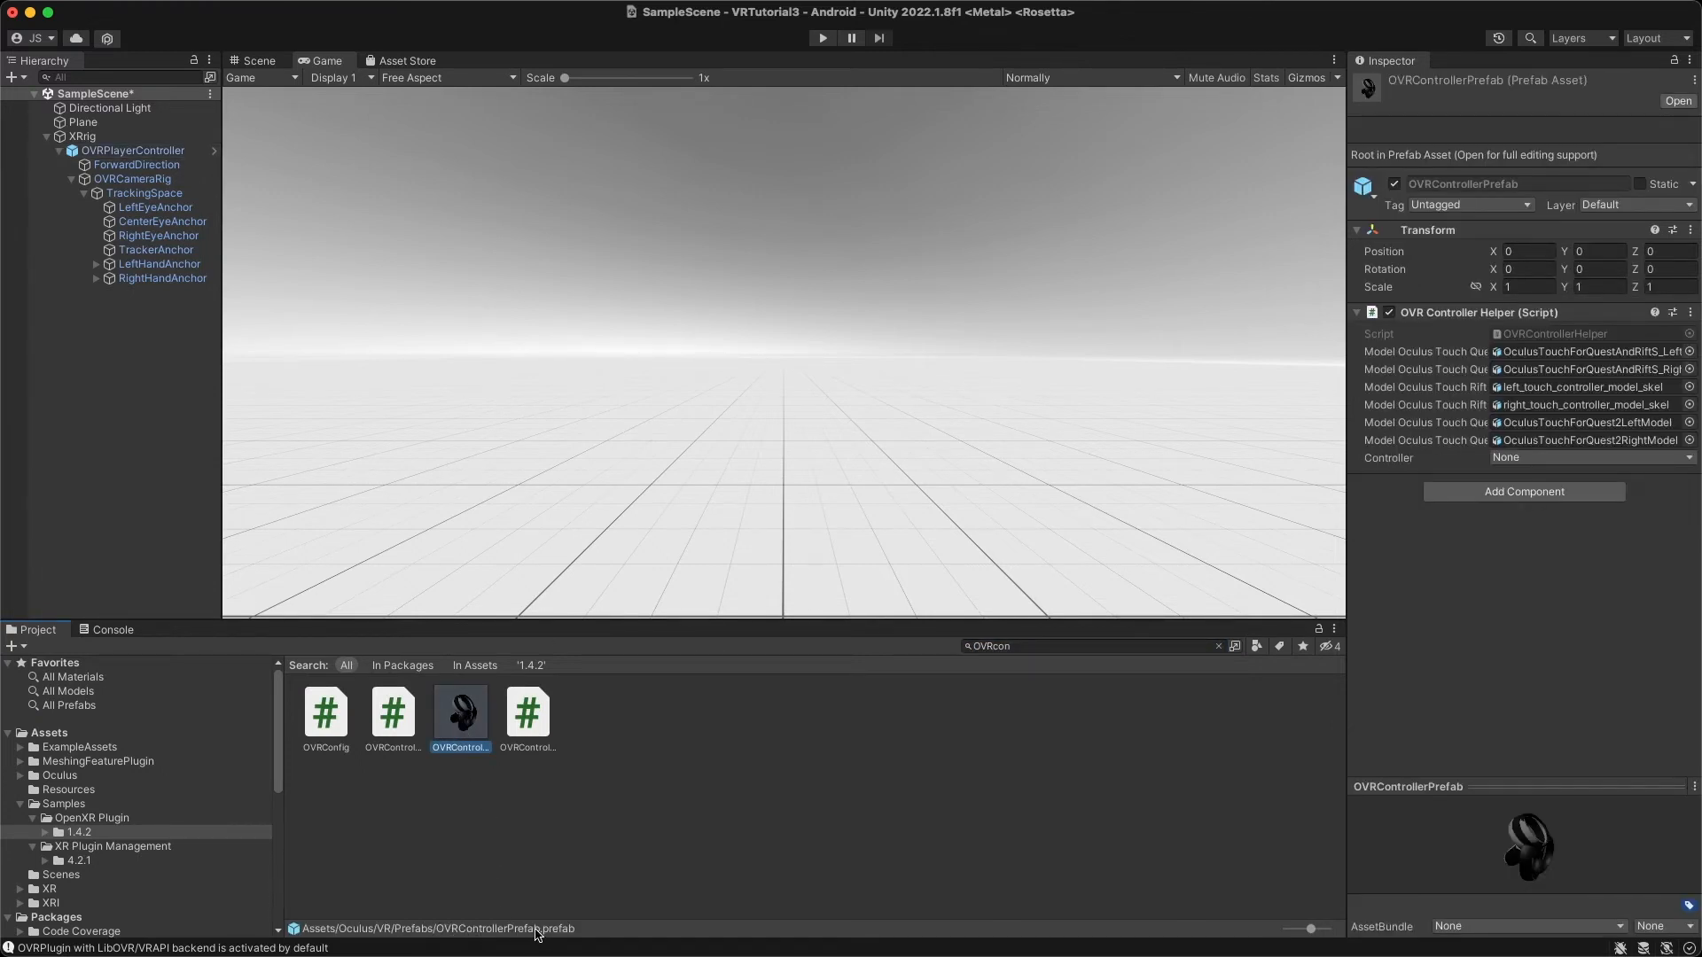
Expand LeftHandAnchor and RightHandAnchor and examine the hierarchy path from XRrig to both controller anchors, showing their full names.
click(96, 265)
click(95, 293)
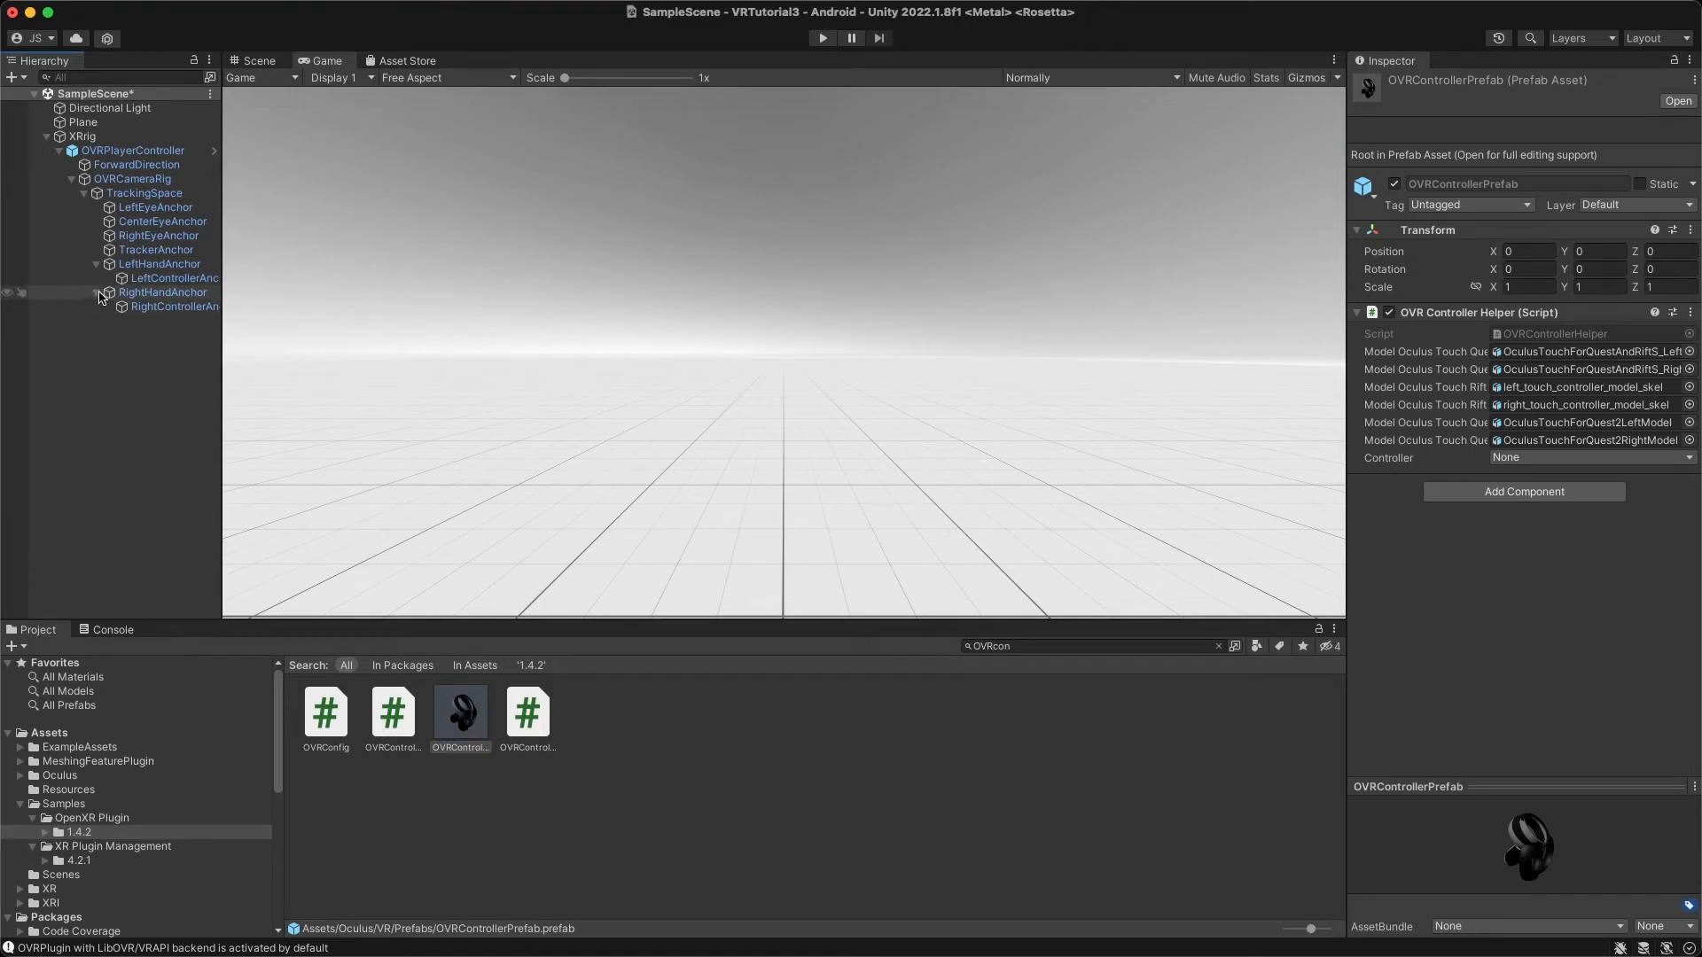
click(48, 139)
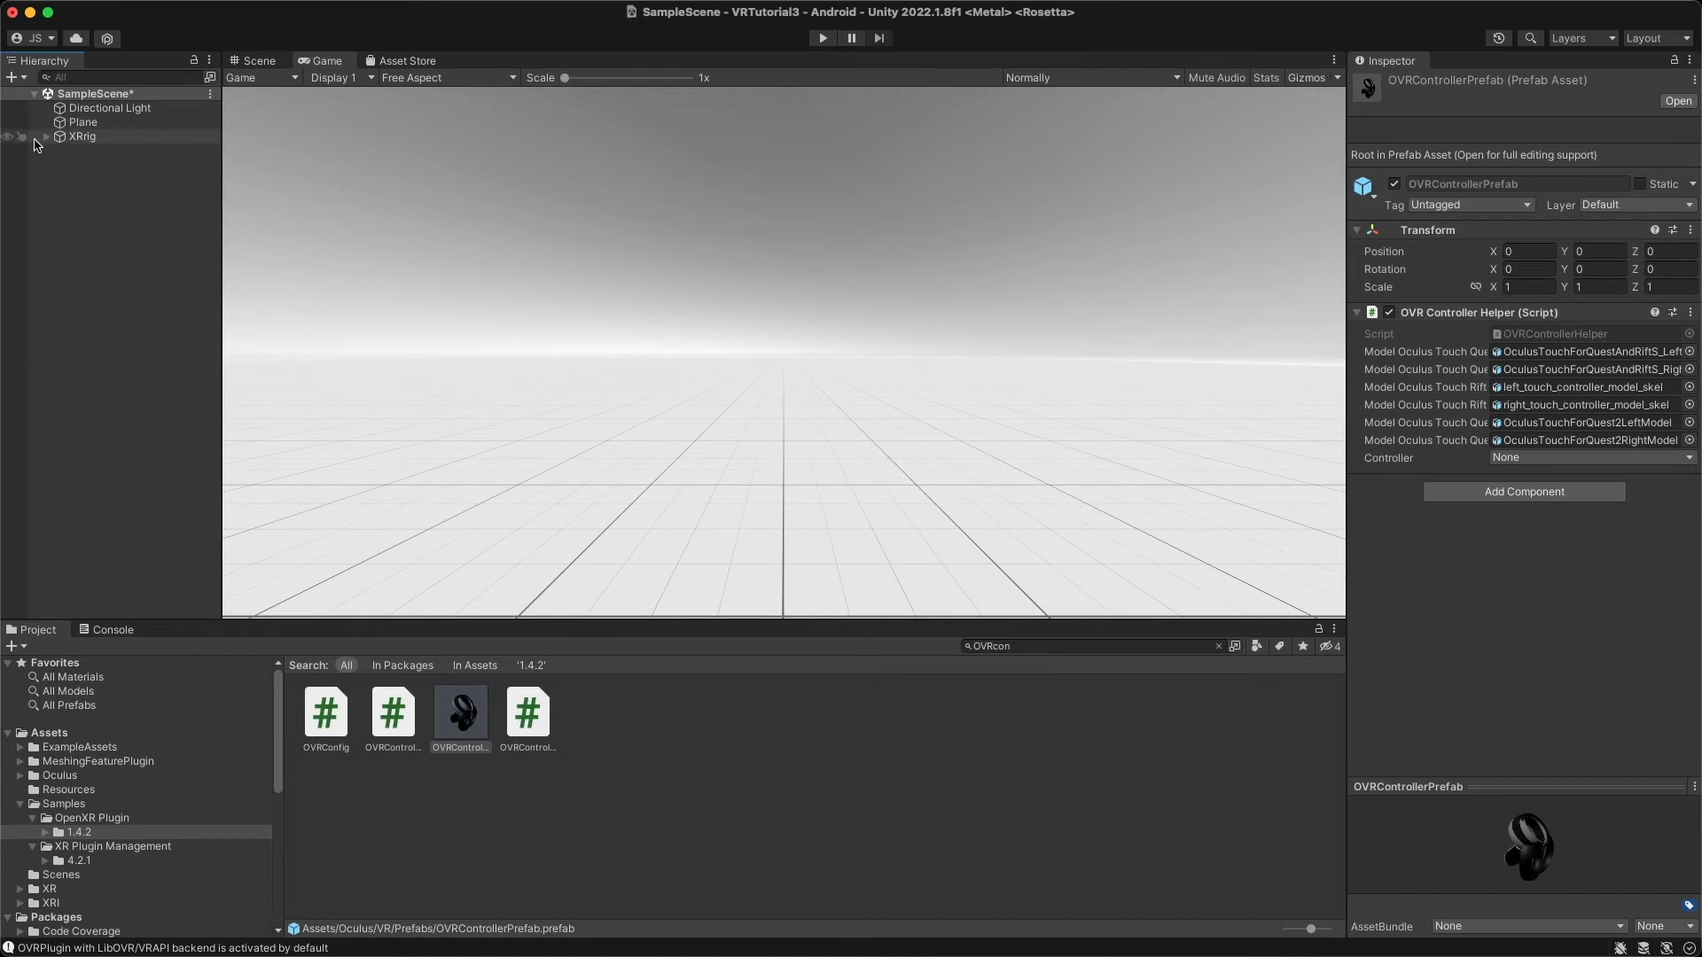
click(46, 138)
click(71, 152)
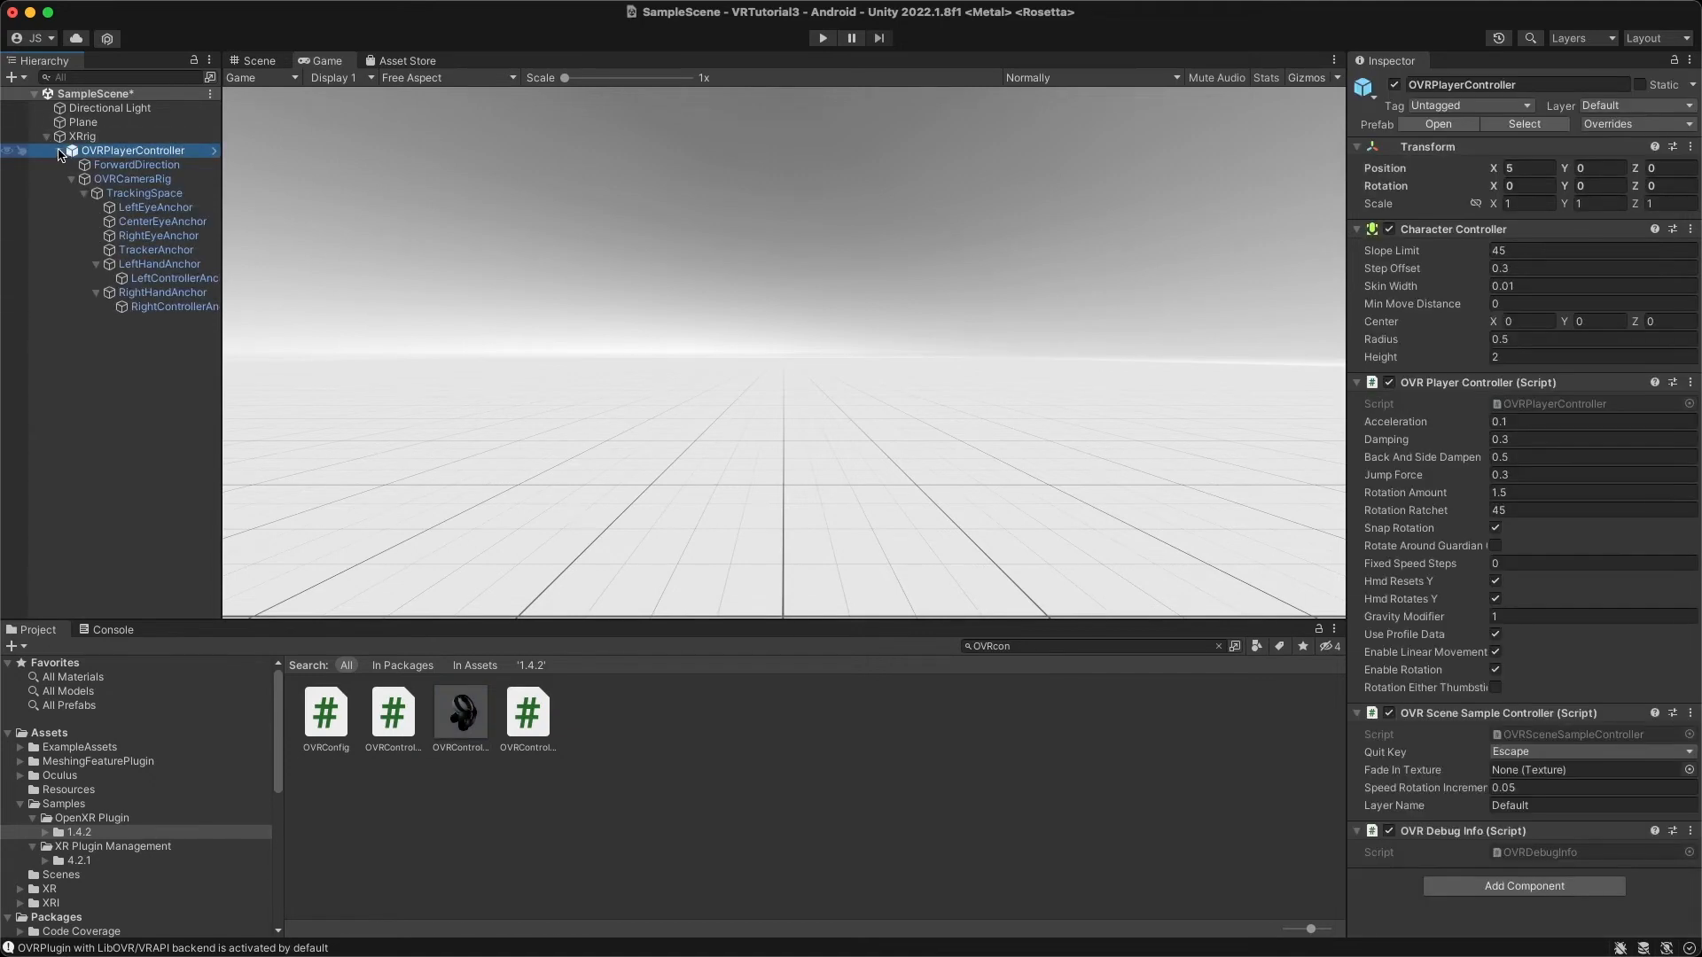
click(59, 152)
click(59, 151)
click(72, 179)
click(72, 180)
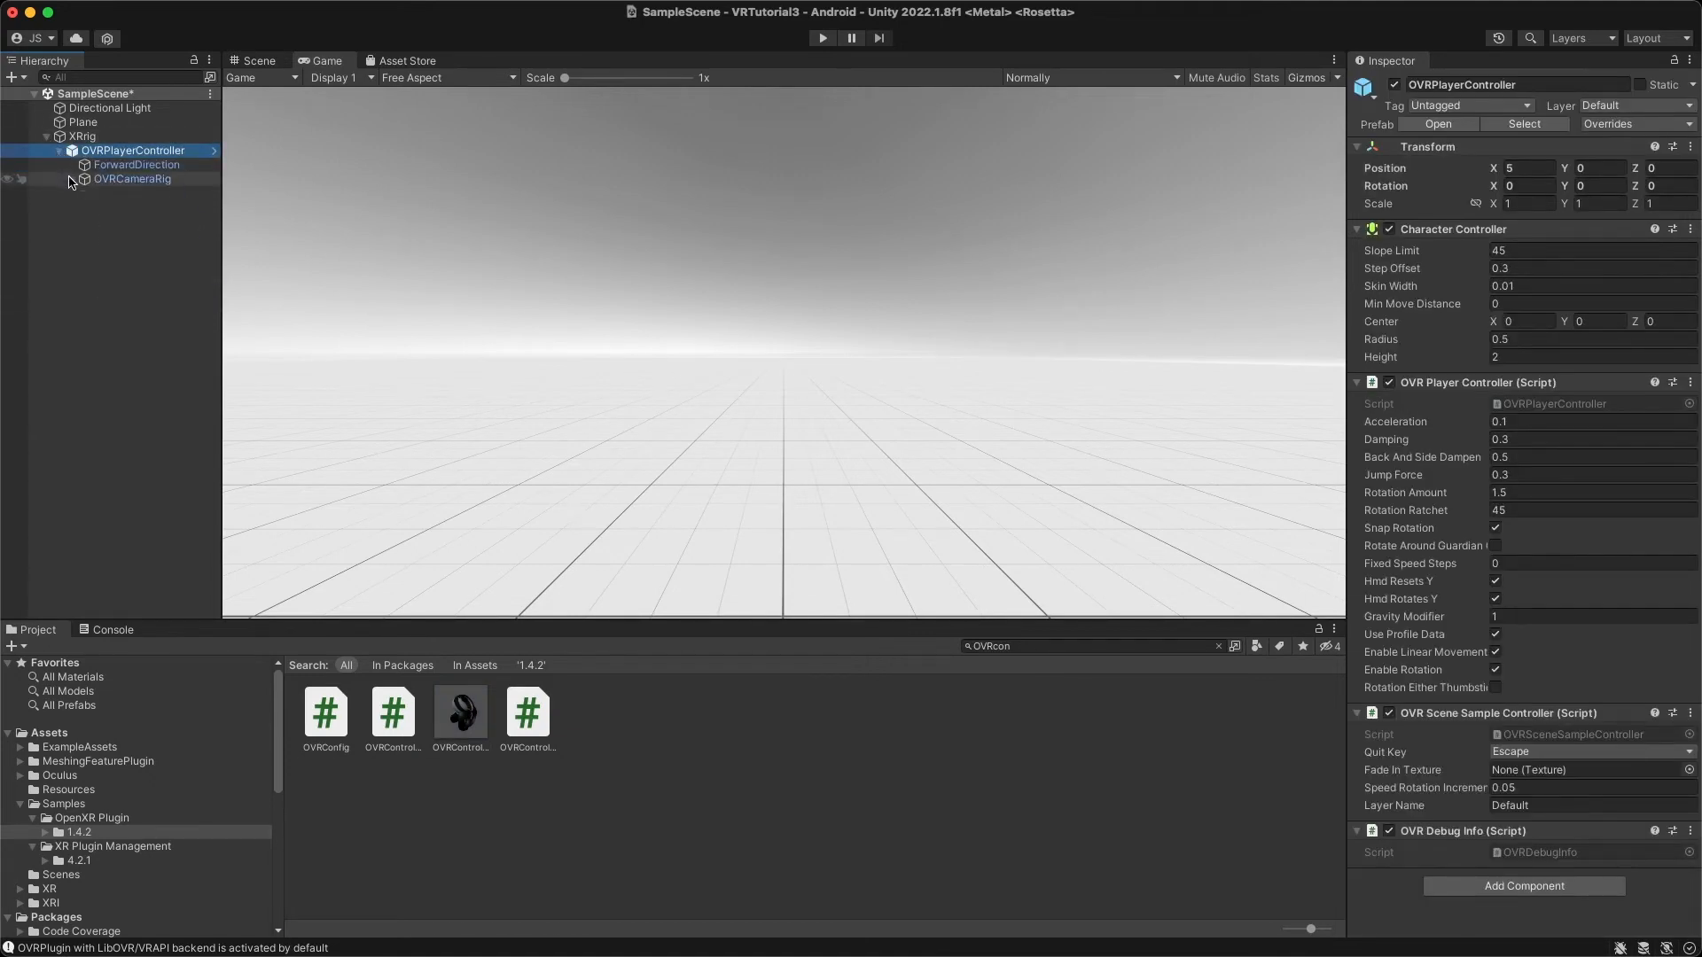
click(72, 179)
click(85, 194)
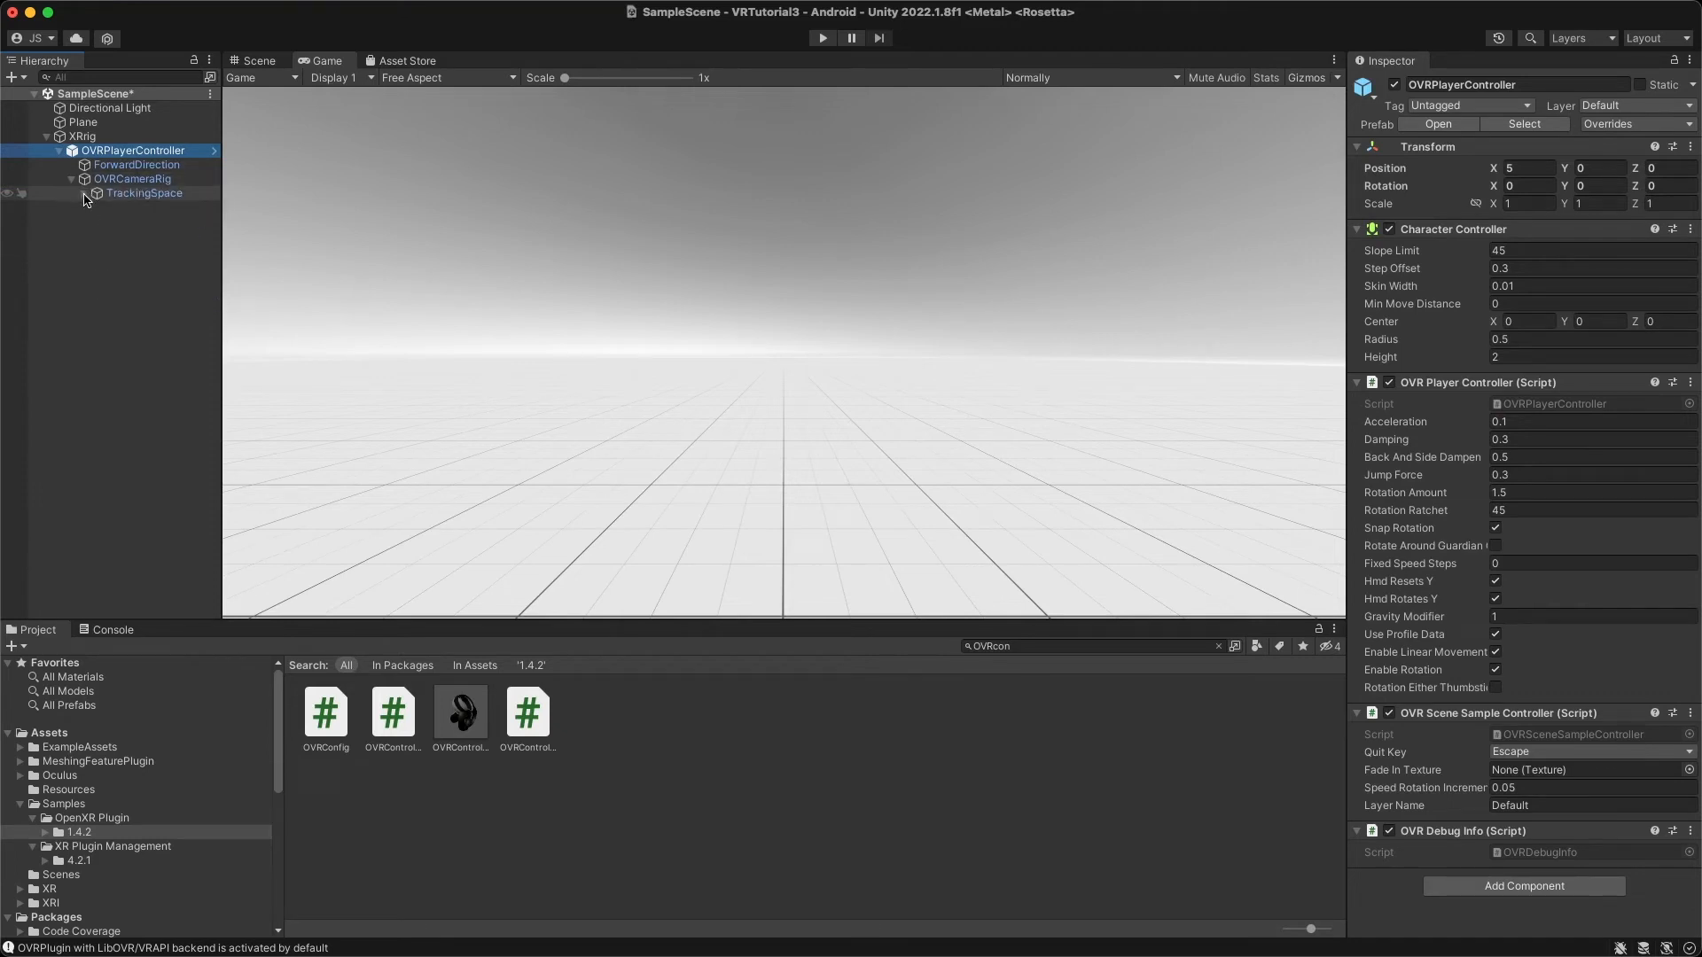
click(85, 194)
click(96, 264)
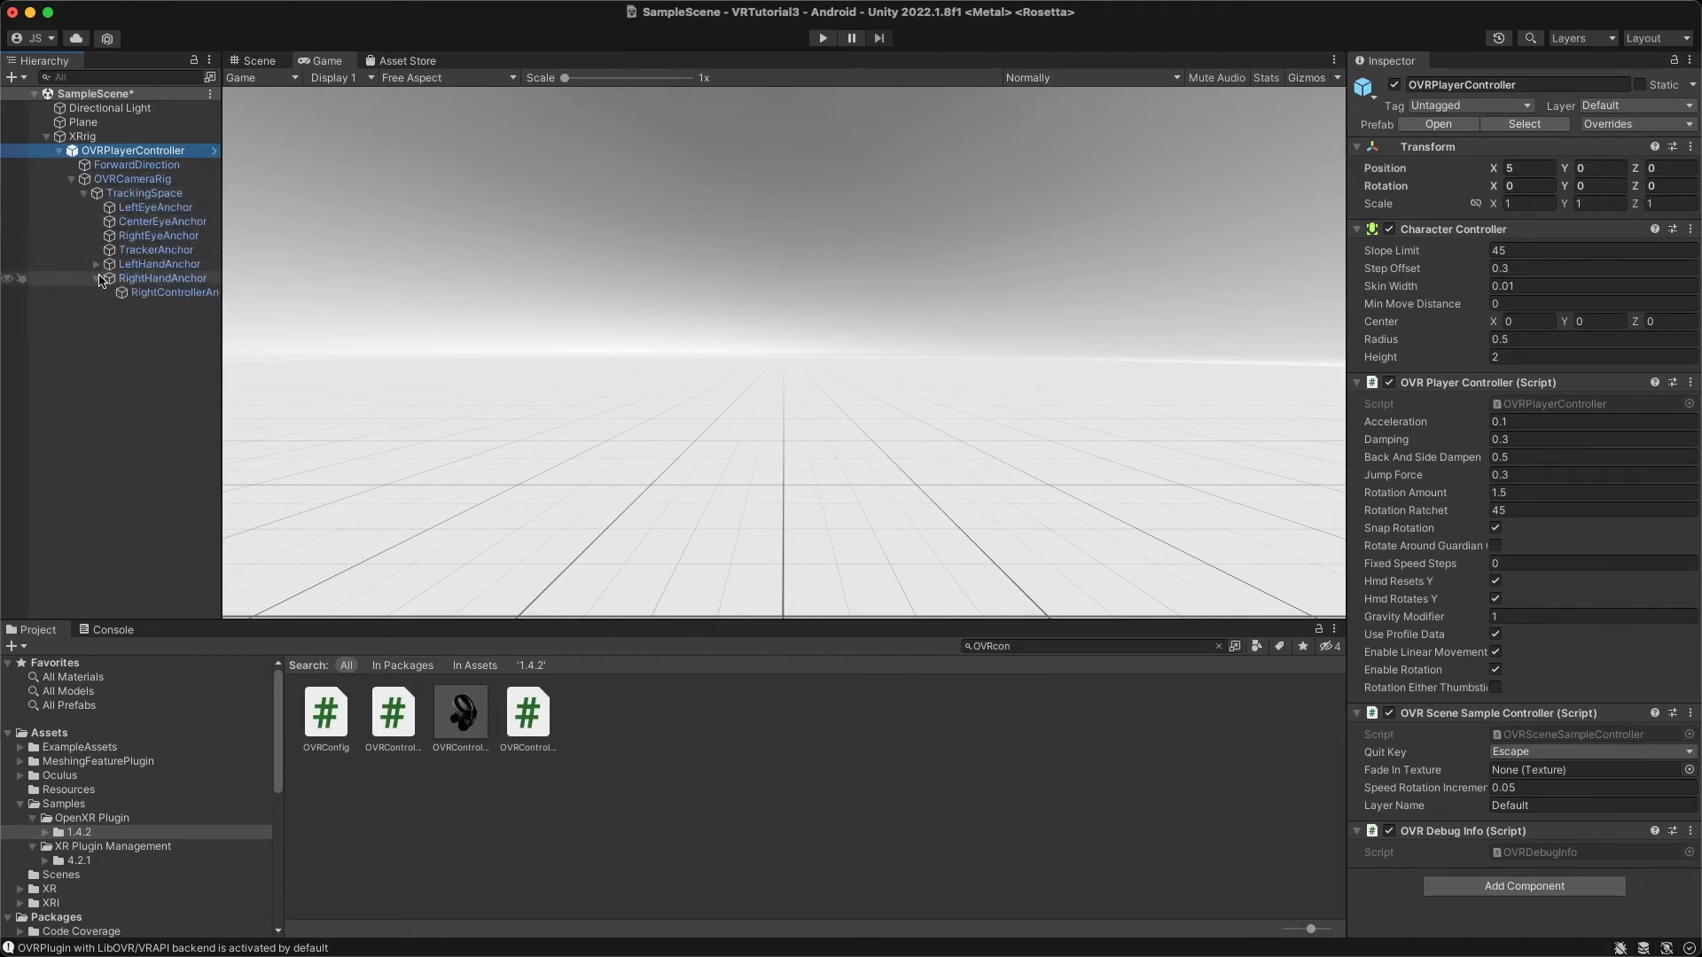
click(96, 278)
click(96, 264)
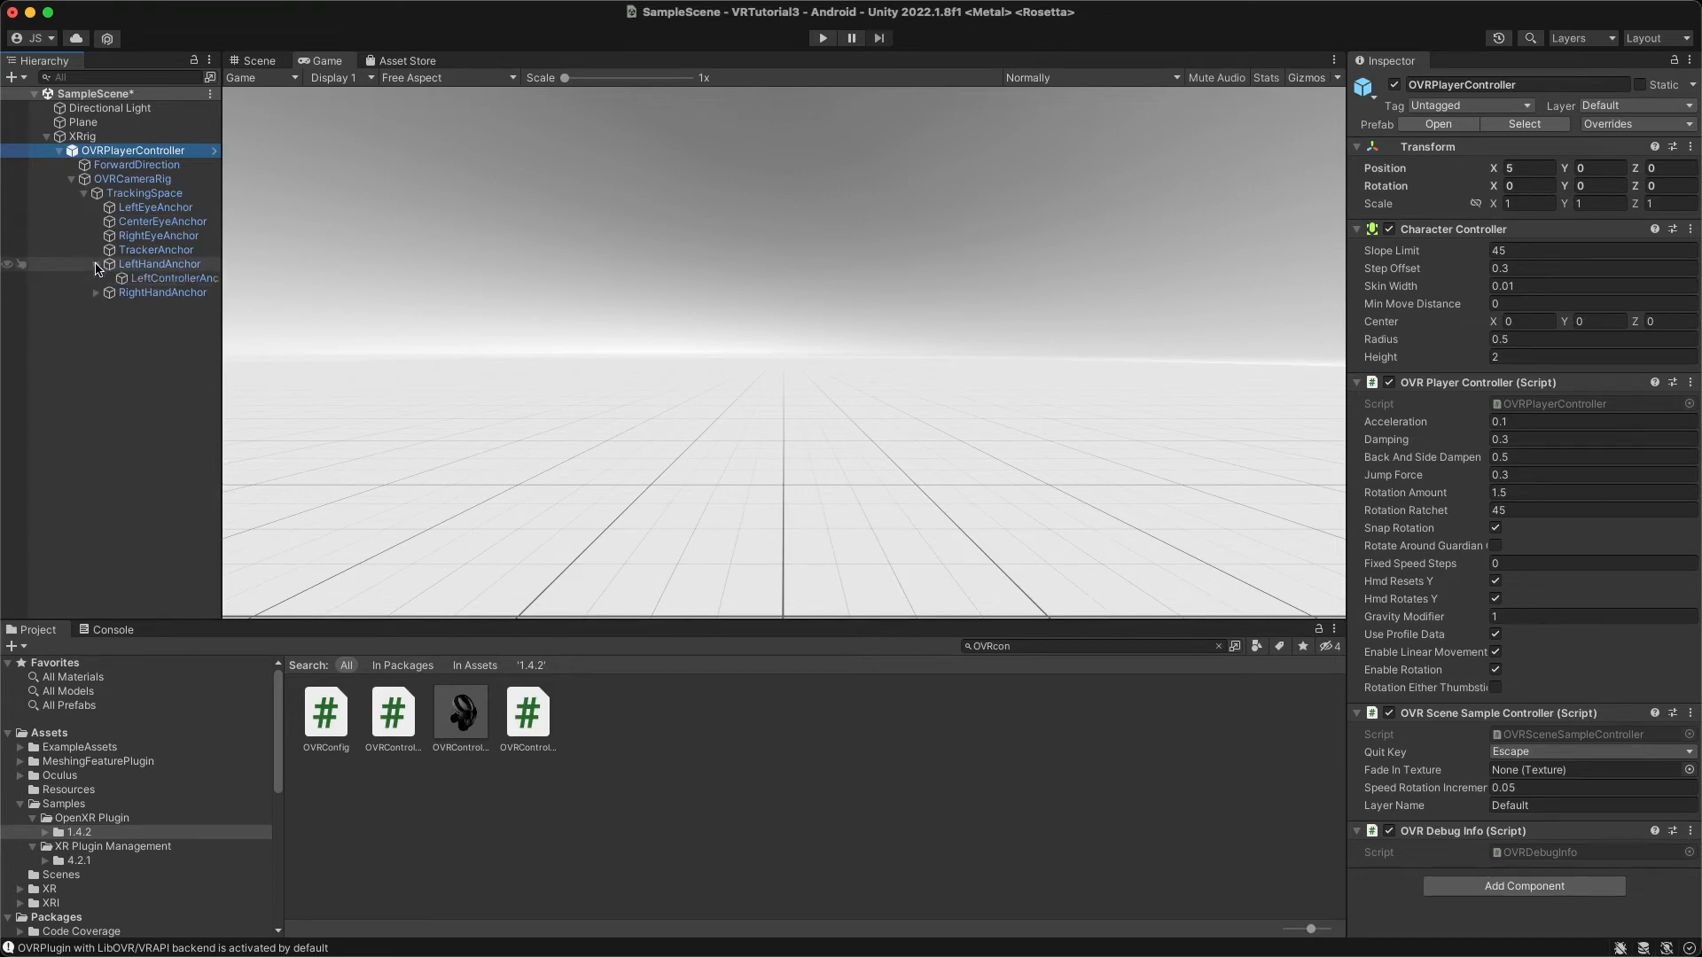
click(97, 293)
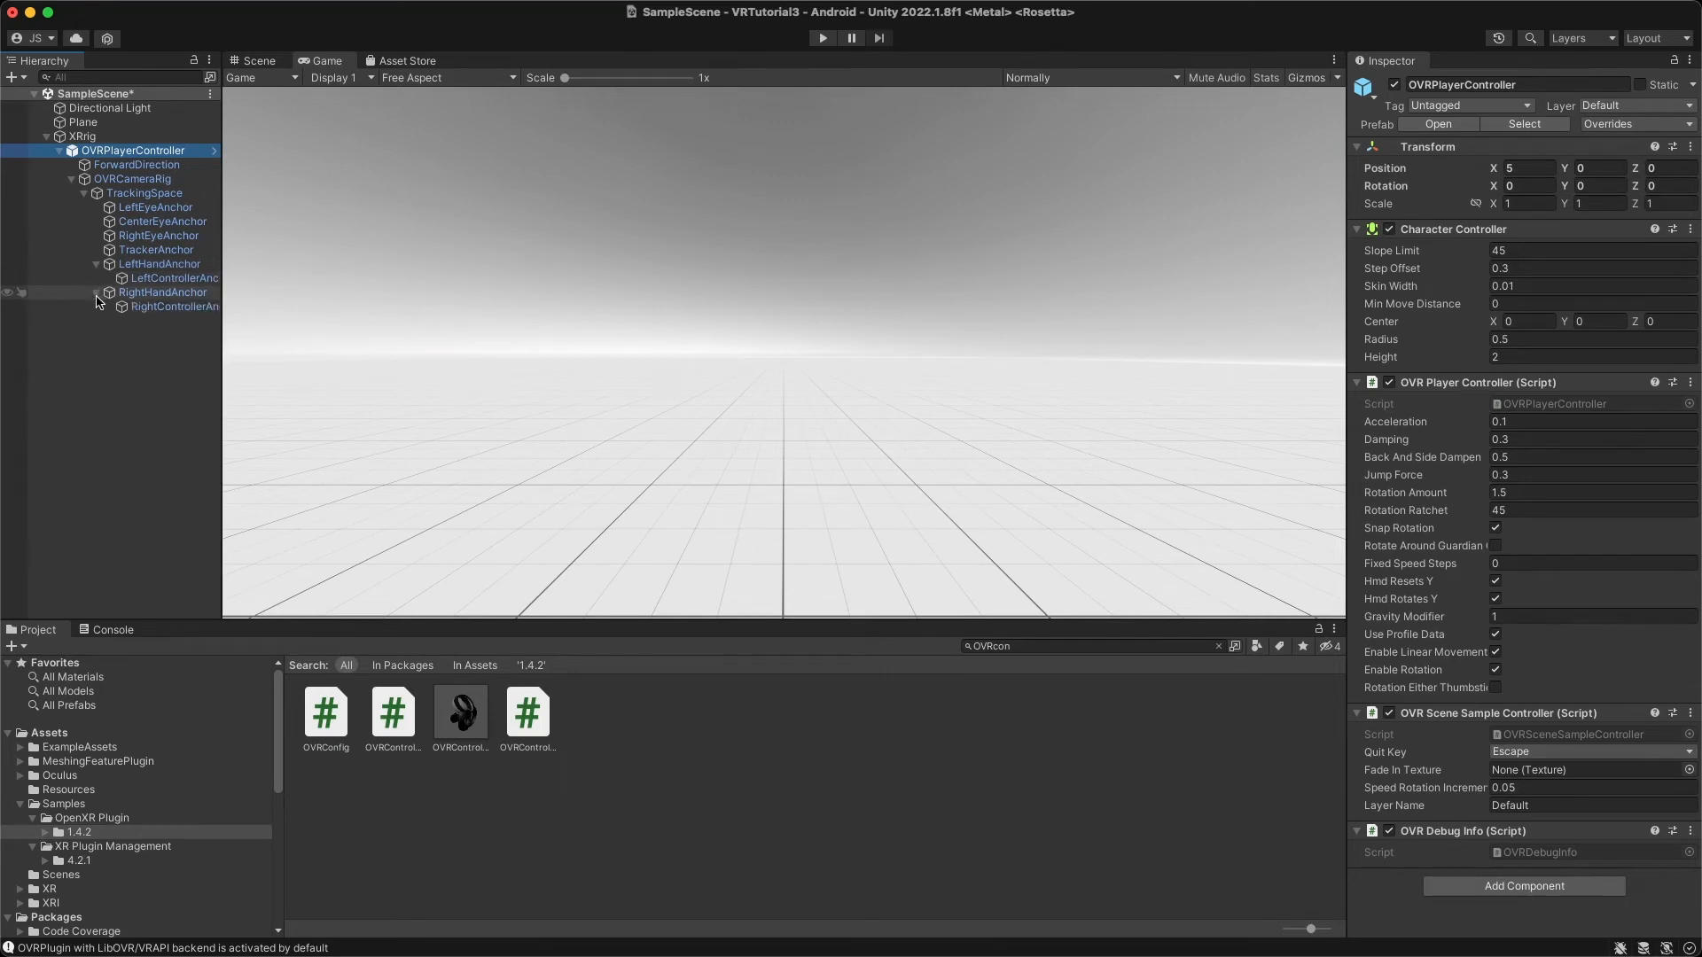
drag(221, 316, 270, 317)
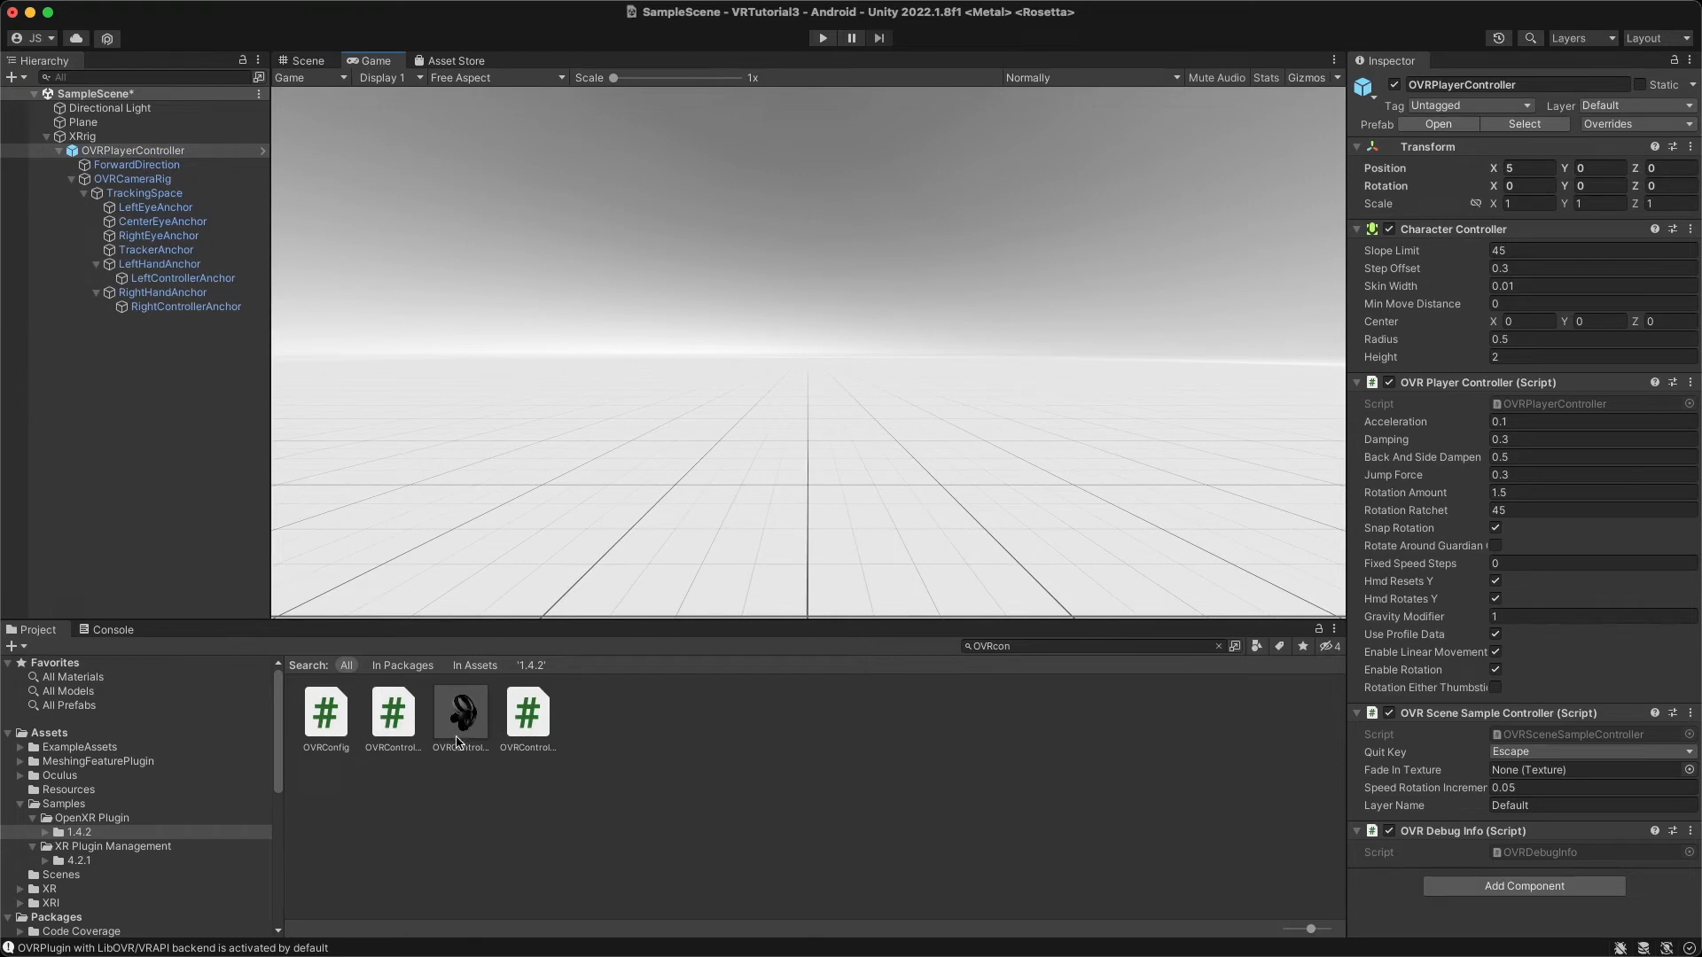
Add an OVRControllerPrefab as a child of LeftControllerAnchor and another as a child of RightControllerAnchor.
click(460, 732)
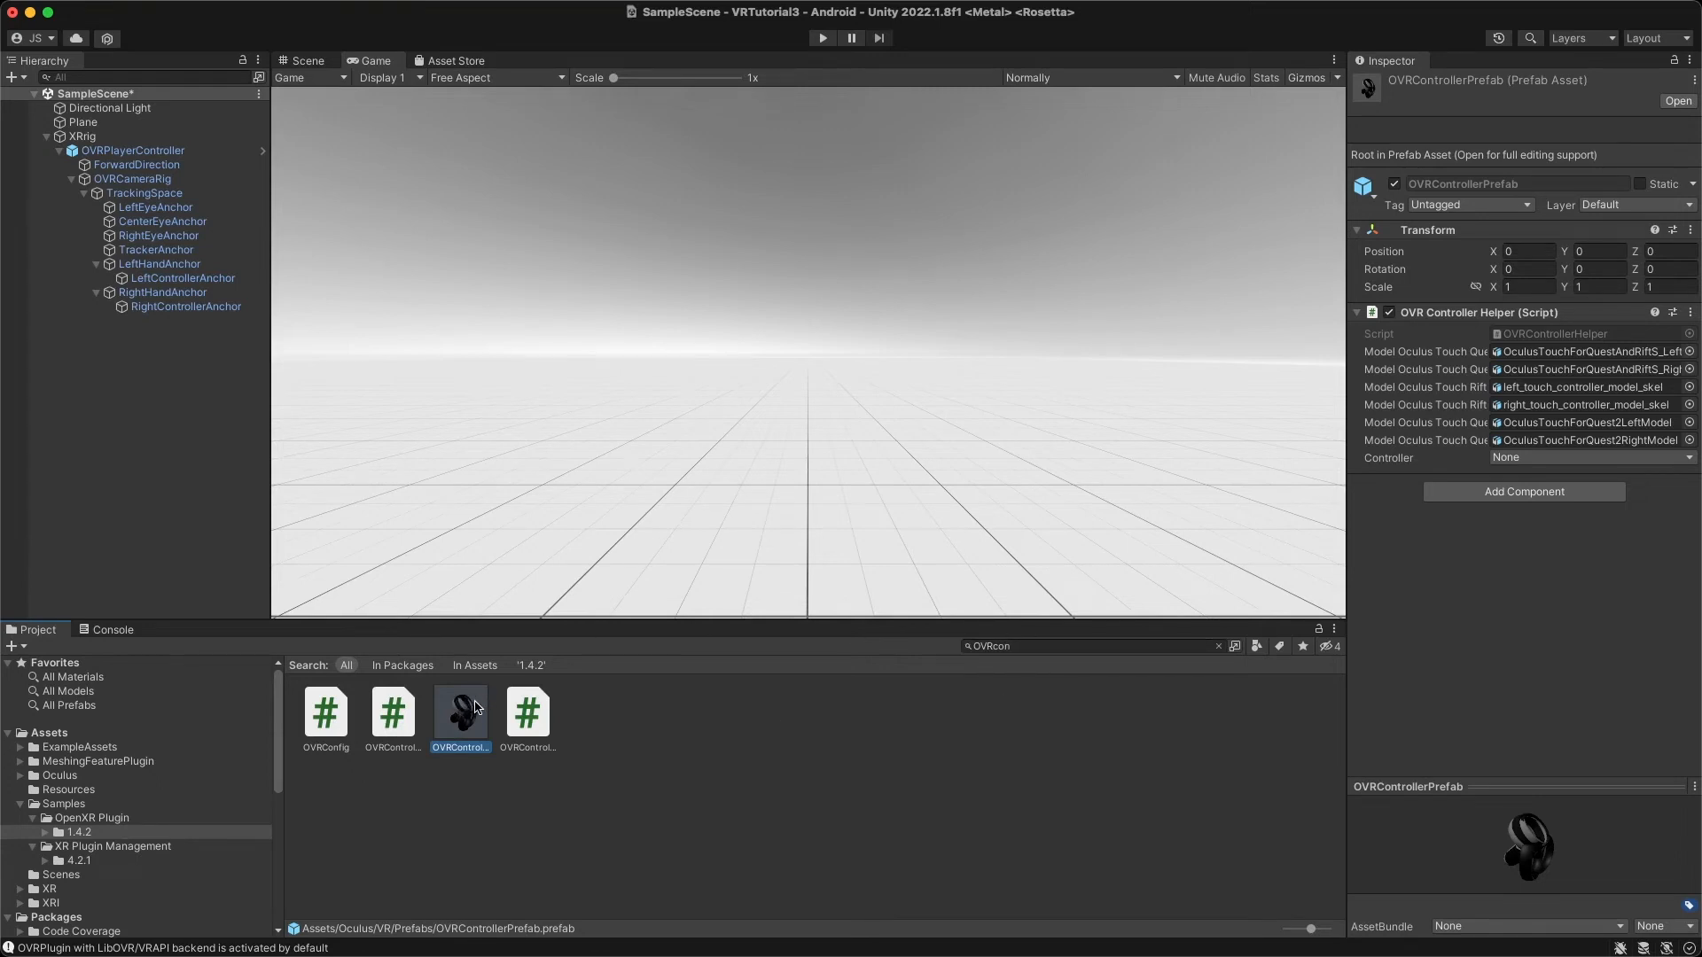
drag(479, 709, 210, 285)
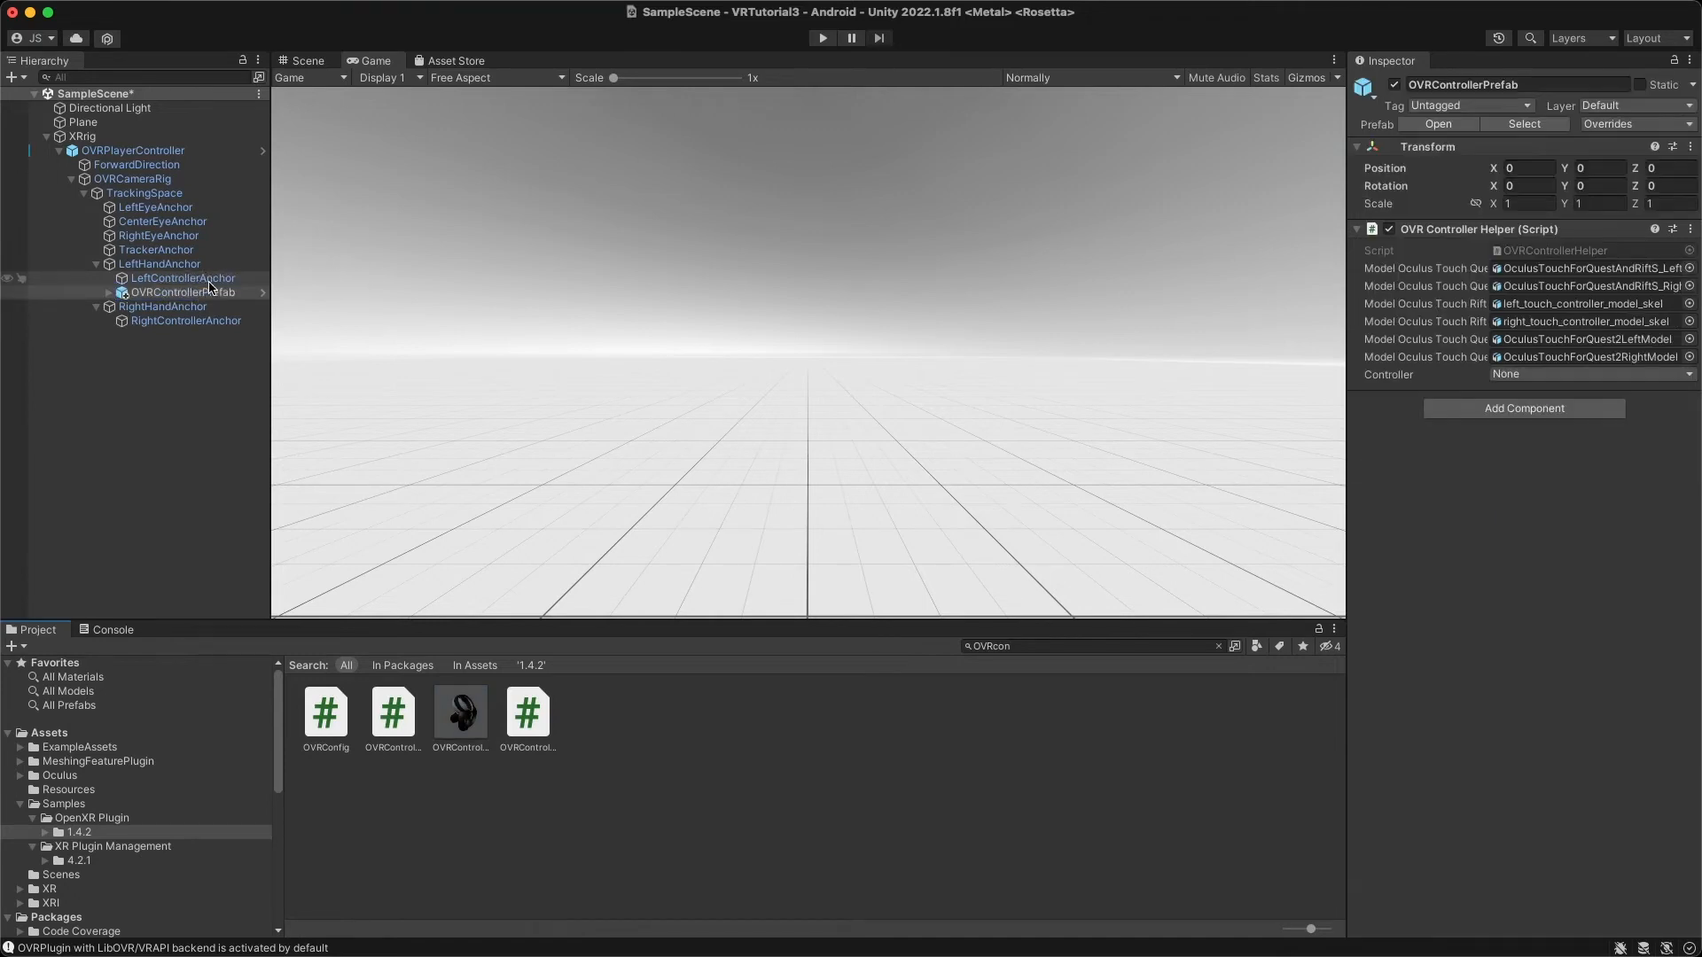
click(125, 296)
drag(125, 296, 151, 283)
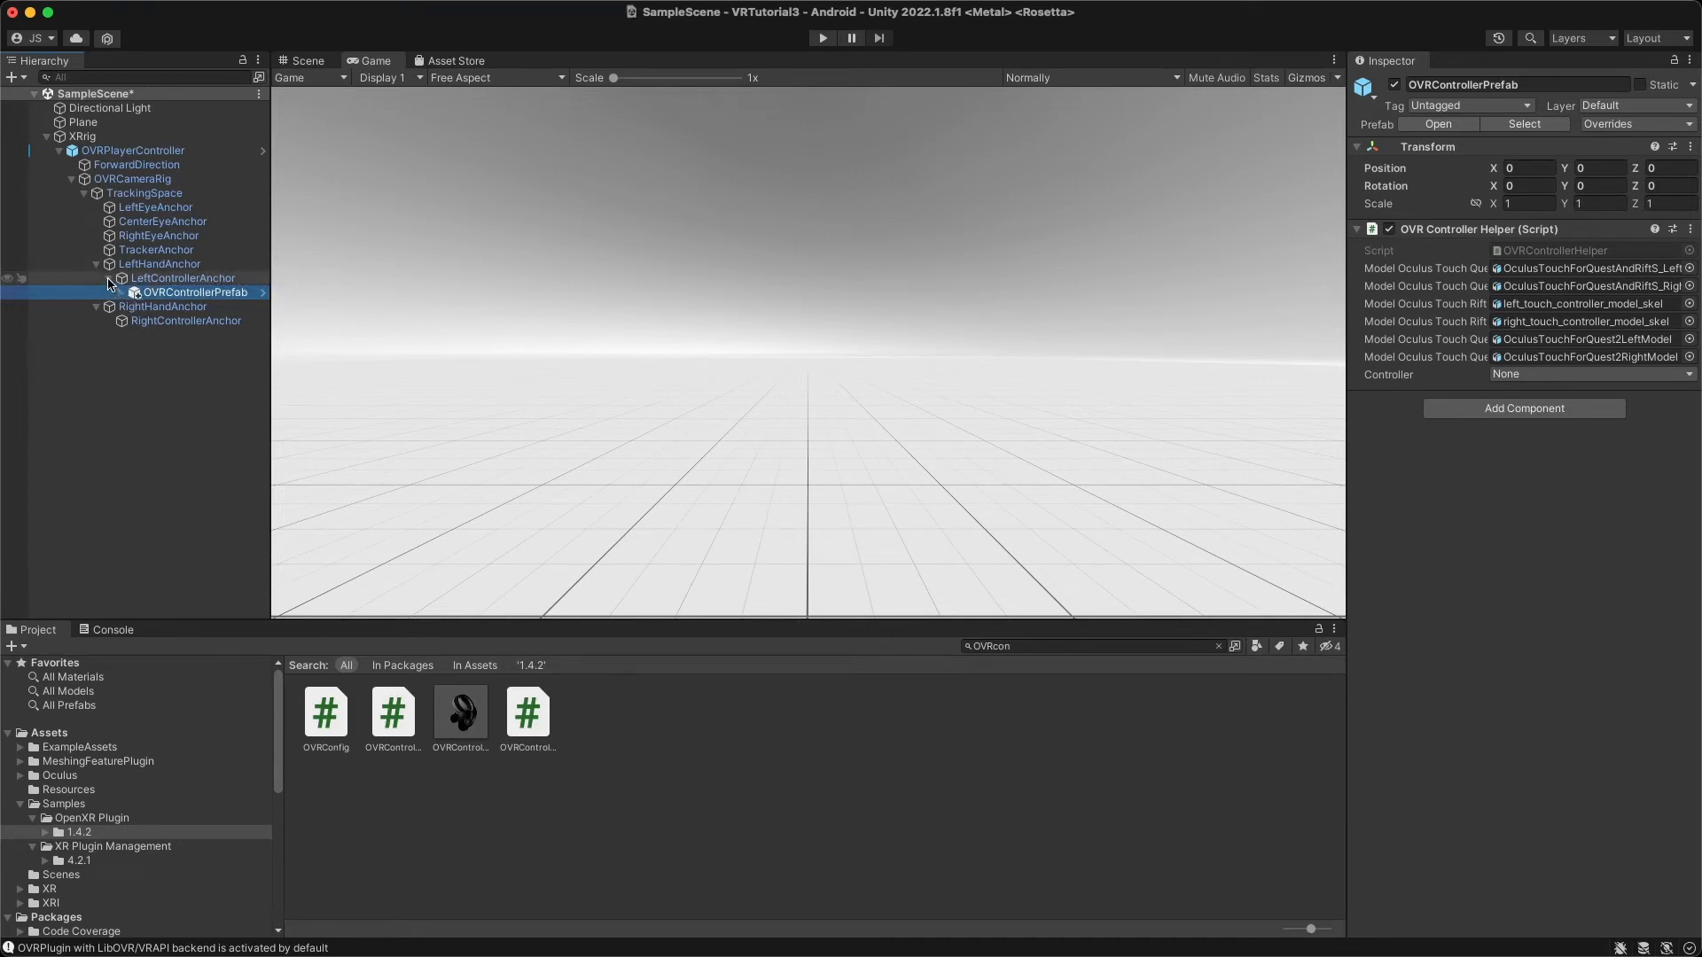
click(109, 279)
click(109, 278)
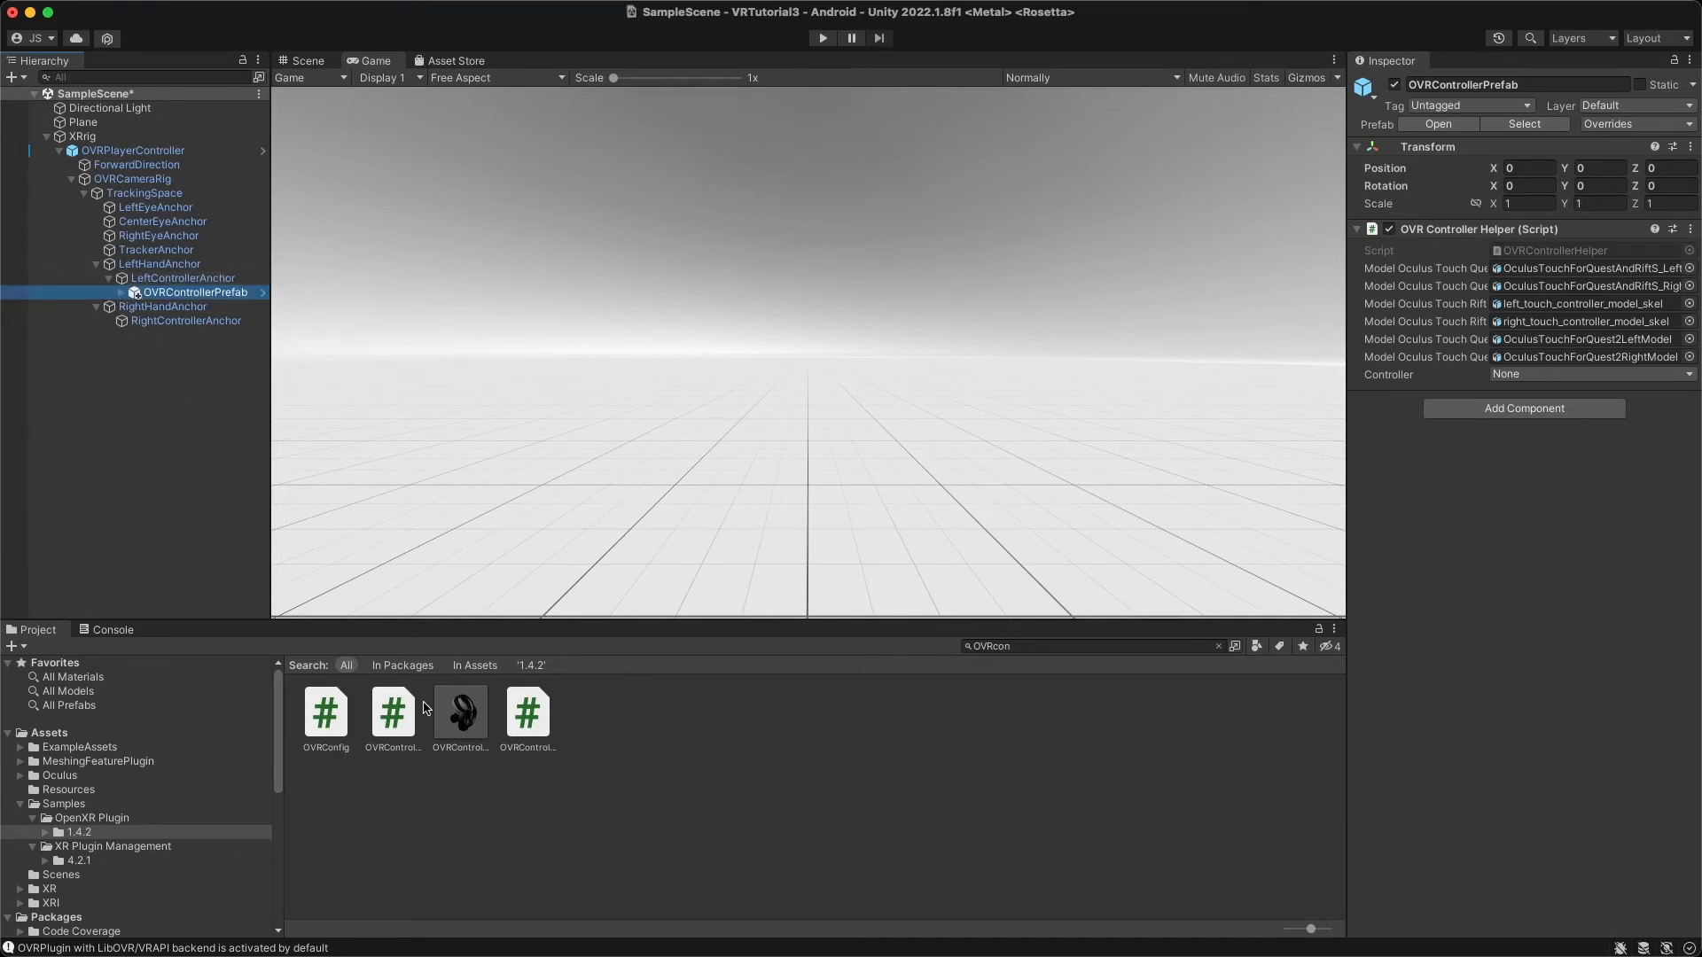
drag(479, 718, 195, 328)
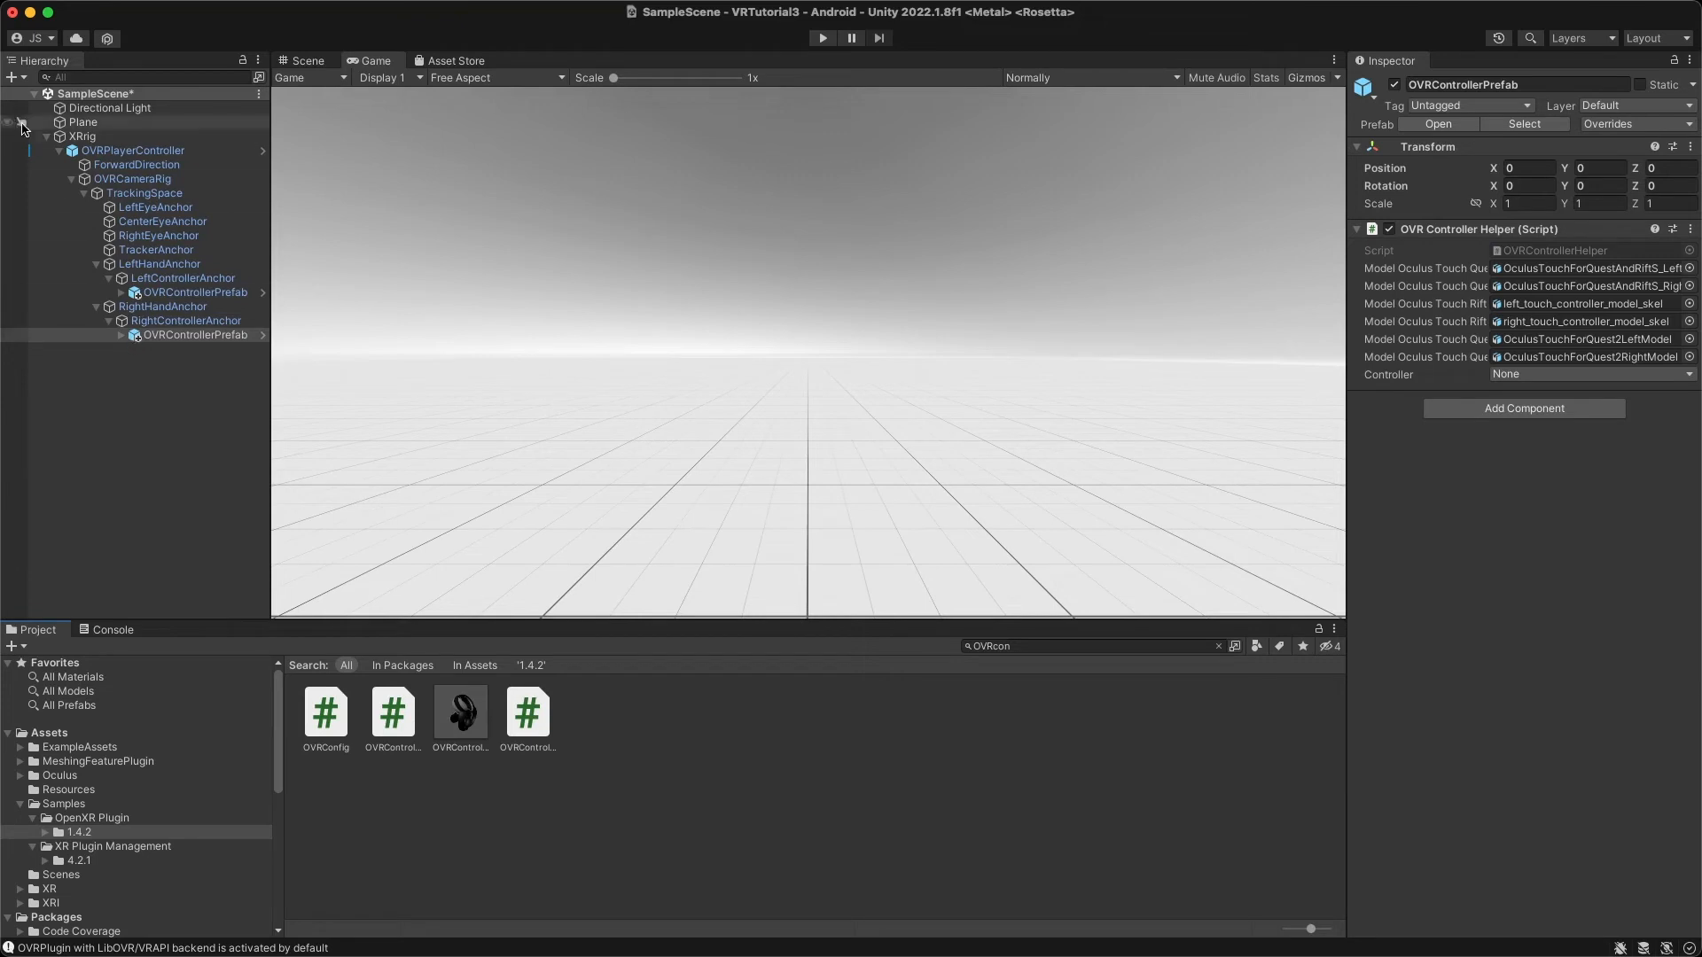
Review OVRPlayerController's hierarchy with its controller prefabs, and examine the controller models up close in the Scene view.
click(46, 136)
click(45, 138)
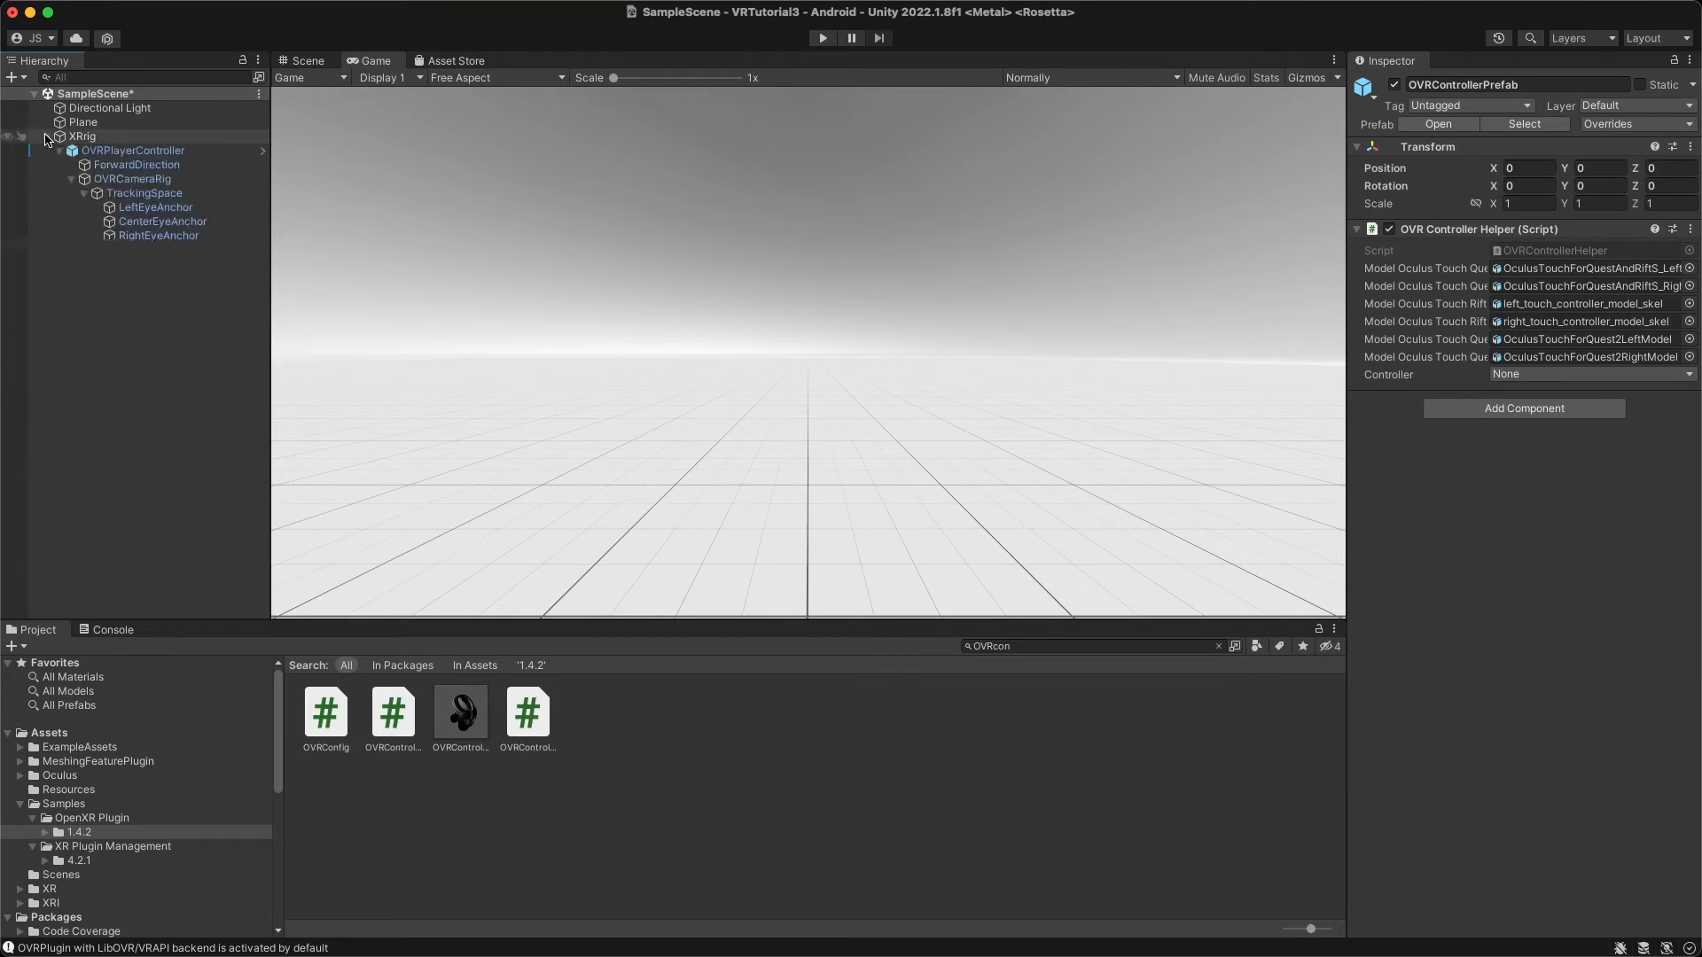
click(90, 151)
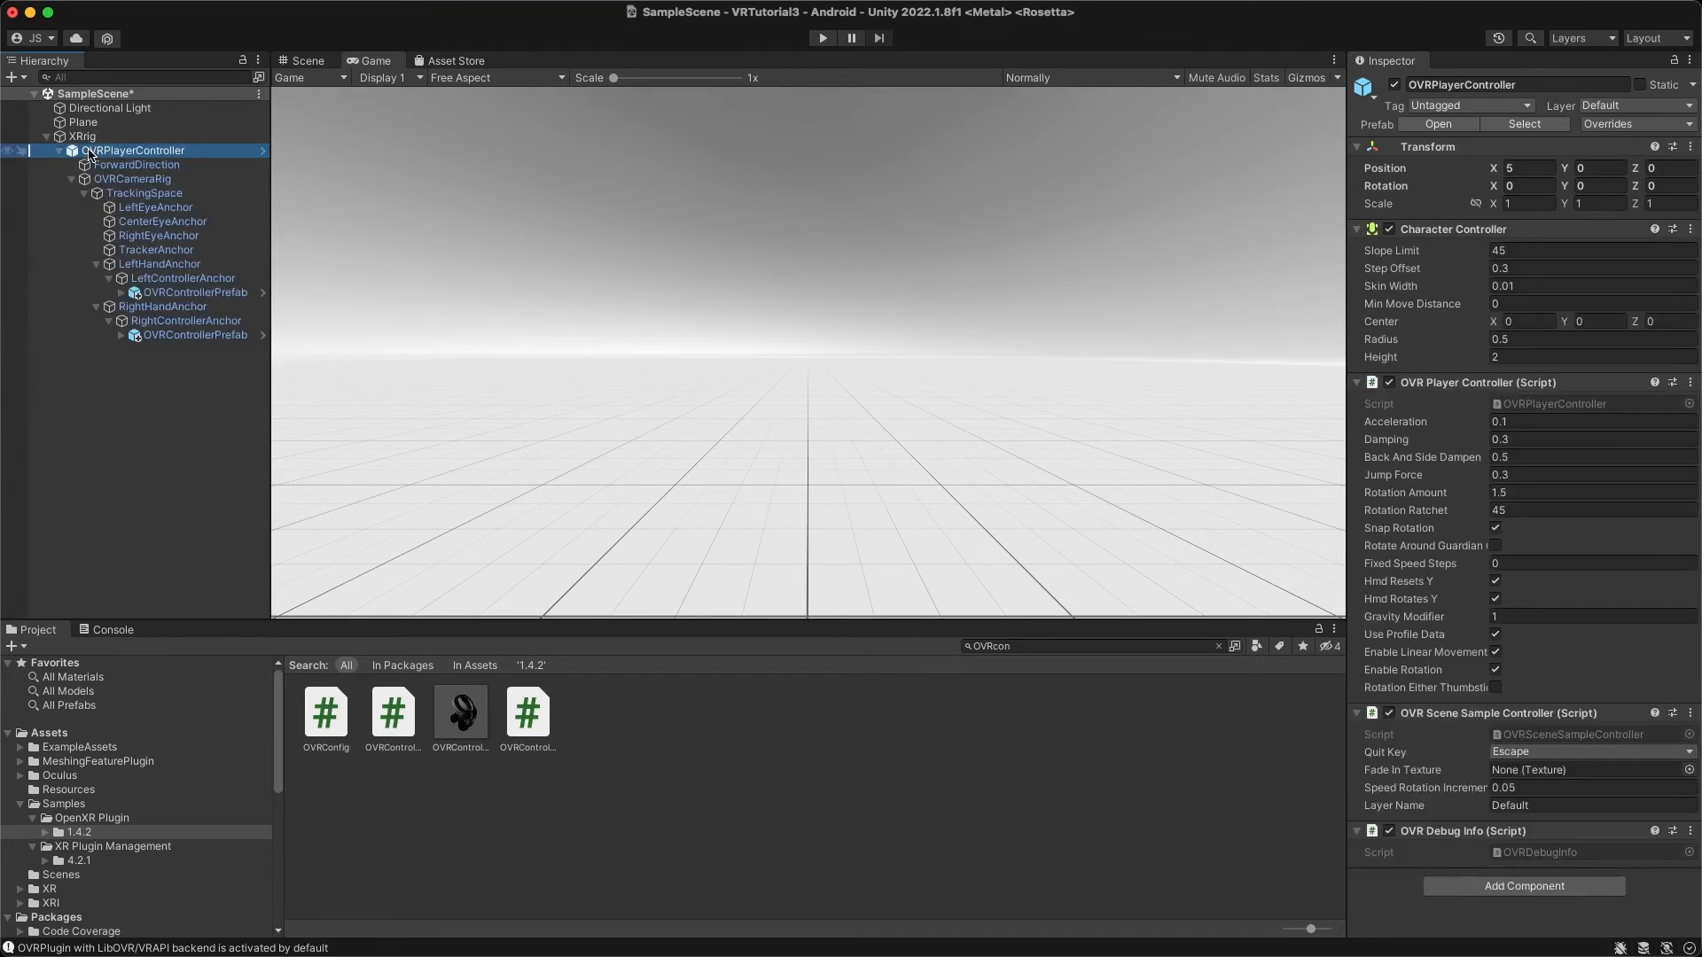
click(152, 298)
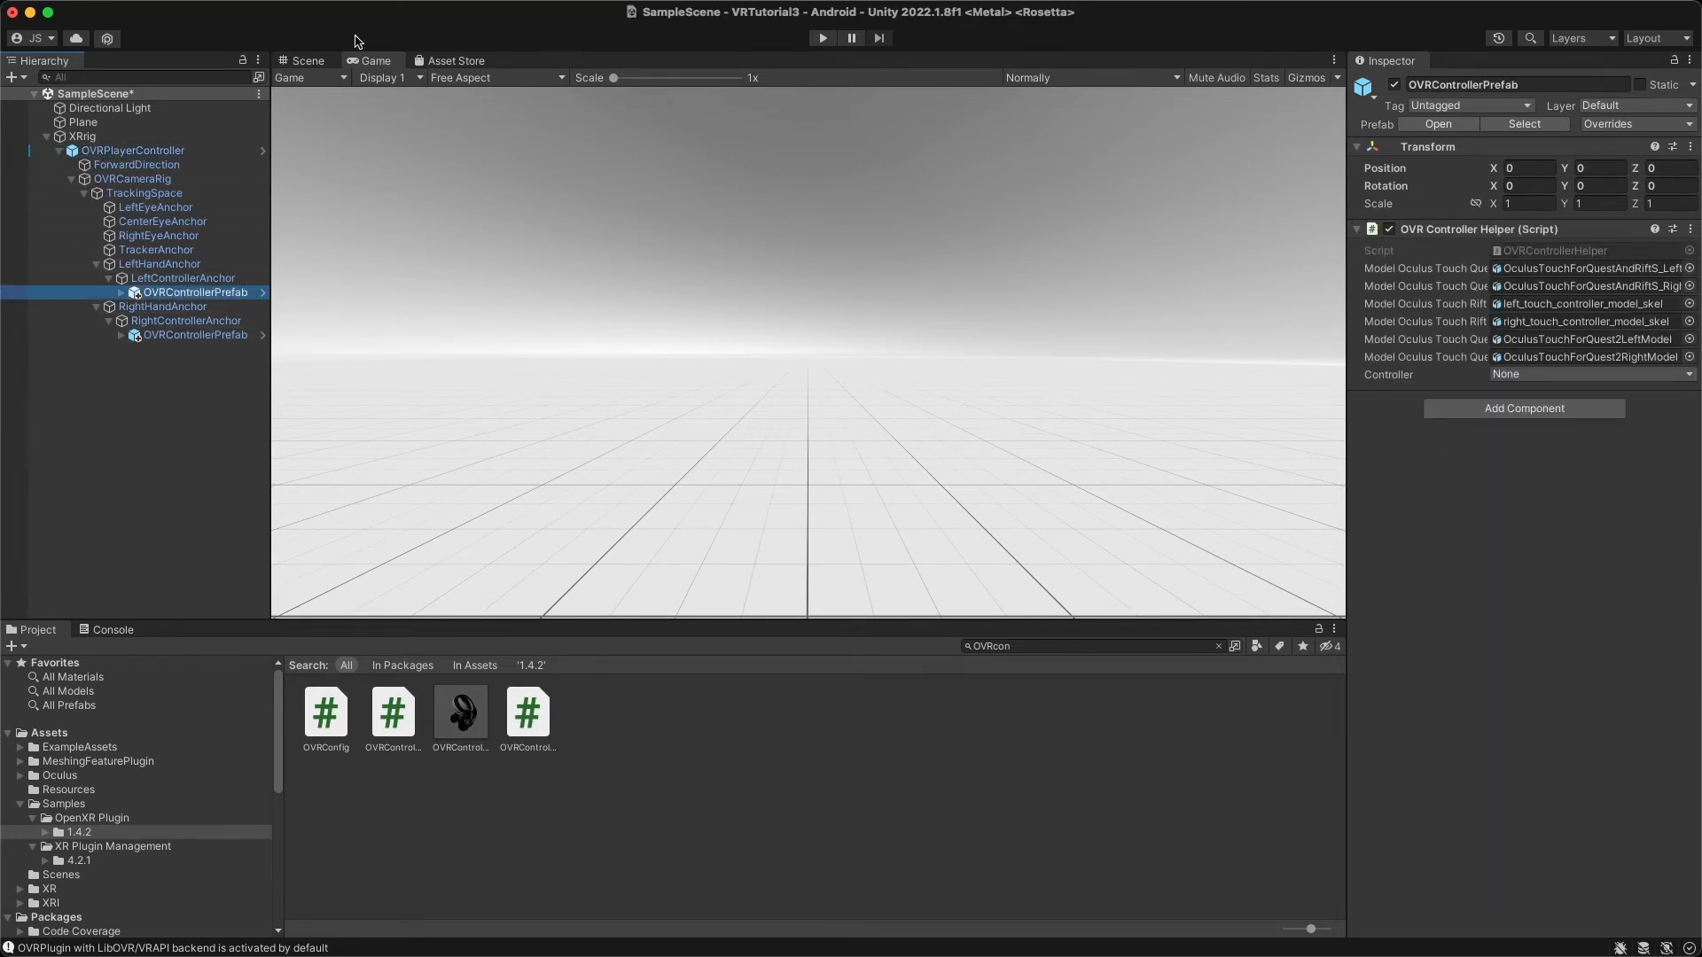
click(305, 59)
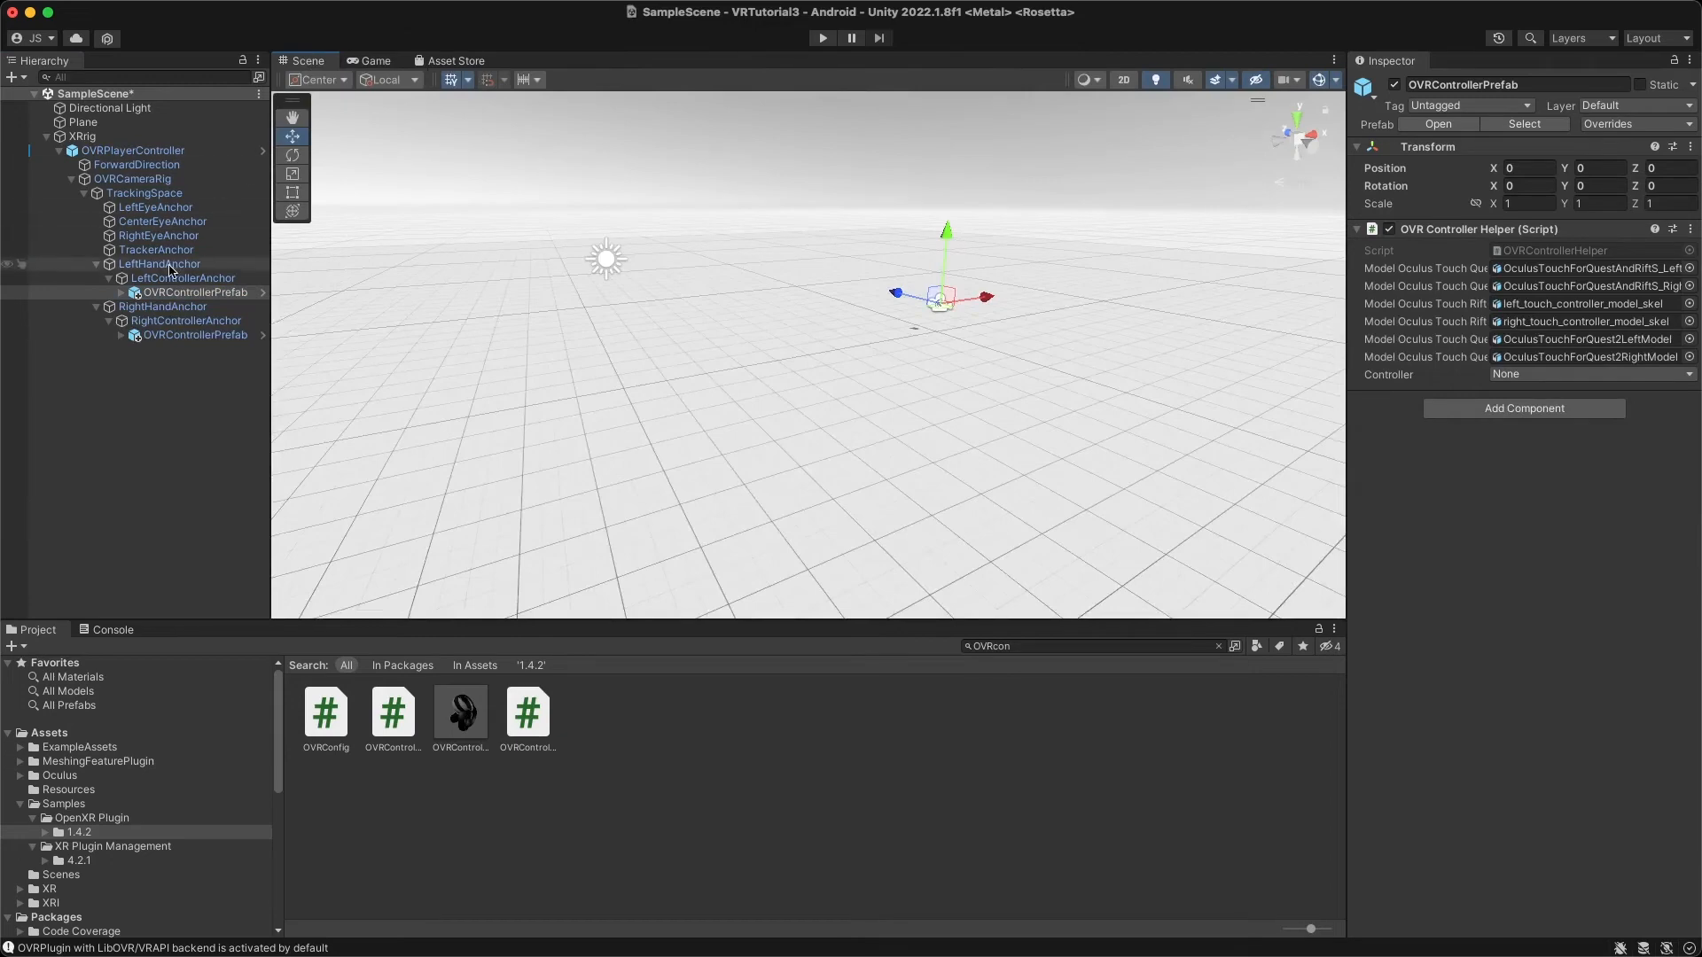
click(114, 153)
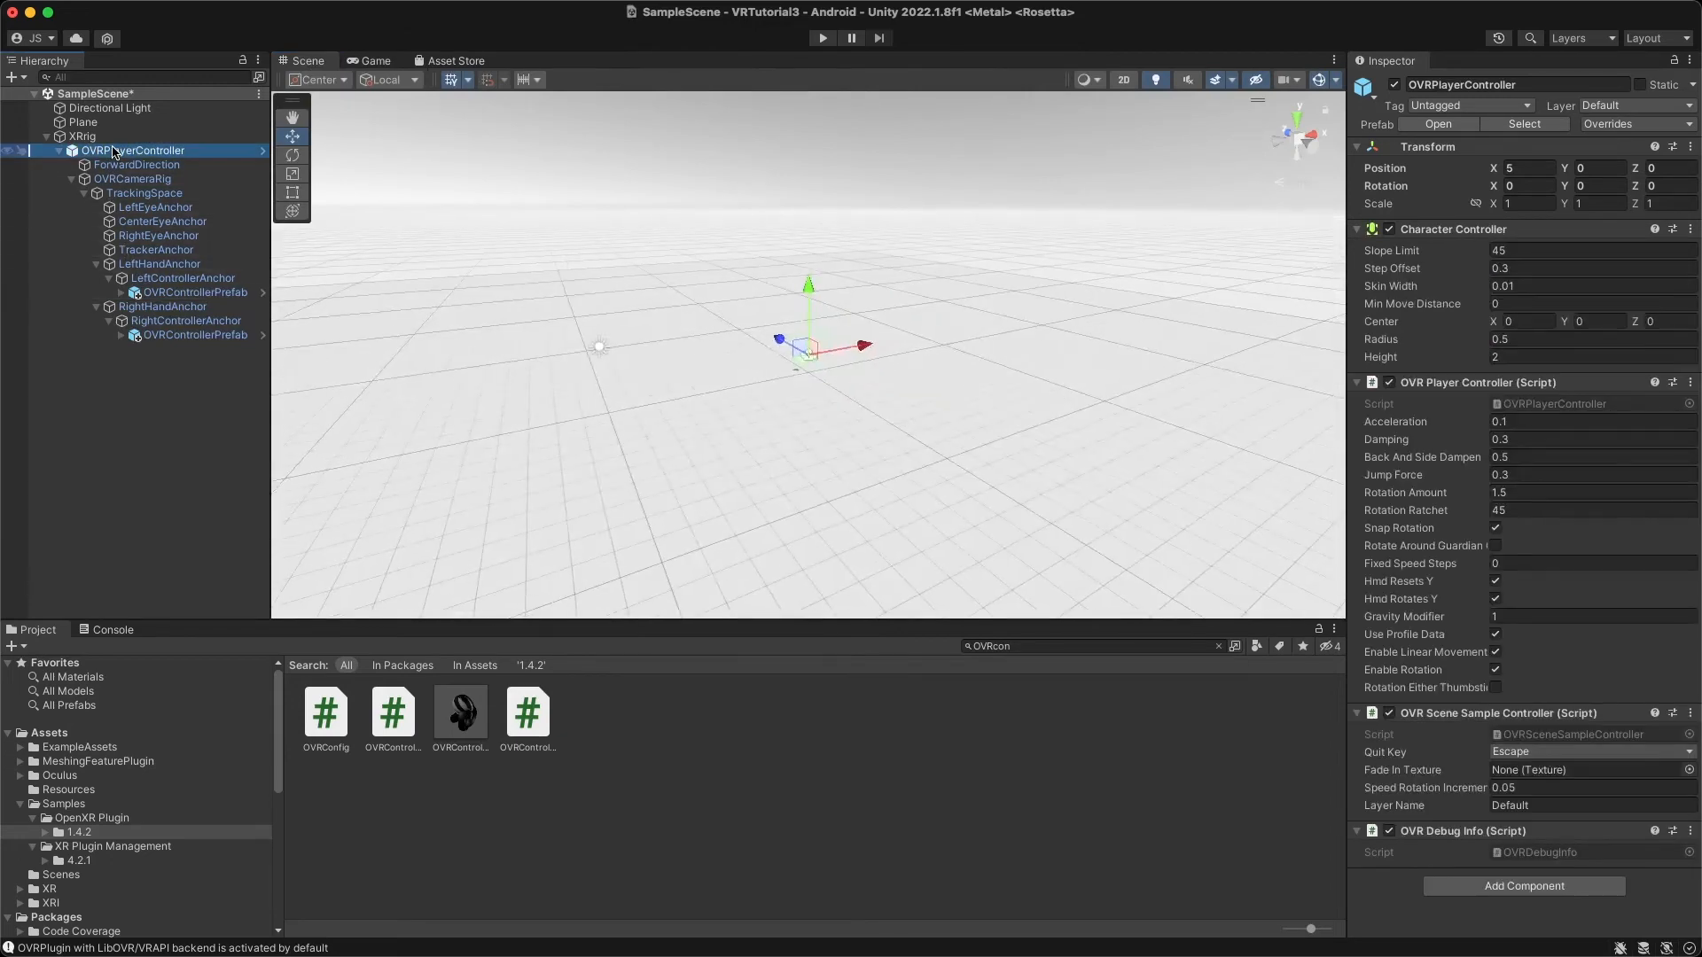
click(113, 150)
double_click(74, 154)
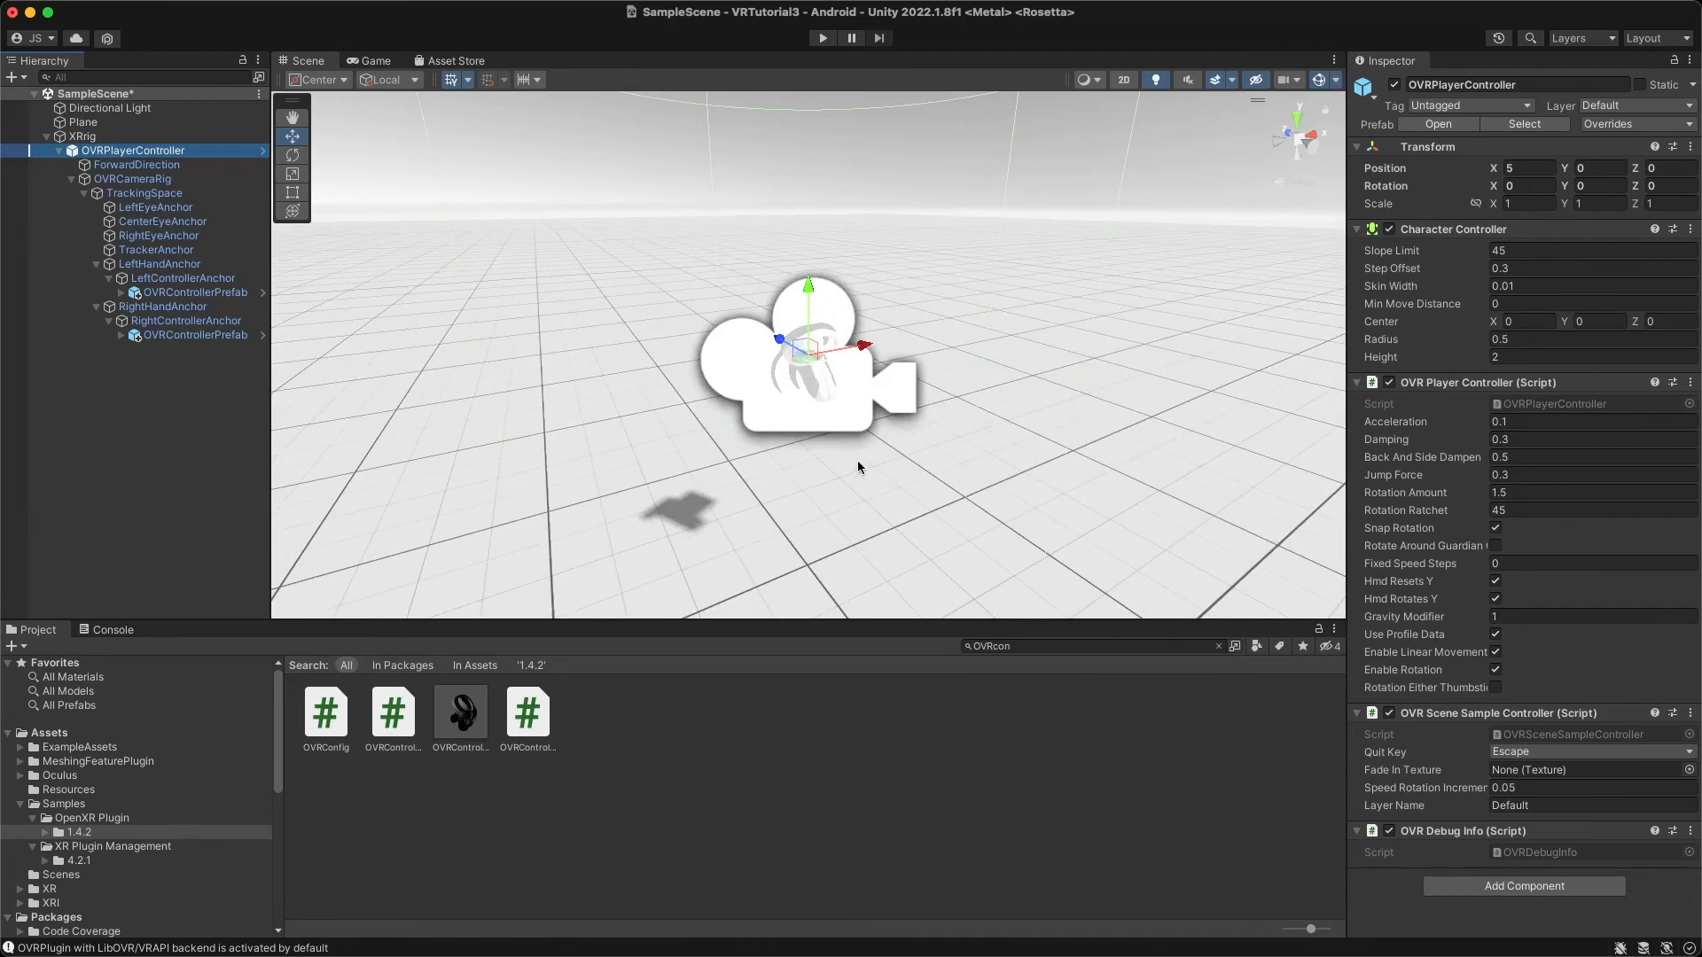
alt+drag(858, 459, 790, 388)
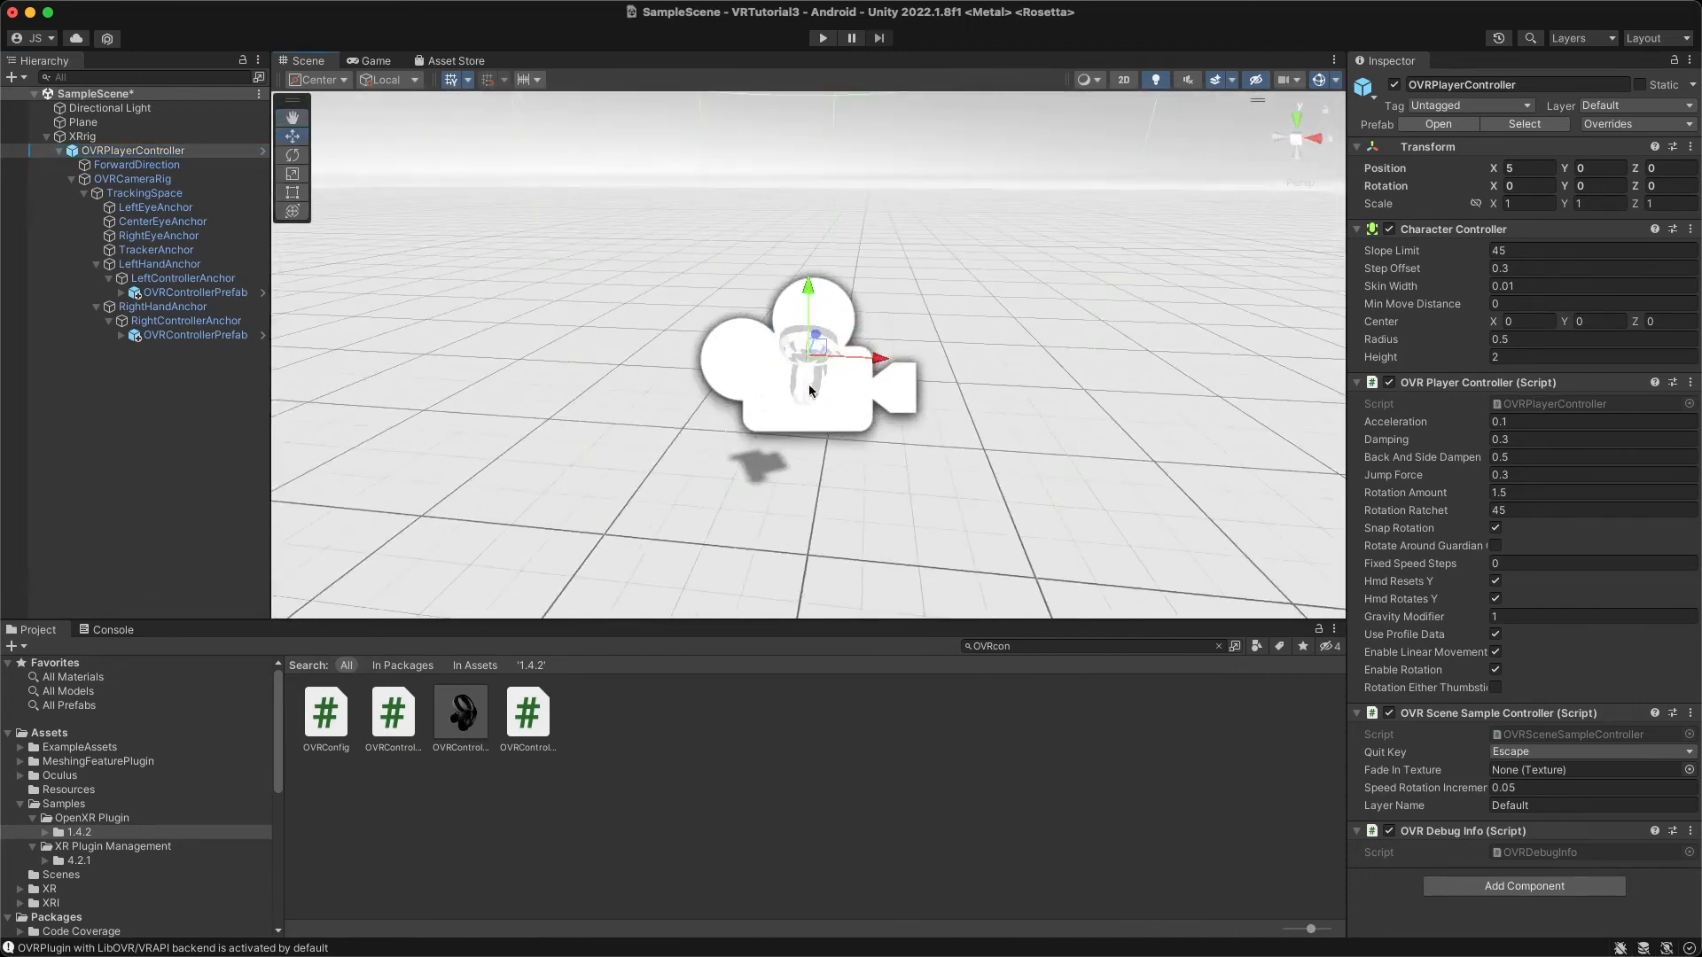
scroll(791, 435, up, 5)
alt+drag(922, 460, 798, 409)
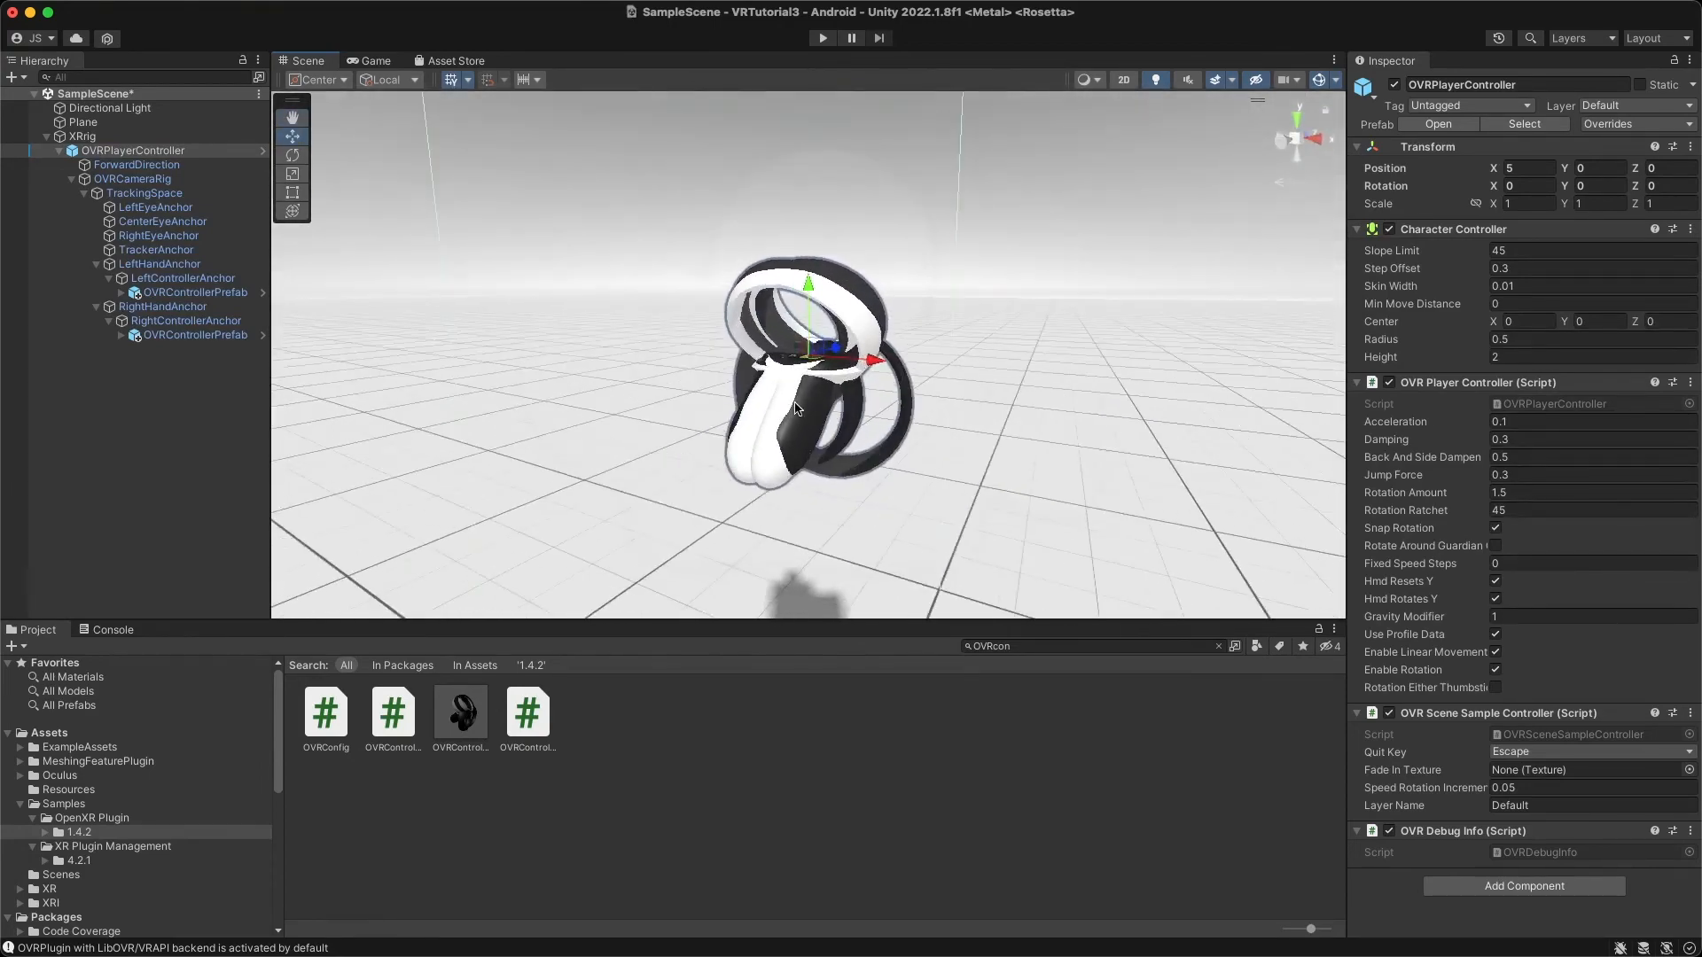
Collapse OVRPlayerController's children and turn off Snap Rotation in its OVR Player Controller script.
click(46, 136)
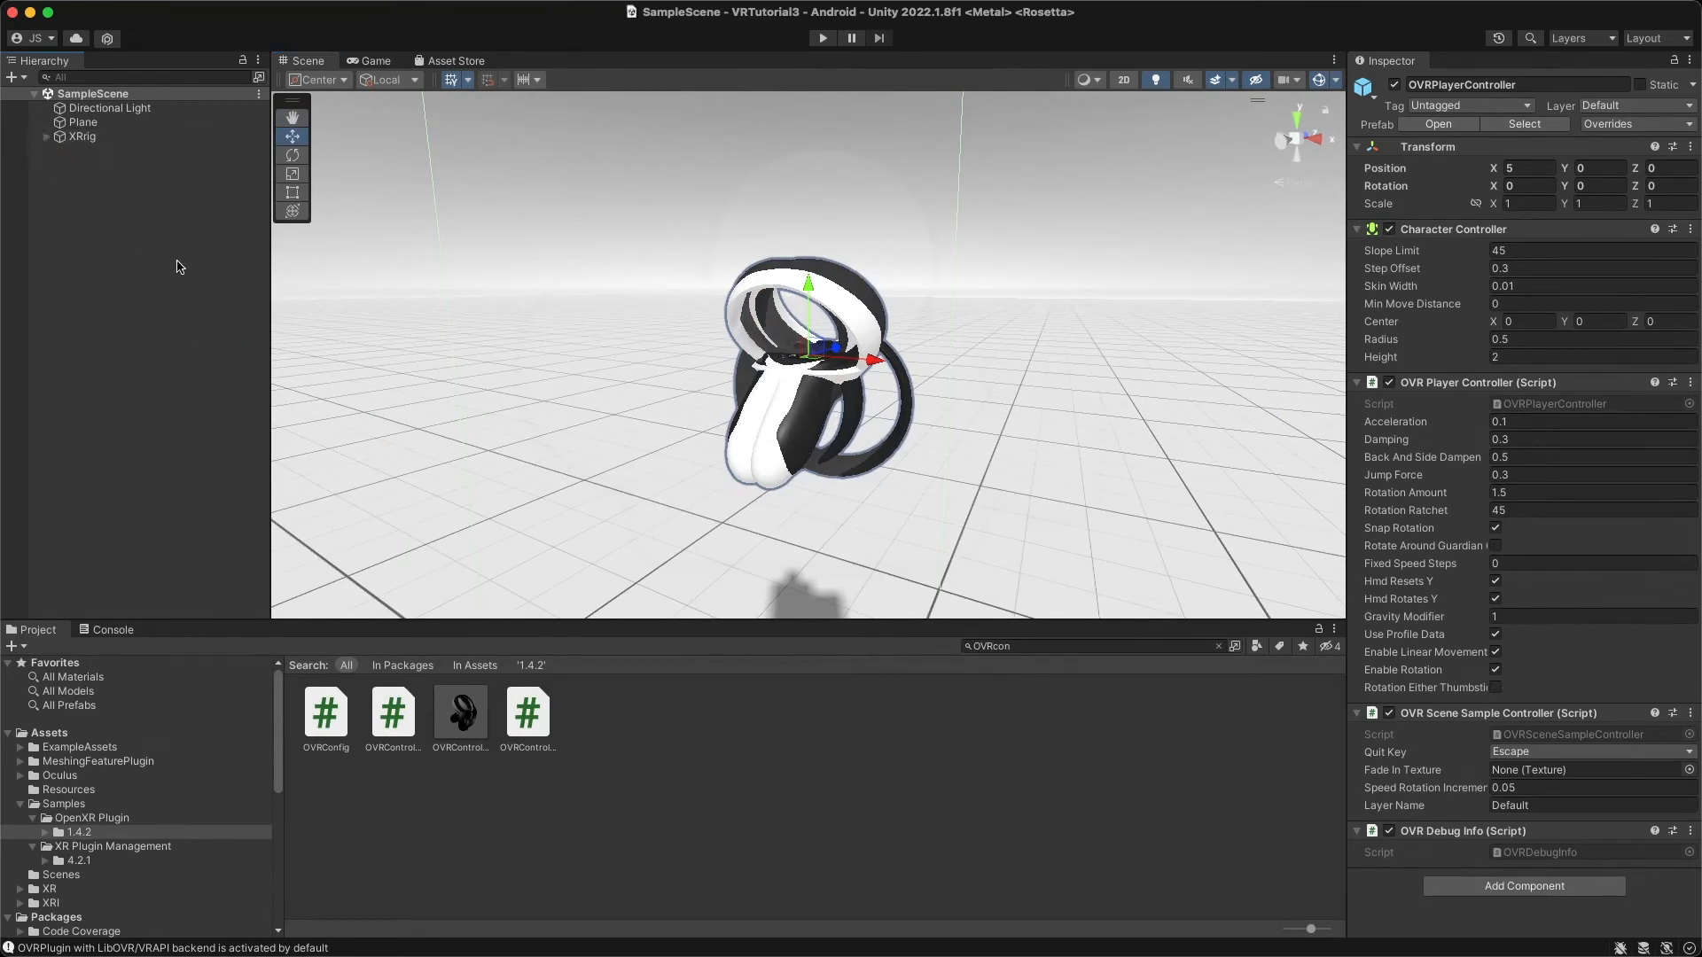
click(46, 137)
click(61, 150)
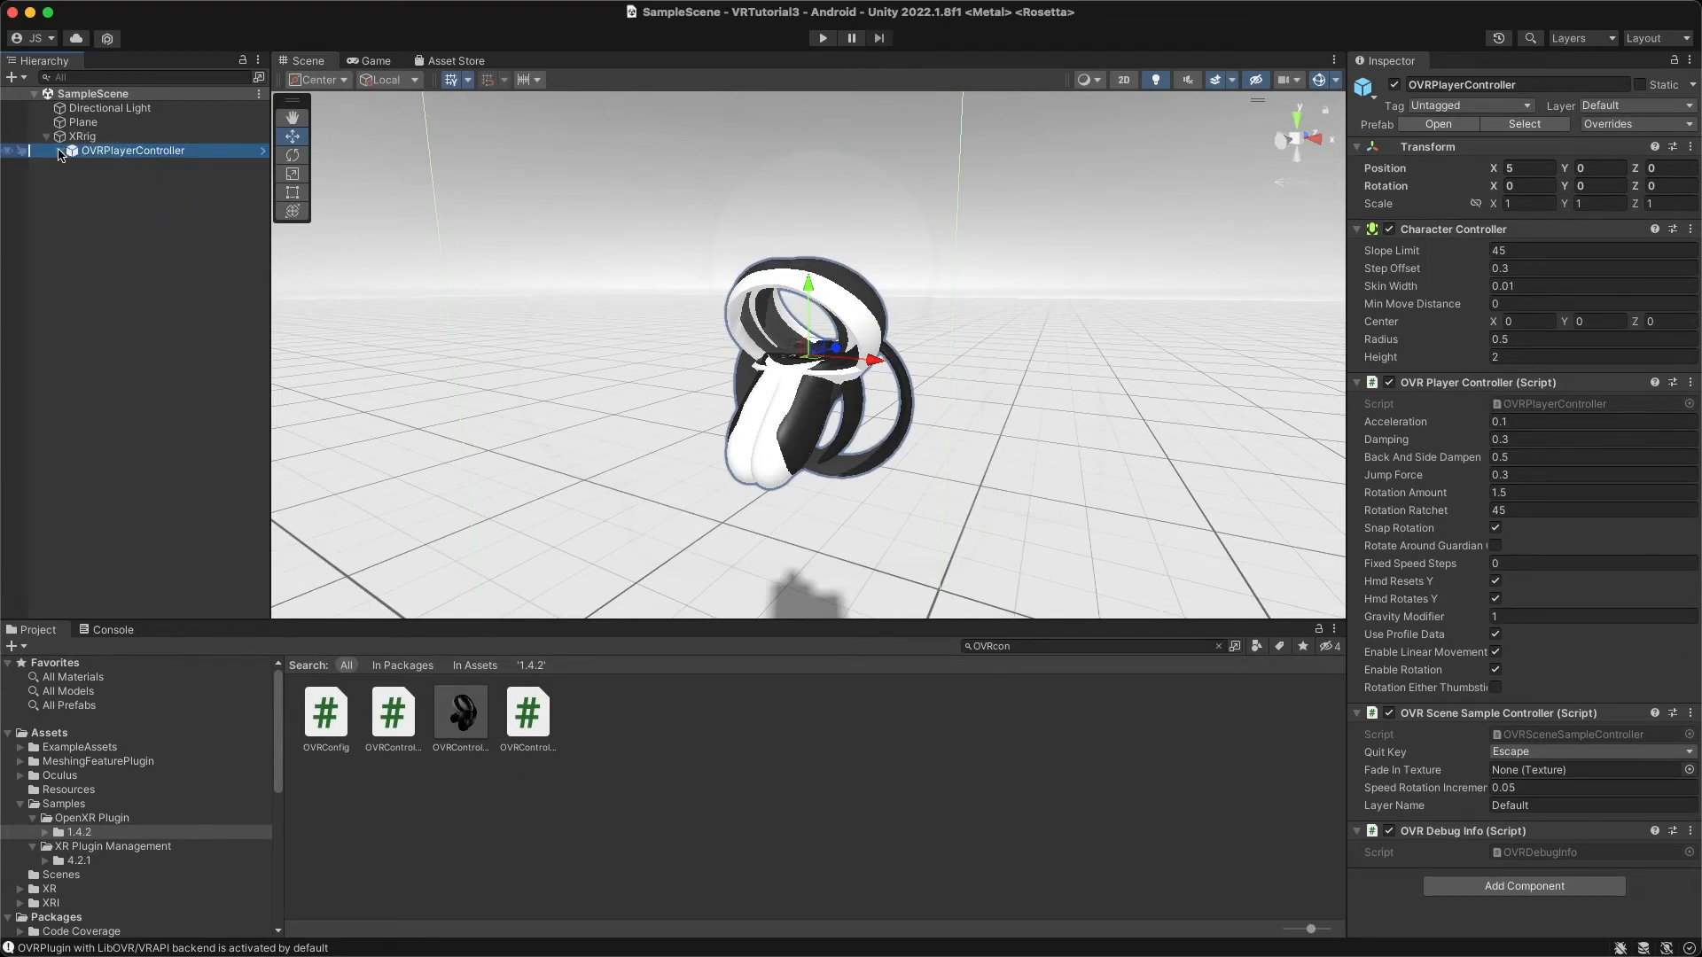
click(115, 152)
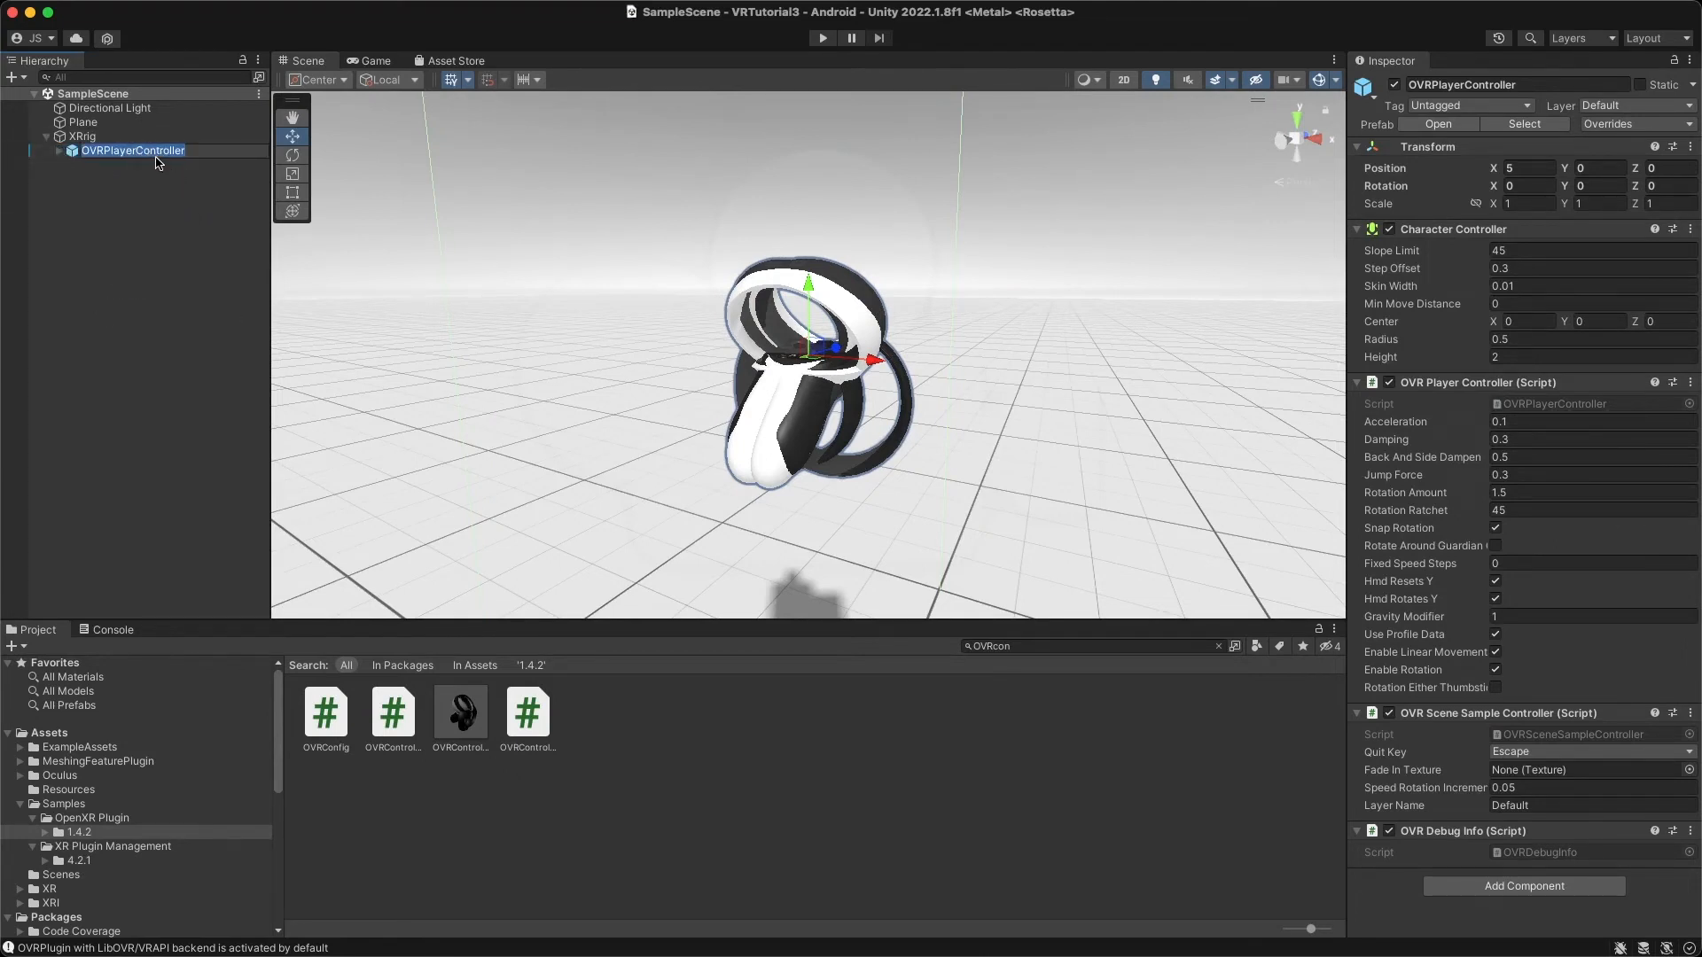
click(143, 180)
click(83, 137)
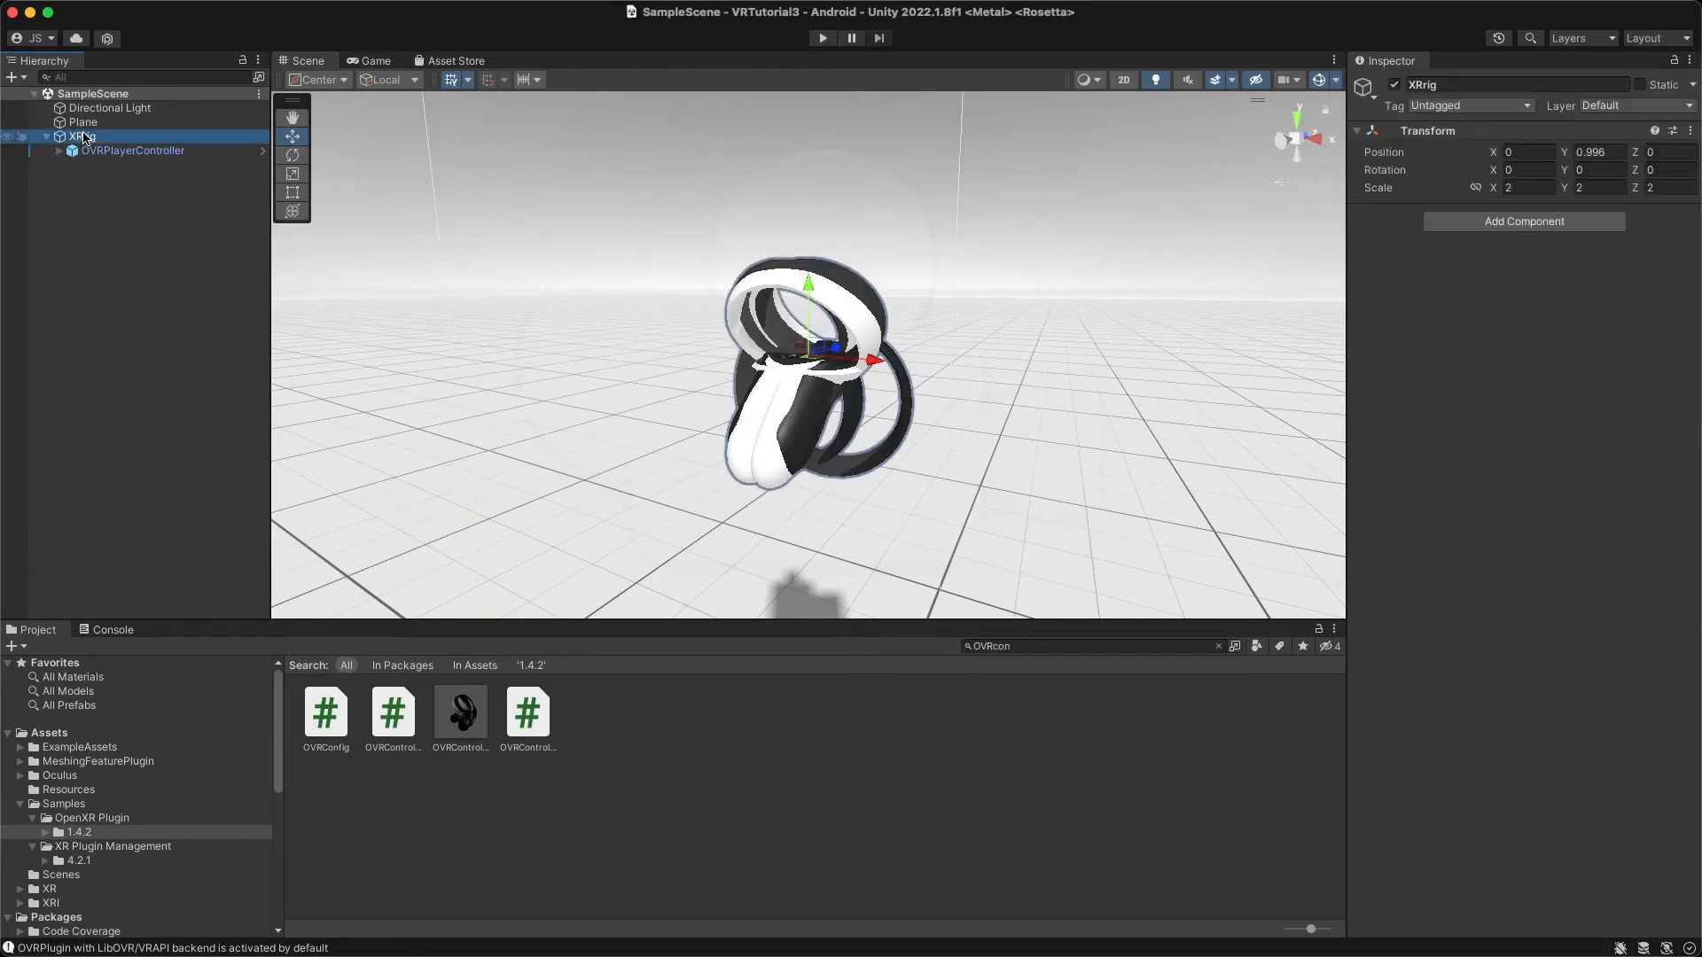
click(94, 152)
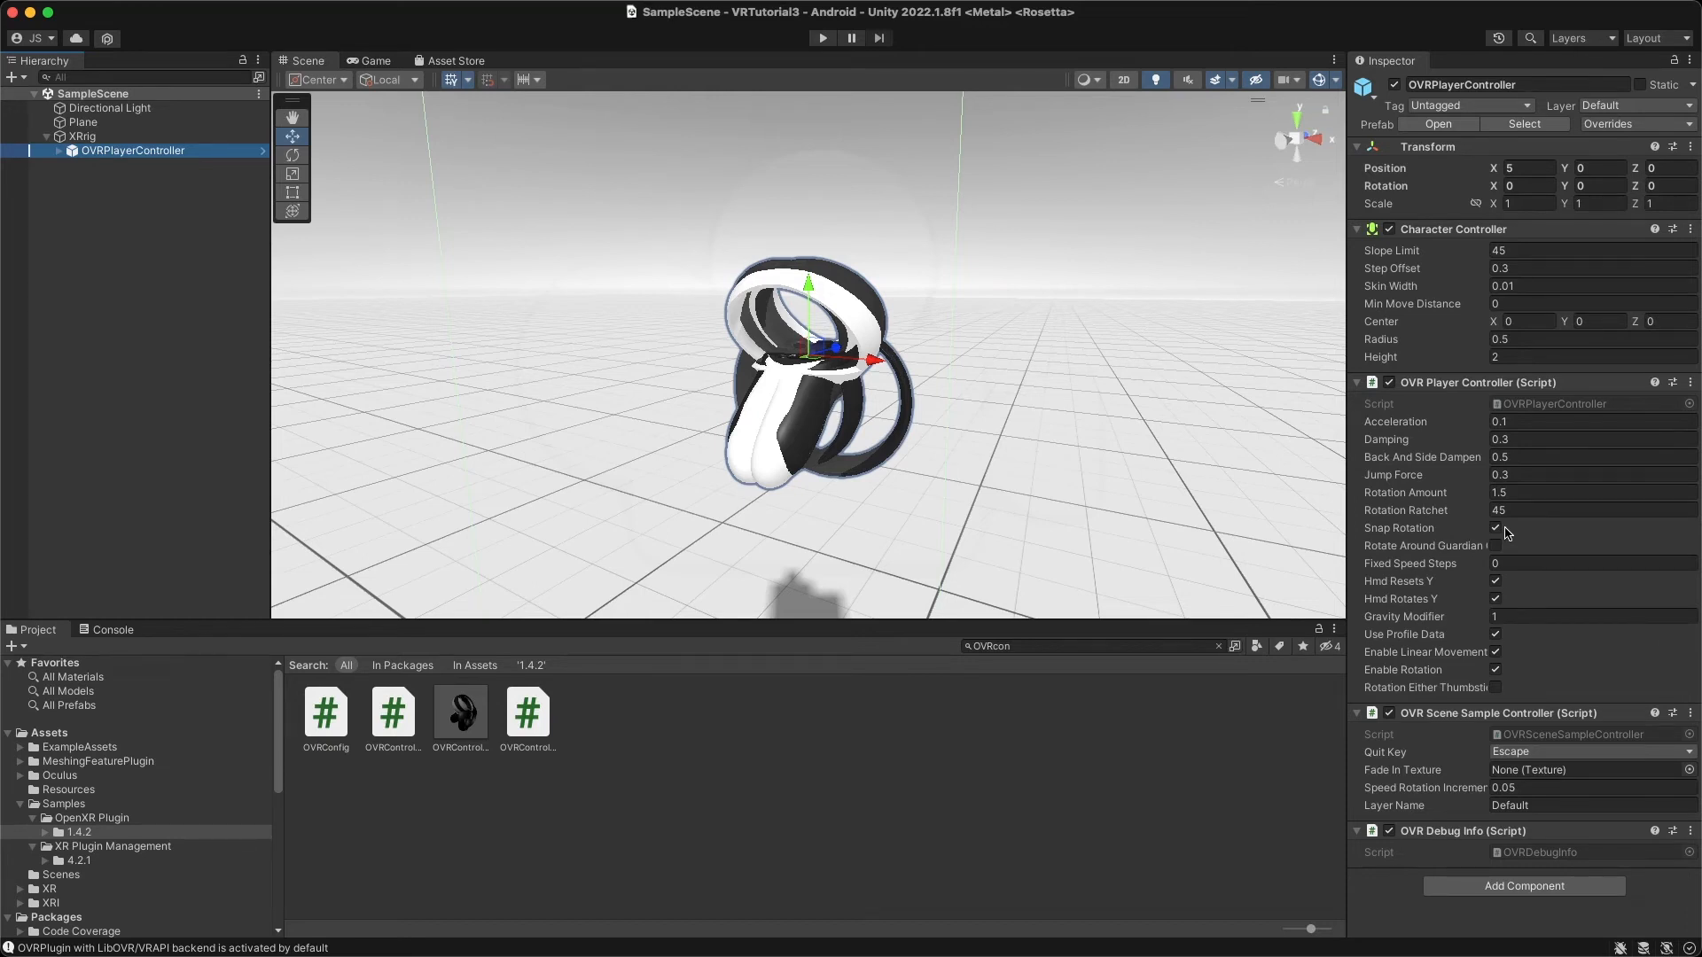
click(1498, 530)
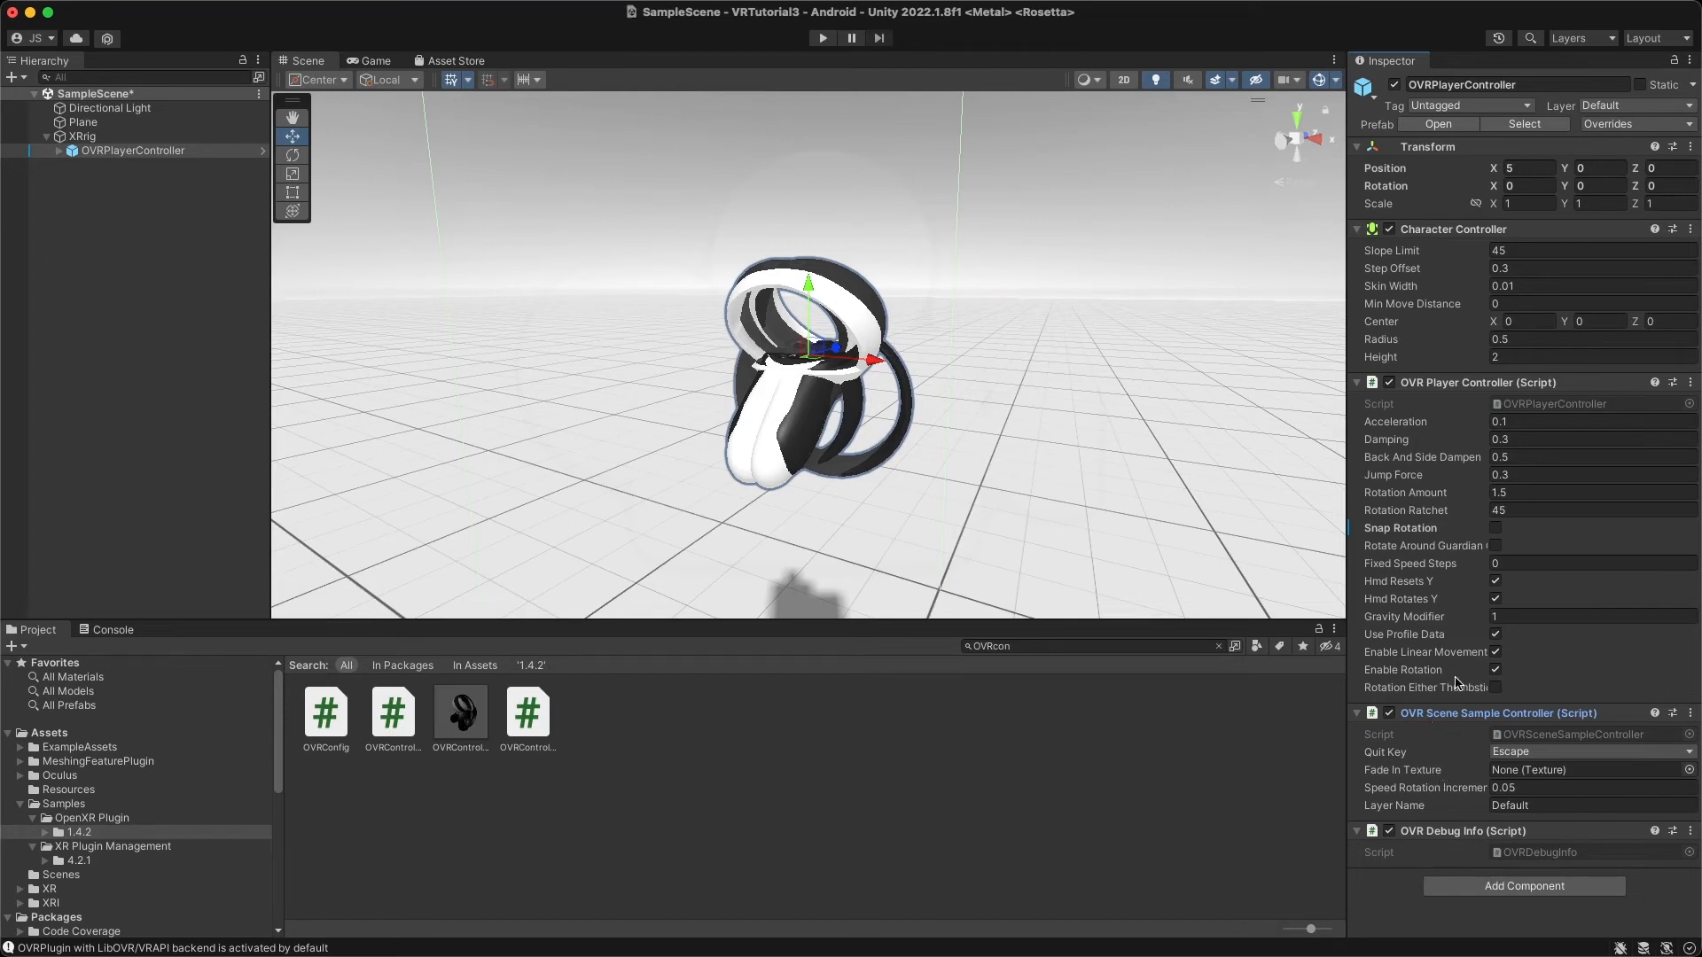
Examine OVRPlayerController's OVR Scene Sample Controller and OVR Debug Info components with the full property names readable.
click(1448, 710)
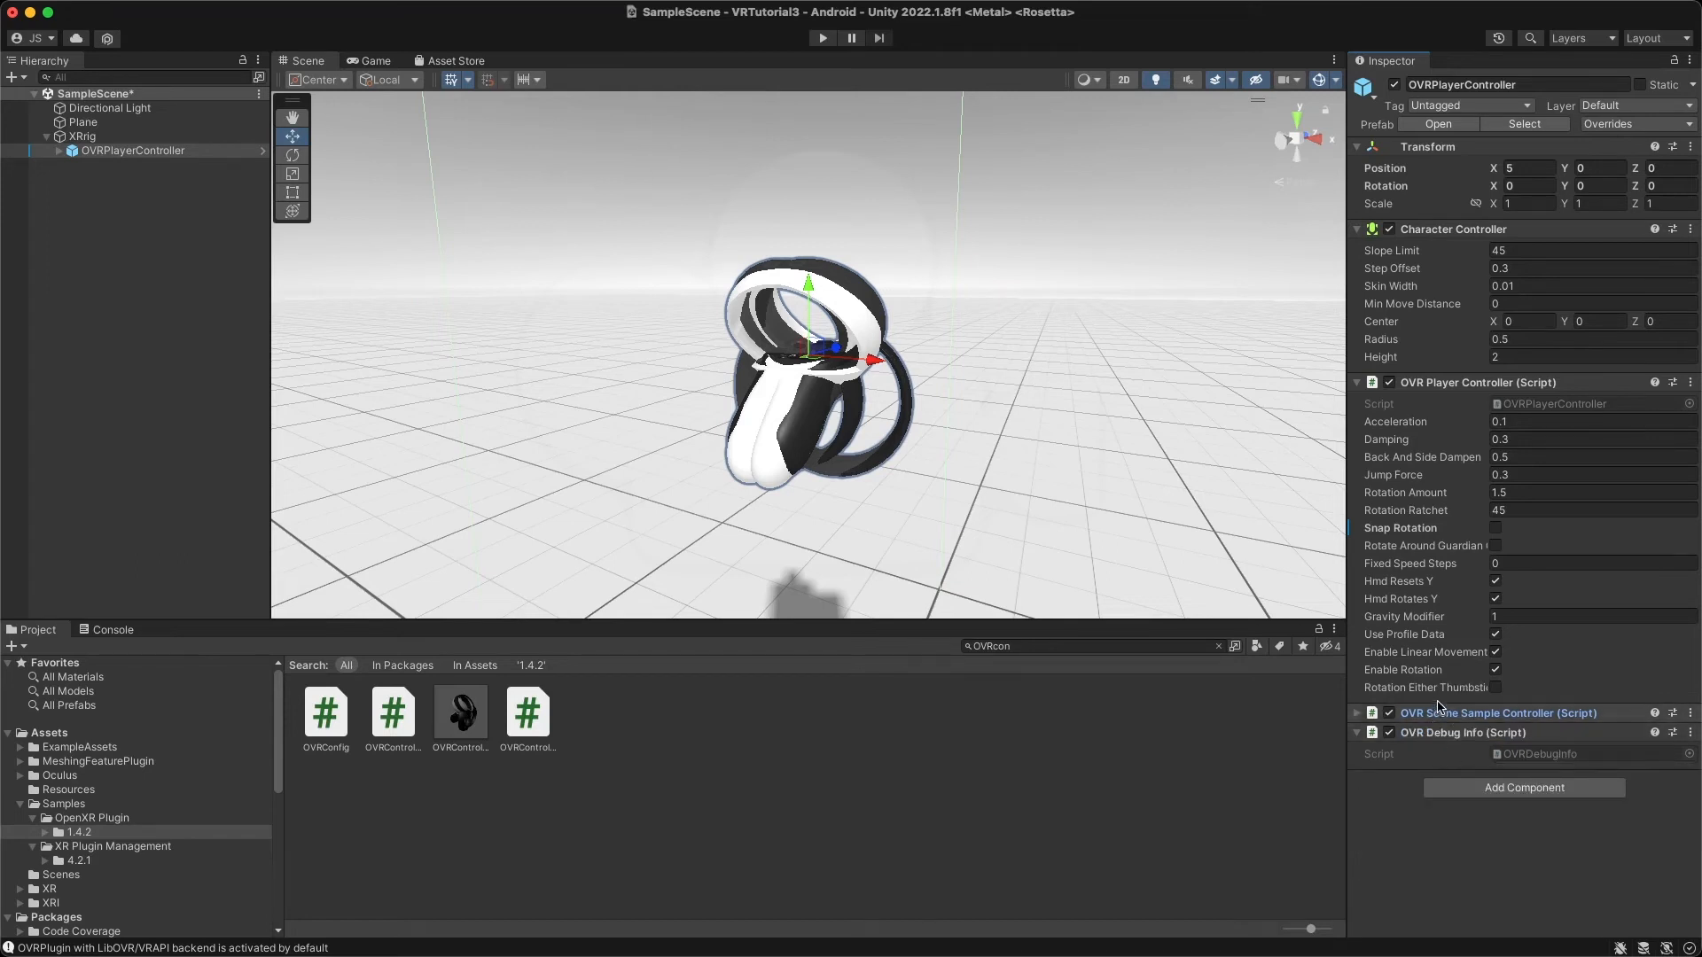
click(1359, 733)
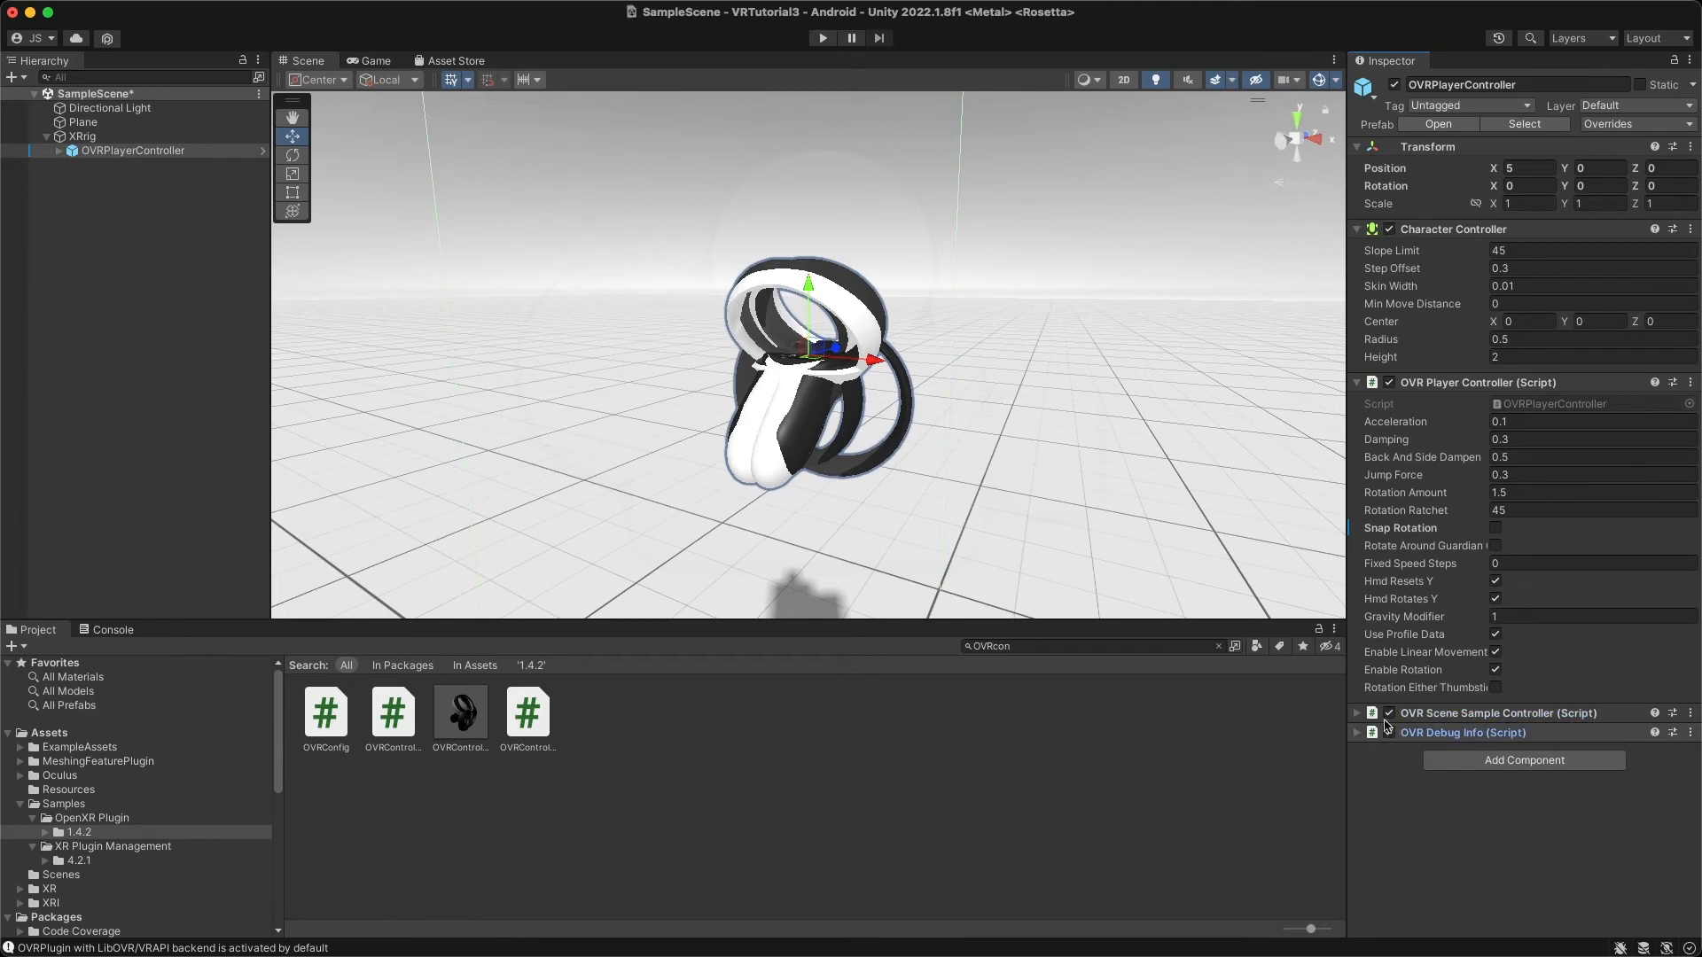
click(1448, 712)
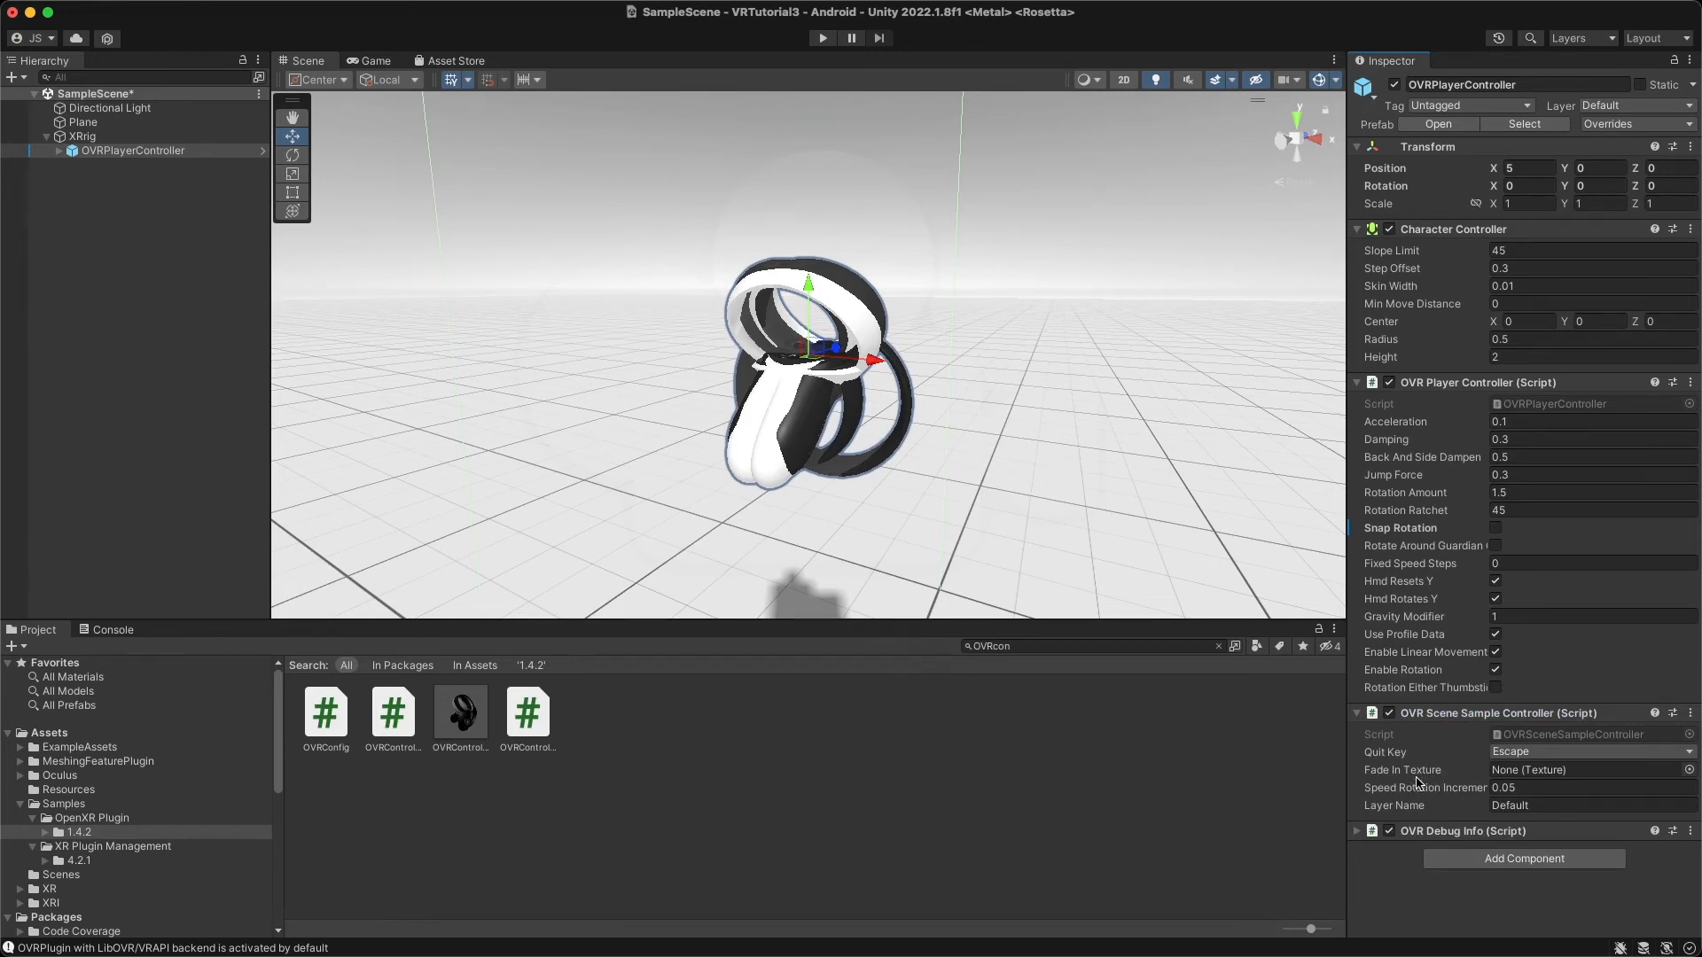
click(1357, 833)
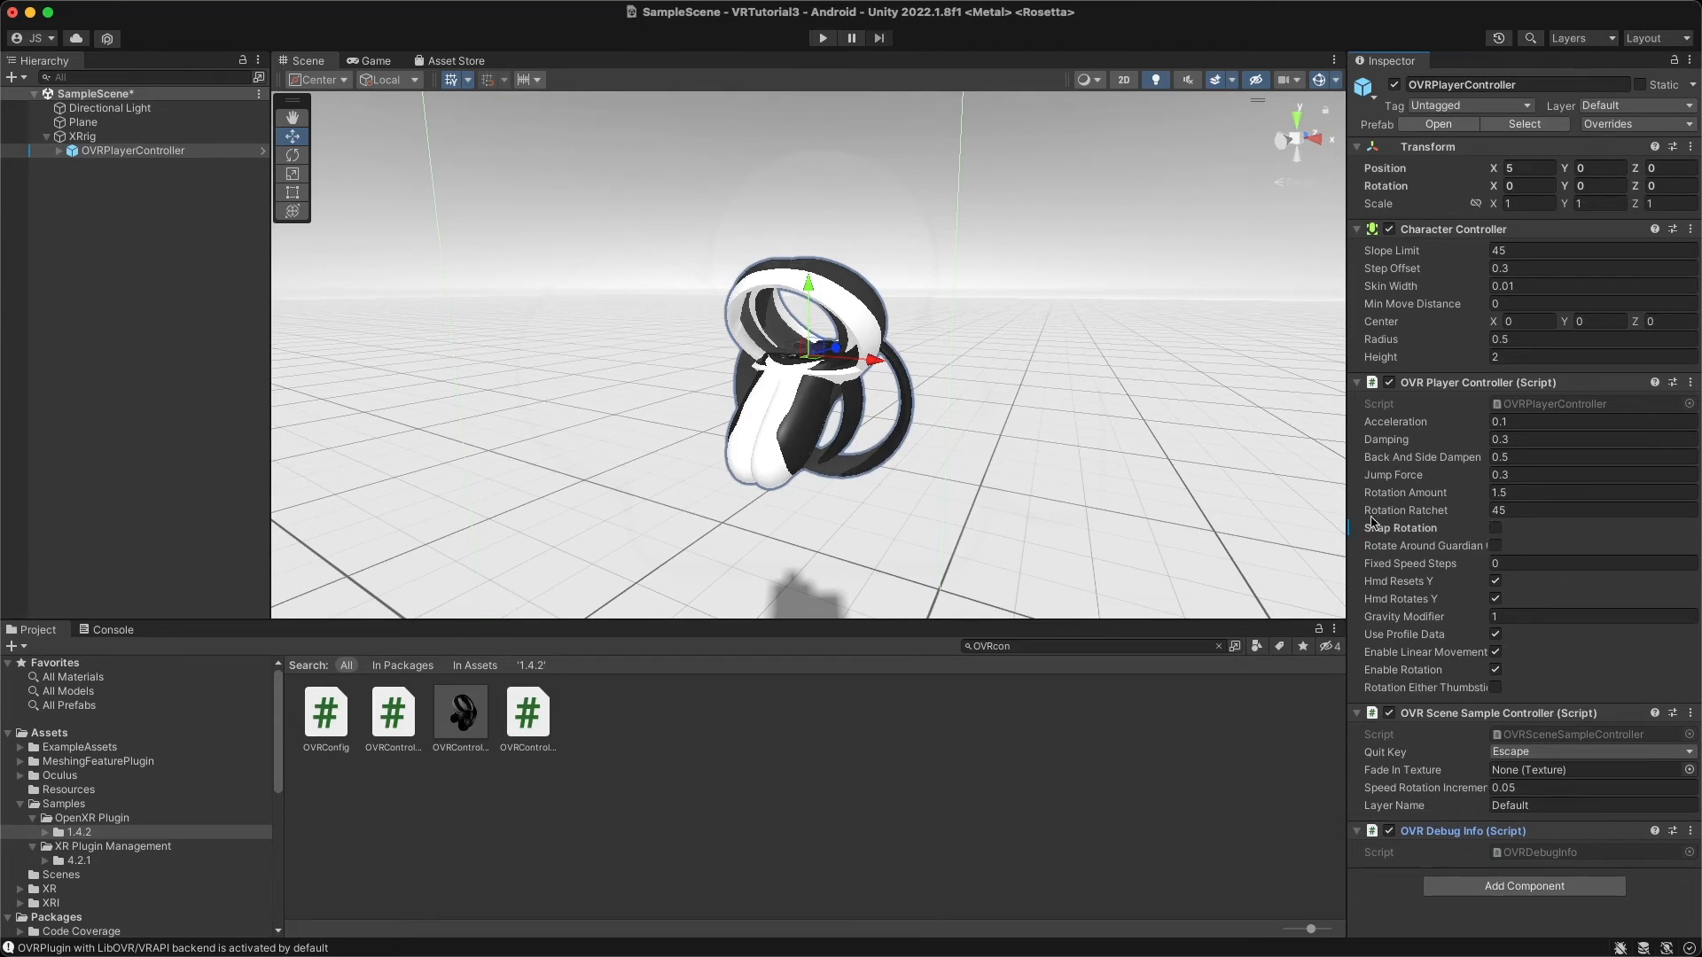
drag(1347, 504, 1233, 512)
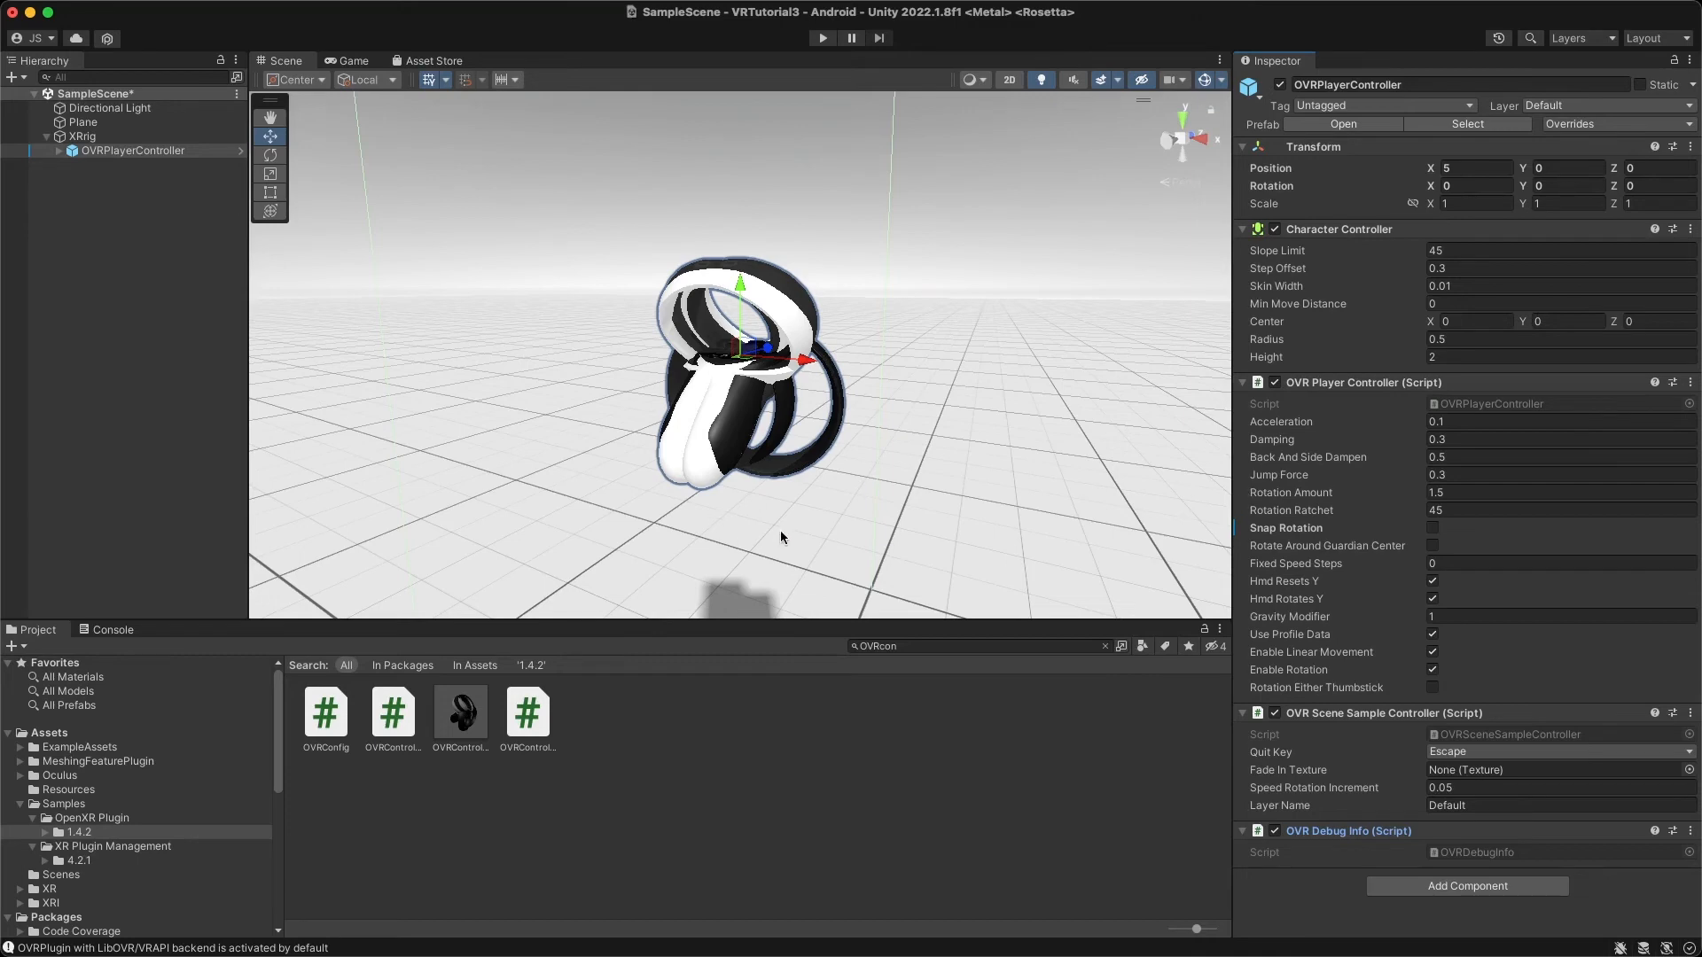
alt+drag(779, 530, 817, 511)
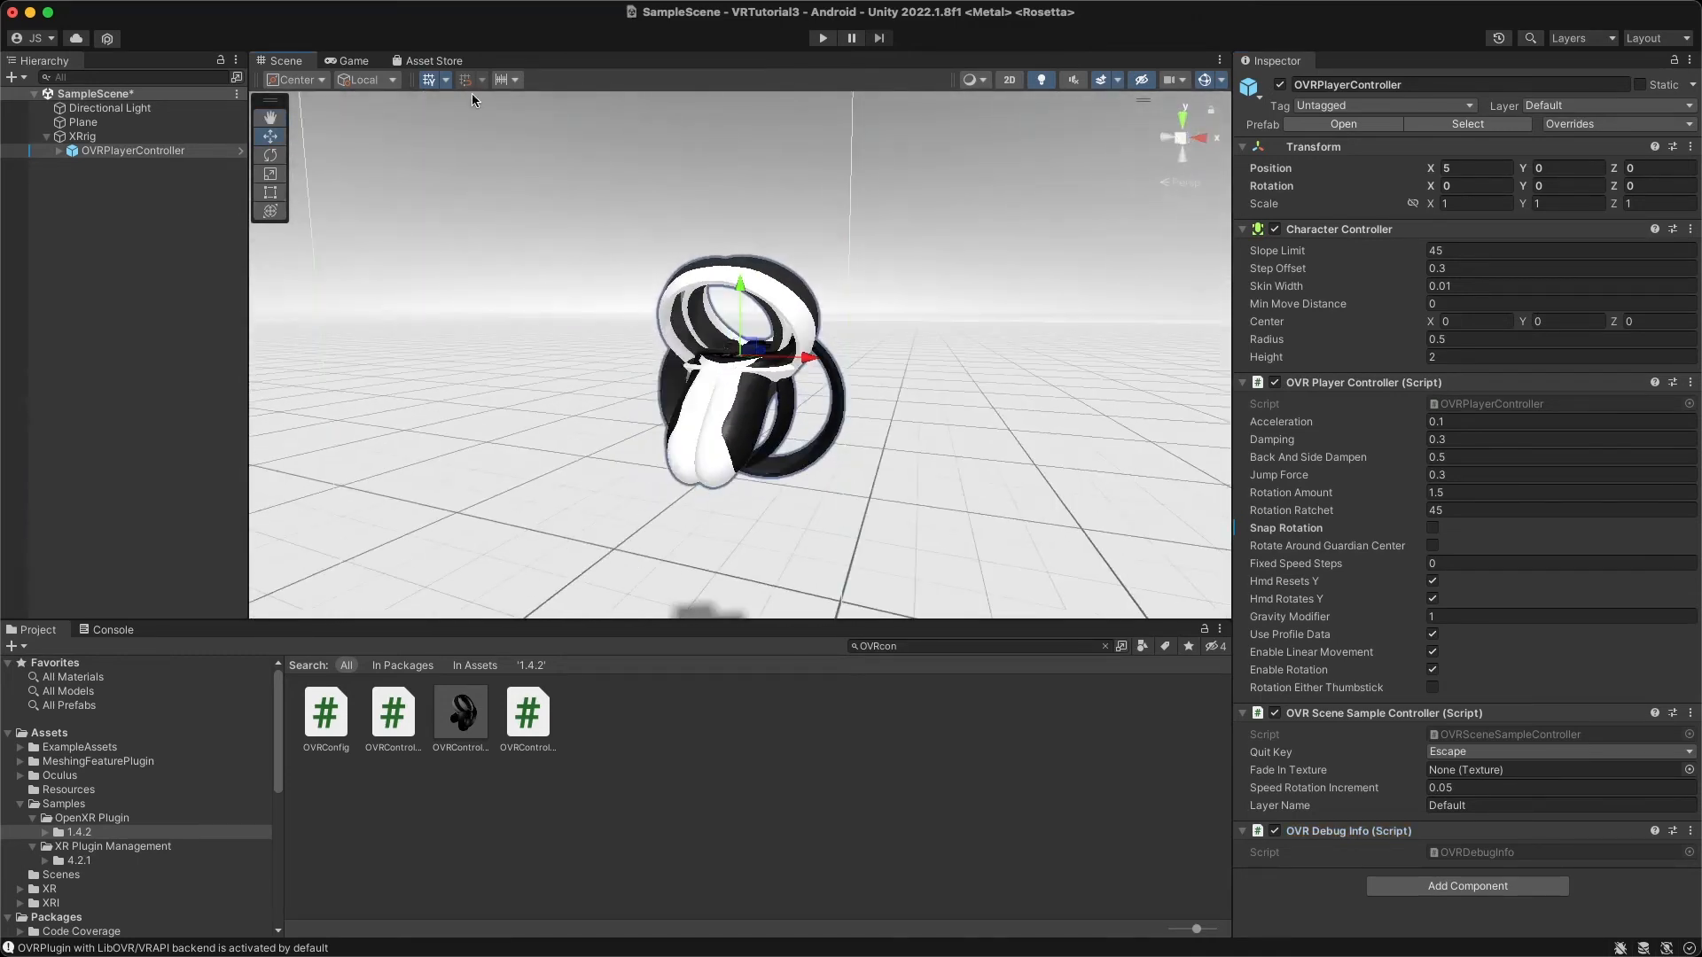
Add a Cube to SampleScene at the root of the hierarchy.
click(46, 136)
right_click(88, 221)
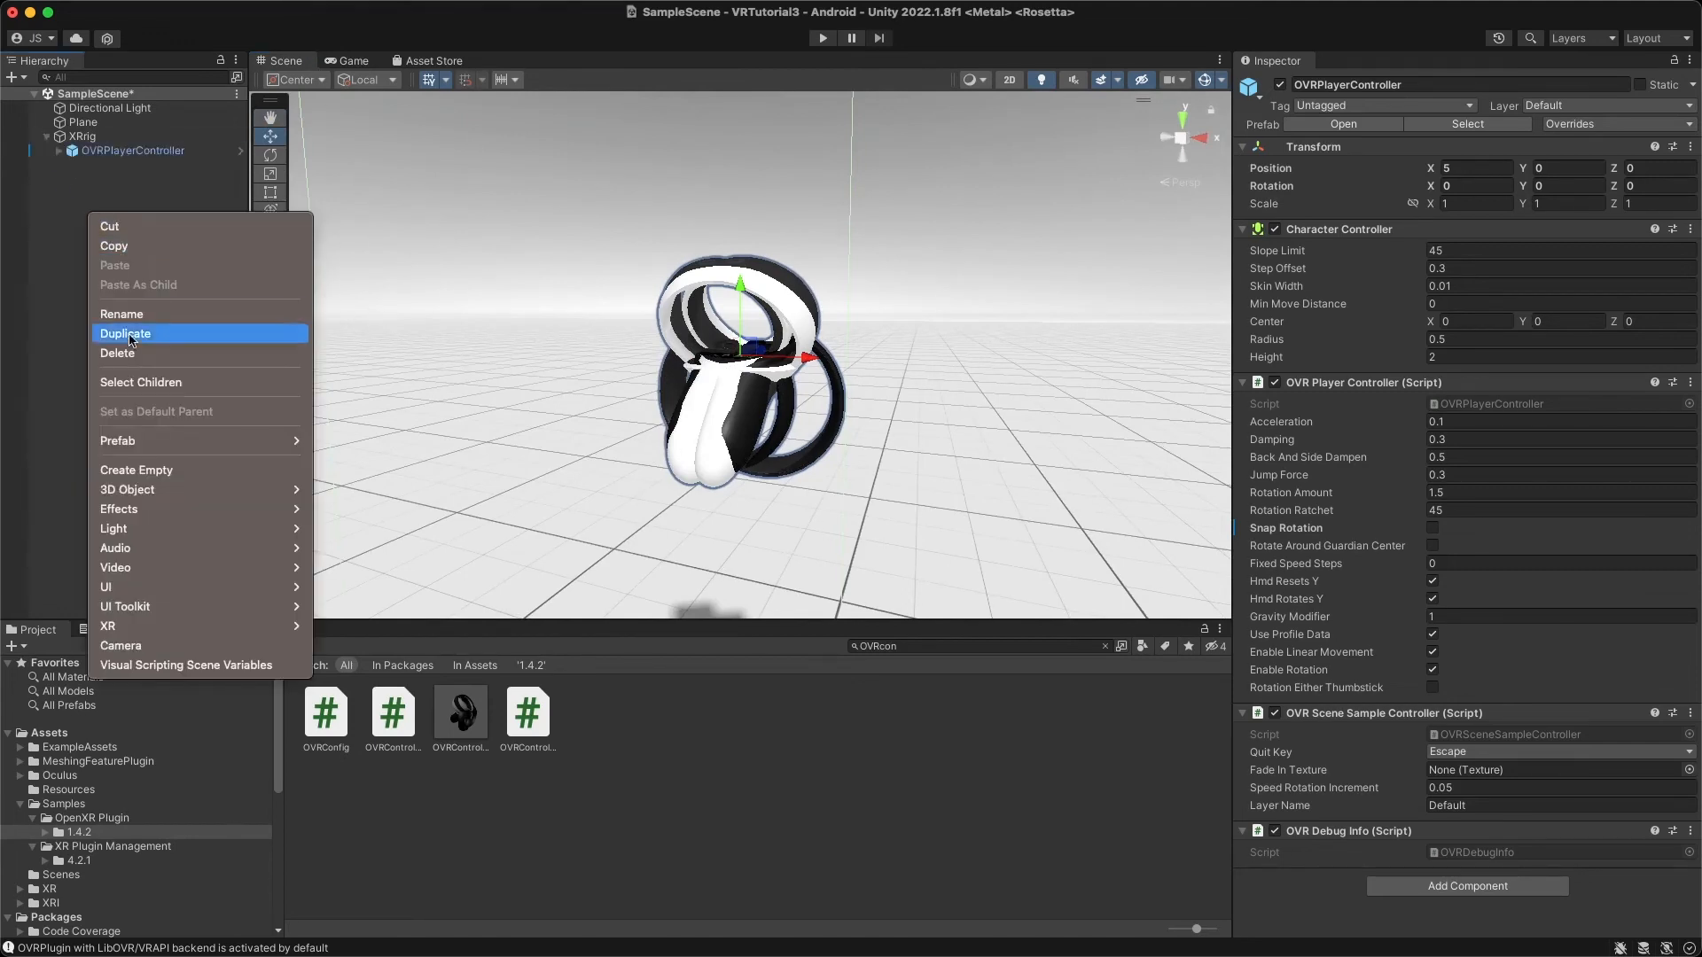
mouse_move(178, 489)
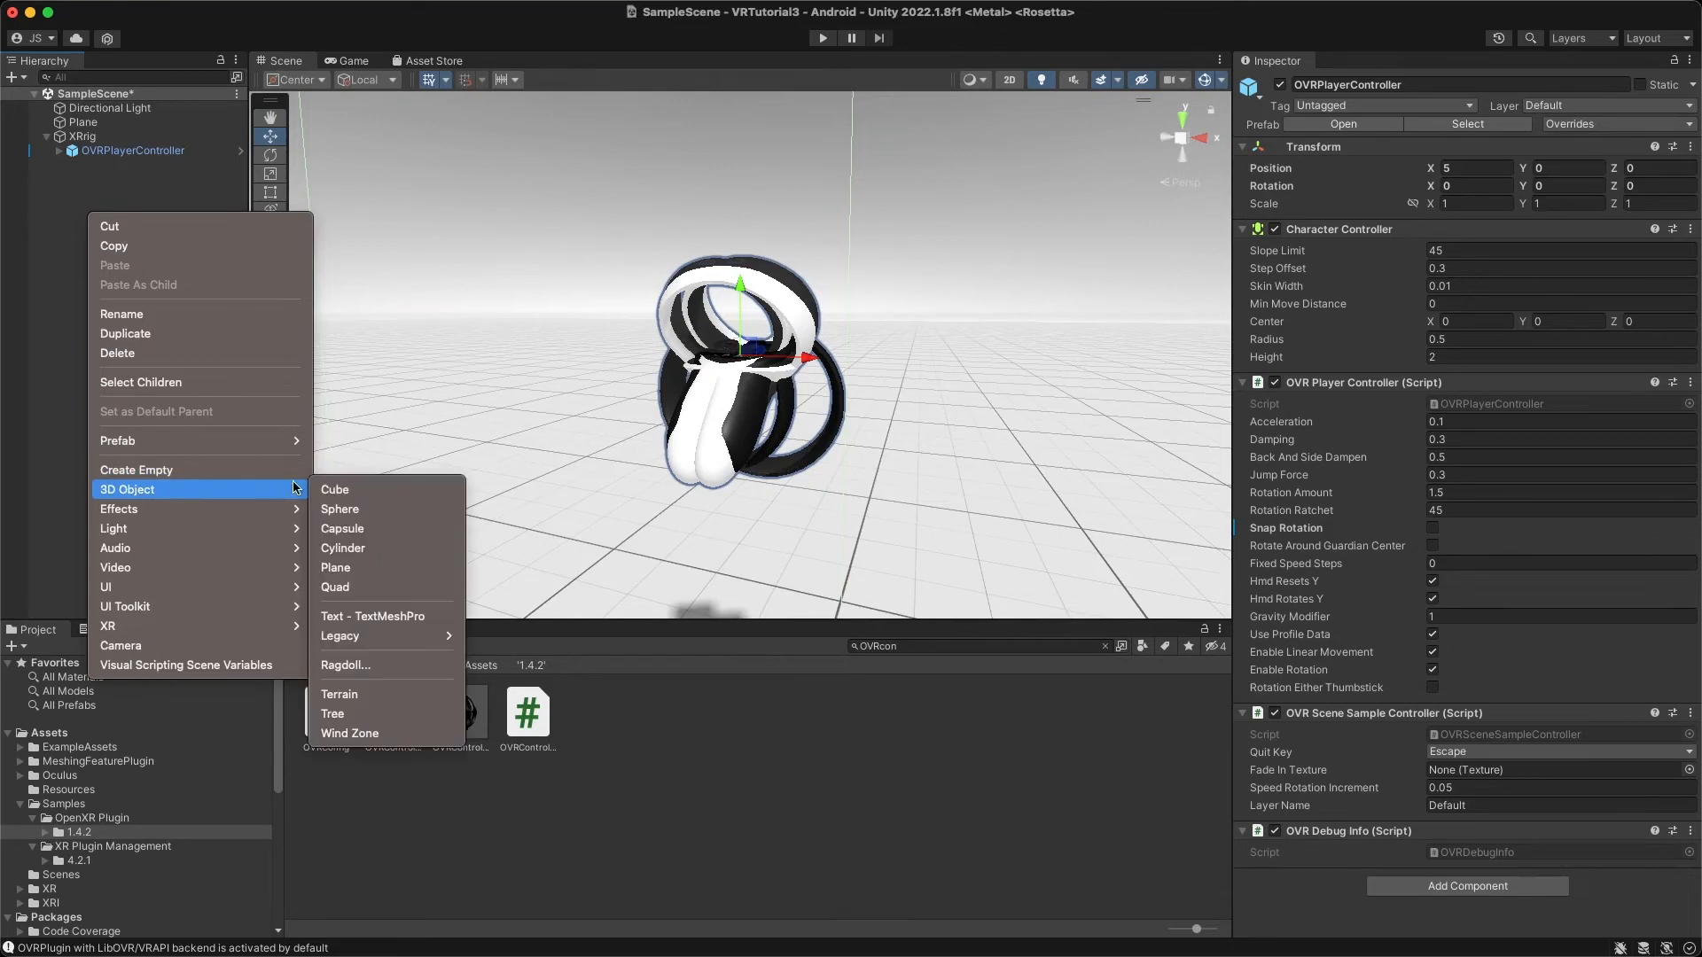
click(359, 490)
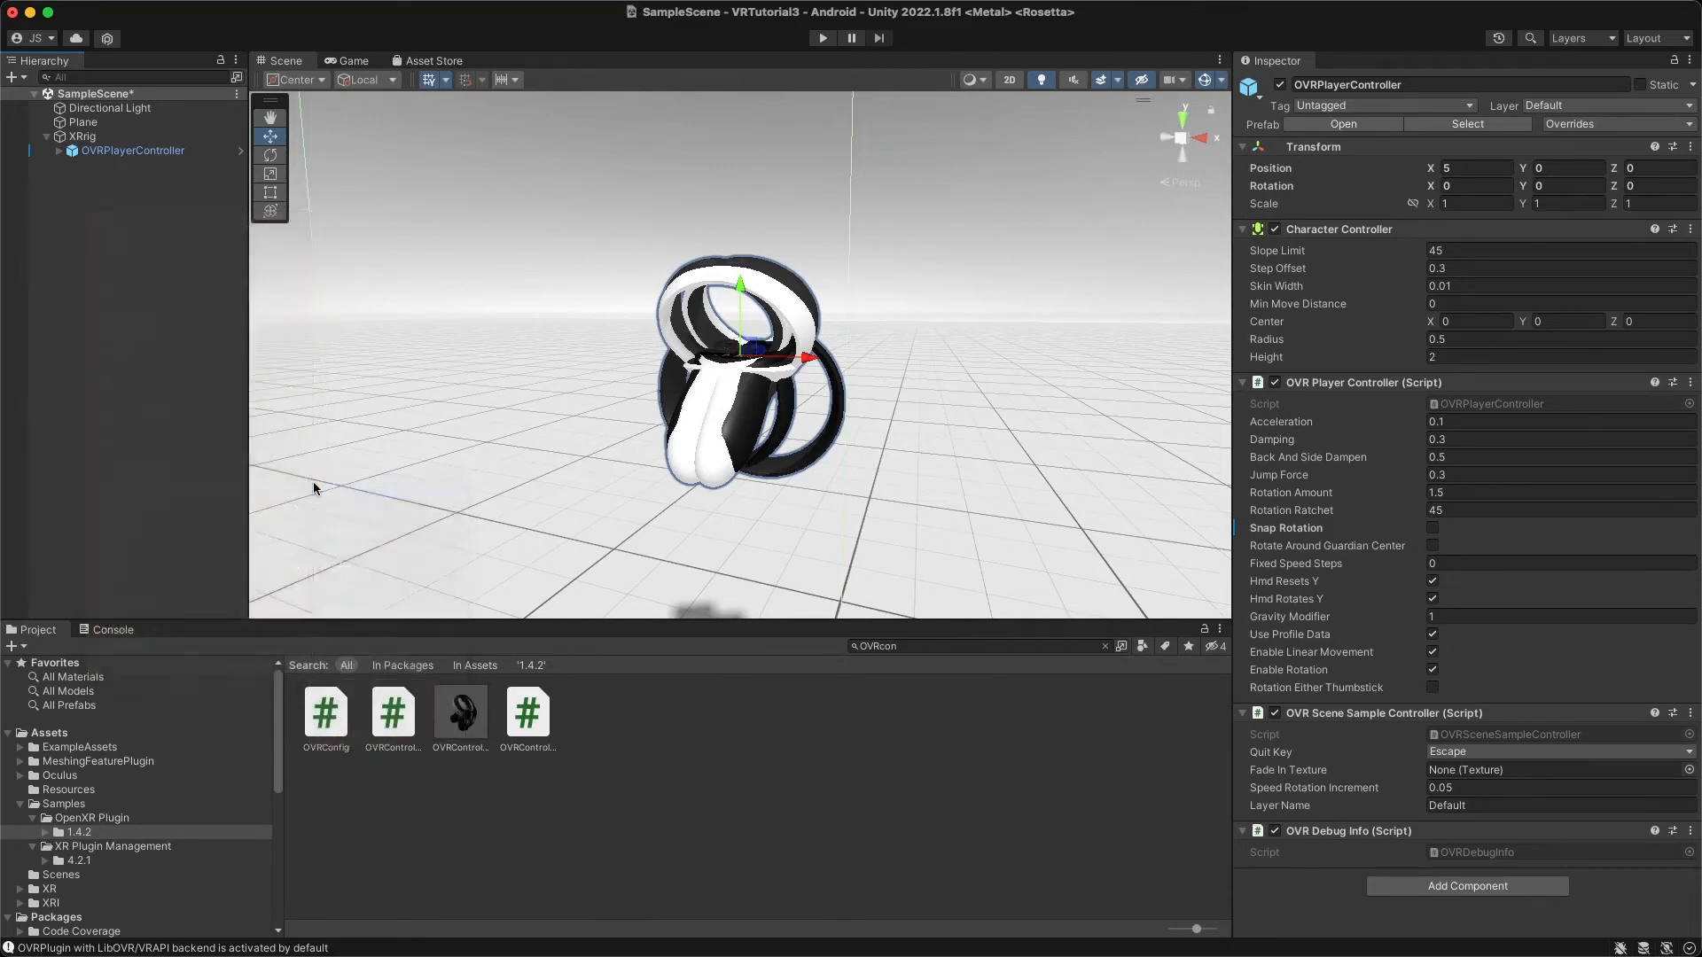
scroll(667, 412, down, 6)
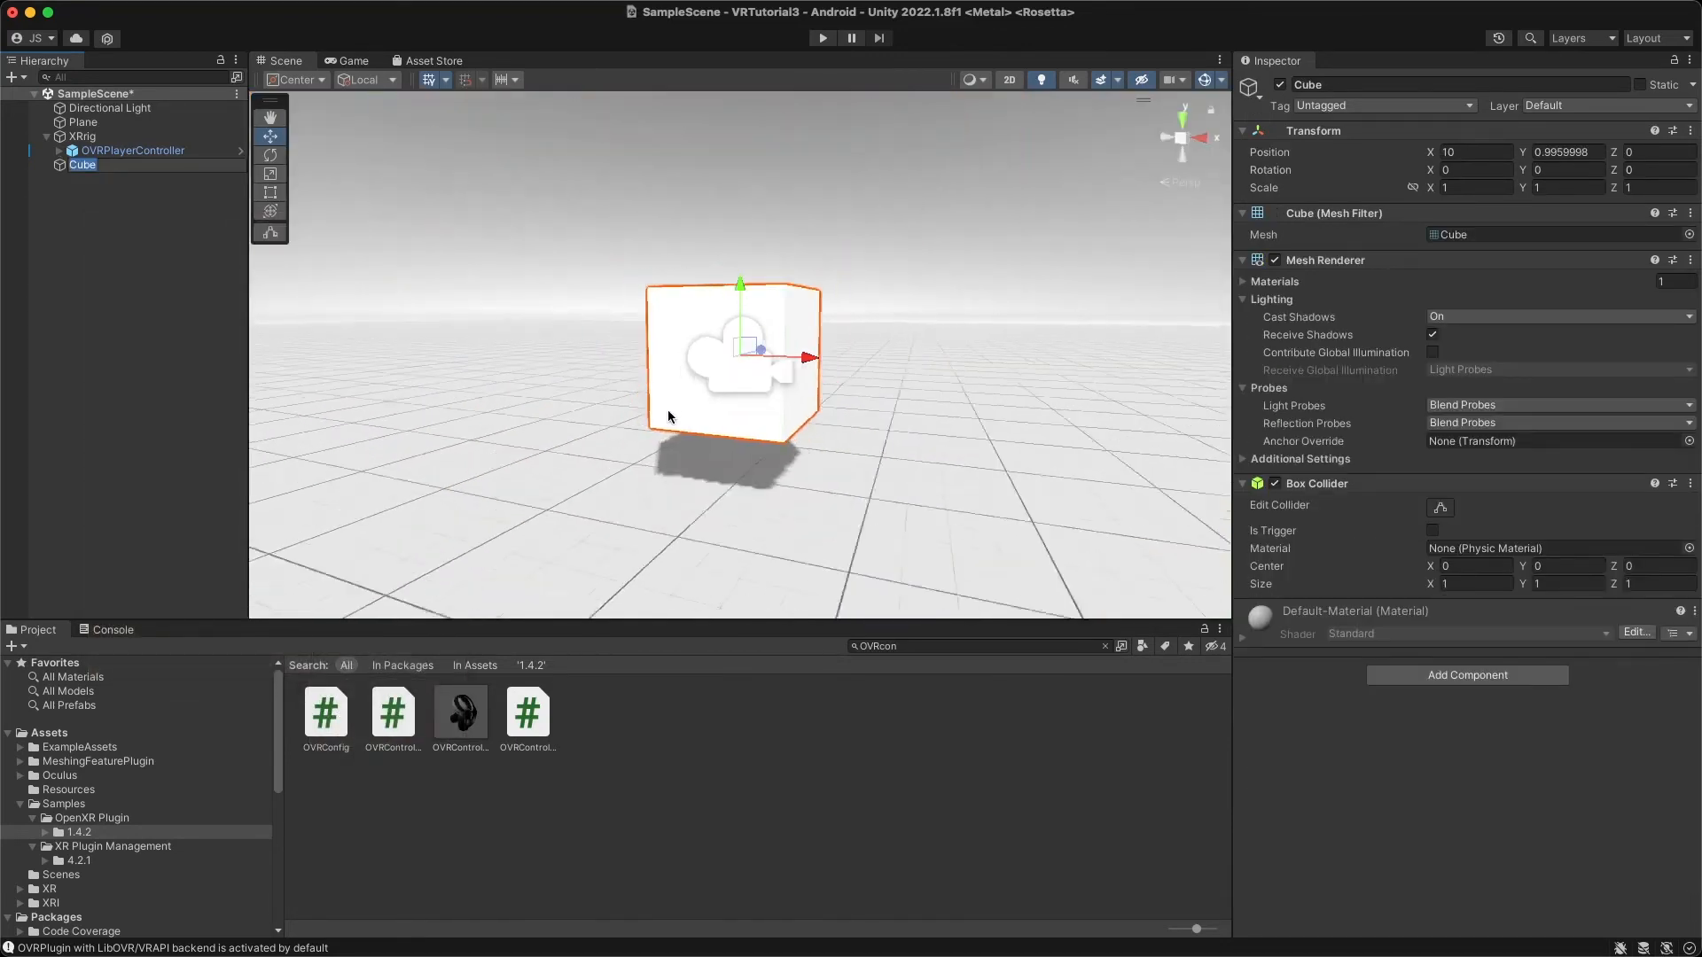
Move the cube along the X axis to about X 13.65, checking its visibility in the Game view.
drag(802, 357, 1048, 366)
mouse_move(430, 6)
click(352, 62)
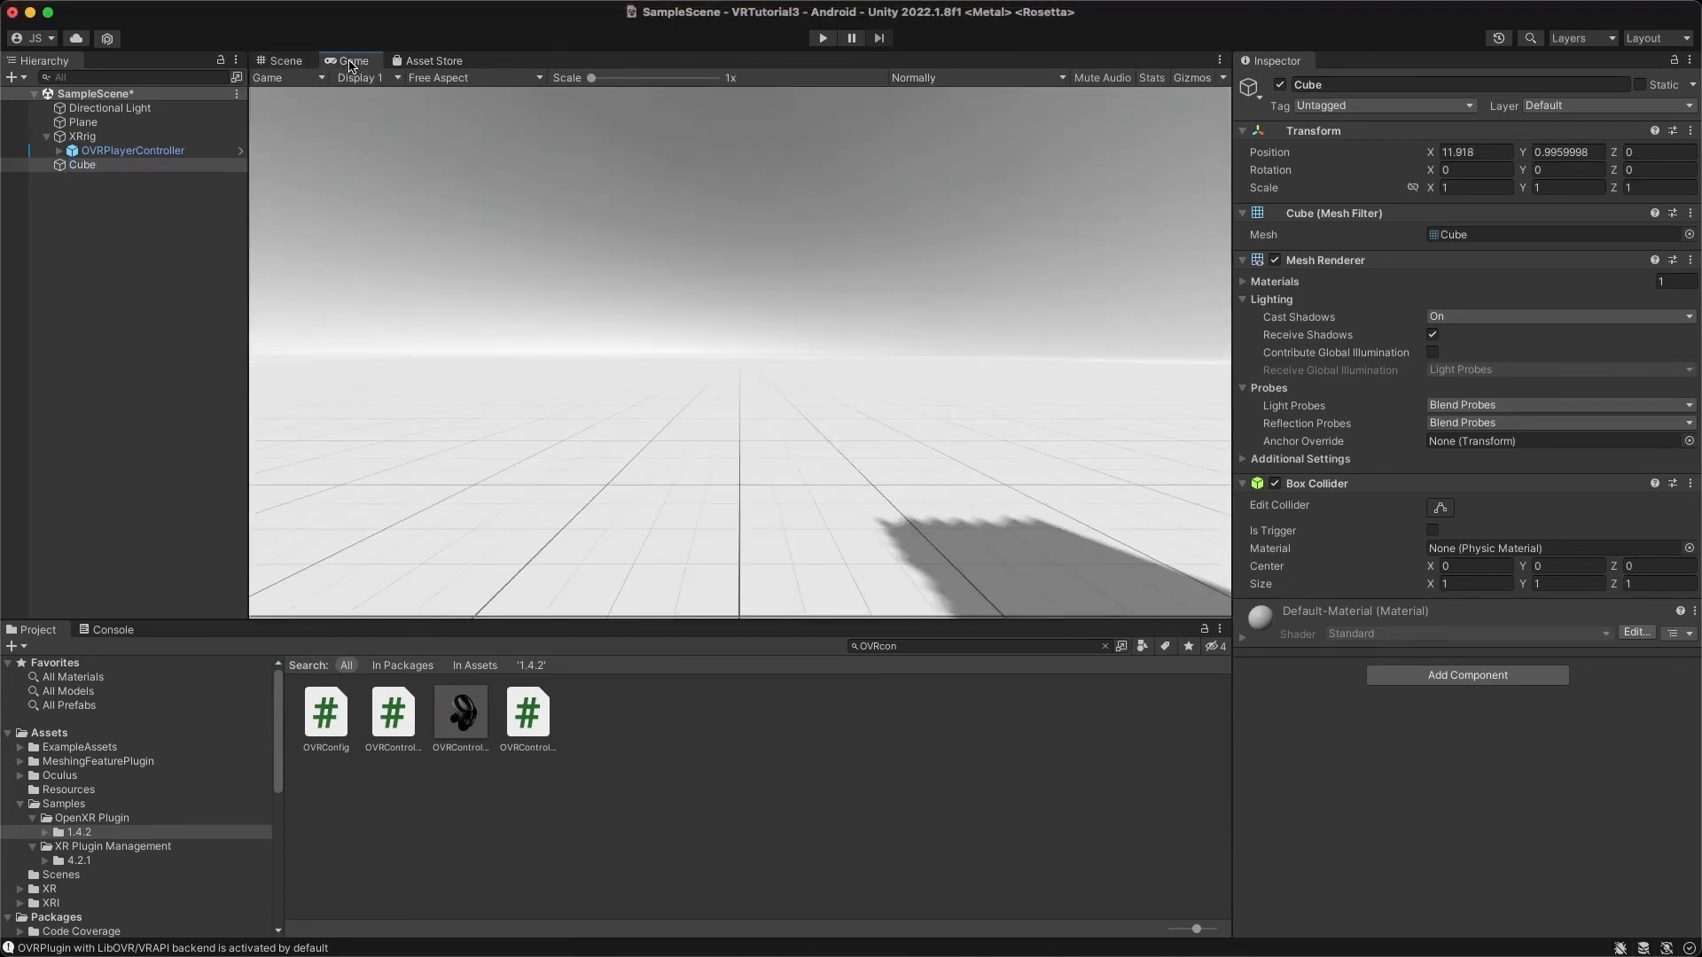
click(281, 61)
scroll(806, 368, down, 5)
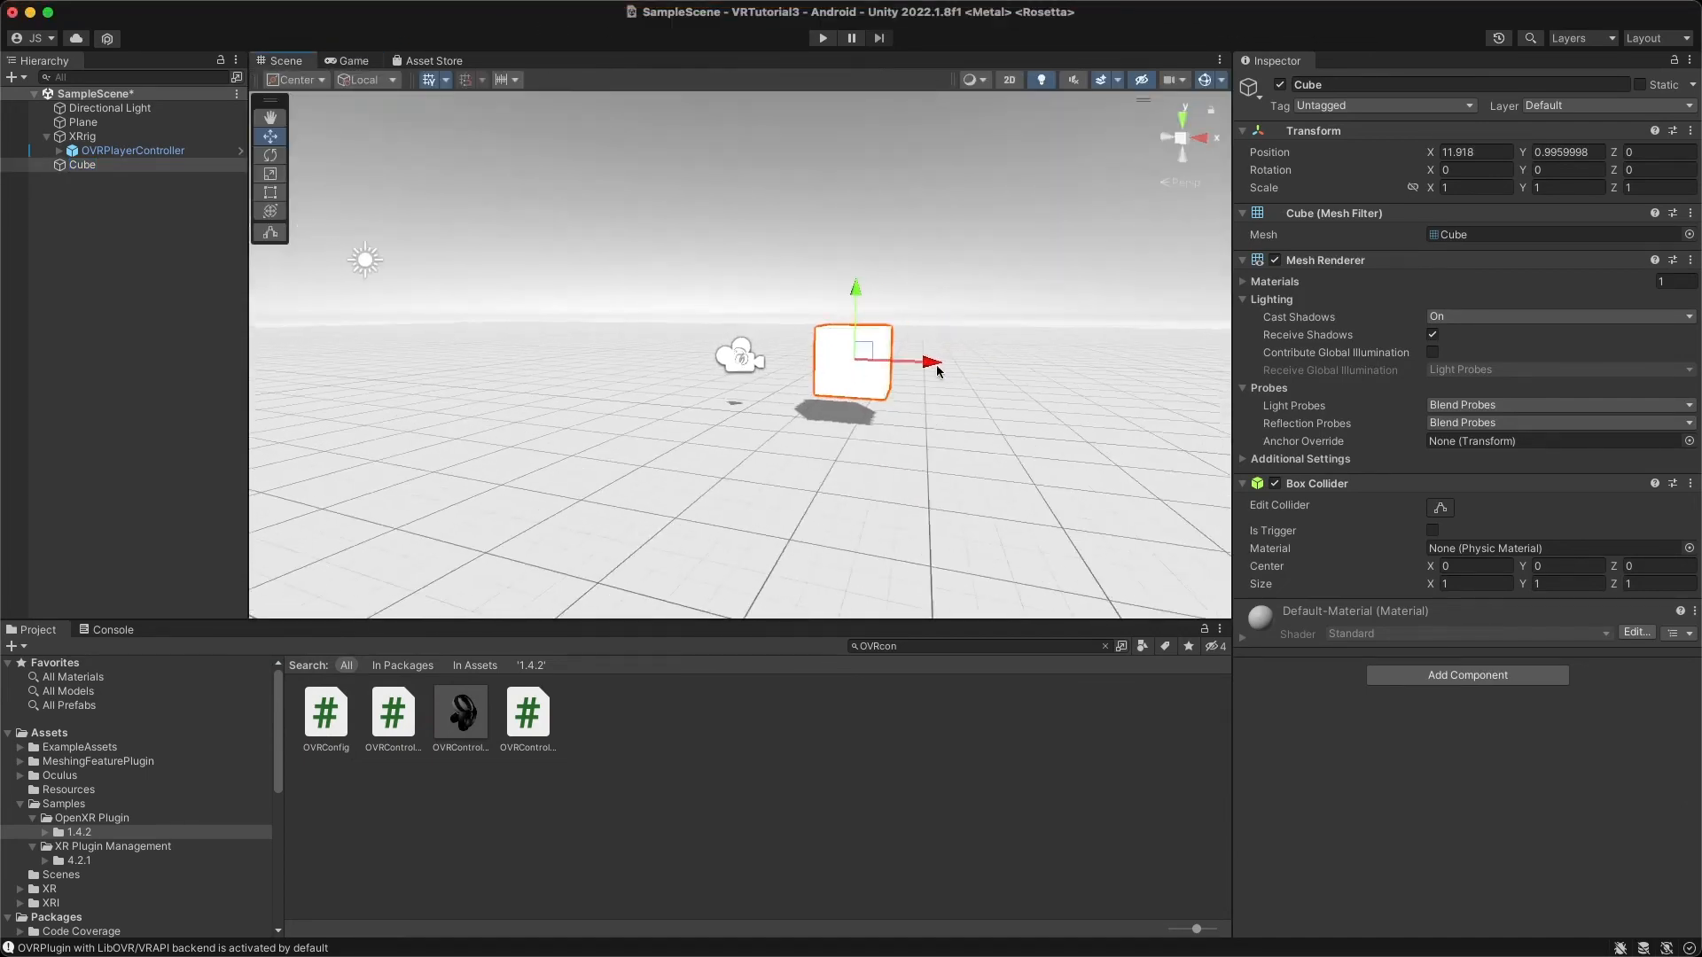
drag(938, 370, 1059, 395)
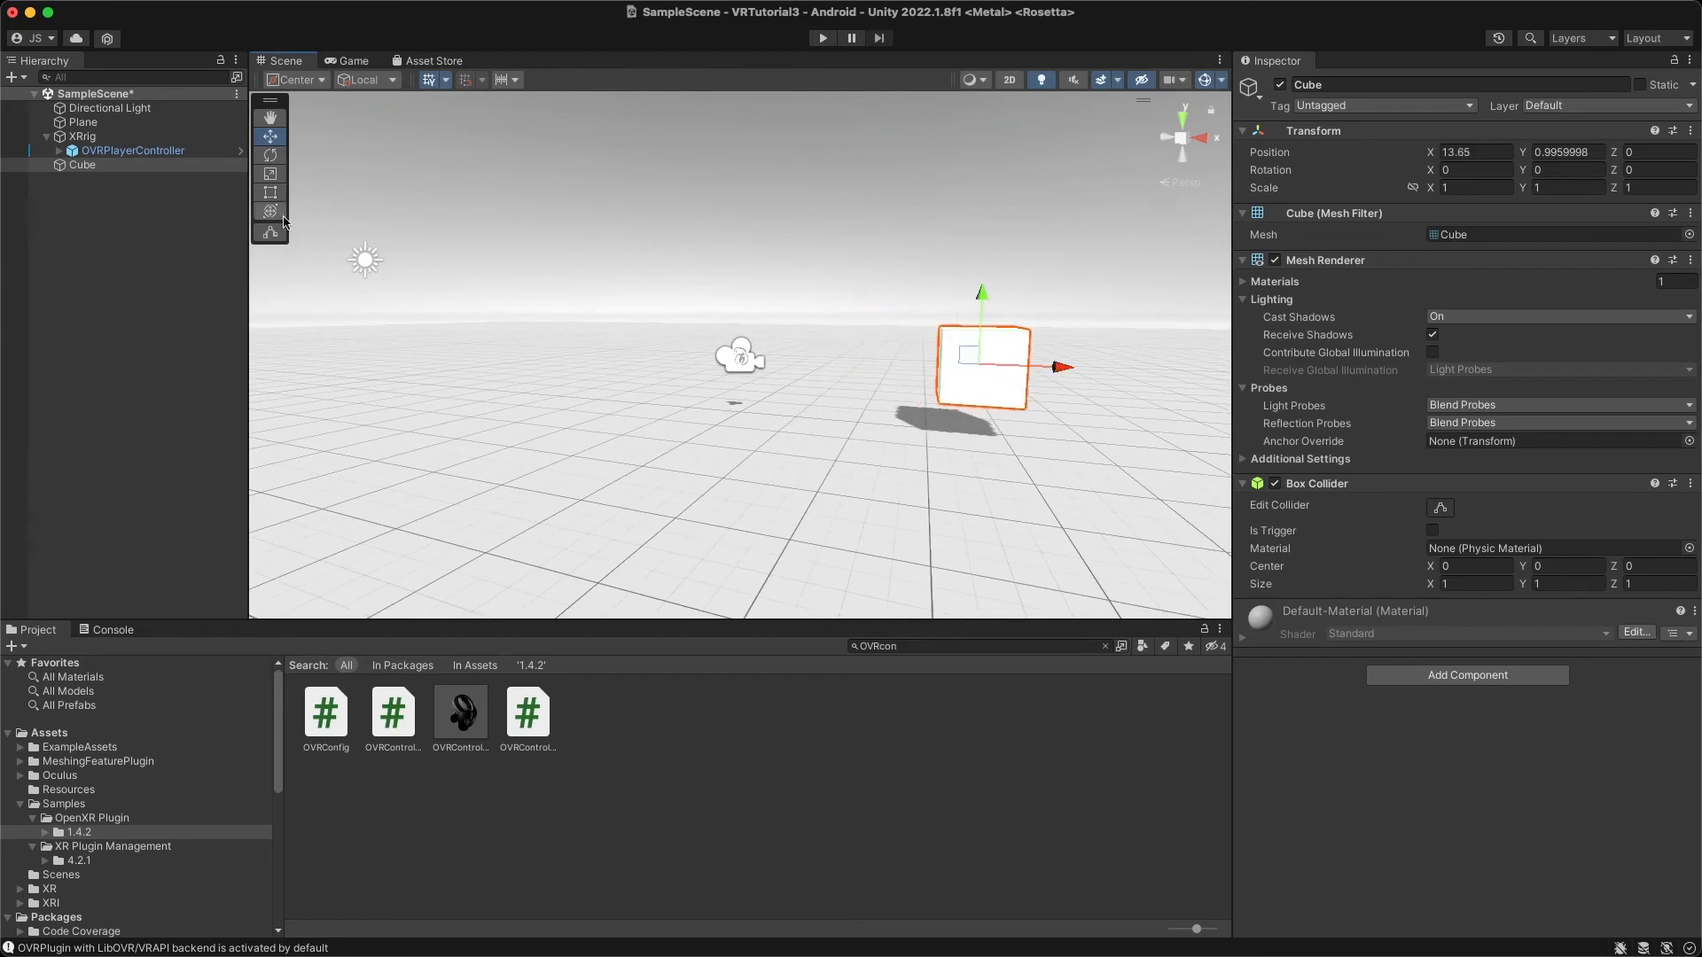
Review XRrig and its OVRPlayerController, ForwardDirection and OVRCameraRig properties, and compare the rig's placement with the cube in the Scene and Game views.
click(87, 137)
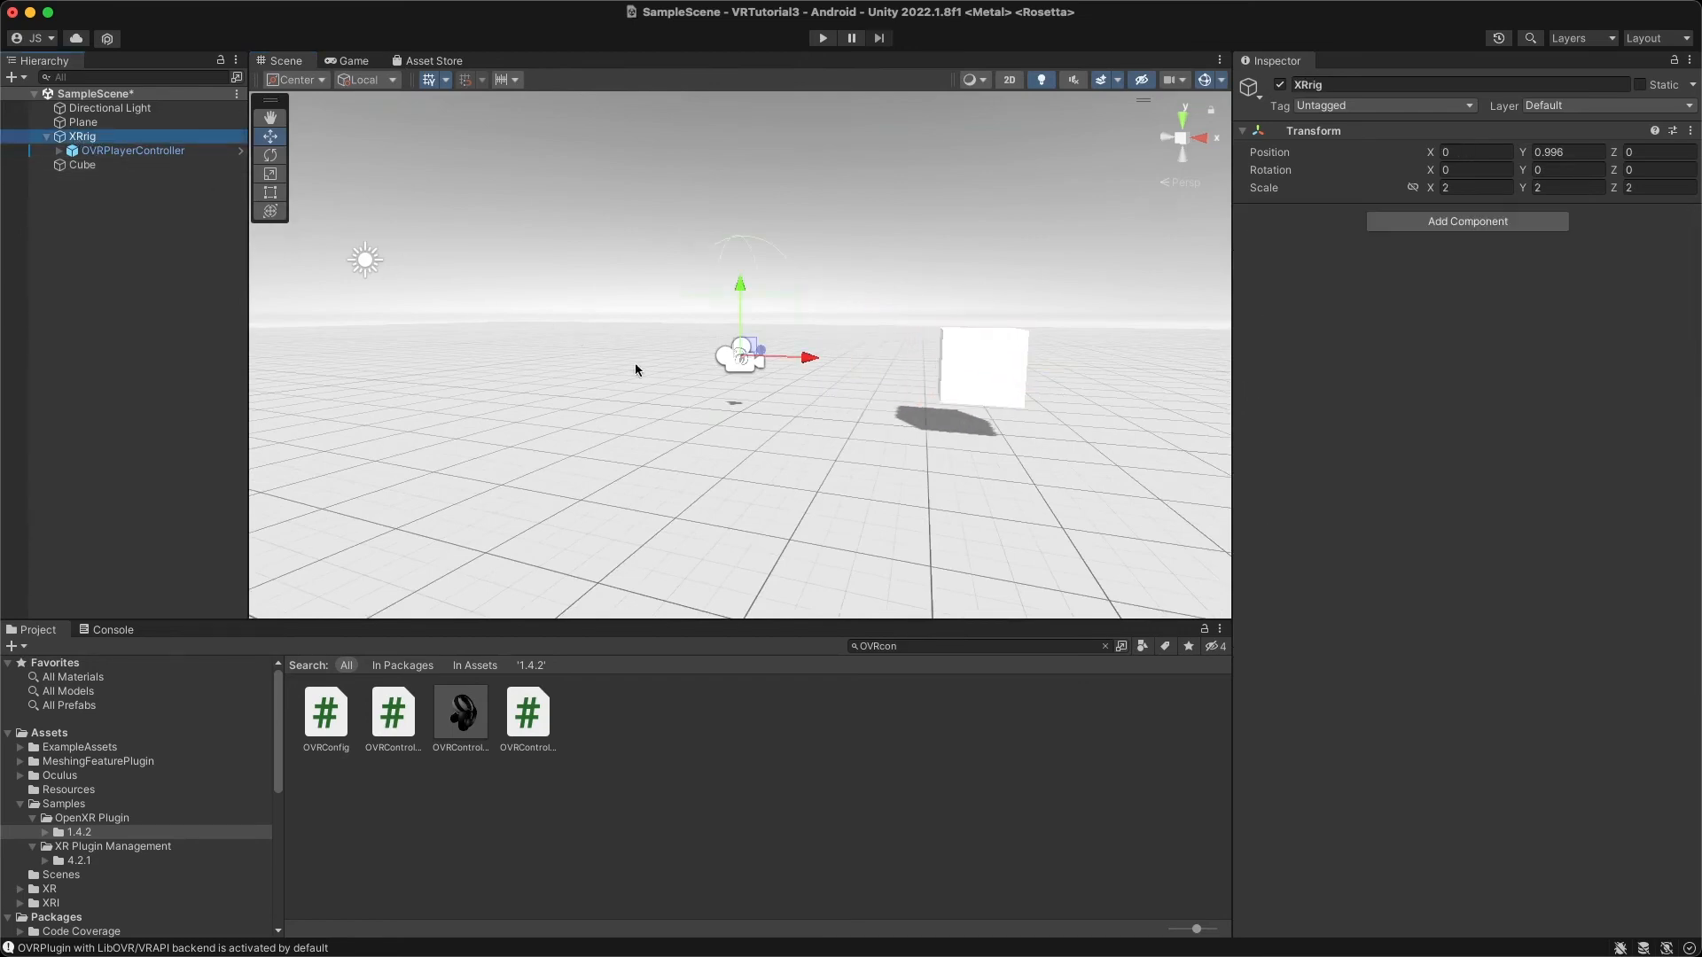
alt+drag(634, 368, 1046, 390)
click(137, 152)
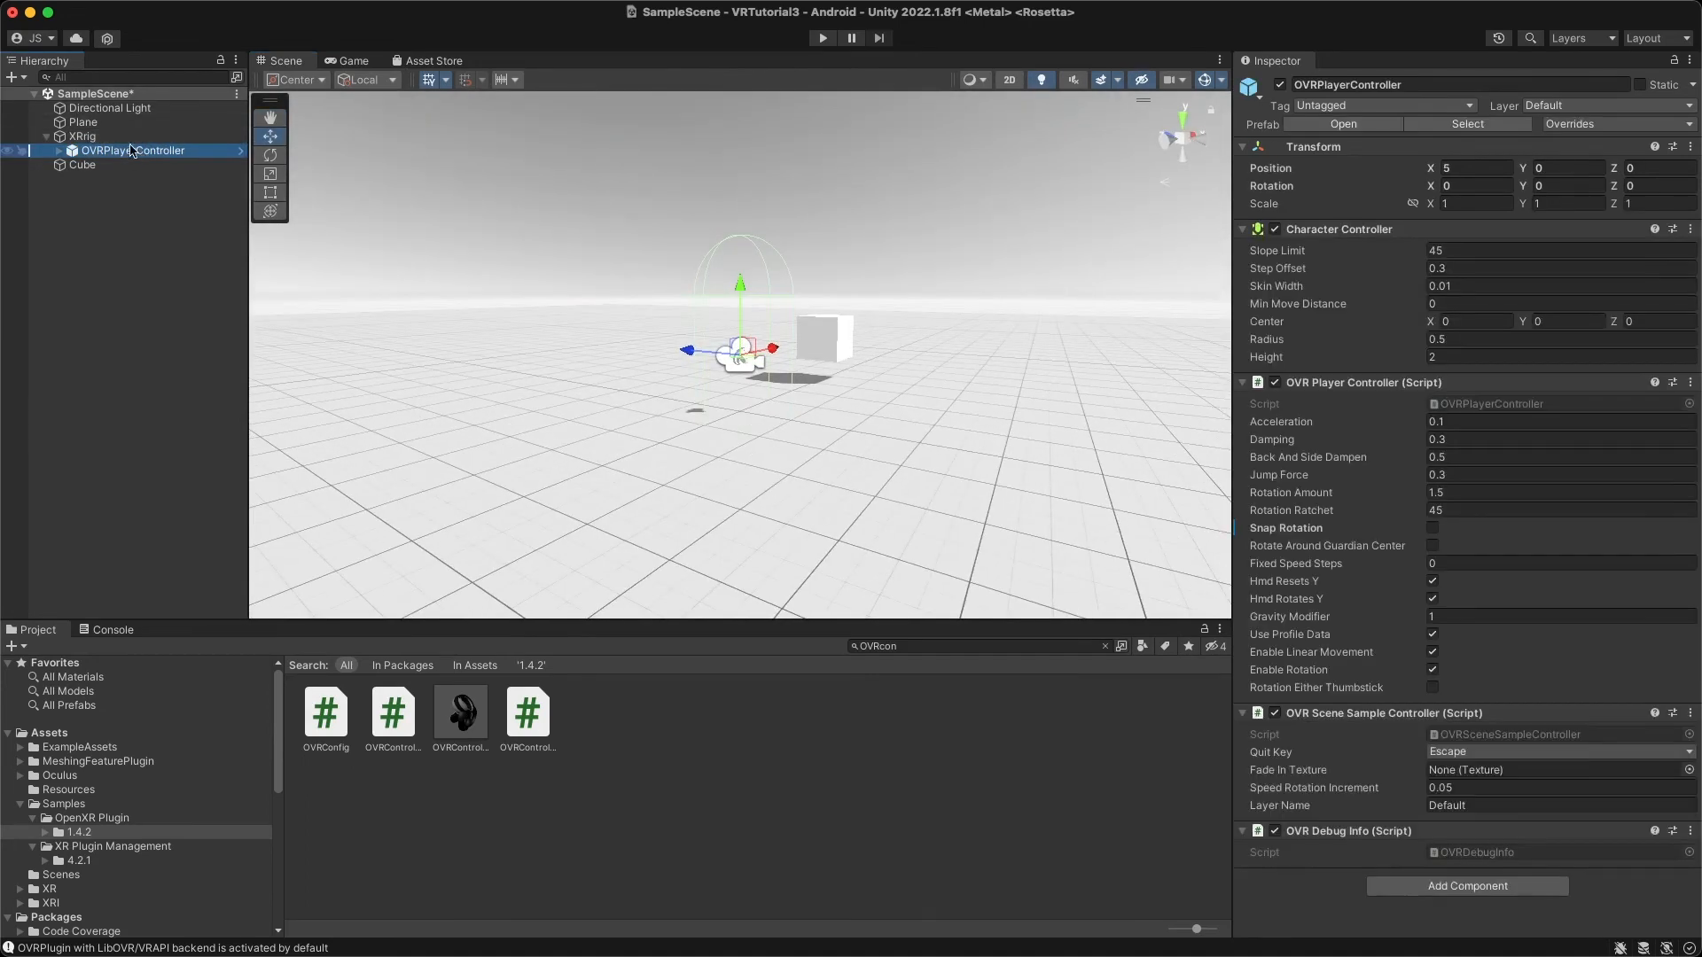
click(59, 151)
click(120, 165)
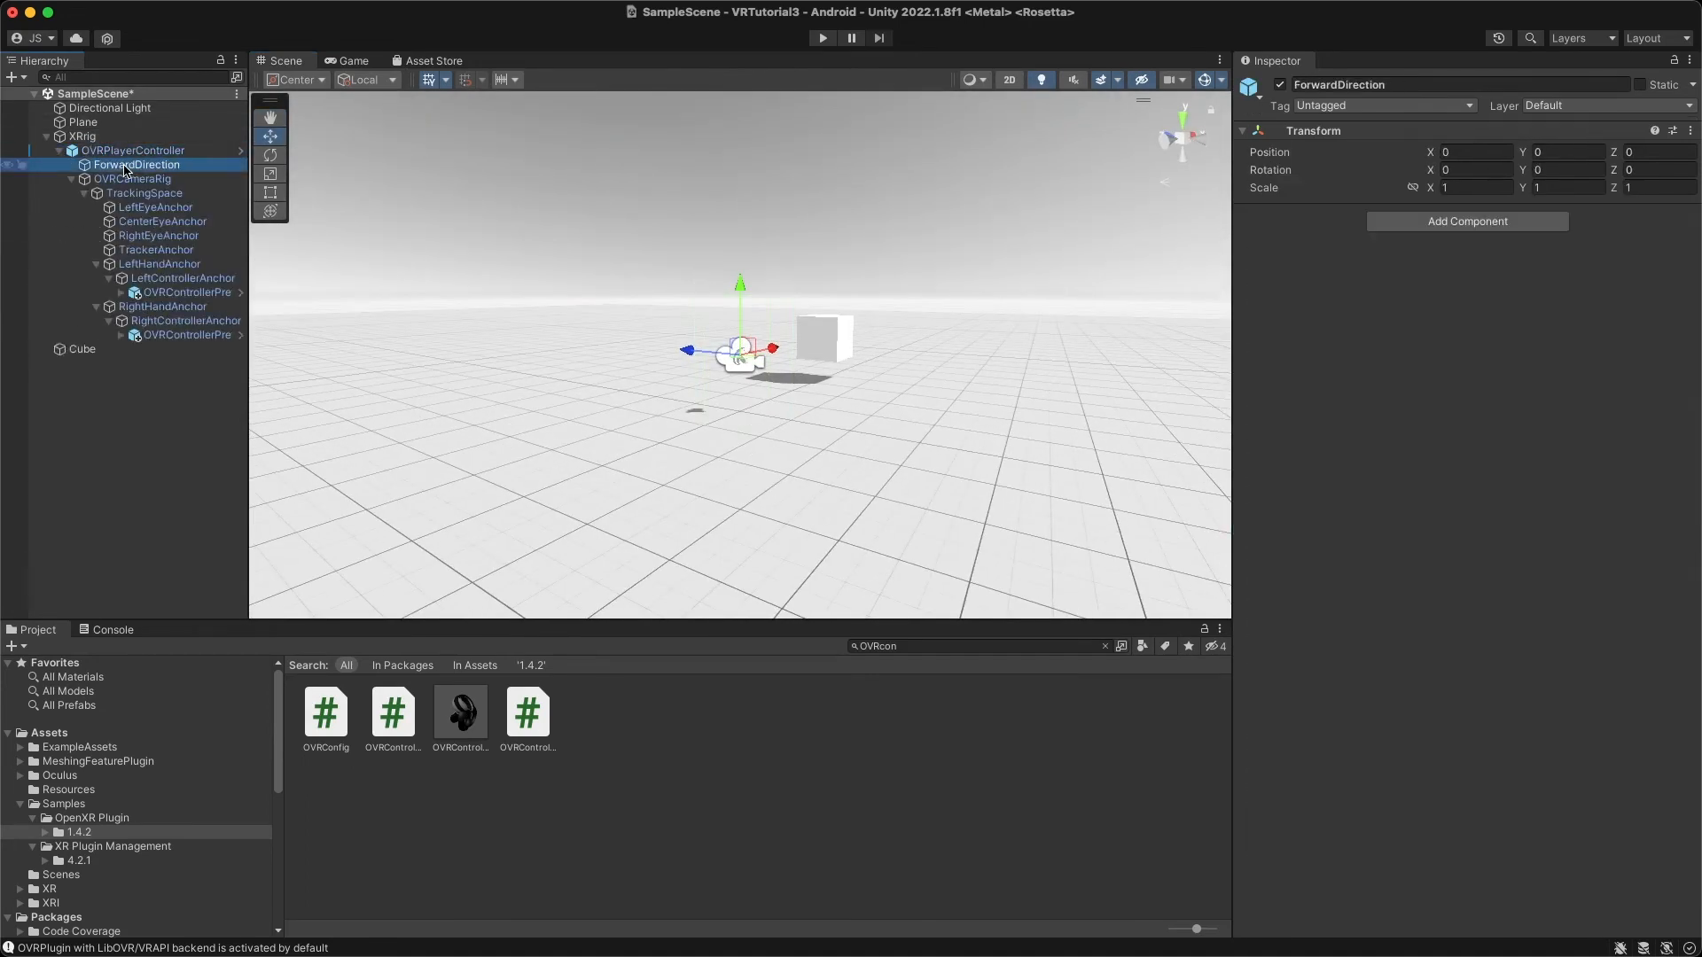
click(124, 180)
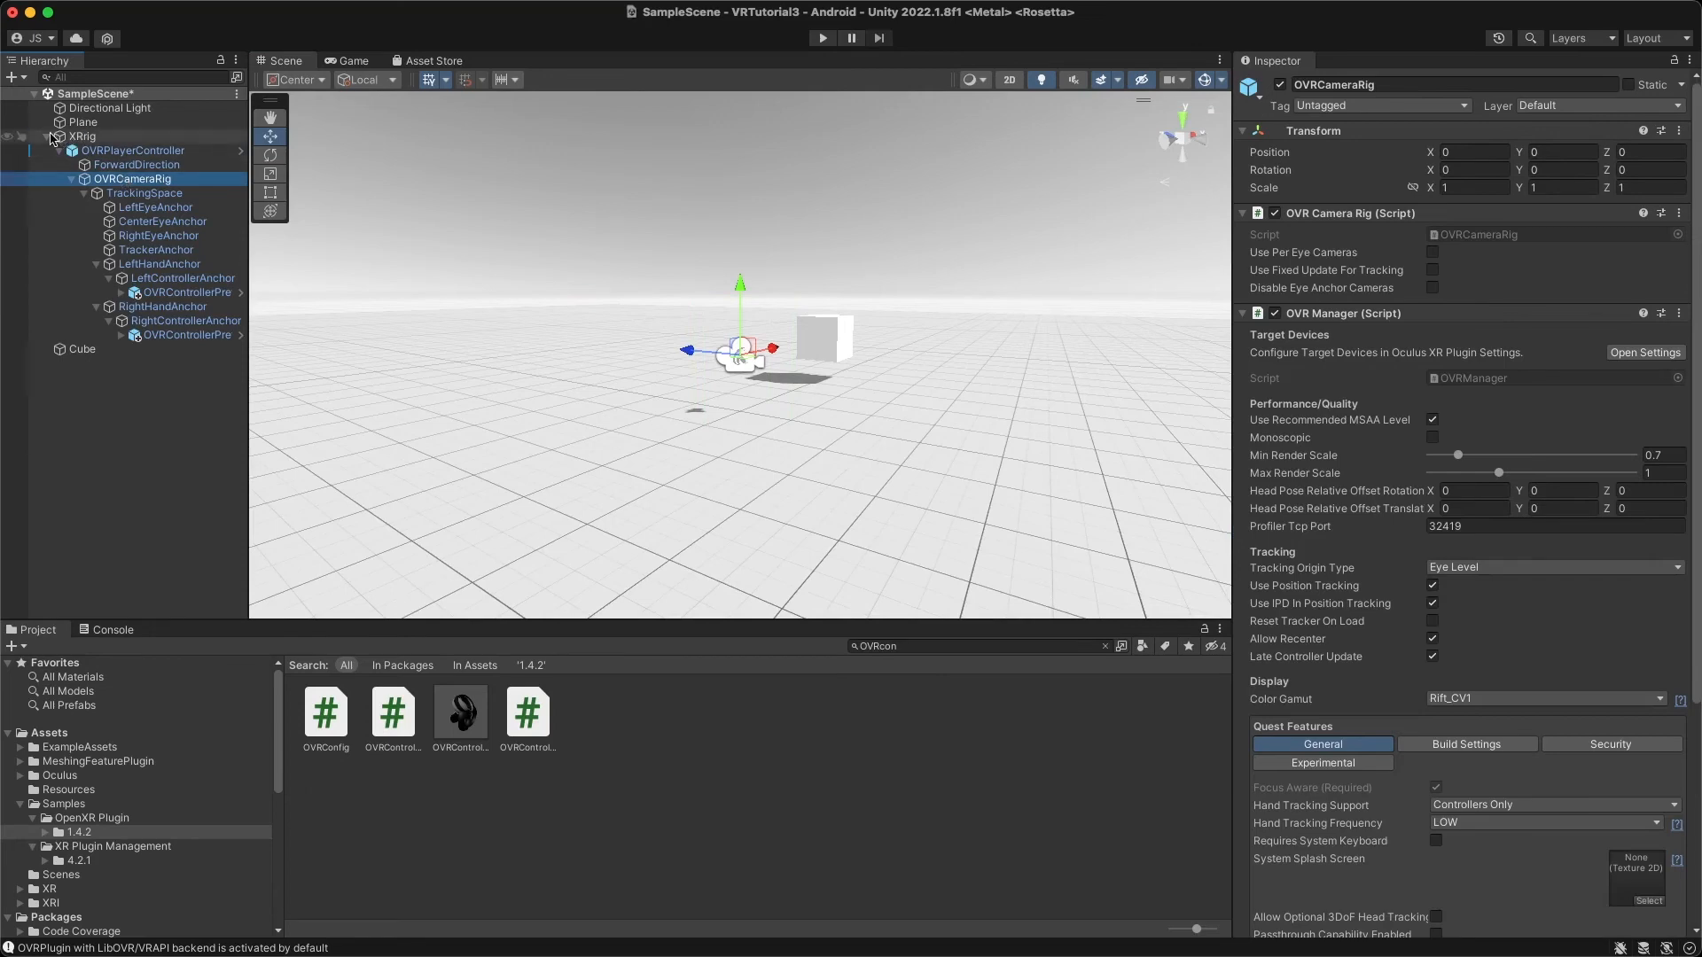
click(50, 137)
click(80, 136)
alt+drag(580, 259, 866, 467)
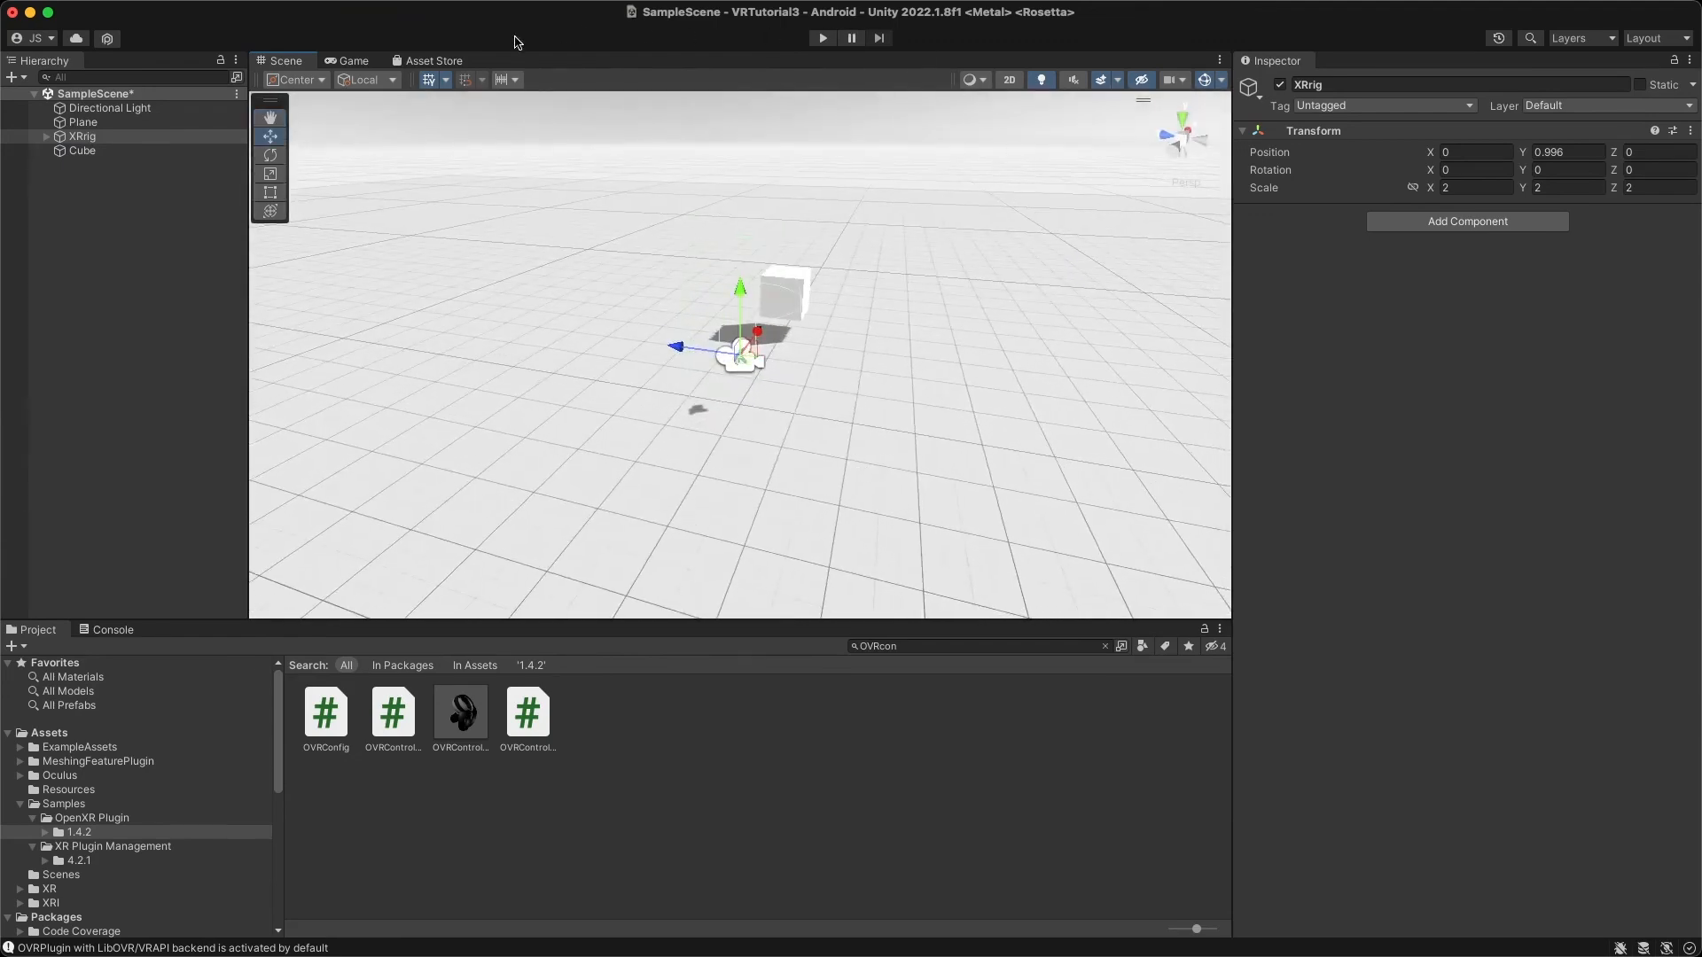
click(355, 61)
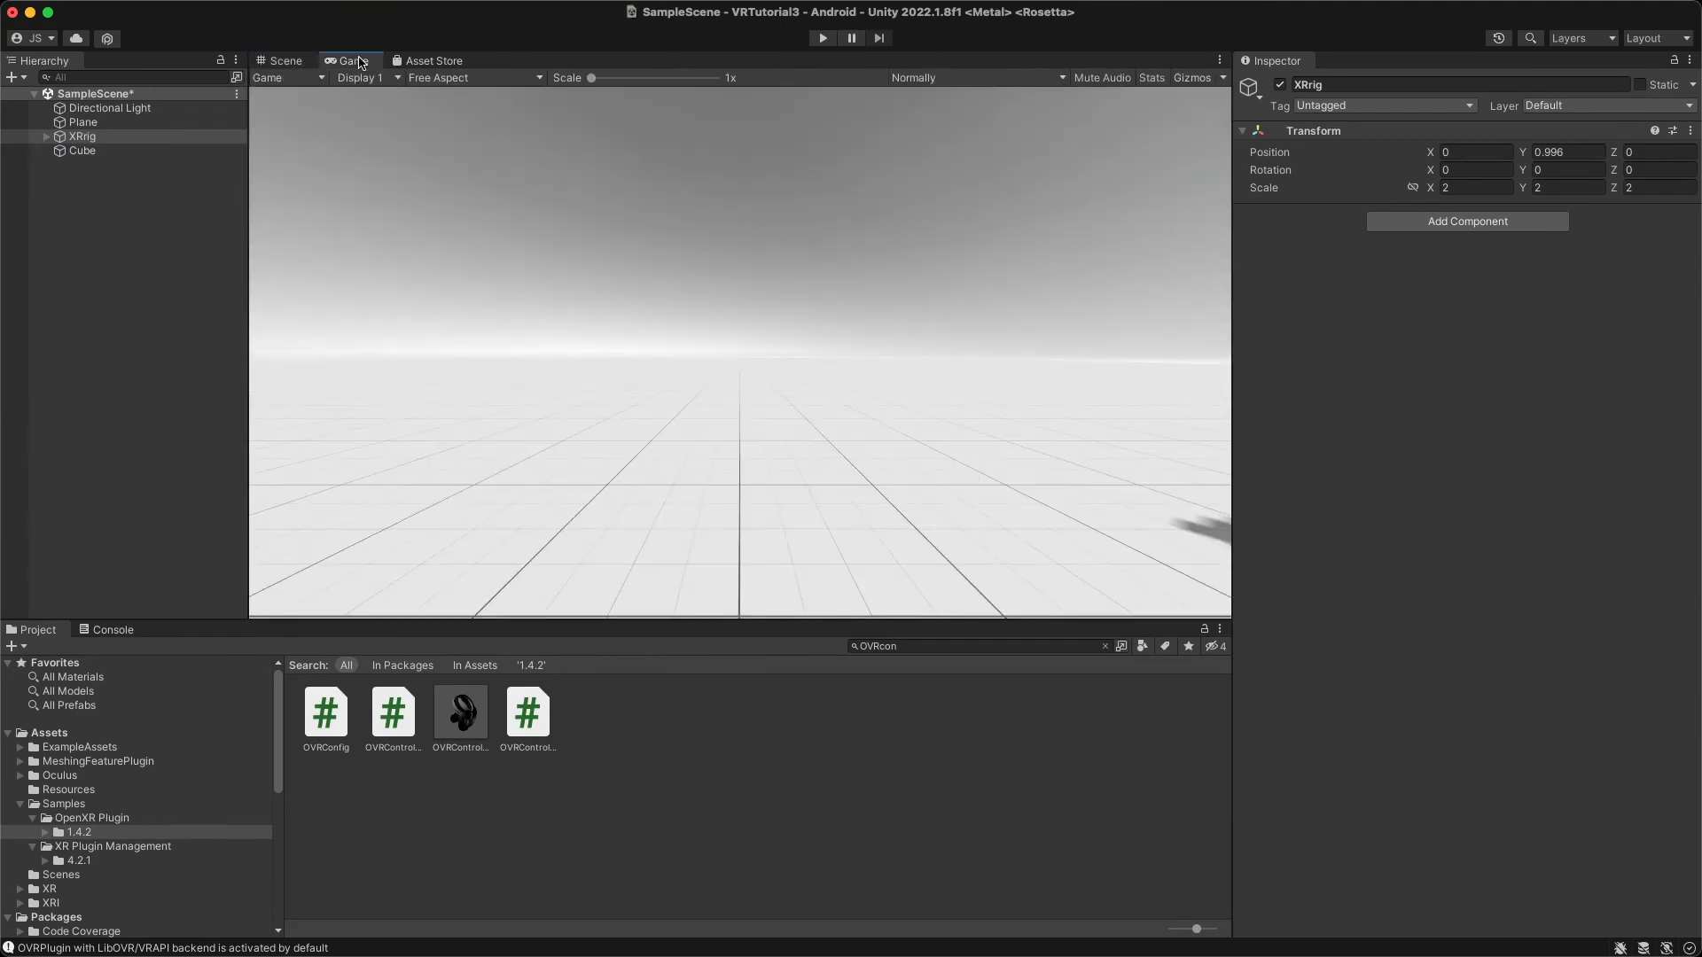
click(285, 64)
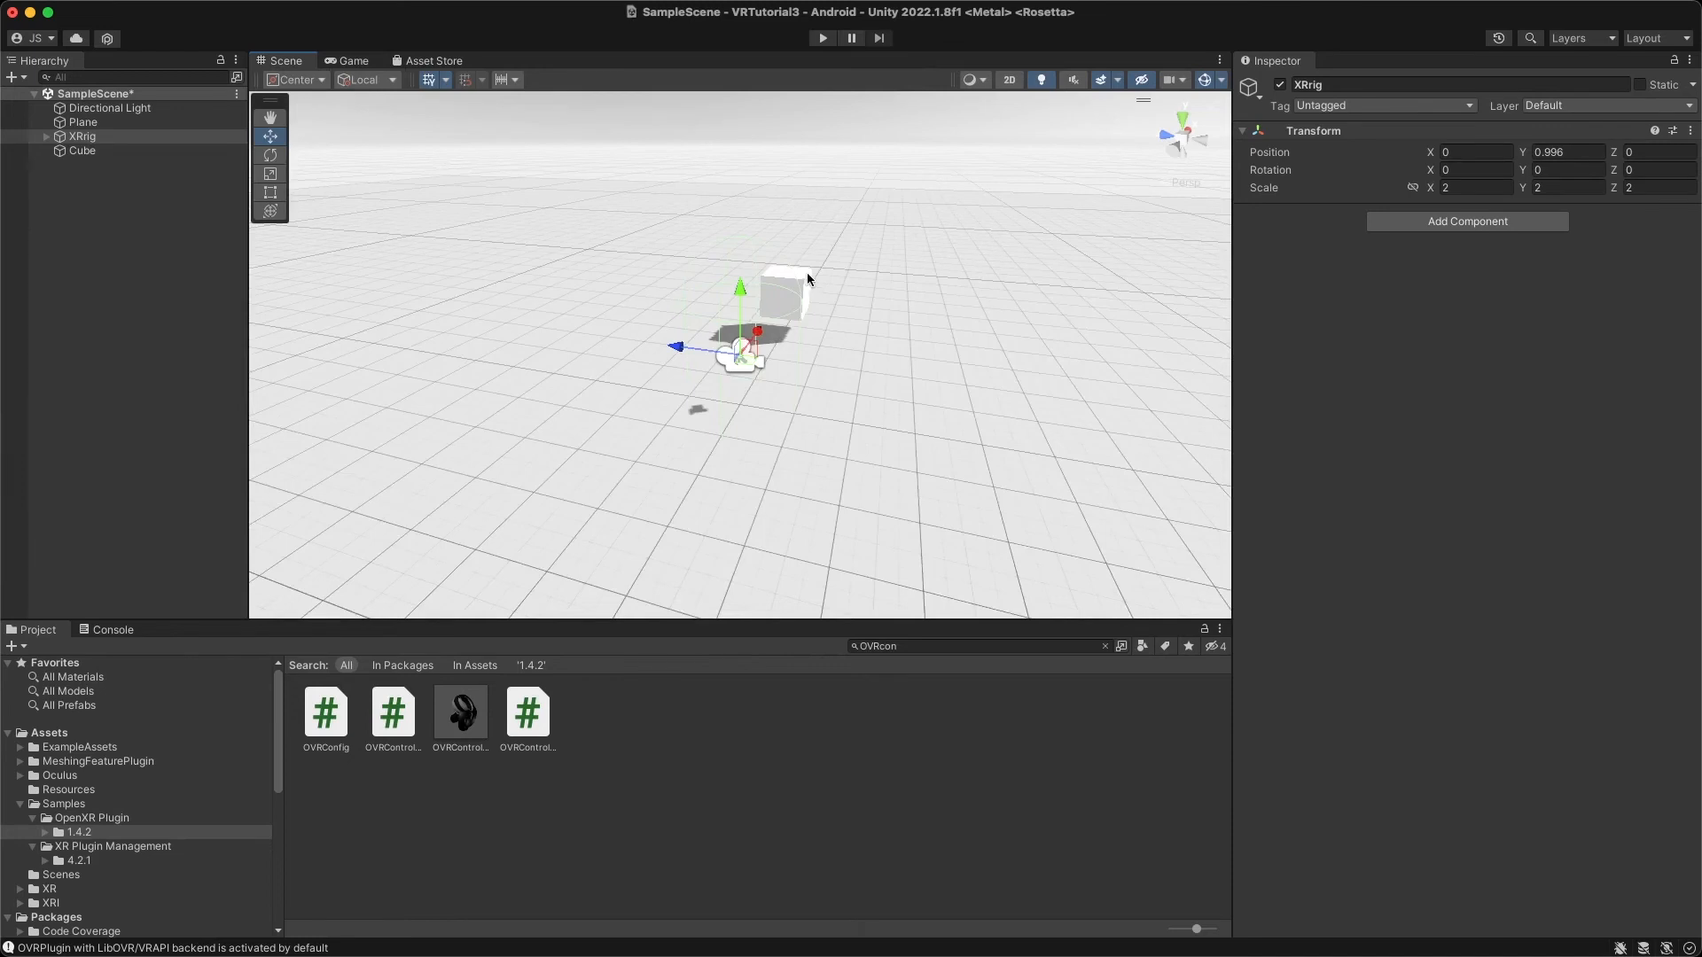
Move the cube to about X 7.45 and Z 2.84, checking the camera's view in the Game view.
click(807, 273)
drag(705, 284, 621, 434)
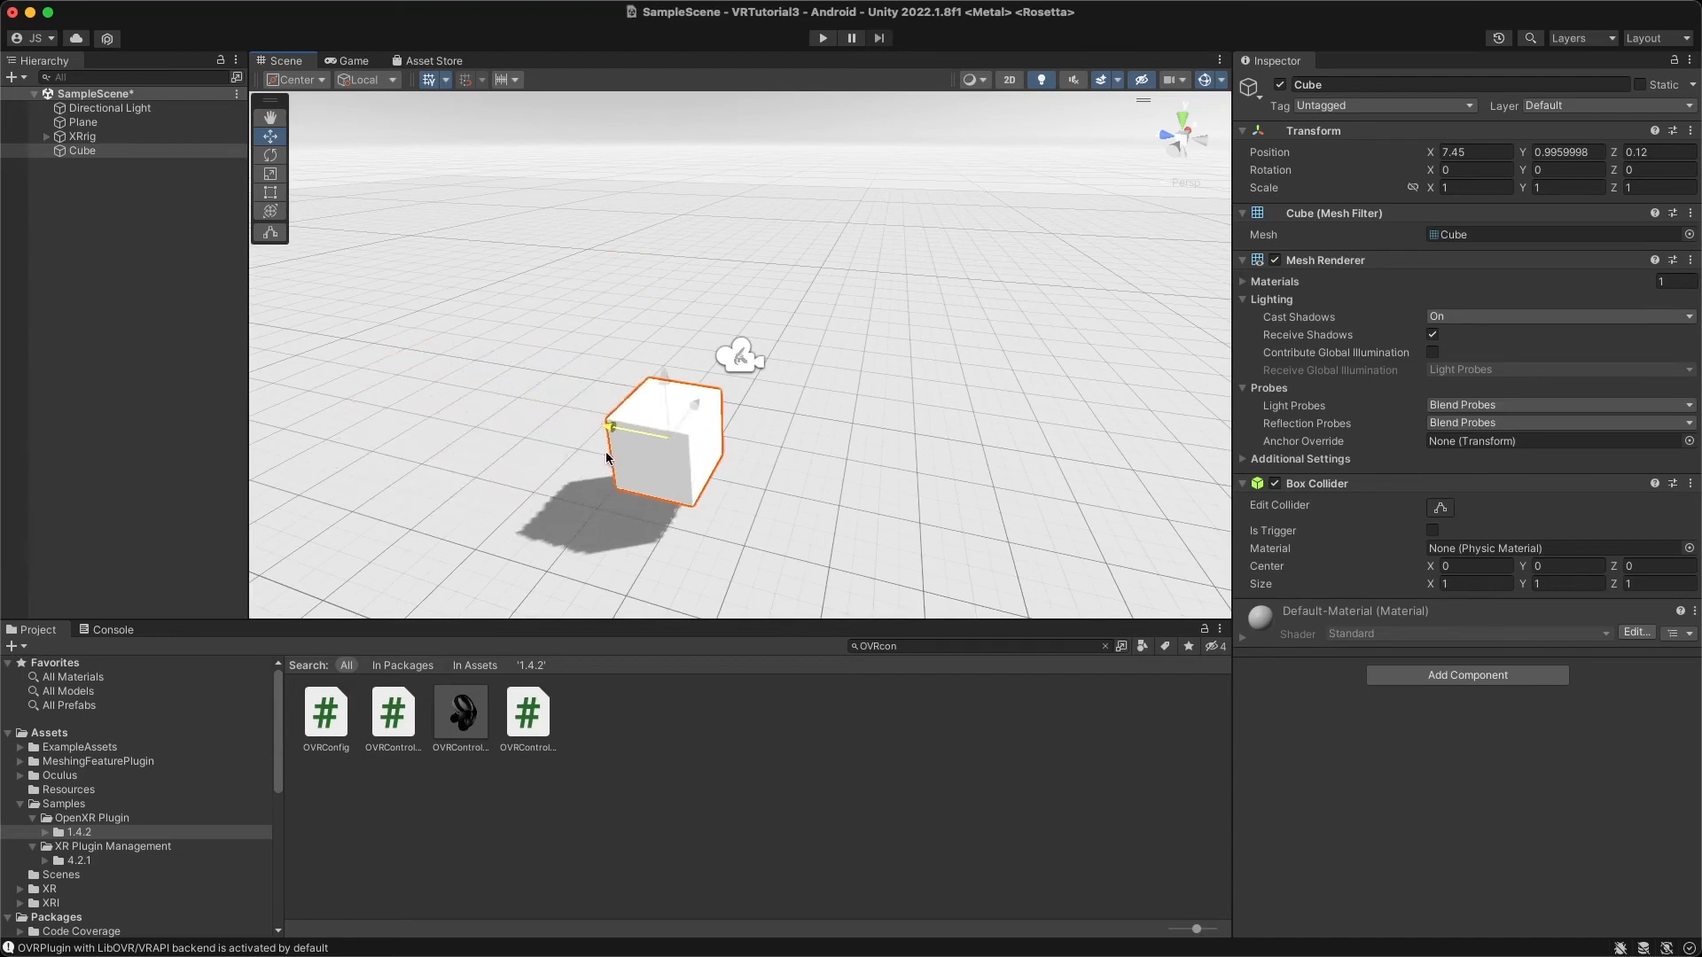
click(347, 60)
click(287, 60)
drag(625, 434, 438, 385)
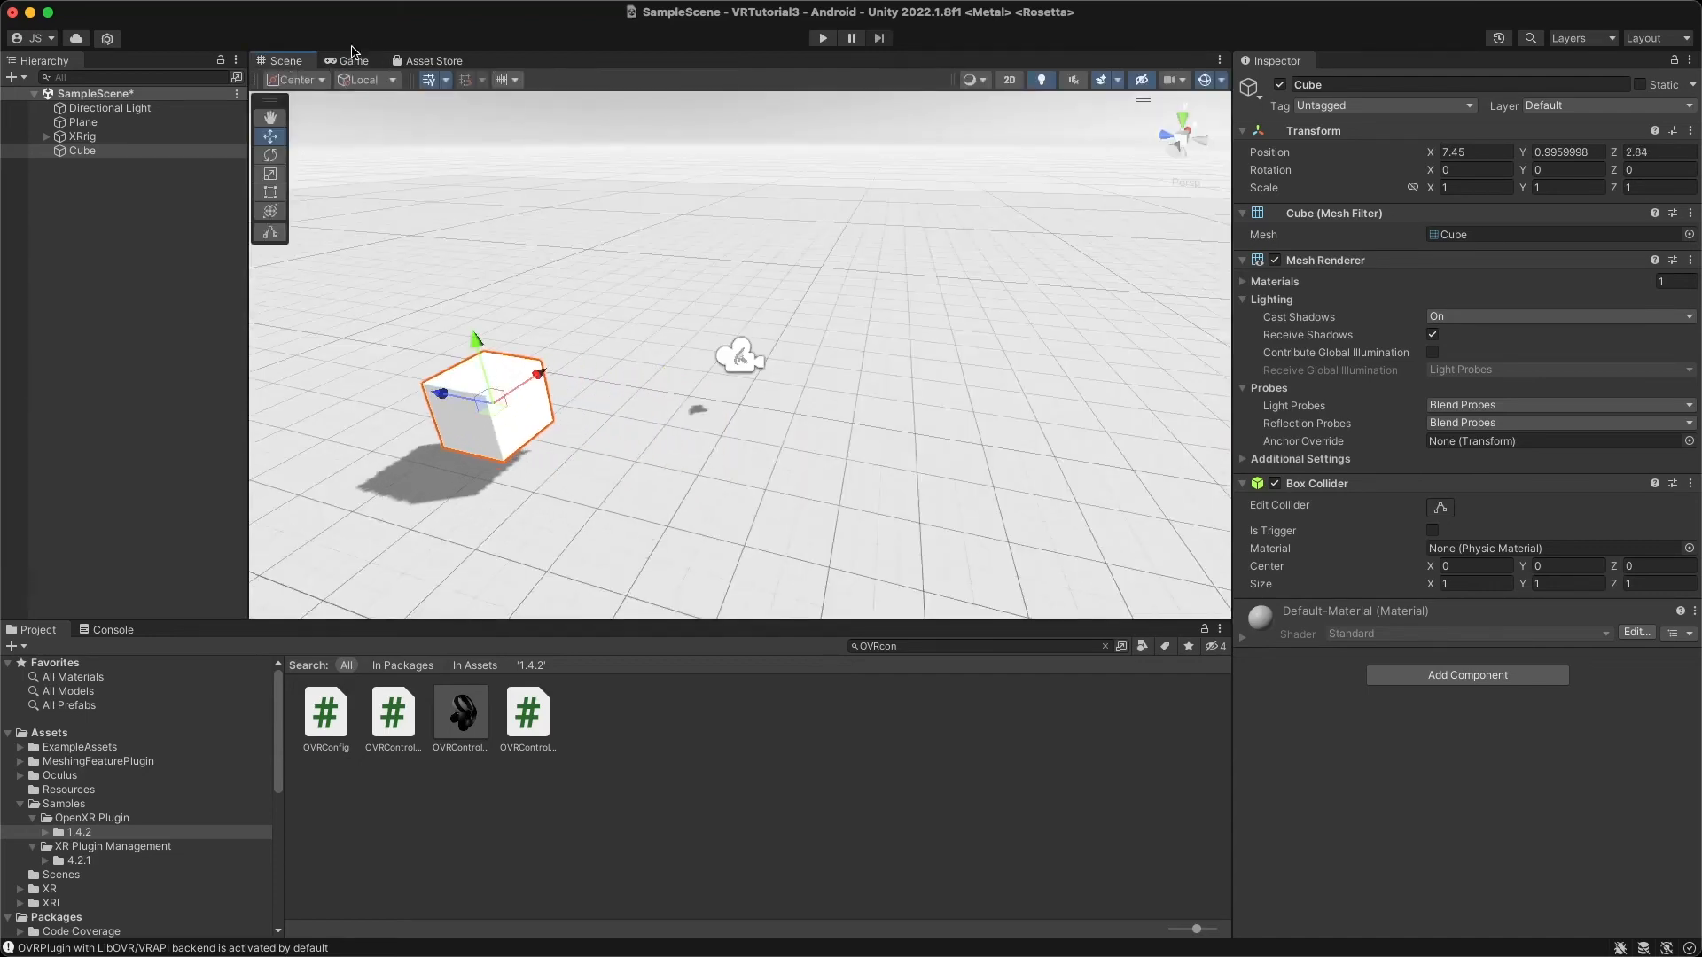
click(356, 60)
click(268, 59)
Set the cube's Y and X positions to 0, and undo the X change.
click(1550, 152)
text(0)
click(1475, 152)
text(0)
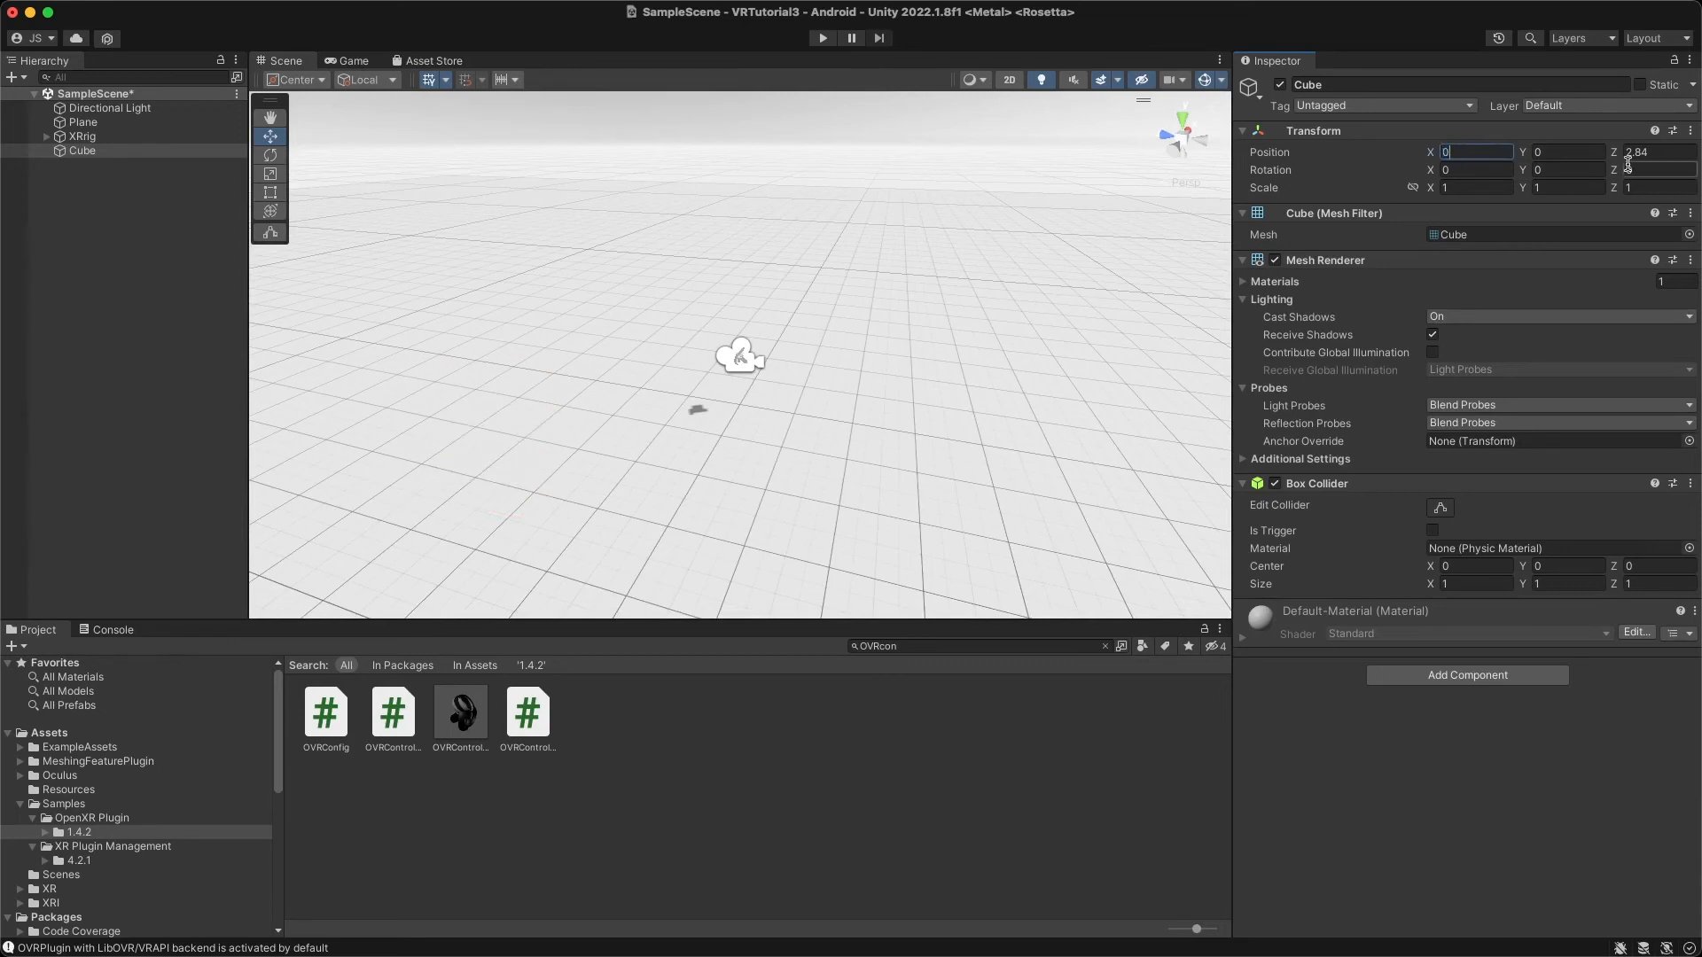
key(super+z)
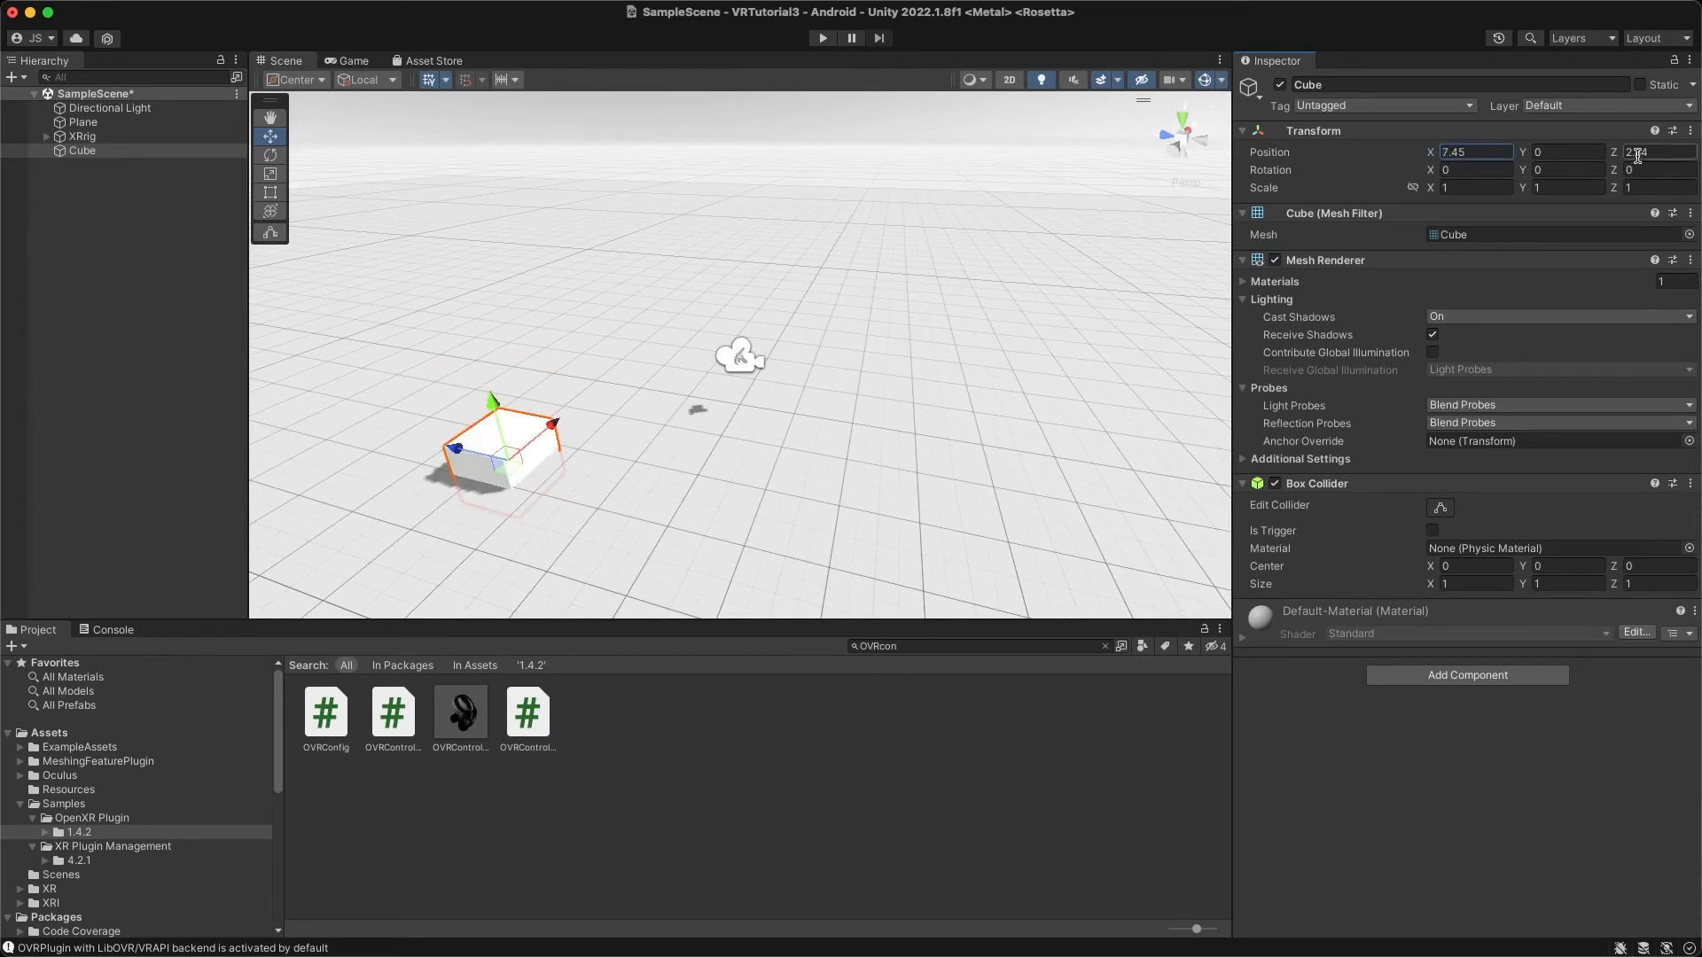
Raise the cube to about Y 0.47 above the plane and check it in the Game view.
drag(493, 400, 496, 376)
alt+drag(605, 426, 673, 289)
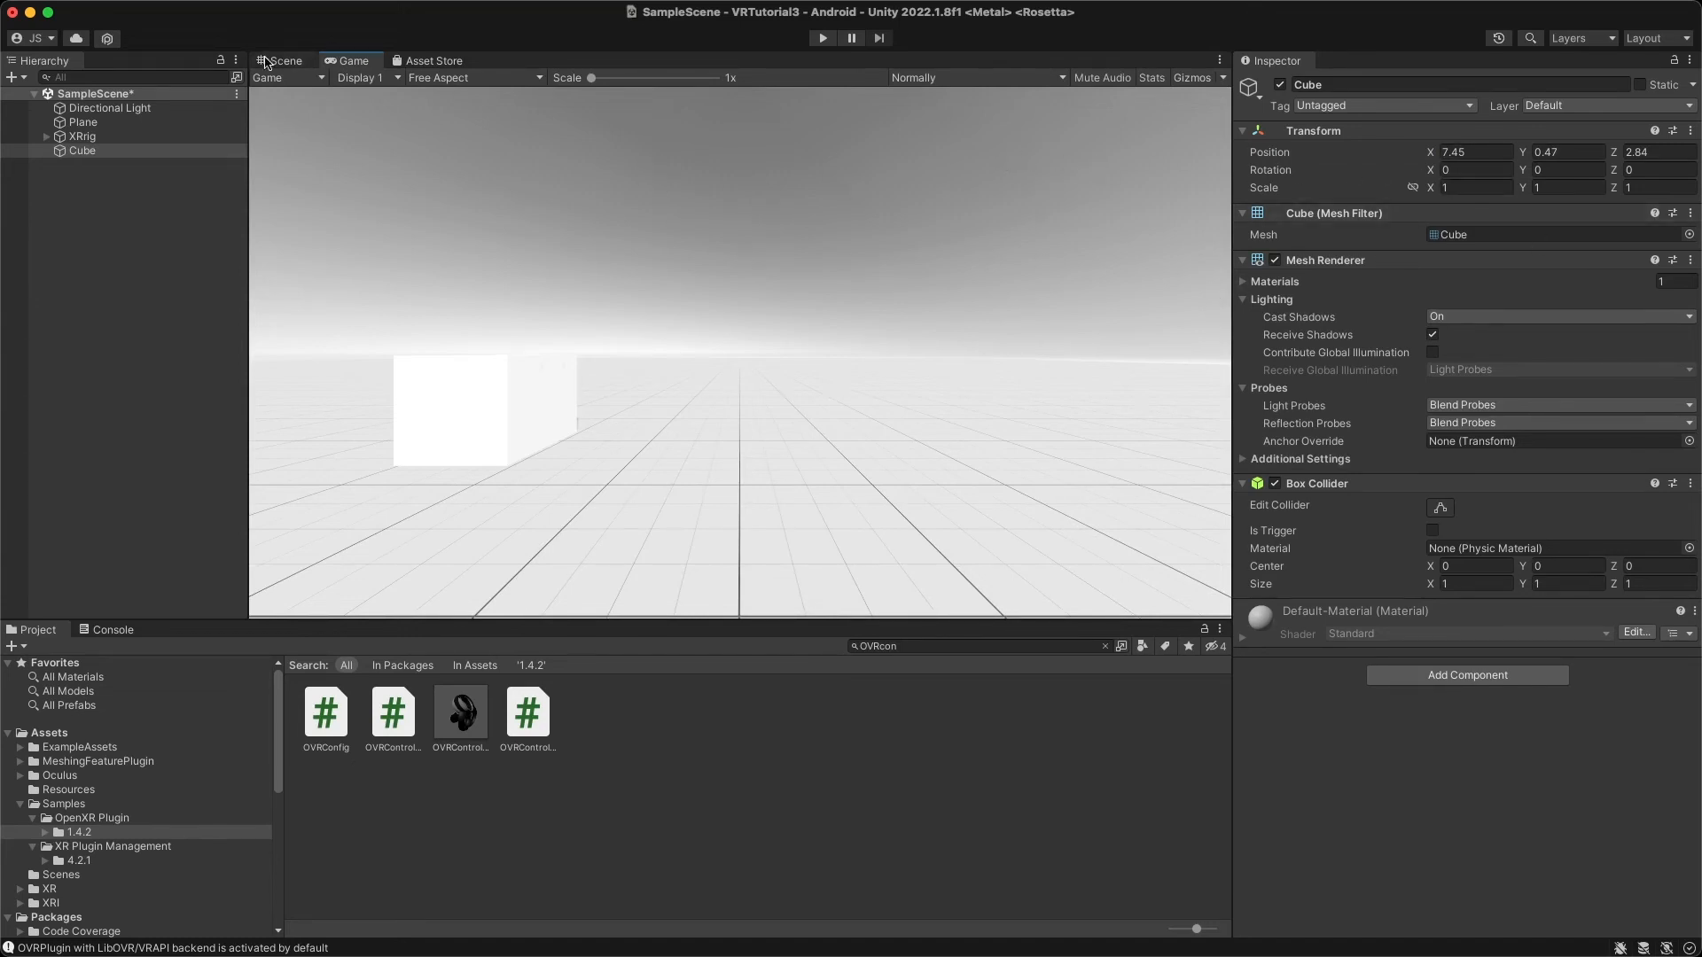
Review the XRrig hierarchy and OVRPlayerController's properties, collapse XRrig, and save the scene.
click(79, 138)
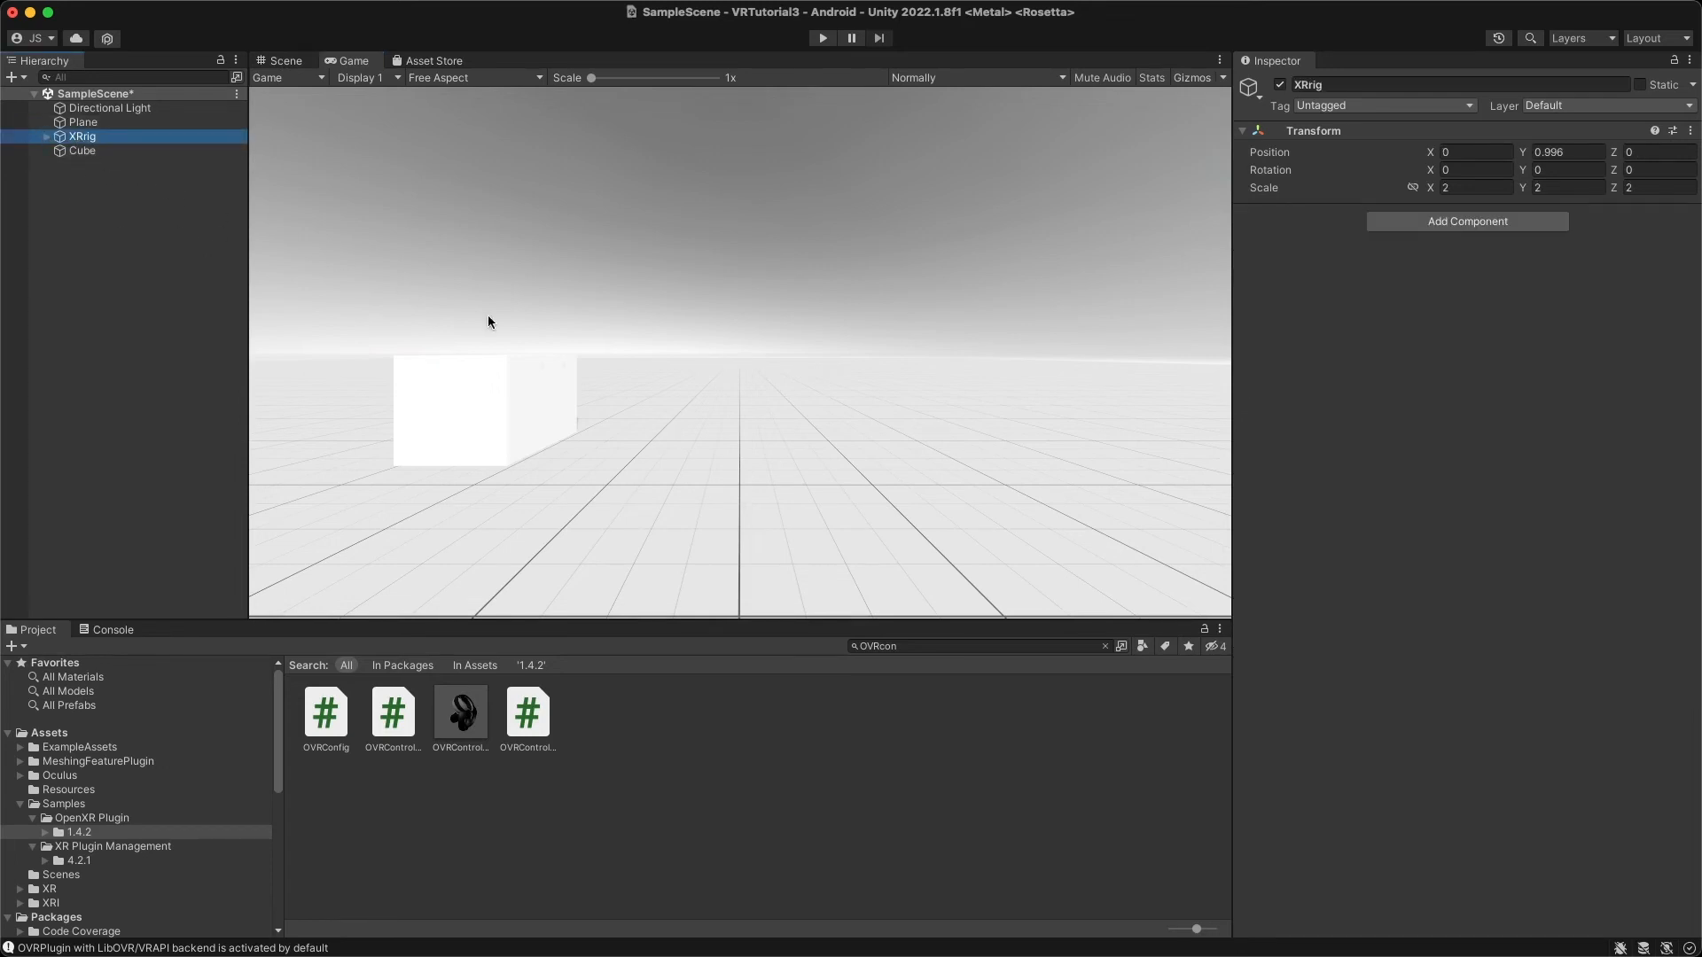
alt+click(46, 138)
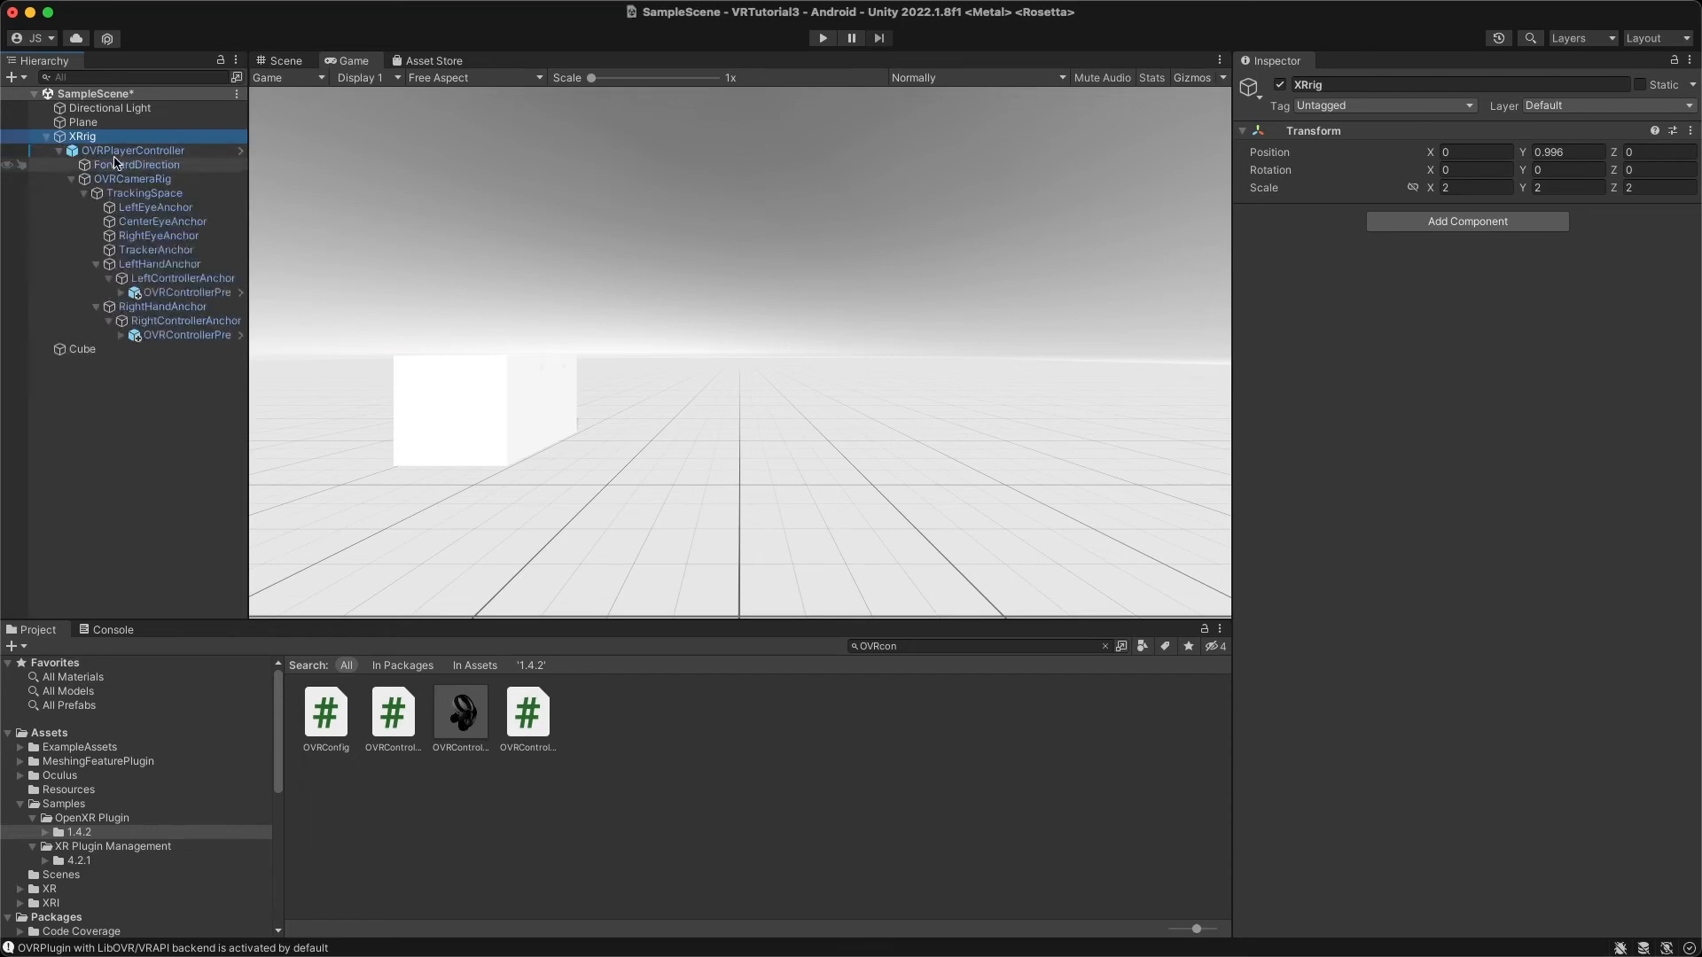
click(115, 152)
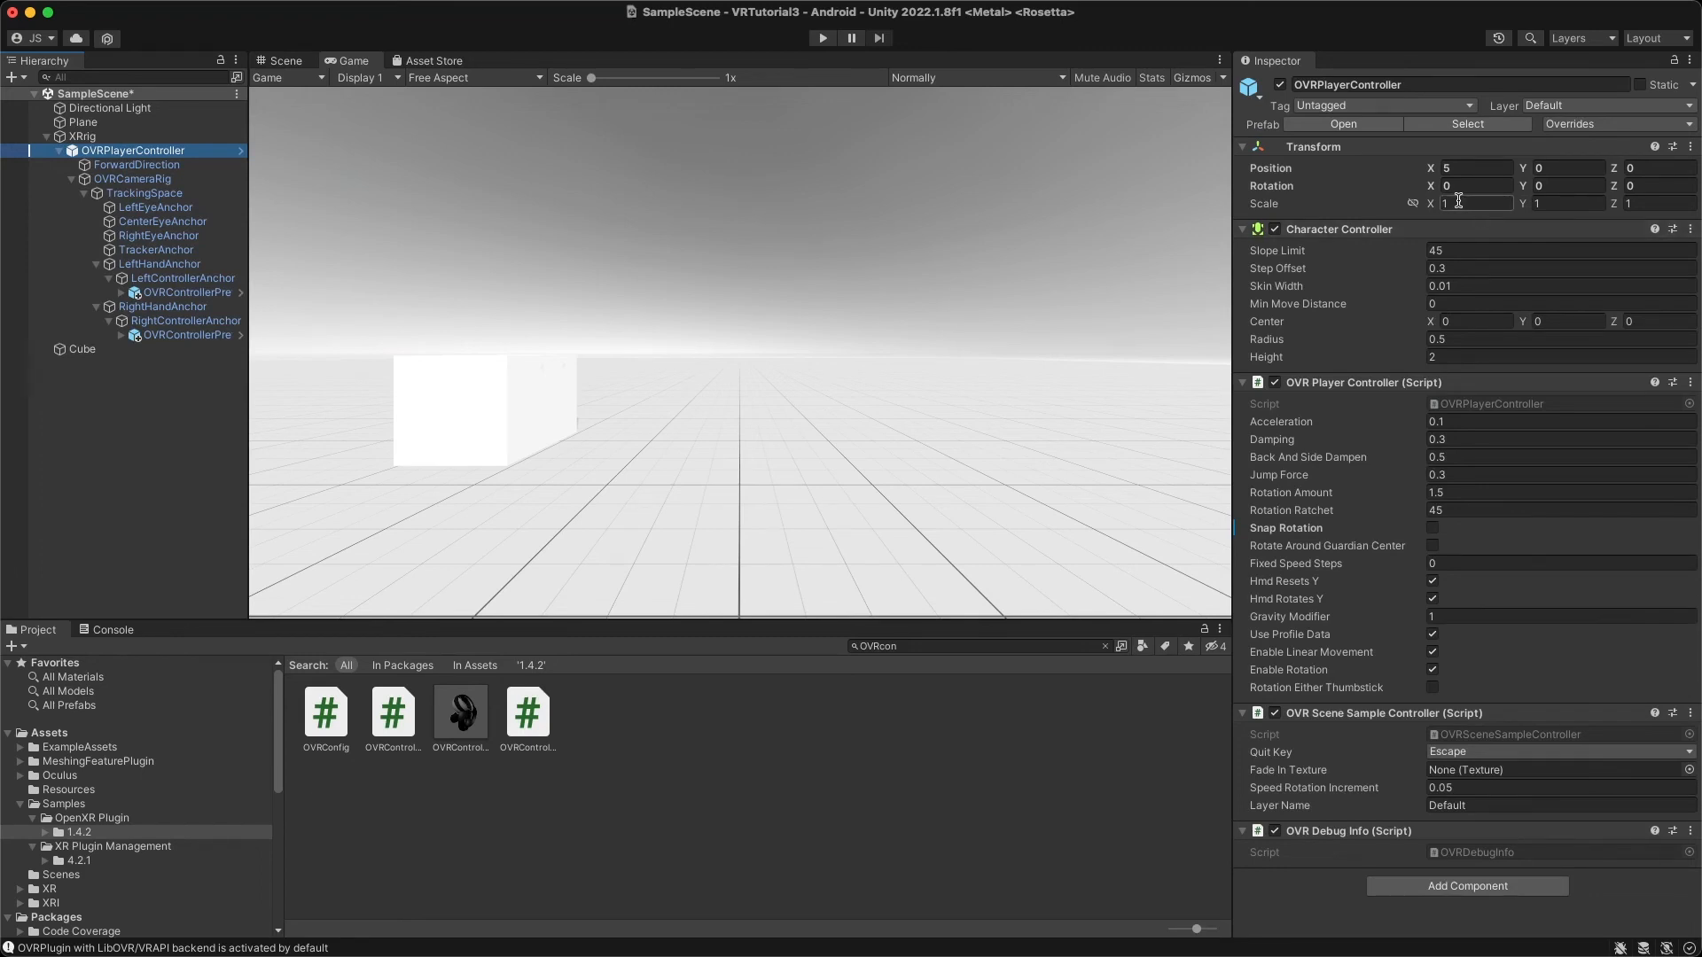
click(771, 285)
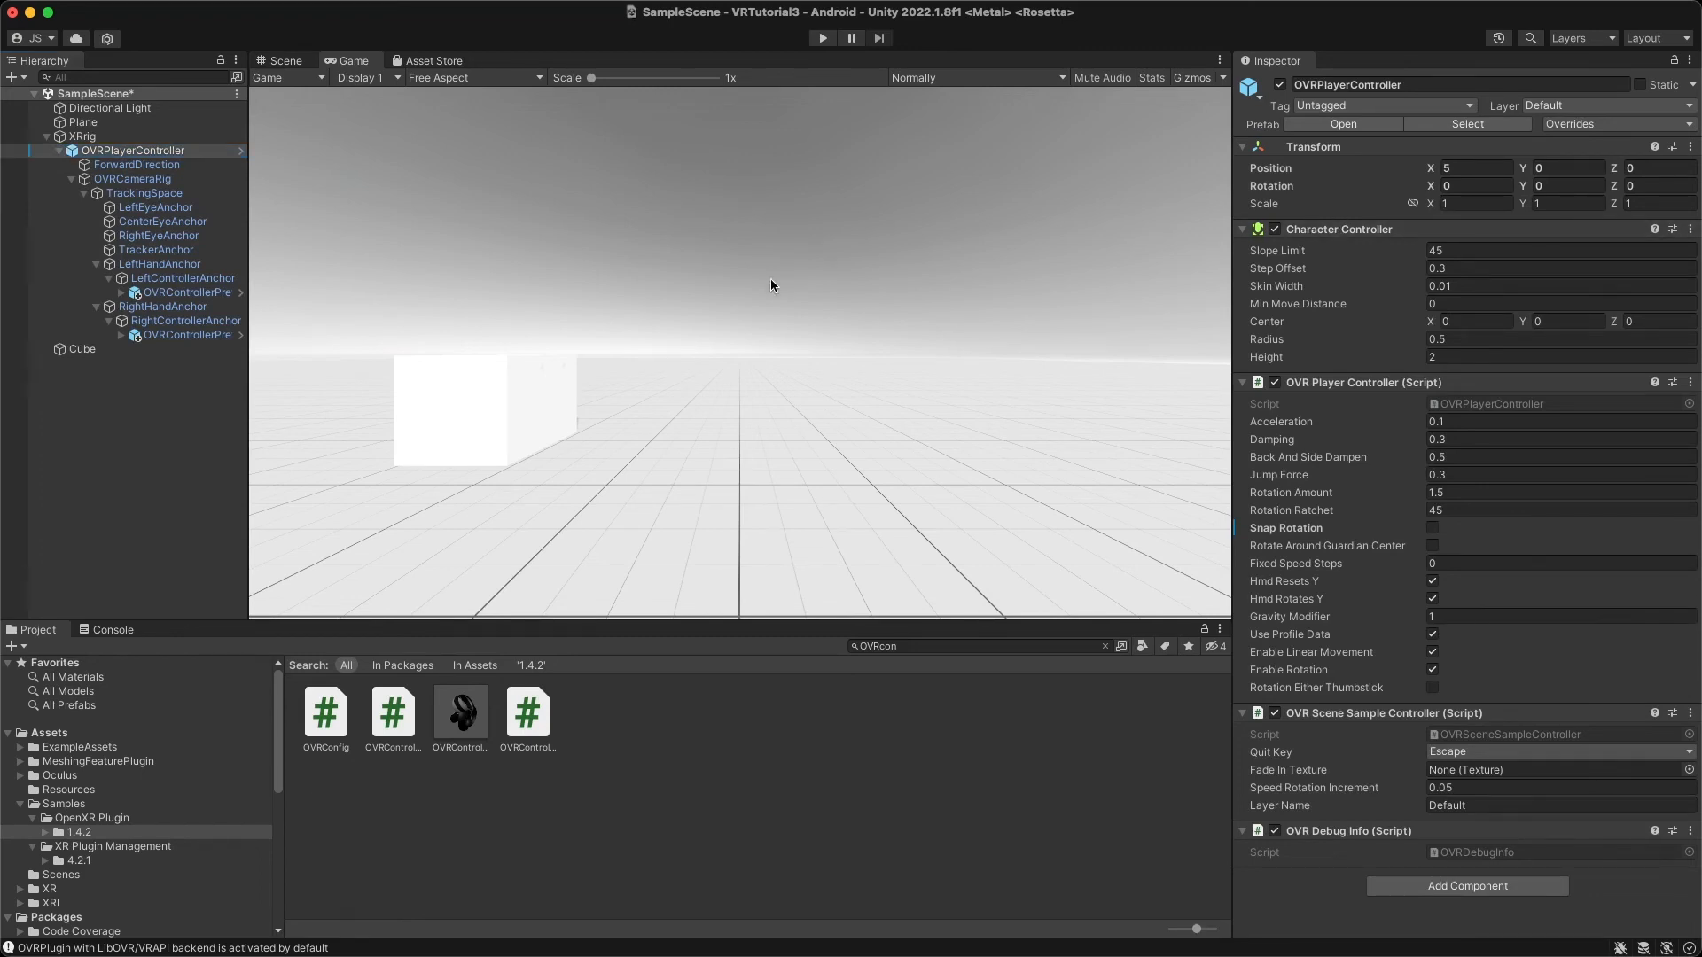
click(46, 137)
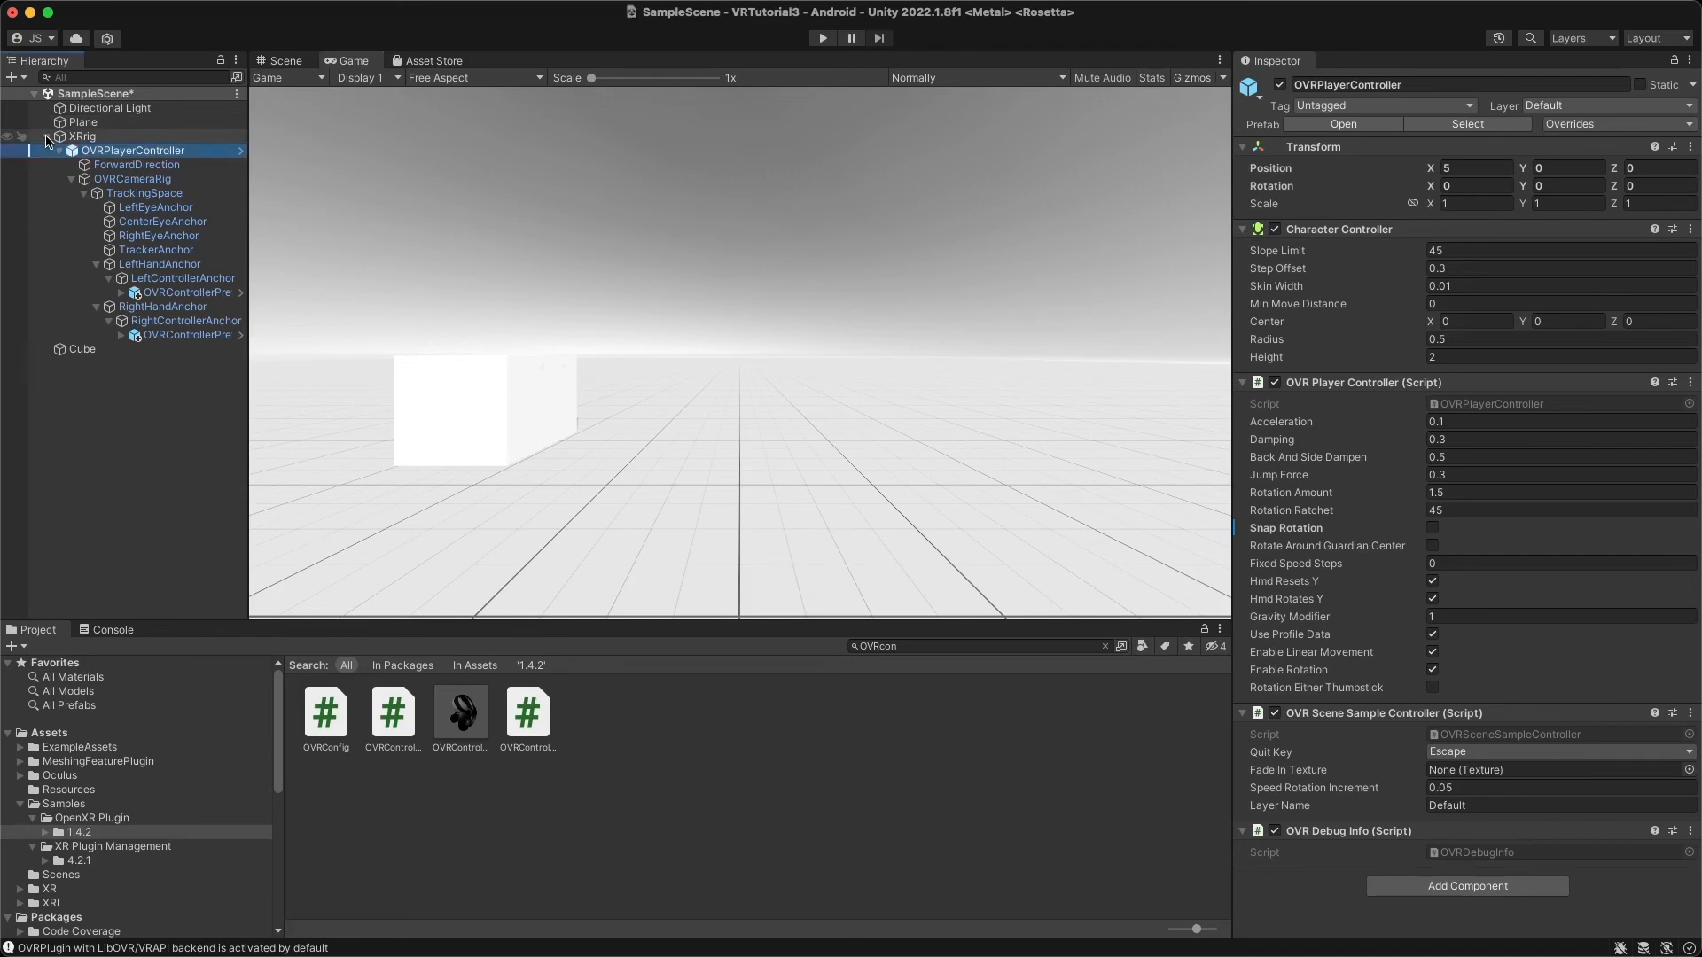
click(46, 136)
key(super+s)
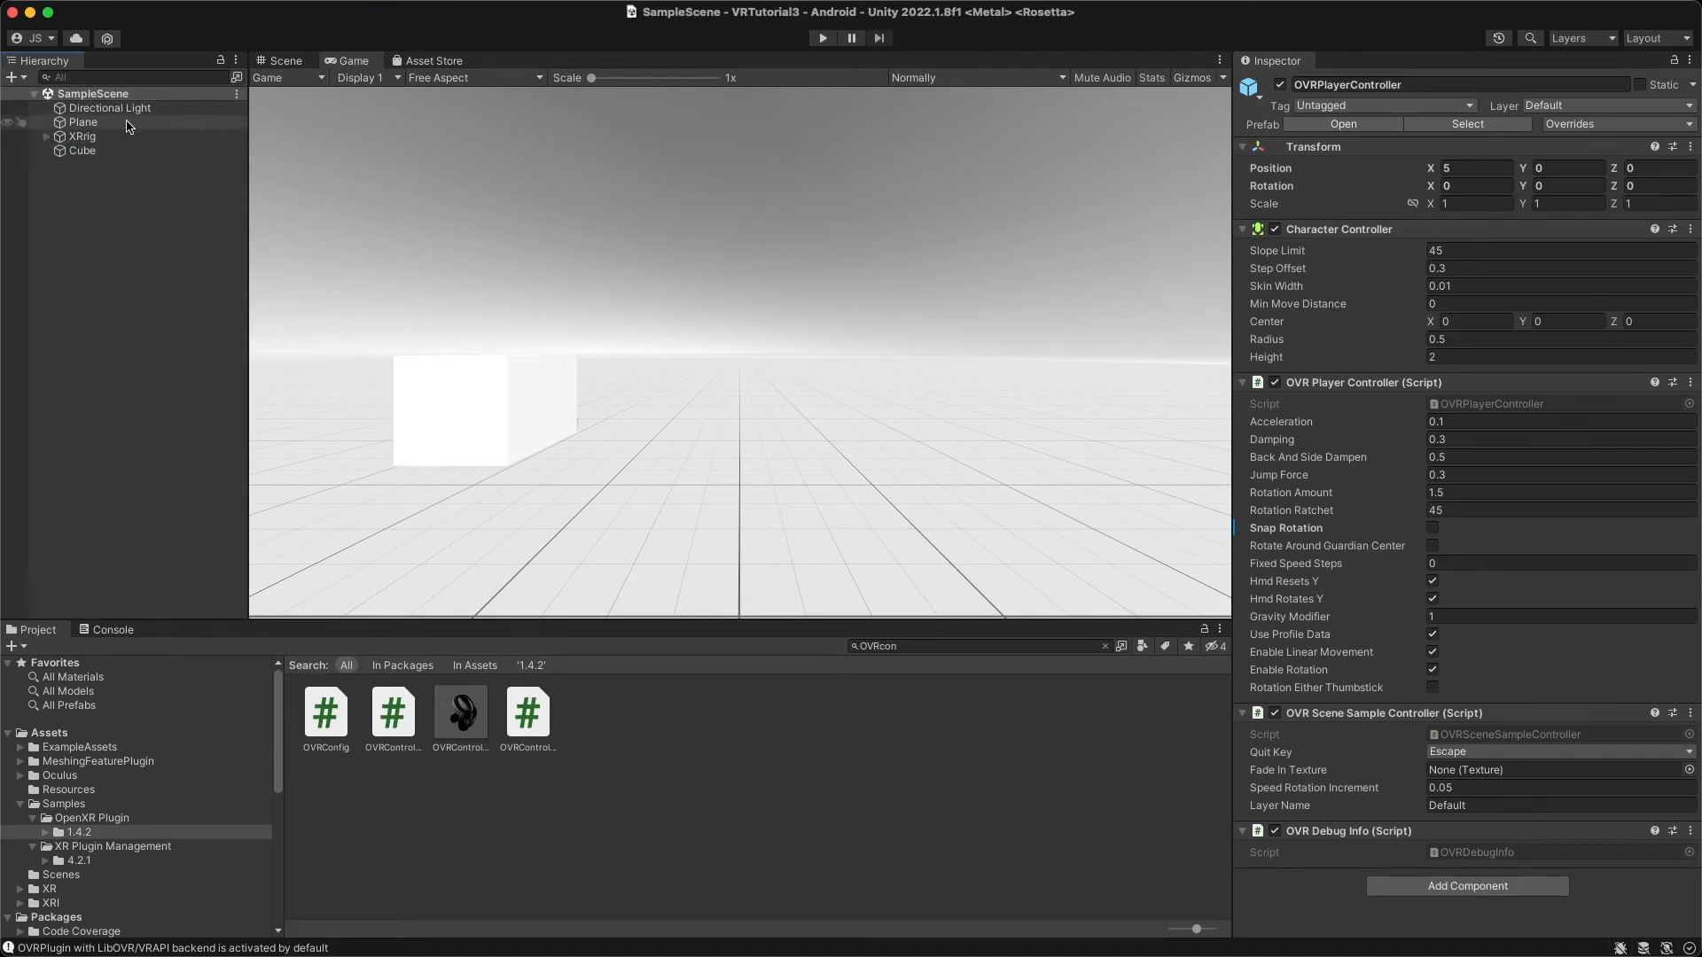
Build the project for Android as VRtutorail3 in the VRTutorial3 folder.
mouse_move(89, 6)
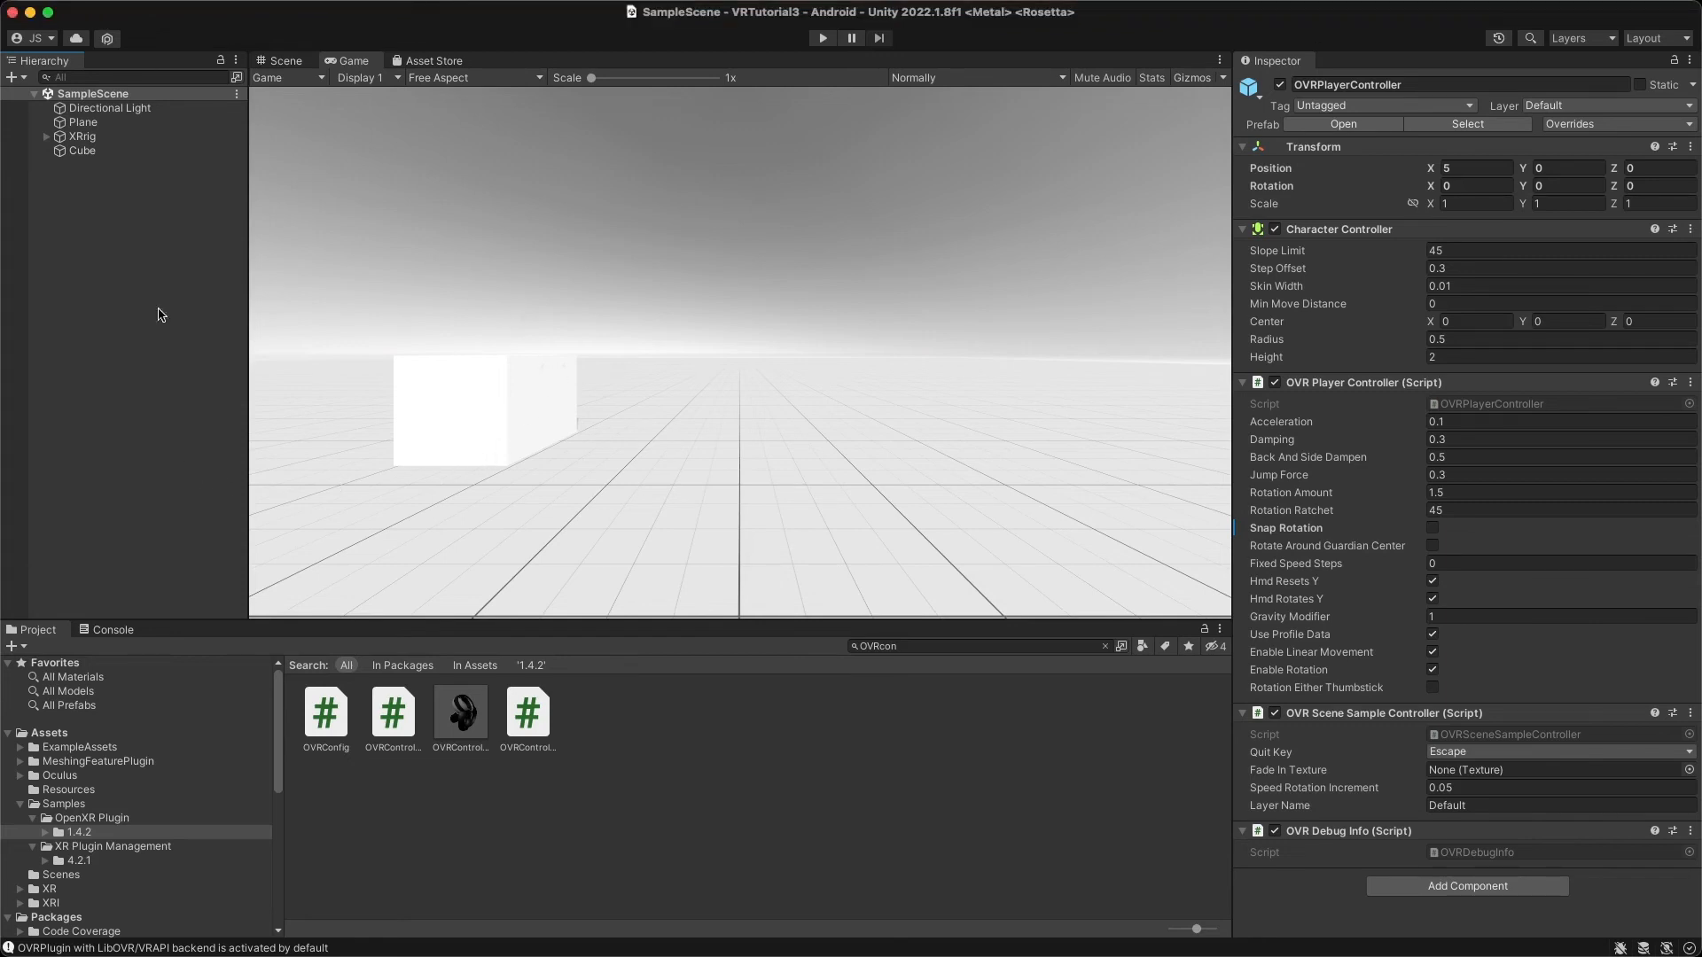
mouse_move(202, 3)
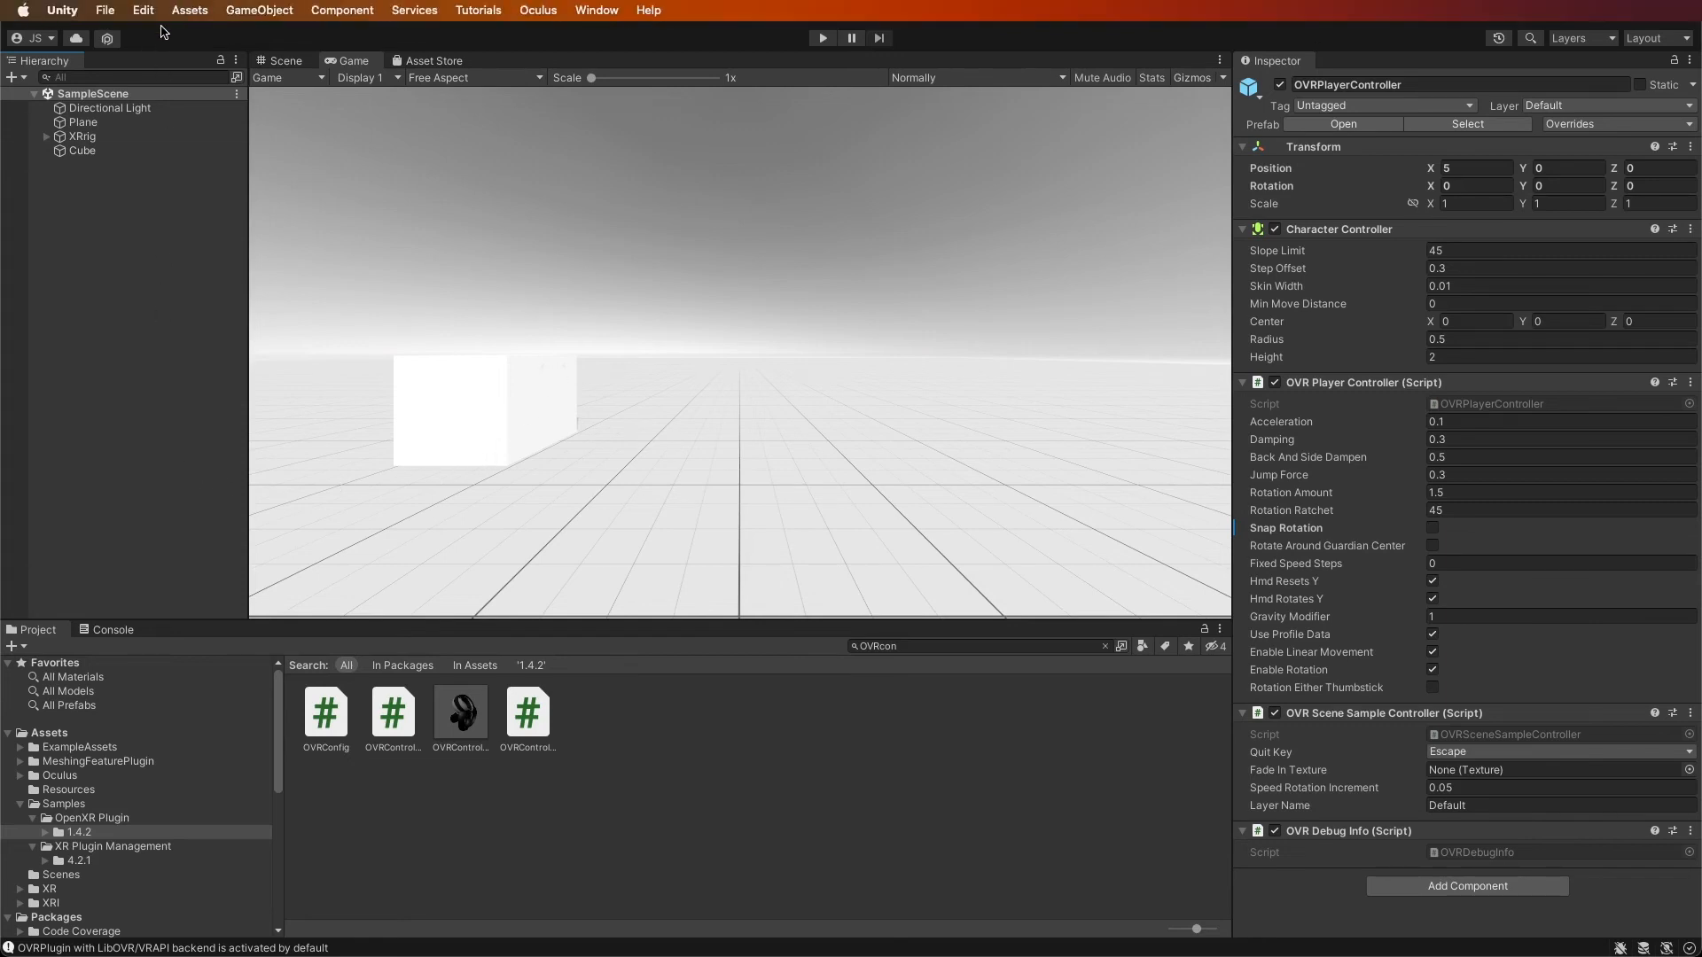
click(105, 11)
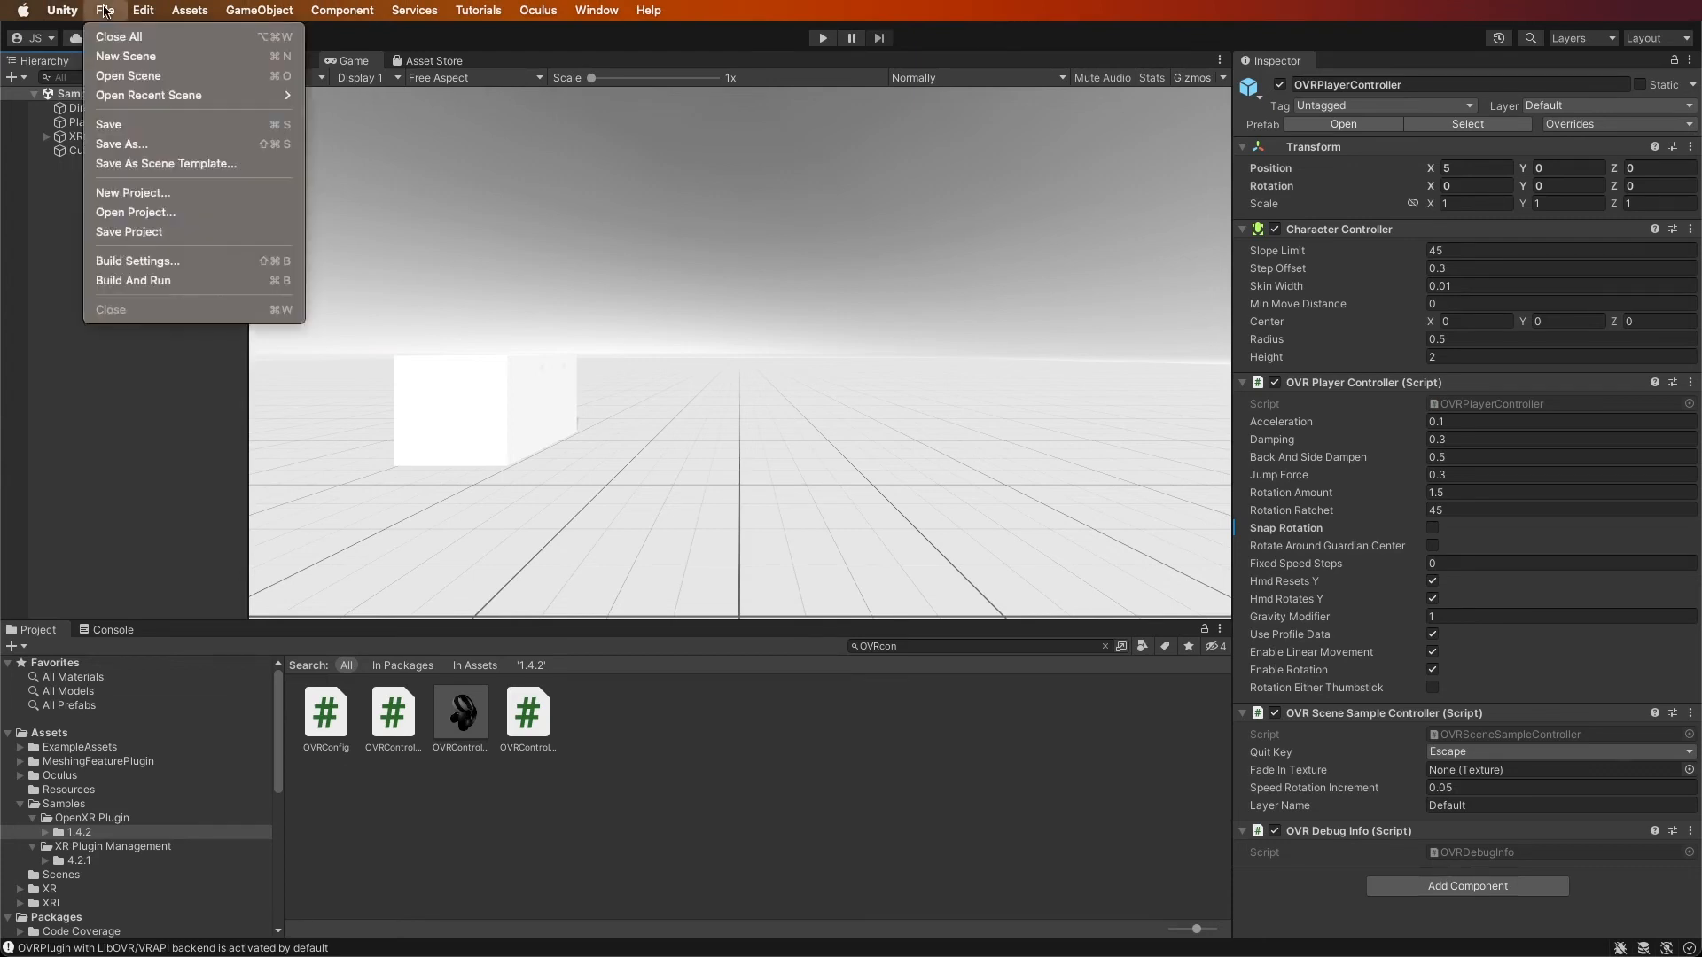
click(148, 263)
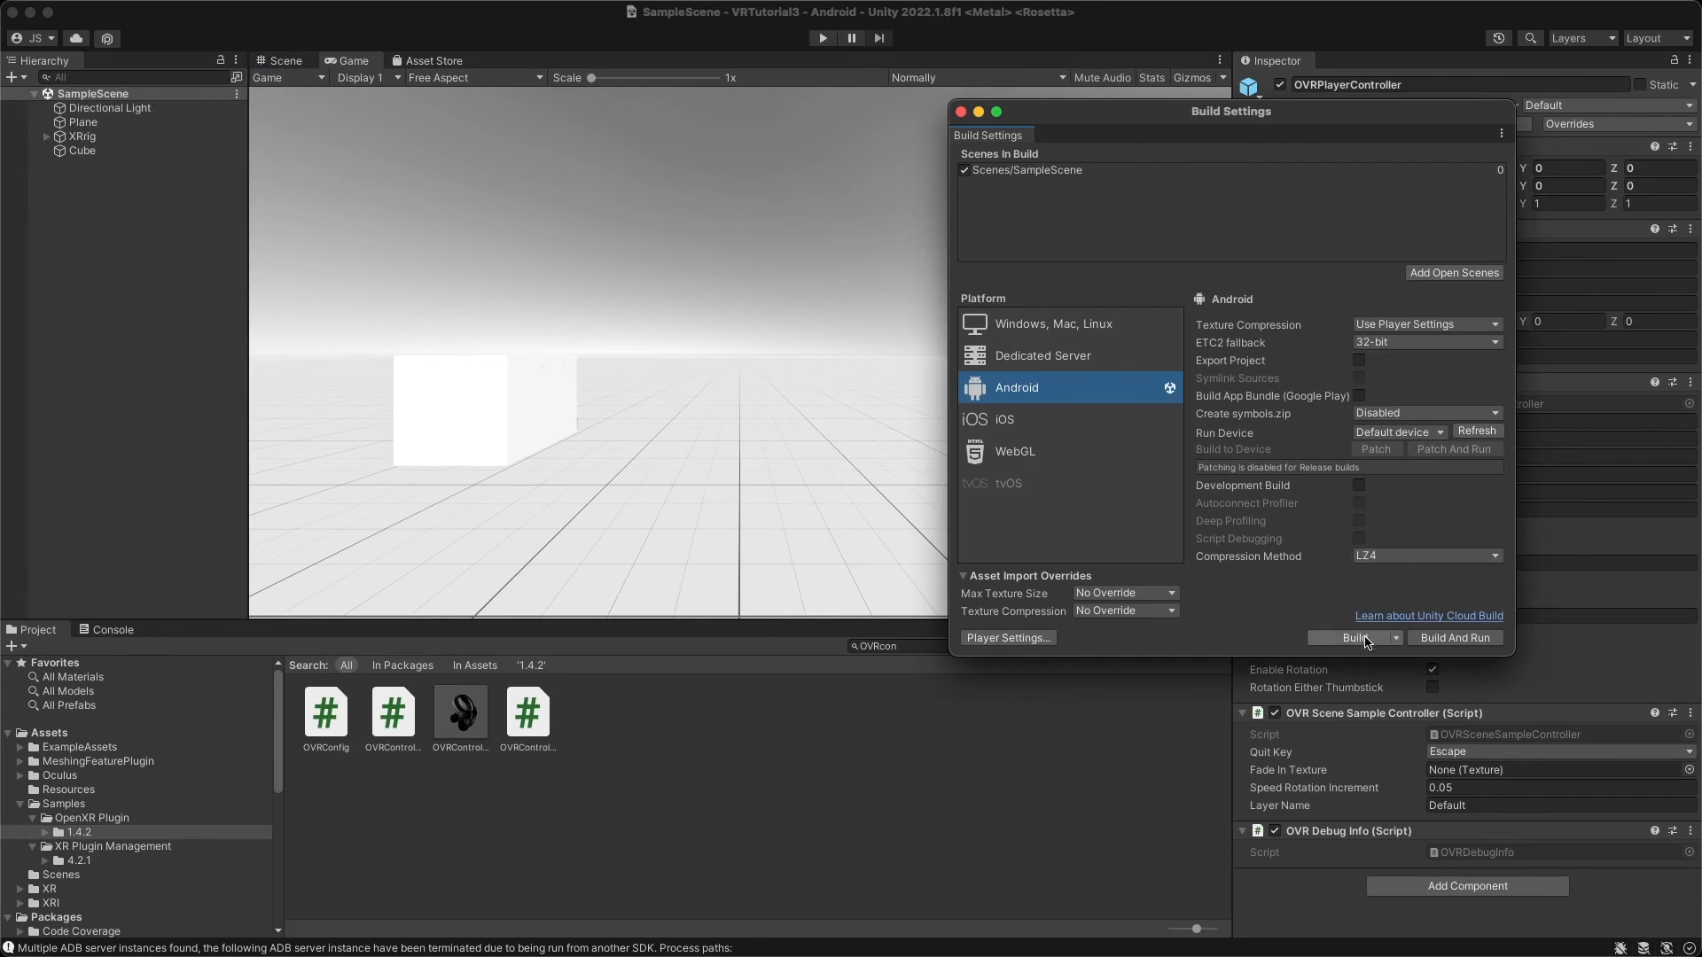
click(1366, 640)
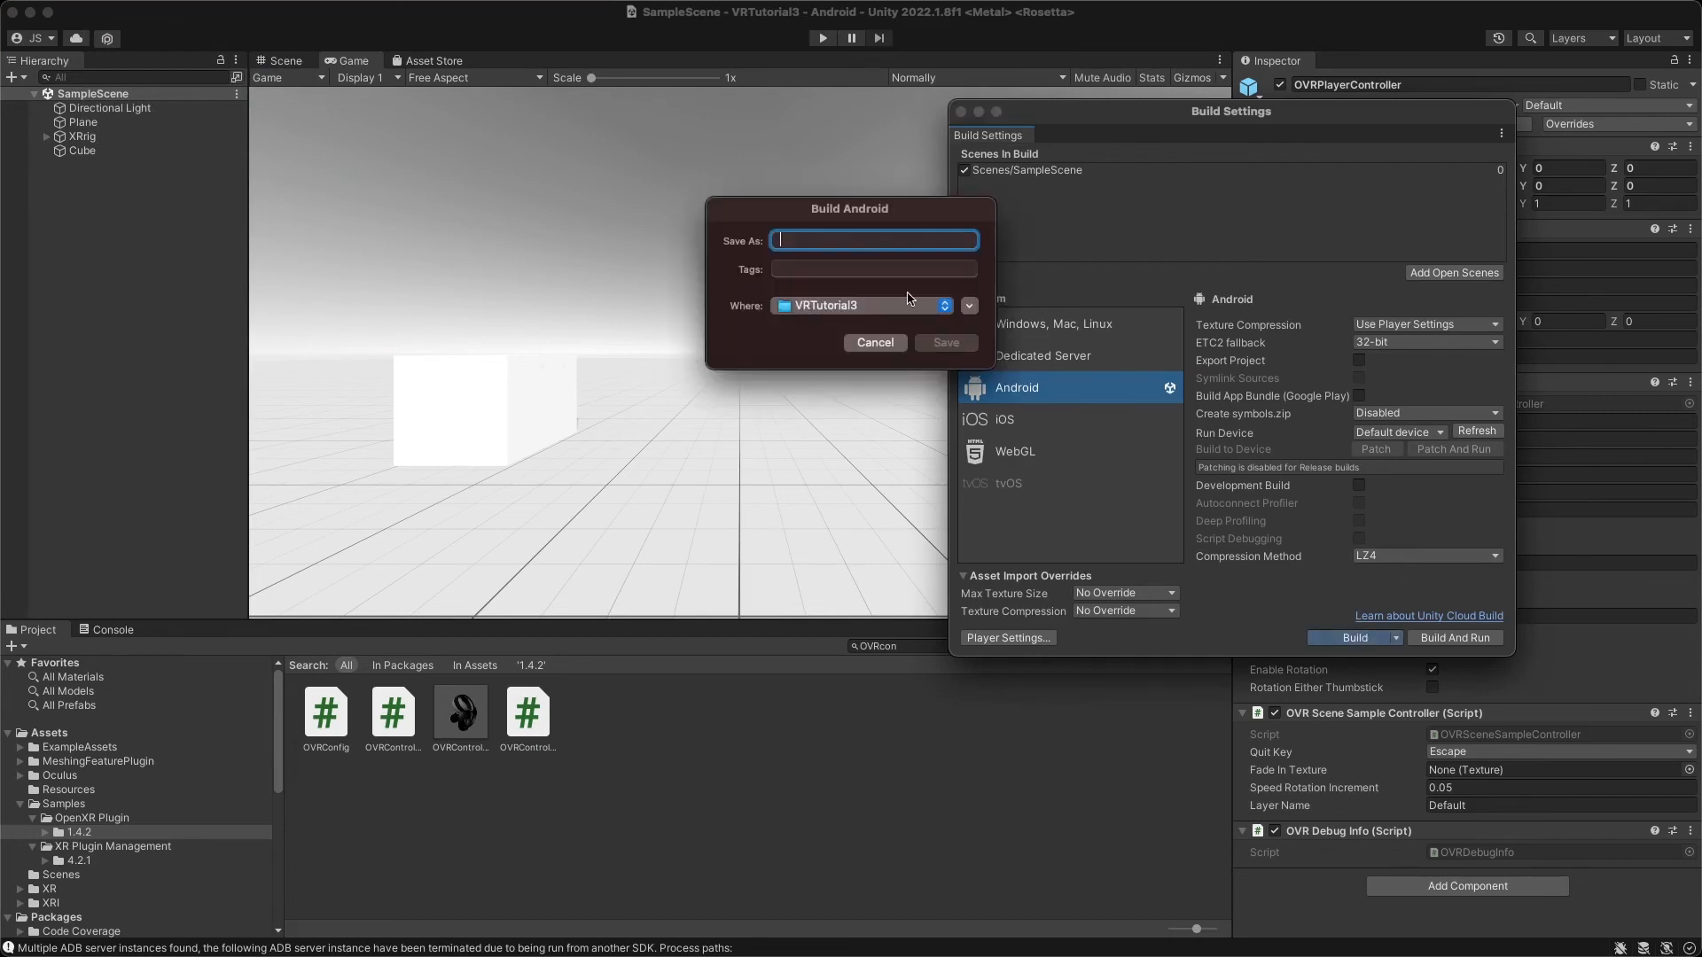
text(VRtutorail3)
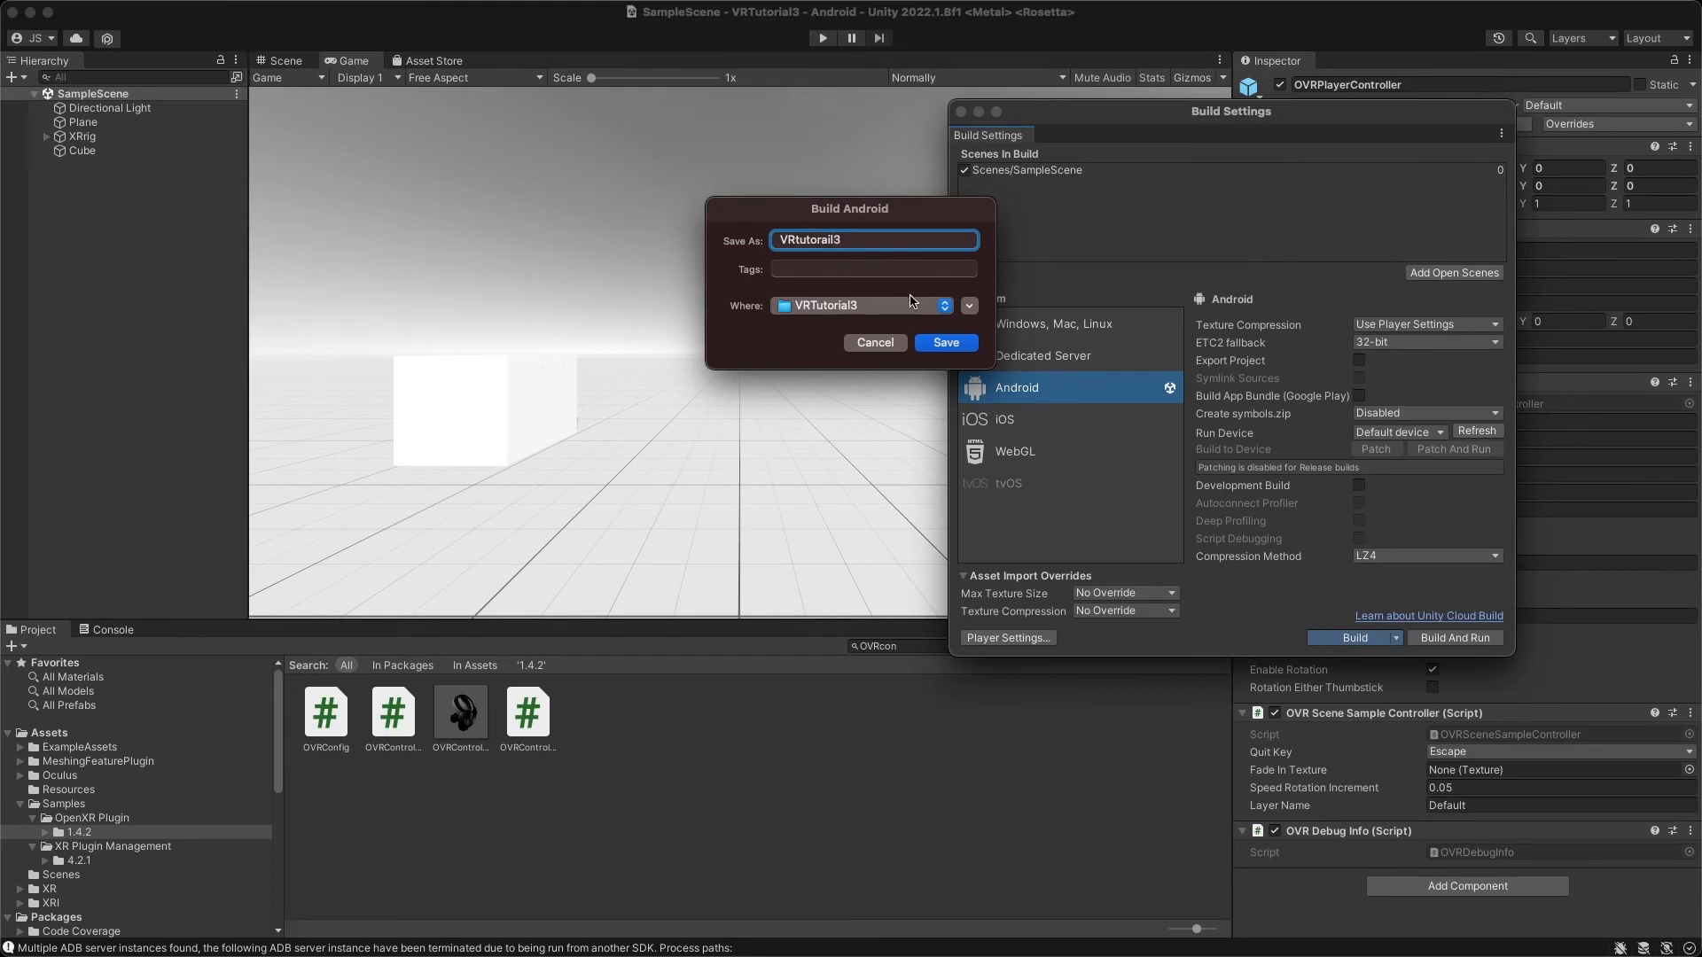
click(960, 344)
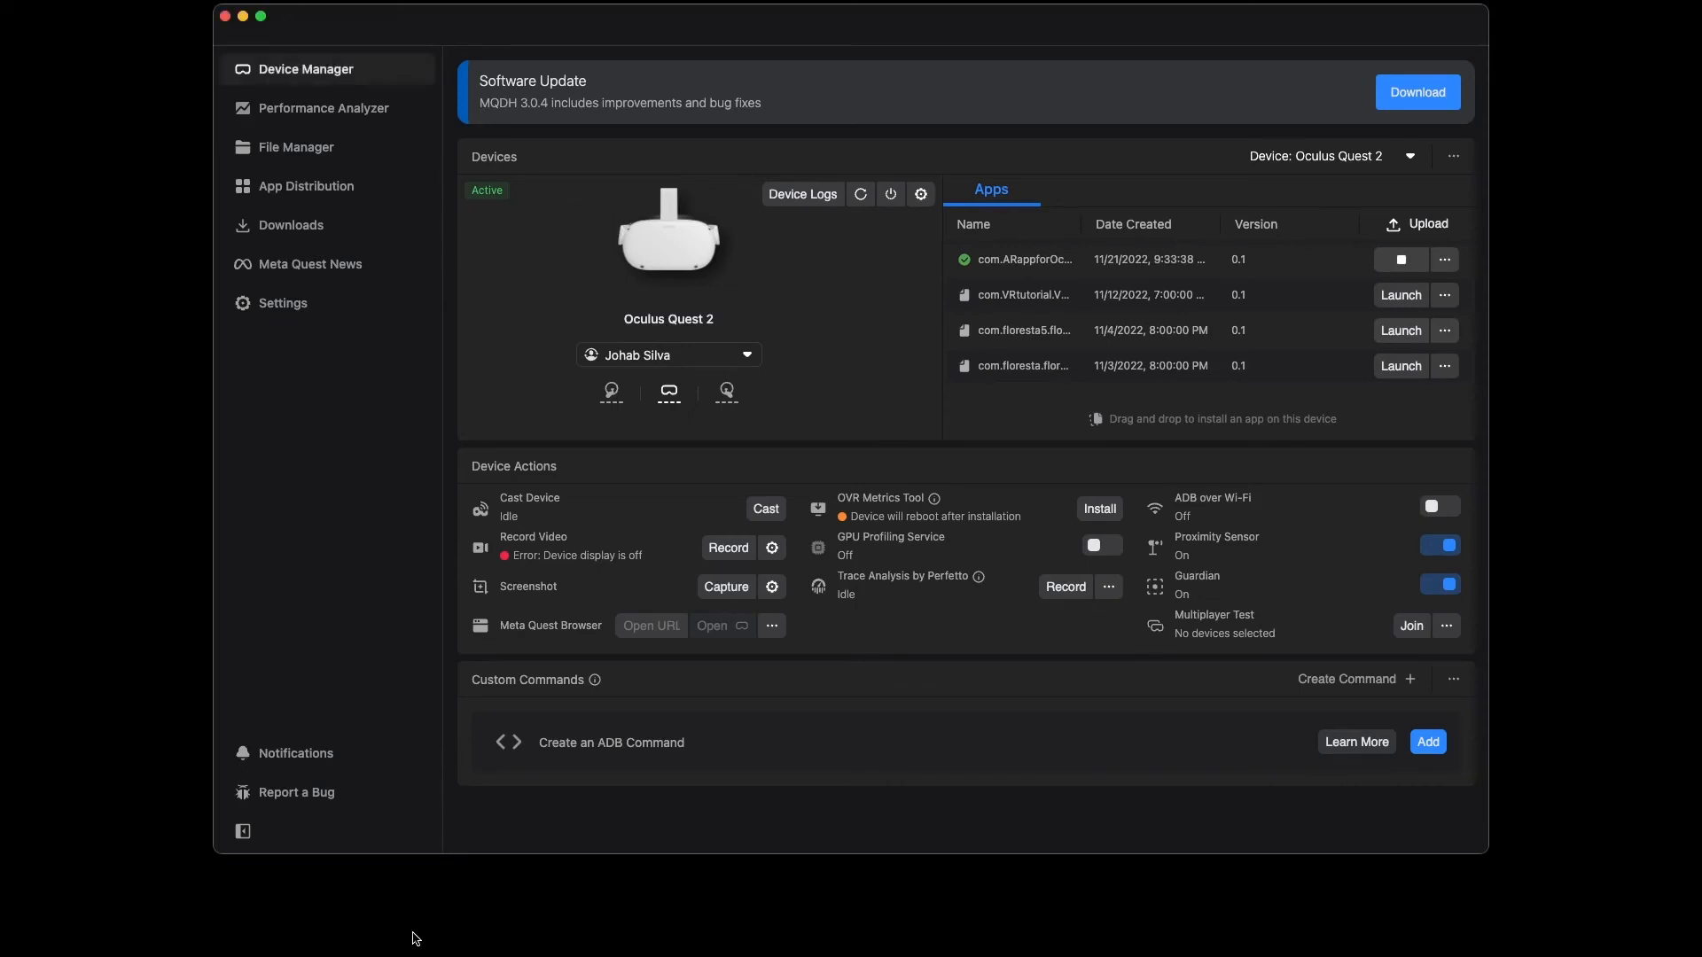
Switch to Meta Quest Developer Hub and install VRtutorail3.apk from the VRTutorial3 folder on the Oculus Quest 2.
mouse_move(529, 4)
mouse_move(643, 232)
click(277, 931)
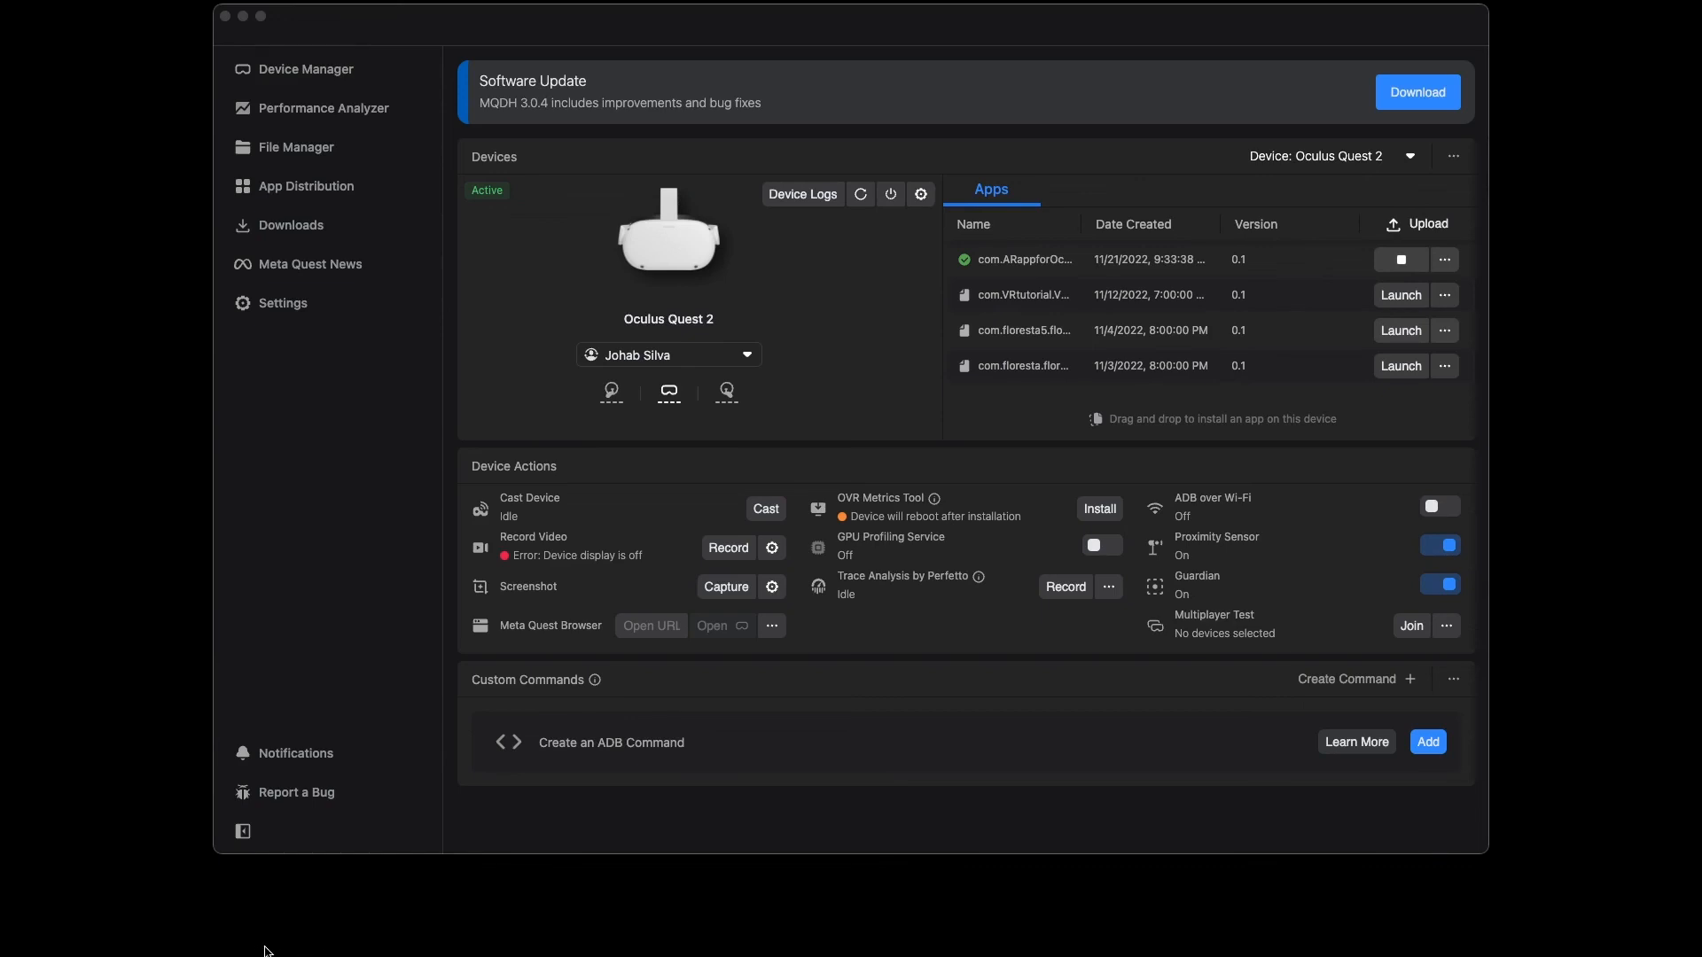
click(411, 928)
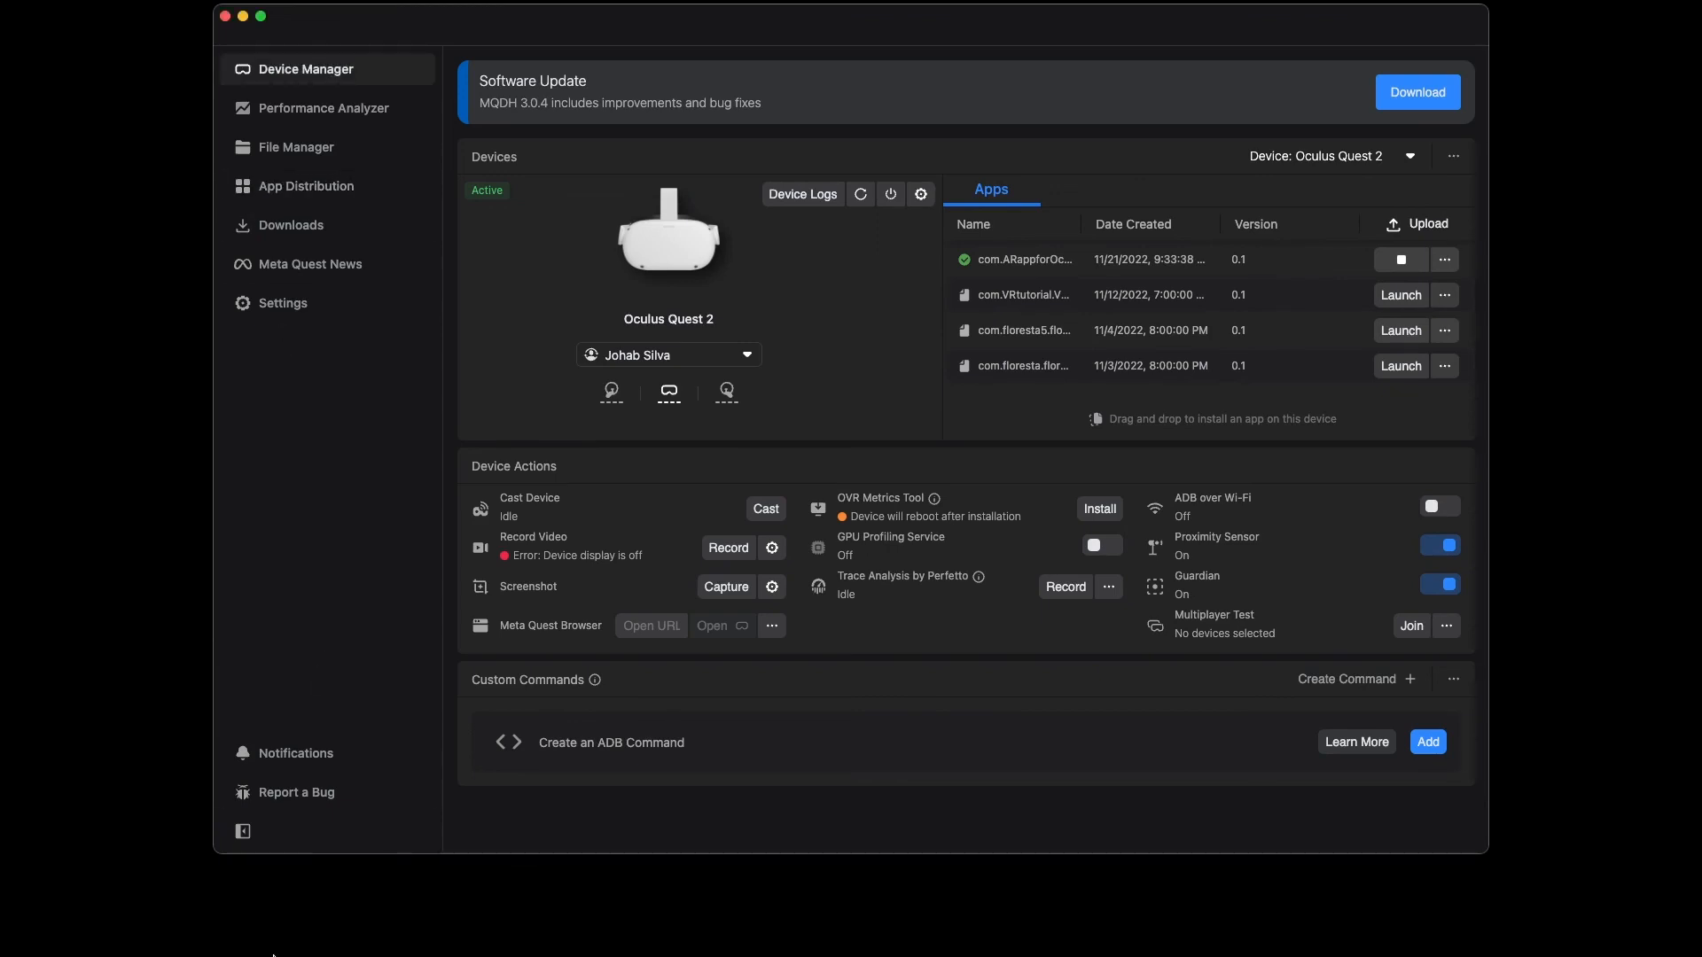
click(695, 920)
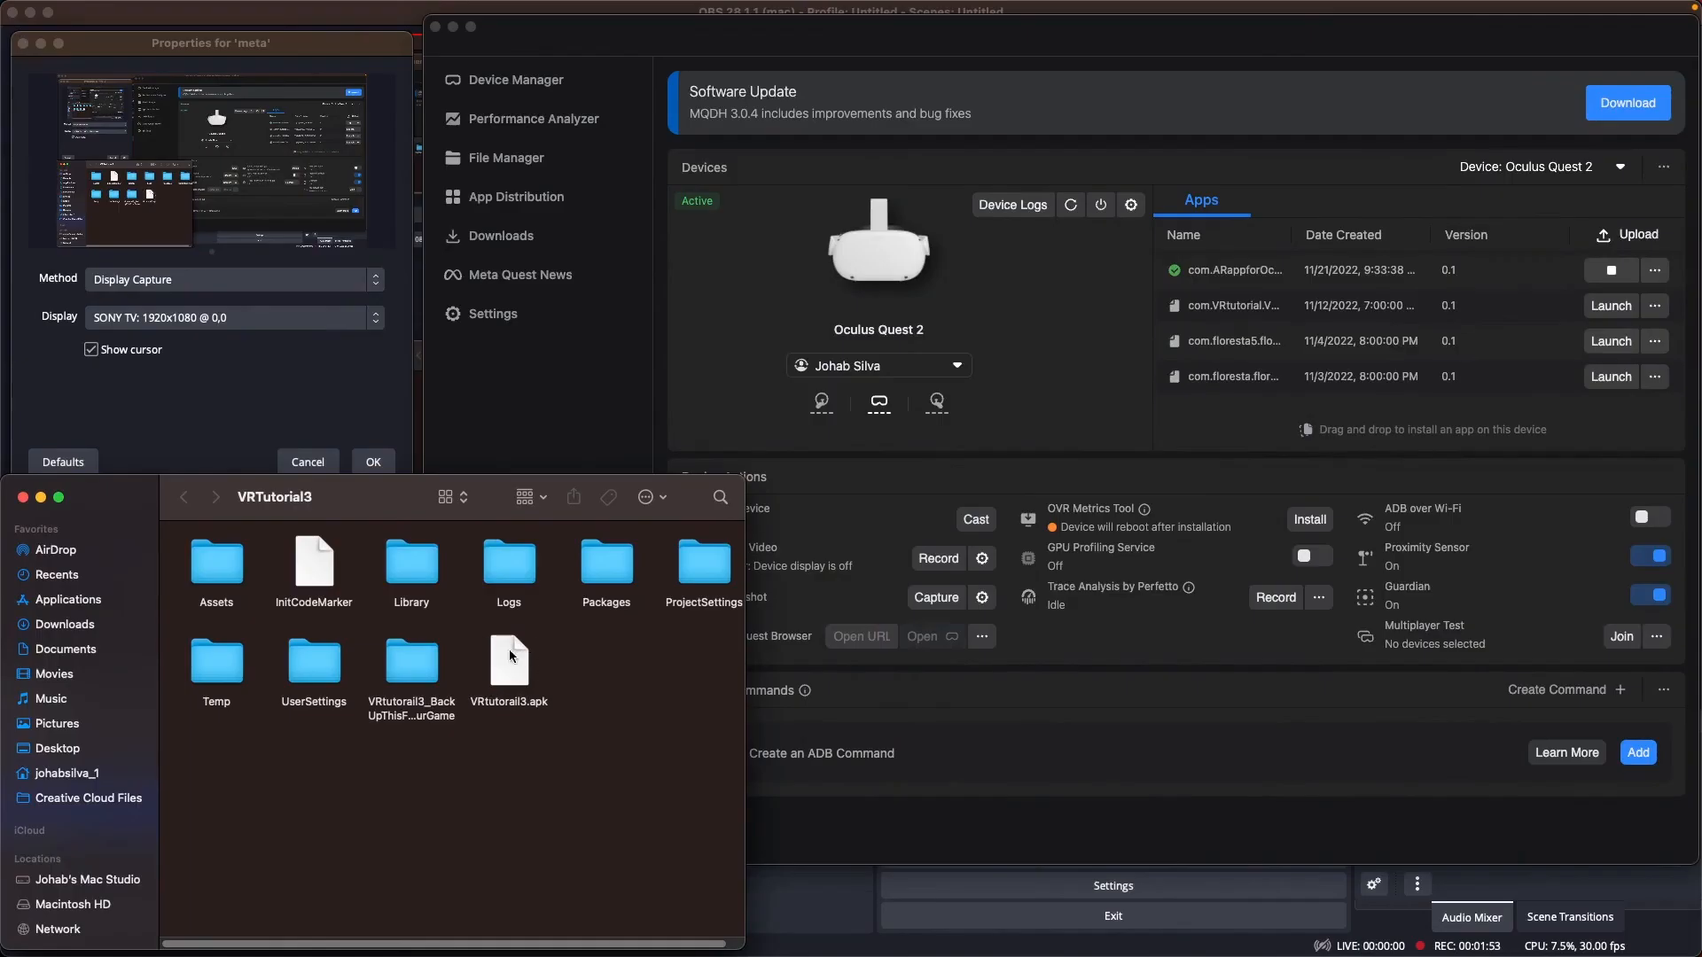
drag(513, 663, 1214, 615)
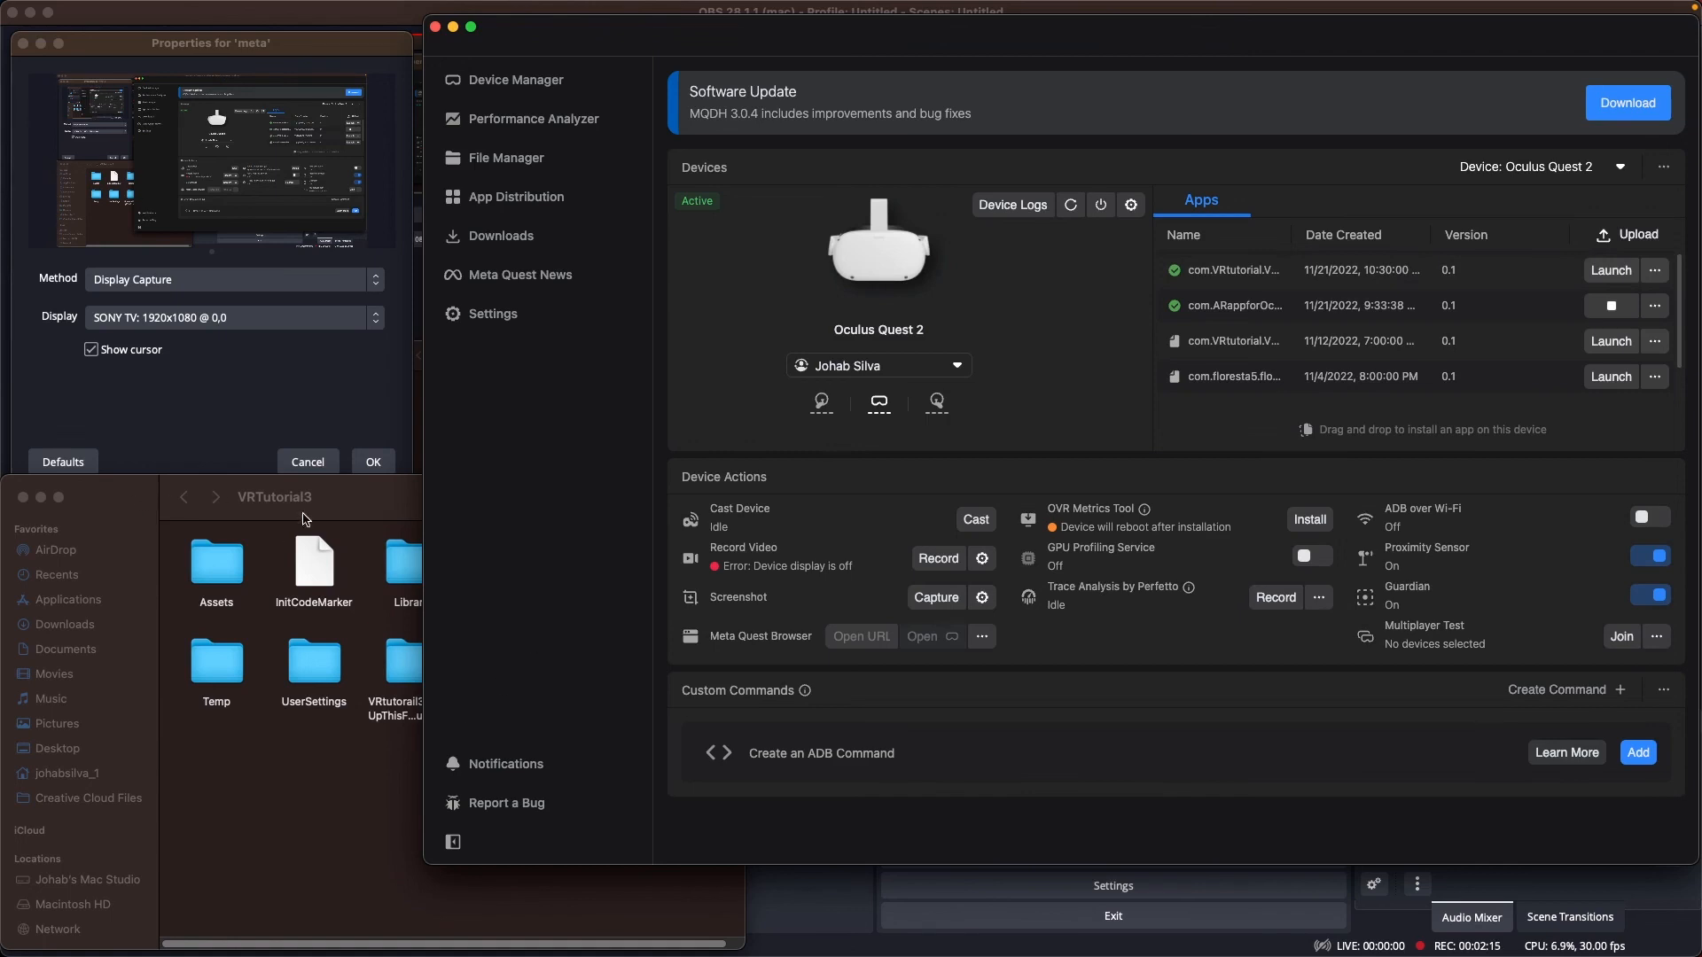
Set the capture method of the OBS source 'meta' to Application Capture.
click(376, 279)
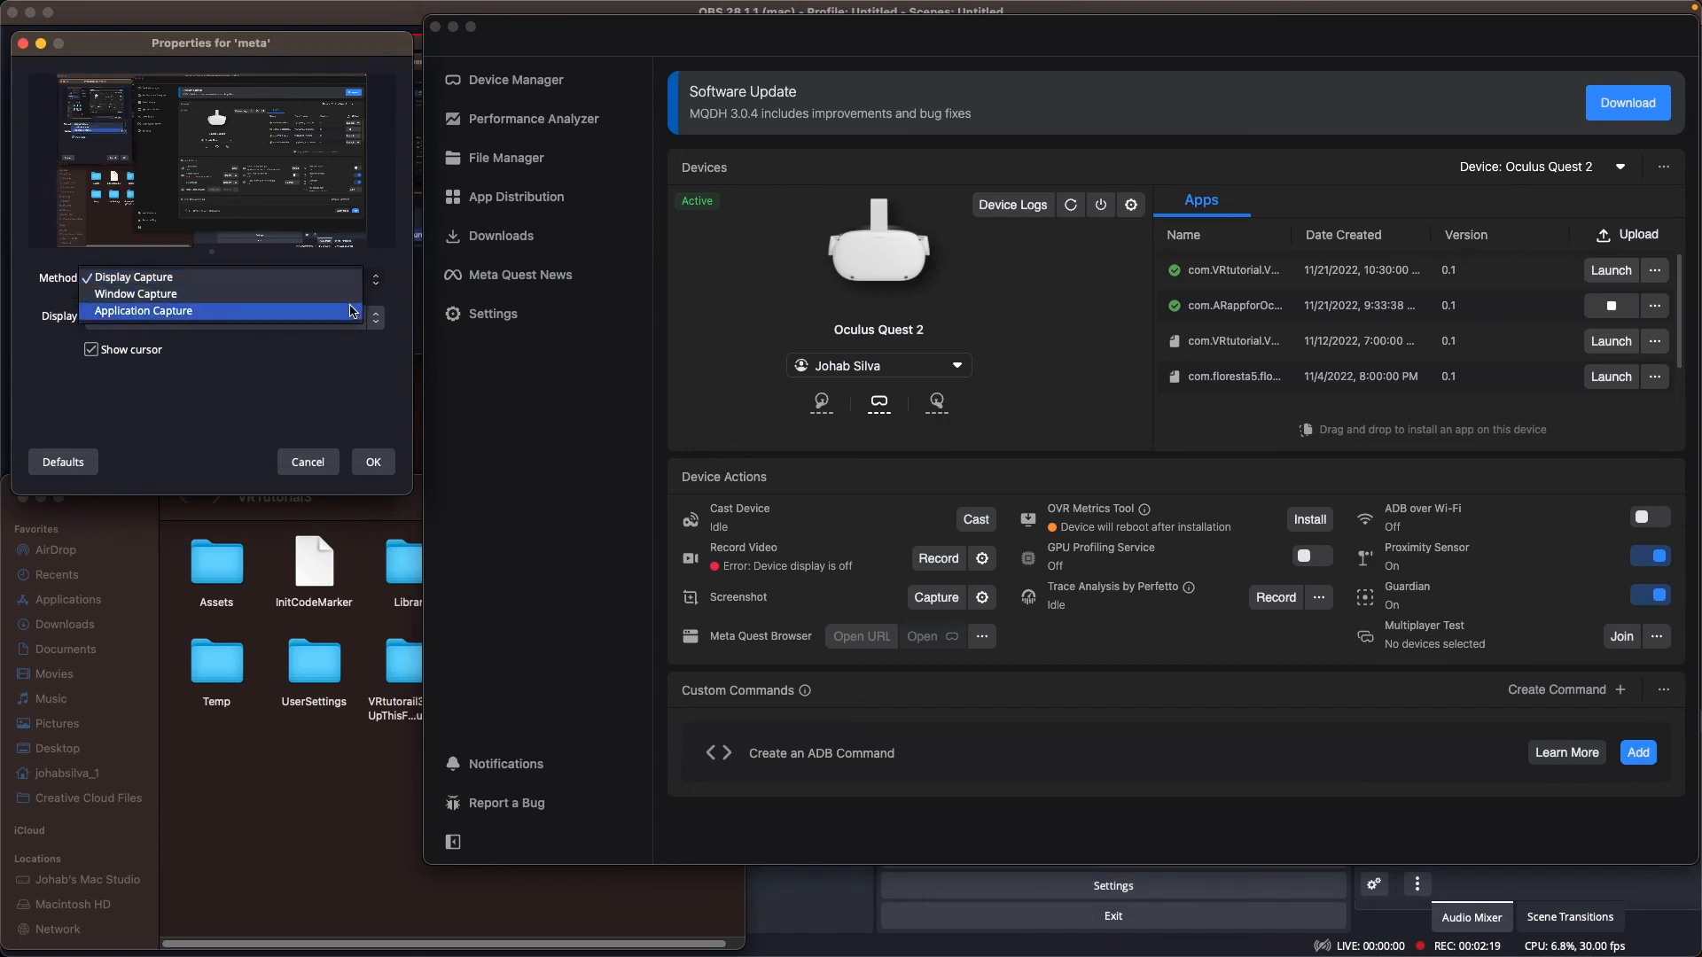
click(352, 311)
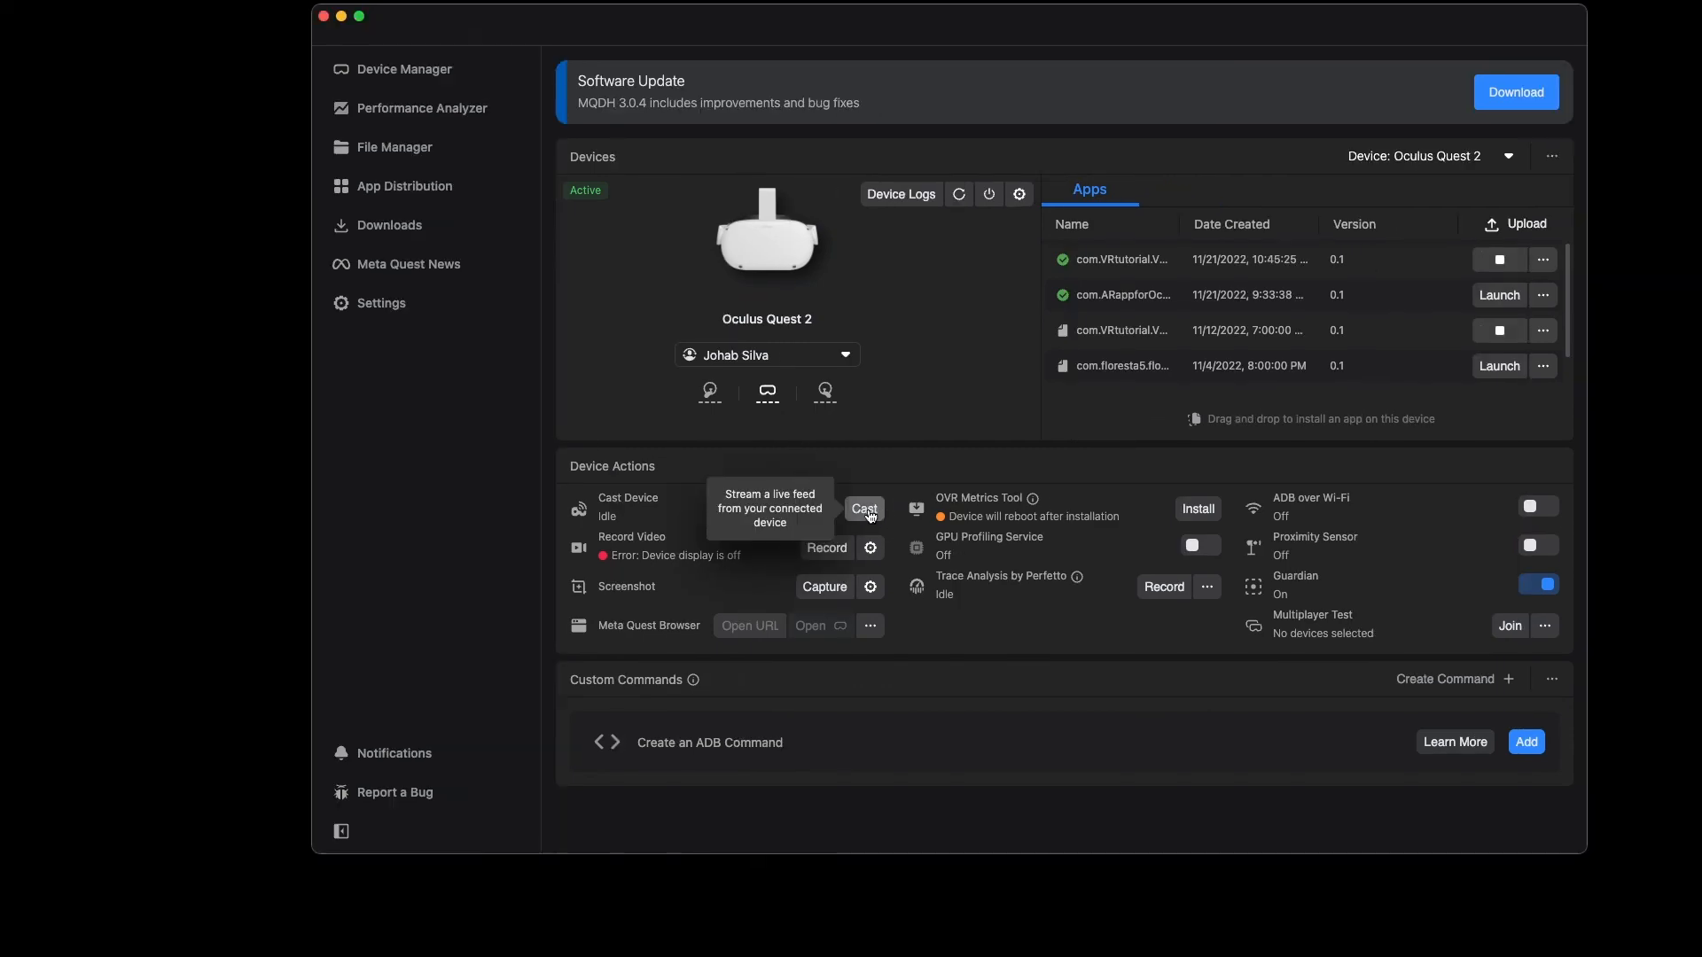
Start casting the Oculus Quest 2's live feed from Meta Quest Developer Hub.
click(865, 509)
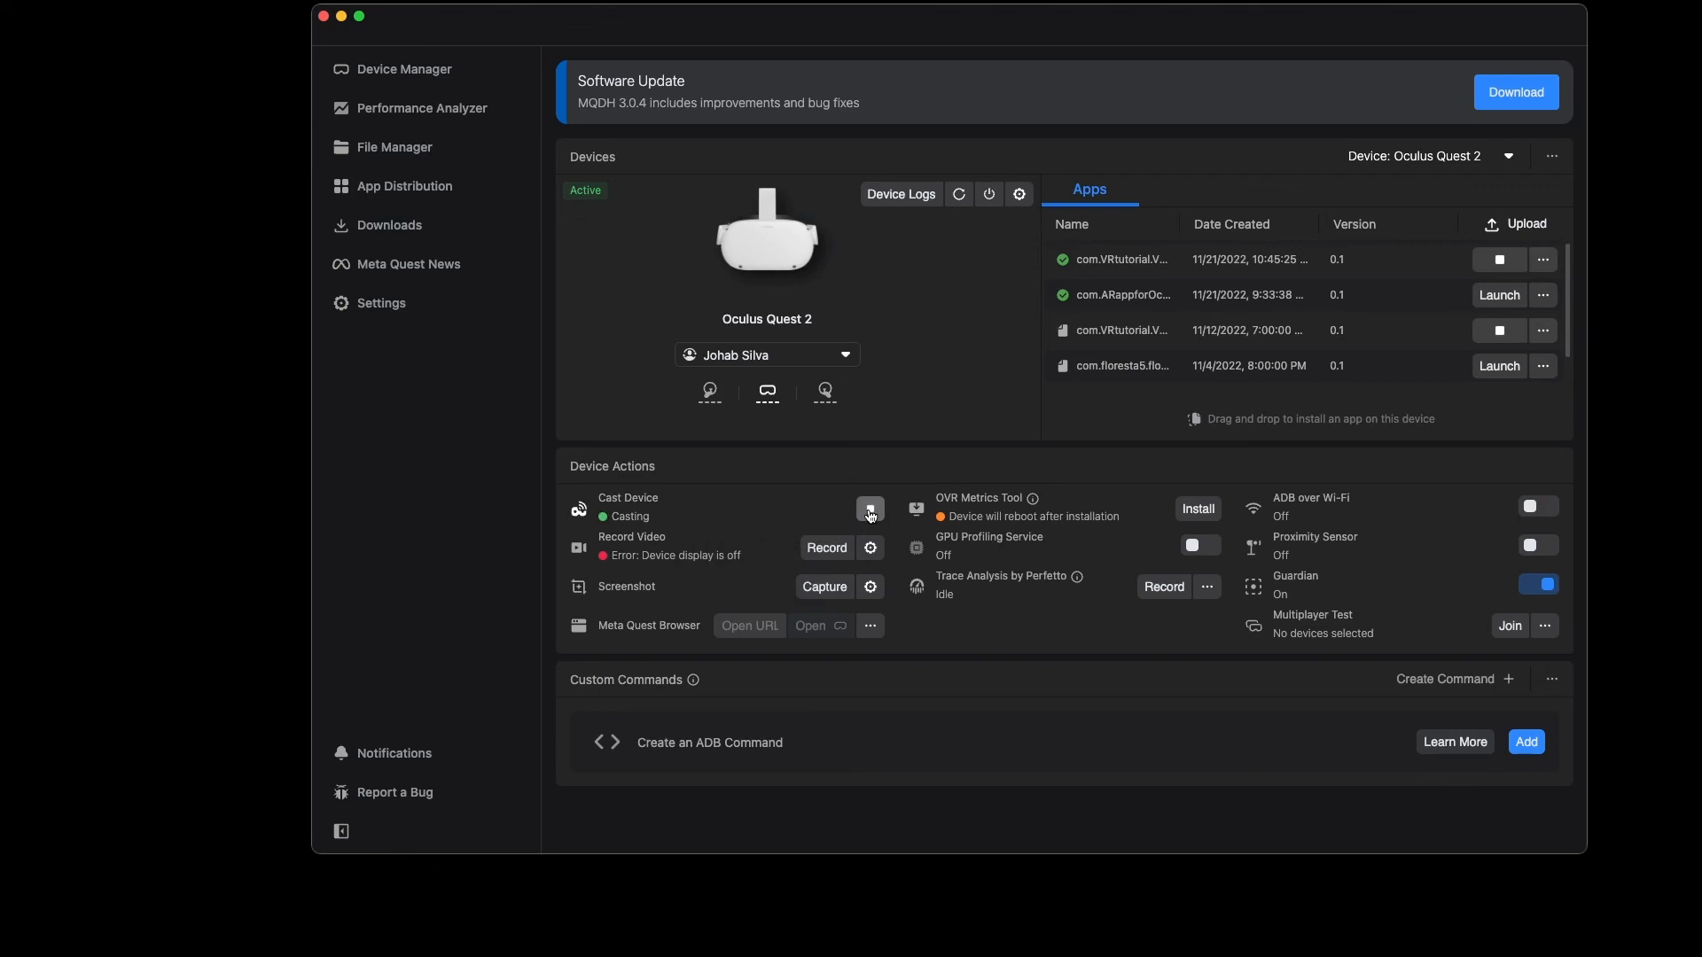